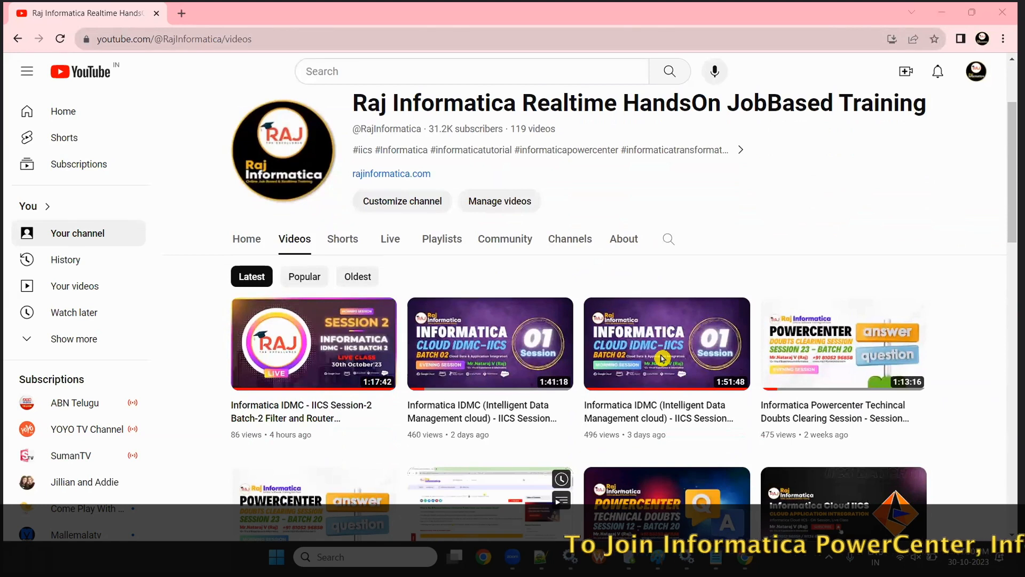
- Scroll through the YouTube channel's Videos page, then open a new browser tab beside it
{"action": "scroll", "coordinate": [470, 309], "scroll_direction": "up", "scroll_amount": 1}
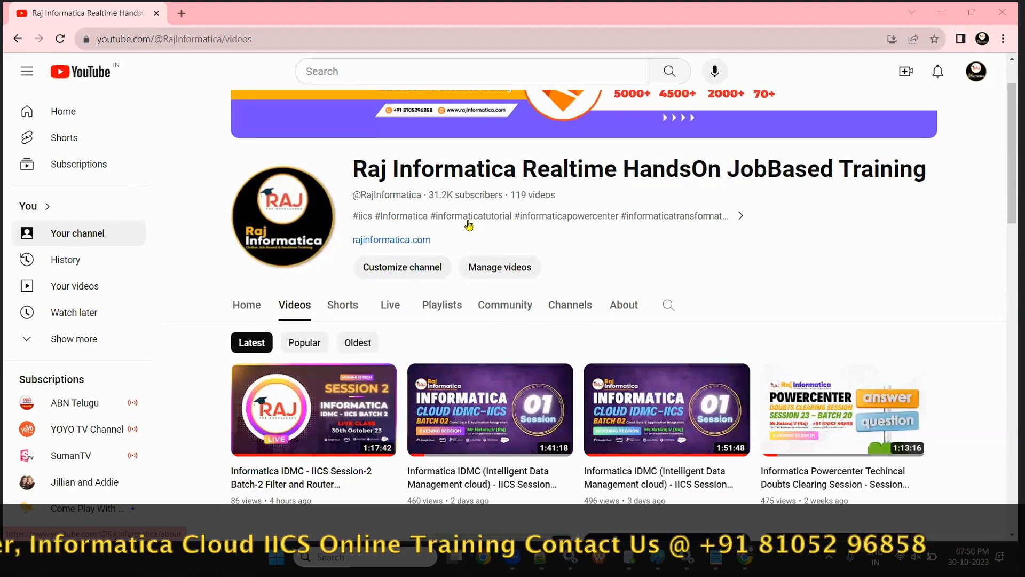
{"action": "scroll", "coordinate": [515, 395], "scroll_direction": "down", "scroll_amount": 12}
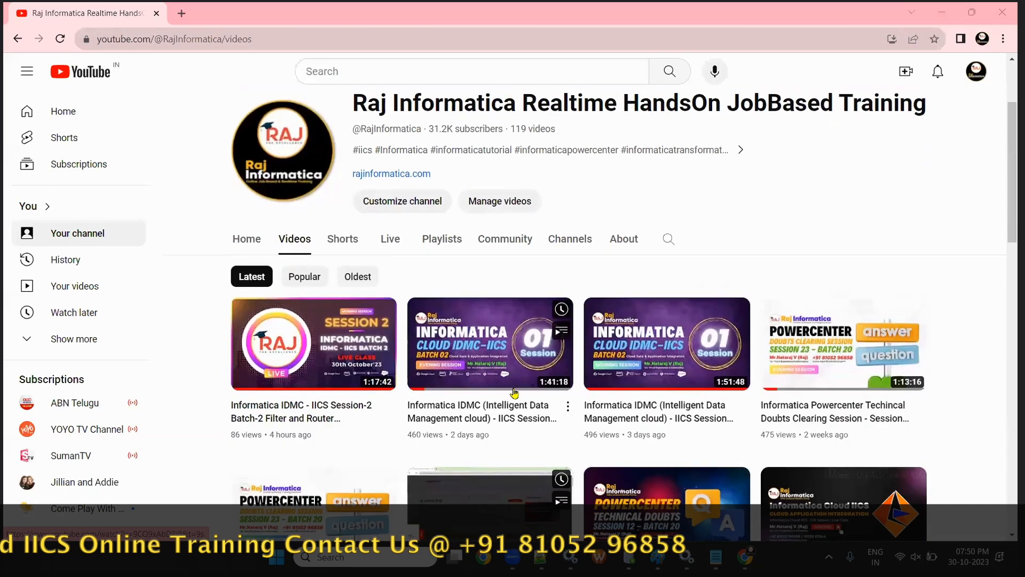
{"action": "scroll", "coordinate": [514, 393], "scroll_direction": "down", "scroll_amount": 8}
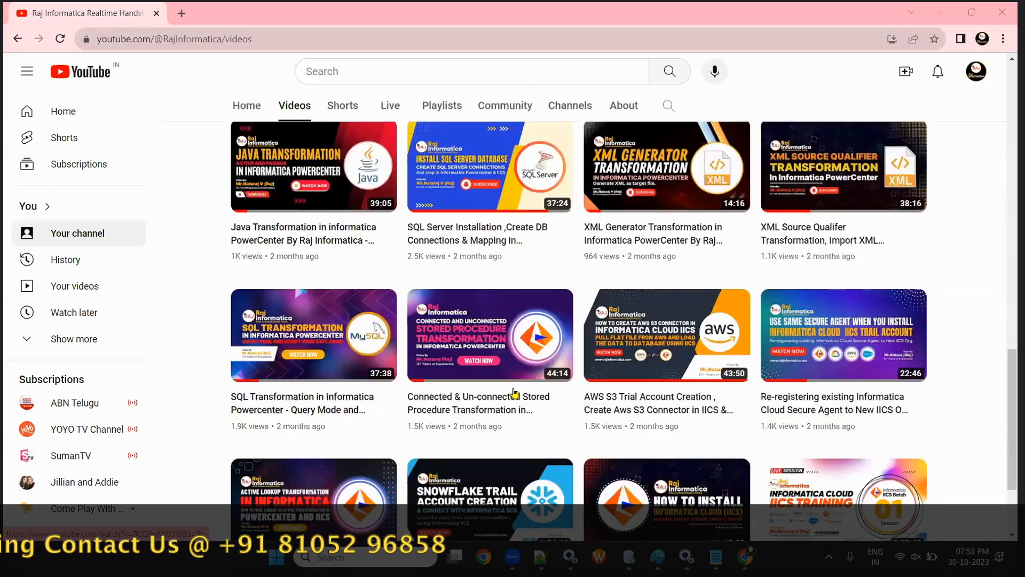
{"action": "scroll", "coordinate": [637, 416], "scroll_direction": "down", "scroll_amount": 10}
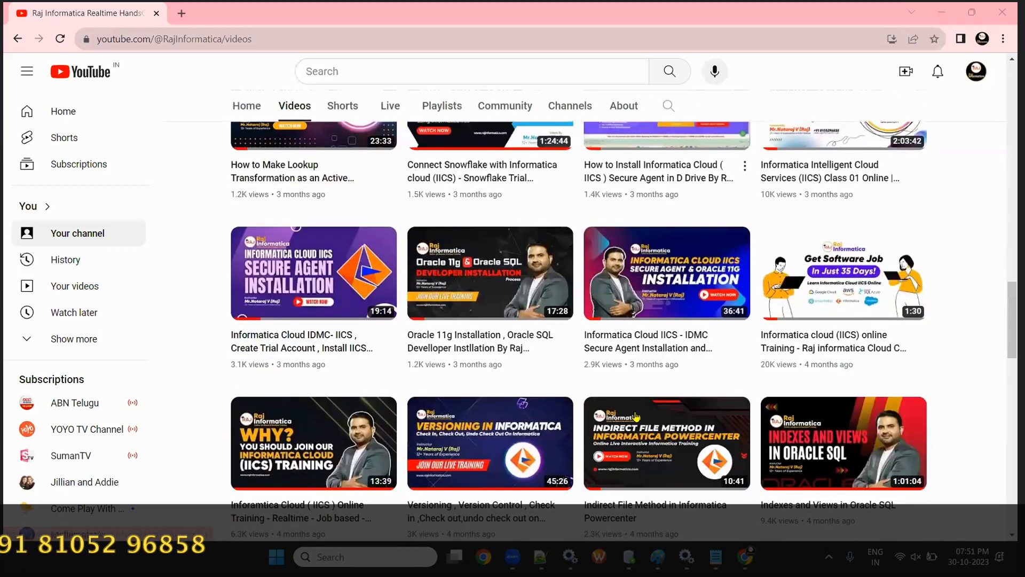
{"action": "left_click", "coordinate": [181, 14]}
- Load rajinformatica.com, dismiss the enrolment popup, and minimize the browser to the desktop
{"action": "type", "text": "ra"}
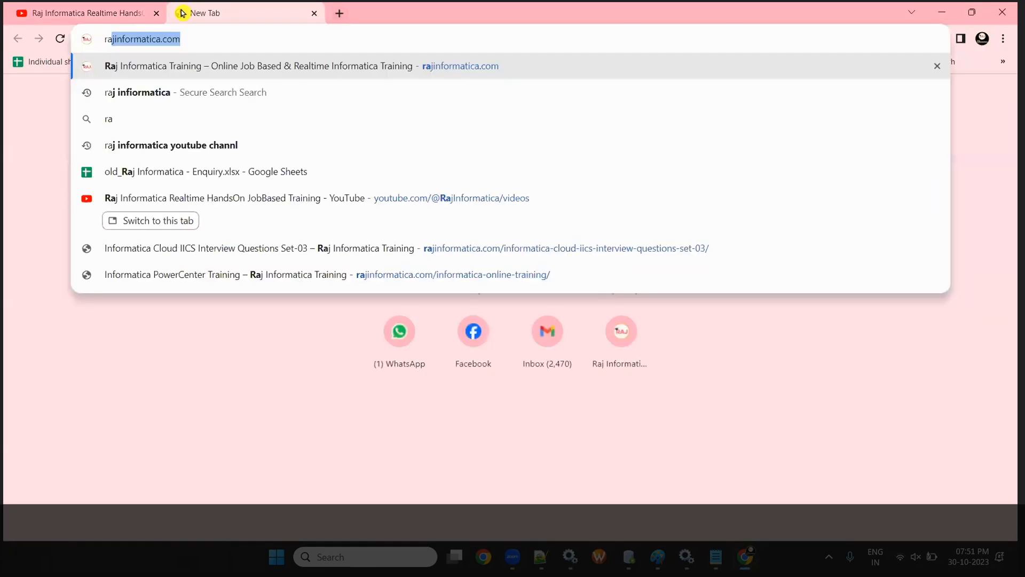
{"action": "key", "text": "Return"}
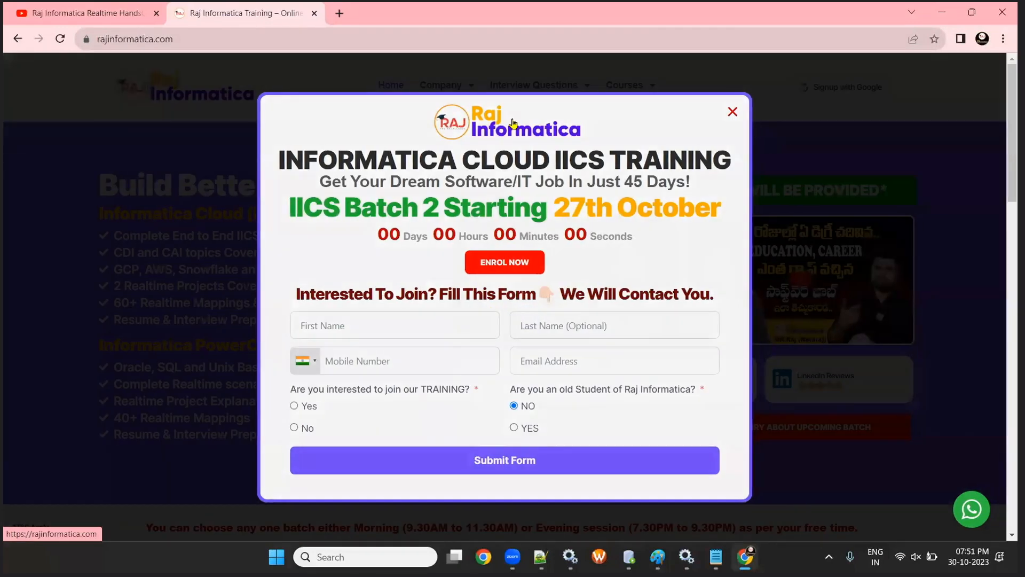
{"action": "left_click", "coordinate": [732, 112]}
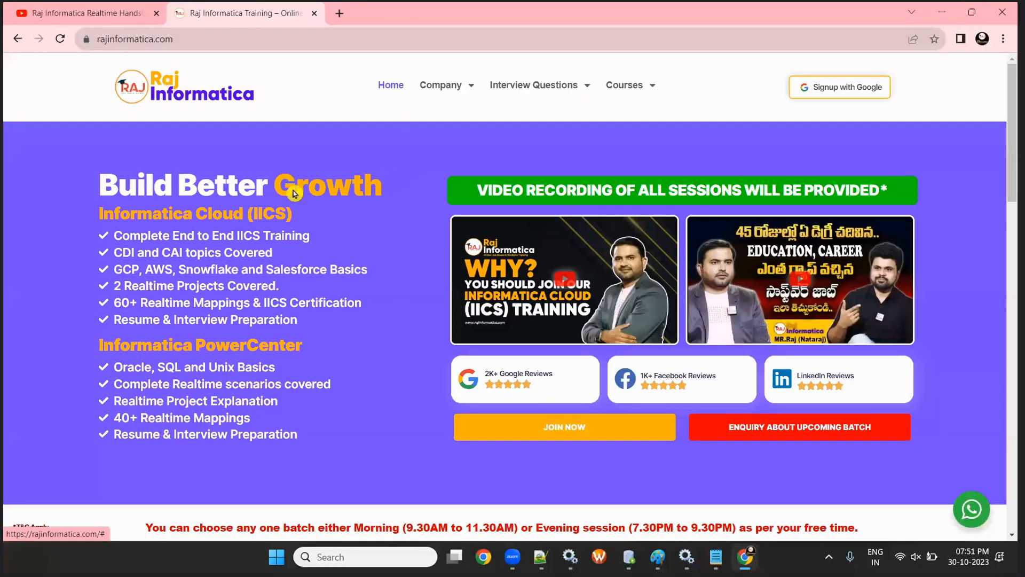
{"action": "mouse_move", "coordinate": [550, 100]}
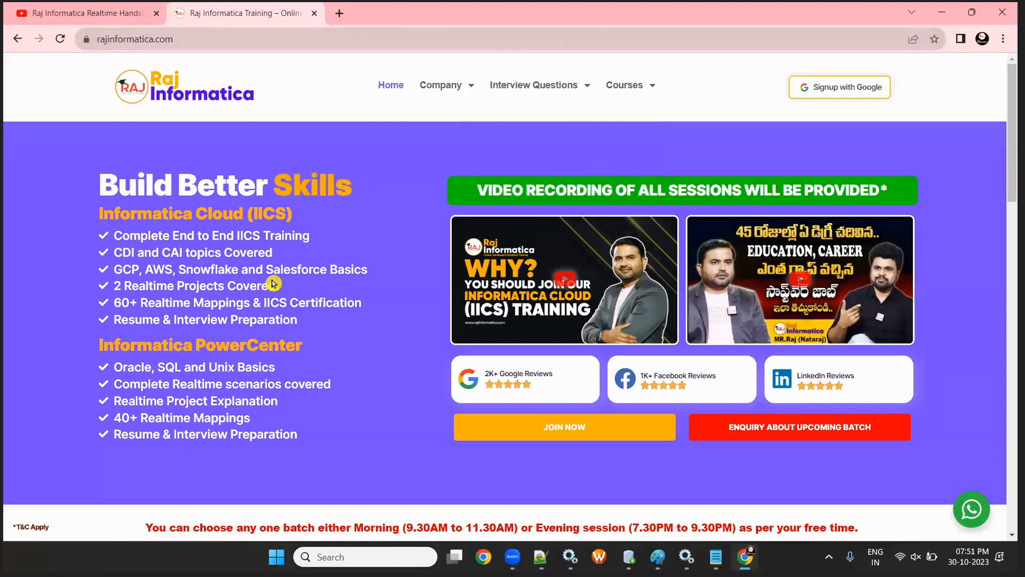
{"action": "left_click", "coordinate": [941, 11]}
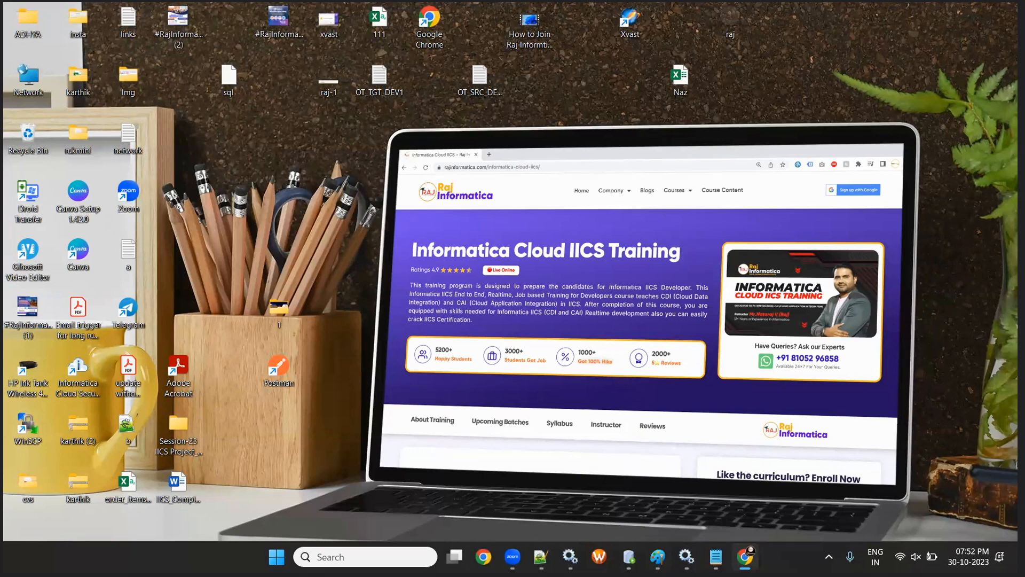
- Close the full-page ad, open a new private browsing window, and bring up the Parameter Files_Notes notes
{"action": "key", "text": "alt+Tab"}
{"action": "left_click", "coordinate": [531, 353]}
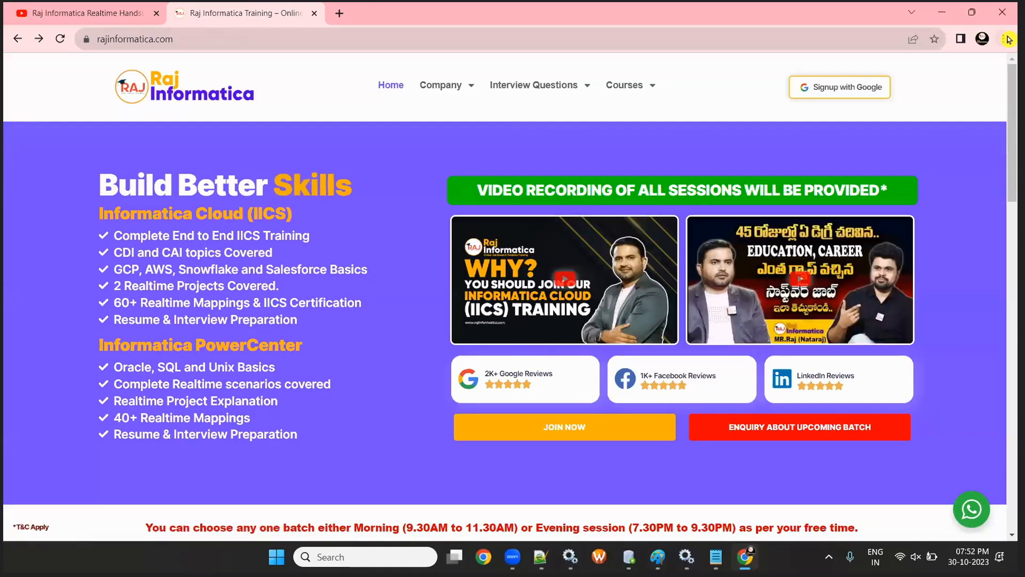
{"action": "left_click", "coordinate": [1003, 38]}
{"action": "left_click", "coordinate": [943, 74]}
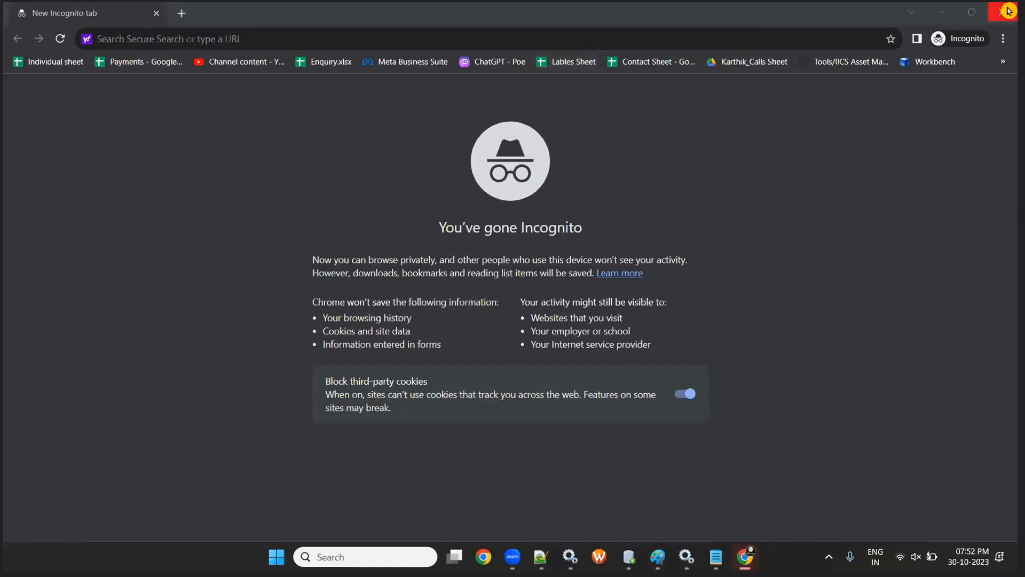
{"action": "left_click", "coordinate": [1005, 10]}
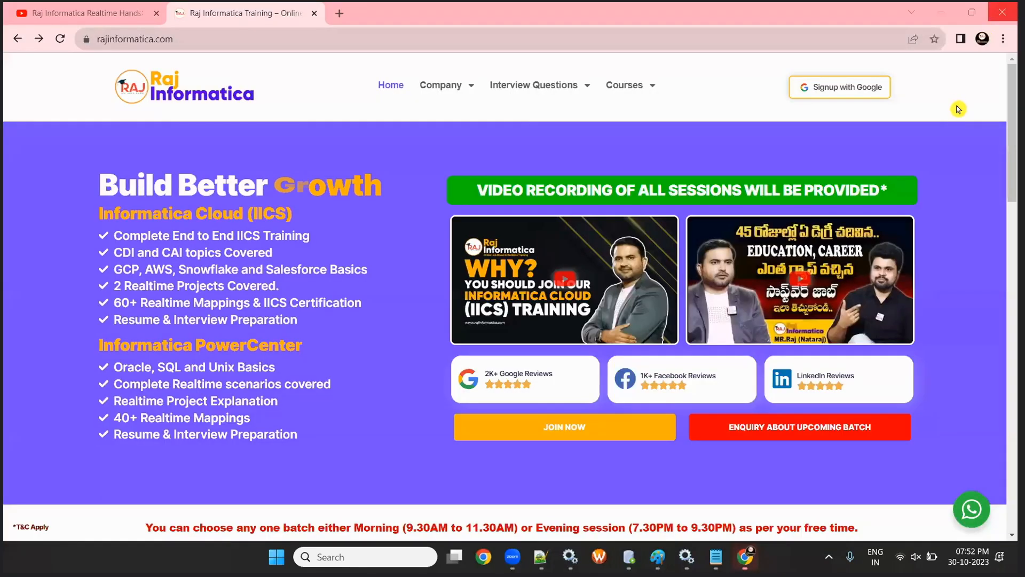
{"action": "left_click", "coordinate": [1003, 40]}
{"action": "left_click", "coordinate": [897, 97]}
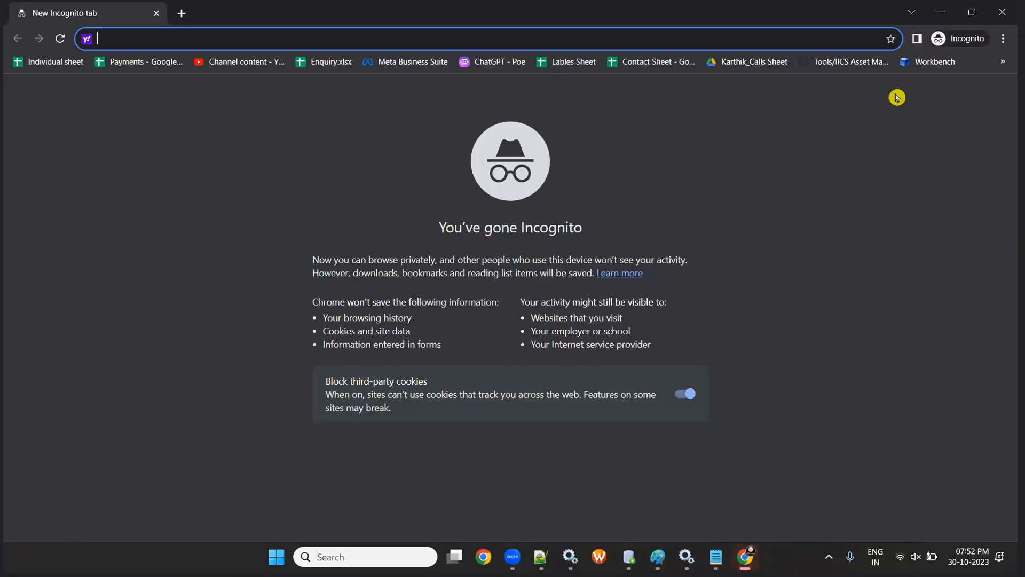
{"action": "left_click", "coordinate": [716, 556]}
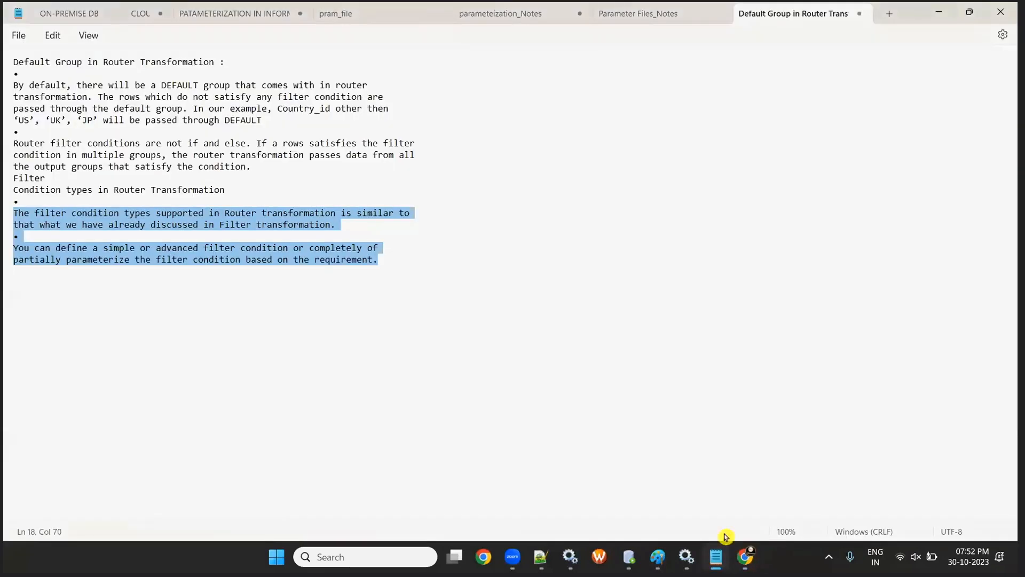
{"action": "left_click", "coordinate": [614, 14]}
- Open D:\Raj-1\Informatica Training\Batch-2_IDMC_IICS and open the Credentials file in Notepad
{"action": "key", "text": "super+d"}
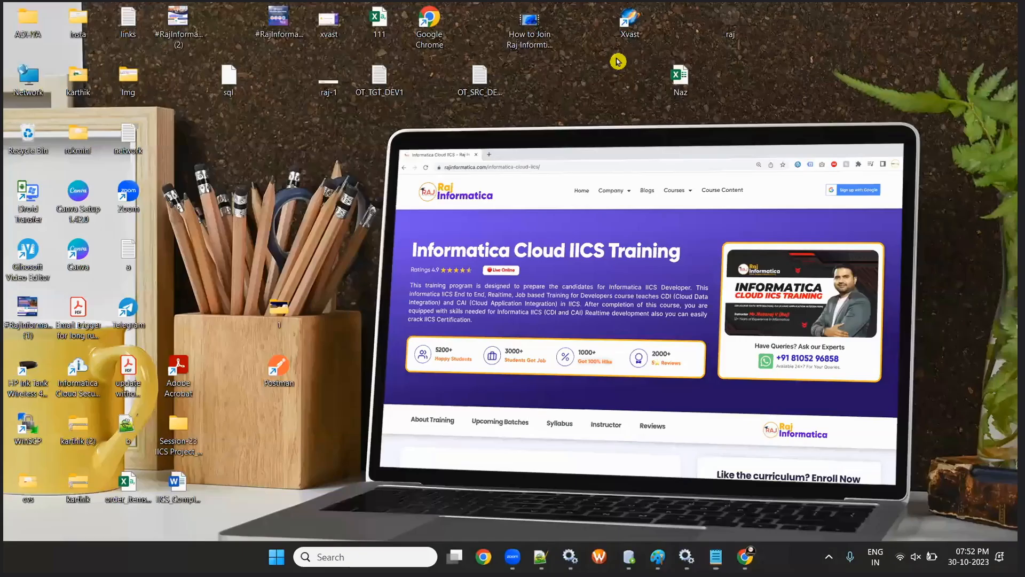
{"action": "key", "text": "super+e"}
{"action": "double_click", "coordinate": [420, 198]}
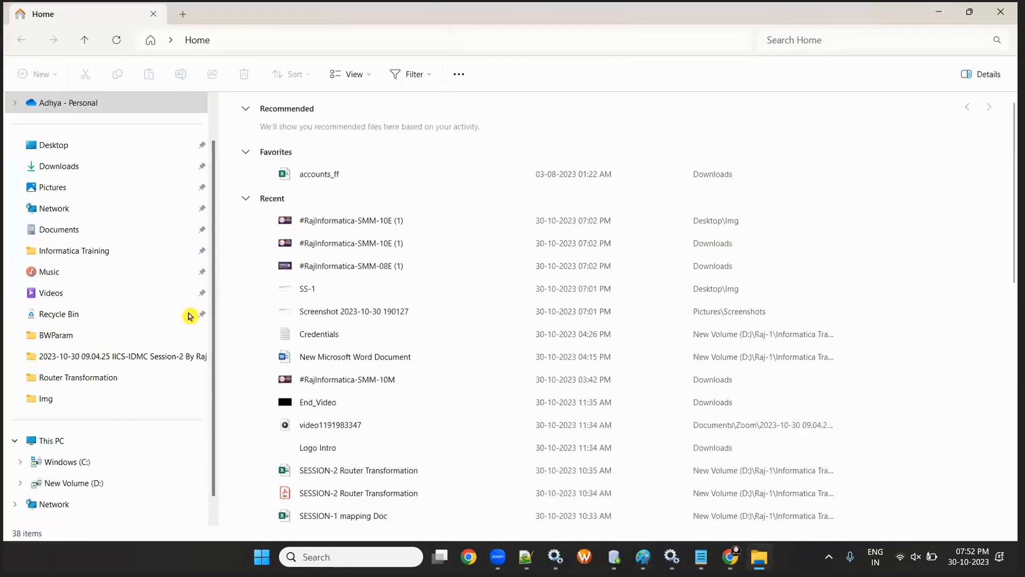
{"action": "left_click", "coordinate": [61, 484]}
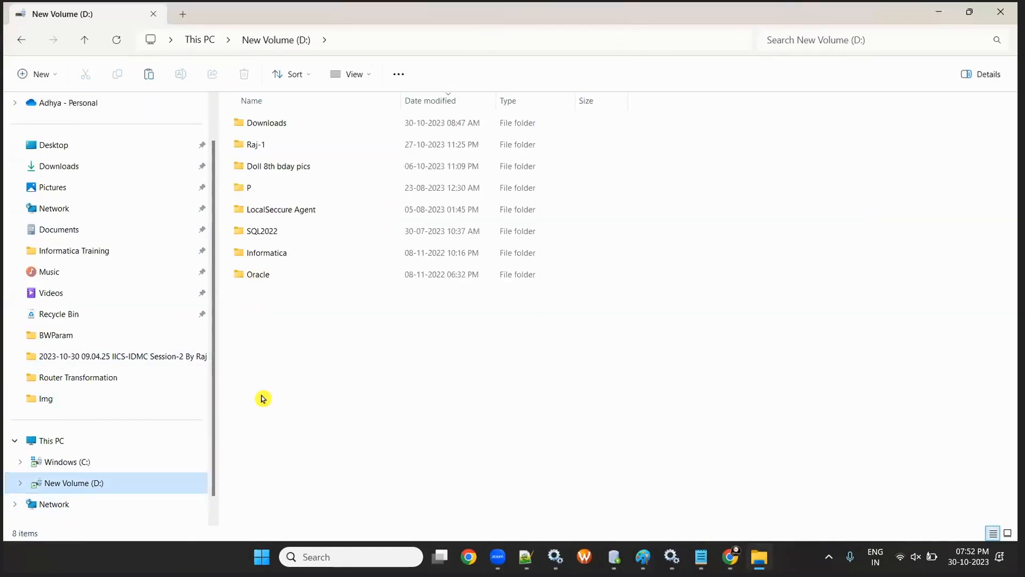
{"action": "left_click", "coordinate": [279, 255]}
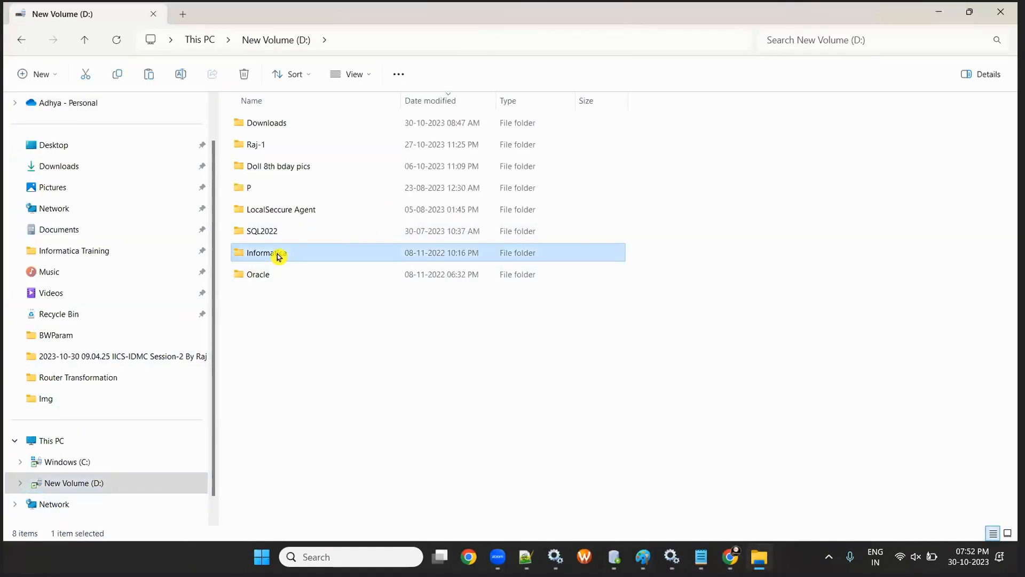
{"action": "double_click", "coordinate": [267, 150]}
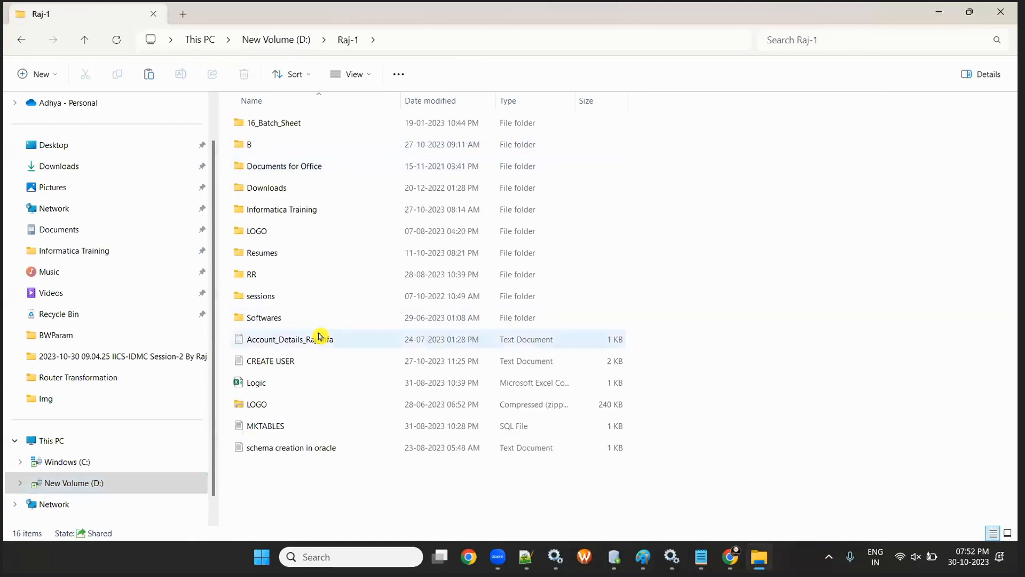
{"action": "double_click", "coordinate": [299, 213]}
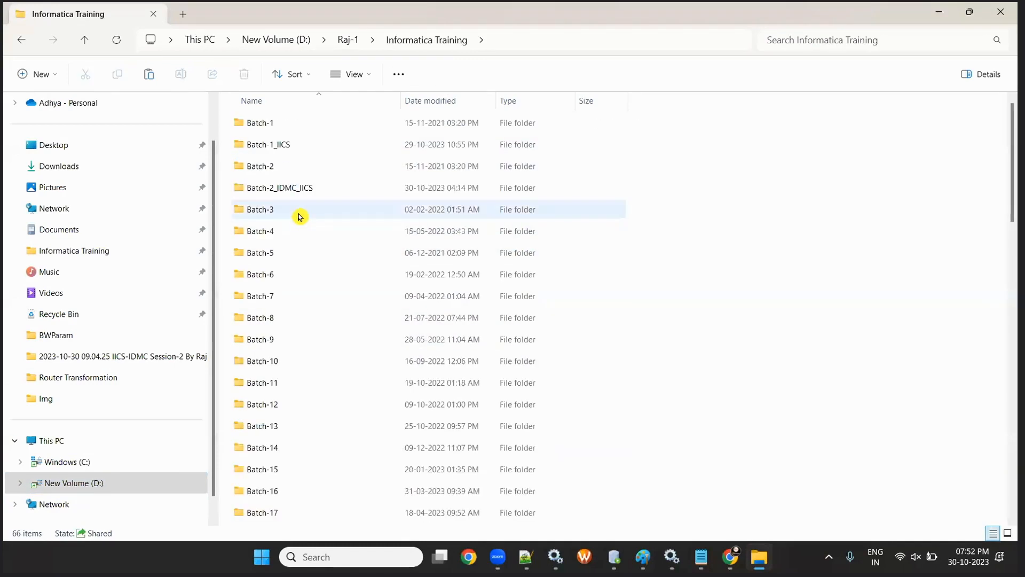
{"action": "double_click", "coordinate": [276, 187]}
{"action": "left_click", "coordinate": [266, 171]}
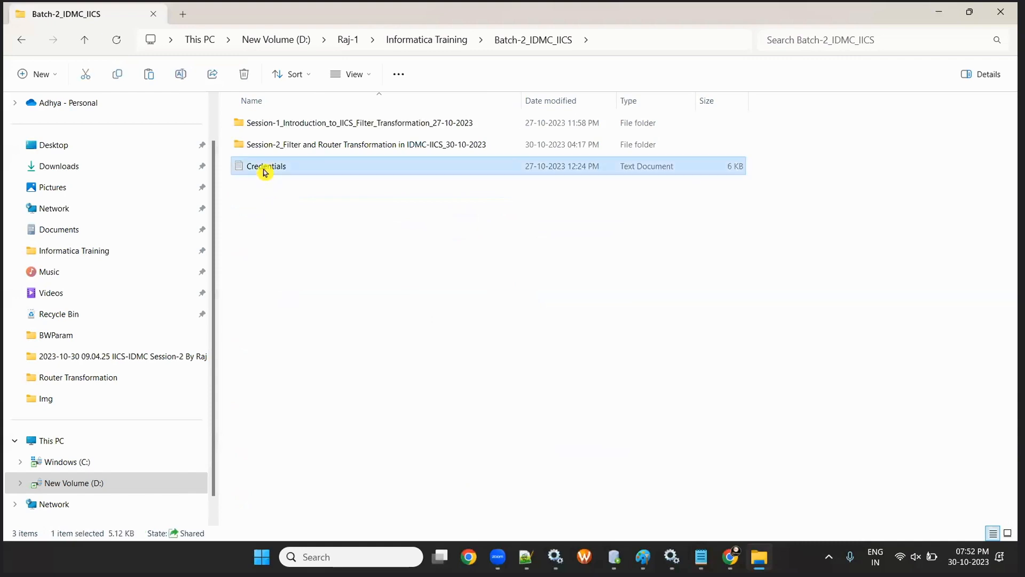
{"action": "double_click", "coordinate": [265, 171]}
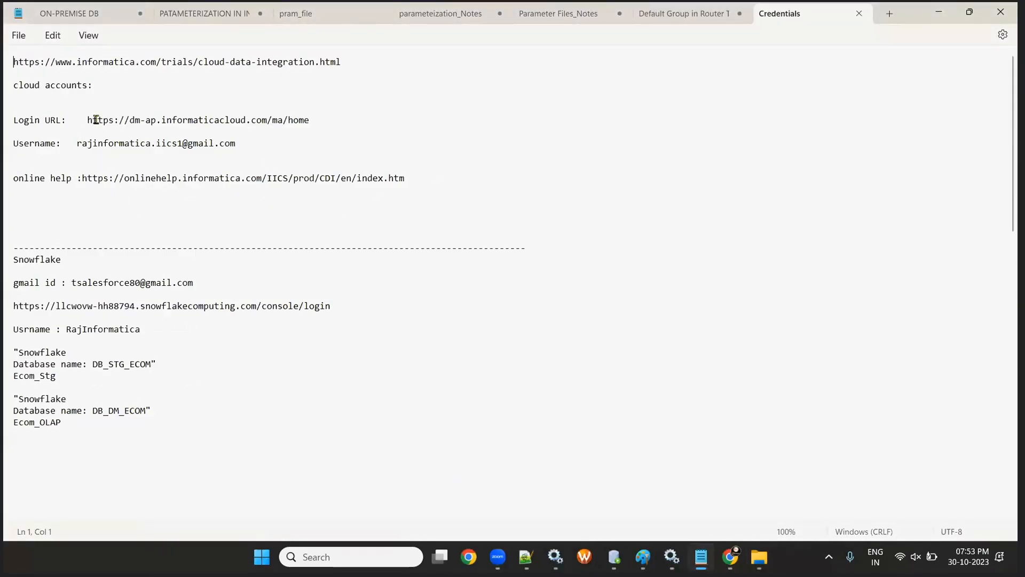
- Copy the Login URL from the Credentials note and load it in the private browser window
{"action": "mouse_move", "coordinate": [82, 120]}
{"action": "left_mouse_down"}
{"action": "mouse_move", "coordinate": [319, 126]}
{"action": "mouse_move", "coordinate": [92, 120]}
{"action": "left_mouse_up"}
{"action": "left_click", "coordinate": [319, 126]}
{"action": "key", "text": "shift+Left"}
{"action": "key", "text": "ctrl+c"}
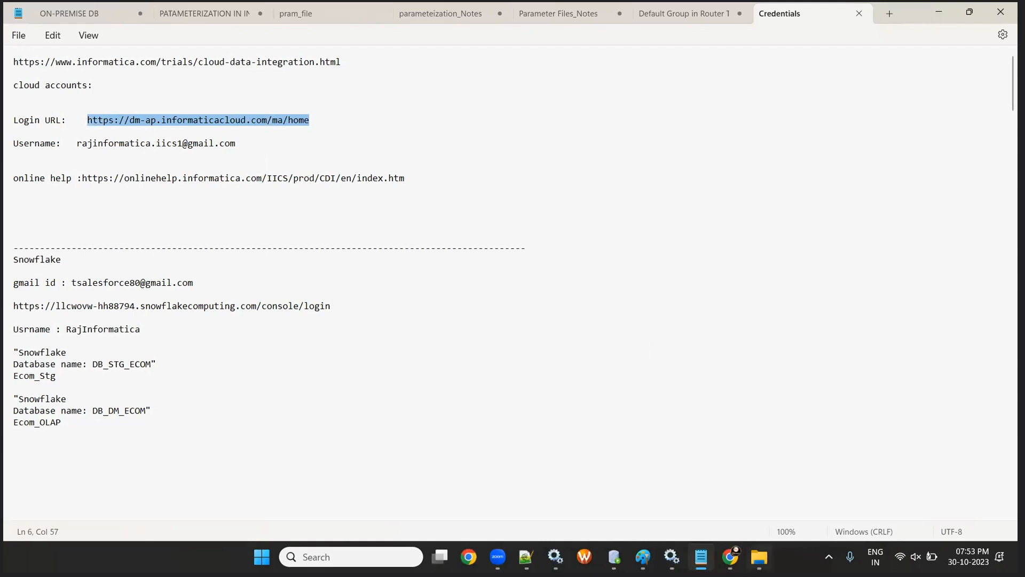
{"action": "left_click", "coordinate": [730, 557]}
{"action": "left_click", "coordinate": [790, 486]}
{"action": "key", "text": "ctrl+v"}
{"action": "key", "text": "Return"}
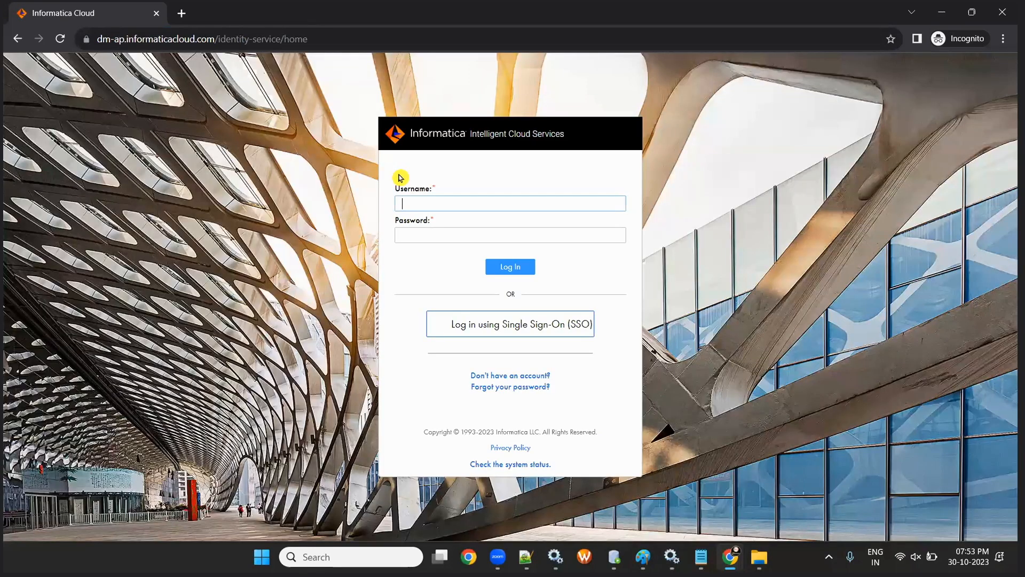
- Paste the username from the Credentials note, enter the password, and submit the login
{"action": "key", "text": "alt+Tab"}
{"action": "left_click_drag", "start_coordinate": [76, 144], "coordinate": [270, 144]}
{"action": "key", "text": "ctrl+c"}
{"action": "key", "text": "alt+Tab"}
{"action": "left_click", "coordinate": [408, 204]}
{"action": "key", "text": "ctrl+v"}
{"action": "left_click", "coordinate": [423, 234]}
{"action": "type", "text": "•••••••••"}
{"action": "left_click", "coordinate": [509, 267]}
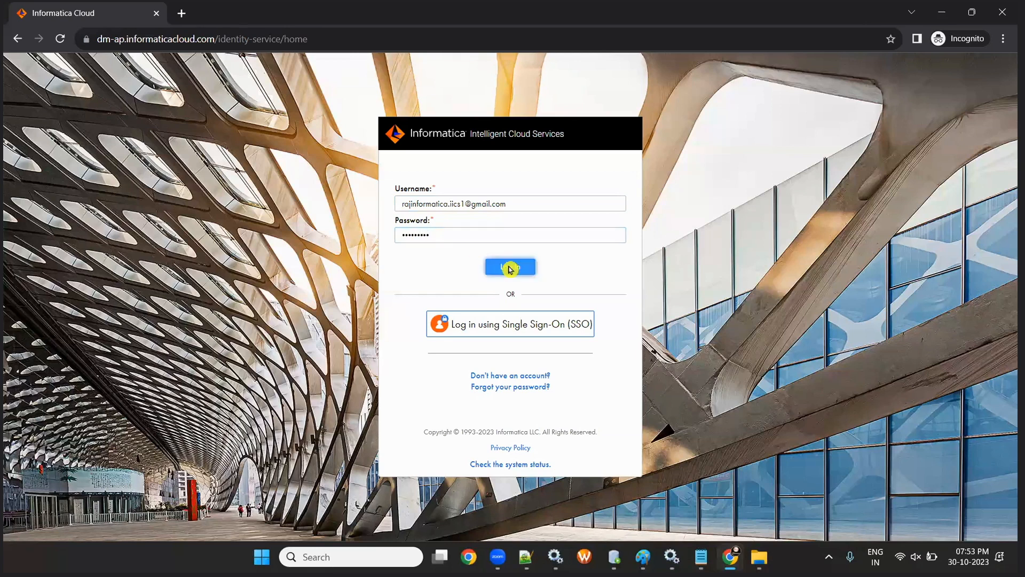
- After the invalid-login error, fix the username, re-enter the password and log in again
{"action": "left_click", "coordinate": [402, 201]}
{"action": "key", "text": "BackSpace"}
{"action": "key", "text": "BackSpace"}
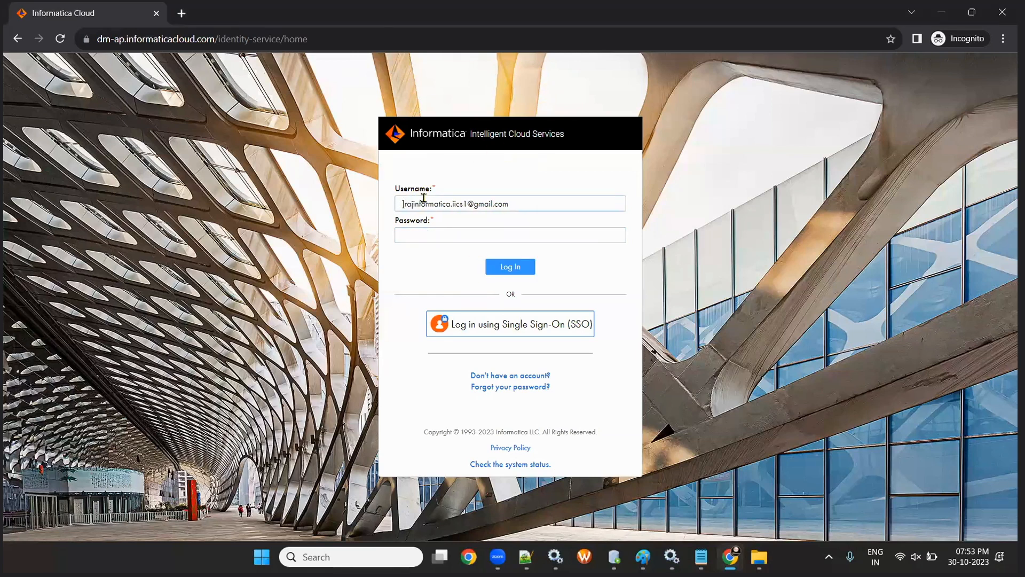
{"action": "key", "text": "Tab"}
{"action": "type", "text": "••••"}
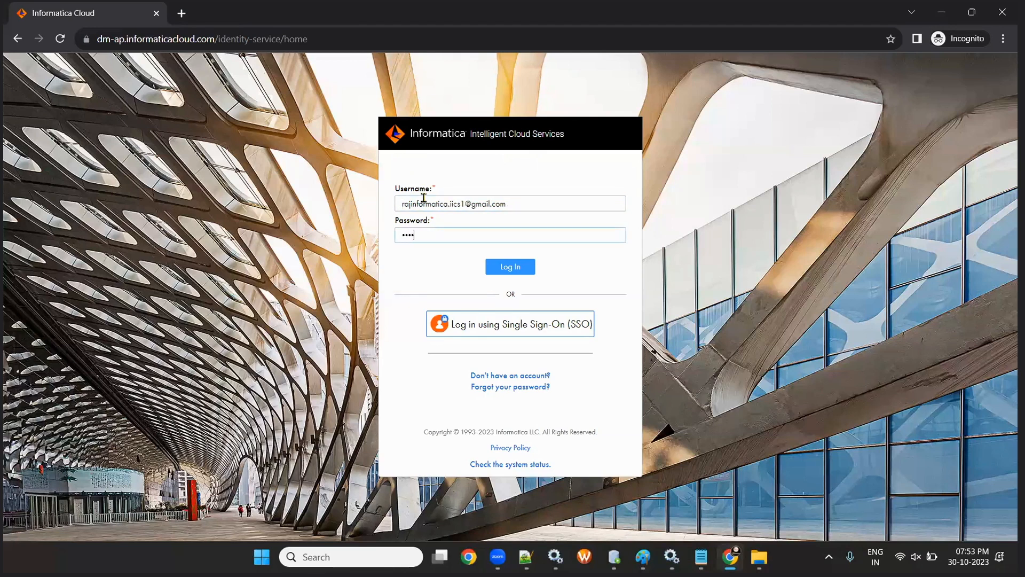
{"action": "type", "text": "•••••"}
{"action": "left_click", "coordinate": [513, 267]}
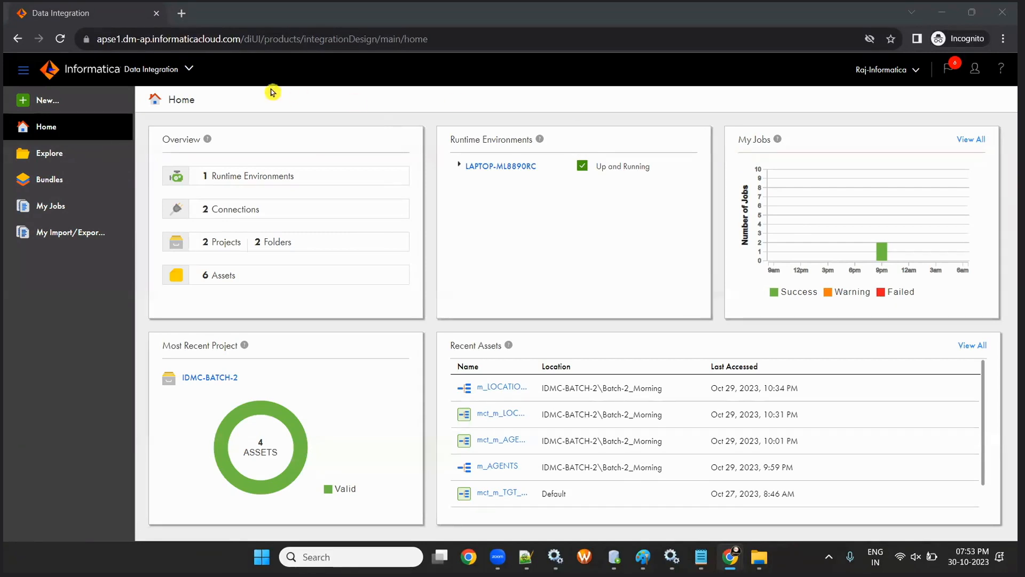
- Open the My Services switcher from the chevron beside Data Integration in the top bar
{"action": "left_click", "coordinate": [188, 71]}
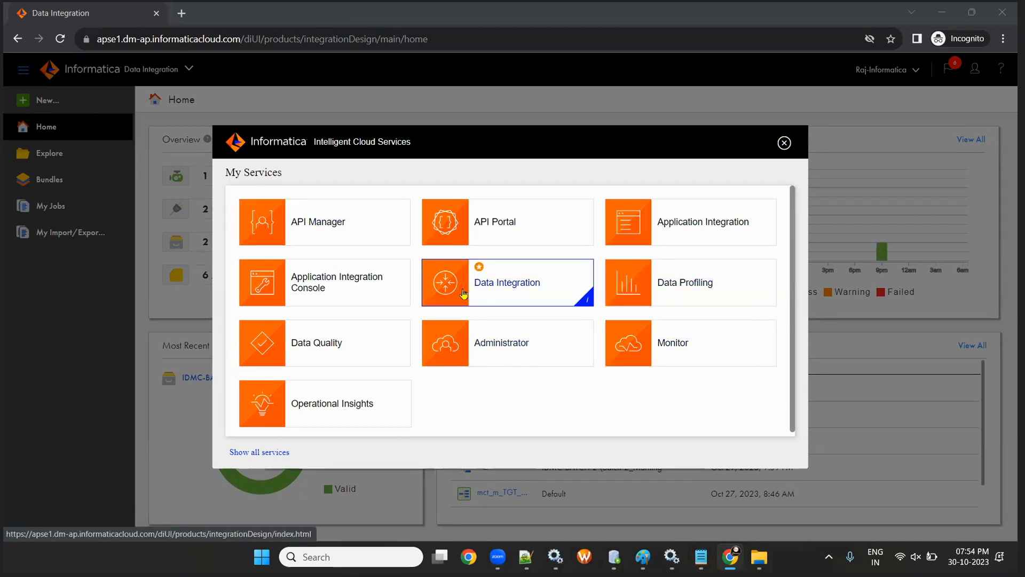
- Open Data Integration, Administrator and Monitor each in its own new browser tab
{"action": "right_click", "coordinate": [516, 285]}
{"action": "left_click", "coordinate": [539, 293]}
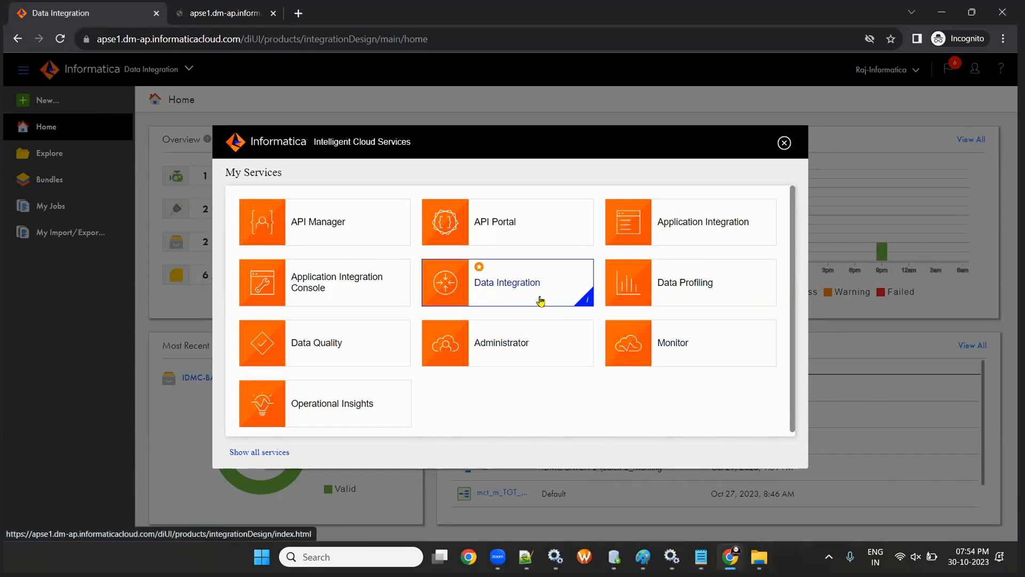
{"action": "right_click", "coordinate": [491, 348]}
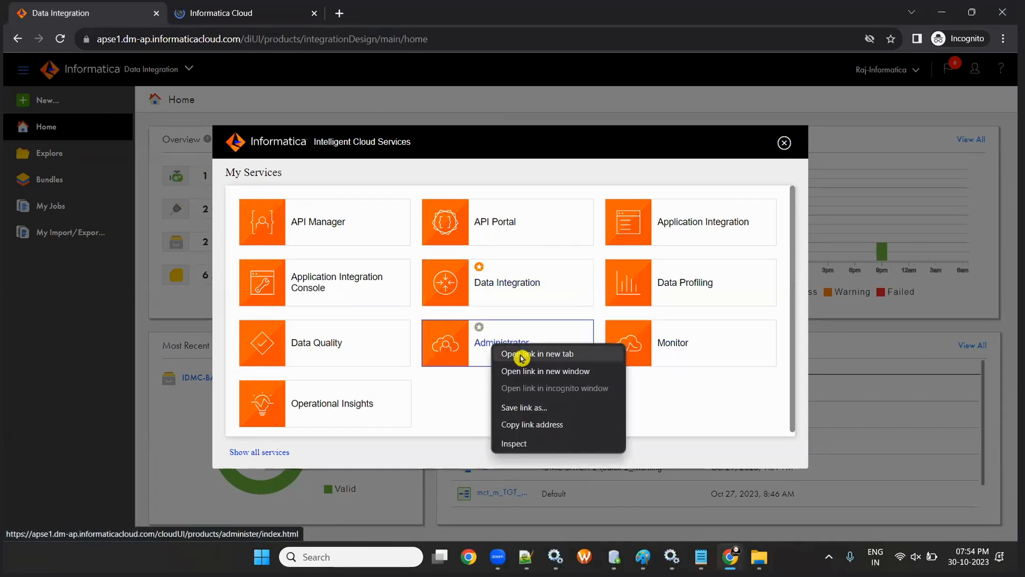
{"action": "left_click", "coordinate": [517, 354]}
{"action": "right_click", "coordinate": [677, 347]}
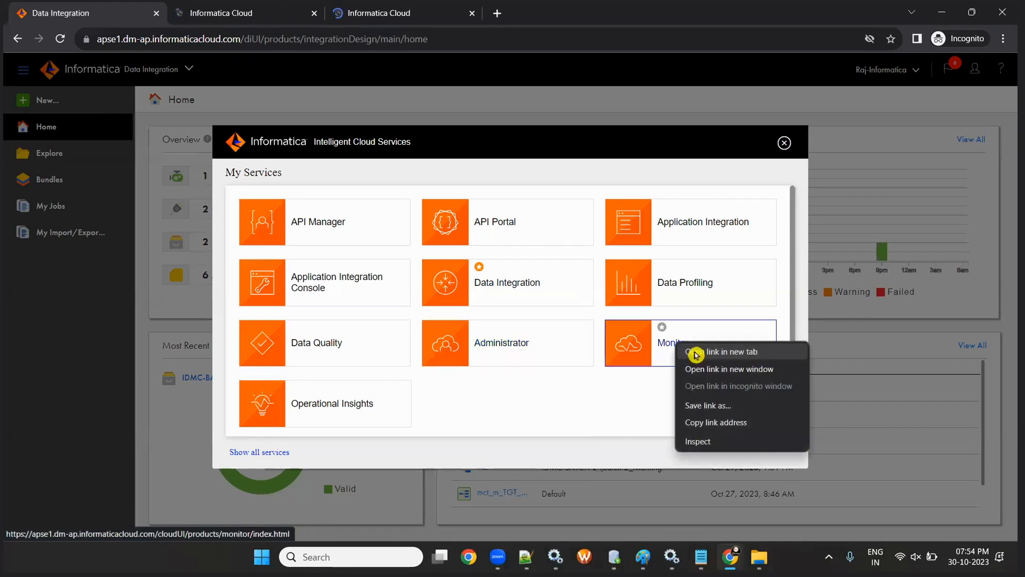
{"action": "left_click", "coordinate": [695, 350]}
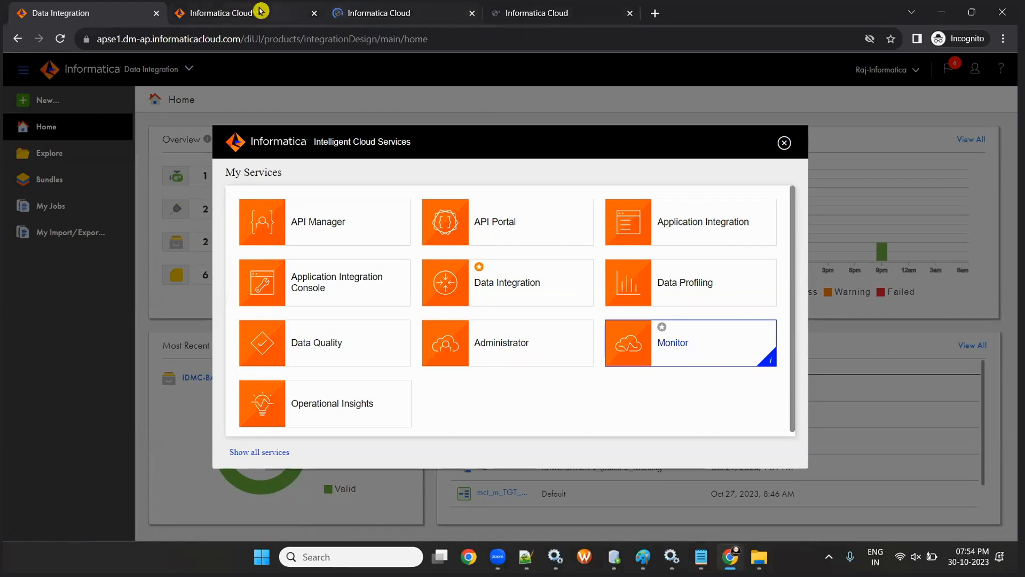
- Look through the Administrator and Monitor tabs, ending back on the Data Integration home tab
{"action": "key", "text": "ctrl+Tab"}
{"action": "key", "text": "ctrl+Tab"}
{"action": "key", "text": "ctrl+Tab"}
{"action": "left_click", "coordinate": [198, 10]}
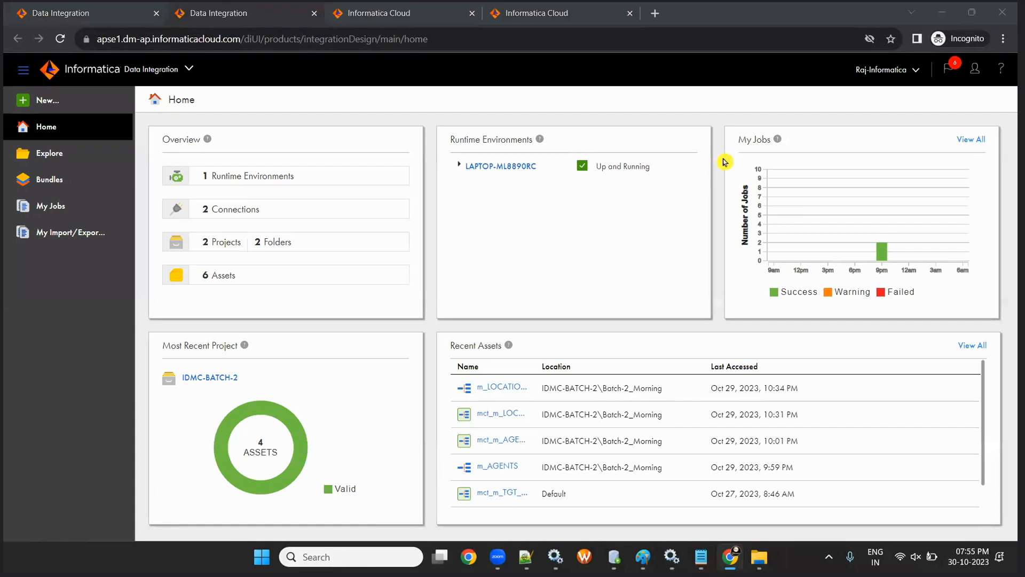
{"action": "left_click", "coordinate": [220, 11]}
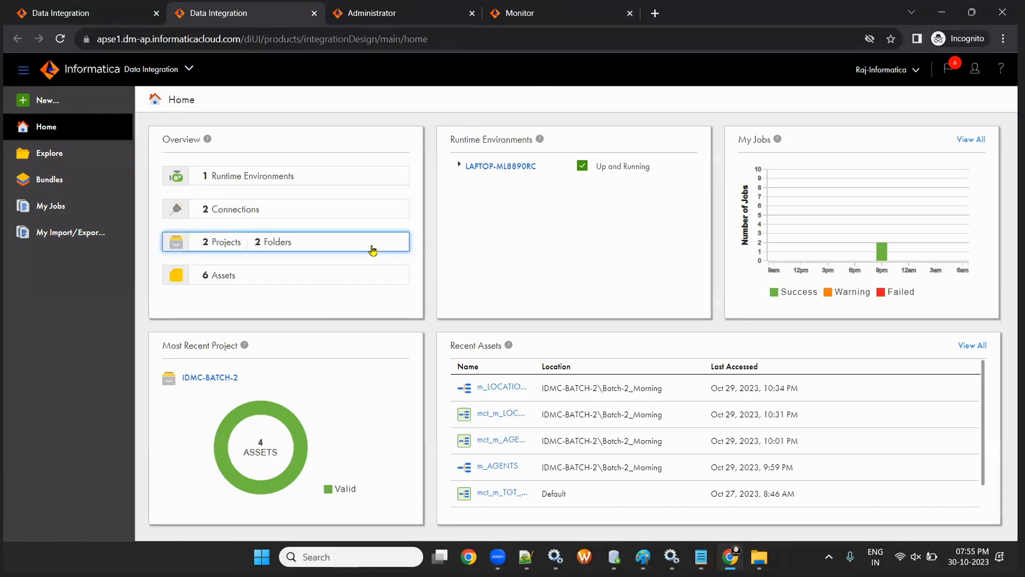
{"action": "mouse_move", "coordinate": [701, 557]}
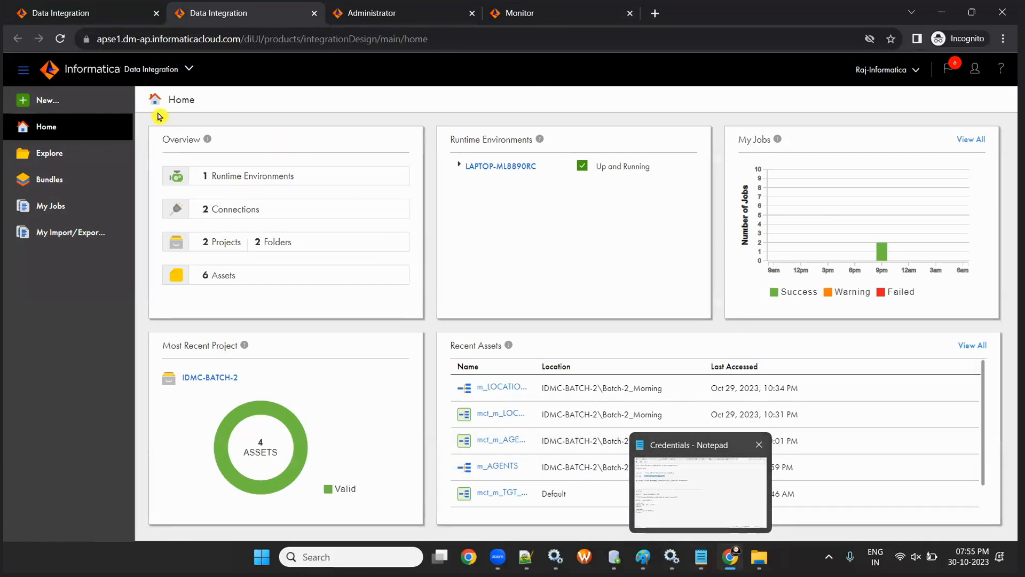
{"action": "left_click", "coordinate": [369, 12]}
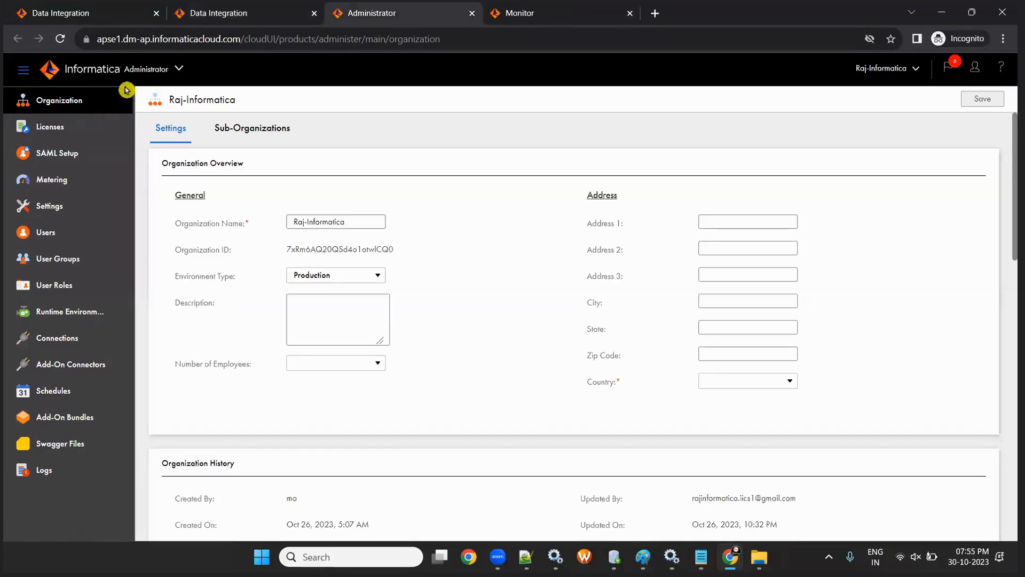
{"action": "left_click", "coordinate": [553, 15]}
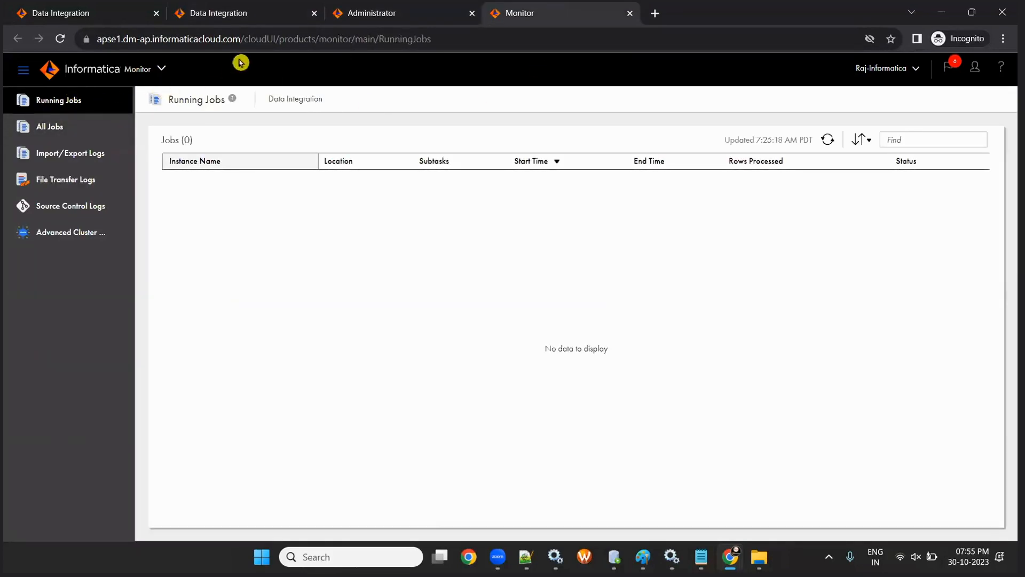
{"action": "left_click", "coordinate": [234, 12]}
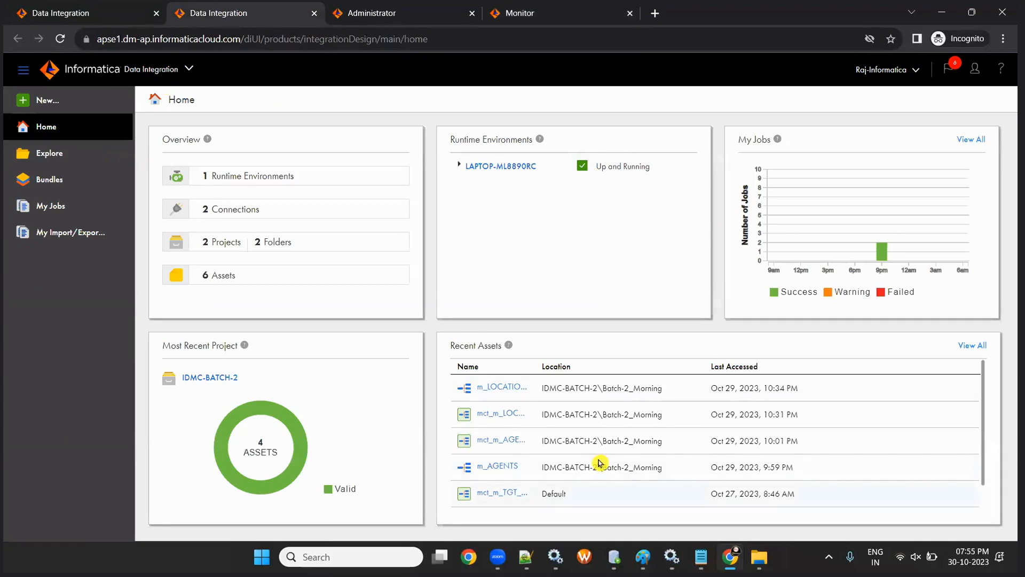
- Open the SESSION-2 Router Transformation workbook from Session-2 Filter and Router > Router Transformation
{"action": "left_click", "coordinate": [759, 557]}
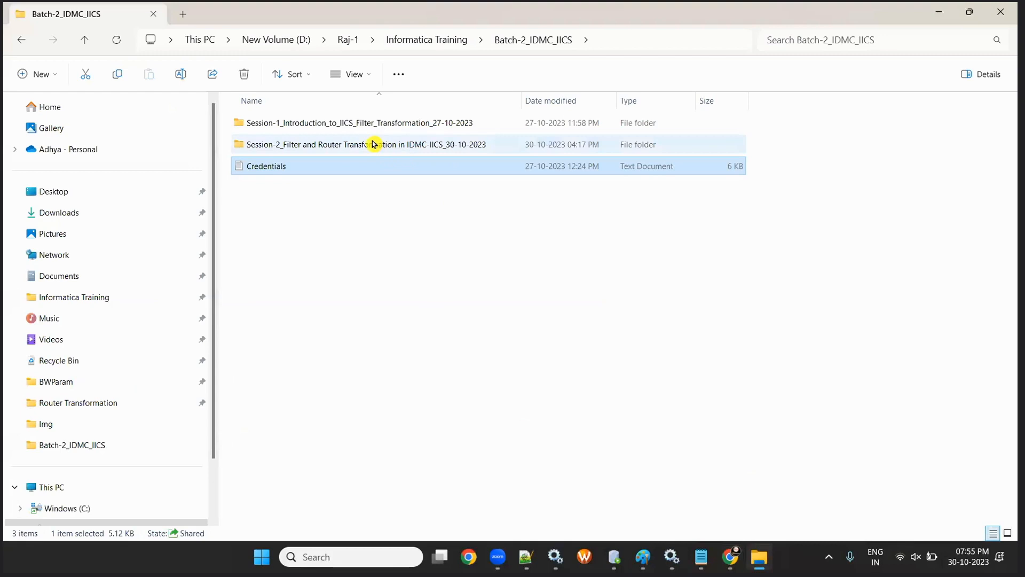
{"action": "double_click", "coordinate": [354, 148]}
{"action": "double_click", "coordinate": [321, 128]}
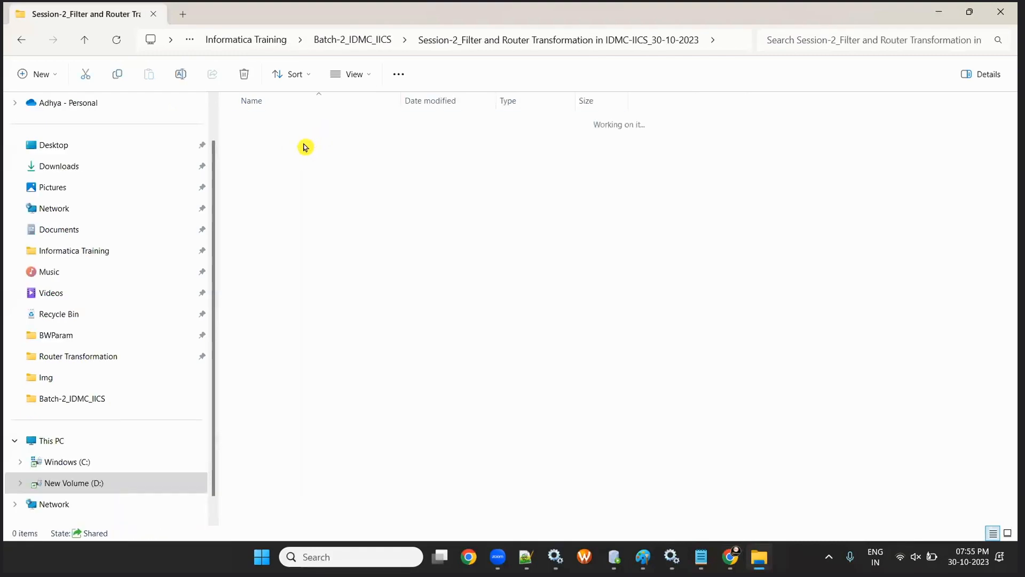
{"action": "left_click", "coordinate": [315, 146]}
{"action": "double_click", "coordinate": [315, 147]}
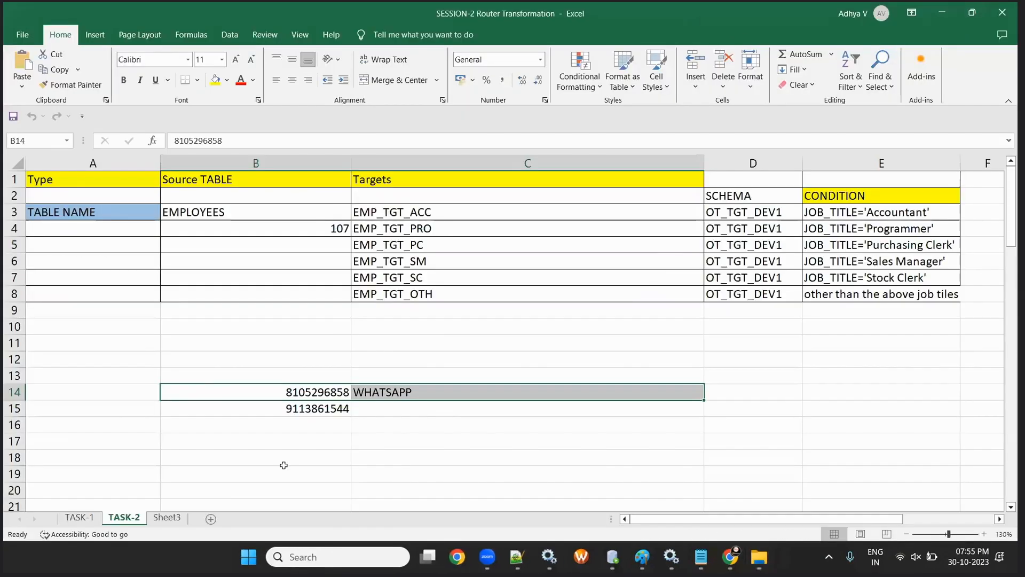
- Add a new Sheet1 and enter AGENTS in cell B3, widening column B slightly
{"action": "left_click", "coordinate": [167, 517]}
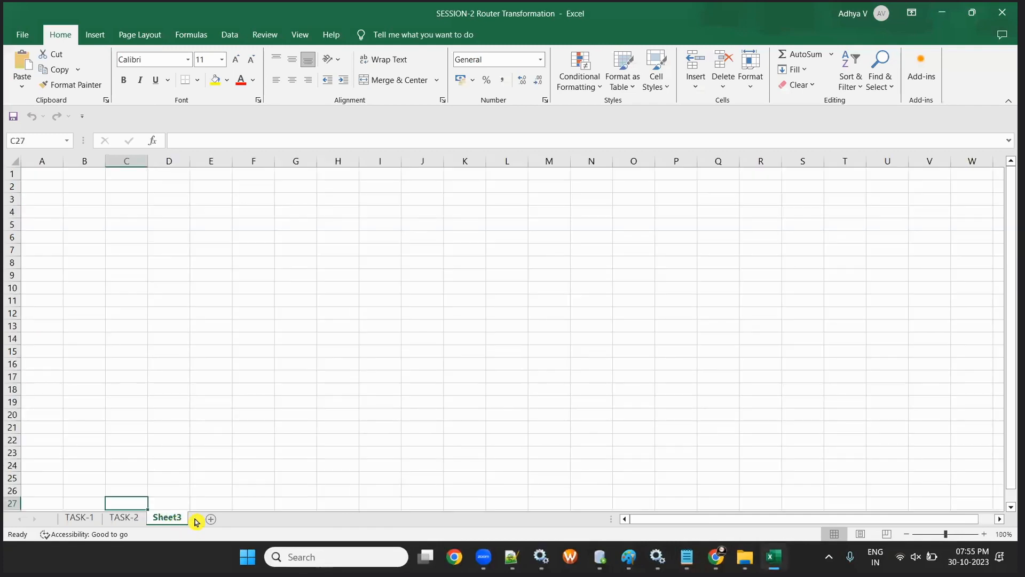
{"action": "left_click", "coordinate": [211, 519]}
{"action": "scroll", "coordinate": [299, 323], "scroll_direction": "up", "scroll_amount": 5}
{"action": "left_click", "coordinate": [134, 239]}
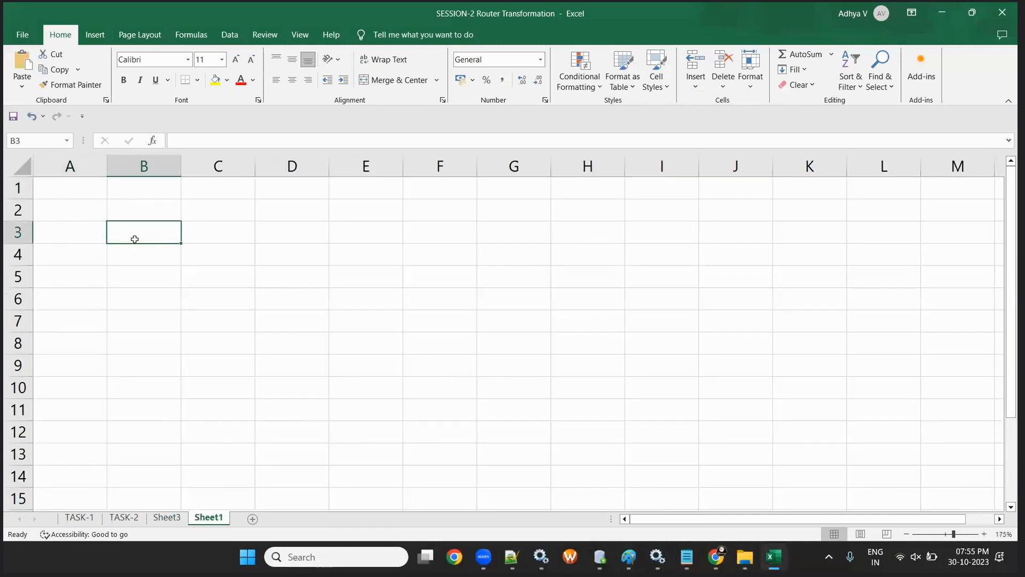
{"action": "type", "text": "AGENTS"}
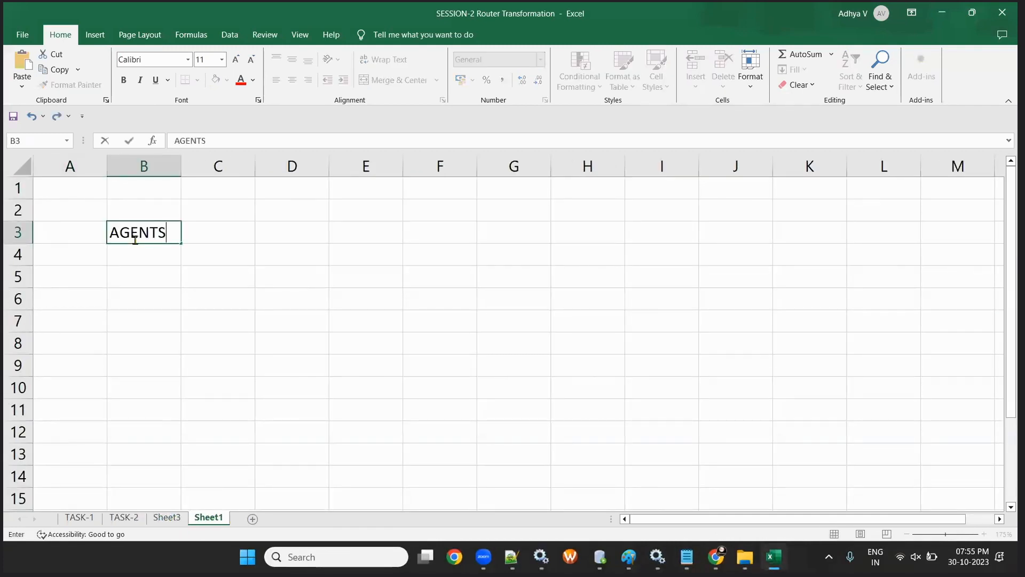
{"action": "left_click", "coordinate": [160, 257]}
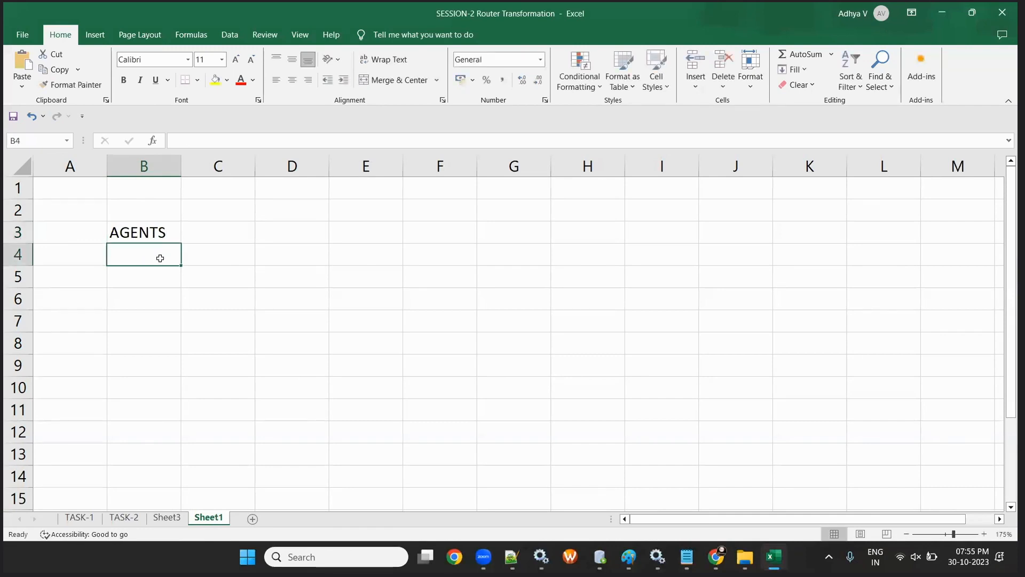
{"action": "left_click_drag", "start_coordinate": [183, 164], "coordinate": [188, 164]}
{"action": "left_click", "coordinate": [155, 231]}
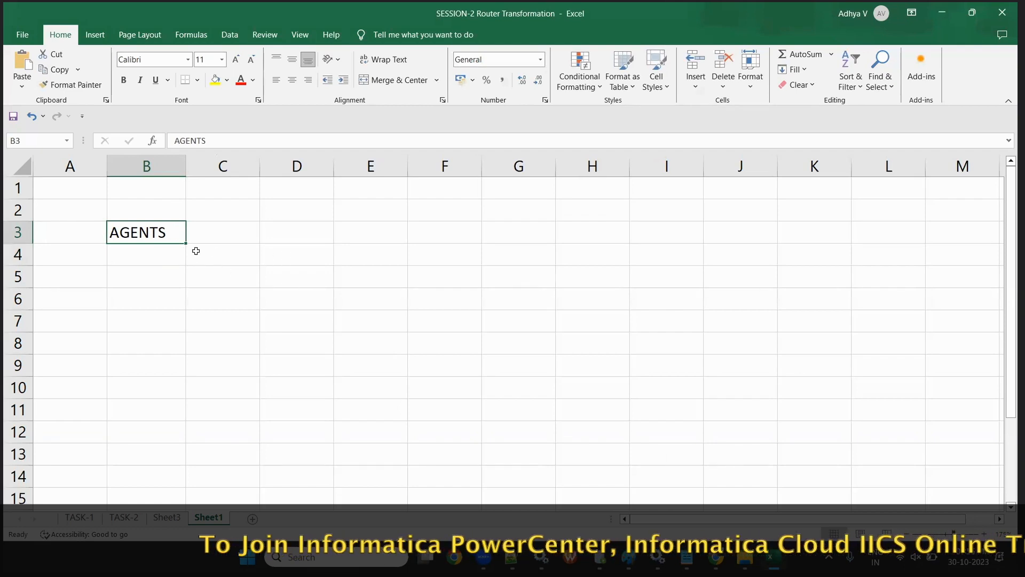
- Enter AGENTS_TGT in cell F3 and auto-fit column F to it
{"action": "left_click", "coordinate": [440, 231]}
{"action": "type", "text": "AG"}
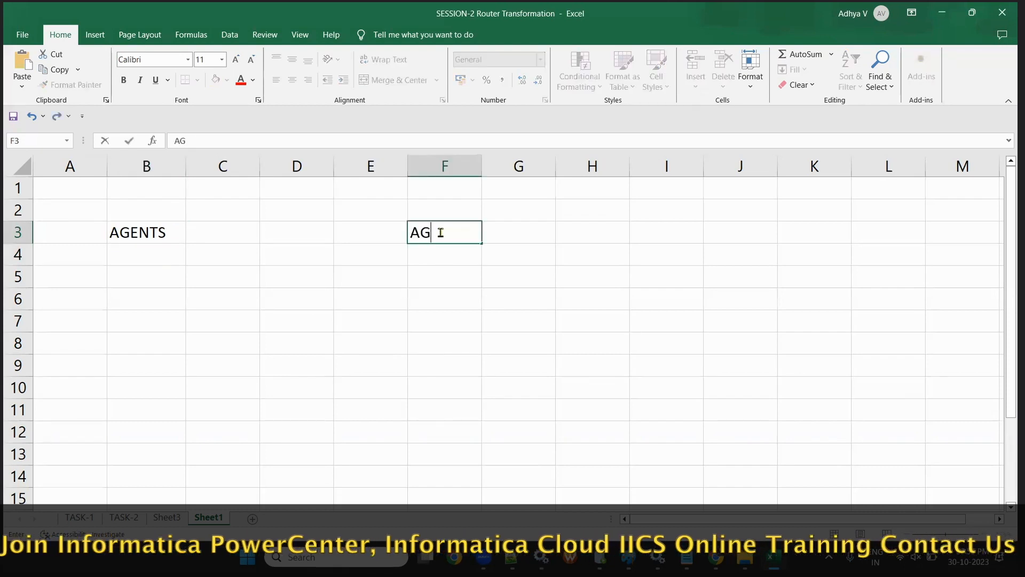
{"action": "type", "text": "ENTS_TGT"}
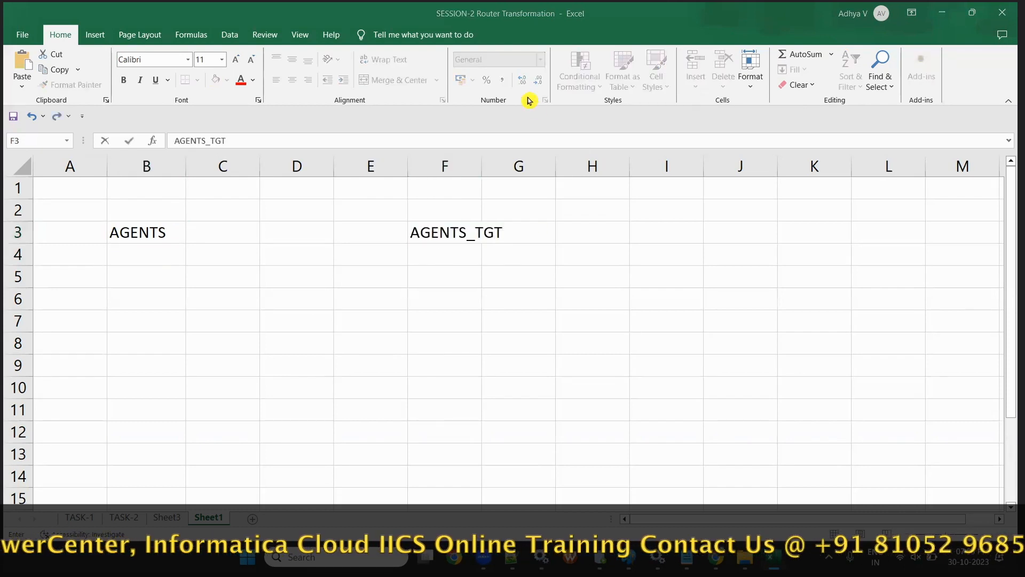
{"action": "double_click", "coordinate": [482, 166]}
{"action": "left_click", "coordinate": [410, 246]}
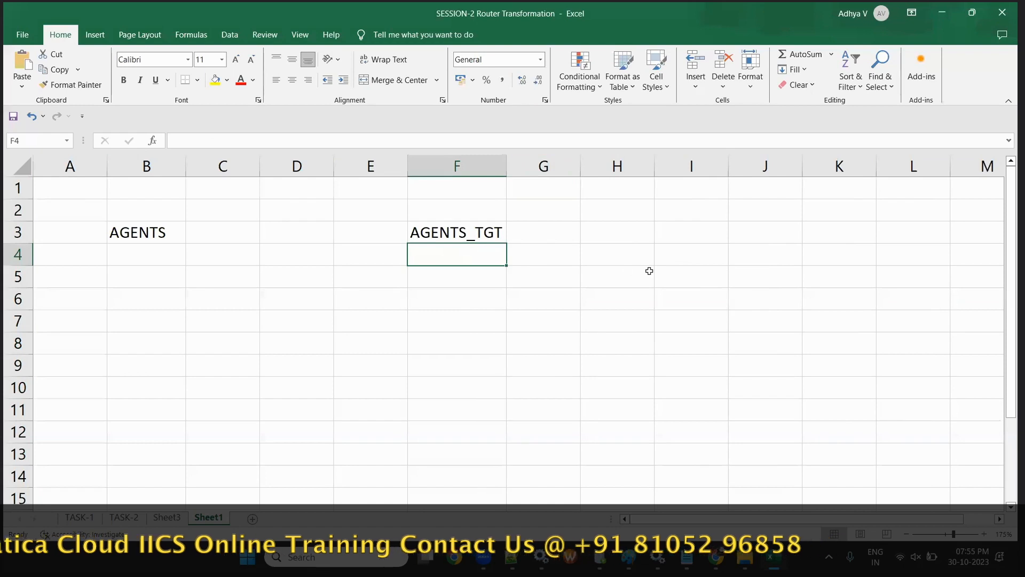
{"action": "key", "text": "alt+Tab"}
{"action": "key", "text": "alt+Tab"}
{"action": "left_click", "coordinate": [133, 230]}
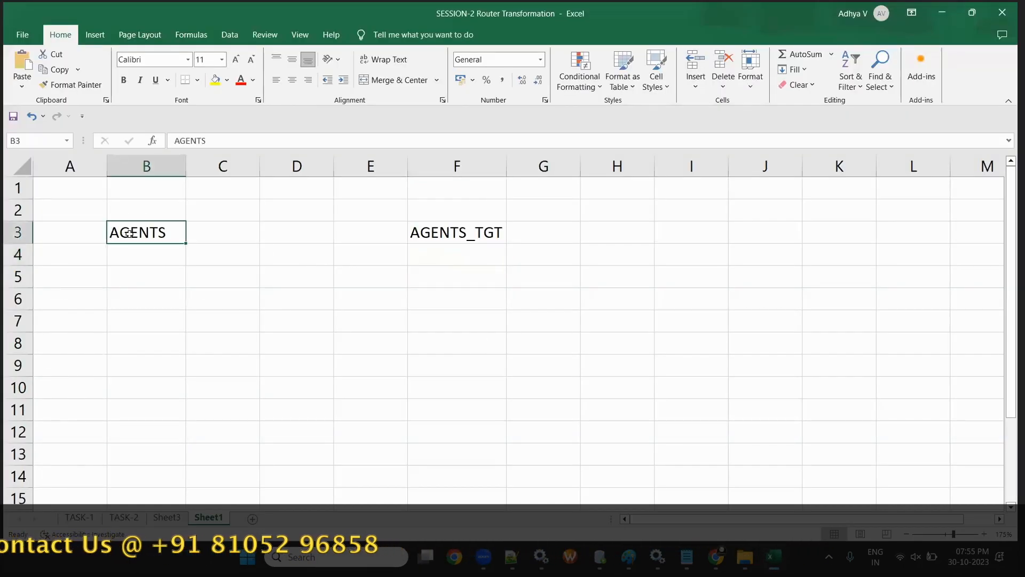
{"action": "left_click", "coordinate": [462, 228]}
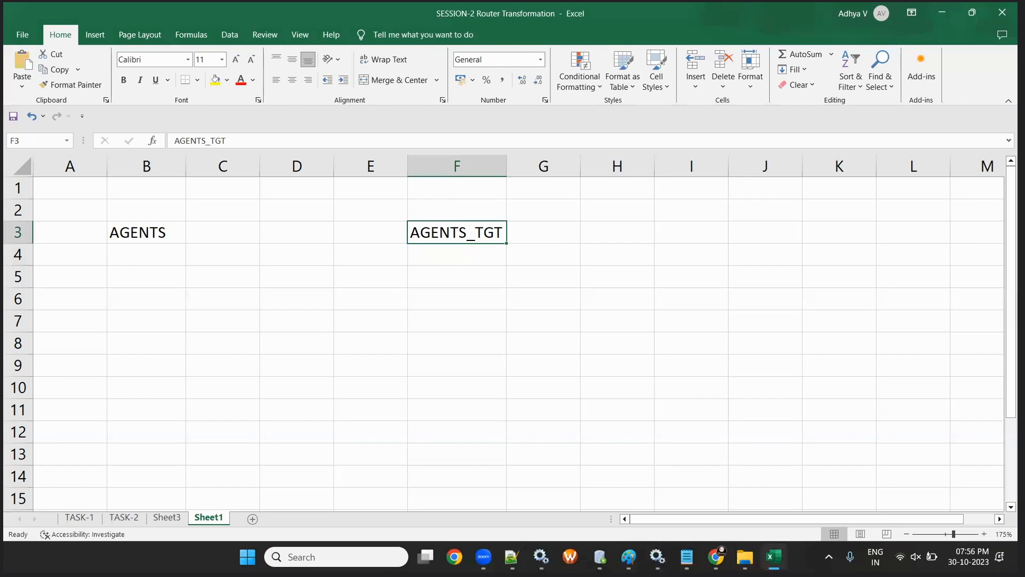
{"action": "key", "text": "alt+Tab"}
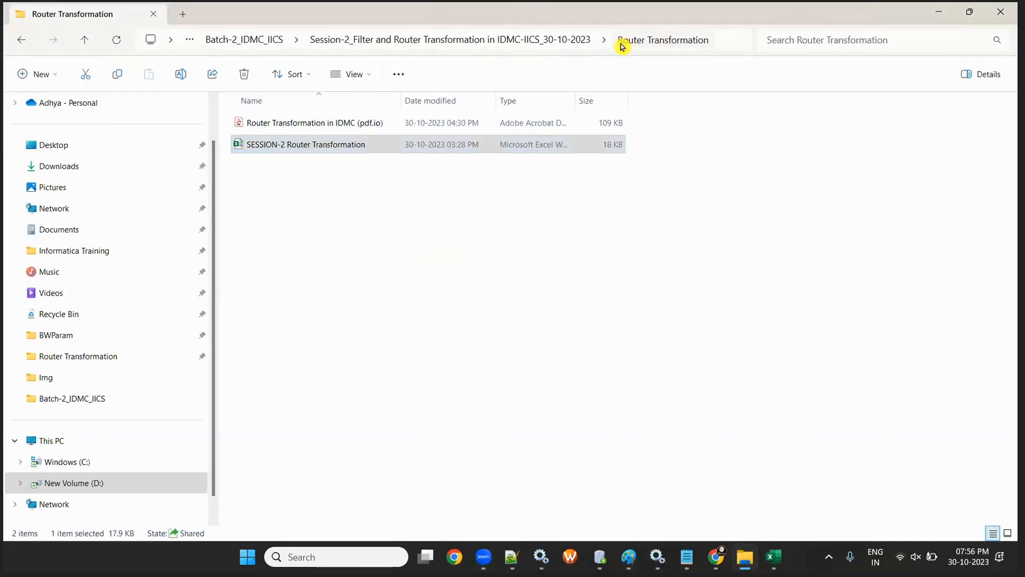
- Locate AGENTS_TABLE_DDL_DML in Batch-1_IICS > Session-2 Filter TR and copy it
{"action": "left_click", "coordinate": [514, 39]}
{"action": "left_click", "coordinate": [265, 40]}
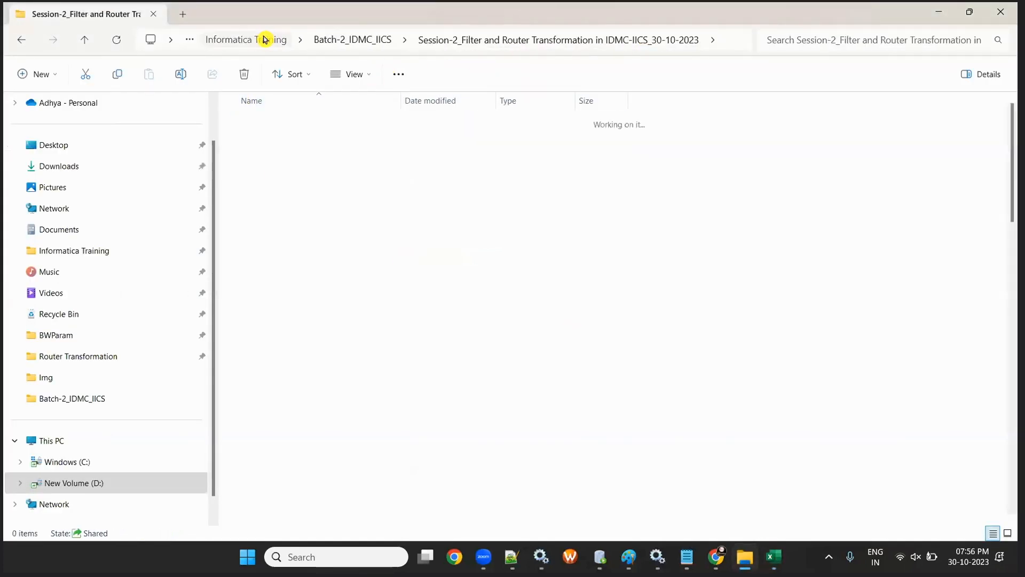
{"action": "double_click", "coordinate": [275, 142]}
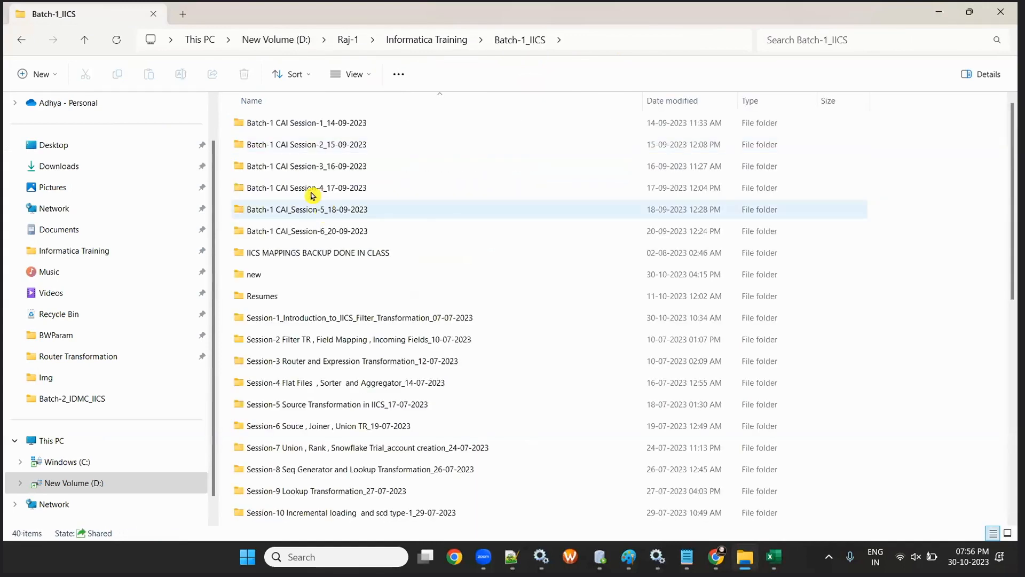
{"action": "double_click", "coordinate": [326, 339]}
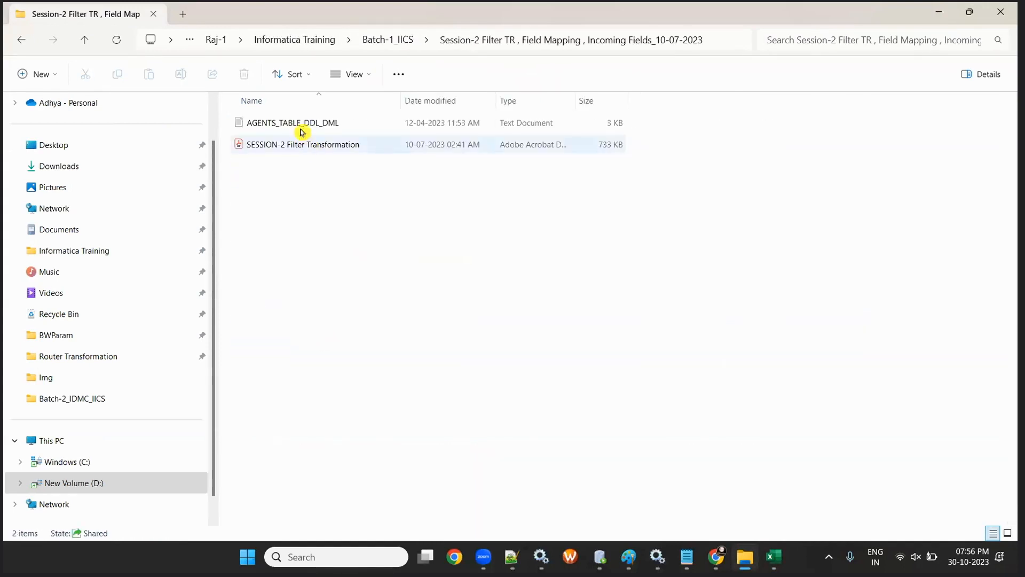
{"action": "left_click", "coordinate": [301, 131]}
- Paste it into Batch-2_IDMC_IICS > Session-2 Filter and Router, open it in Notepad and select all
{"action": "left_click", "coordinate": [20, 42]}
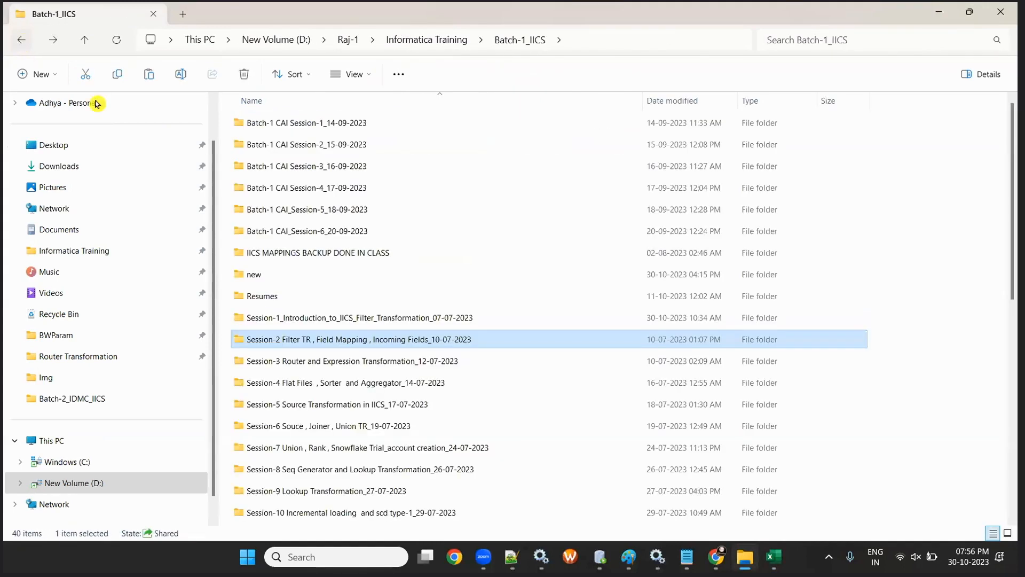
{"action": "left_click", "coordinate": [21, 41]}
{"action": "double_click", "coordinate": [283, 187]}
{"action": "double_click", "coordinate": [297, 143]}
{"action": "key", "text": "ctrl+v"}
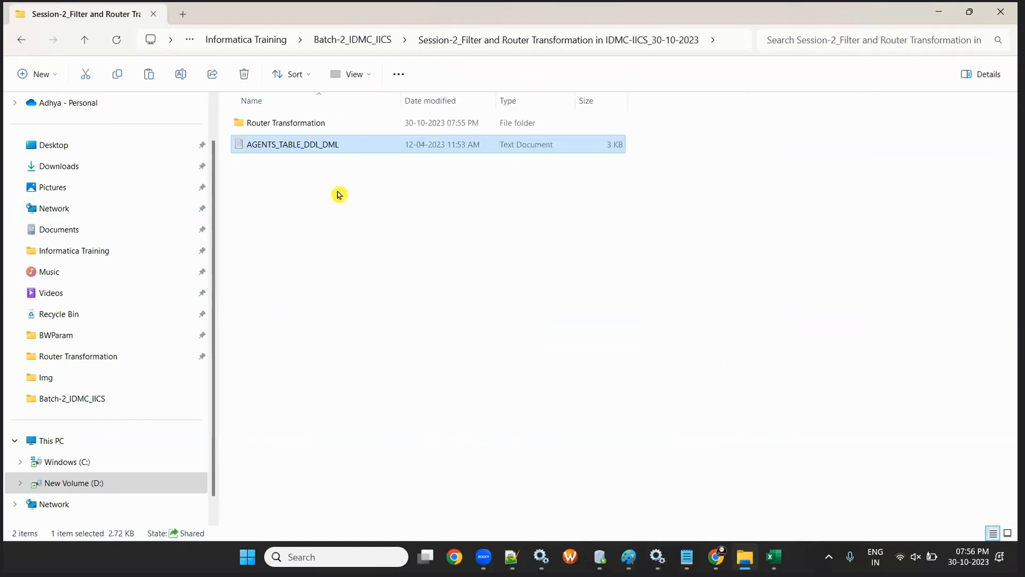
{"action": "double_click", "coordinate": [302, 145]}
{"action": "key", "text": "ctrl+a"}
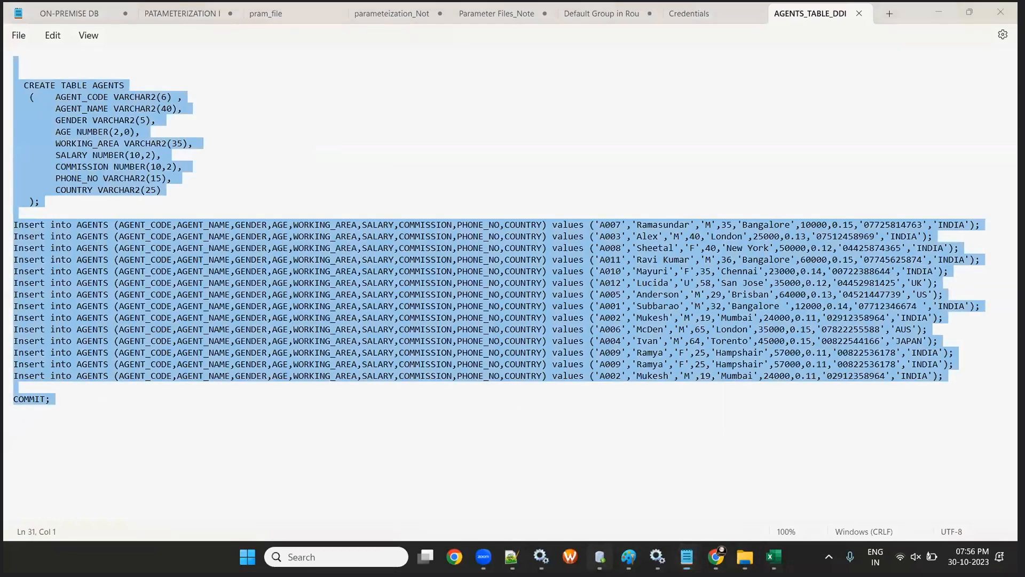
{"action": "left_click", "coordinate": [599, 557]}
- In OT_SRC_DEV1, run the AGENTS create-and-insert script, then the SELECT query on AGENTS
{"action": "left_click", "coordinate": [380, 62]}
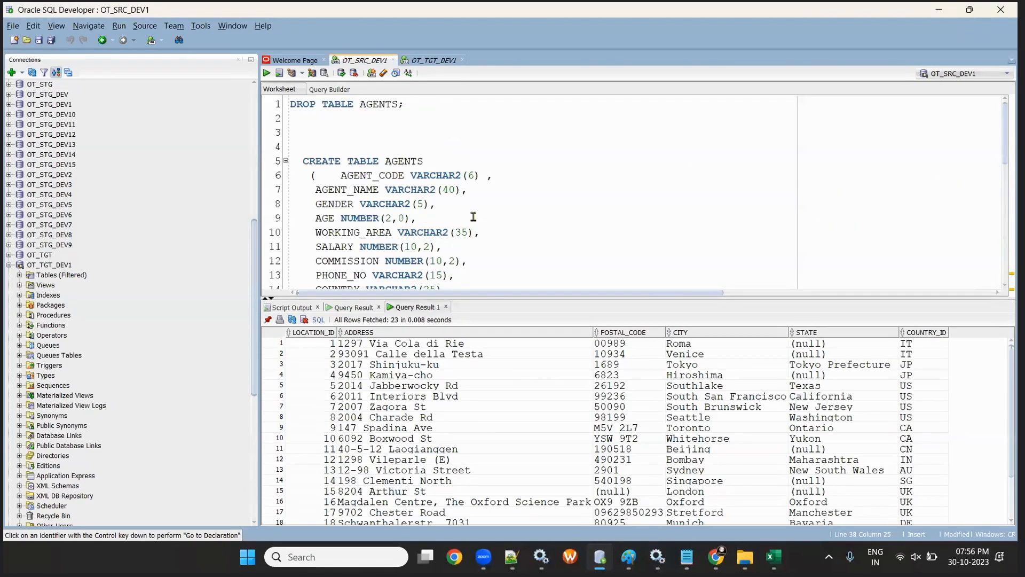
{"action": "scroll", "coordinate": [328, 127], "scroll_direction": "down", "scroll_amount": 8}
{"action": "left_click_drag", "start_coordinate": [365, 214], "coordinate": [260, 63]}
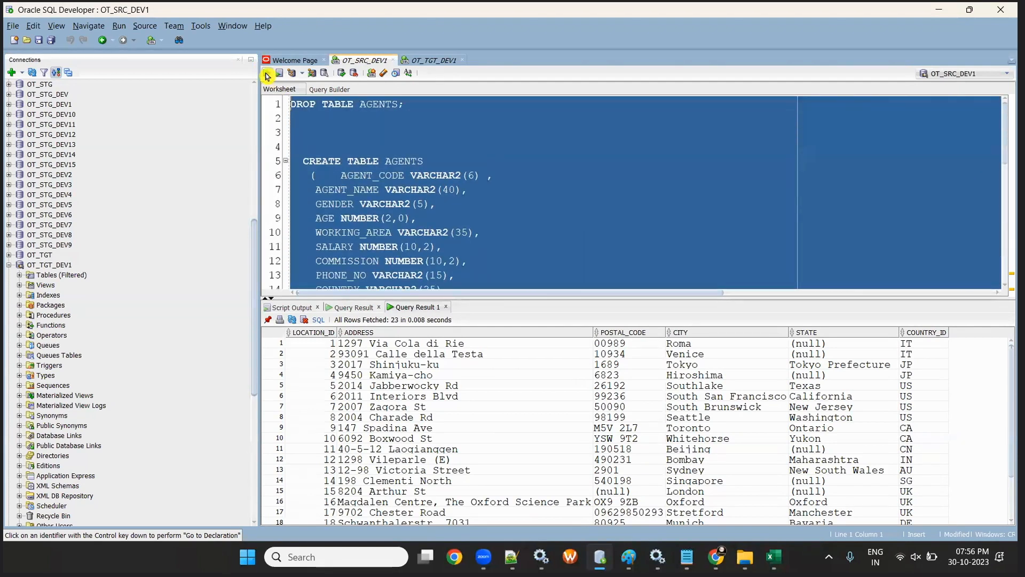
{"action": "left_click", "coordinate": [279, 73]}
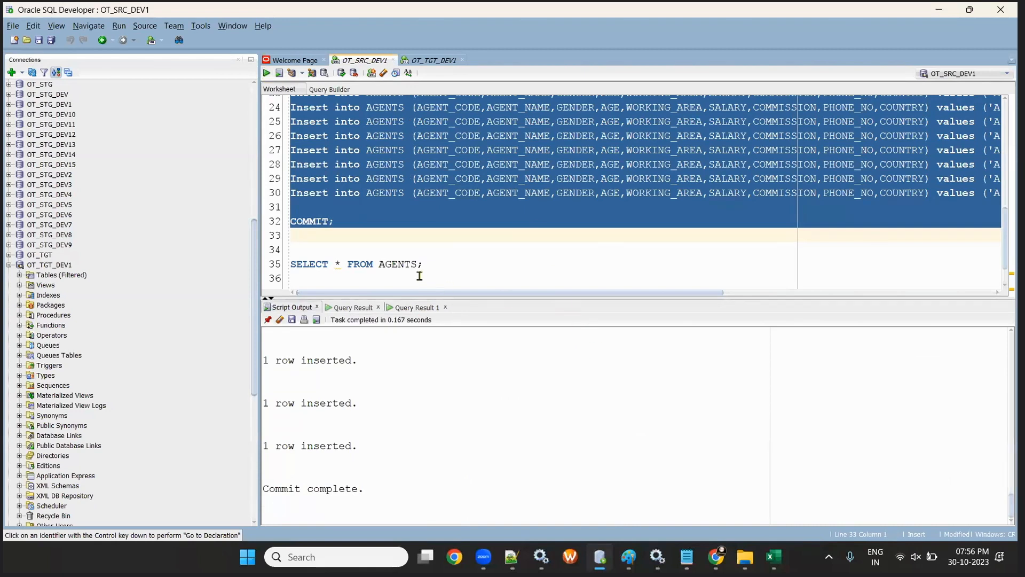
{"action": "left_click", "coordinate": [437, 263]}
{"action": "left_click", "coordinate": [267, 74]}
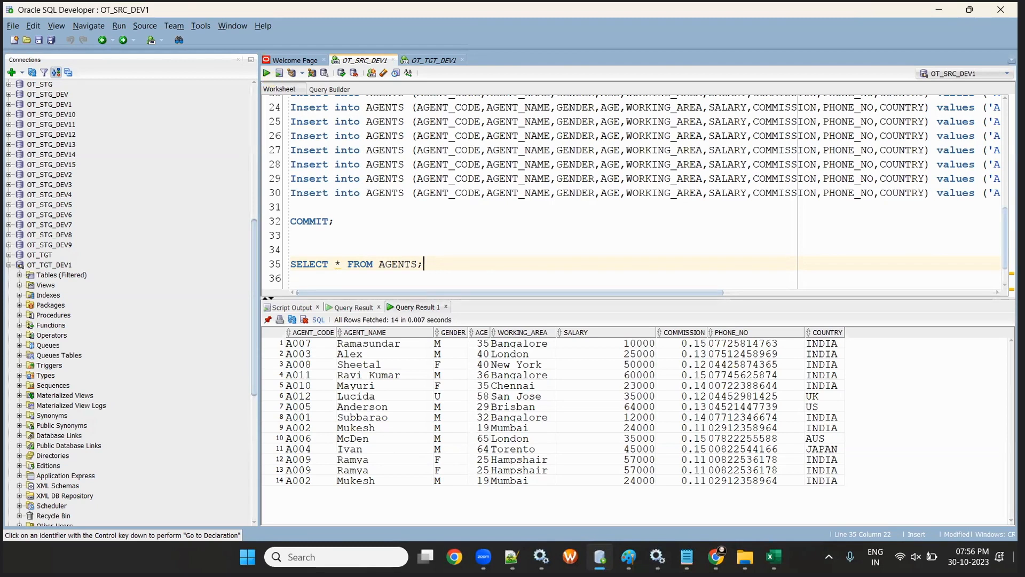
- Add 'DROP TABLE AGENTS_TGT' atop the OT_TGT_DEV1 script and run that statement
{"action": "left_click", "coordinate": [433, 60]}
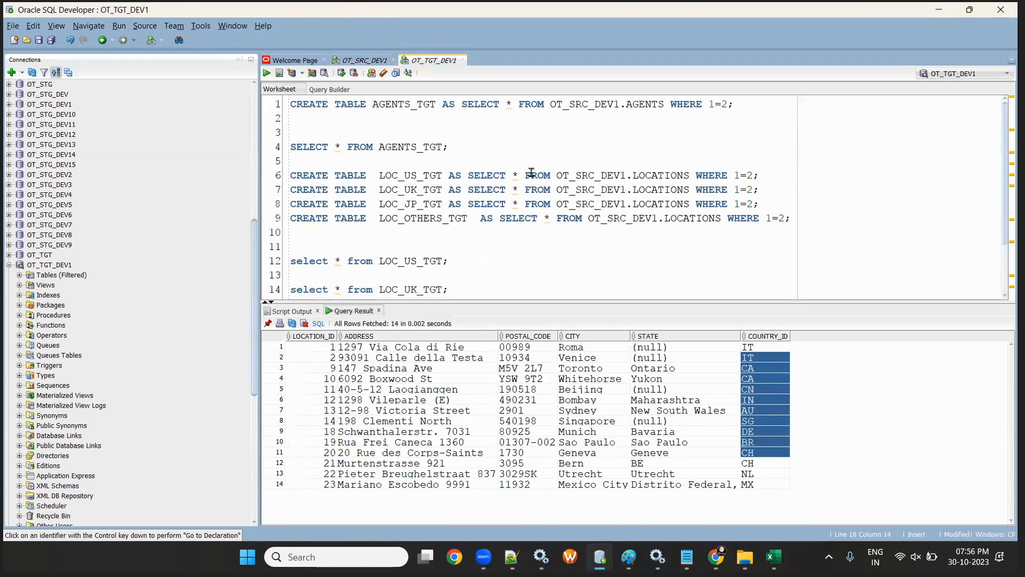
{"action": "left_click", "coordinate": [292, 104]}
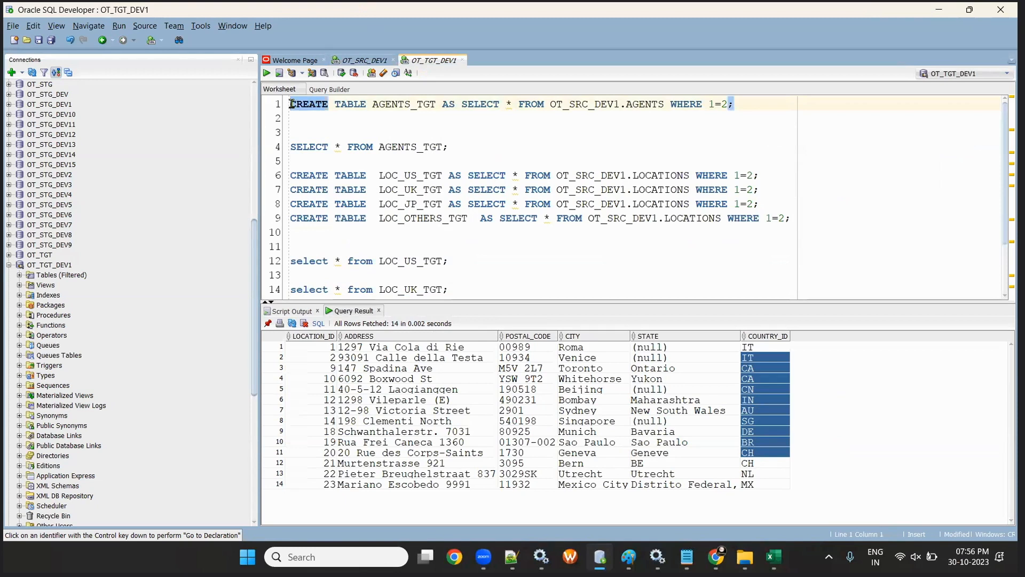
{"action": "key", "text": "Return"}
{"action": "key", "text": "Return"}
{"action": "key", "text": "Return"}
{"action": "key", "text": "Up"}
{"action": "key", "text": "Up"}
{"action": "key", "text": "Up"}
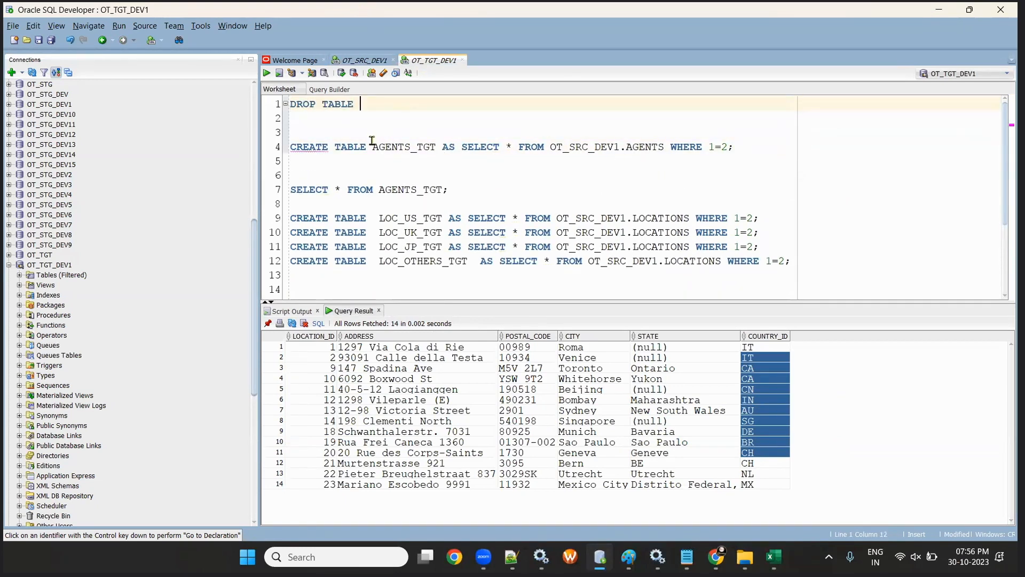
{"action": "type", "text": "DROP TABLE"}
{"action": "double_click", "coordinate": [404, 147]}
{"action": "key", "text": "ctrl+c"}
{"action": "left_click", "coordinate": [391, 99]}
{"action": "key", "text": "ctrl+v"}
{"action": "left_click_drag", "start_coordinate": [443, 113], "coordinate": [201, 59]}
{"action": "left_click", "coordinate": [267, 73]}
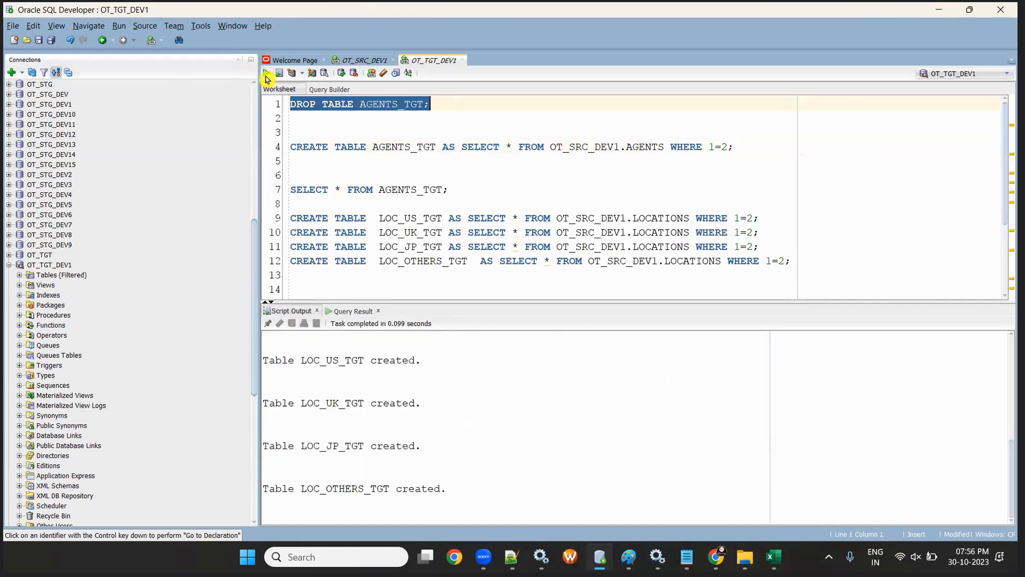
{"action": "left_click", "coordinate": [354, 59]}
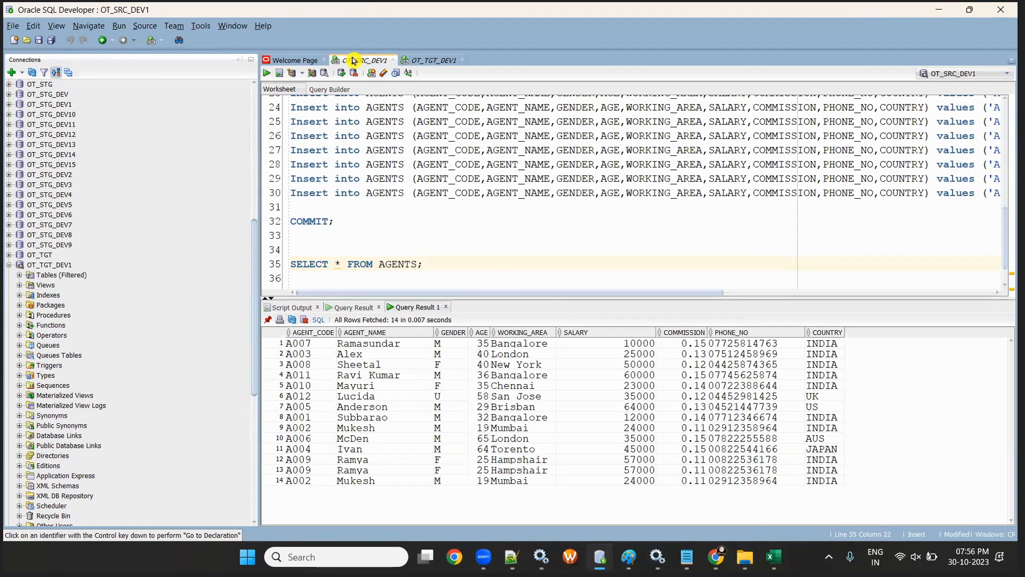
- Enter the source row count 14 in cell B4 under AGENTS
{"action": "key", "text": "alt+Tab"}
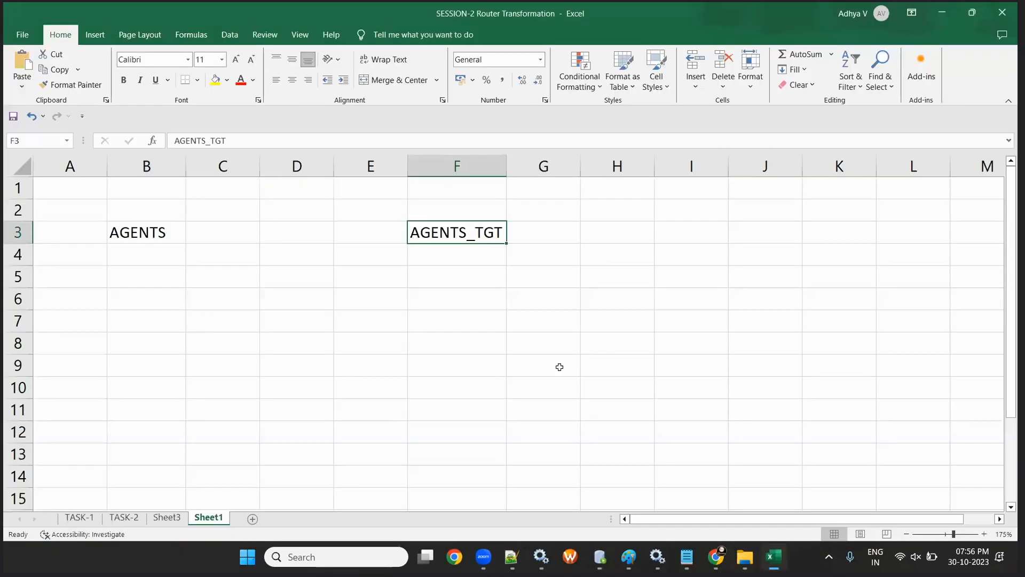
{"action": "left_click", "coordinate": [147, 257]}
{"action": "type", "text": "14"}
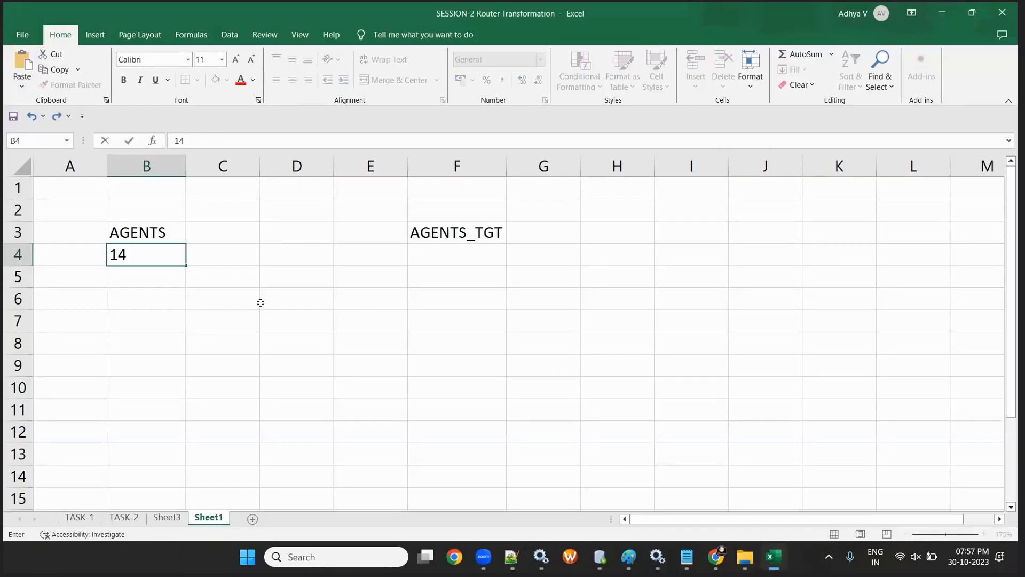
{"action": "left_click", "coordinate": [261, 304]}
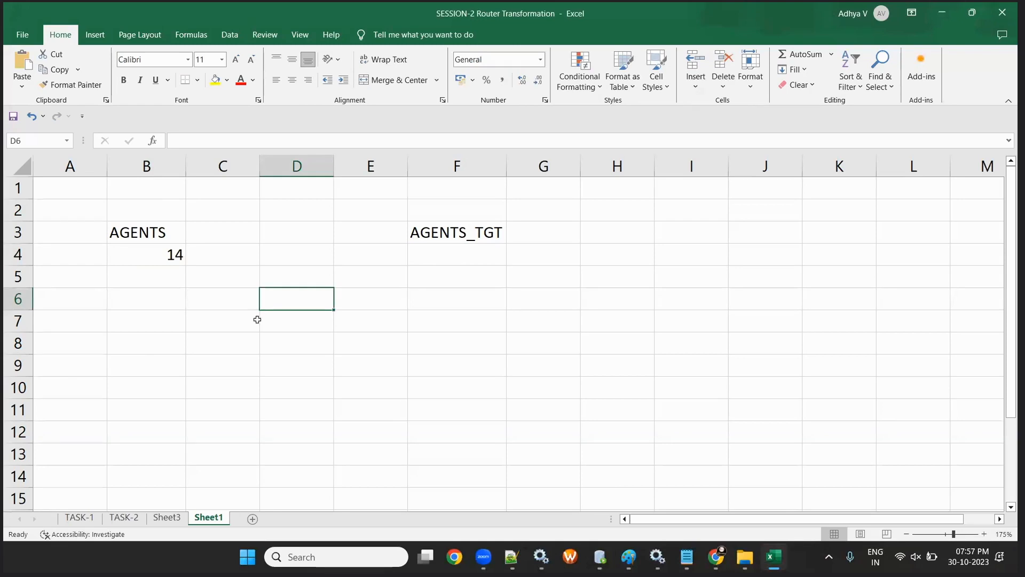
{"action": "left_click", "coordinate": [152, 250]}
{"action": "key", "text": "Right"}
{"action": "key", "text": "Right"}
{"action": "key", "text": "Right"}
{"action": "key", "text": "Right"}
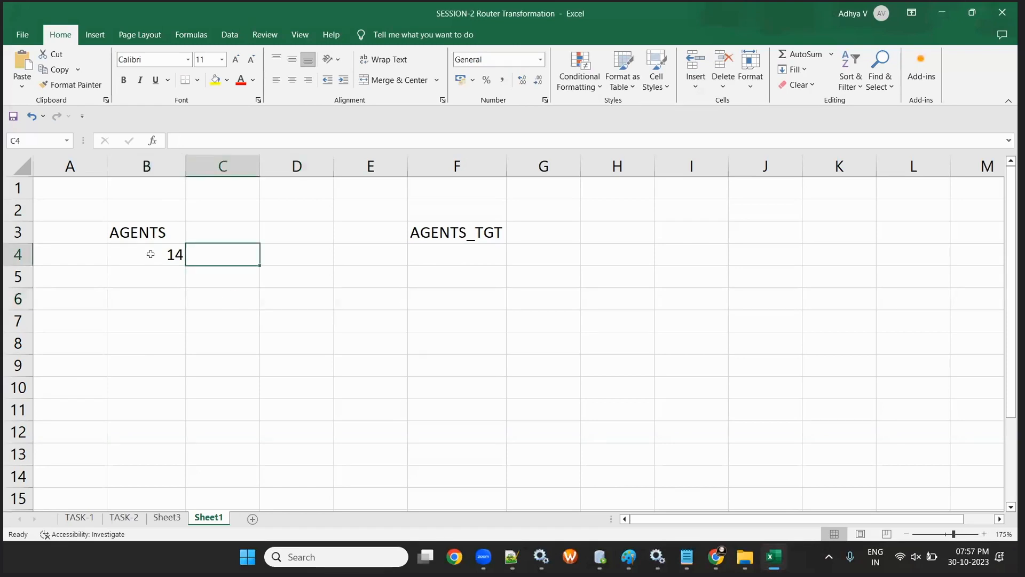
- Check the WORKING_AREA value, then enter WORKING_AREA='London' in D4 and widen column D
{"action": "key", "text": "alt+Tab"}
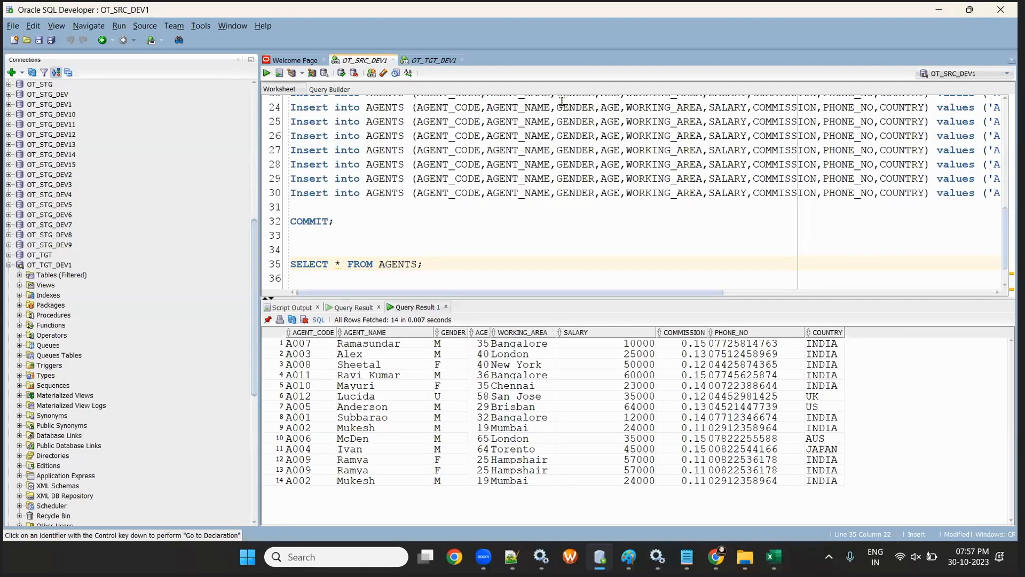
{"action": "left_click_drag", "start_coordinate": [753, 299], "coordinate": [736, 258]}
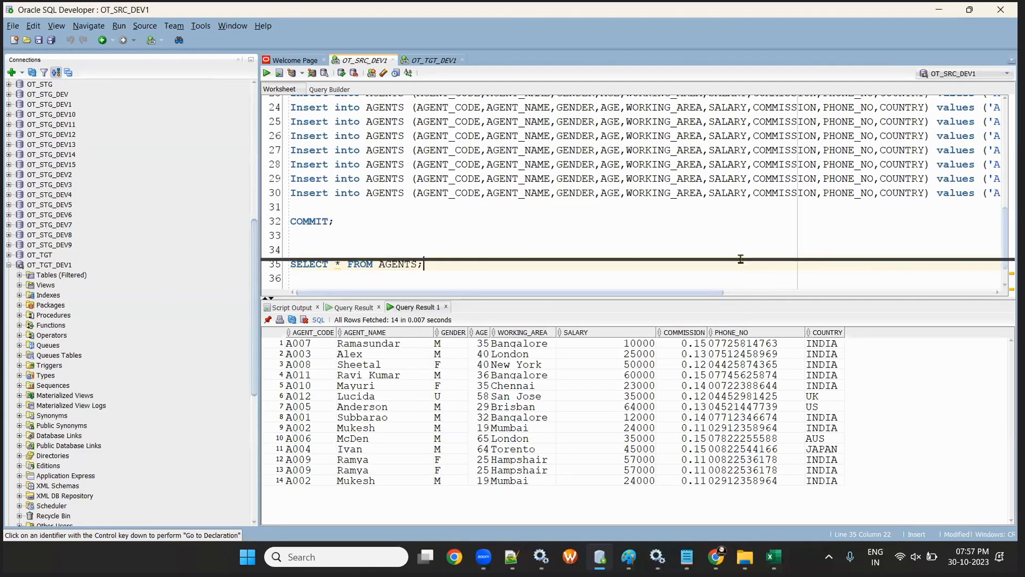
{"action": "left_click", "coordinate": [528, 334]}
{"action": "key", "text": "alt+Tab"}
{"action": "left_click", "coordinate": [271, 230]}
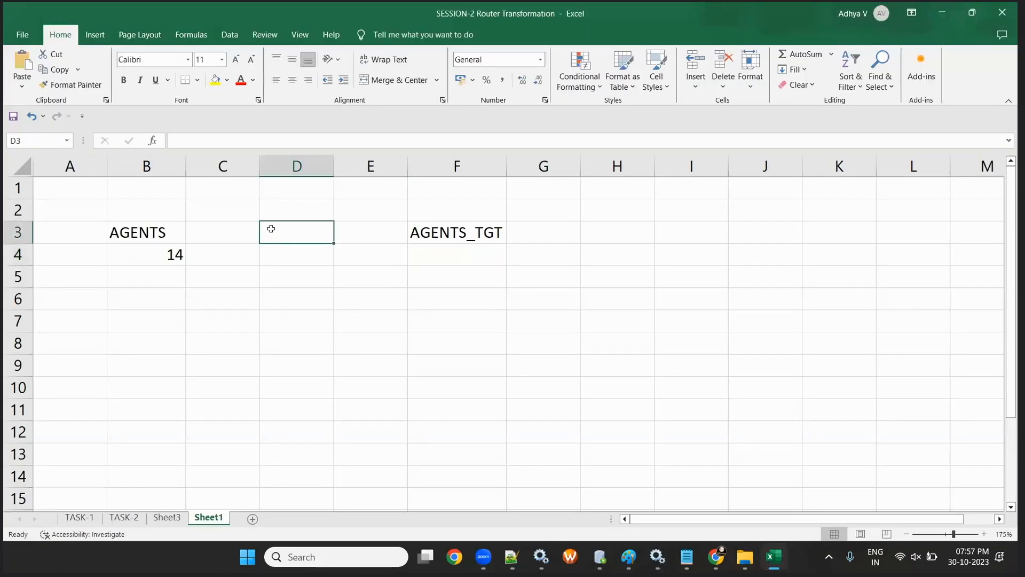
{"action": "type", "text": "WOR"}
{"action": "key", "text": "BackSpace"}
{"action": "key", "text": "BackSpace"}
{"action": "key", "text": "BackSpace"}
{"action": "key", "text": "Return"}
{"action": "type", "text": "WORKING_AREA"}
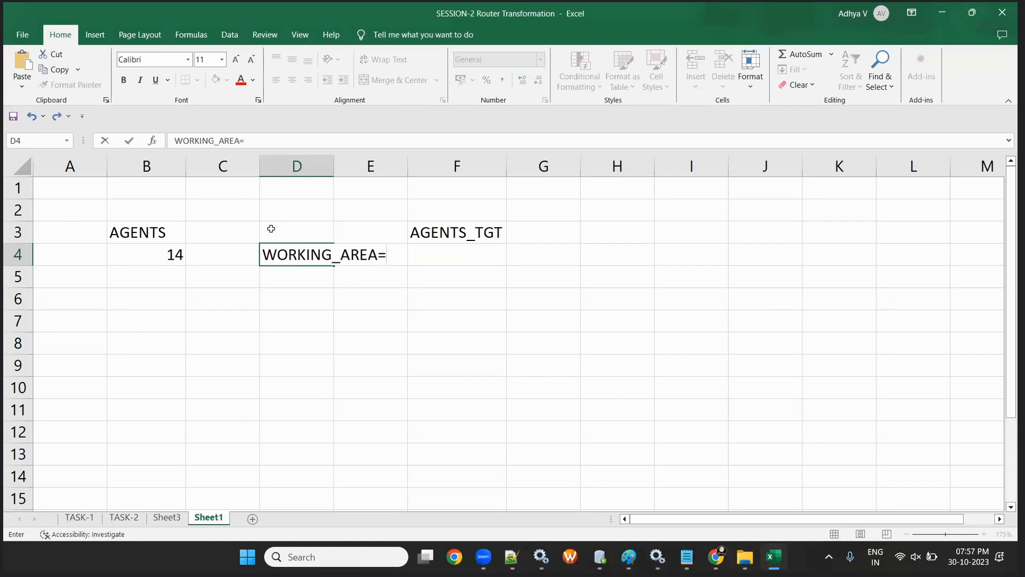
{"action": "type", "text": "='IONDOIN"}
{"action": "key", "text": "BackSpace"}
{"action": "key", "text": "BackSpace"}
{"action": "key", "text": "BackSpace"}
{"action": "key", "text": "BackSpace"}
{"action": "key", "text": "BackSpace"}
{"action": "key", "text": "BackSpace"}
{"action": "key", "text": "BackSpace"}
{"action": "type", "text": "Londo"}
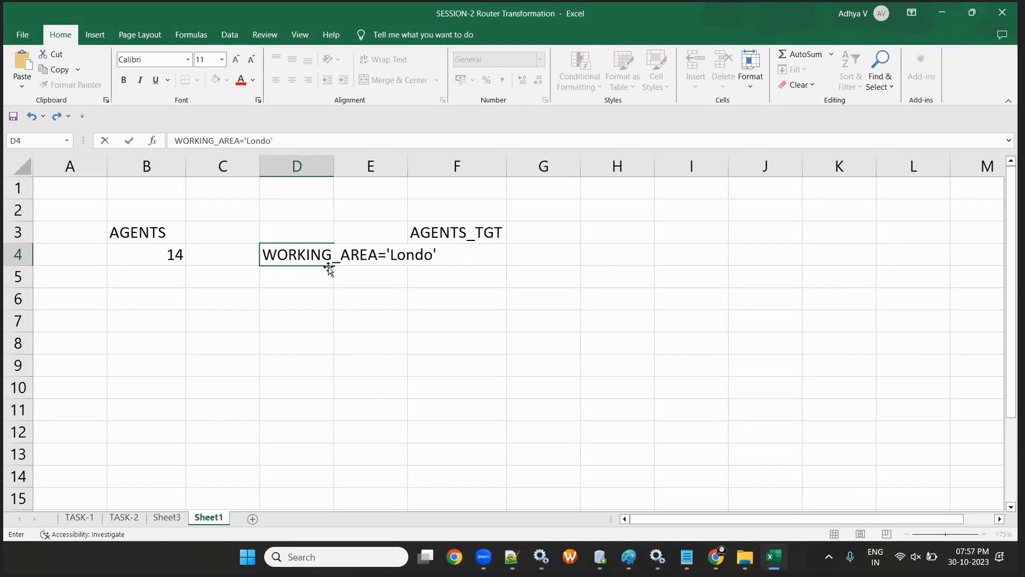
{"action": "type", "text": "n"}
{"action": "left_click", "coordinate": [294, 293]}
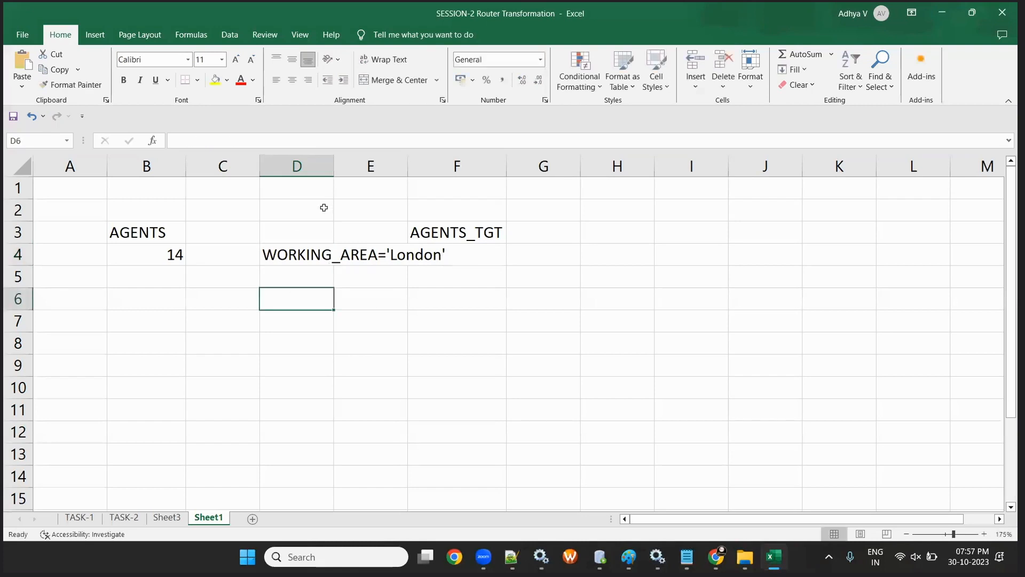
{"action": "left_click_drag", "start_coordinate": [335, 167], "coordinate": [451, 167]}
{"action": "left_click", "coordinate": [319, 317]}
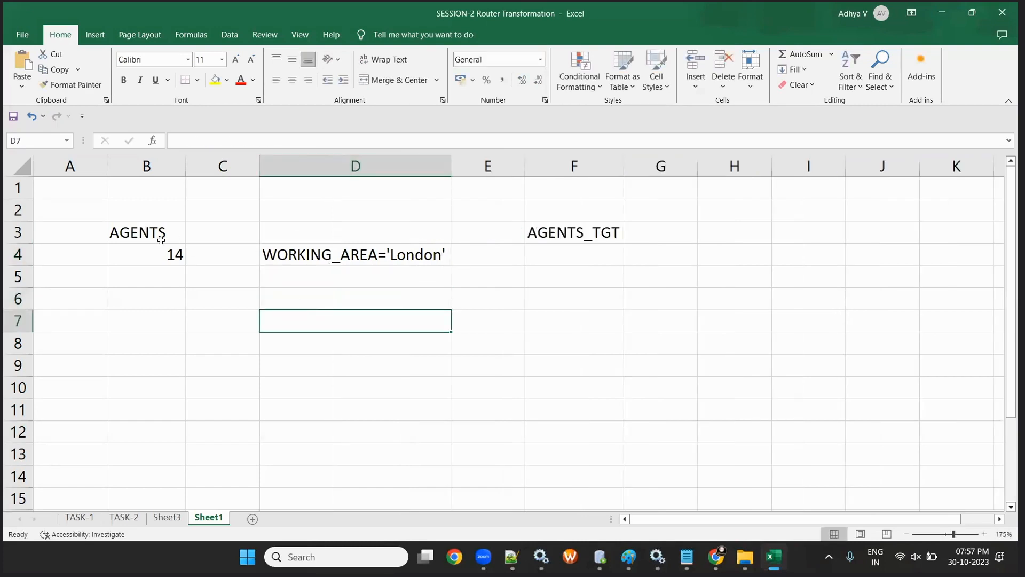
- Enter oracle and OT_SRC_DEV1 in B1:B2 above AGENTS and autofit column B
{"action": "left_click", "coordinate": [128, 180]}
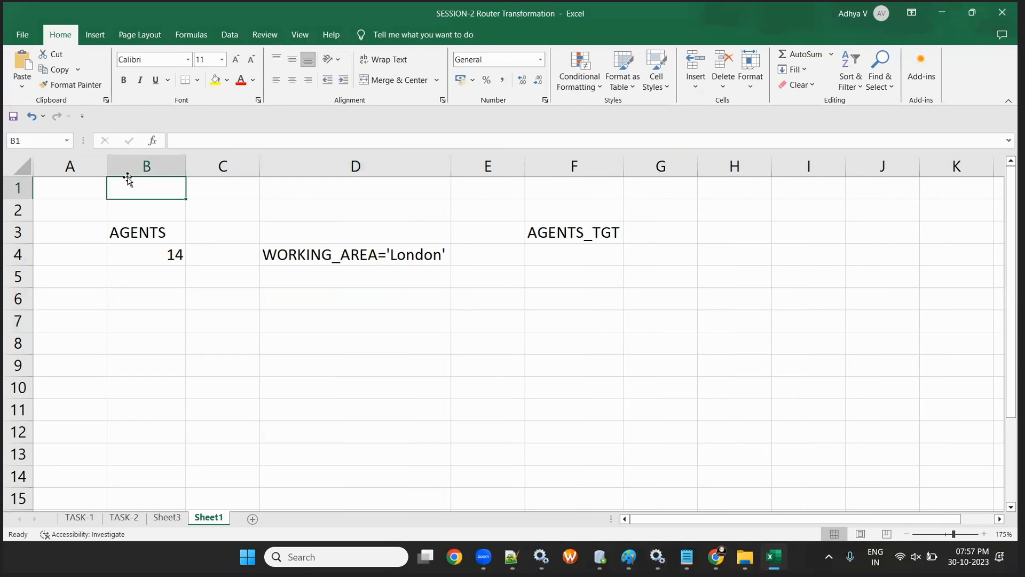
{"action": "type", "text": "oracle"}
{"action": "key", "text": "Return"}
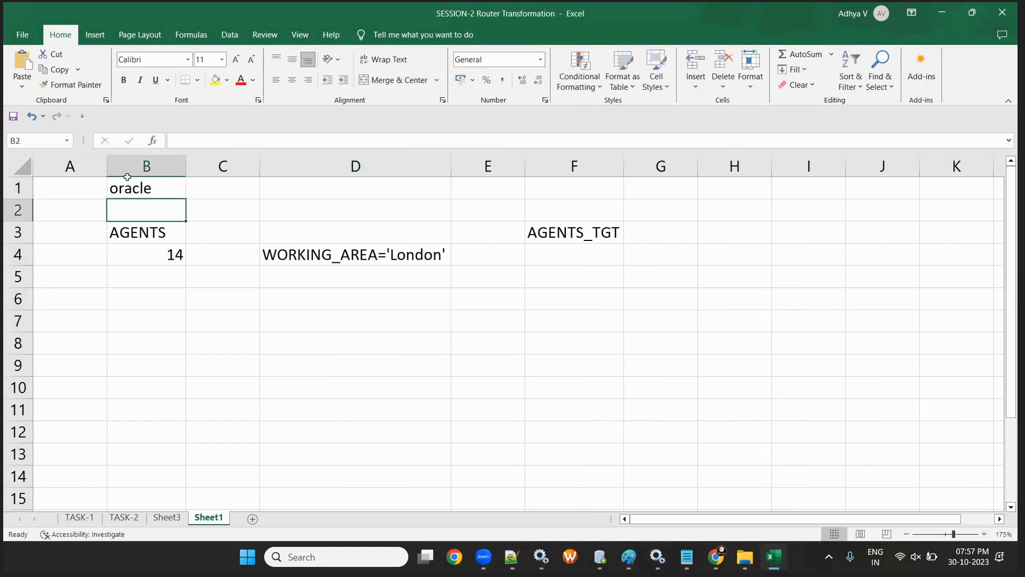
{"action": "type", "text": "OT_ST"}
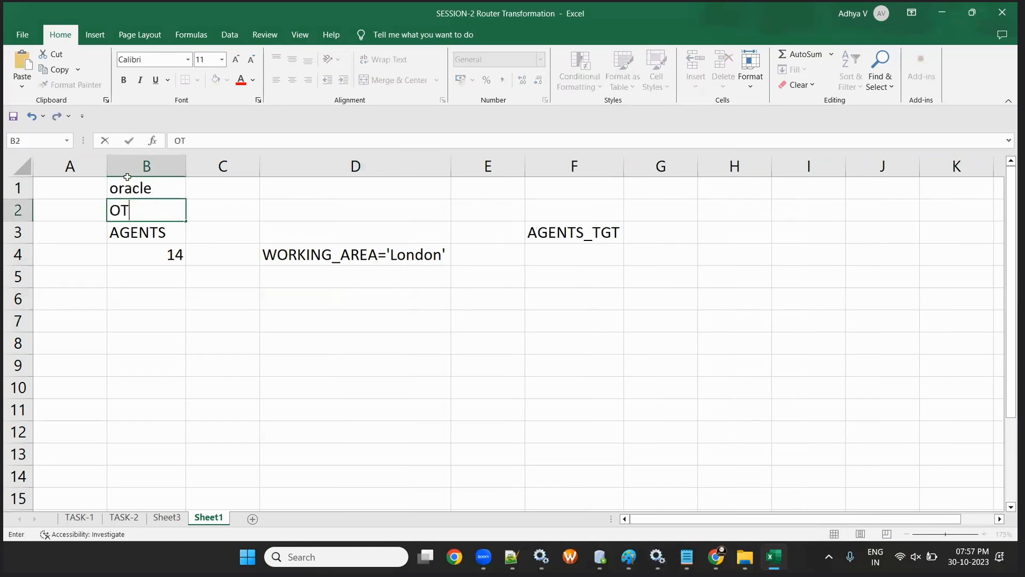
{"action": "key", "text": "BackSpace"}
{"action": "type", "text": "RC_DEV1"}
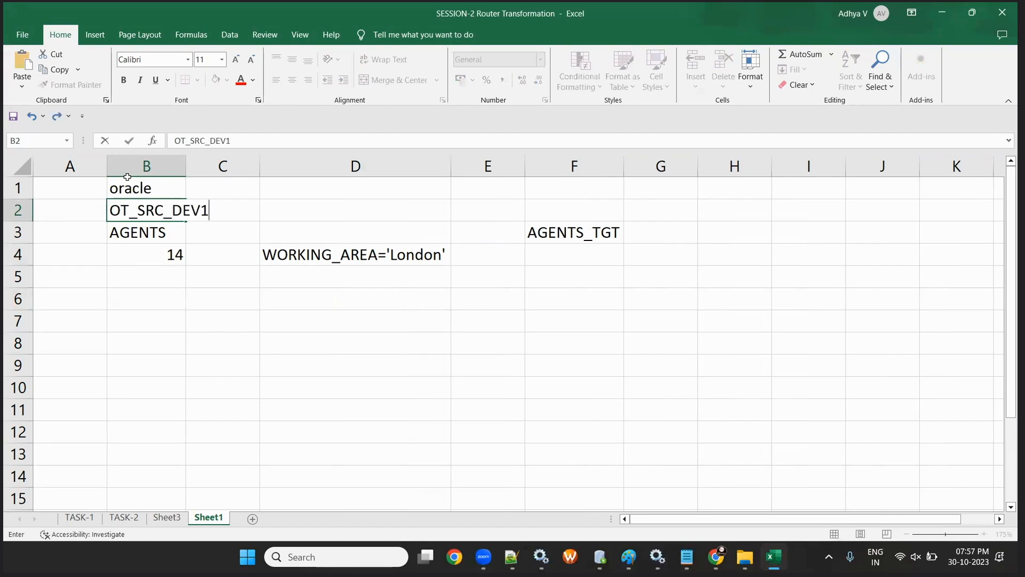
{"action": "key", "text": "Return"}
{"action": "double_click", "coordinate": [186, 163]}
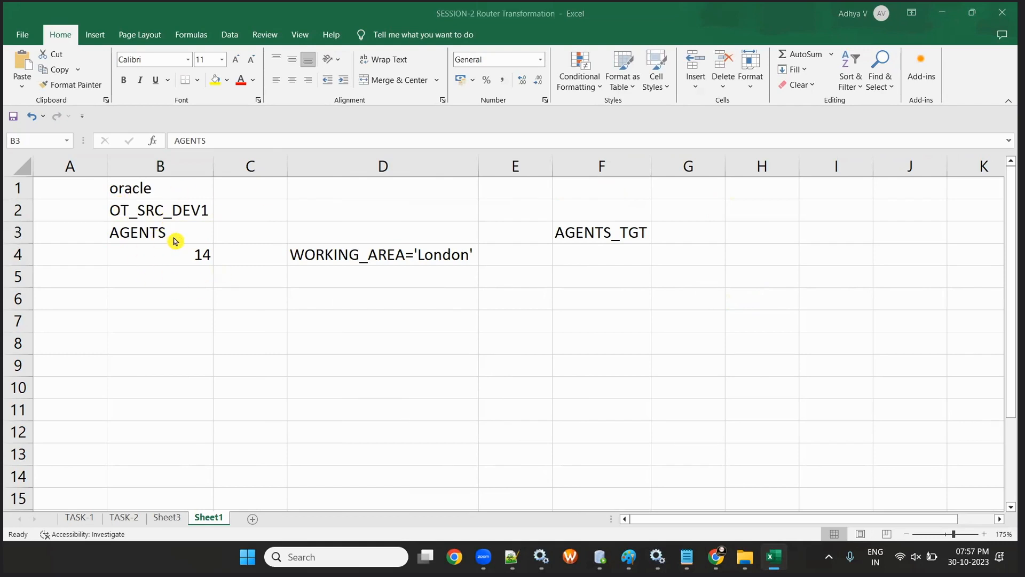
- Enter oracle and OT_TGT_DEV1 in F1:F2 above AGENTS_TGT and widen column F
{"action": "left_click", "coordinate": [359, 254]}
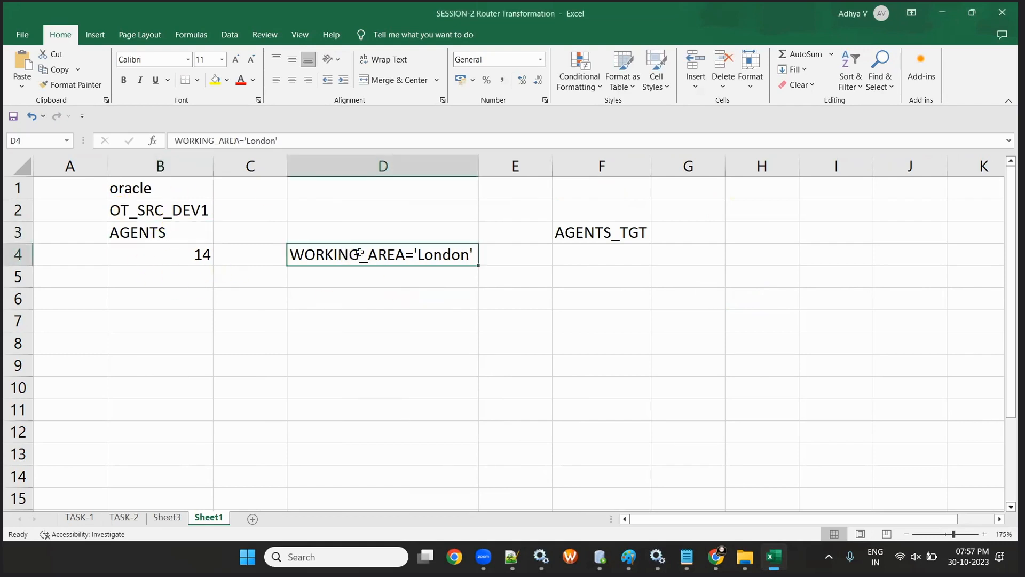
{"action": "left_click", "coordinate": [588, 188]}
{"action": "type", "text": "ORAC"}
{"action": "key", "text": "BackSpace"}
{"action": "key", "text": "BackSpace"}
{"action": "key", "text": "BackSpace"}
{"action": "key", "text": "BackSpace"}
{"action": "type", "text": "oracle"}
{"action": "key", "text": "Return"}
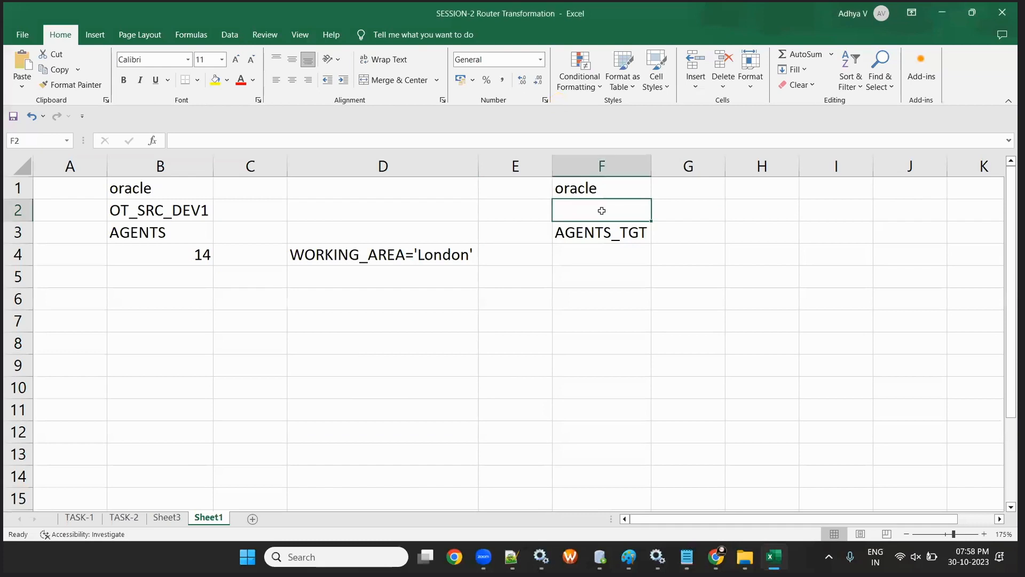
{"action": "type", "text": "OT_TGT_DEV1"}
{"action": "left_click", "coordinate": [638, 281]}
{"action": "left_click_drag", "start_coordinate": [651, 167], "coordinate": [660, 167]}
{"action": "left_click", "coordinate": [623, 236]}
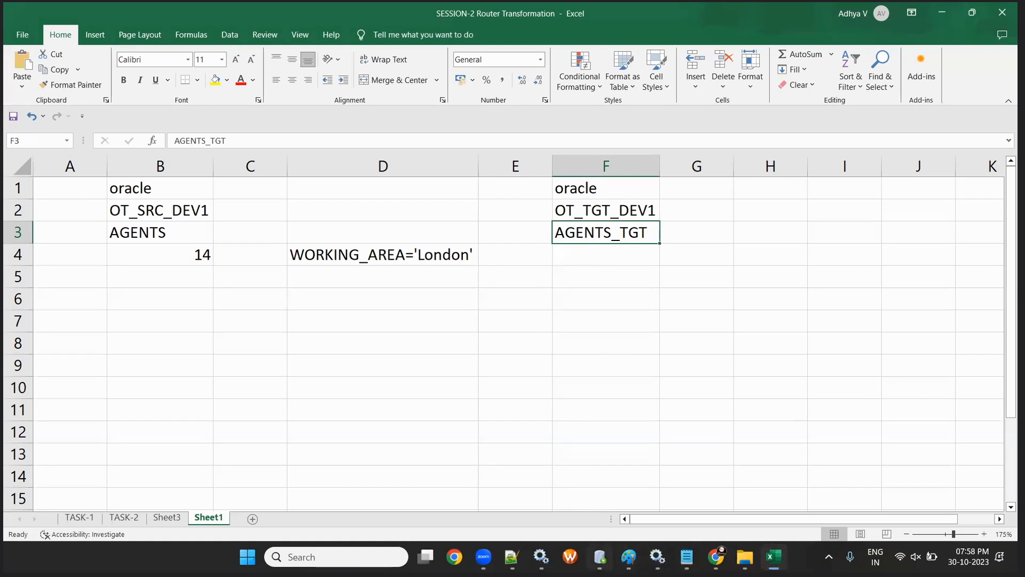
{"action": "left_click", "coordinate": [600, 556]}
{"action": "left_click", "coordinate": [433, 60]}
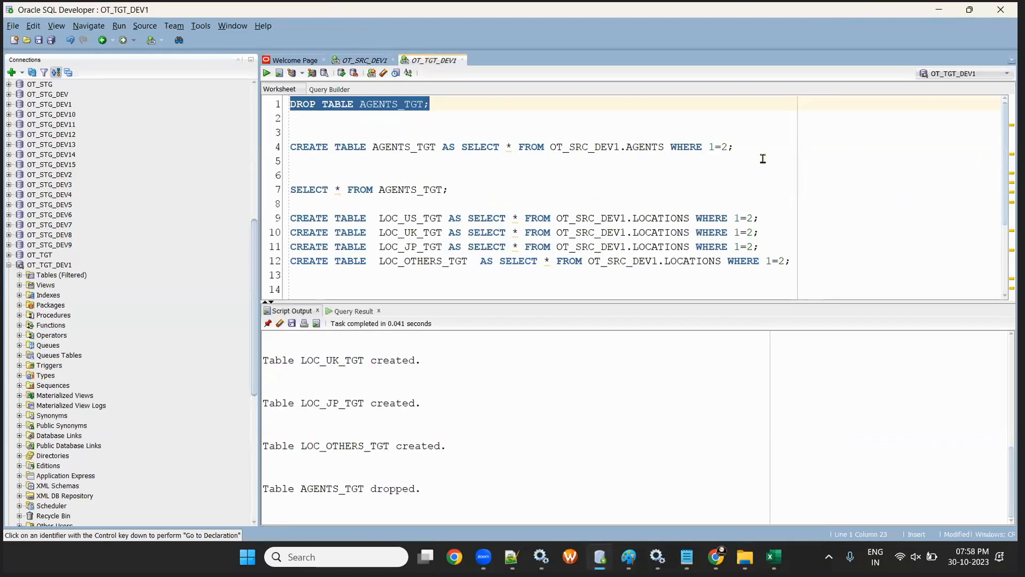
- Compare the OT_SRC_DEV1 AGENTS table with the CREATE TABLE AGENTS_TGT statement
{"action": "left_click", "coordinate": [763, 159]}
{"action": "key", "text": "Return"}
{"action": "key", "text": "Return"}
{"action": "key", "text": "Return"}
{"action": "key", "text": "Return"}
{"action": "key", "text": "Return"}
{"action": "key", "text": "Return"}
{"action": "key", "text": "Return"}
{"action": "key", "text": "Return"}
{"action": "key", "text": "Return"}
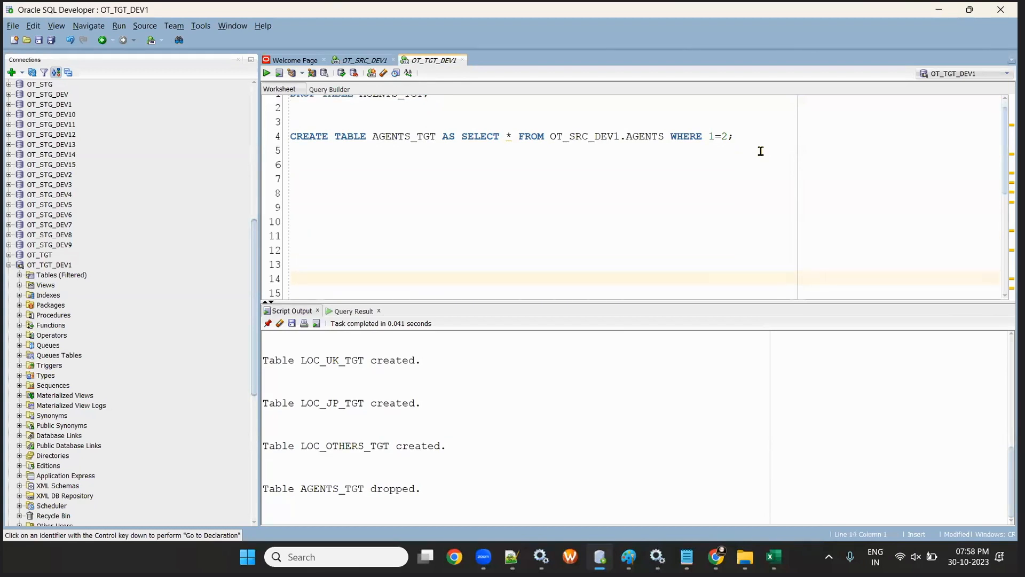
{"action": "scroll", "coordinate": [518, 252], "scroll_direction": "up", "scroll_amount": 1}
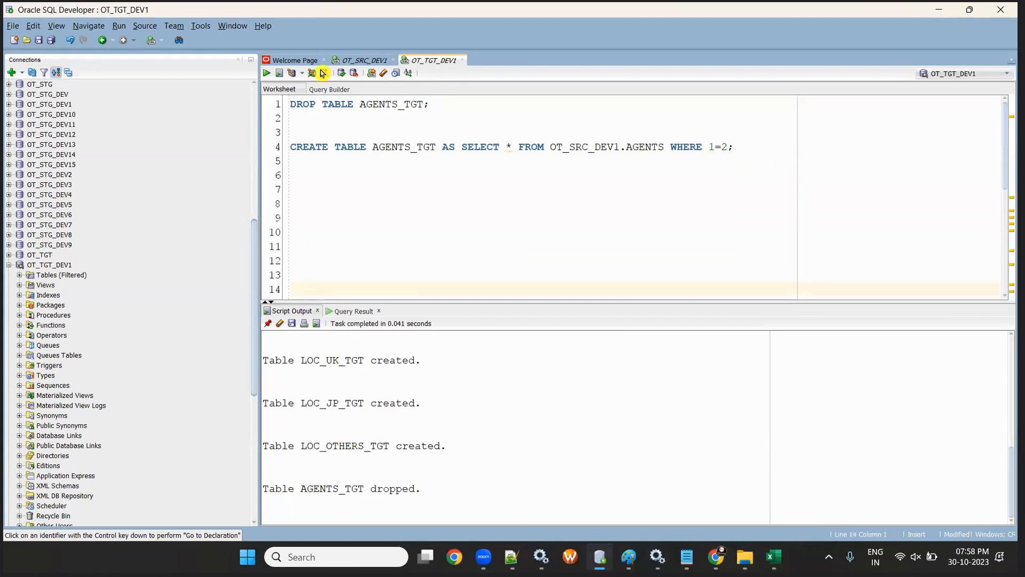
{"action": "left_click", "coordinate": [359, 60]}
{"action": "double_click", "coordinate": [387, 193]}
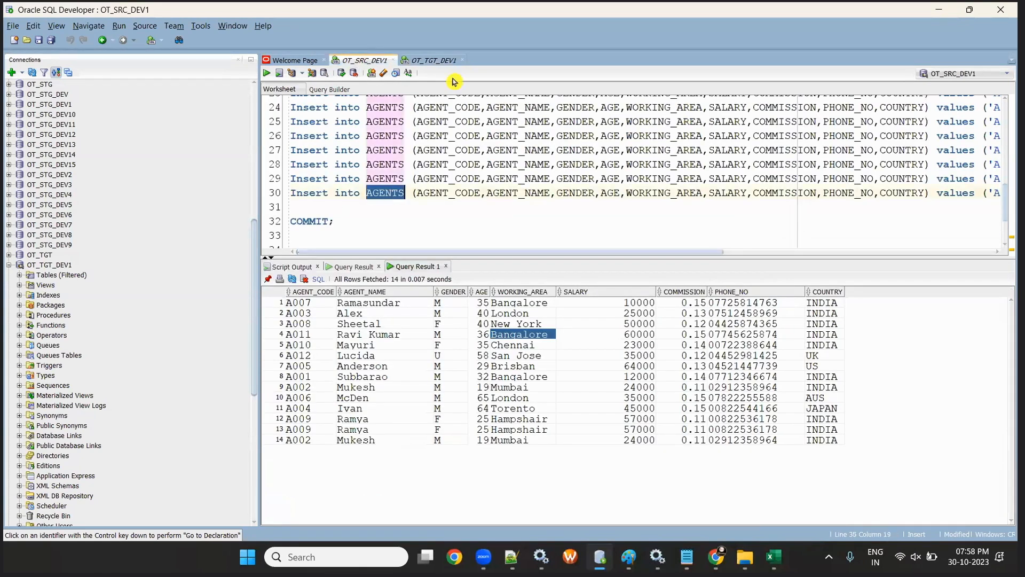
{"action": "left_click", "coordinate": [434, 60]}
{"action": "double_click", "coordinate": [386, 147]}
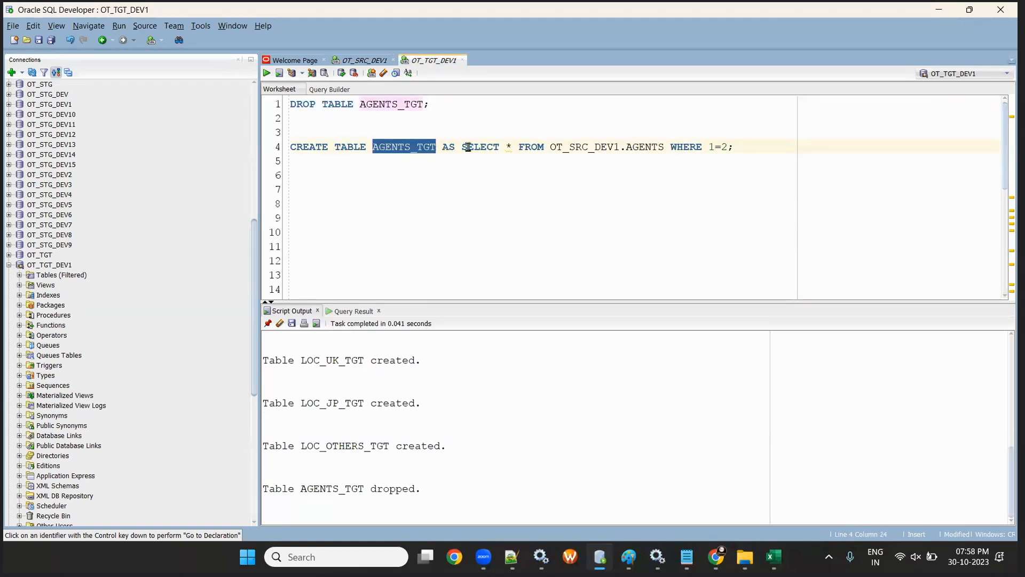
{"action": "left_click", "coordinate": [358, 59]}
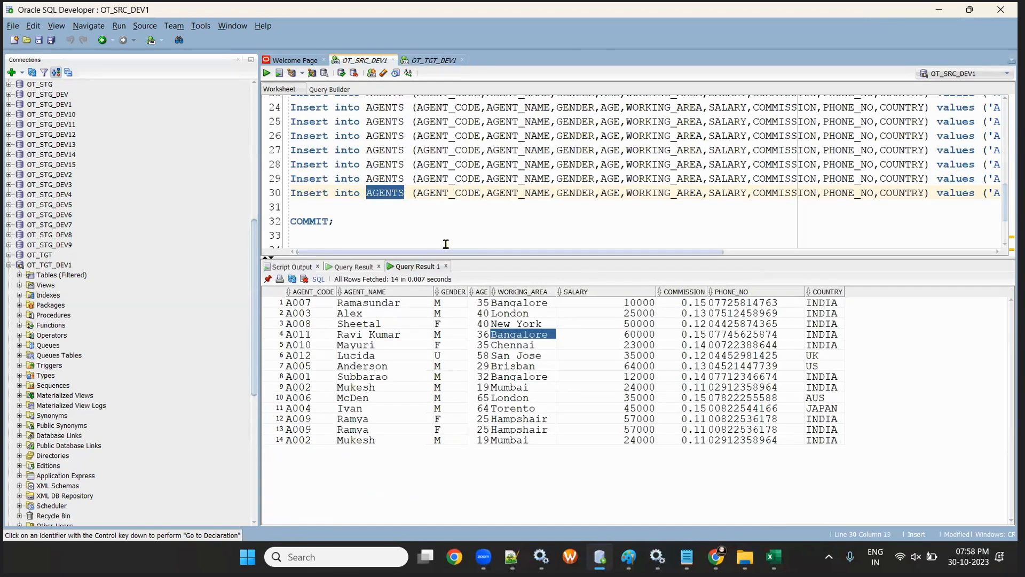
{"action": "left_click", "coordinate": [442, 61]}
{"action": "left_click", "coordinate": [762, 153]}
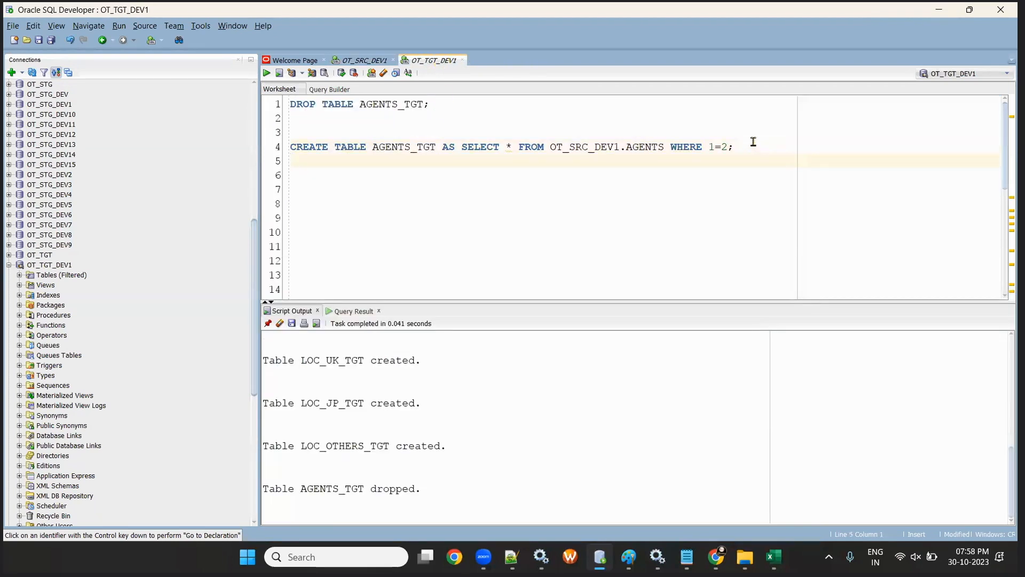
{"action": "left_click", "coordinate": [753, 141]}
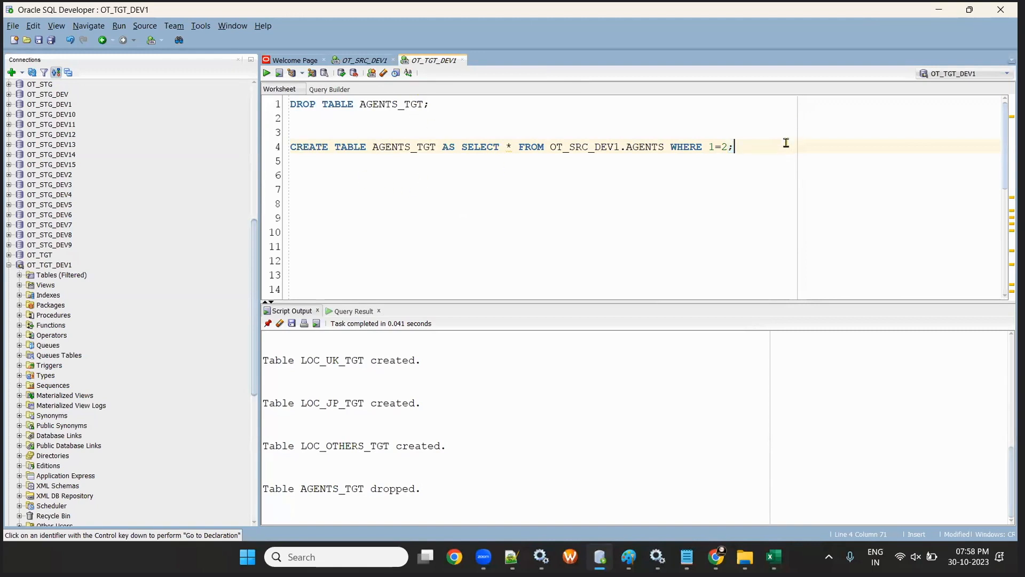
{"action": "left_click", "coordinate": [294, 143]}
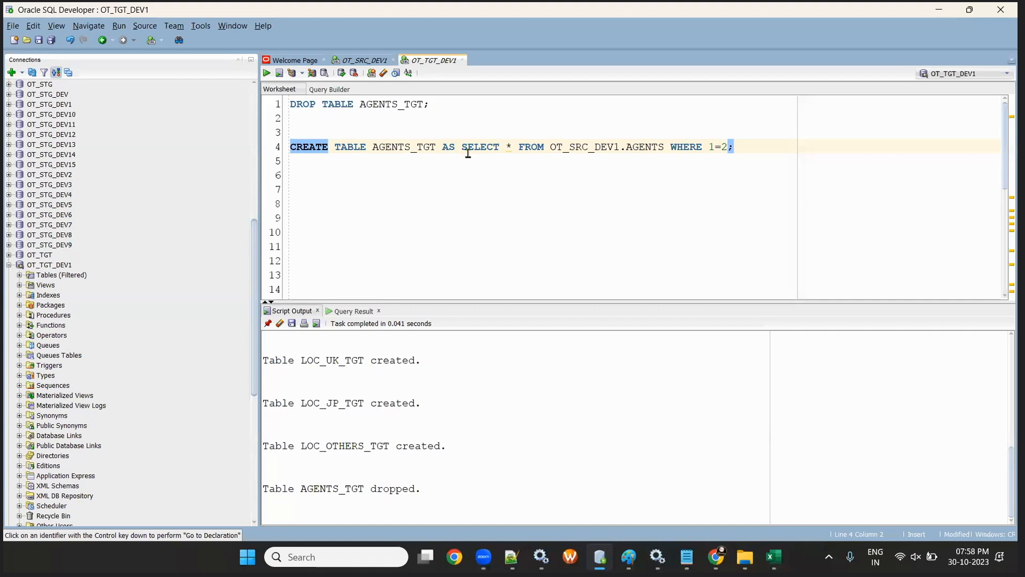
{"action": "left_click", "coordinate": [400, 147]}
{"action": "left_click", "coordinate": [454, 172]}
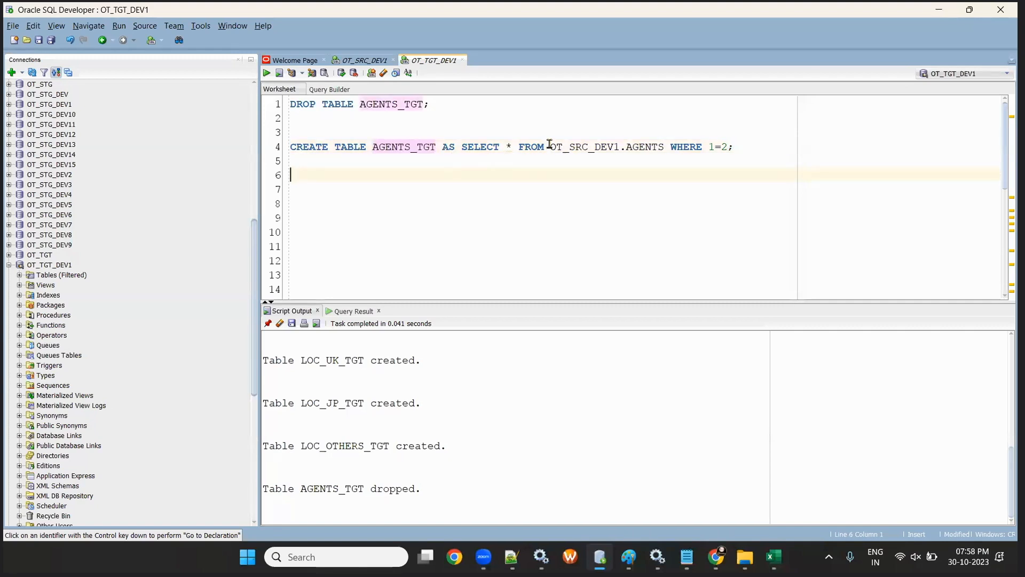
- Run CREATE TABLE AGENTS_TGT AS SELECT ... WHERE 1=2 to recreate the empty target table
{"action": "left_click_drag", "start_coordinate": [549, 144], "coordinate": [626, 145]}
{"action": "left_click", "coordinate": [635, 146]}
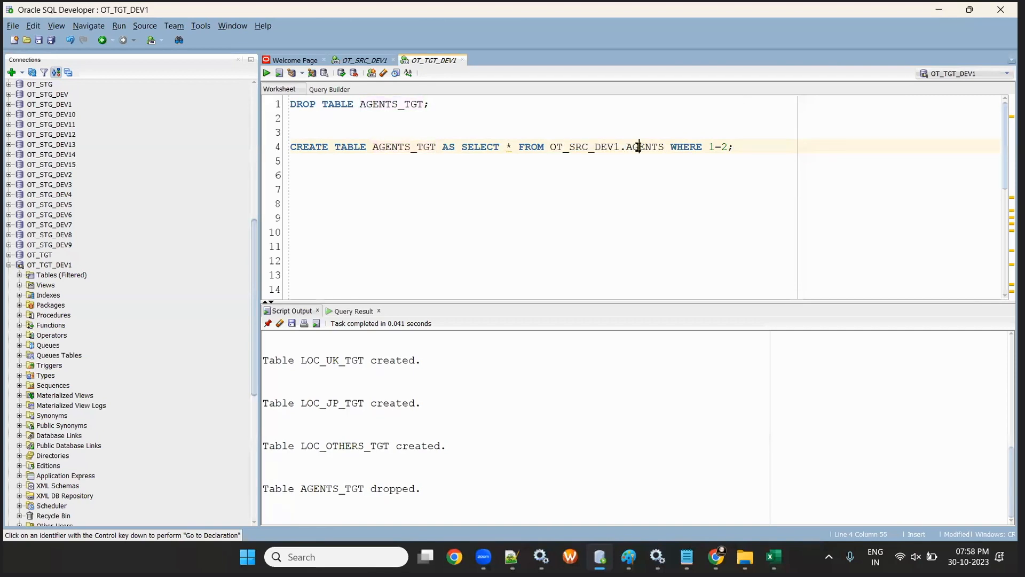
{"action": "left_click_drag", "start_coordinate": [742, 145], "coordinate": [335, 131]}
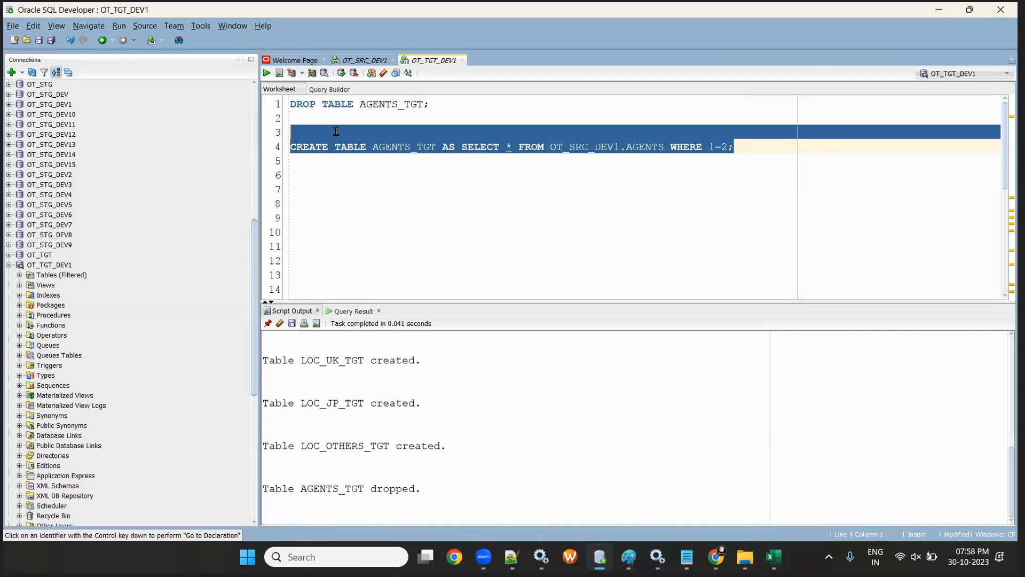
{"action": "left_click", "coordinate": [267, 73]}
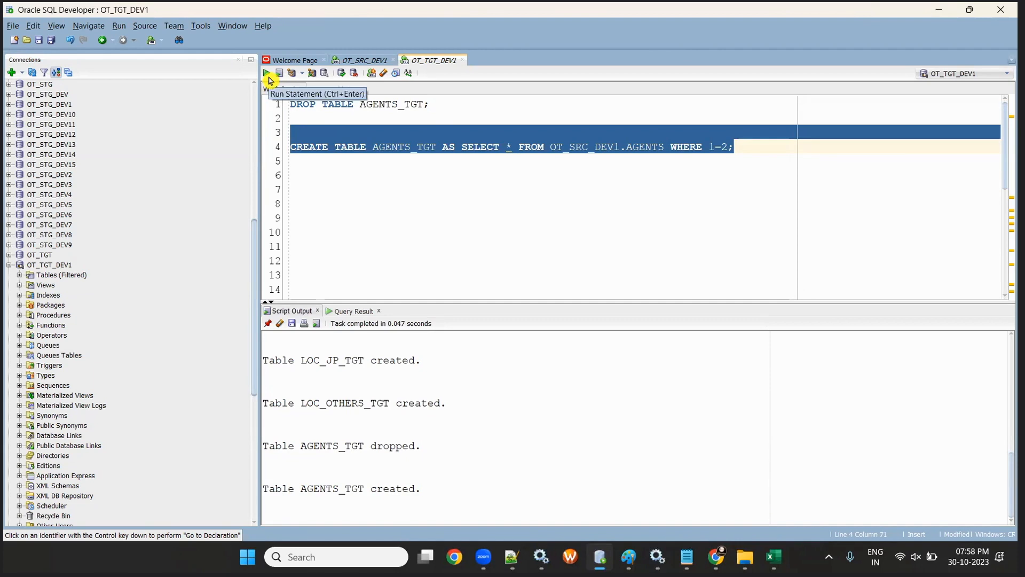
{"action": "left_click", "coordinate": [753, 146]}
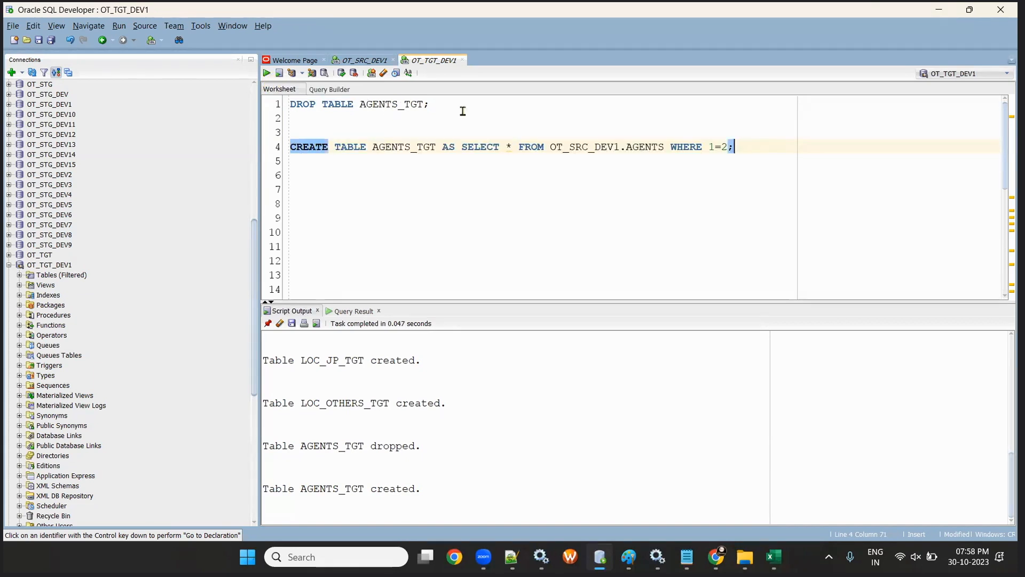
- Run SELECT * FROM AGENTS_TGT; to confirm the table returns 0 rows
{"action": "double_click", "coordinate": [403, 104]}
{"action": "left_click", "coordinate": [755, 147]}
{"action": "type", "text": "SELECT * FRO"}
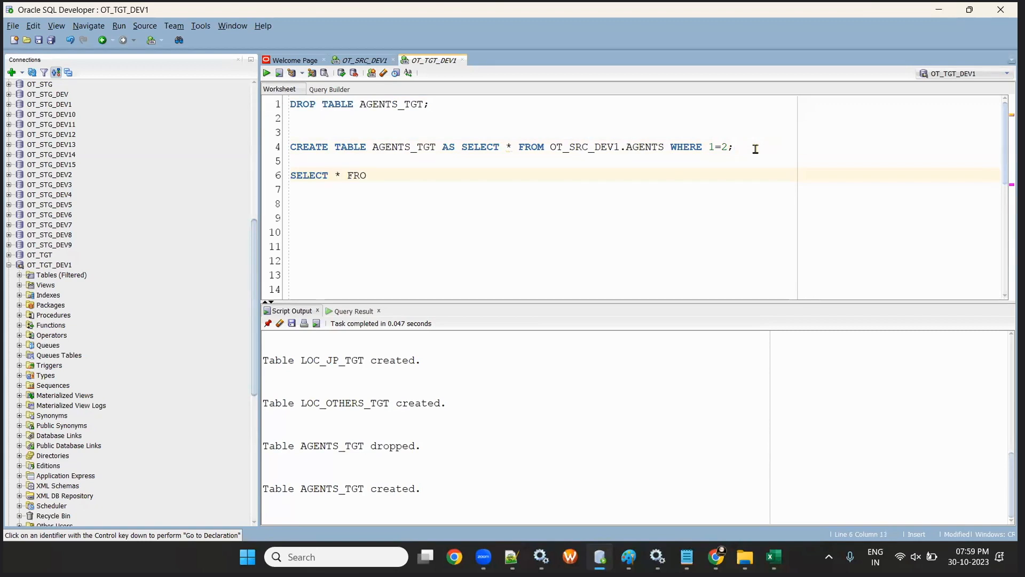
{"action": "type", "text": "M AGENTS_TGT;"}
{"action": "left_click", "coordinate": [266, 73]}
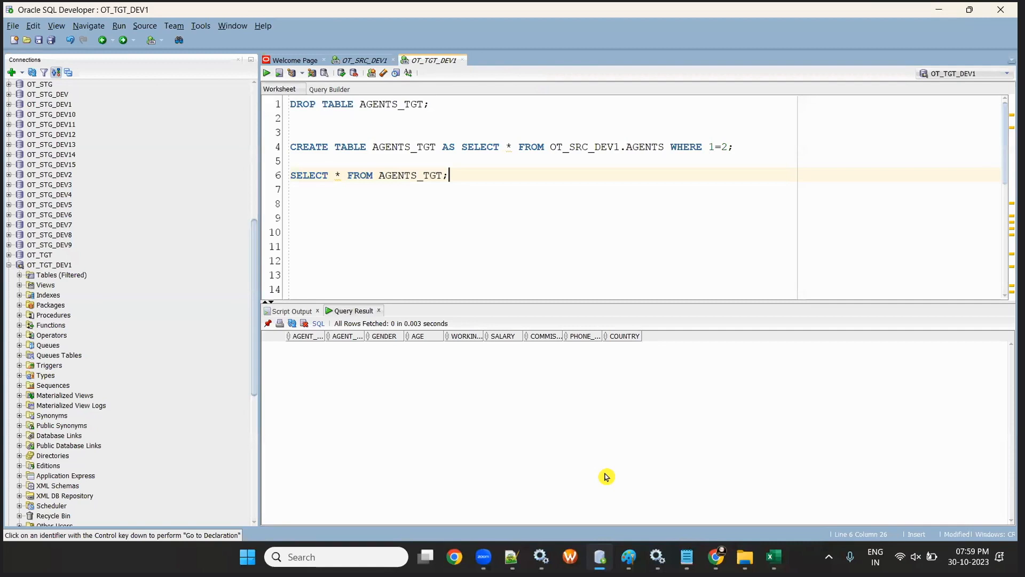
{"action": "key", "text": "alt+Tab"}
{"action": "left_click_drag", "start_coordinate": [161, 188], "coordinate": [169, 284]}
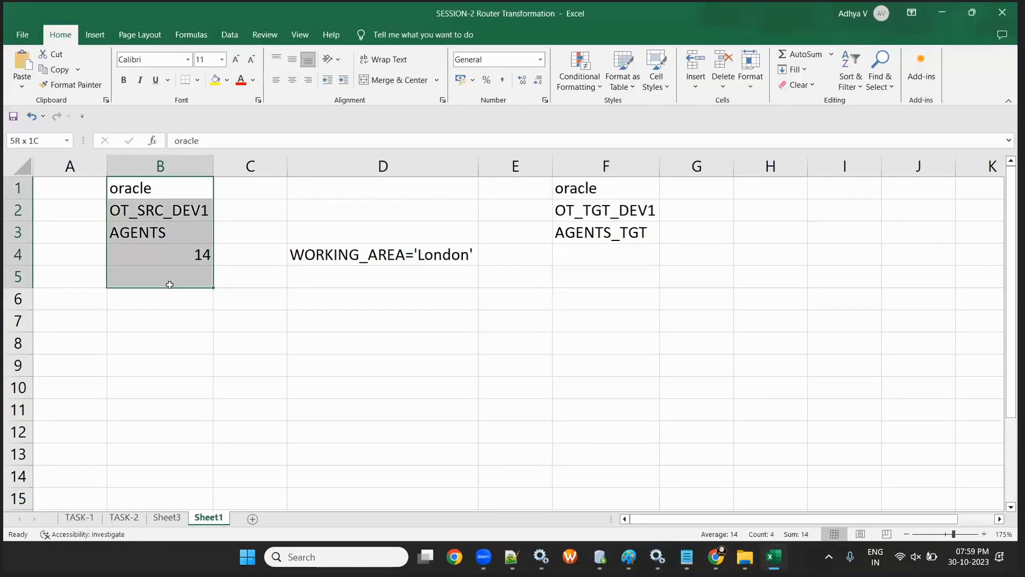
- Enter the target row count 0 in cell F4 under AGENTS_TGT
{"action": "left_click", "coordinate": [614, 232]}
{"action": "left_click", "coordinate": [618, 257]}
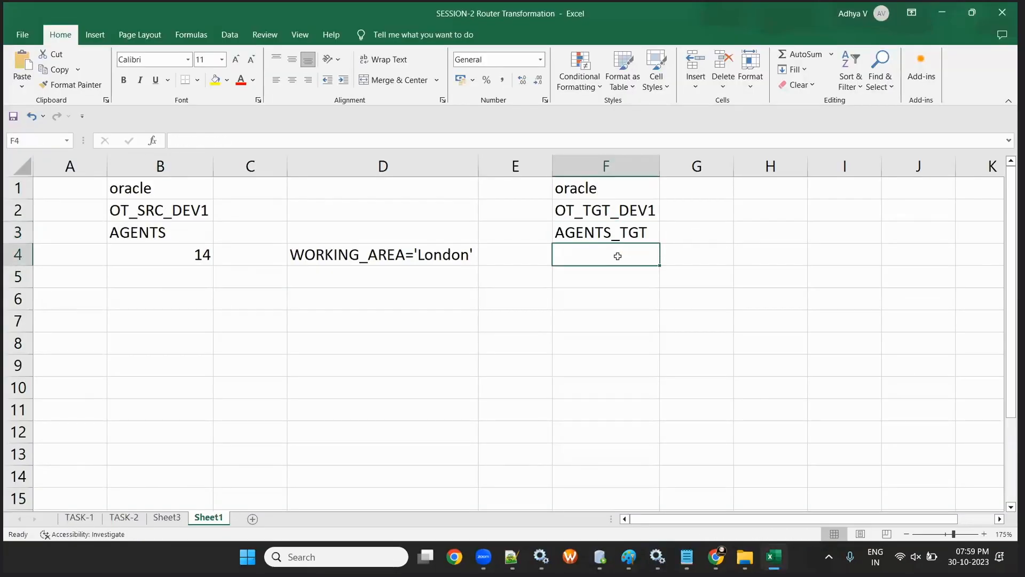
{"action": "type", "text": "0"}
{"action": "left_click", "coordinate": [382, 320]}
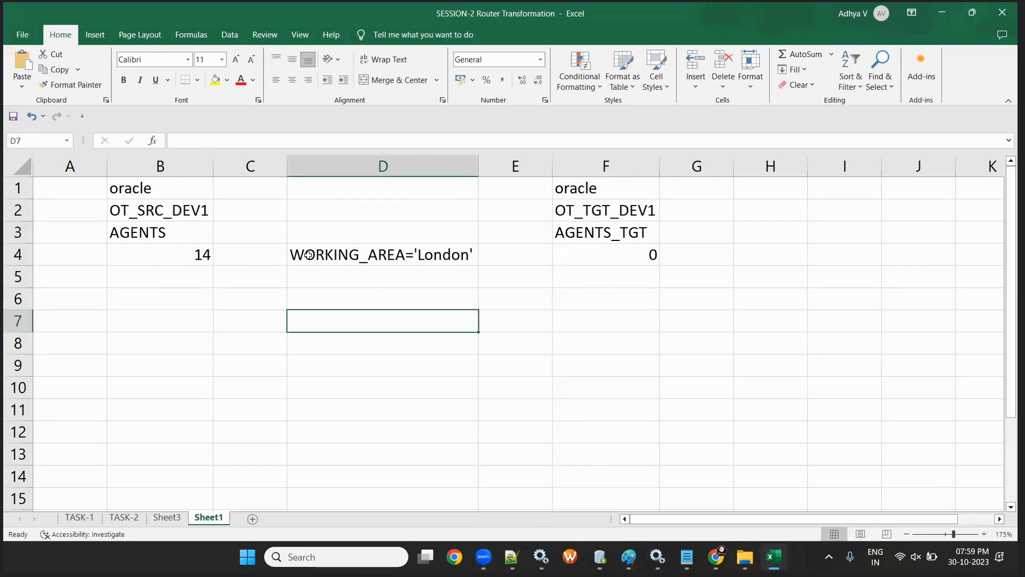
- Review the WORKING_AREA='London' note and bring the Informatica Data Integration window forward
{"action": "left_click", "coordinate": [352, 248]}
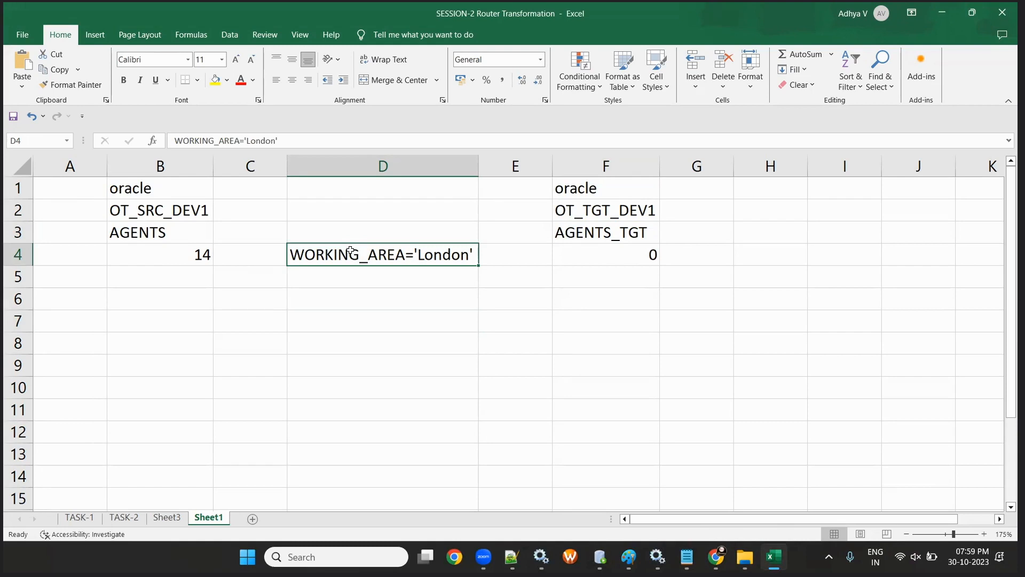
{"action": "left_click", "coordinate": [522, 343]}
{"action": "left_click", "coordinate": [414, 326]}
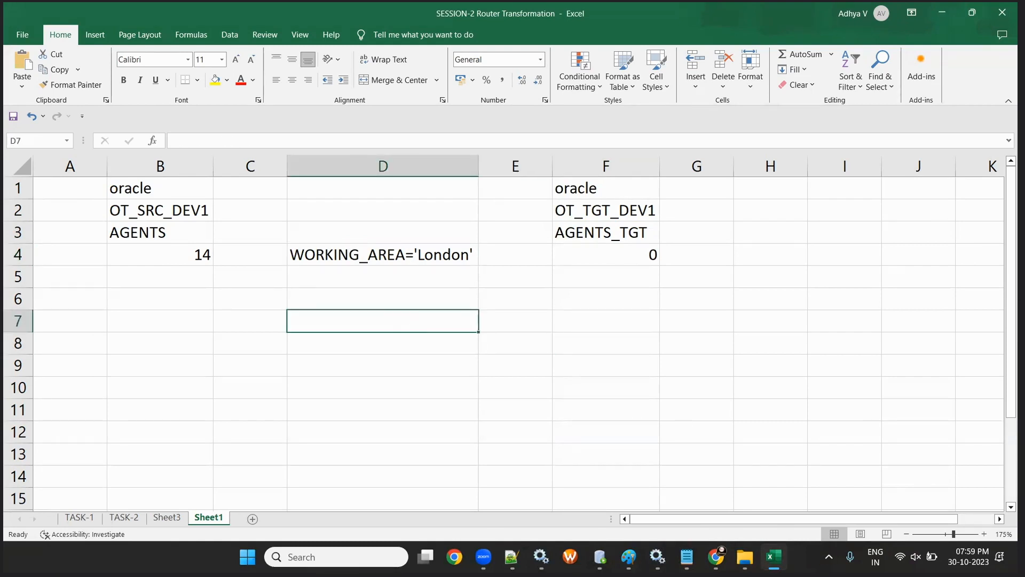
{"action": "mouse_move", "coordinate": [716, 557]}
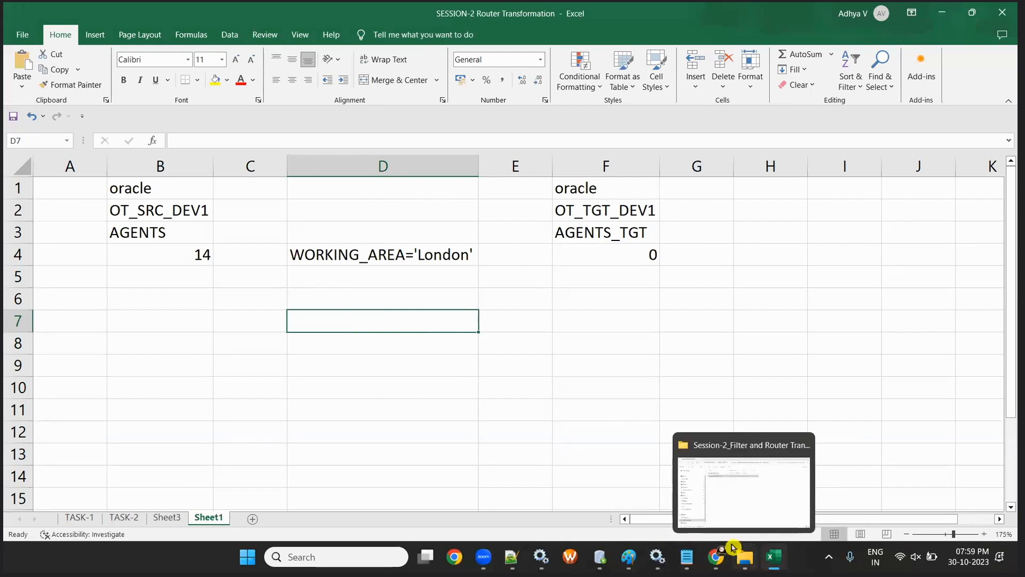
{"action": "left_click", "coordinate": [822, 473]}
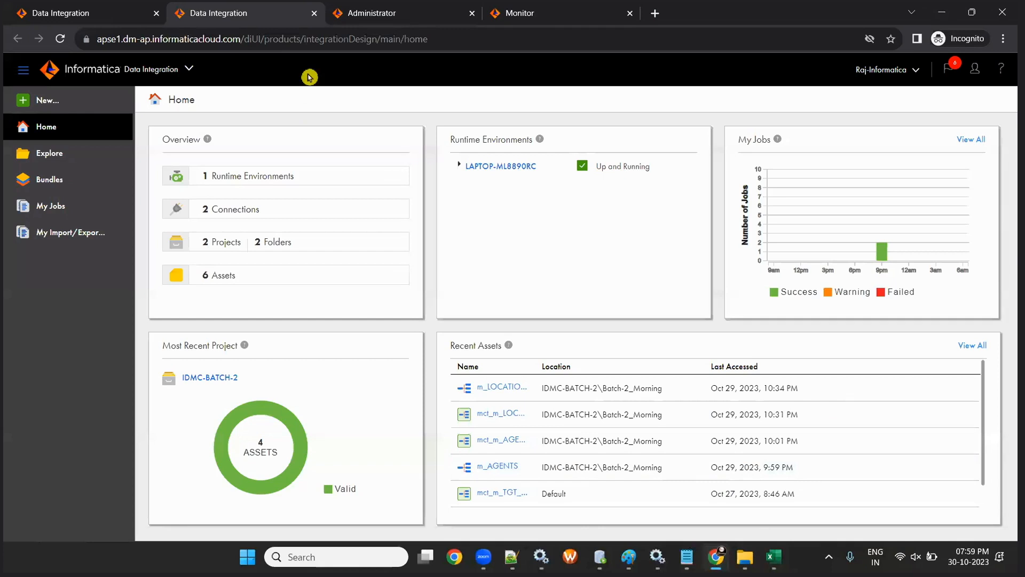
- Open the LAPTOP-ML8890RC Secure Agent's details under Administrator's Runtime Environments
{"action": "left_click", "coordinate": [362, 12]}
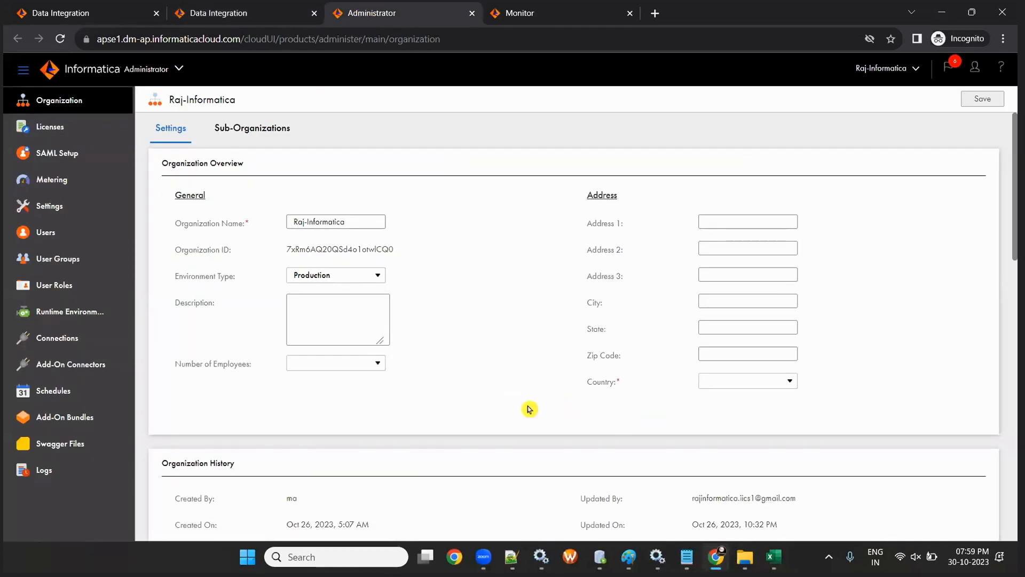
{"action": "left_click", "coordinate": [50, 316]}
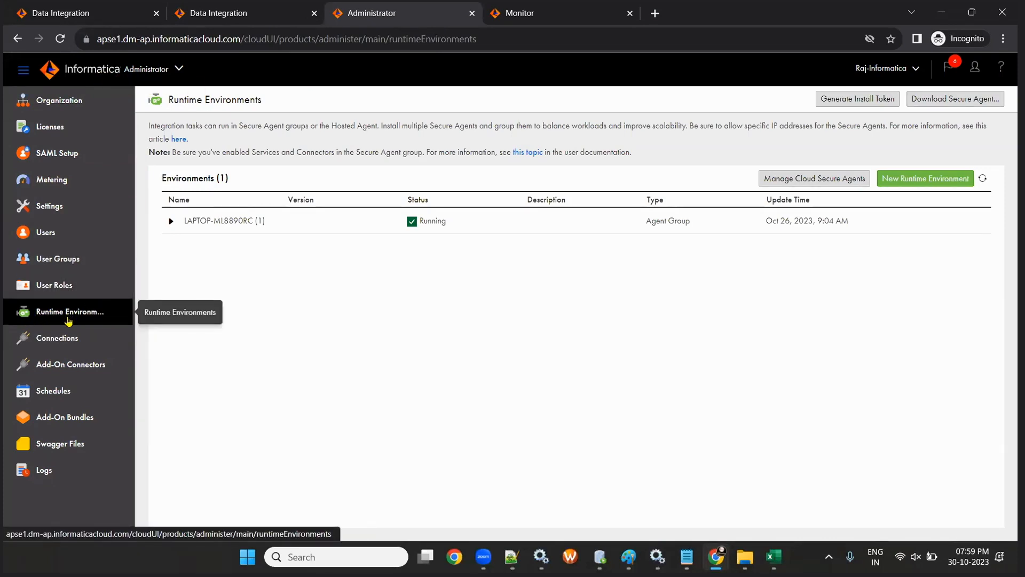
{"action": "left_click", "coordinate": [171, 220]}
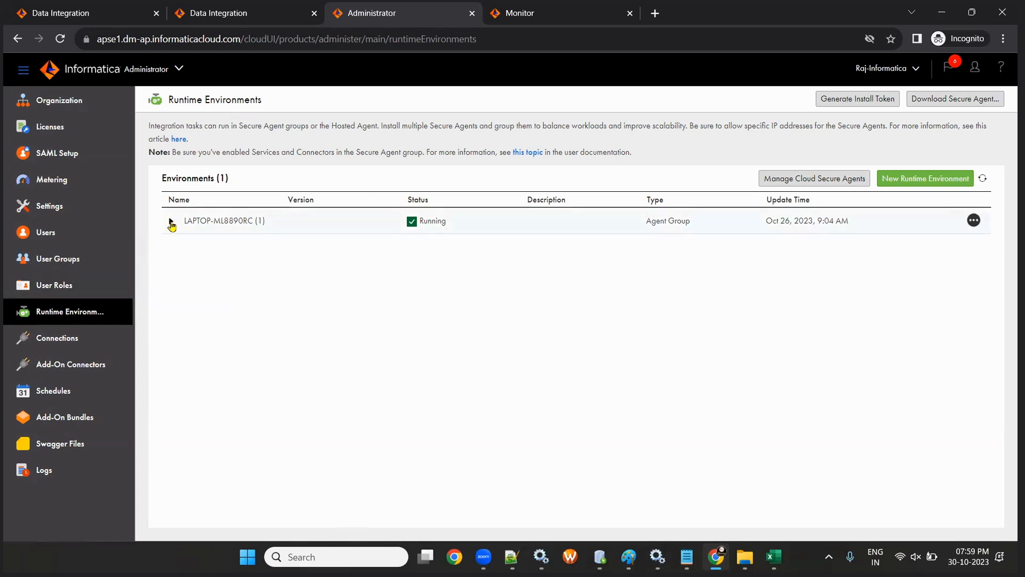
{"action": "left_click", "coordinate": [225, 247]}
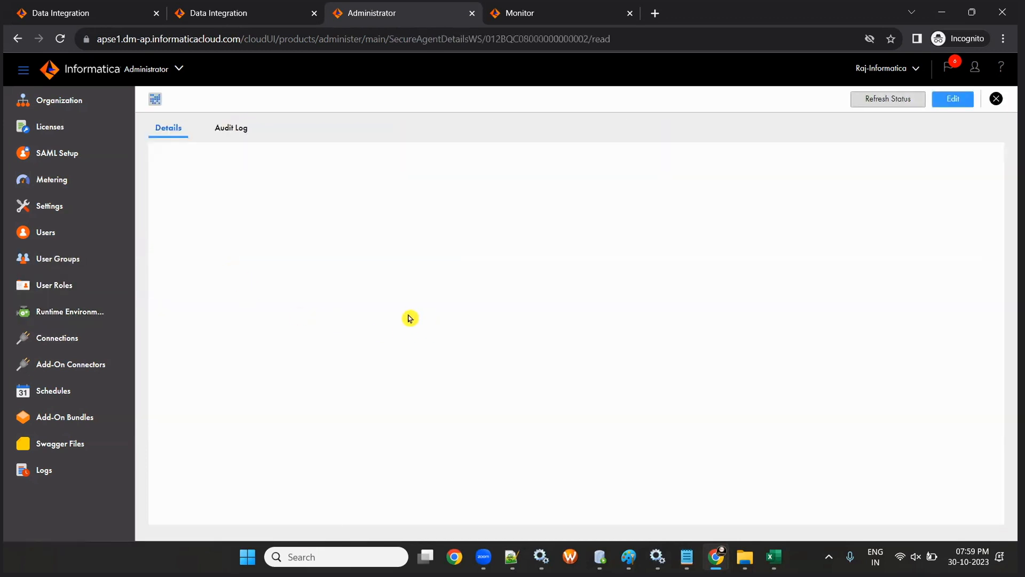
{"action": "scroll", "coordinate": [341, 331], "scroll_direction": "down", "scroll_amount": 3}
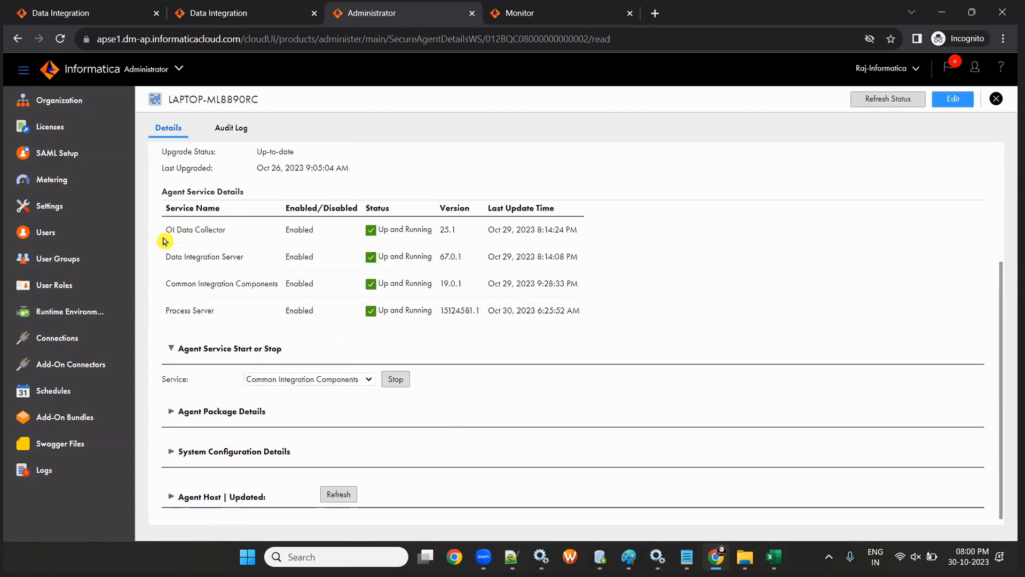
- Confirm Data Integration Server, Common Integration Components and Process Server services are running
{"action": "left_click_drag", "start_coordinate": [166, 258], "coordinate": [241, 270]}
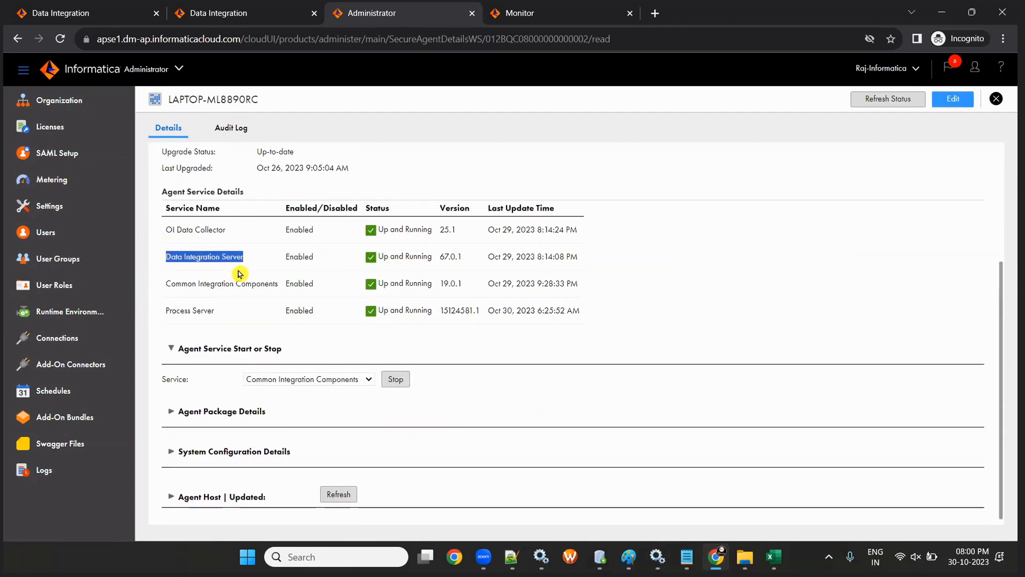
{"action": "left_click_drag", "start_coordinate": [167, 285], "coordinate": [279, 284]}
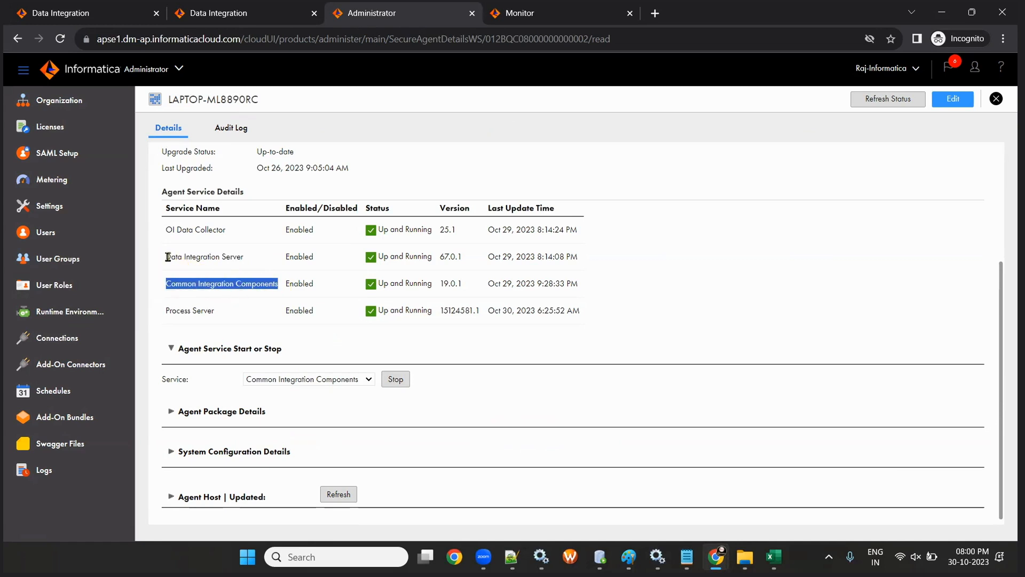
{"action": "left_click_drag", "start_coordinate": [166, 257], "coordinate": [248, 258]}
{"action": "left_click_drag", "start_coordinate": [160, 288], "coordinate": [278, 285]}
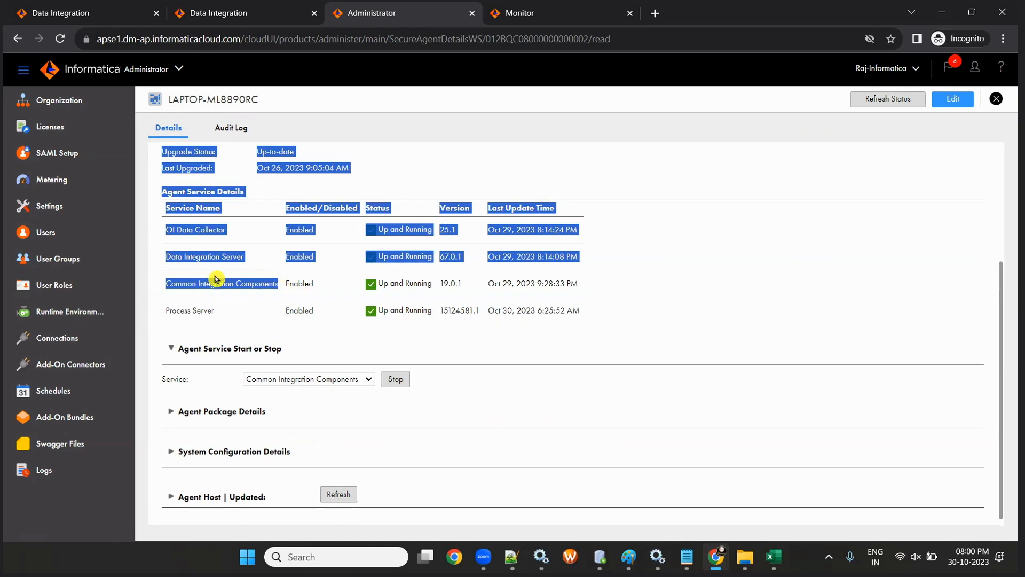
{"action": "left_click", "coordinate": [233, 238]}
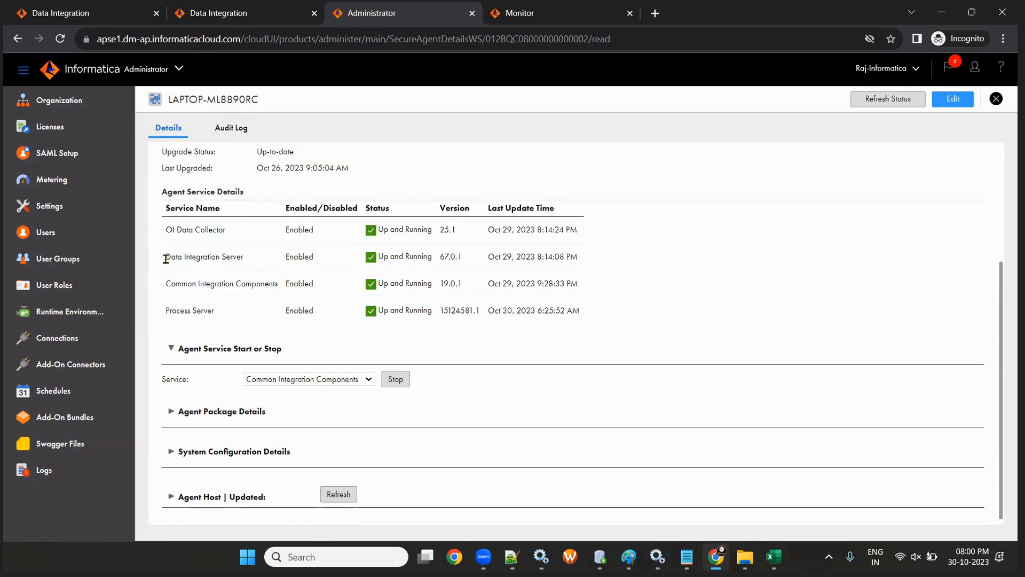
{"action": "left_click_drag", "start_coordinate": [166, 257], "coordinate": [247, 267]}
{"action": "left_click_drag", "start_coordinate": [167, 288], "coordinate": [290, 282]}
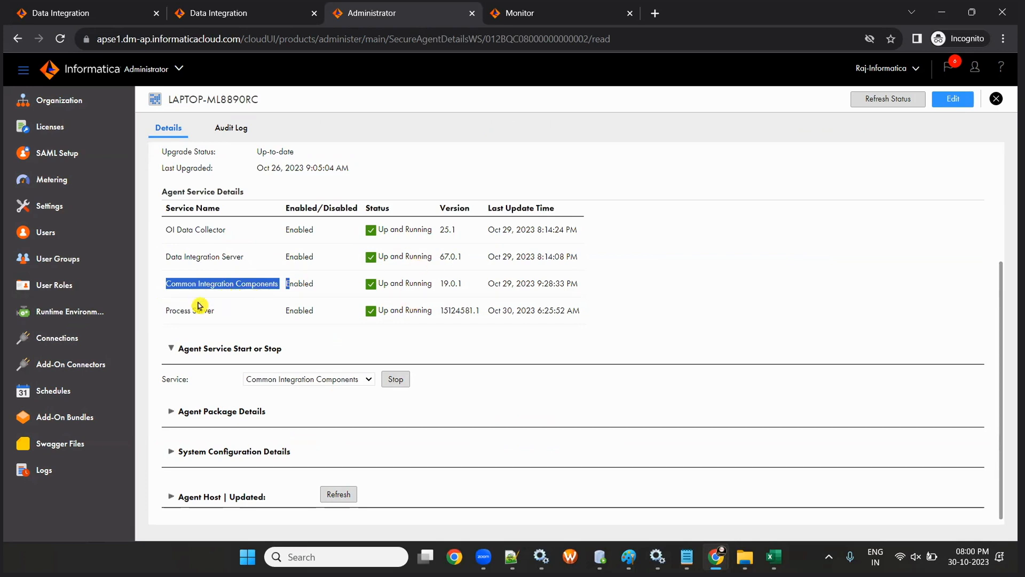
{"action": "left_click_drag", "start_coordinate": [165, 258], "coordinate": [577, 277]}
{"action": "left_click", "coordinate": [187, 324]}
{"action": "left_click_drag", "start_coordinate": [169, 310], "coordinate": [624, 303]}
{"action": "left_click", "coordinate": [195, 283]}
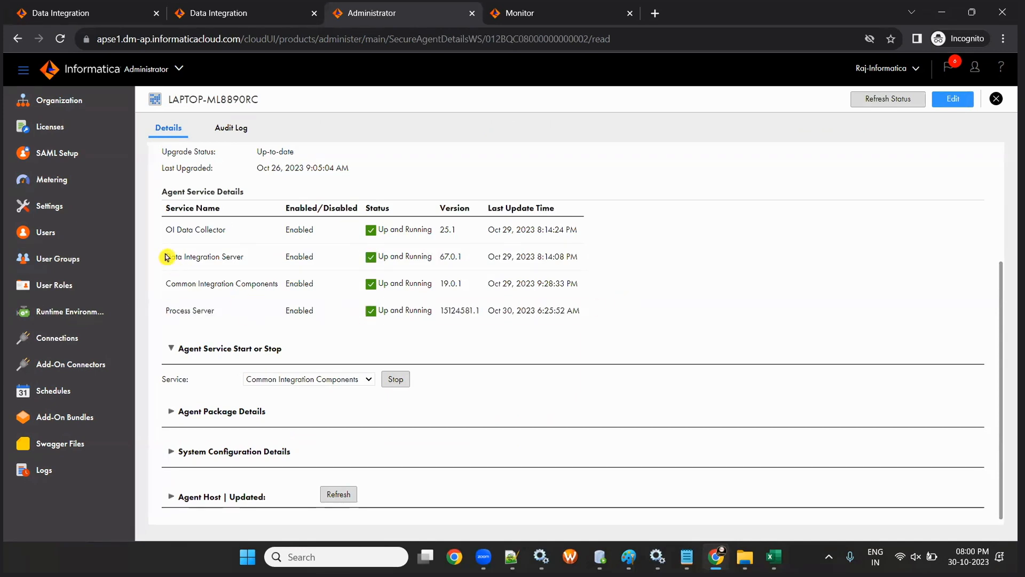
{"action": "left_click_drag", "start_coordinate": [167, 256], "coordinate": [667, 285]}
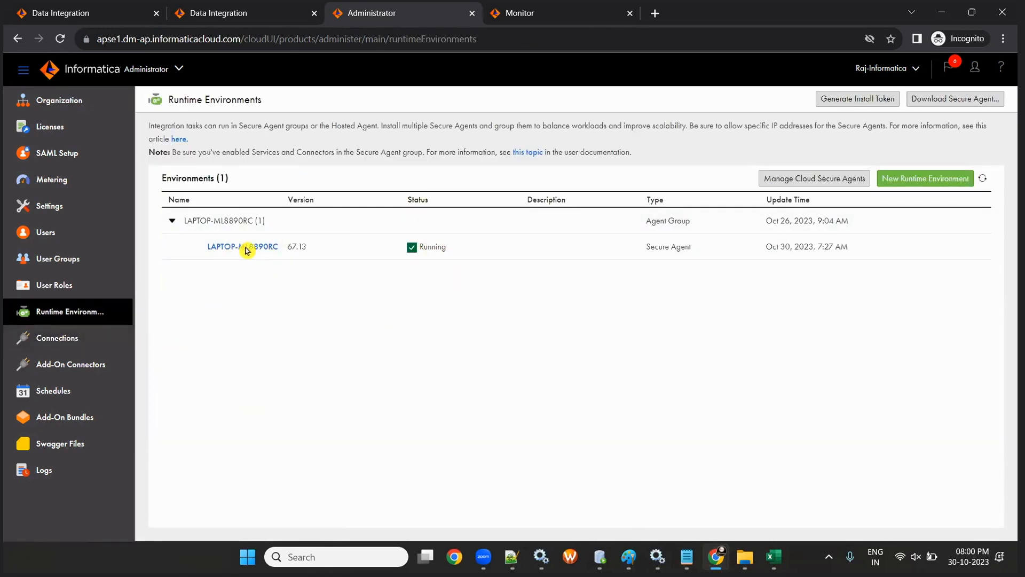
{"action": "left_click", "coordinate": [55, 340]}
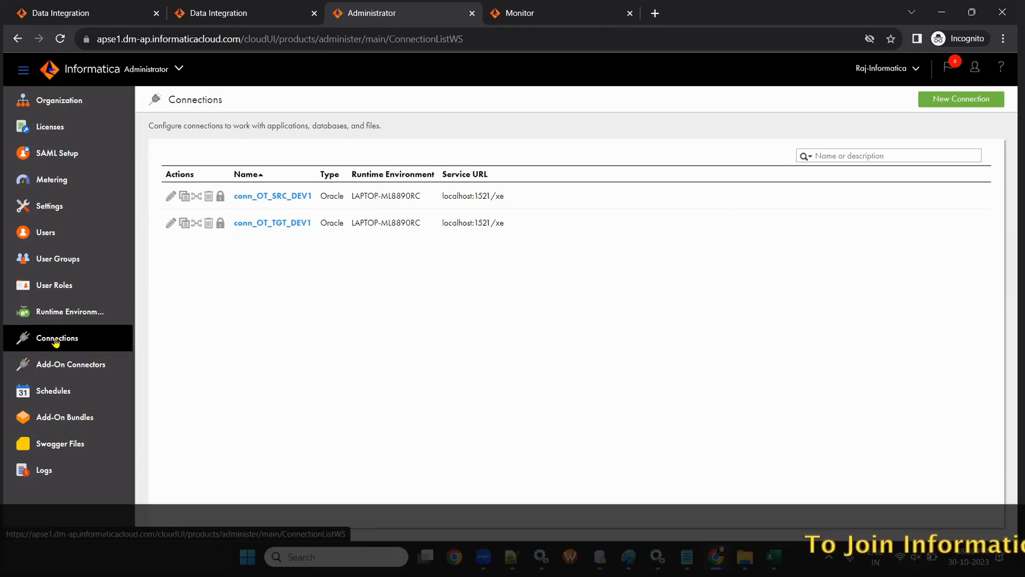
- Sort connections by name, recheck the Secure Agent details, and return to the connections list
{"action": "left_click", "coordinate": [260, 171]}
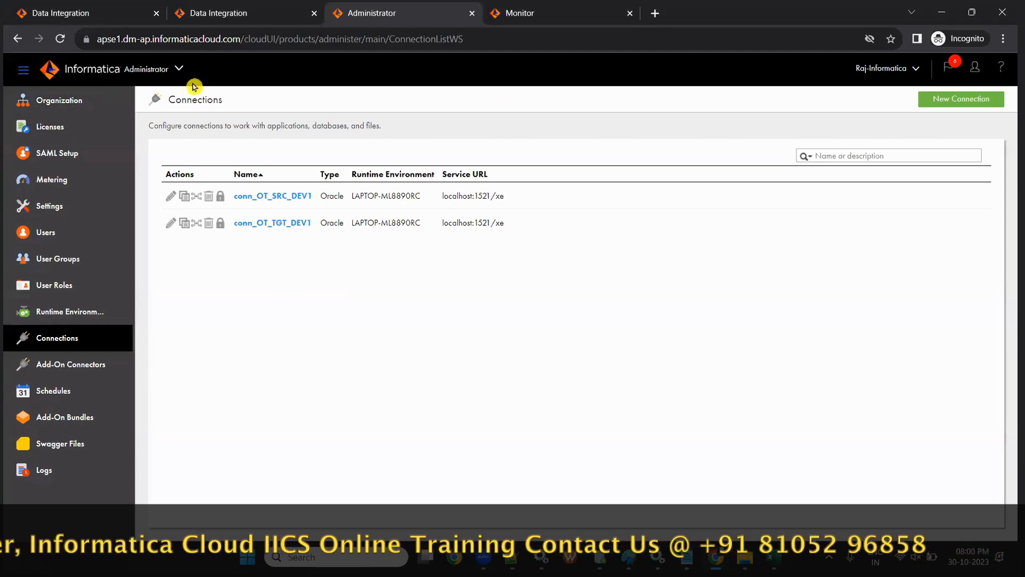
{"action": "left_click", "coordinate": [48, 312]}
{"action": "left_click", "coordinate": [235, 248]}
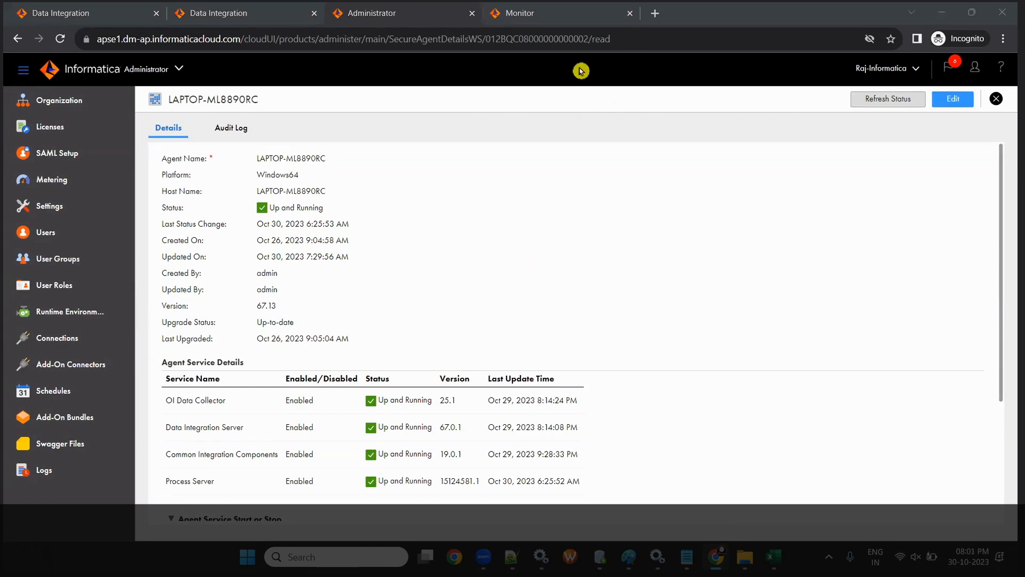
{"action": "scroll", "coordinate": [552, 300], "scroll_direction": "down", "scroll_amount": 3}
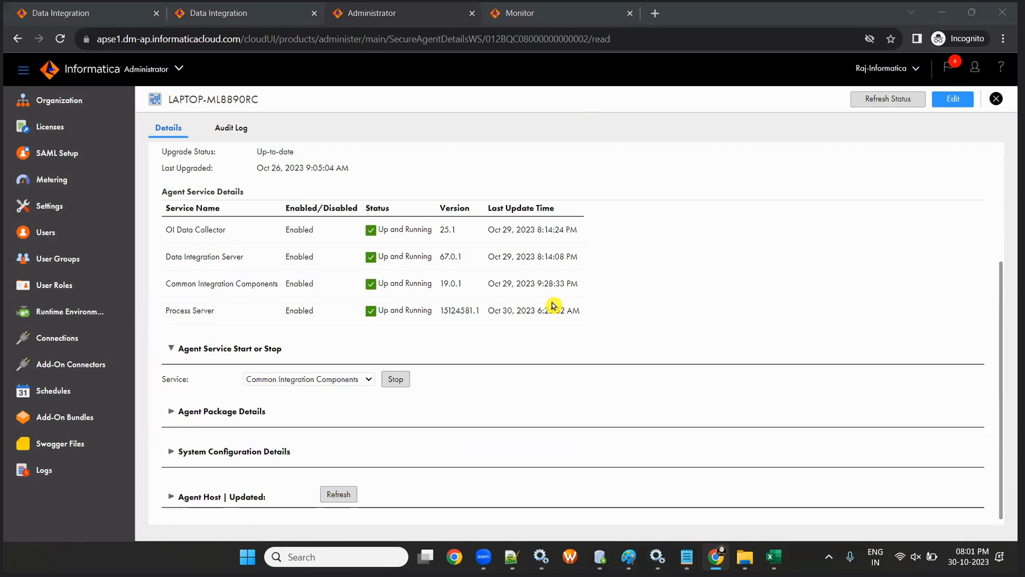
{"action": "left_click", "coordinate": [59, 338]}
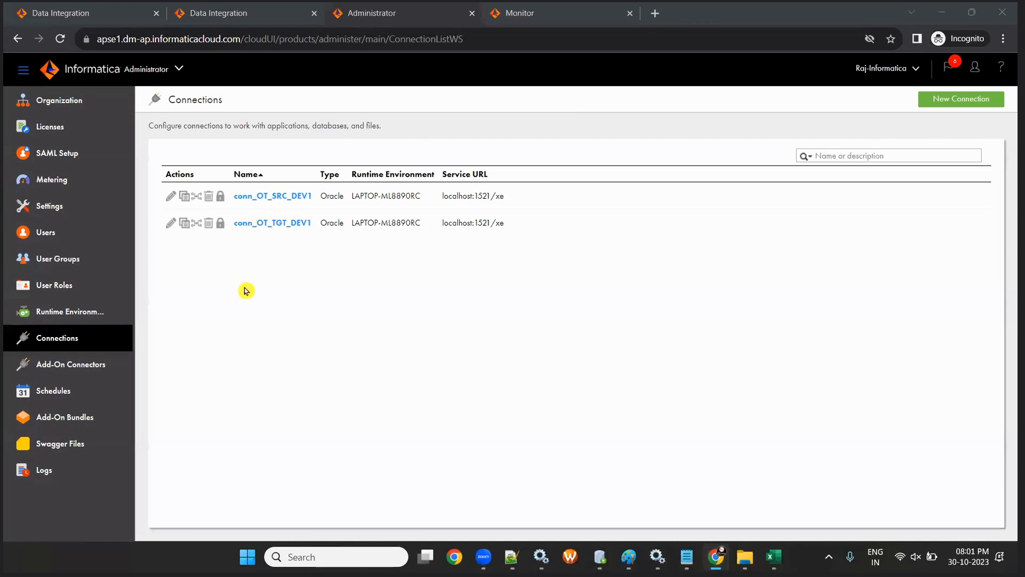
{"action": "left_click", "coordinate": [261, 11]}
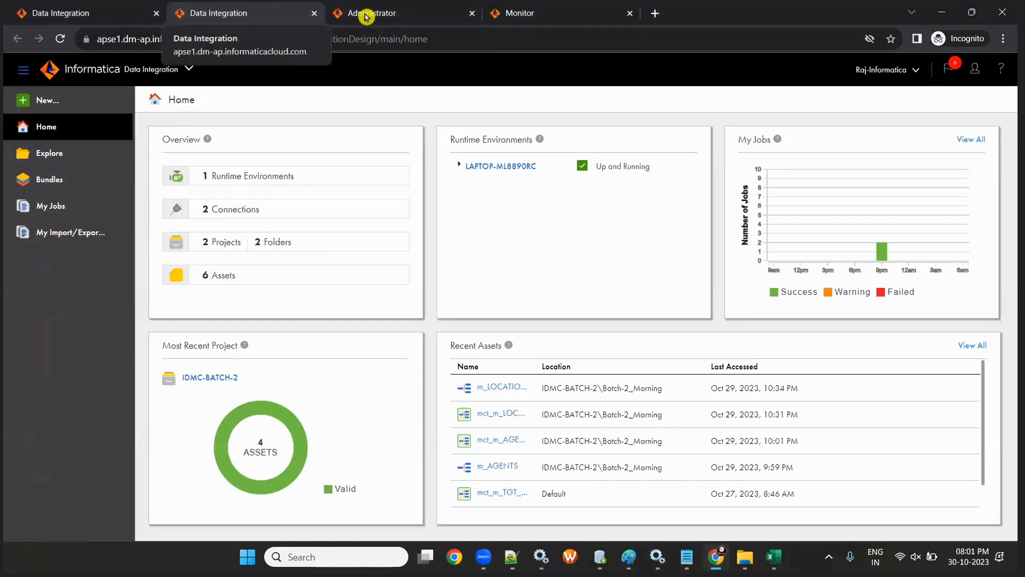
{"action": "left_click", "coordinate": [384, 15]}
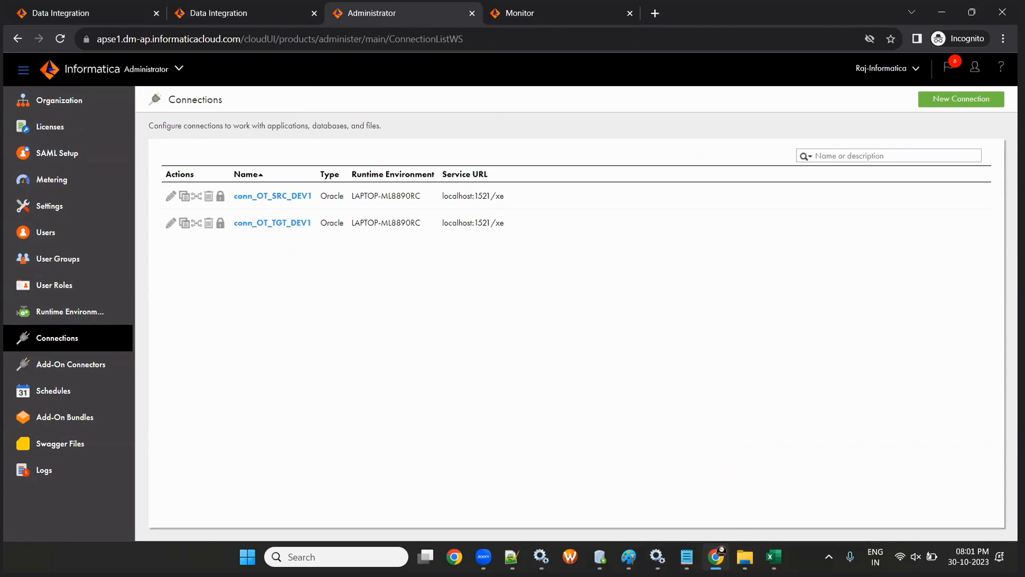
{"action": "mouse_move", "coordinate": [712, 552]}
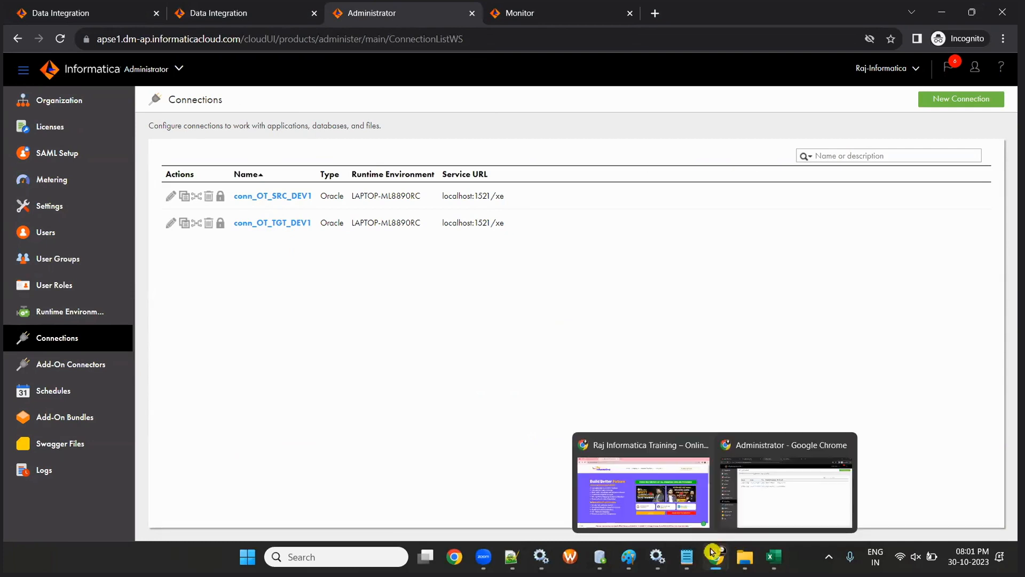
{"action": "left_click", "coordinate": [664, 494]}
{"action": "left_click", "coordinate": [76, 10]}
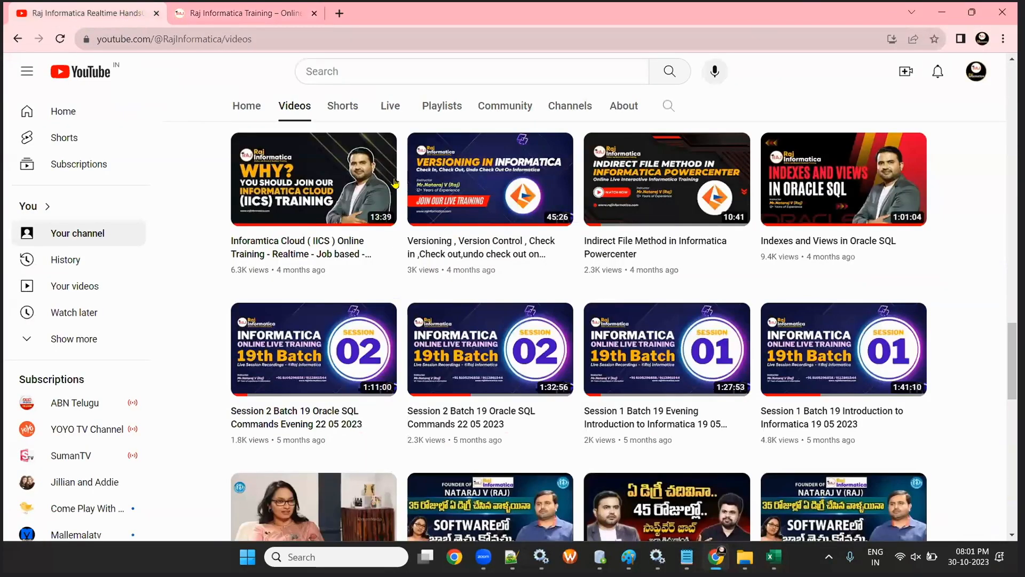
{"action": "scroll", "coordinate": [395, 184], "scroll_direction": "up", "scroll_amount": 20}
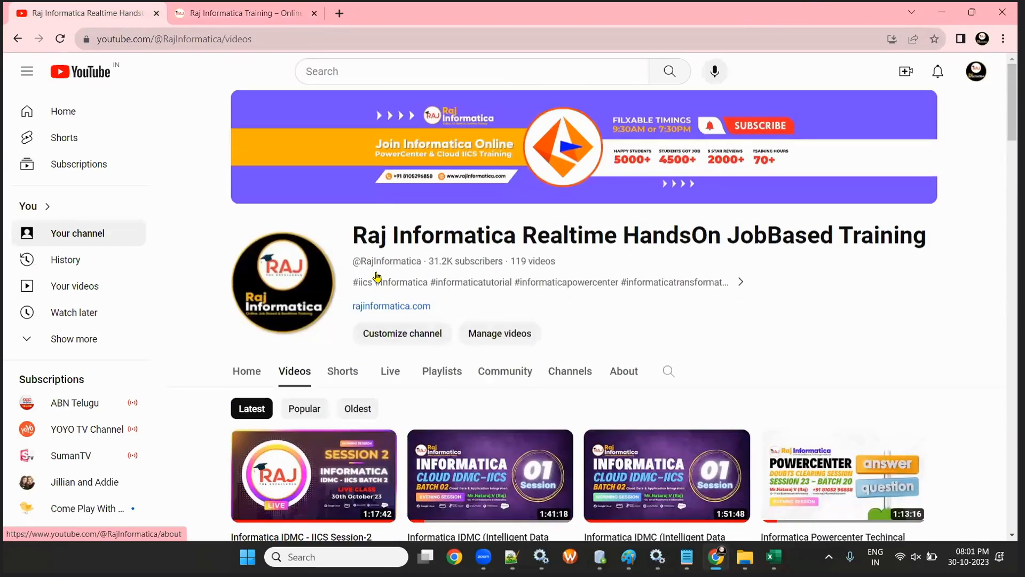
{"action": "scroll", "coordinate": [377, 277], "scroll_direction": "down", "scroll_amount": 3}
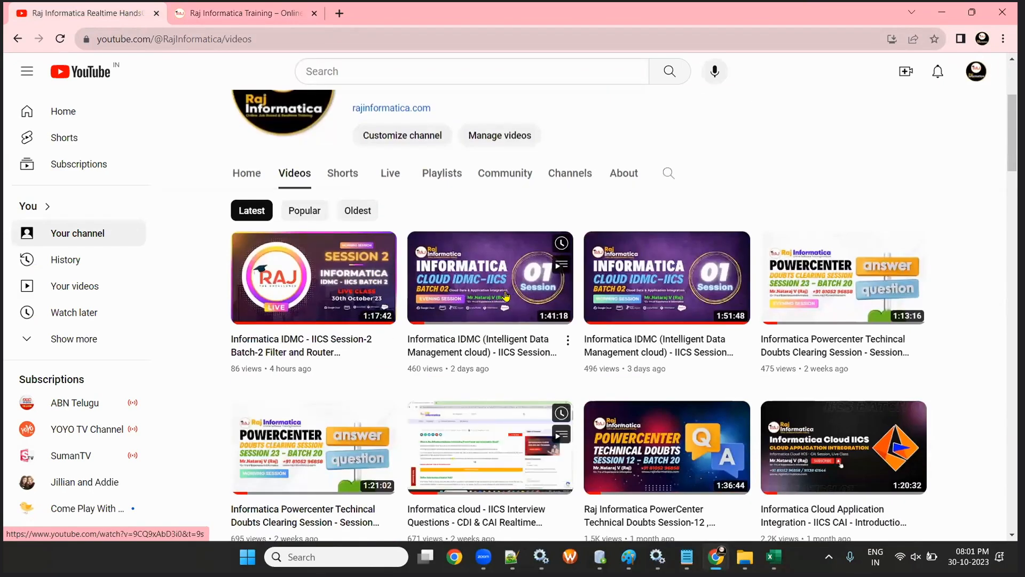
{"action": "left_click", "coordinate": [485, 353]}
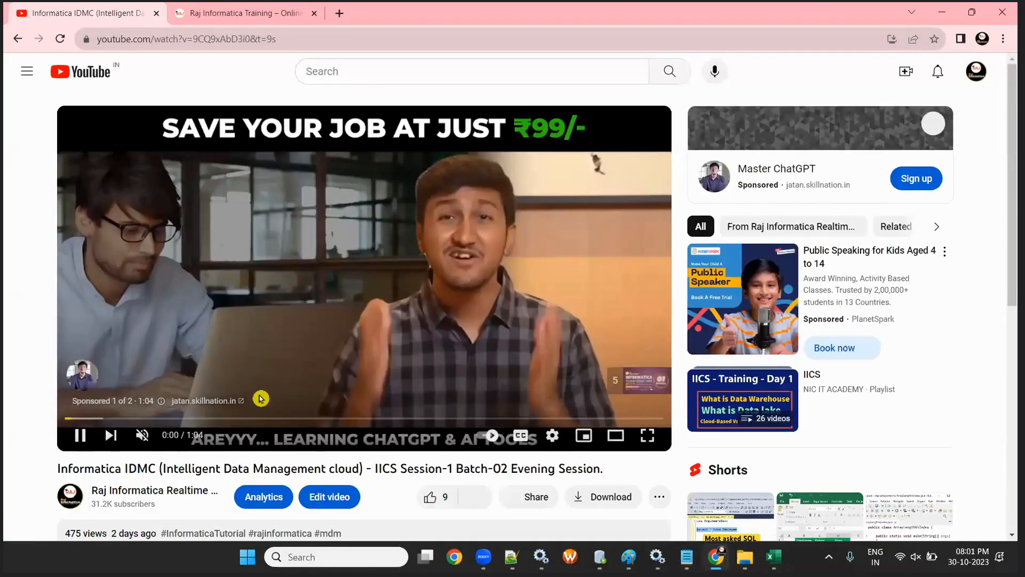
{"action": "scroll", "coordinate": [226, 354], "scroll_direction": "down", "scroll_amount": 5}
{"action": "left_click", "coordinate": [184, 309]}
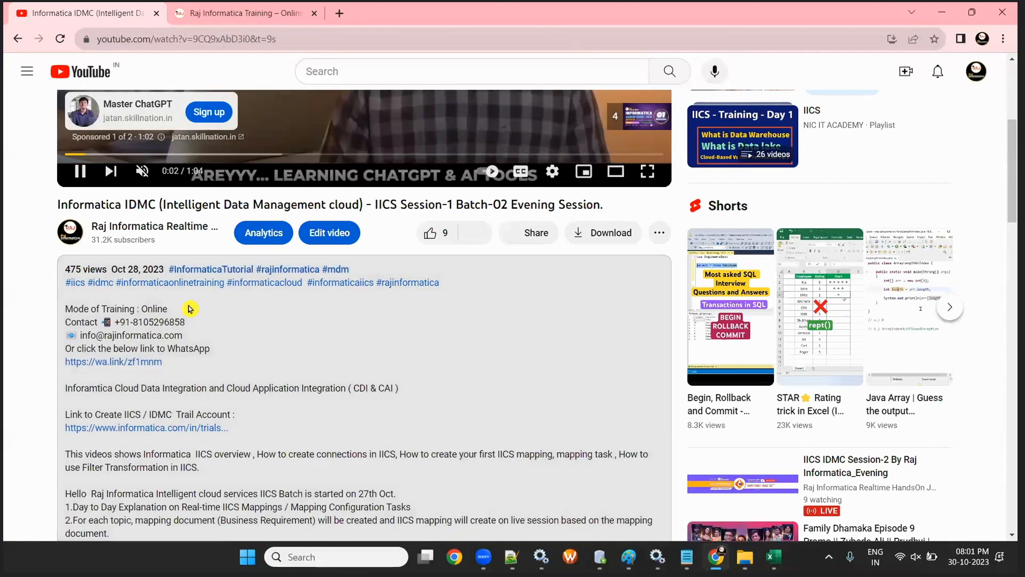
{"action": "scroll", "coordinate": [313, 384], "scroll_direction": "up", "scroll_amount": 3}
{"action": "scroll", "coordinate": [315, 384], "scroll_direction": "down", "scroll_amount": 3}
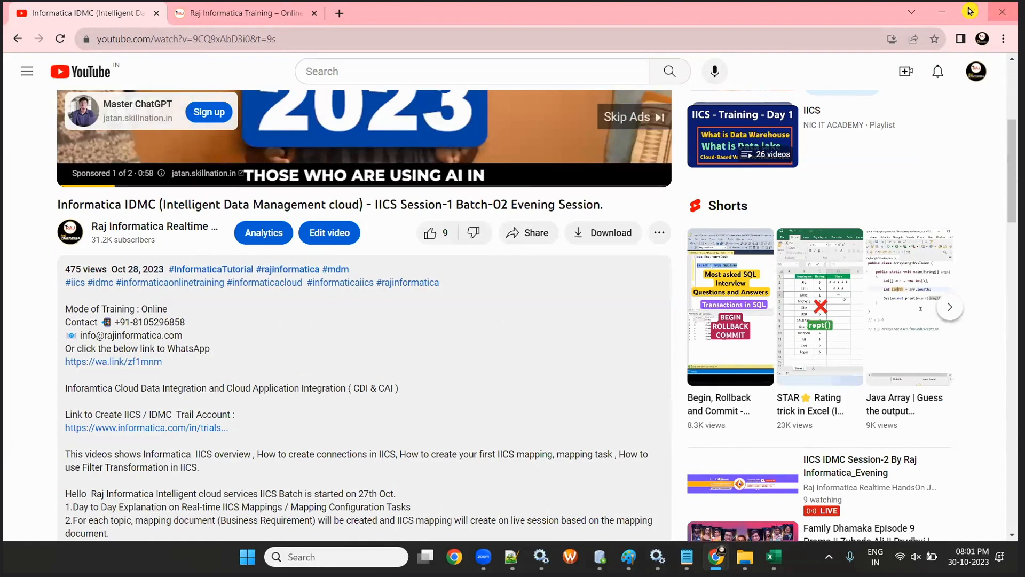
{"action": "left_click", "coordinate": [941, 12]}
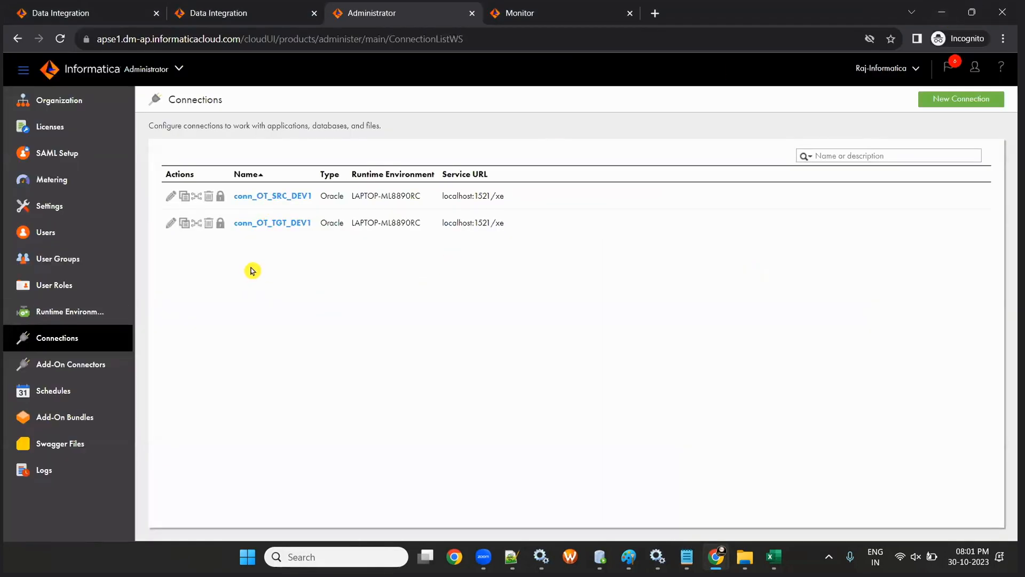
- Browse Explore's project list into IDMC-BATCH-2 and open its BATCH-2_Evening folder
{"action": "left_click", "coordinate": [237, 11]}
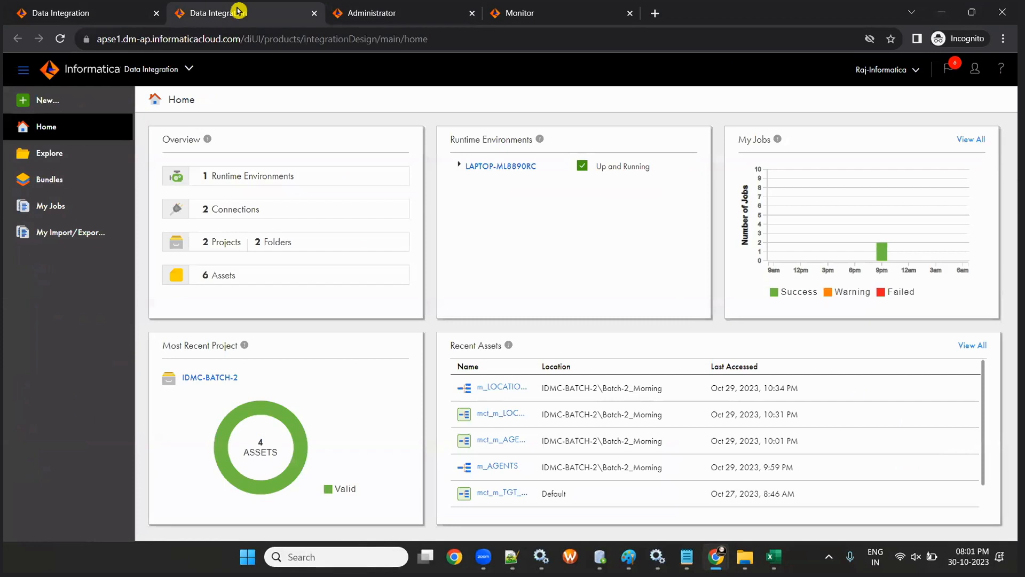
{"action": "left_click", "coordinate": [56, 156]}
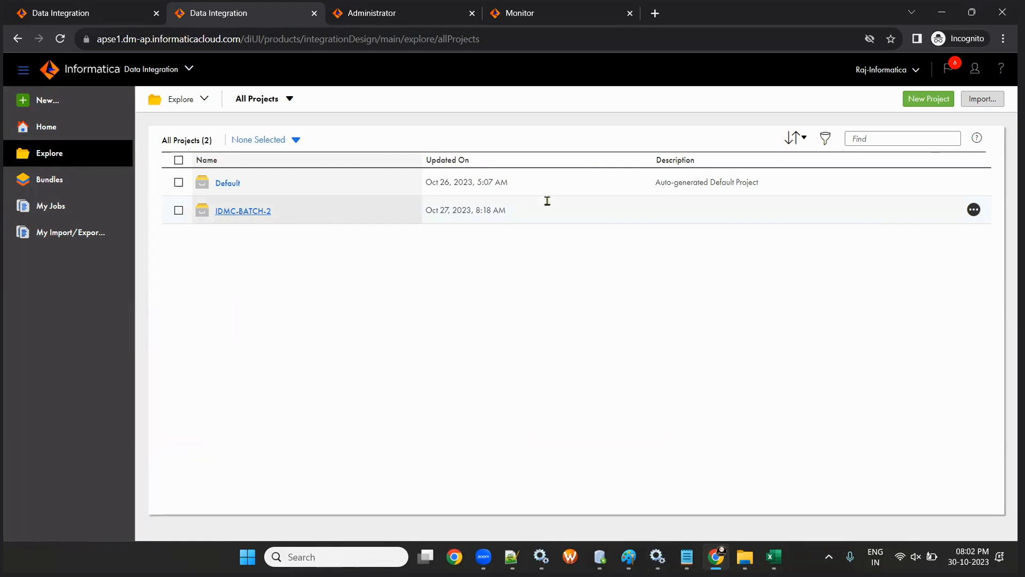
{"action": "left_click", "coordinate": [258, 211]}
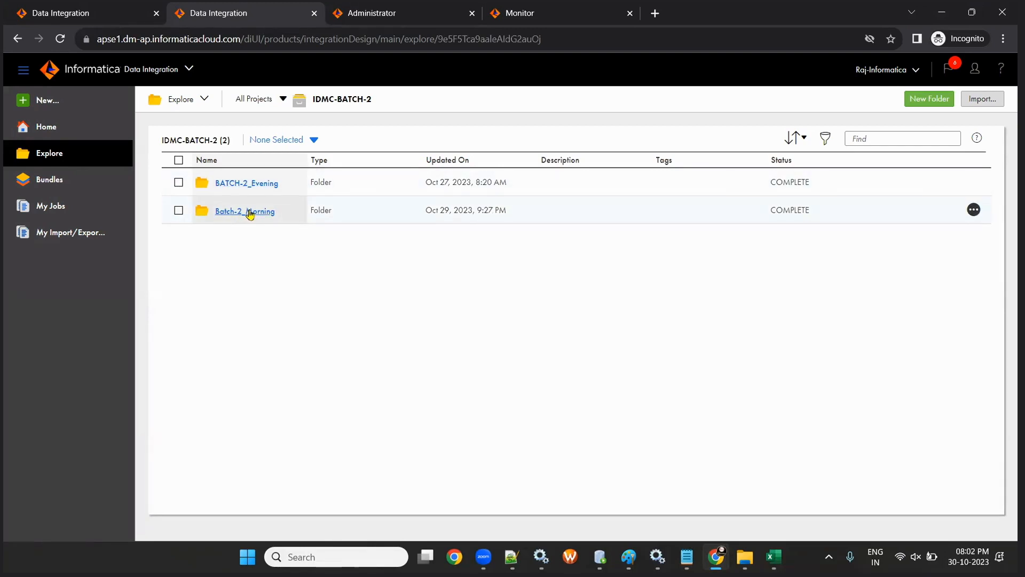
{"action": "left_click", "coordinate": [261, 183]}
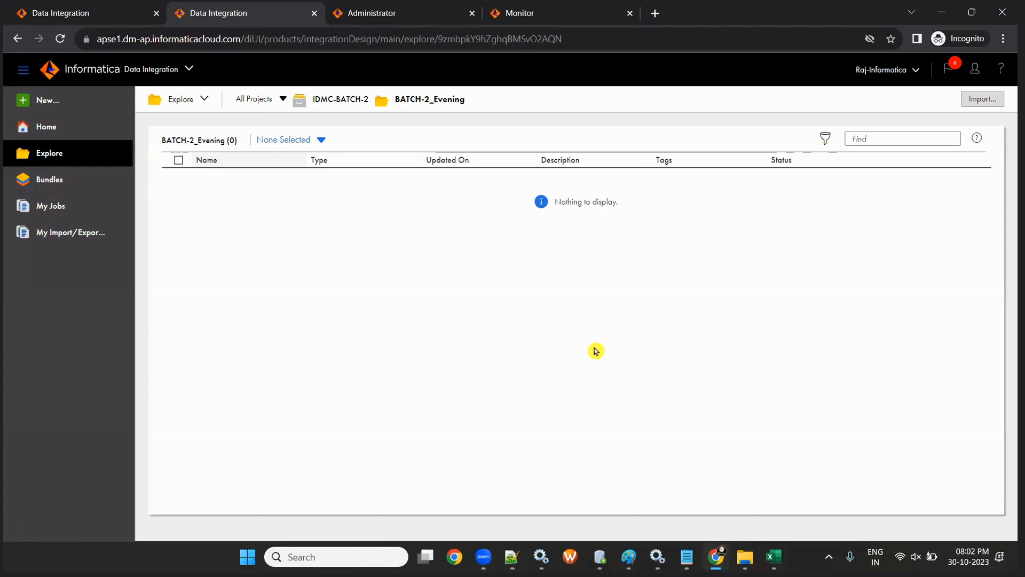
- Create a blank Mapping1 and move its Source and Target nodes to the canvas centre
{"action": "left_click", "coordinate": [36, 101]}
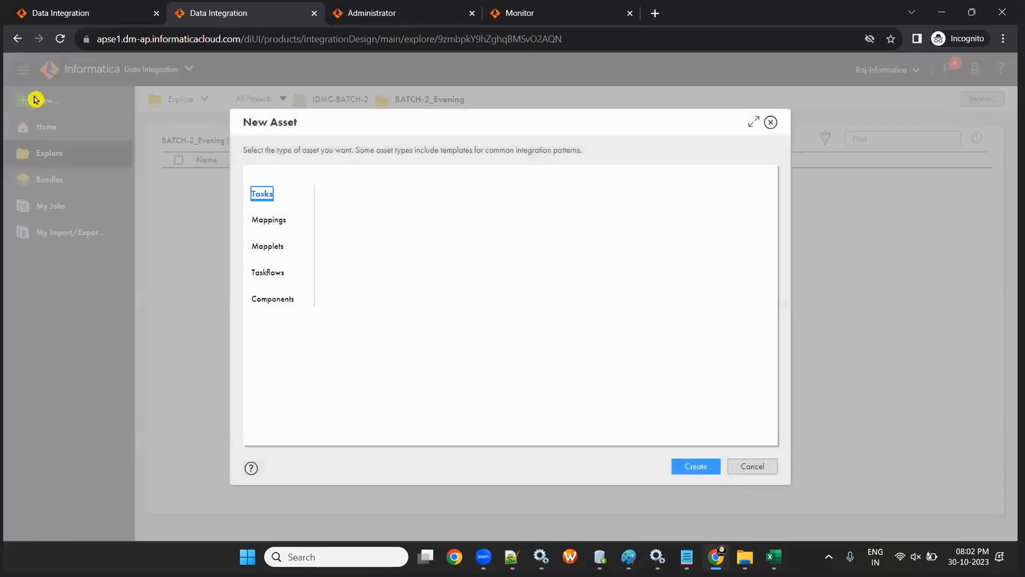
{"action": "left_click", "coordinate": [262, 223]}
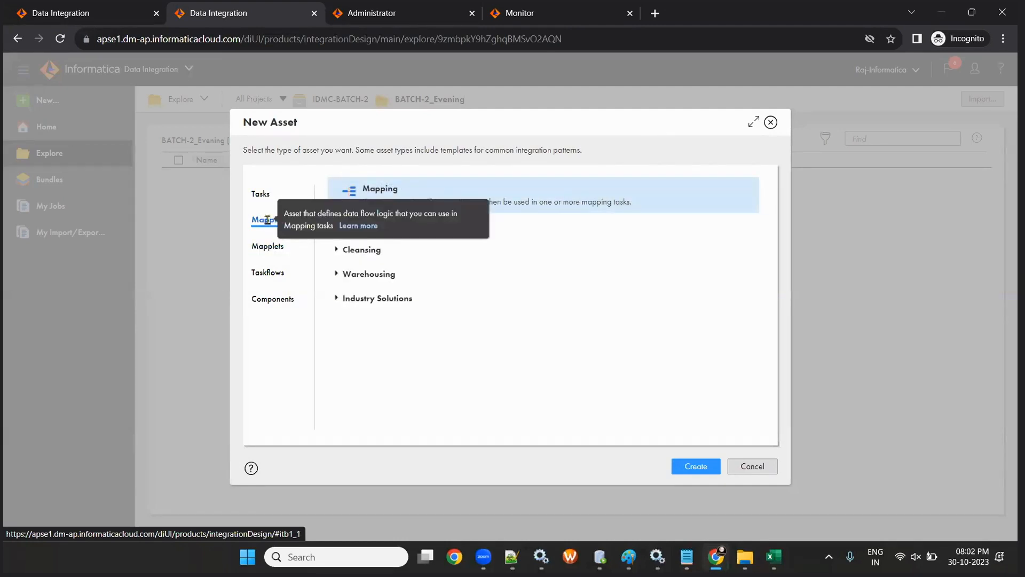
{"action": "left_click", "coordinate": [710, 467]}
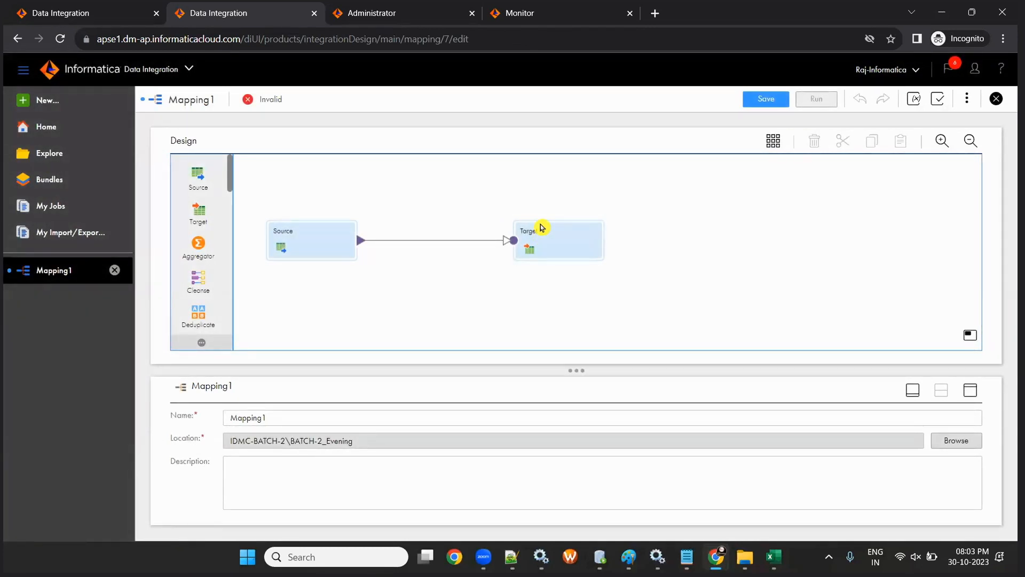
{"action": "left_click_drag", "start_coordinate": [274, 202], "coordinate": [624, 348]}
{"action": "left_click_drag", "start_coordinate": [551, 246], "coordinate": [624, 237]}
{"action": "left_click", "coordinate": [517, 300]}
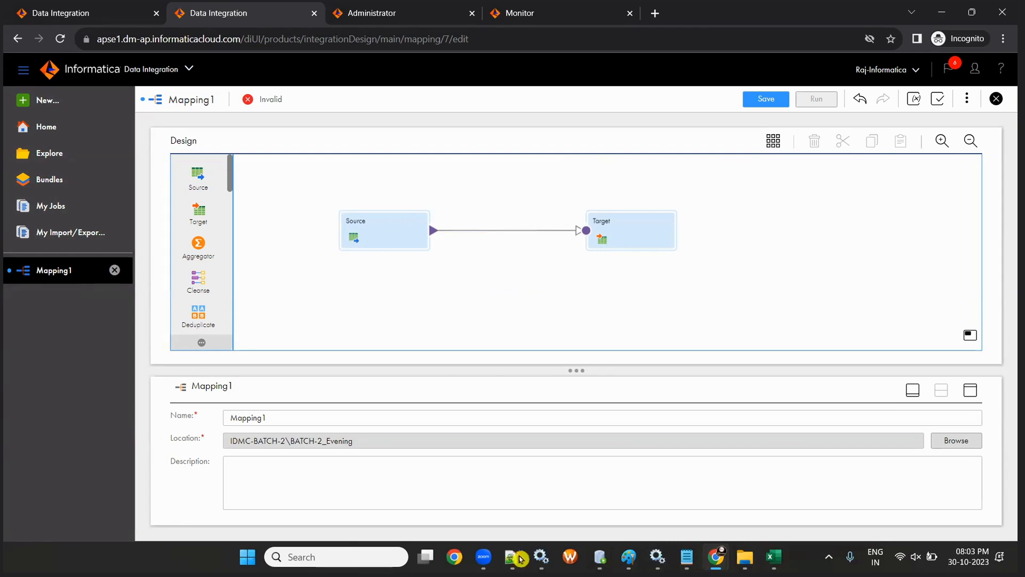
- Launch PowerCenter Designer from the Windows Start menu, then return to the IICS Mapping1 window
{"action": "key", "text": "super"}
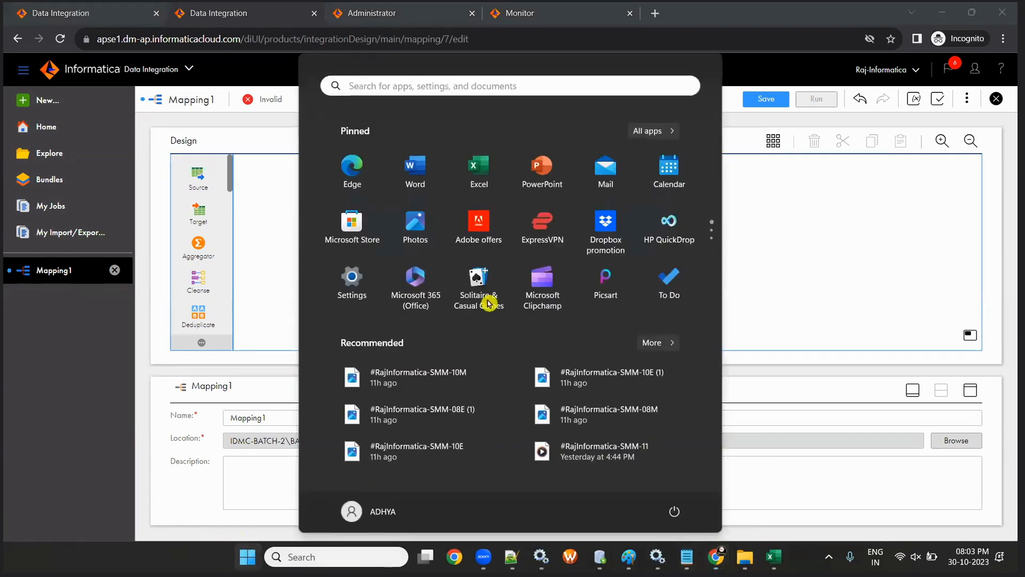
{"action": "scroll", "coordinate": [506, 276], "scroll_direction": "down", "scroll_amount": 2}
{"action": "scroll", "coordinate": [505, 275], "scroll_direction": "up", "scroll_amount": 2}
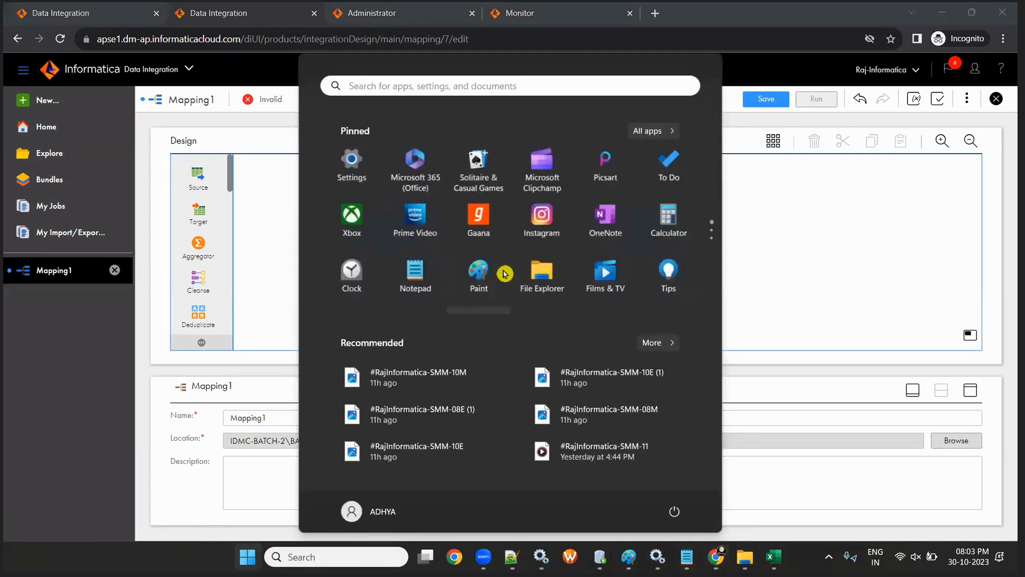
{"action": "left_click", "coordinate": [243, 559]}
{"action": "left_click", "coordinate": [248, 557]}
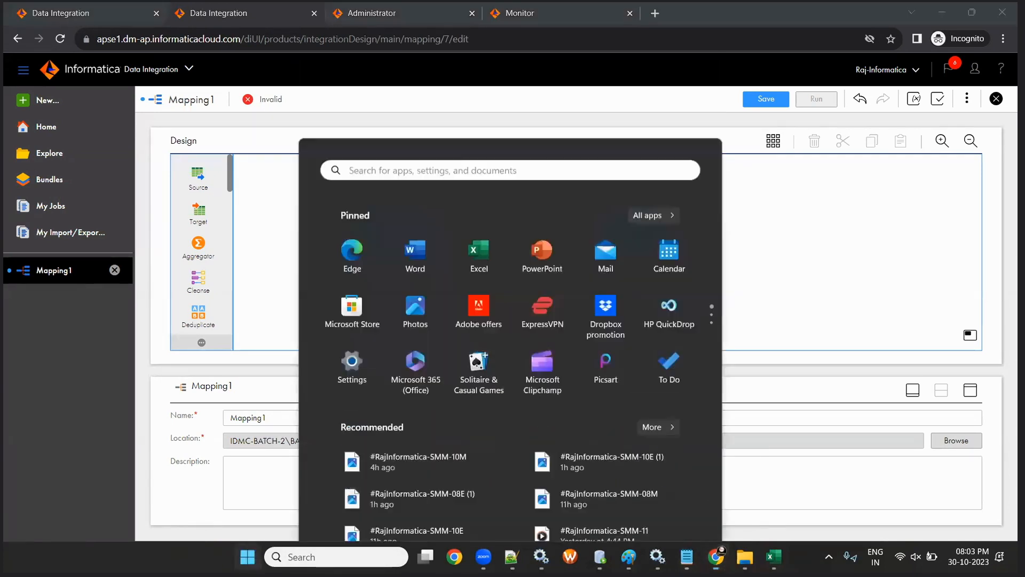
{"action": "left_click", "coordinate": [346, 91]}
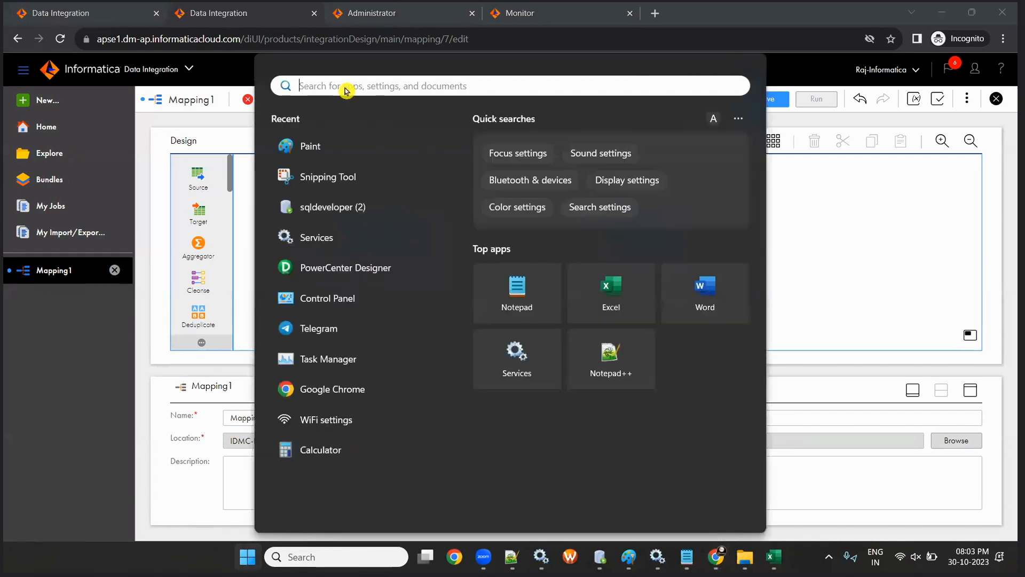
{"action": "left_click", "coordinate": [336, 271]}
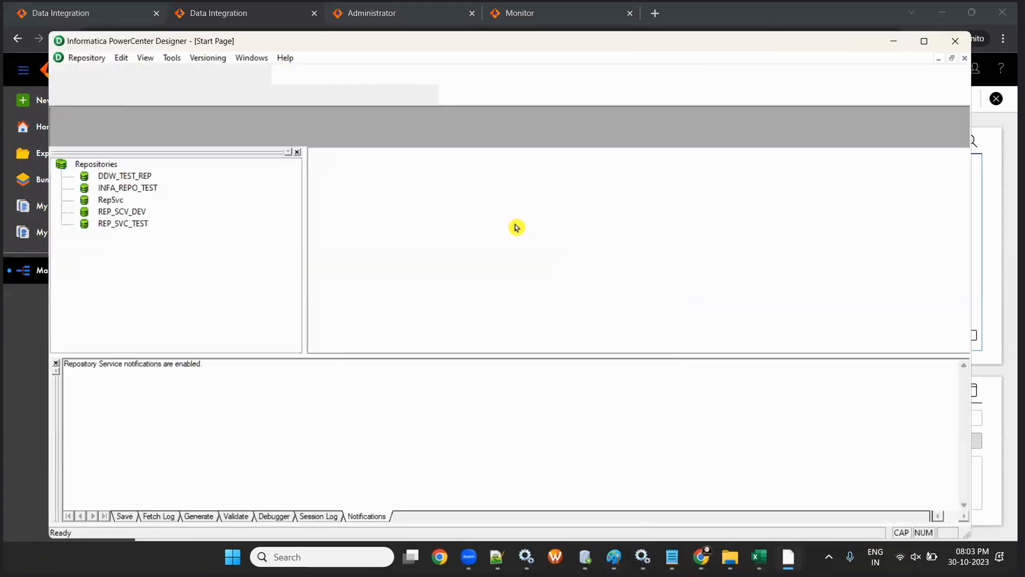
{"action": "key", "text": "alt+Tab"}
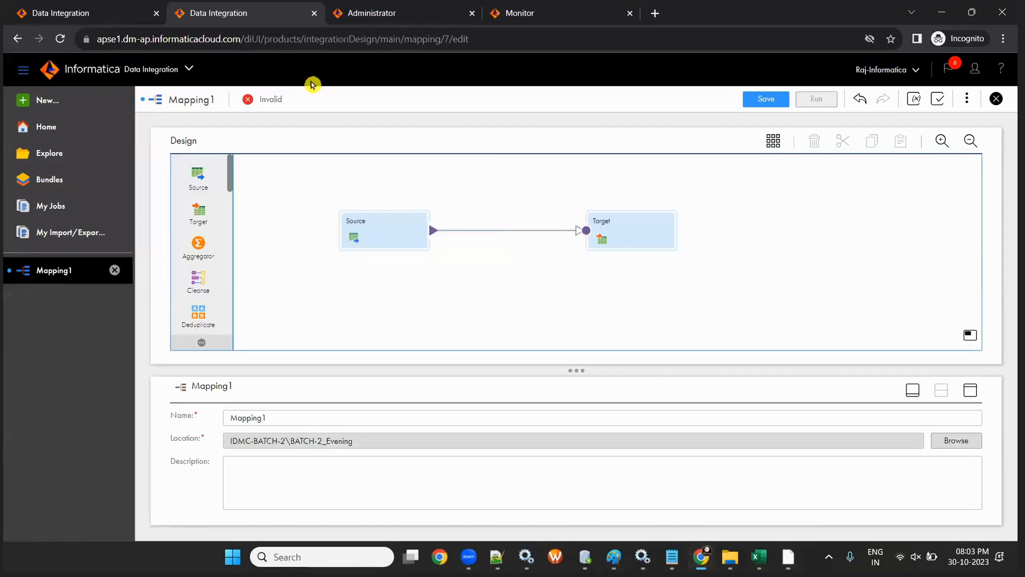
{"action": "mouse_move", "coordinate": [672, 556]}
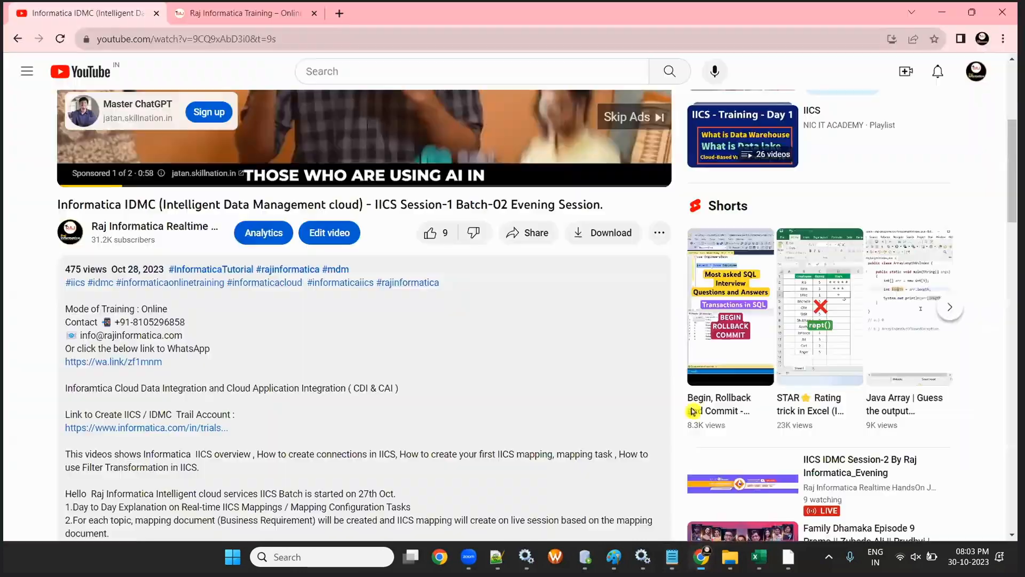
{"action": "left_click", "coordinate": [644, 469]}
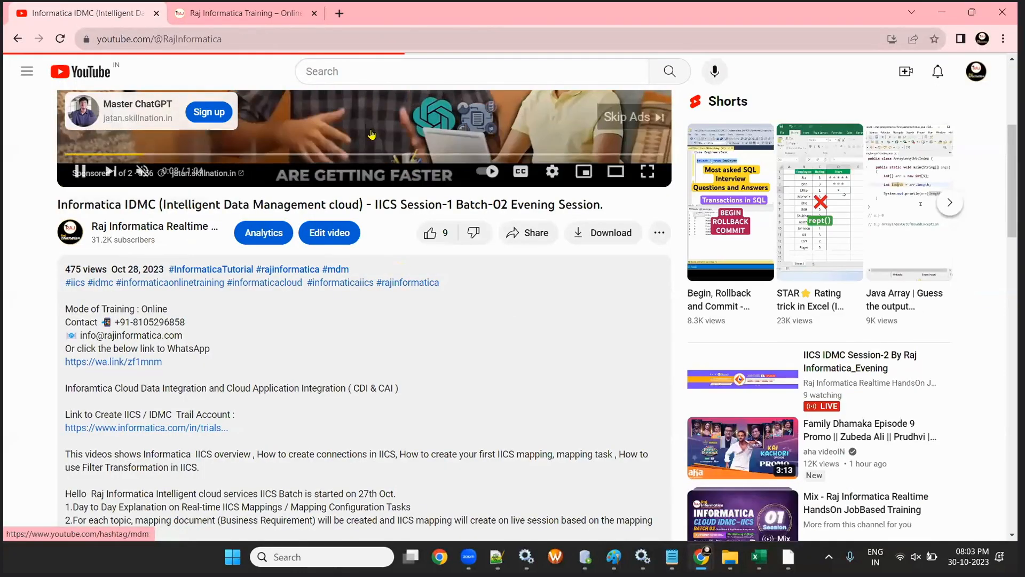
{"action": "left_click", "coordinate": [147, 226]}
{"action": "left_click", "coordinate": [390, 370]}
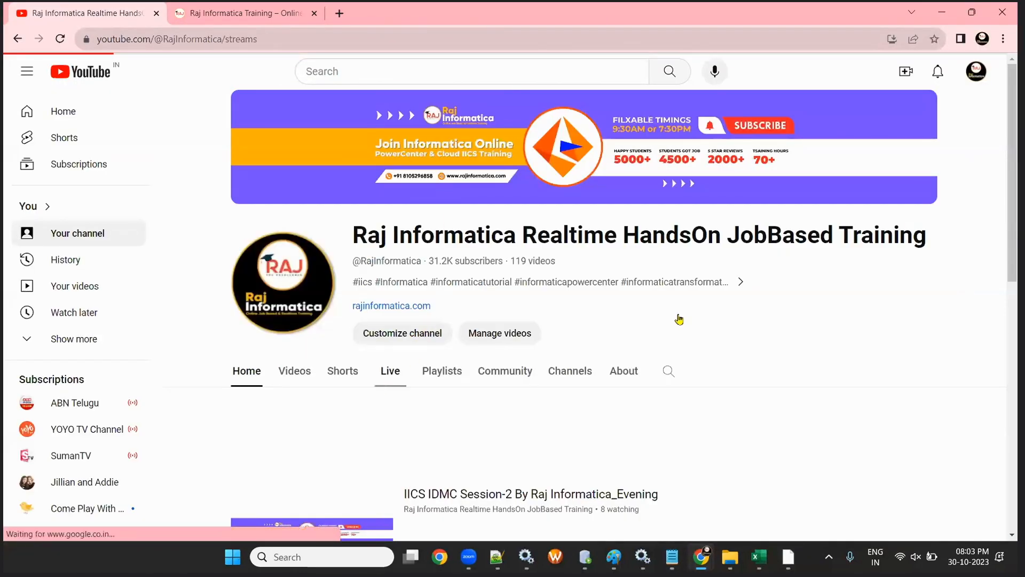
{"action": "scroll", "coordinate": [777, 318], "scroll_direction": "down", "scroll_amount": 3}
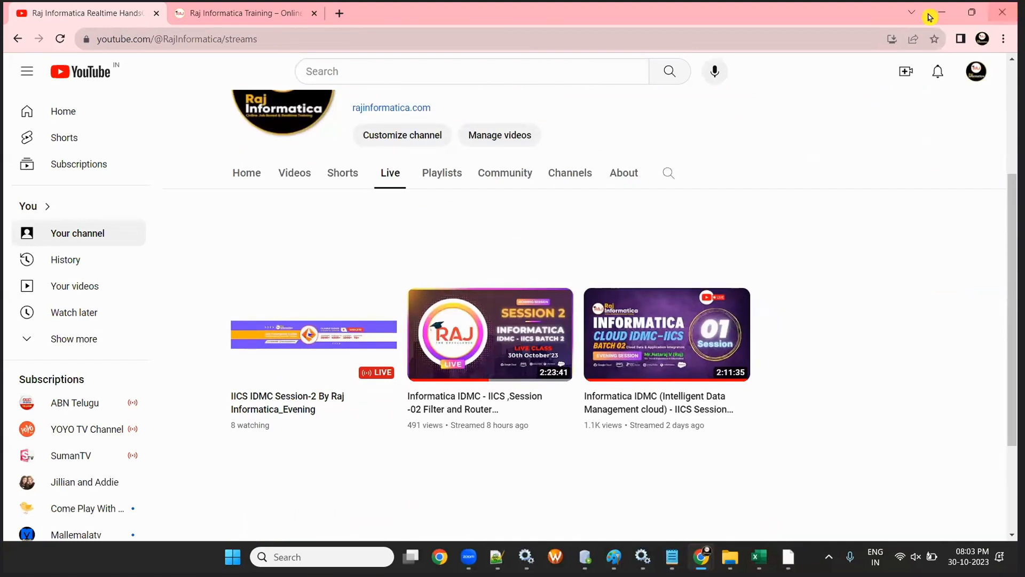
{"action": "left_click", "coordinate": [270, 409]}
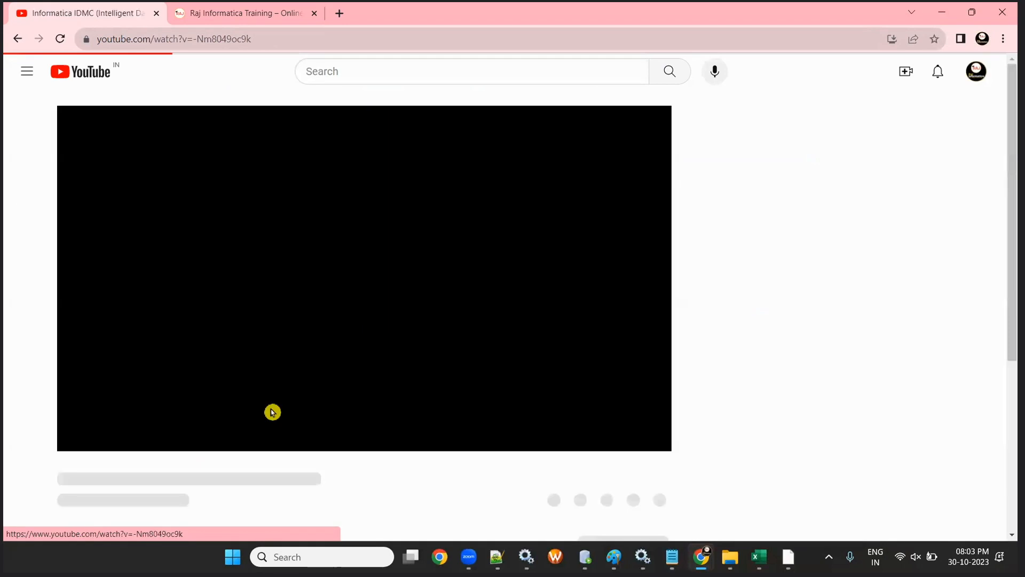
{"action": "scroll", "coordinate": [418, 470], "scroll_direction": "down", "scroll_amount": 5}
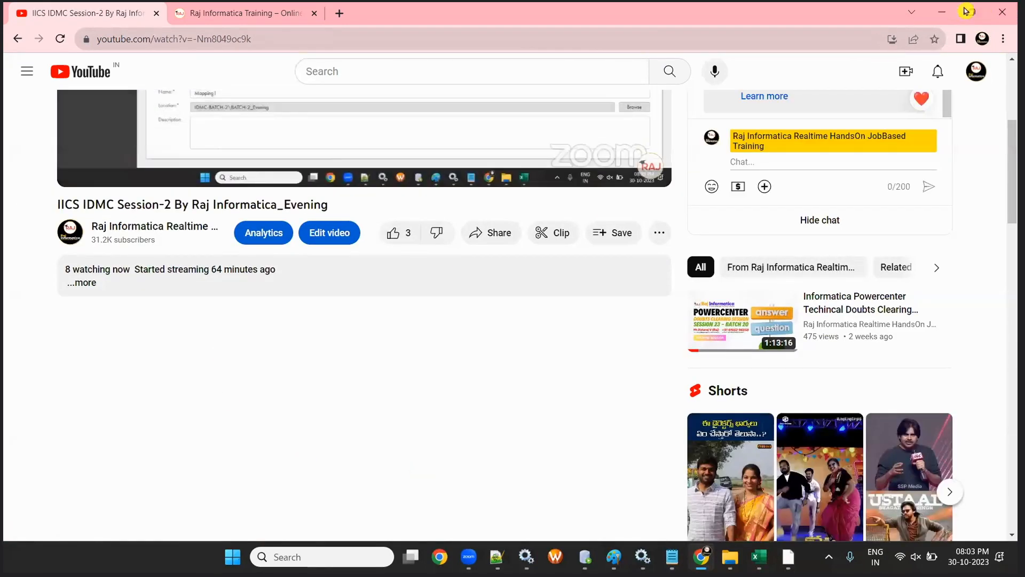
{"action": "left_click", "coordinate": [942, 12]}
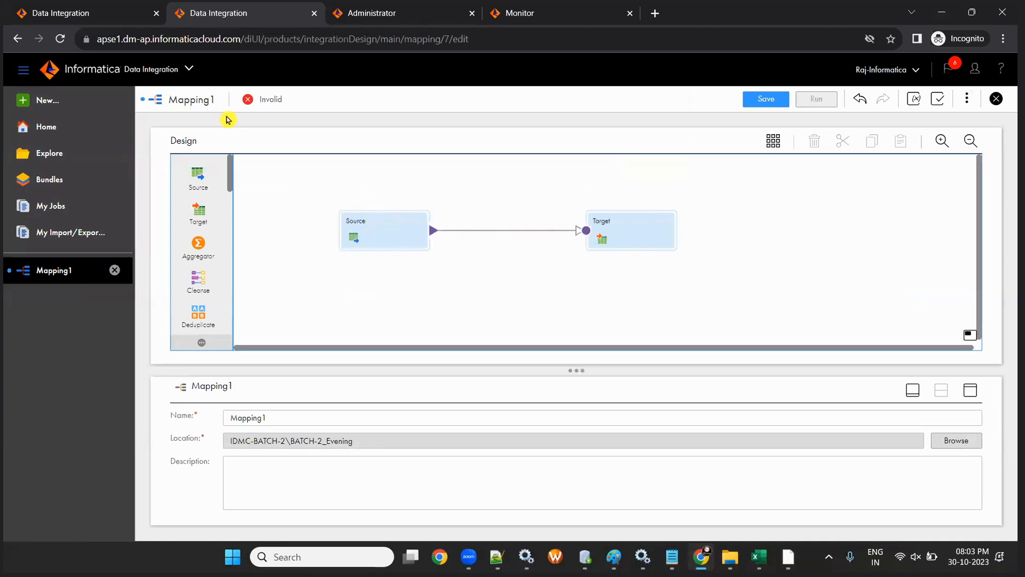
- Maximize PowerCenter Designer and log in to the RepSvc repository
{"action": "mouse_move", "coordinate": [789, 557]}
{"action": "left_click", "coordinate": [788, 480]}
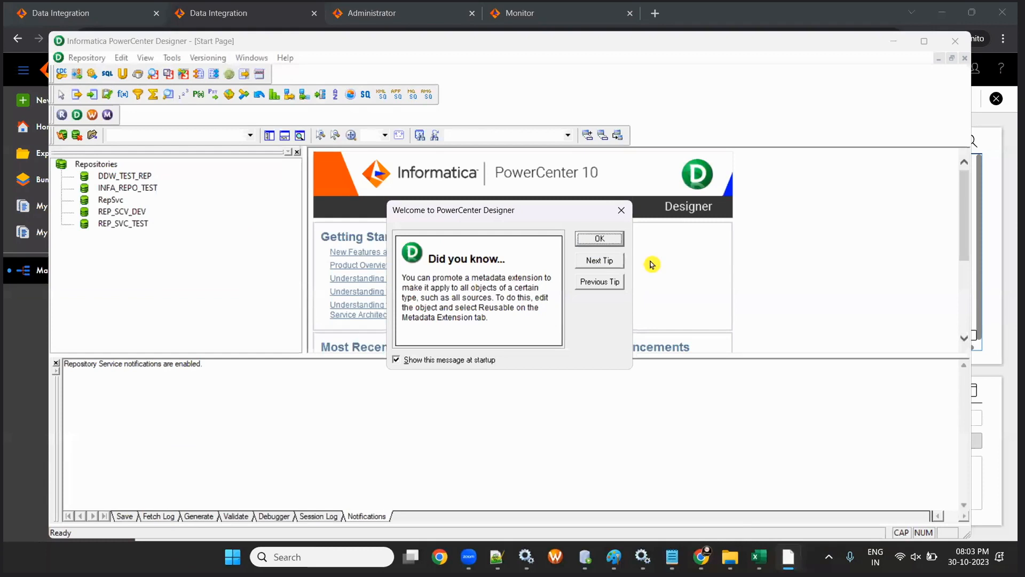
{"action": "double_click", "coordinate": [649, 41]}
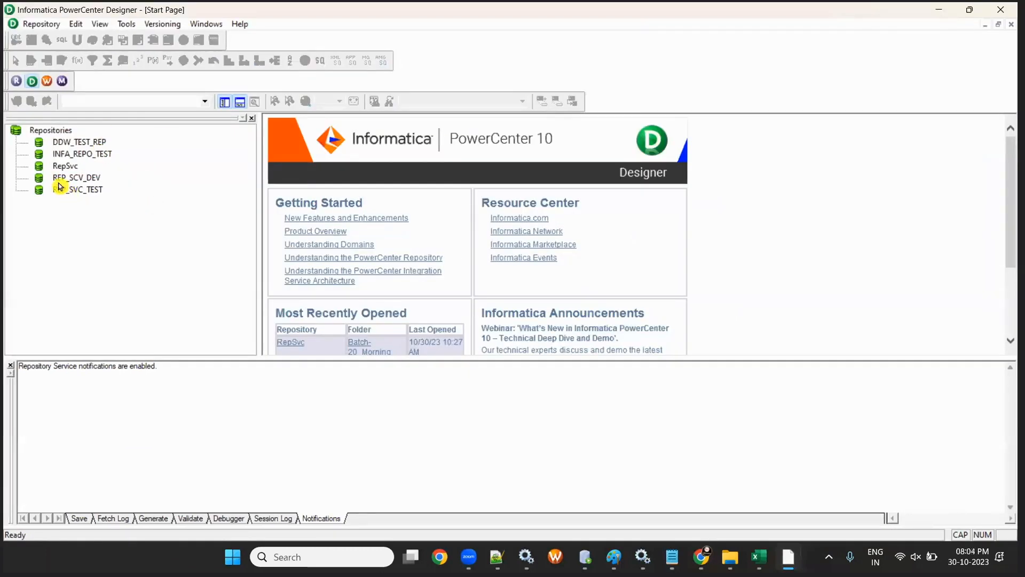
{"action": "left_click", "coordinate": [65, 165]}
{"action": "left_click", "coordinate": [17, 100]}
{"action": "left_click", "coordinate": [467, 292]}
{"action": "type", "text": "***"}
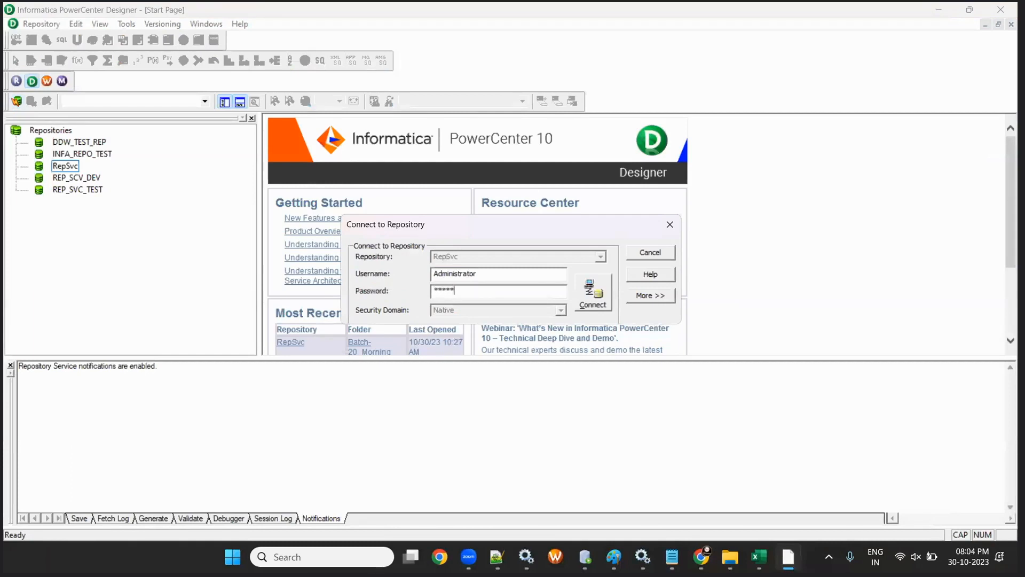
{"action": "key", "text": "Return"}
- Open the Batch-20_Evening folder and create a new mapping named m_AGENTS_TGT
{"action": "scroll", "coordinate": [119, 277], "scroll_direction": "down", "scroll_amount": 3}
{"action": "right_click", "coordinate": [109, 227]}
{"action": "left_click", "coordinate": [165, 300]}
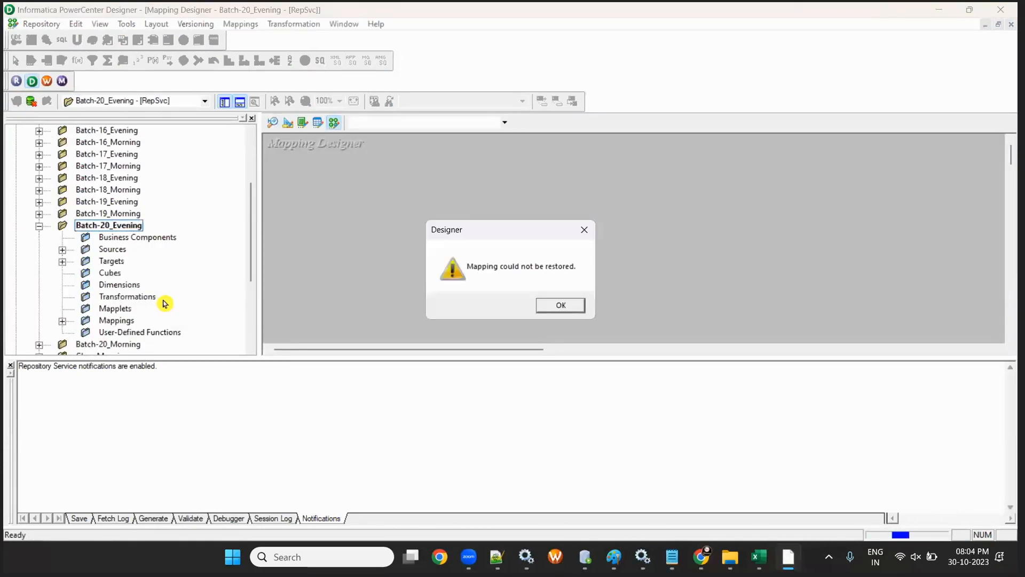
{"action": "left_click", "coordinate": [565, 309]}
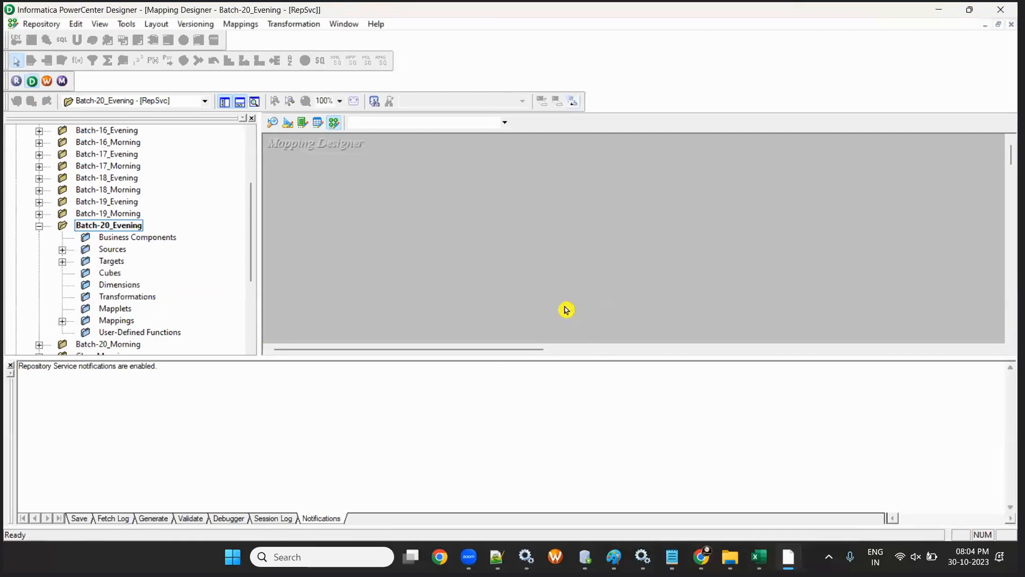
{"action": "left_click", "coordinate": [239, 26]}
{"action": "type", "text": "m_AGENTS"}
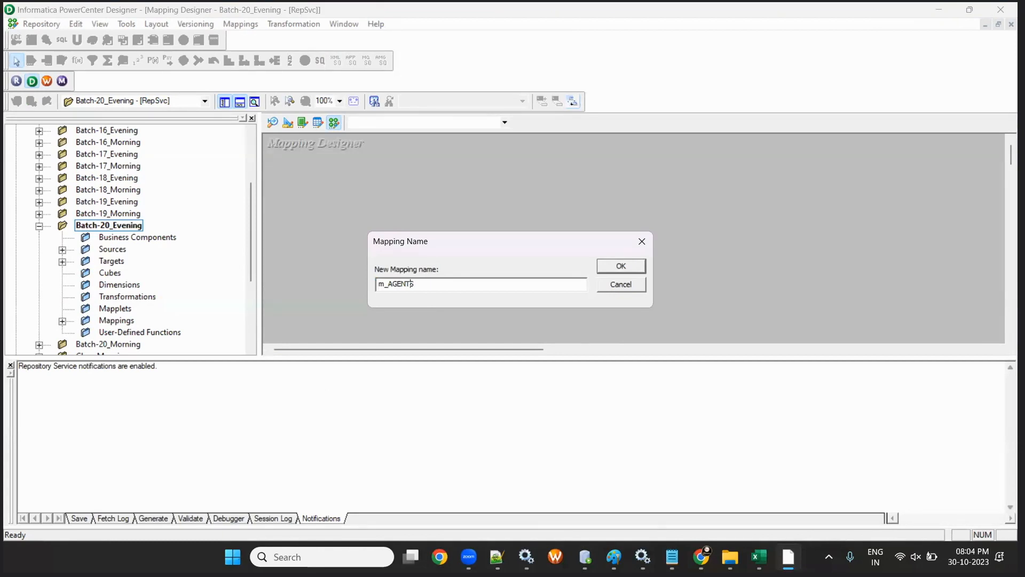
{"action": "type", "text": "_TGT"}
{"action": "key", "text": "Return"}
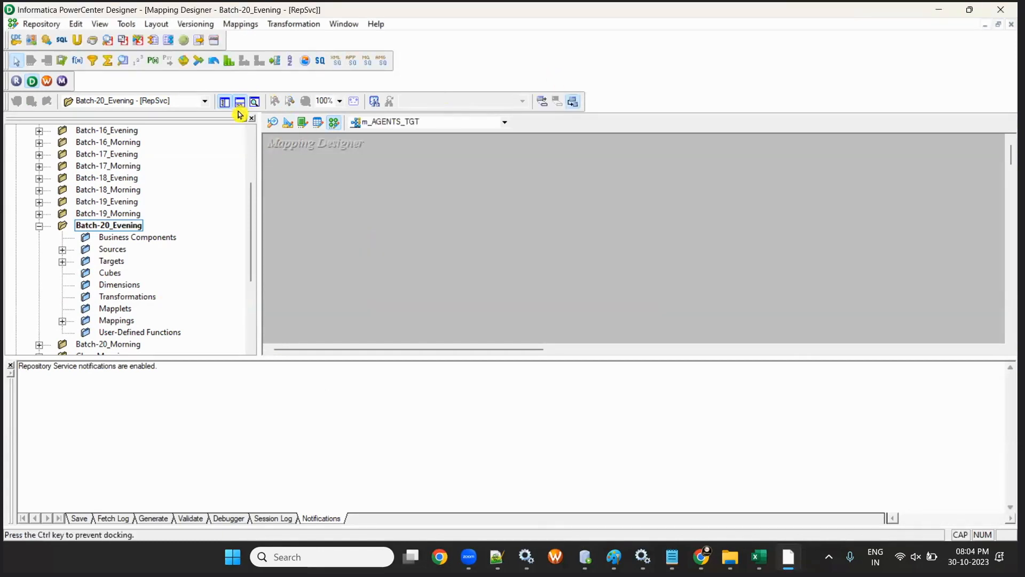
- Search the Batch-20_Evening source groups for the AGENTS table, then collapse that folder
{"action": "left_click", "coordinate": [63, 250]}
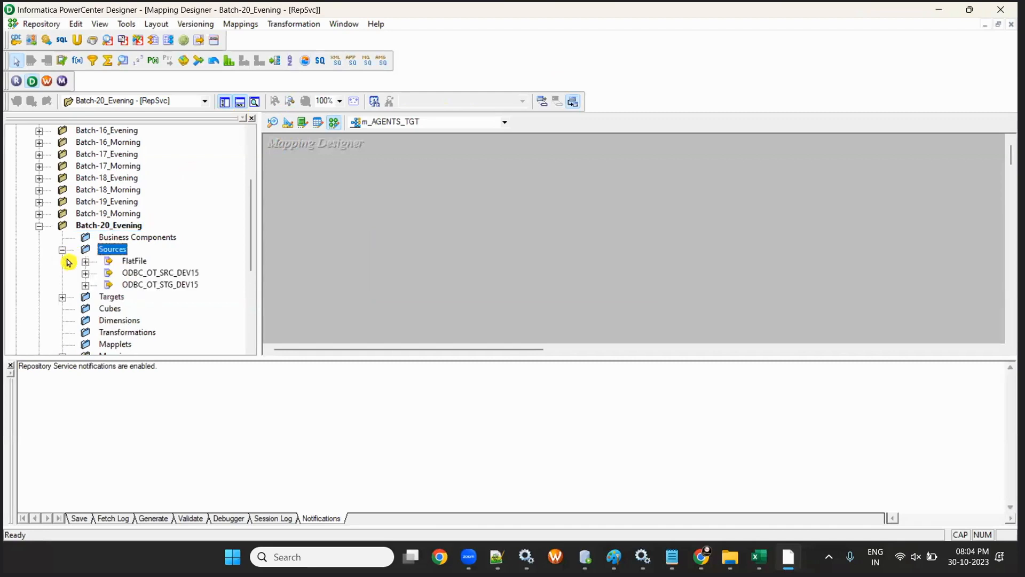
{"action": "left_click", "coordinate": [84, 285]}
{"action": "left_click", "coordinate": [85, 272]}
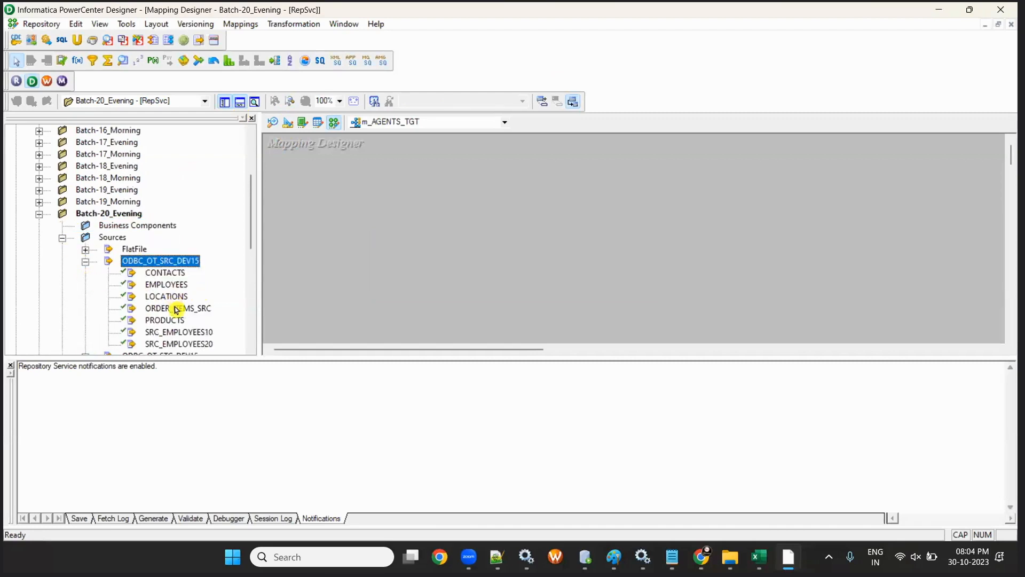
{"action": "left_click", "coordinate": [163, 272]}
{"action": "scroll", "coordinate": [170, 283], "scroll_direction": "down", "scroll_amount": 2}
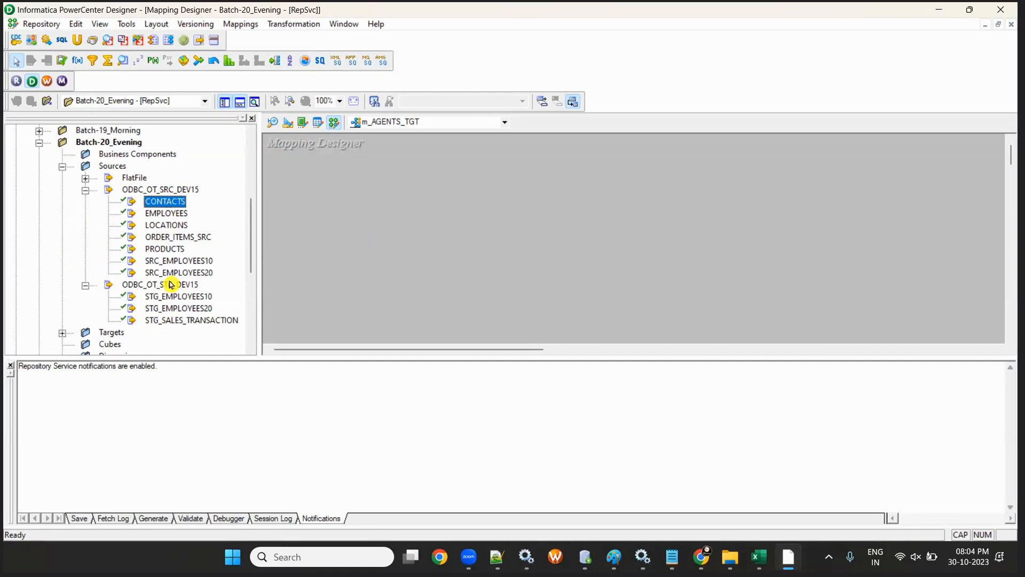
{"action": "left_click", "coordinate": [107, 142]}
{"action": "scroll", "coordinate": [106, 153], "scroll_direction": "up", "scroll_amount": 2}
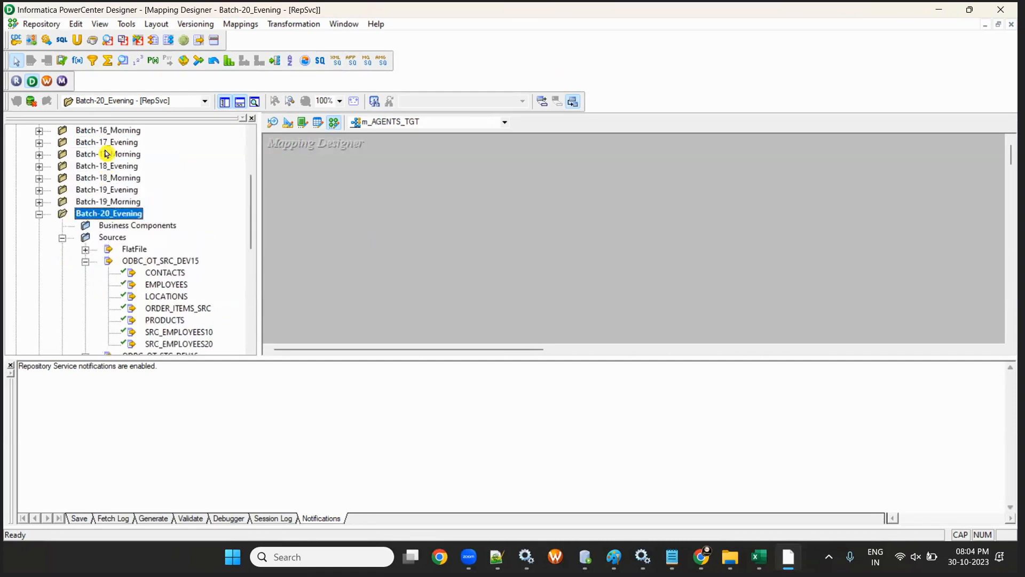
{"action": "left_click", "coordinate": [39, 213]}
- Open Batch-20_Morning and add the AGENTS source and AGENTS_TGT target to the mapping
{"action": "right_click", "coordinate": [124, 226]}
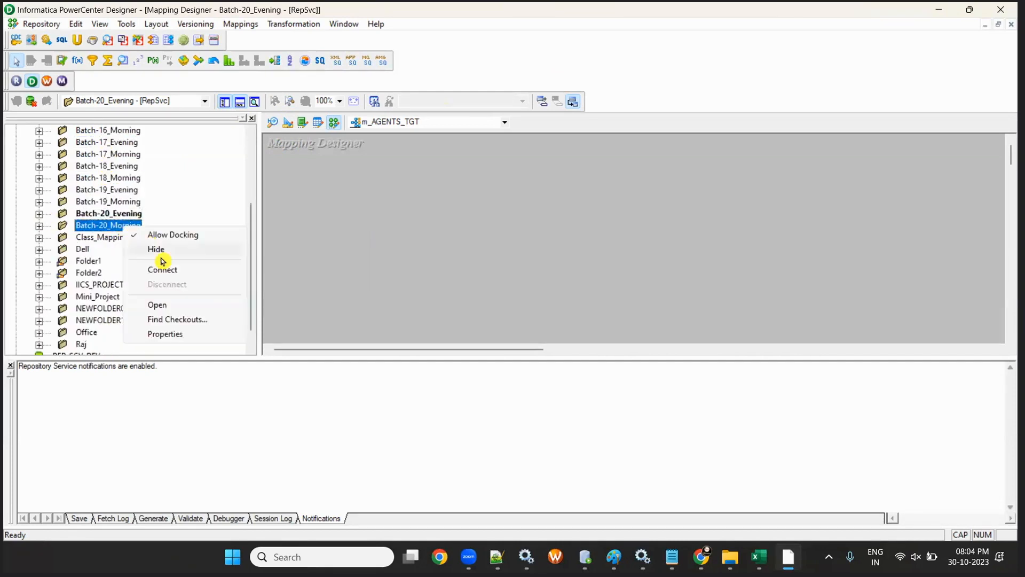
{"action": "left_click", "coordinate": [173, 303]}
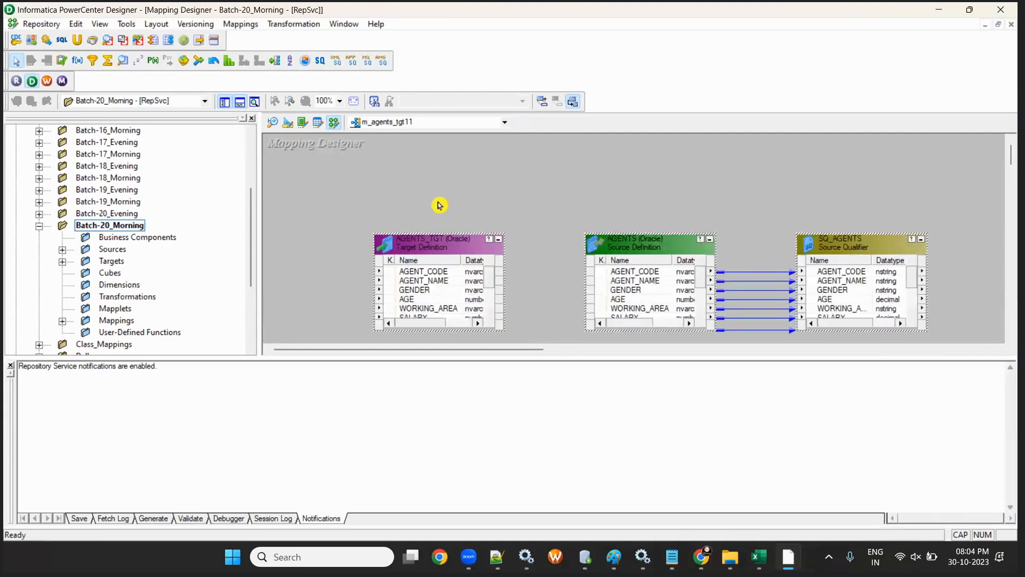
{"action": "left_click", "coordinate": [63, 249]}
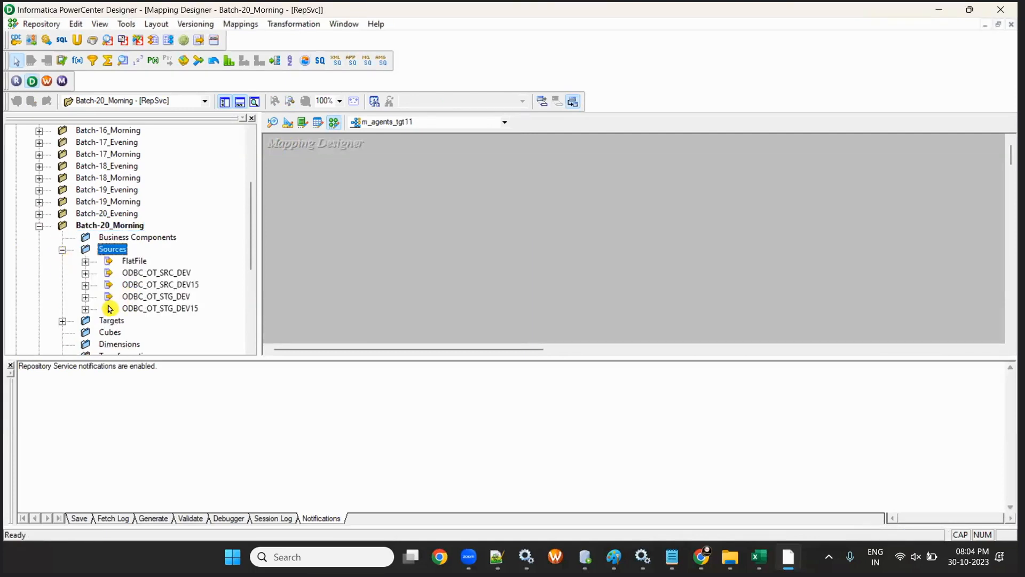
{"action": "left_click", "coordinate": [86, 297]}
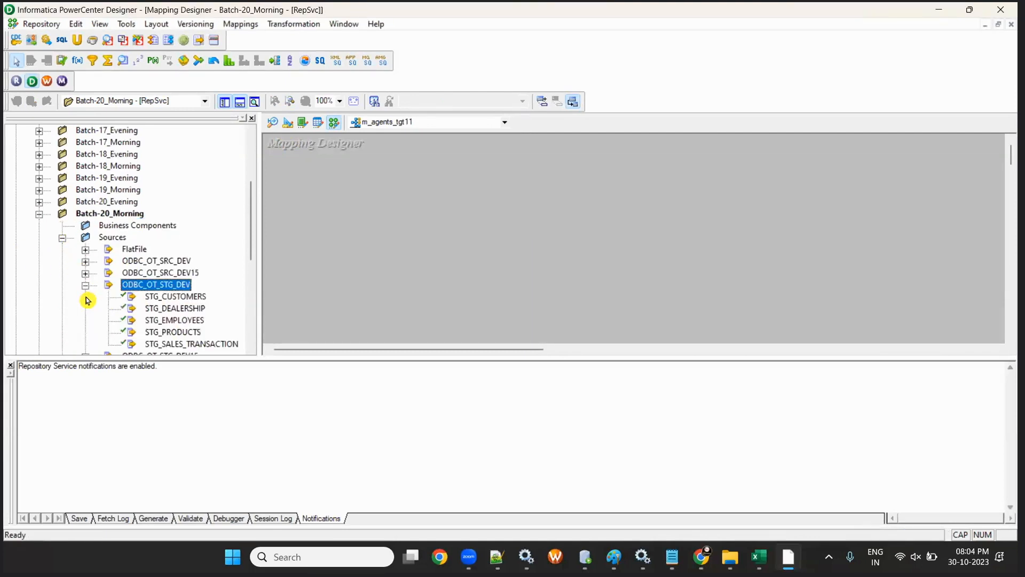
{"action": "left_click", "coordinate": [86, 265]}
{"action": "left_click", "coordinate": [85, 265]}
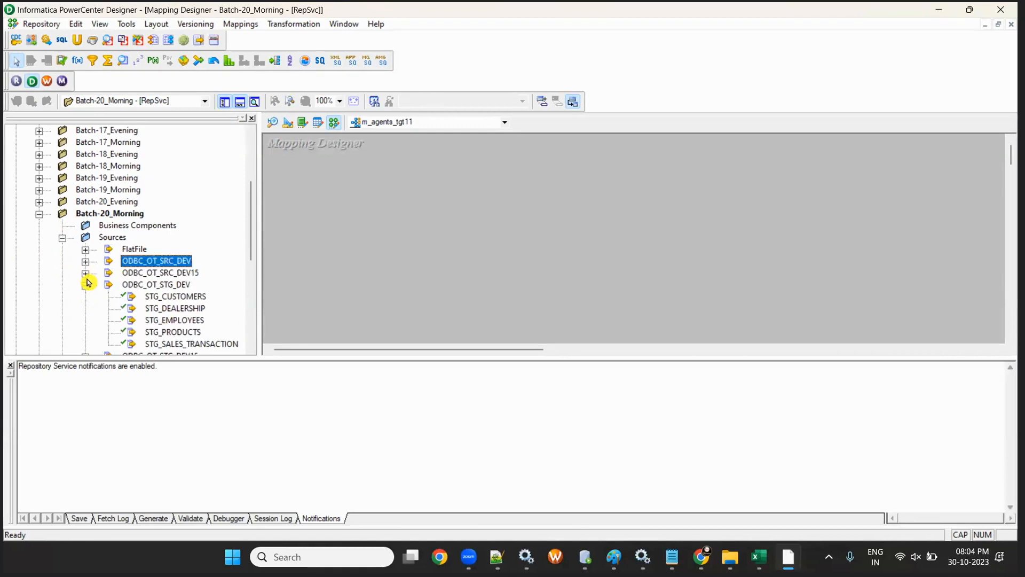
{"action": "left_click", "coordinate": [85, 273]}
{"action": "left_click_drag", "start_coordinate": [164, 151], "coordinate": [321, 210]}
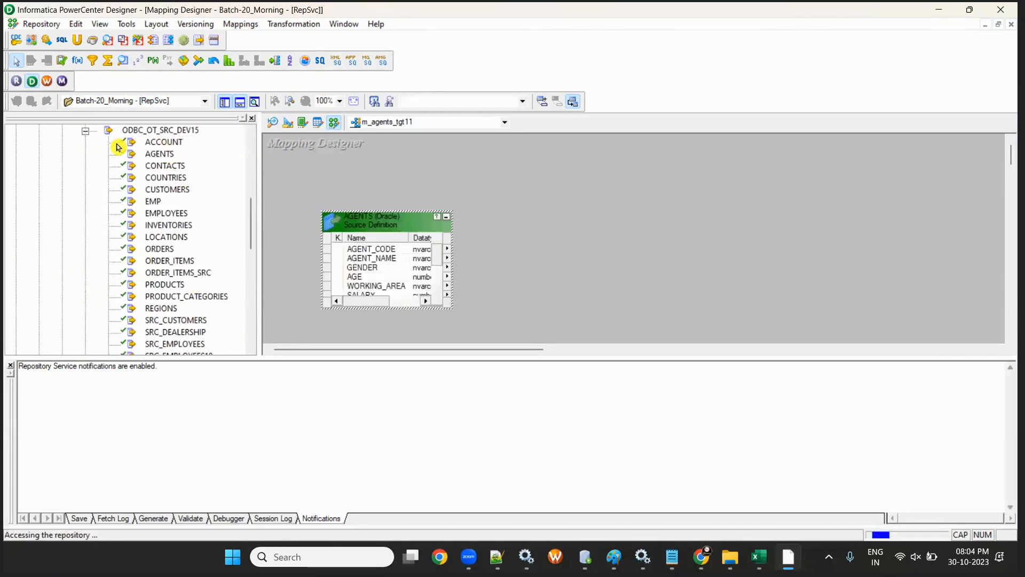
{"action": "left_click", "coordinate": [86, 130]}
{"action": "left_click", "coordinate": [60, 225]}
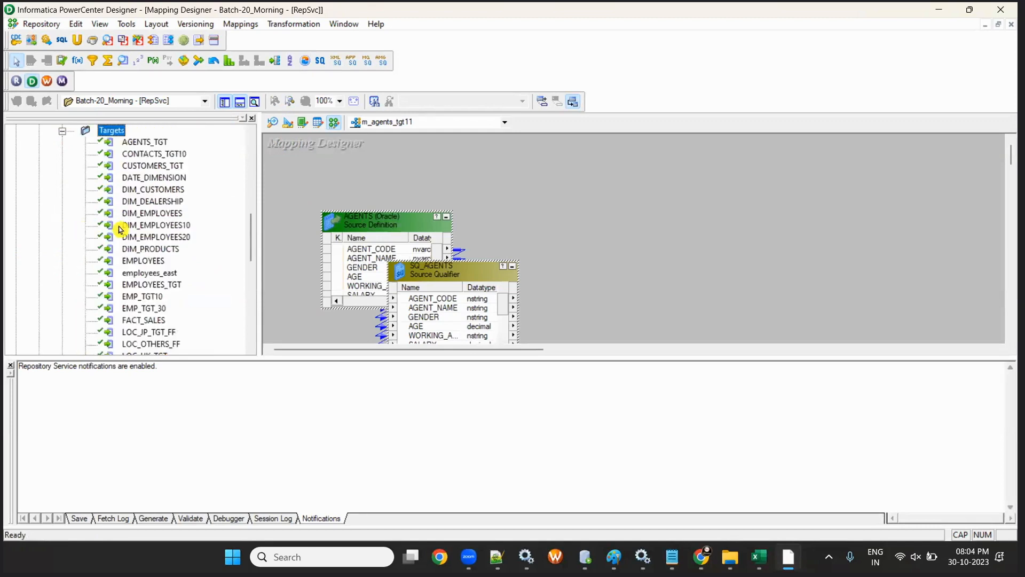
{"action": "left_click_drag", "start_coordinate": [152, 144], "coordinate": [643, 265]}
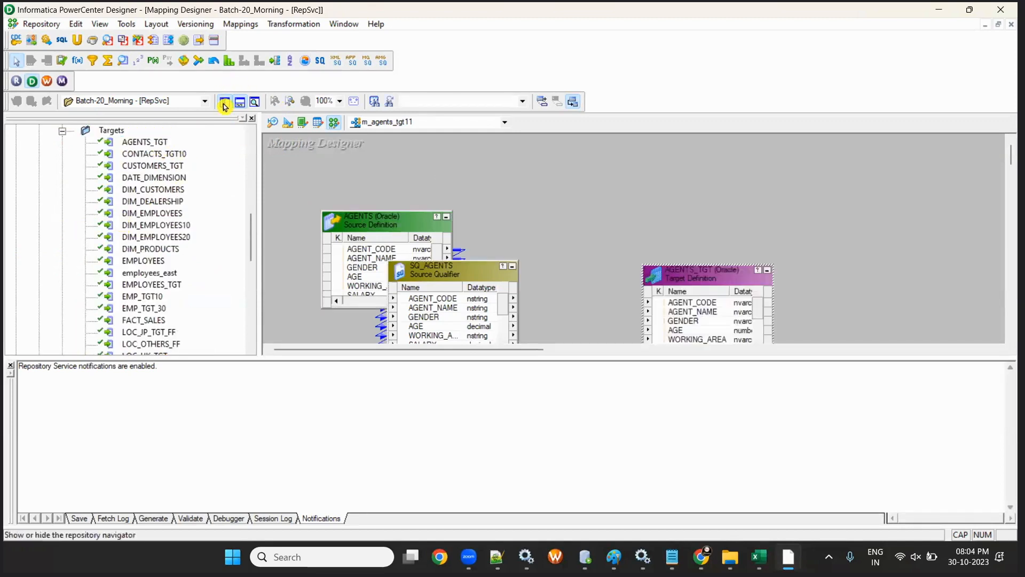
- Hide the navigator and output window, then lay out AGENTS, SQ_AGENTS and AGENTS_TGT
{"action": "left_click", "coordinate": [224, 105]}
{"action": "left_click_drag", "start_coordinate": [165, 222], "coordinate": [81, 225]}
{"action": "left_click_drag", "start_coordinate": [208, 270], "coordinate": [299, 255]}
{"action": "left_click_drag", "start_coordinate": [445, 275], "coordinate": [766, 213]}
{"action": "left_click", "coordinate": [239, 102]}
{"action": "left_click_drag", "start_coordinate": [91, 229], "coordinate": [165, 242]}
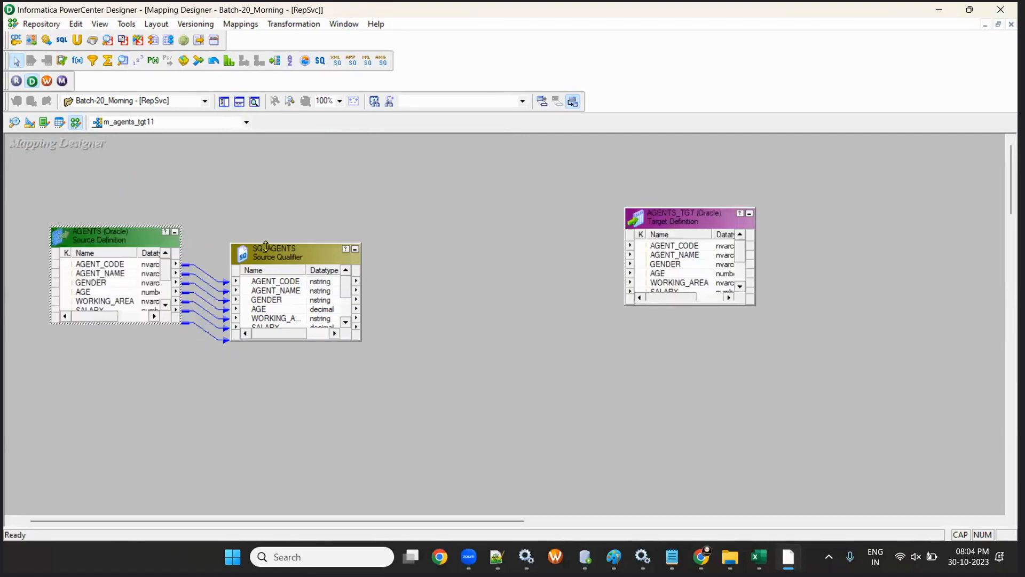
{"action": "left_click_drag", "start_coordinate": [266, 246], "coordinate": [267, 238]}
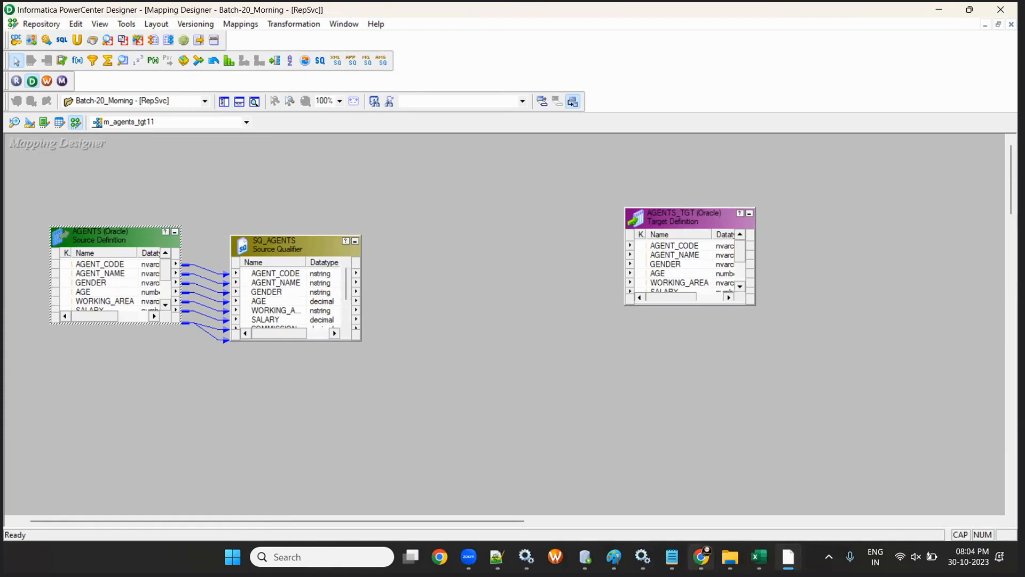
{"action": "left_click", "coordinate": [774, 488]}
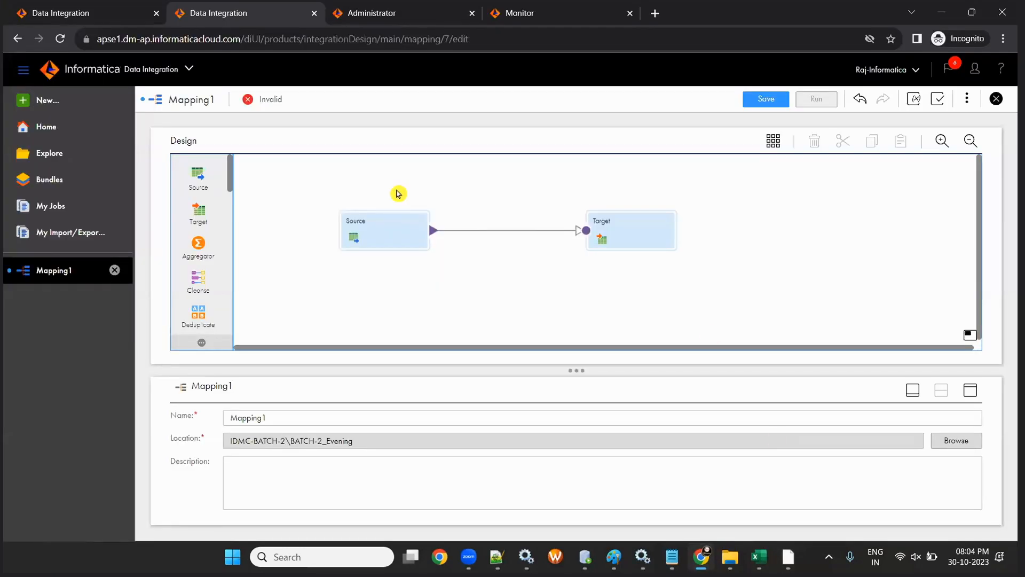
- Shift the Source and Target shapes up-left together, then resize and toggle the properties panel
{"action": "left_click_drag", "start_coordinate": [410, 180], "coordinate": [777, 308]}
{"action": "left_click_drag", "start_coordinate": [383, 237], "coordinate": [365, 212]}
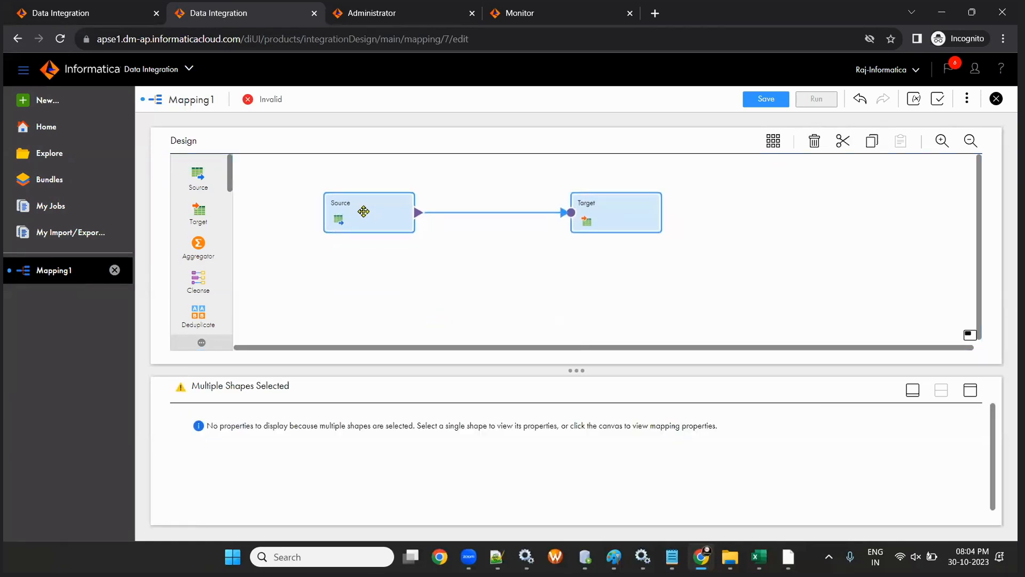
{"action": "left_click", "coordinate": [638, 263]}
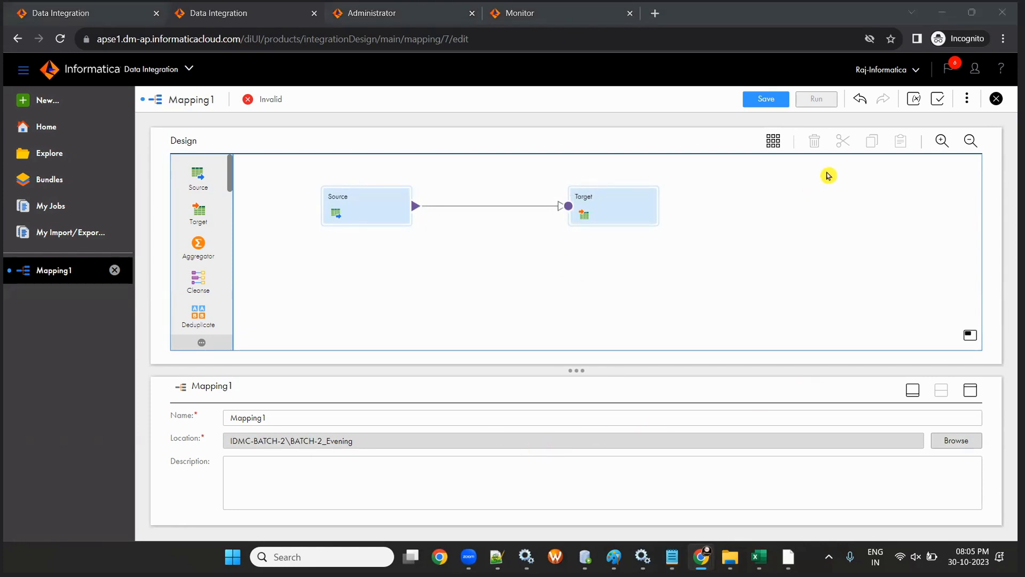
{"action": "left_click_drag", "start_coordinate": [573, 369], "coordinate": [567, 319]}
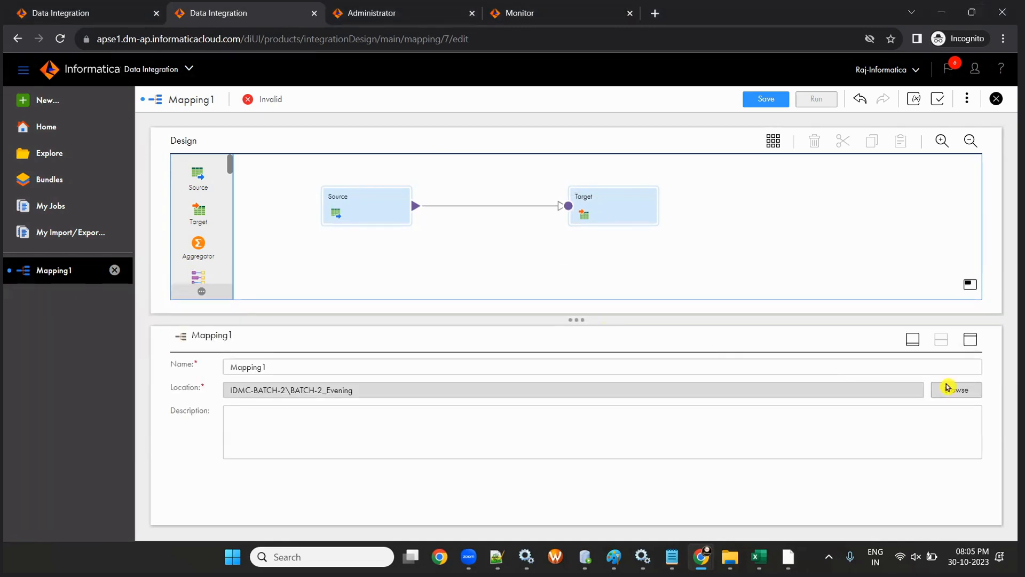
{"action": "left_click", "coordinate": [912, 342]}
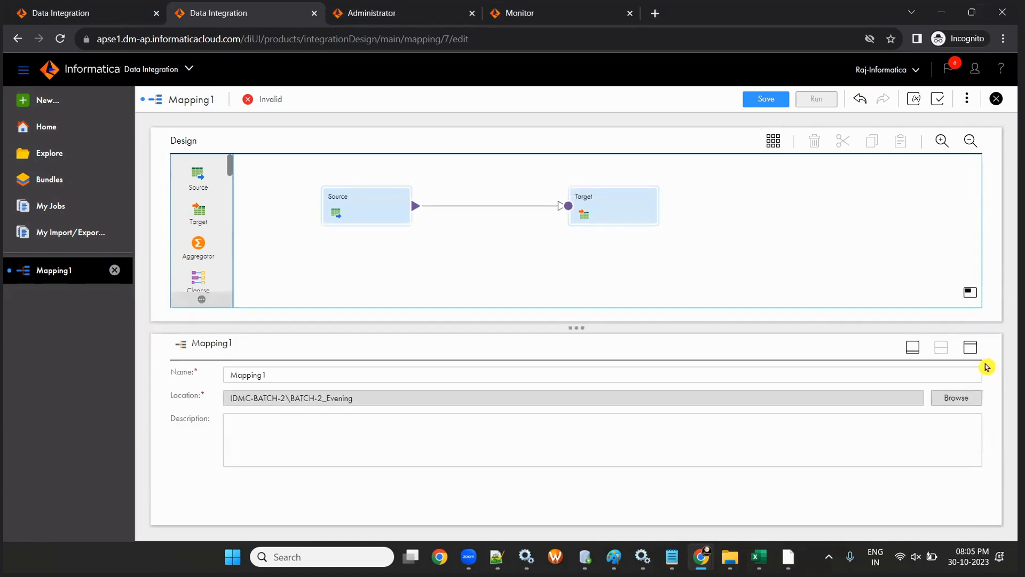
{"action": "left_click", "coordinate": [971, 351]}
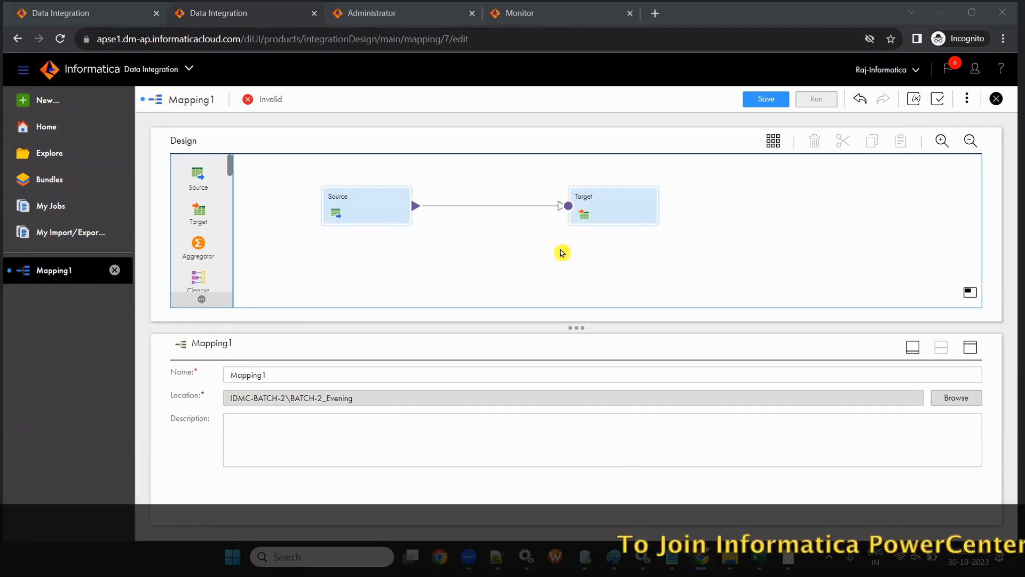
{"action": "left_click", "coordinate": [538, 79]}
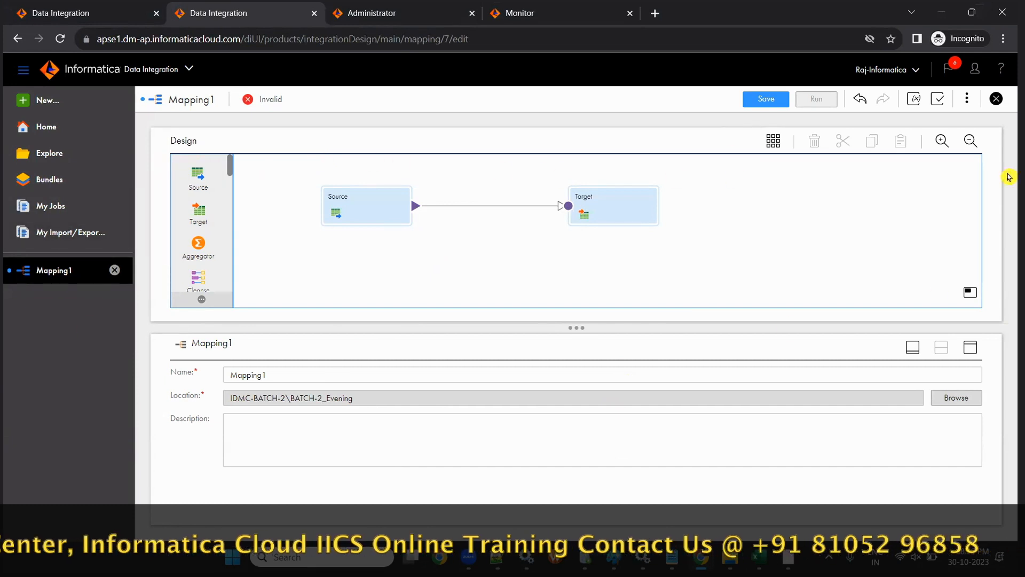
- Rename the mapping from Mapping1 to m_AGENTS_TGT and save it
{"action": "left_click", "coordinate": [278, 372]}
{"action": "key", "text": "BackSpace"}
{"action": "key", "text": "BackSpace"}
{"action": "key", "text": "BackSpace"}
{"action": "key", "text": "BackSpace"}
{"action": "key", "text": "BackSpace"}
{"action": "key", "text": "BackSpace"}
{"action": "key", "text": "BackSpace"}
{"action": "key", "text": "BackSpace"}
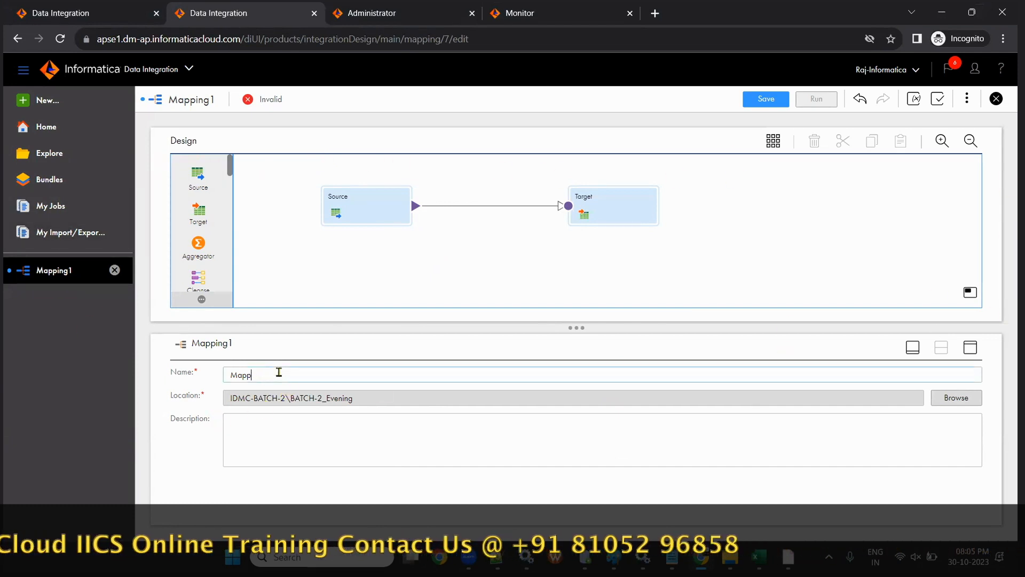
{"action": "type", "text": "m"}
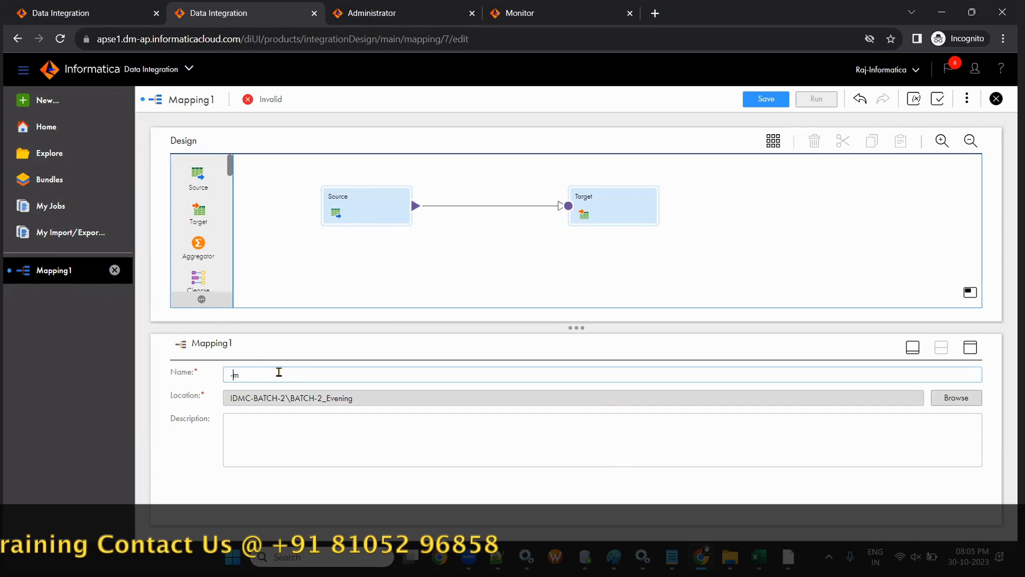
{"action": "type", "text": "_S"}
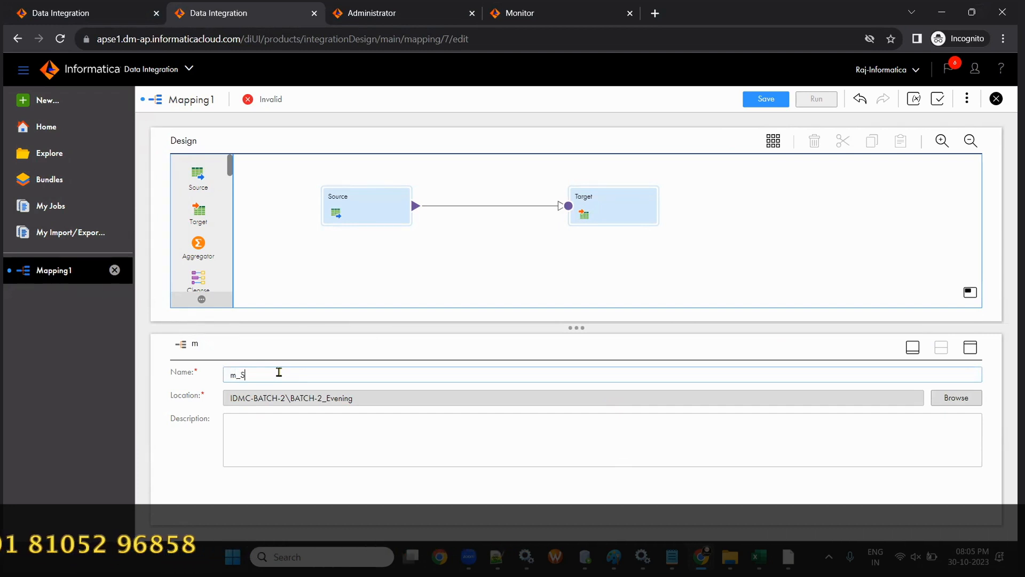
{"action": "key", "text": "BackSpace"}
{"action": "type", "text": "AGENTS_TG"}
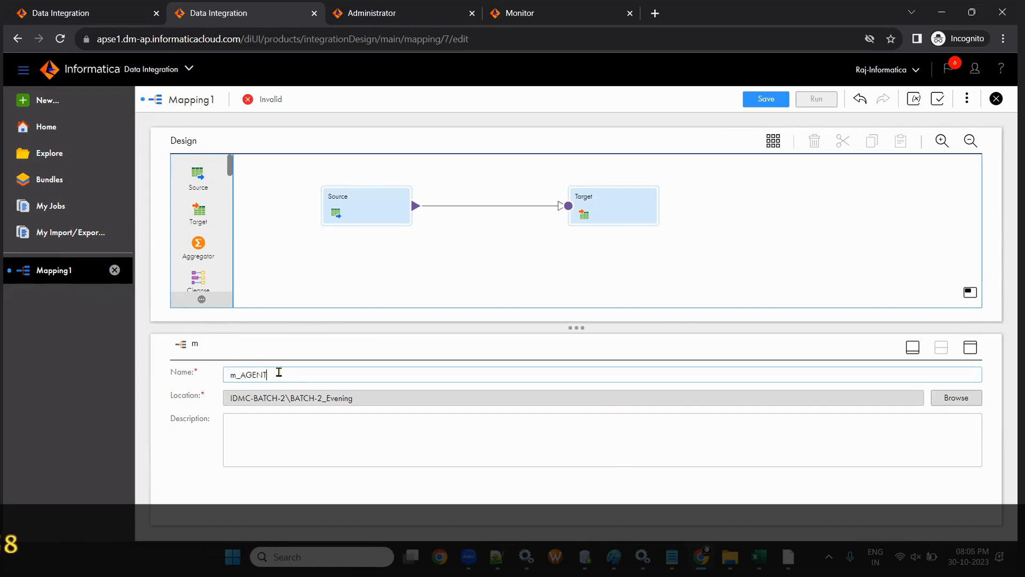
{"action": "key", "text": "Left"}
{"action": "key", "text": "Left"}
{"action": "key", "text": "Left"}
{"action": "key", "text": "Left"}
{"action": "key", "text": "Left"}
{"action": "key", "text": "Left"}
{"action": "key", "text": "Left"}
{"action": "key", "text": "Left"}
{"action": "key", "text": "Left"}
{"action": "key", "text": "Tab"}
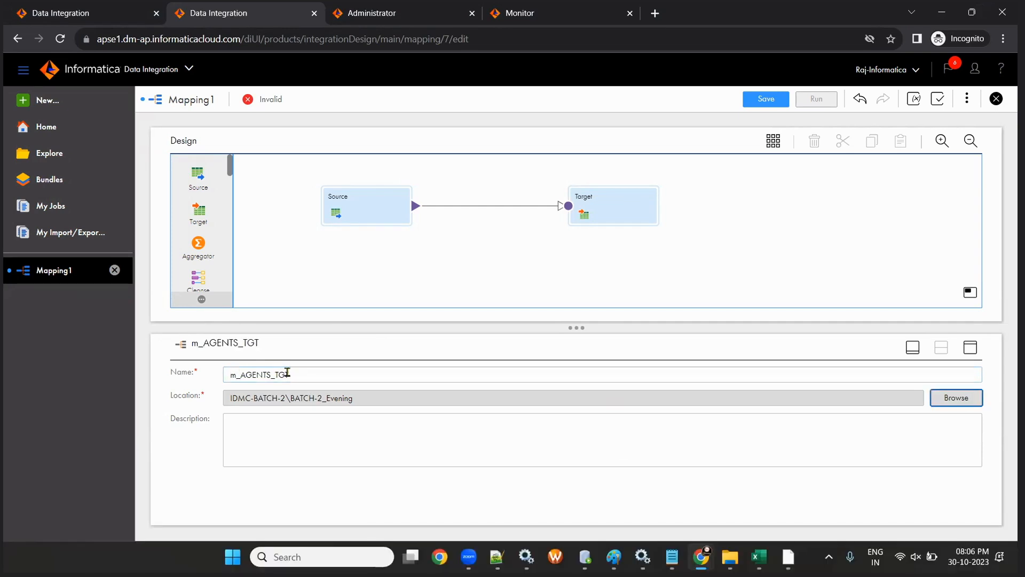
{"action": "left_click", "coordinate": [754, 99]}
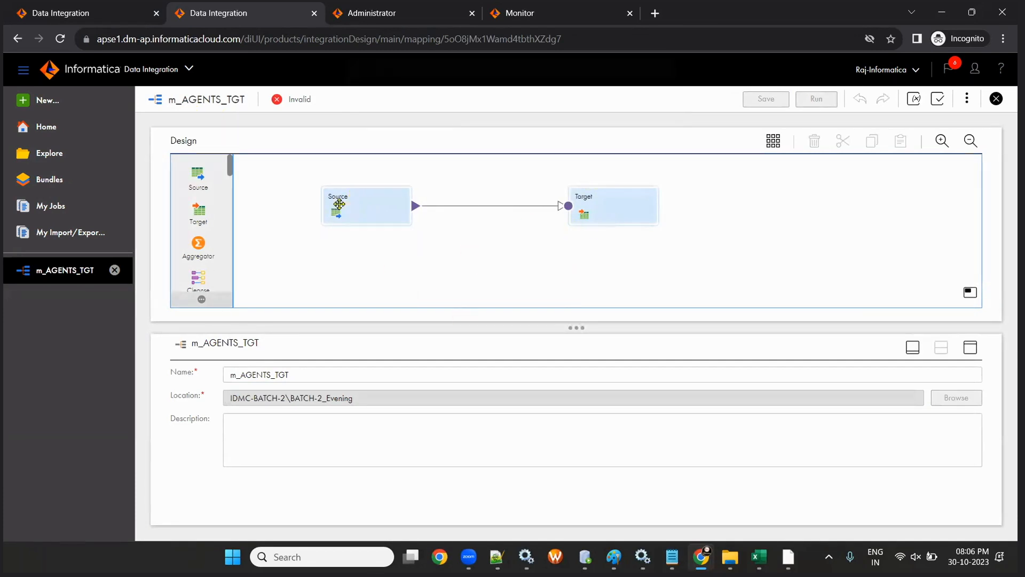
- Spread the Source and Target transformations apart on the canvas
{"action": "left_click_drag", "start_coordinate": [339, 204], "coordinate": [296, 189]}
{"action": "left_click_drag", "start_coordinate": [609, 208], "coordinate": [675, 188]}
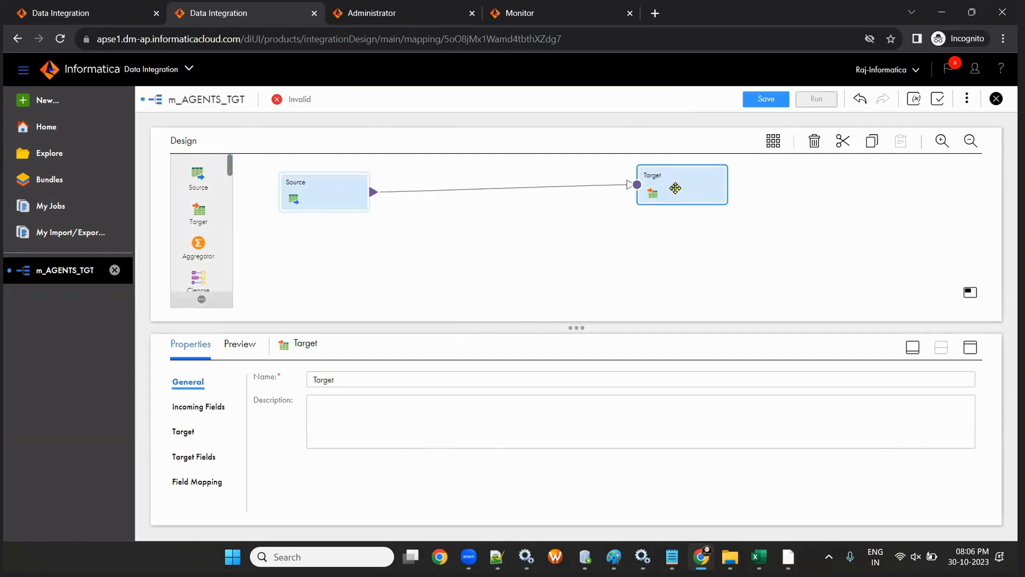
{"action": "left_click_drag", "start_coordinate": [321, 198], "coordinate": [366, 209]}
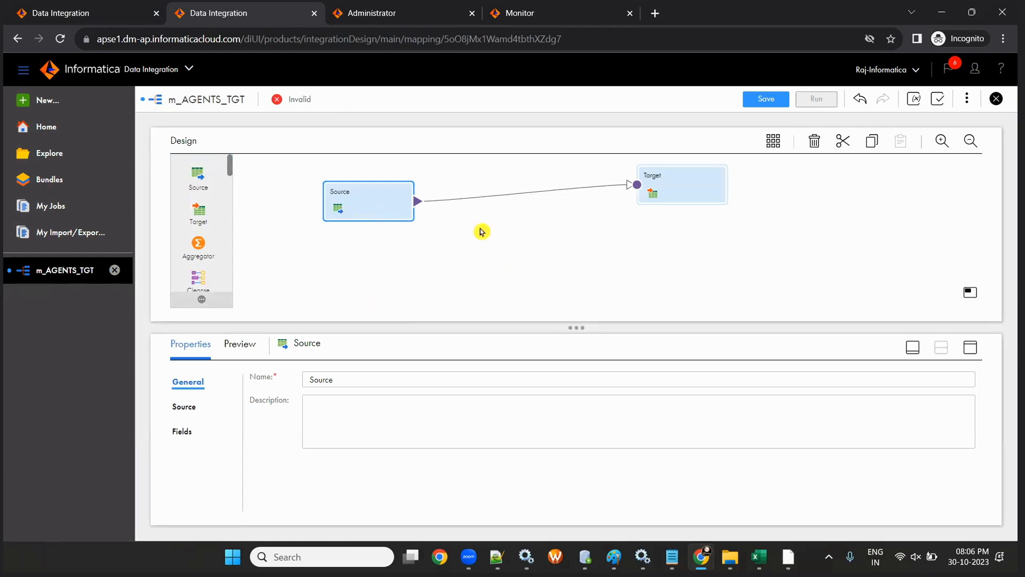
{"action": "left_click_drag", "start_coordinate": [393, 208], "coordinate": [393, 206]}
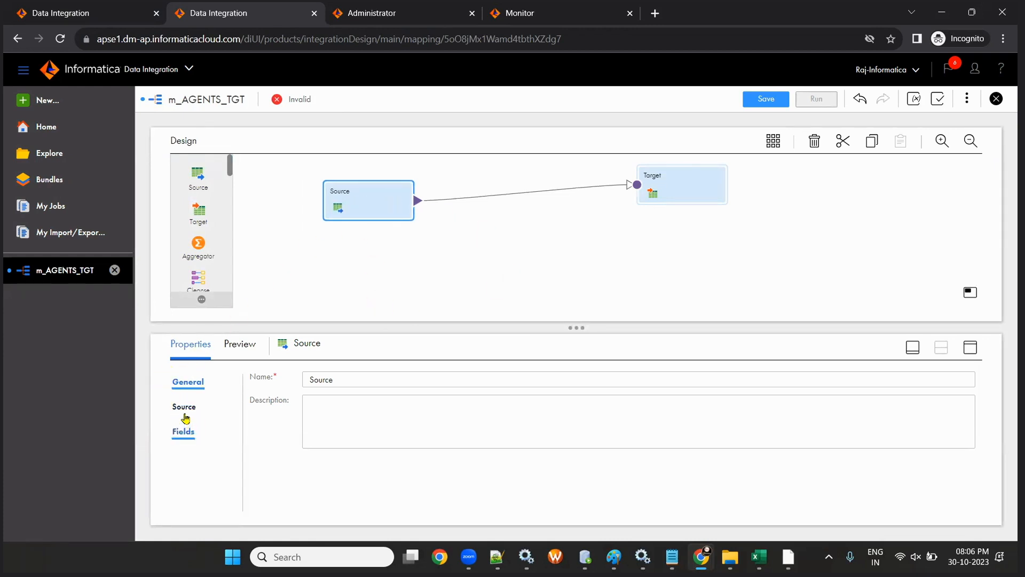
- Rename the source transformation to AGENTS, copying the name from the spreadsheet
{"action": "left_click", "coordinate": [377, 375]}
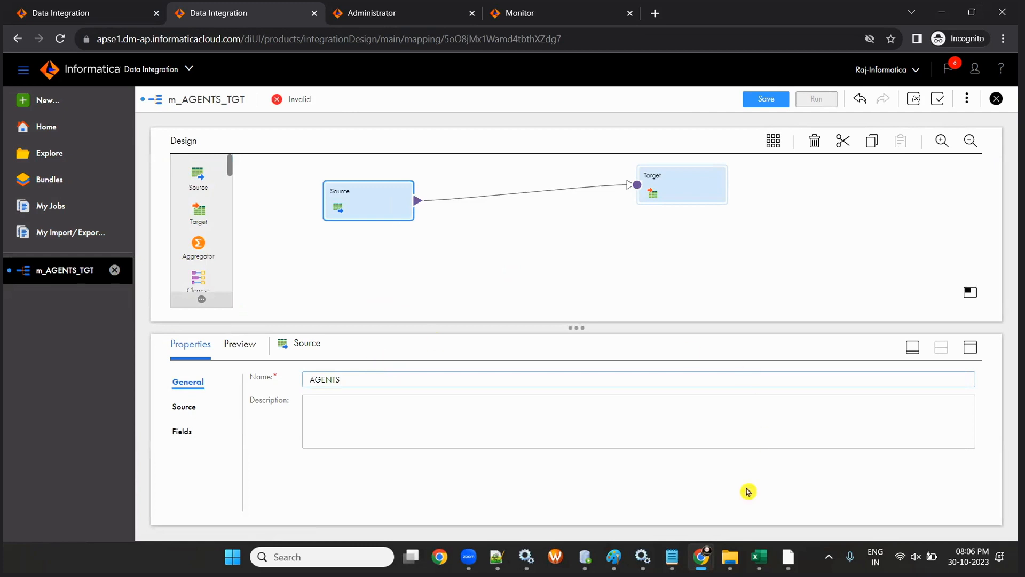
{"action": "left_click", "coordinate": [759, 557]}
{"action": "left_click", "coordinate": [139, 232]}
{"action": "key", "text": "ctrl+c"}
{"action": "key", "text": "alt+Tab"}
{"action": "key", "text": "ctrl+v"}
{"action": "left_click", "coordinate": [369, 412]}
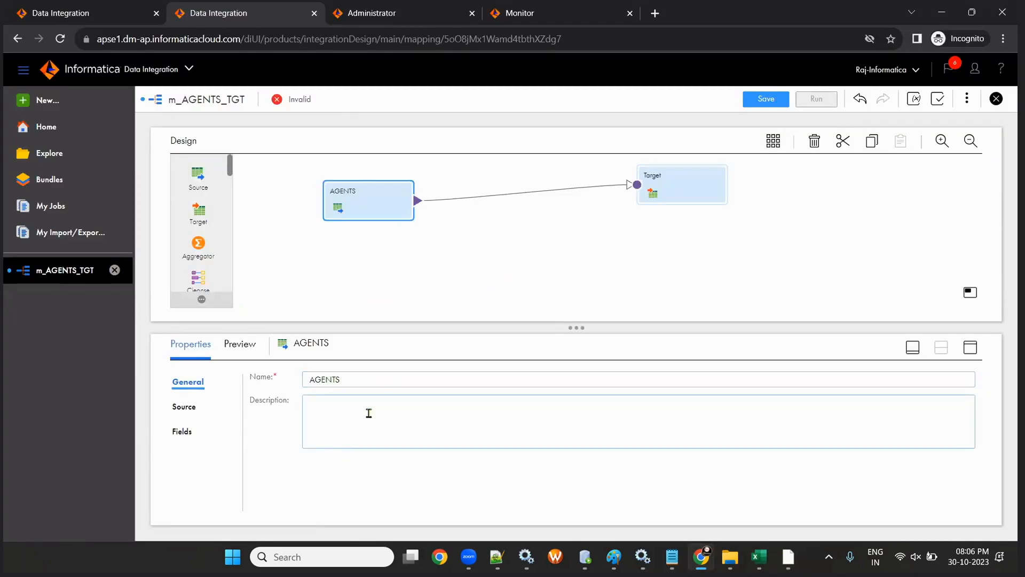
- Make the source read the AGENTS table as a single object through conn_OT_SRC_DEV1
{"action": "left_click", "coordinate": [170, 410]}
{"action": "left_click", "coordinate": [176, 407]}
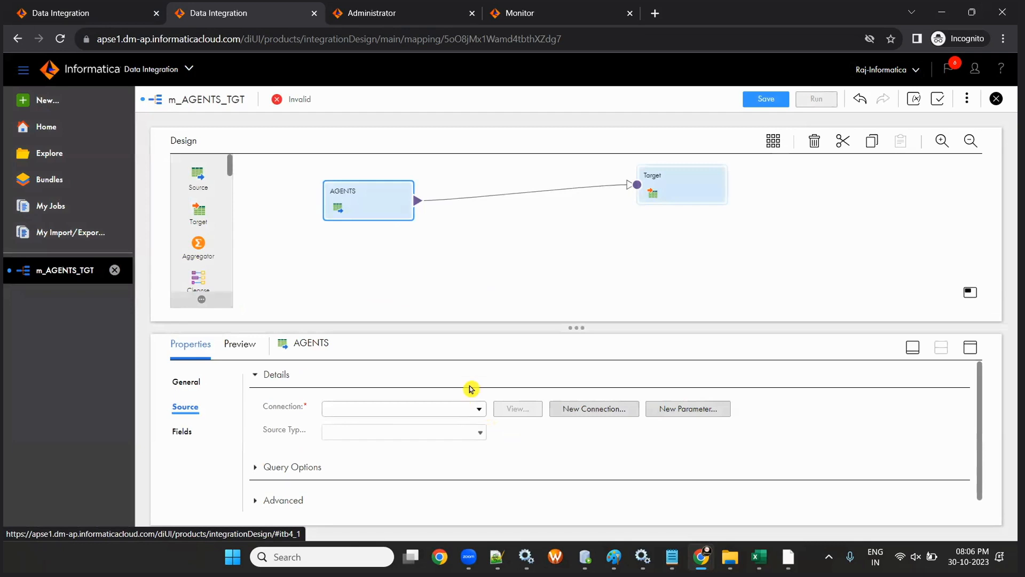
{"action": "left_click", "coordinate": [478, 410]}
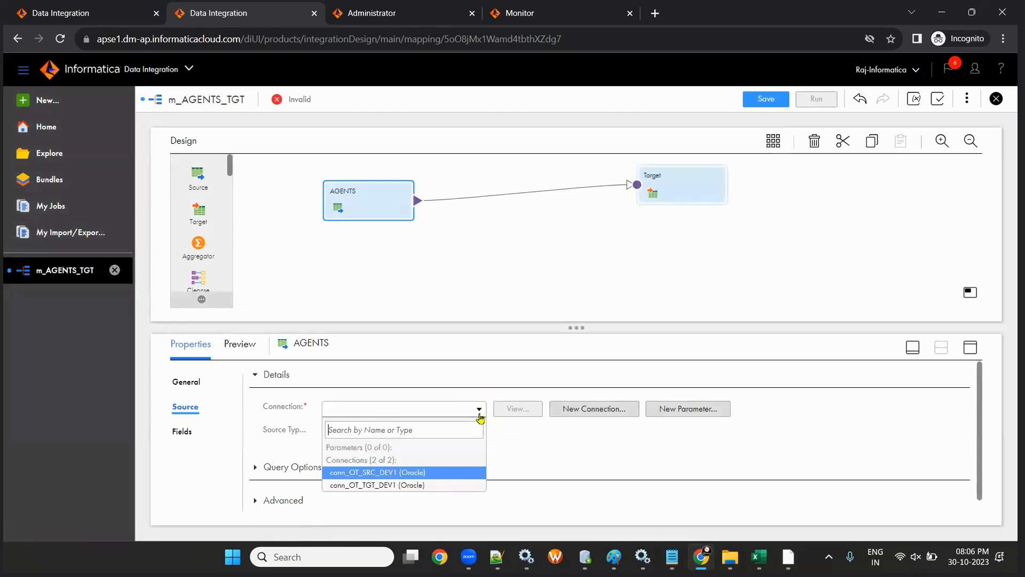
{"action": "left_click", "coordinate": [418, 472]}
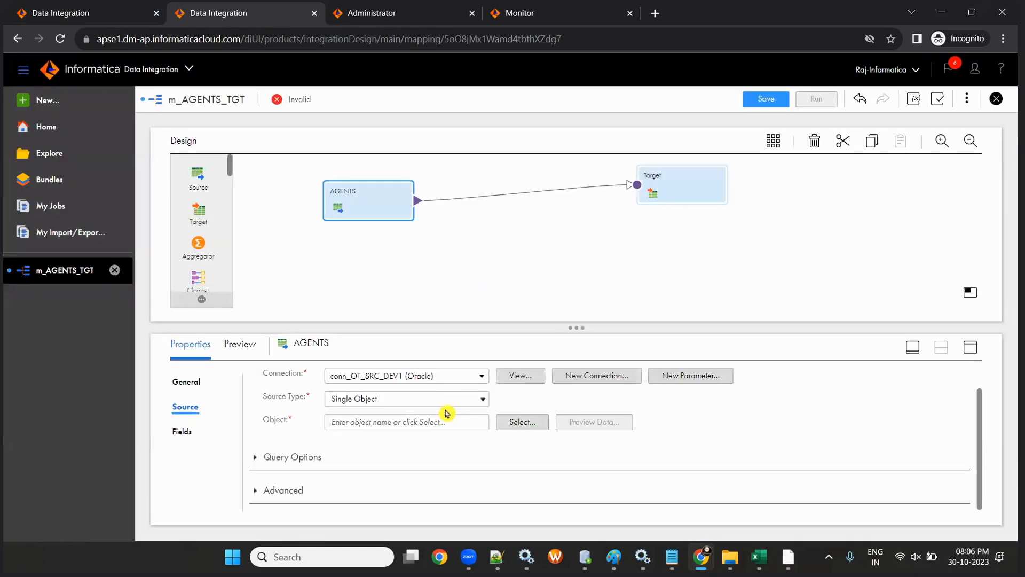
{"action": "left_click", "coordinate": [444, 402]}
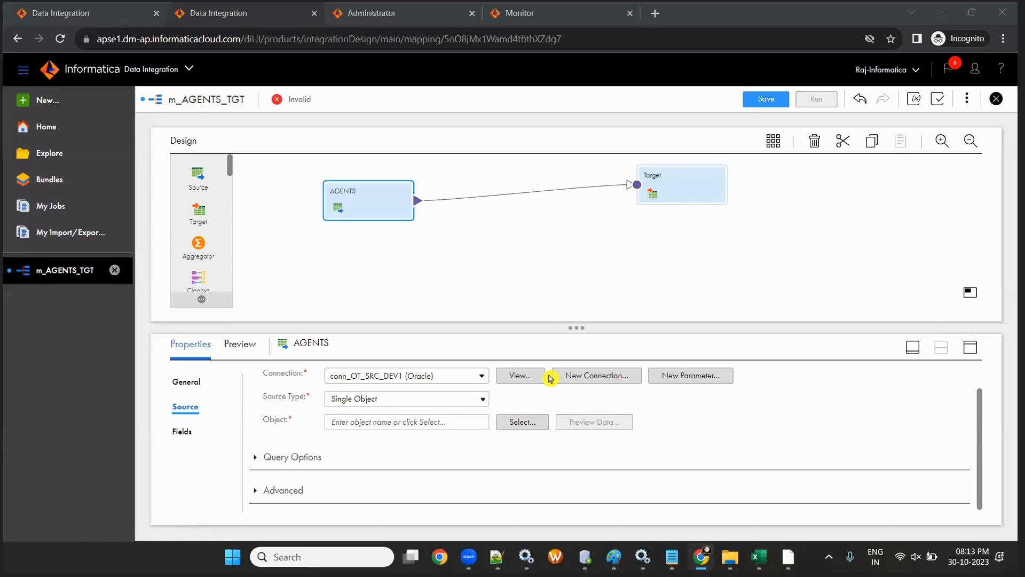
{"action": "left_click", "coordinate": [350, 210]}
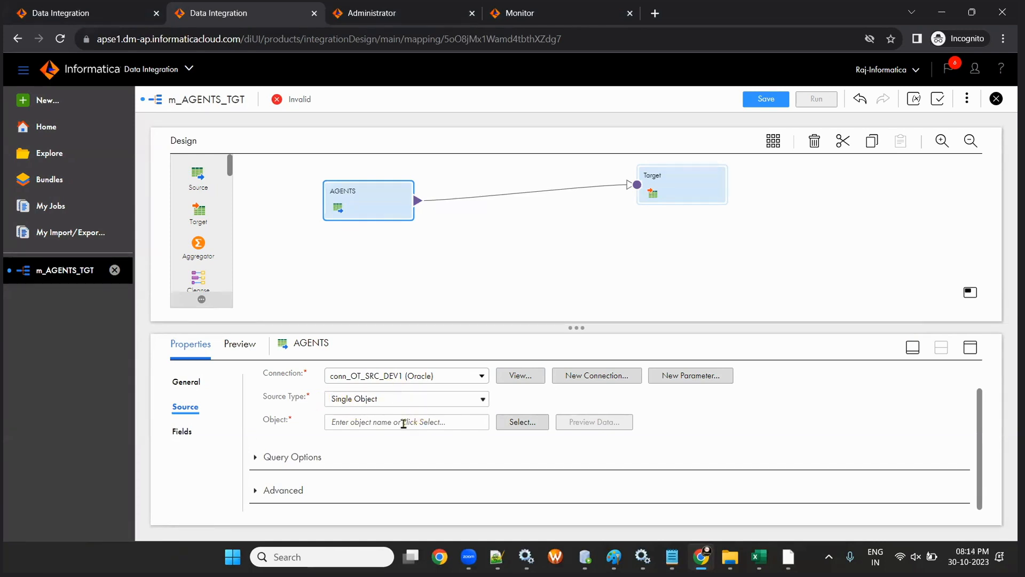
{"action": "left_click", "coordinate": [501, 421]}
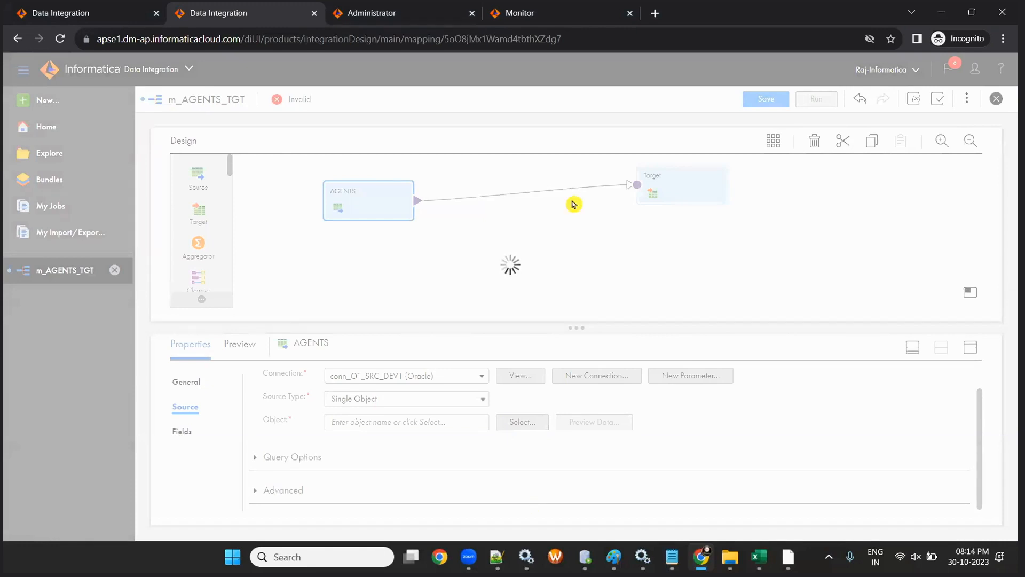
{"action": "left_click", "coordinate": [622, 189]}
{"action": "type", "text": "AGENTS"}
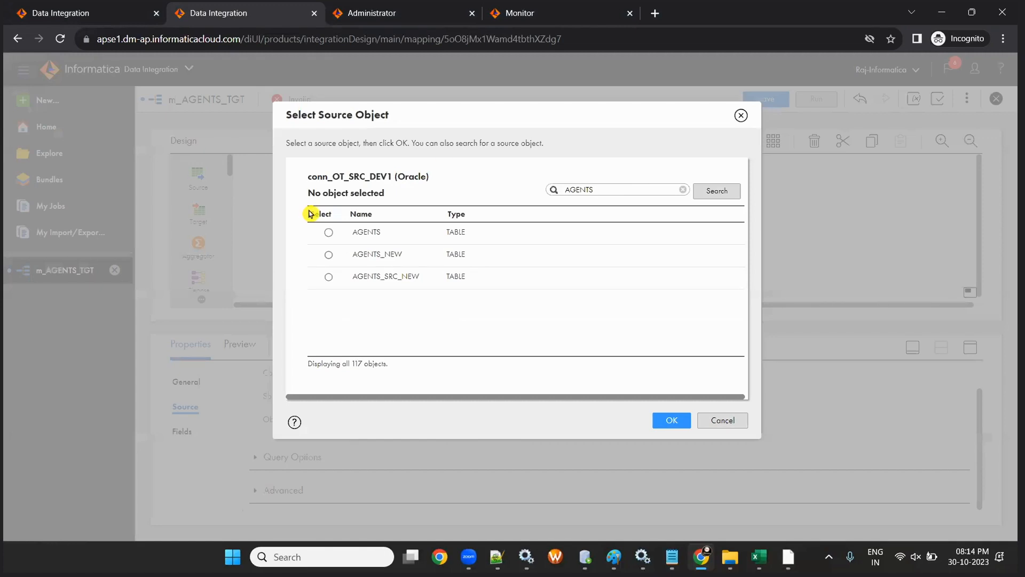
{"action": "left_click", "coordinate": [328, 233]}
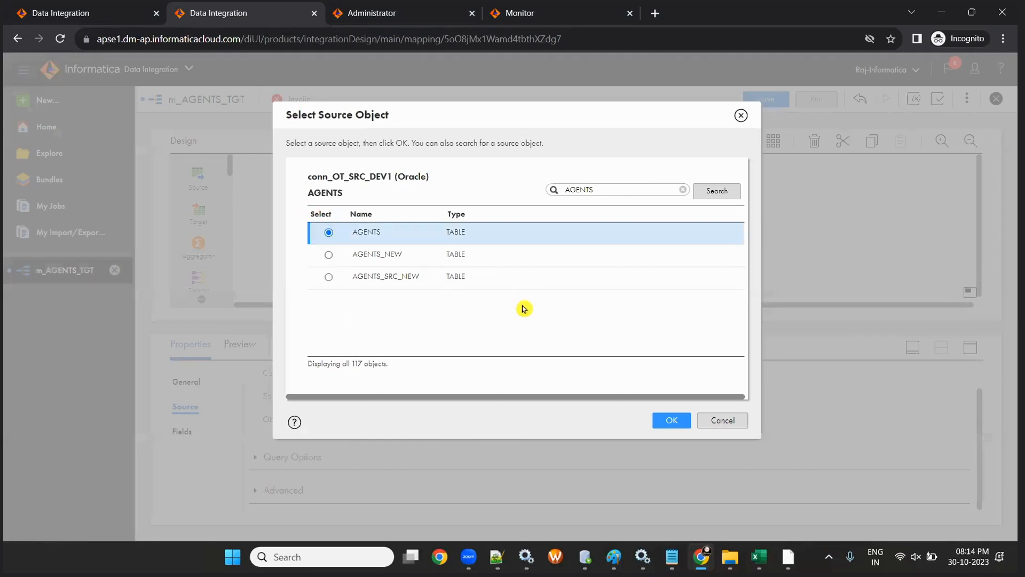
{"action": "left_click", "coordinate": [667, 420]}
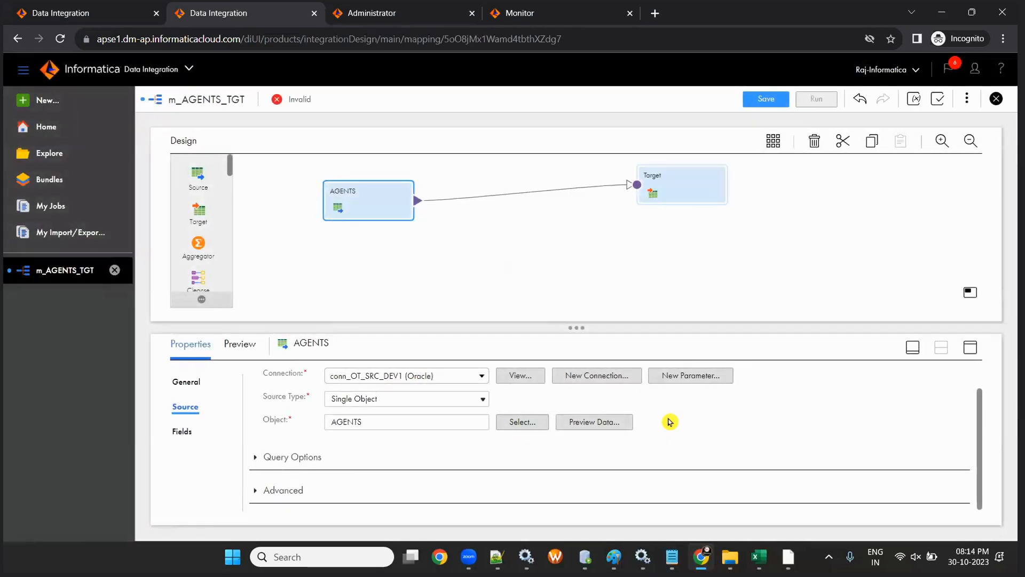
{"action": "left_click", "coordinate": [664, 187]}
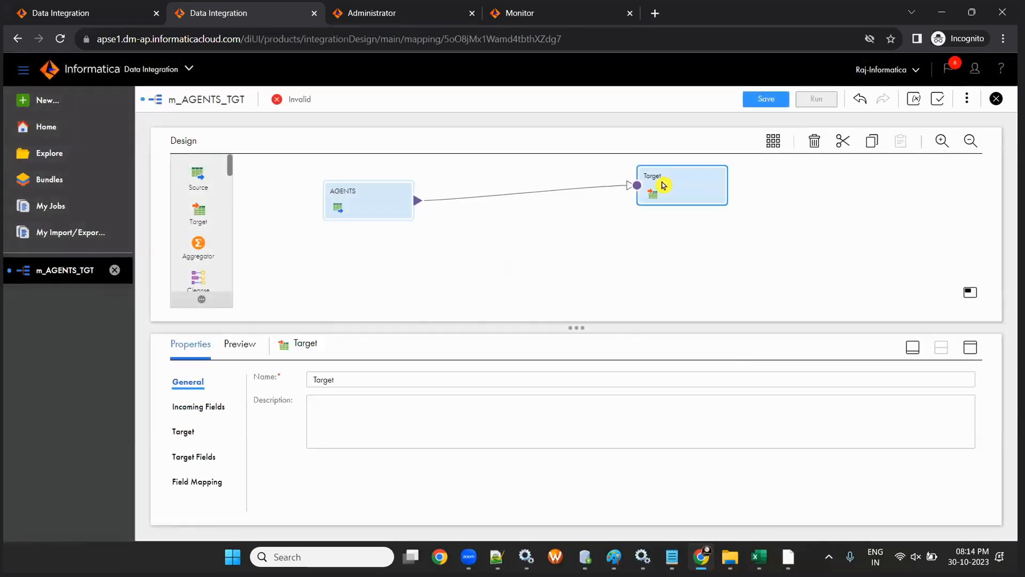
- Name the target AGENTS_TGT and point it at the AGENTS_TGT table via conn_OT_TGT_DEV1
{"action": "double_click", "coordinate": [351, 380]}
{"action": "type", "text": "d"}
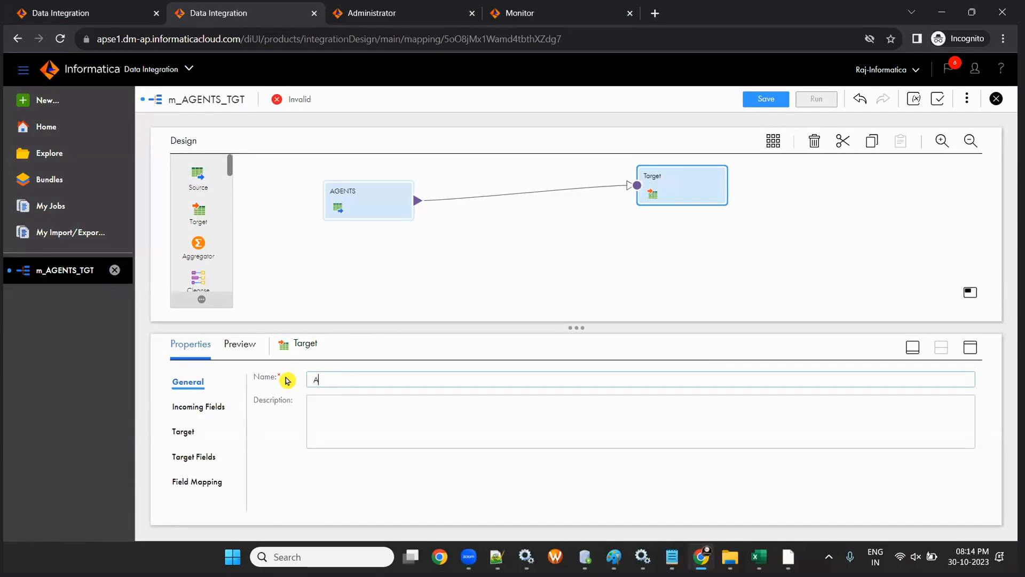
{"action": "left_click", "coordinate": [181, 434]}
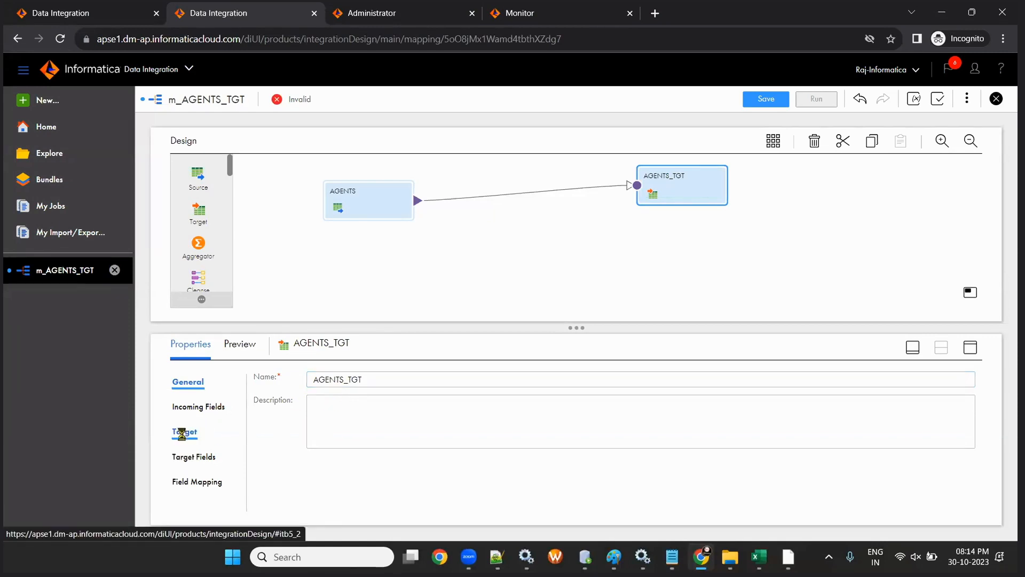
{"action": "left_click", "coordinate": [483, 411]}
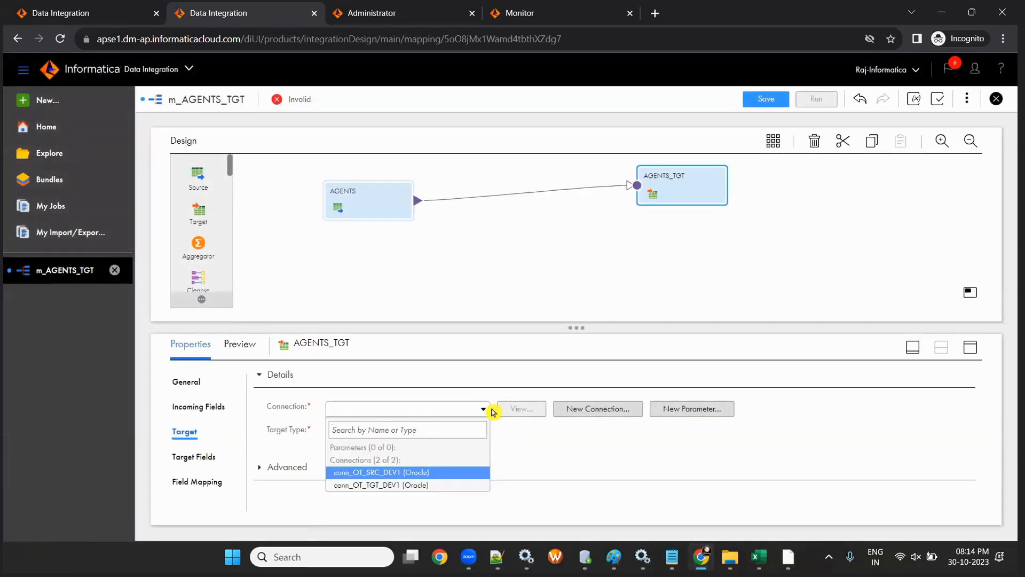
{"action": "left_click", "coordinate": [379, 484]}
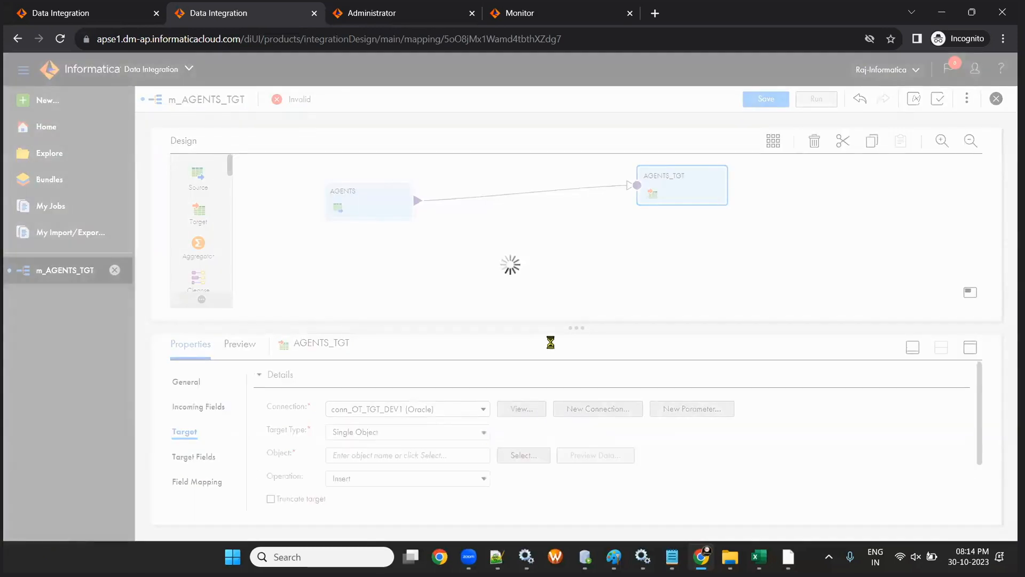
{"action": "left_click_drag", "start_coordinate": [557, 335], "coordinate": [560, 283]}
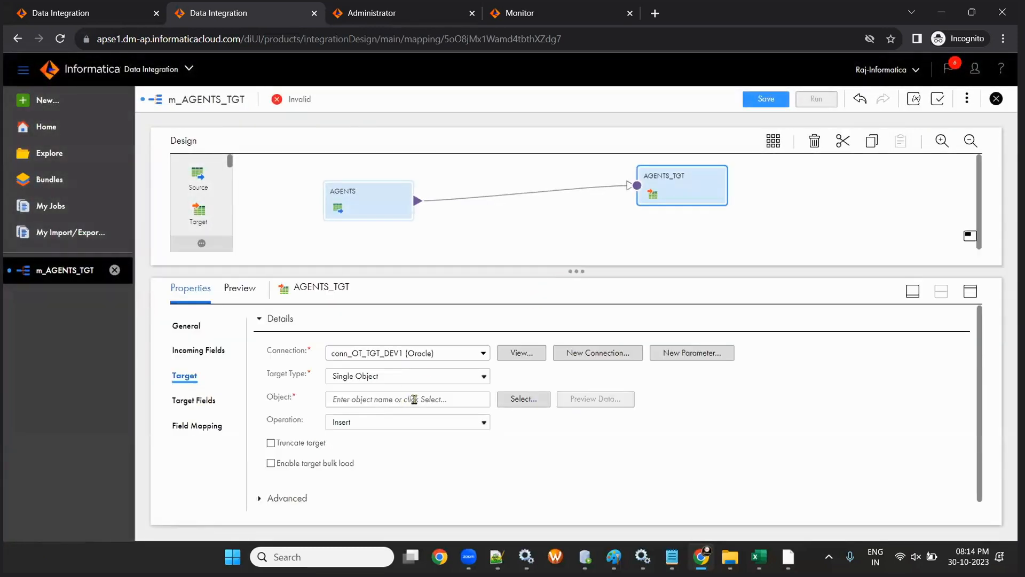
{"action": "left_click", "coordinate": [520, 400]}
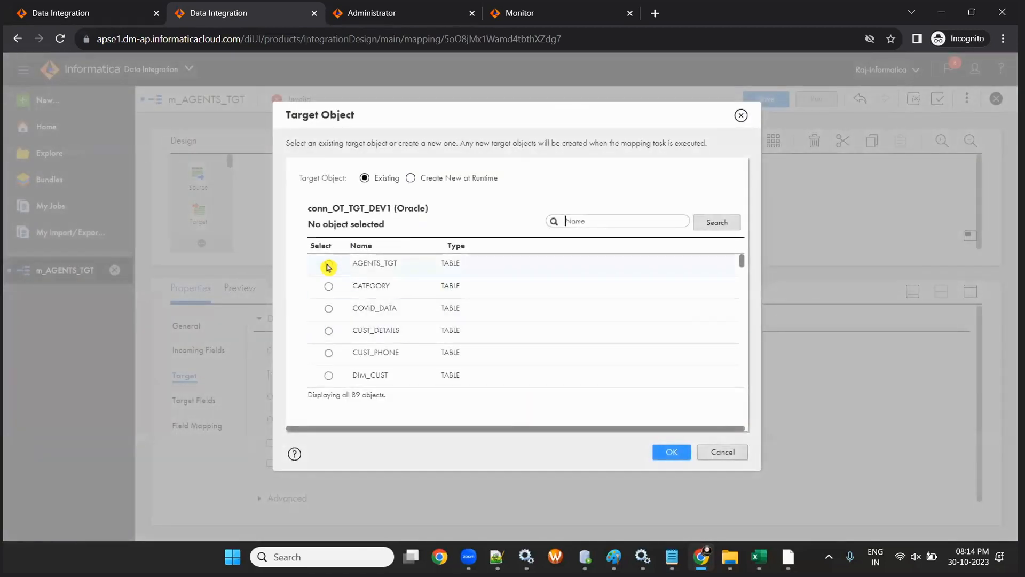
{"action": "left_click", "coordinate": [328, 264]}
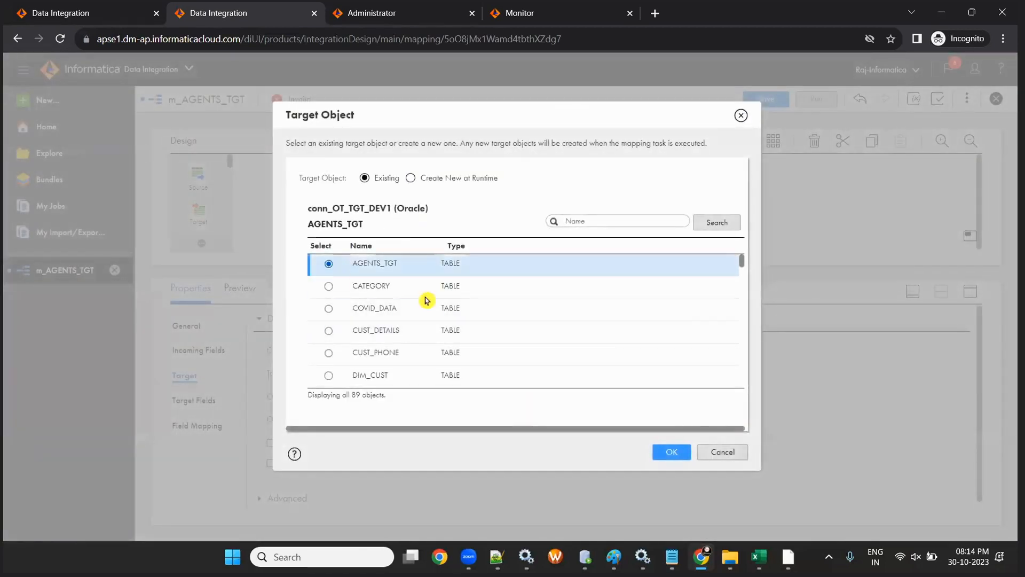
{"action": "left_click", "coordinate": [671, 451]}
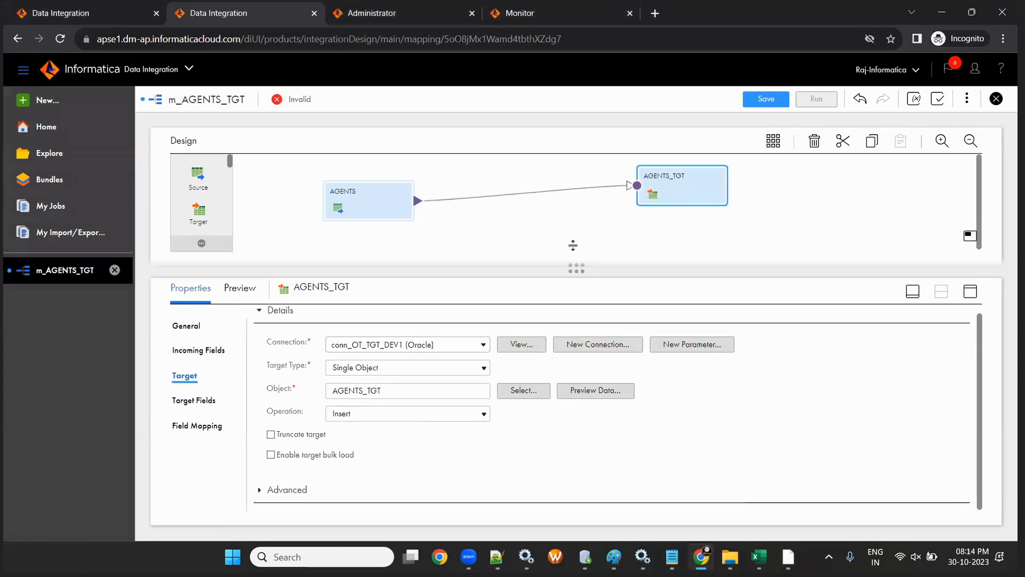
{"action": "left_click_drag", "start_coordinate": [576, 270], "coordinate": [572, 244]}
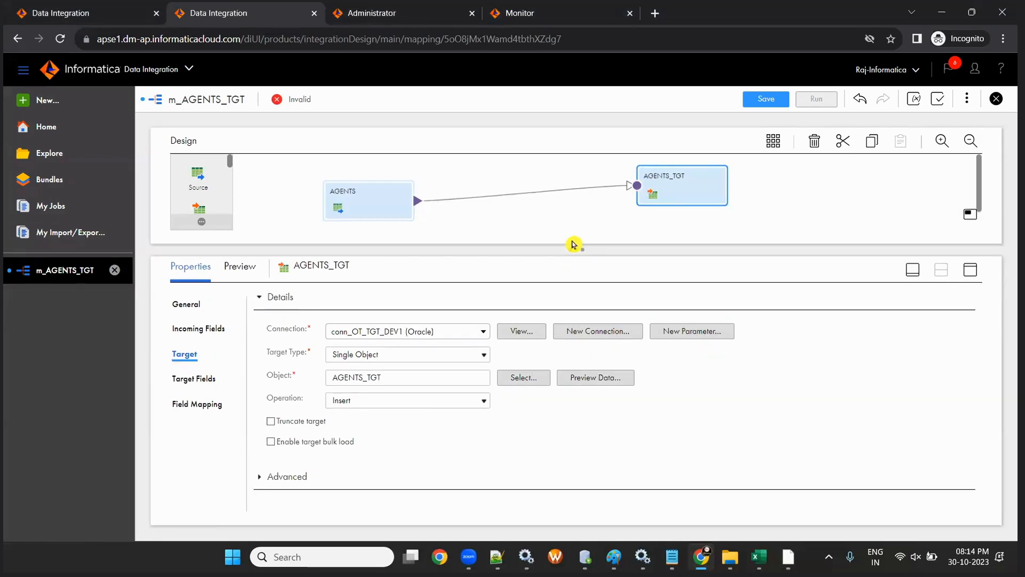
- Save the mapping and reposition AGENTS and AGENTS_TGT on the canvas
{"action": "left_click", "coordinate": [761, 98]}
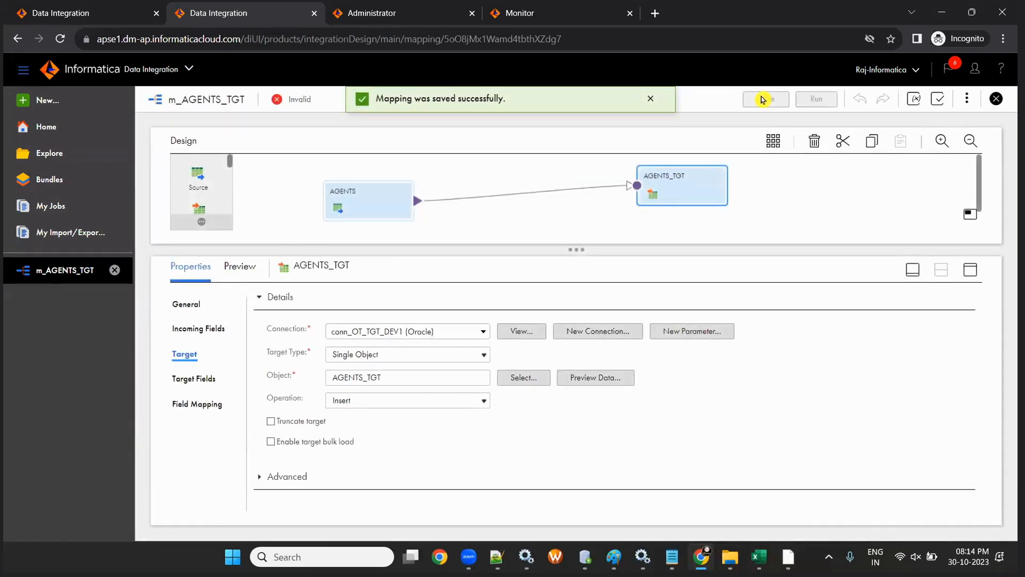
{"action": "left_click_drag", "start_coordinate": [575, 251], "coordinate": [585, 322]}
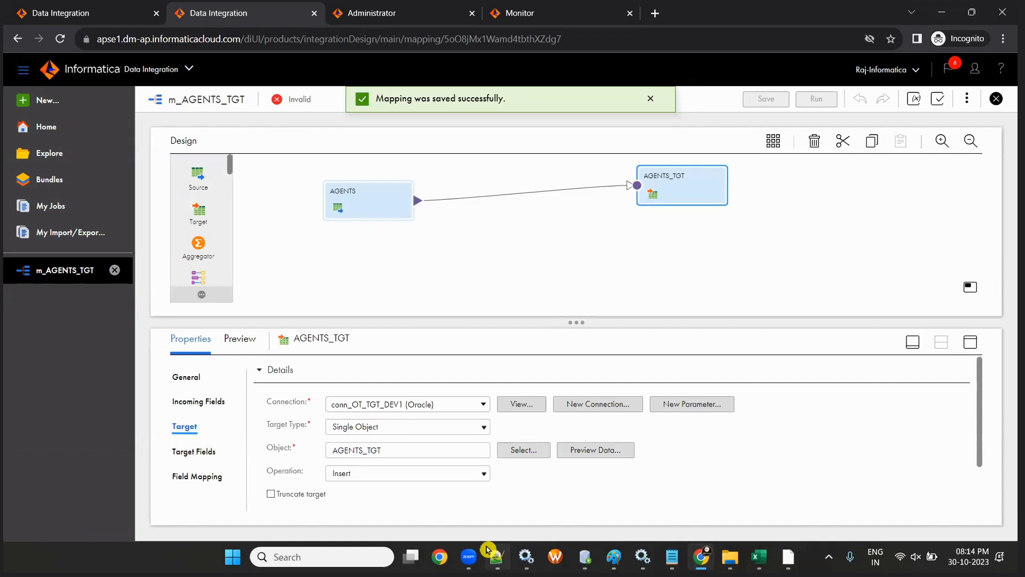
{"action": "left_click_drag", "start_coordinate": [657, 193], "coordinate": [664, 224]}
{"action": "left_click_drag", "start_coordinate": [395, 211], "coordinate": [406, 248]}
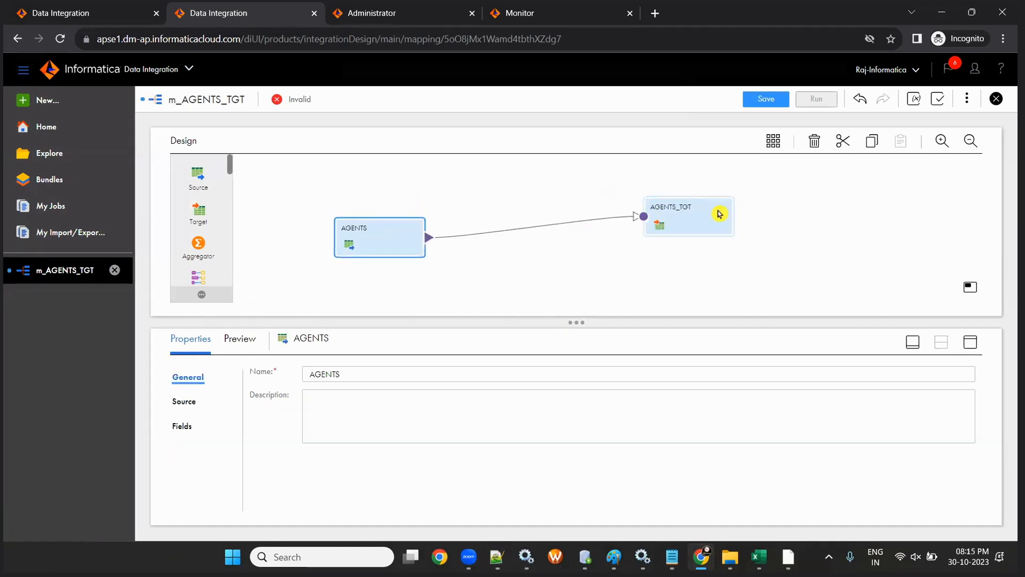
{"action": "left_click_drag", "start_coordinate": [718, 213], "coordinate": [708, 226]}
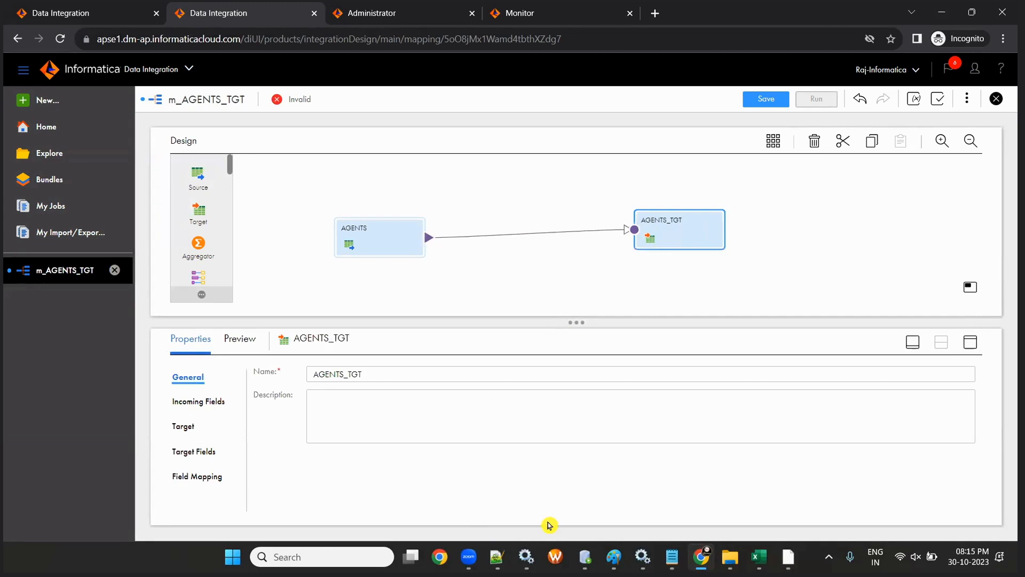
{"action": "left_click_drag", "start_coordinate": [350, 174], "coordinate": [689, 283]}
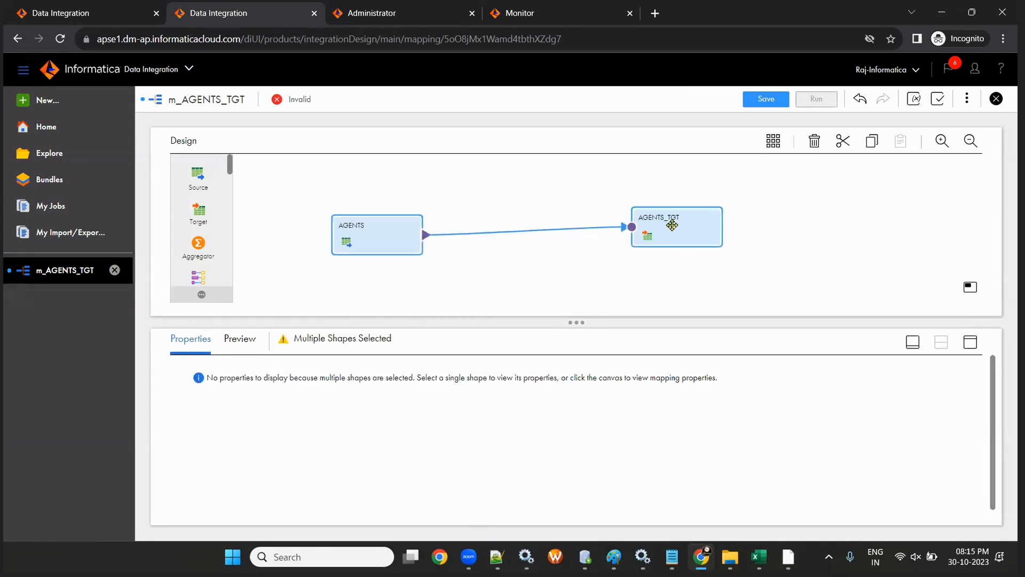
{"action": "left_click_drag", "start_coordinate": [672, 225], "coordinate": [655, 206]}
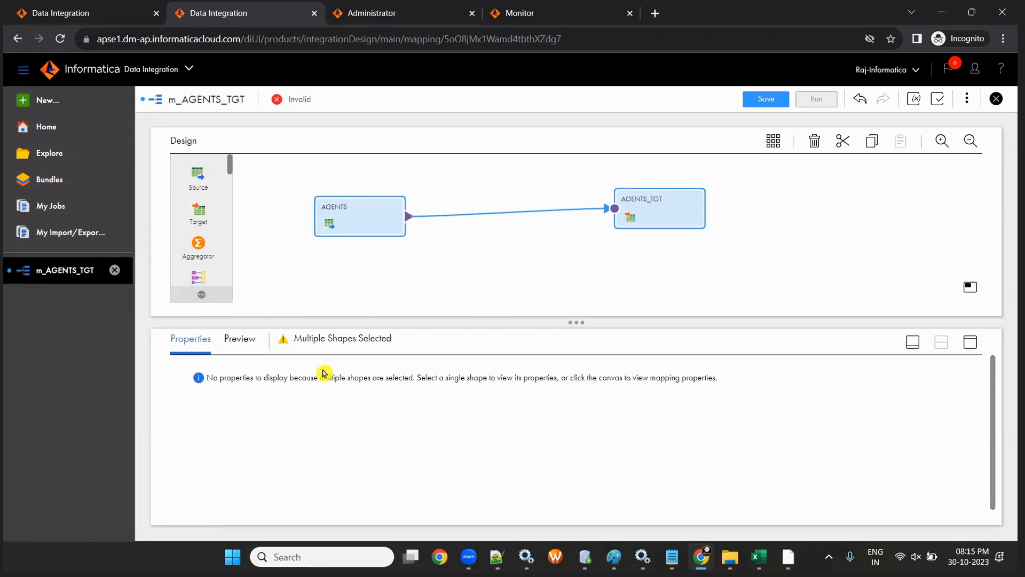
- Review the data preview and the properties of the mapping, AGENTS and AGENTS_TGT
{"action": "left_click", "coordinate": [240, 340]}
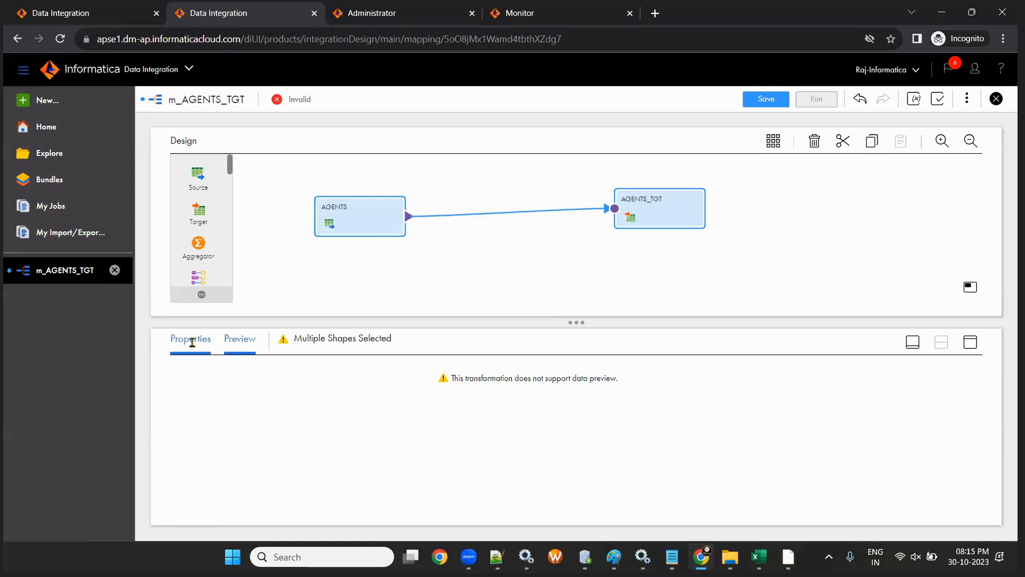
{"action": "left_click", "coordinate": [506, 263]}
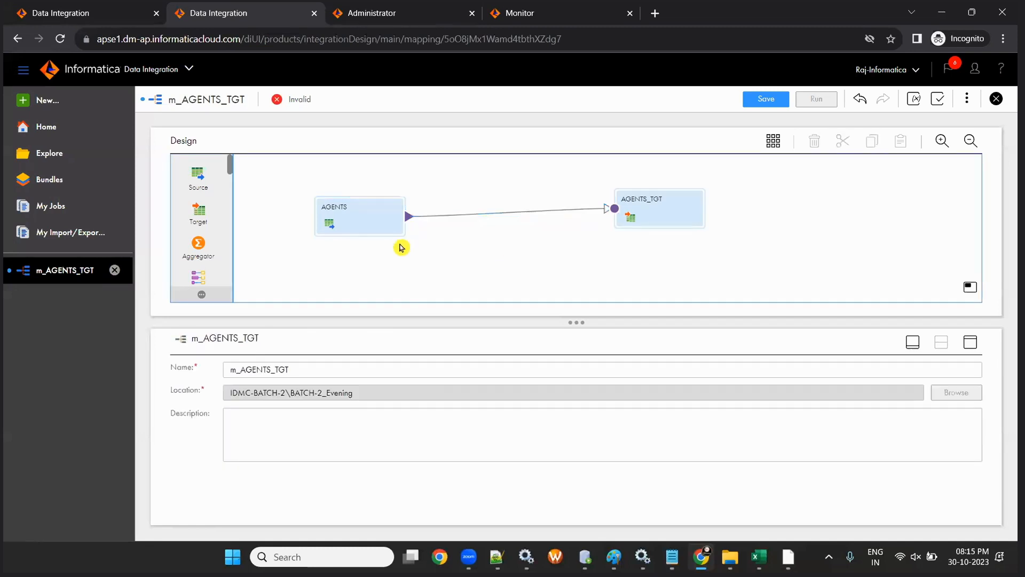
{"action": "left_click", "coordinate": [361, 228]}
{"action": "left_click", "coordinate": [679, 208]}
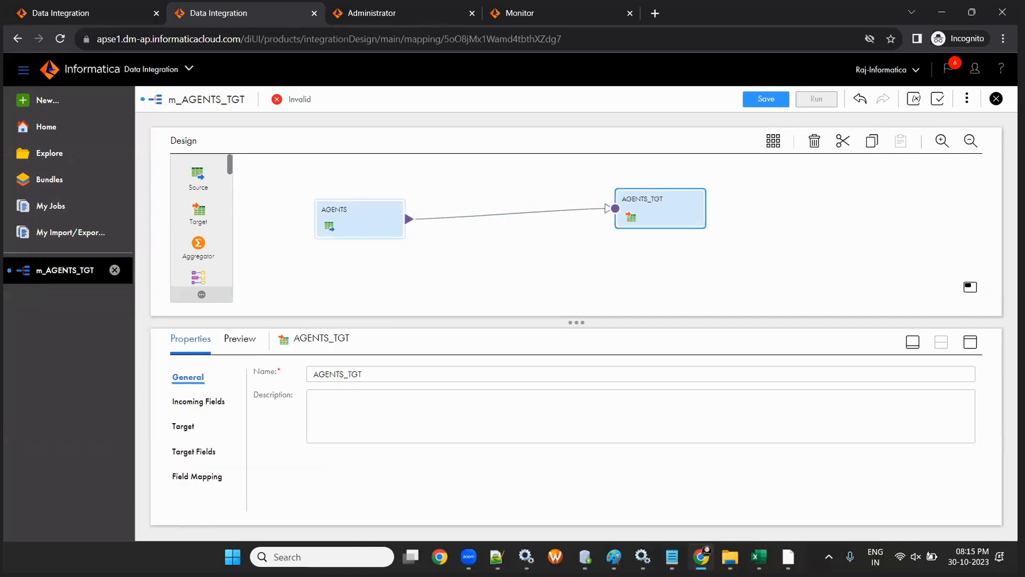
{"action": "left_click", "coordinate": [758, 556]}
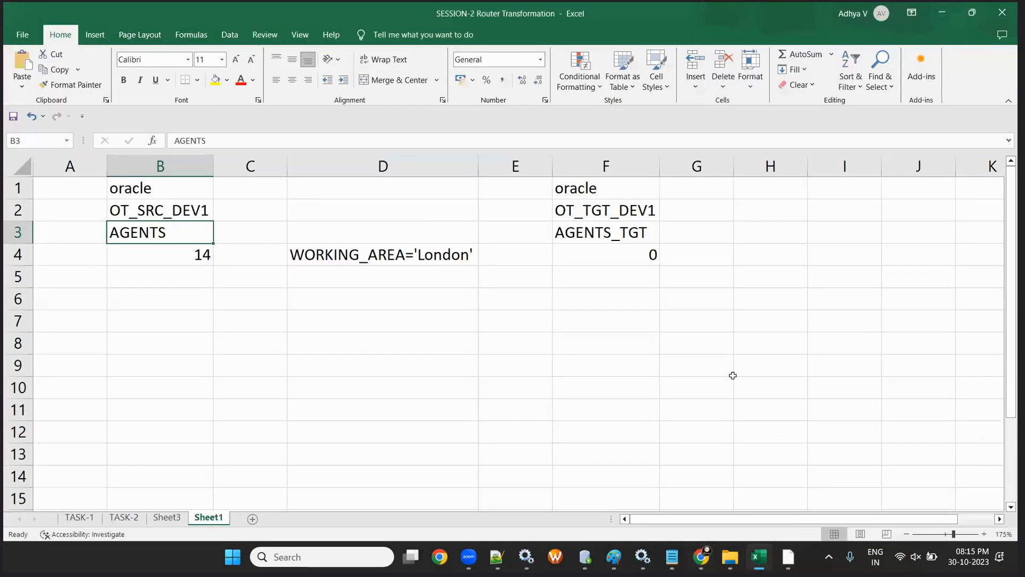
- Read the WORKING_AREA='London' filter condition in cell D4, then return to the IICS mapping
{"action": "left_click", "coordinate": [368, 257]}
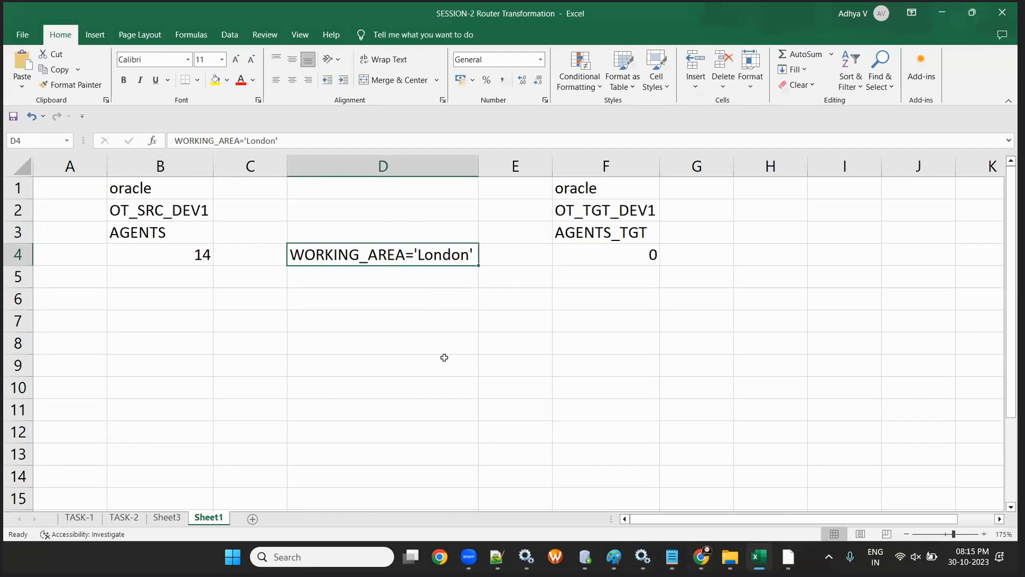
{"action": "key", "text": "alt+Tab"}
{"action": "scroll", "coordinate": [204, 241], "scroll_direction": "down", "scroll_amount": 6}
{"action": "scroll", "coordinate": [204, 243], "scroll_direction": "up", "scroll_amount": 3}
- Insert a Filter between AGENTS and AGENTS_TGT and name it fil_AGENTS_TGT
{"action": "left_click_drag", "start_coordinate": [204, 251], "coordinate": [446, 211]}
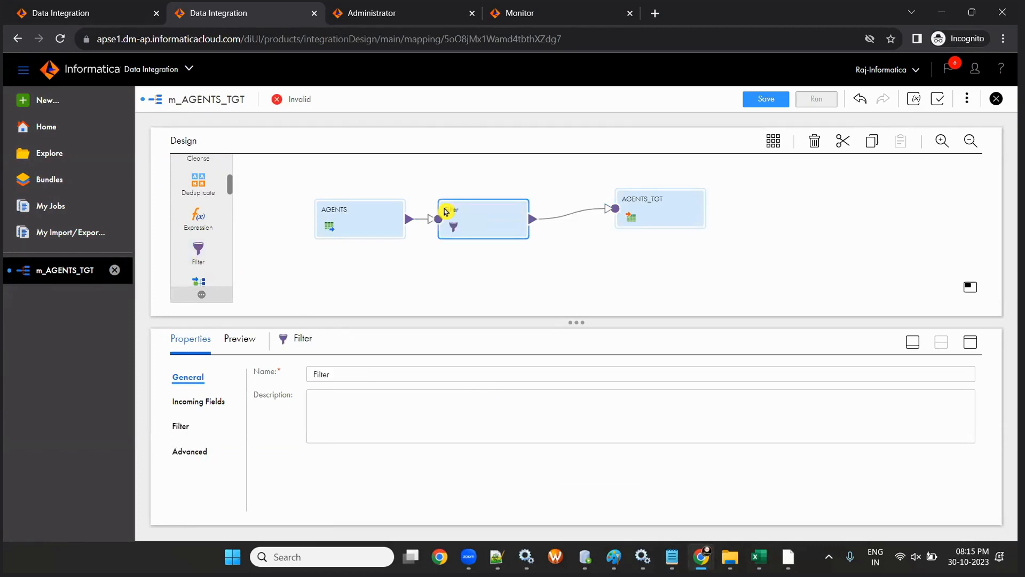
{"action": "double_click", "coordinate": [336, 373]}
{"action": "type", "text": "fi"}
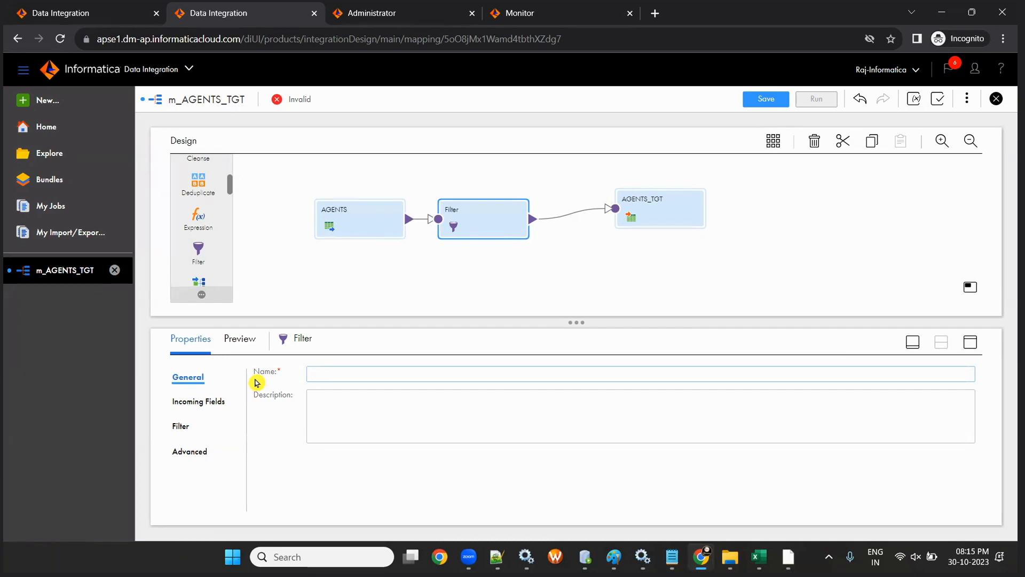
{"action": "key", "text": "BackSpace"}
{"action": "key", "text": "BackSpace"}
{"action": "type", "text": "l_AGE"}
{"action": "left_click", "coordinate": [328, 407]}
- Keep the filter's condition type set to Simple
{"action": "left_click", "coordinate": [177, 431]}
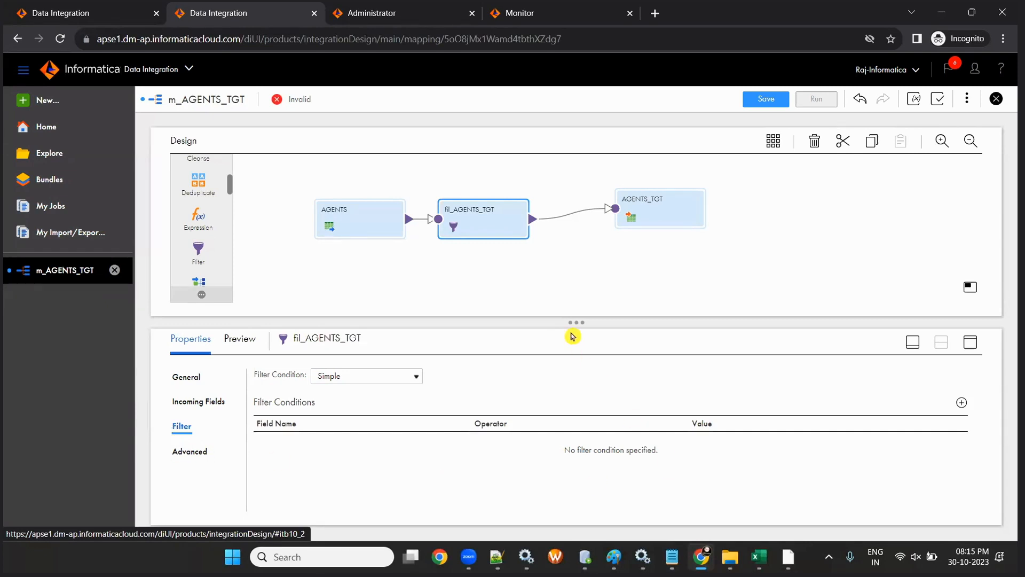
{"action": "left_click_drag", "start_coordinate": [574, 321], "coordinate": [574, 286]}
{"action": "left_click", "coordinate": [381, 342]}
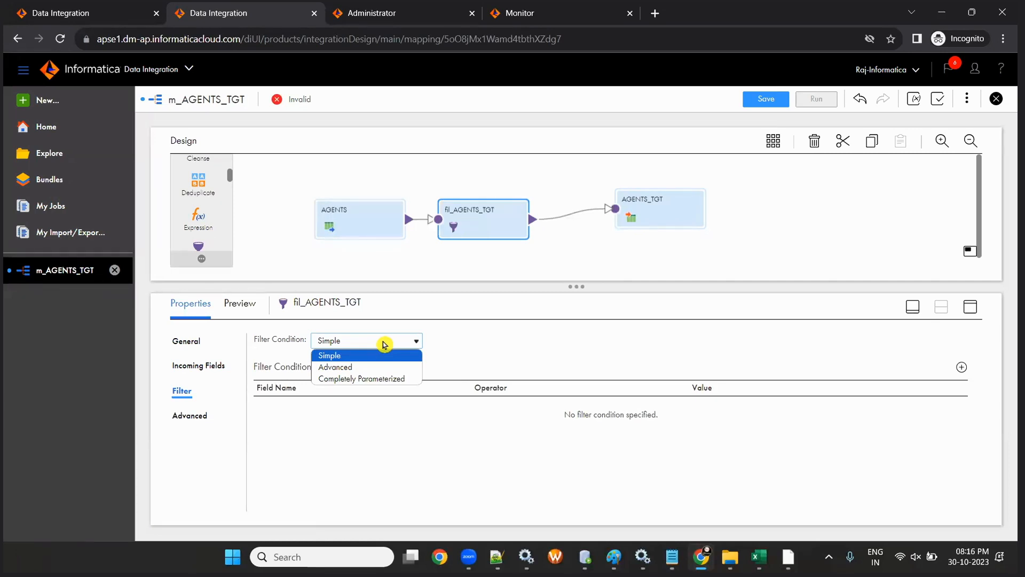
{"action": "left_click", "coordinate": [380, 356]}
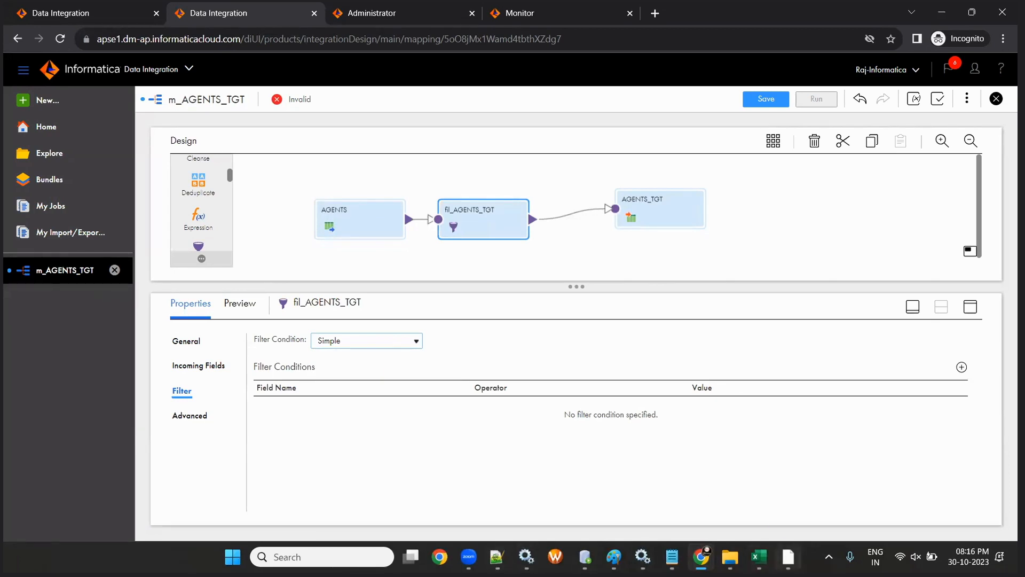
- In PowerCenter Designer, move the AGENTS source definition and enlarge it to show all ports
{"action": "left_click", "coordinate": [788, 556]}
{"action": "left_click_drag", "start_coordinate": [119, 241], "coordinate": [68, 199]}
{"action": "left_click_drag", "start_coordinate": [290, 236], "coordinate": [251, 182]}
- Create a FILTRANS filter and link all nine SQ_AGENTS ports into it
{"action": "left_click", "coordinate": [93, 60]}
{"action": "left_click_drag", "start_coordinate": [385, 184], "coordinate": [546, 374]}
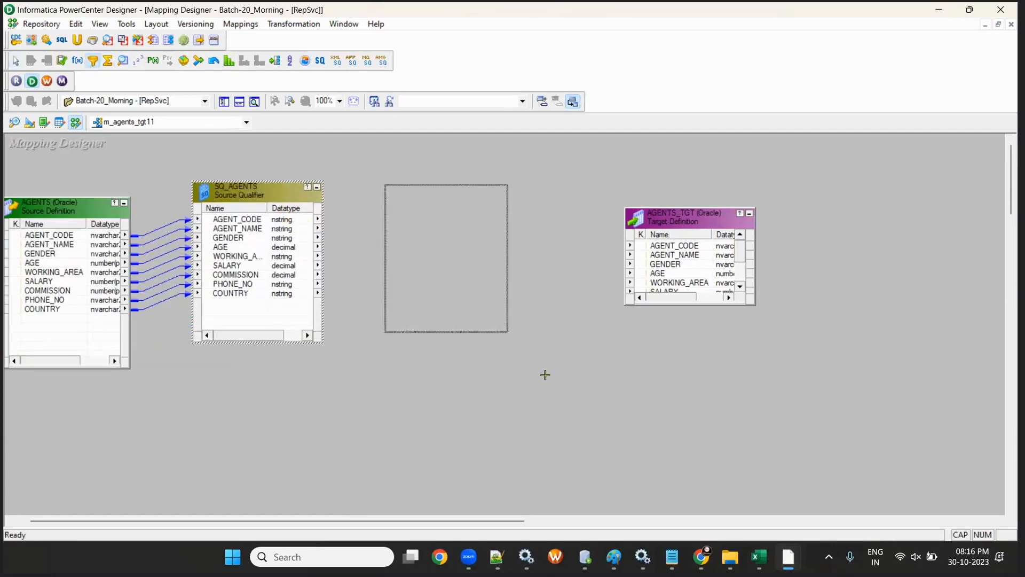
{"action": "left_click", "coordinate": [229, 219]}
{"action": "left_click", "coordinate": [235, 292], "text": "shift"}
{"action": "left_click_drag", "start_coordinate": [232, 224], "coordinate": [459, 307]}
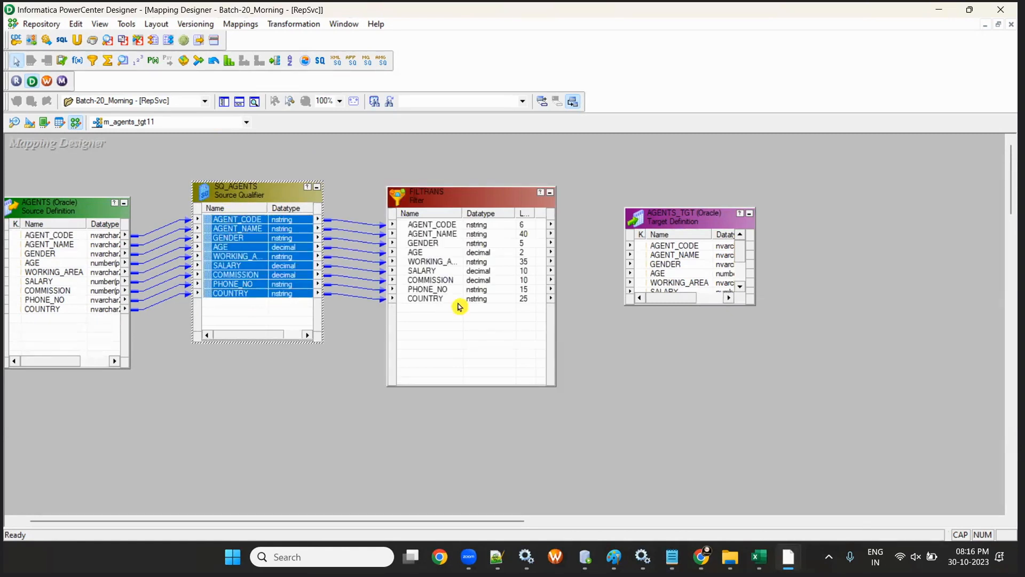
- Set the FILTRANS condition to WORKING_AREA='London' and save m_agents_tgt11
{"action": "double_click", "coordinate": [458, 193]}
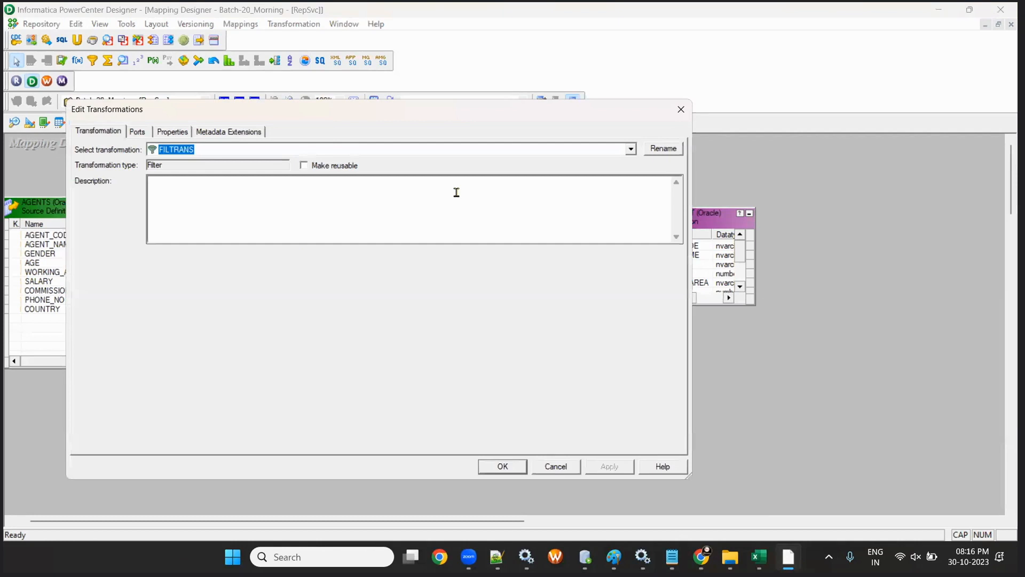
{"action": "left_click", "coordinate": [179, 131]}
{"action": "left_click", "coordinate": [666, 189]}
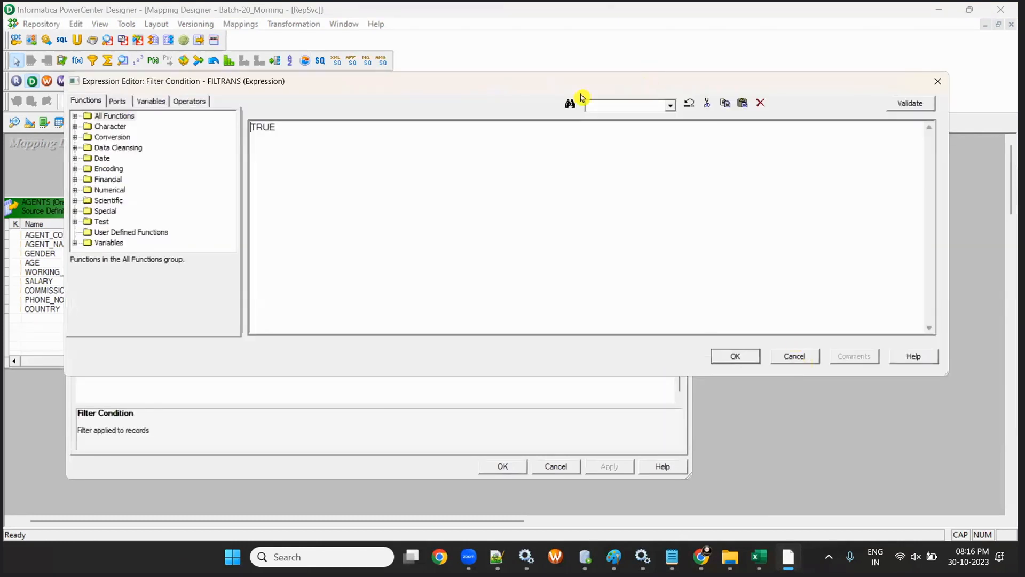
{"action": "key", "text": "Delete"}
{"action": "left_click", "coordinate": [77, 107]}
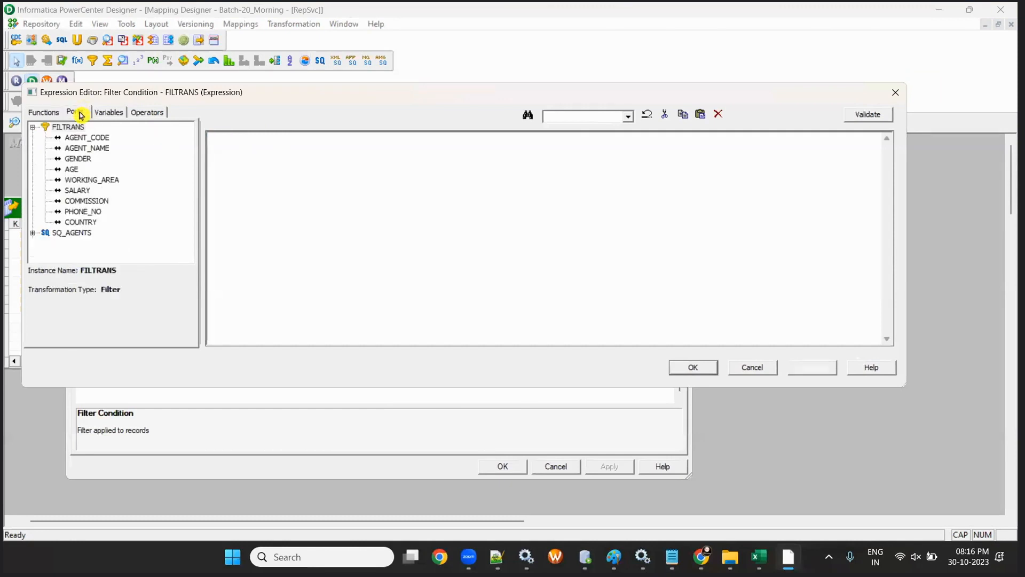
{"action": "double_click", "coordinate": [92, 179]}
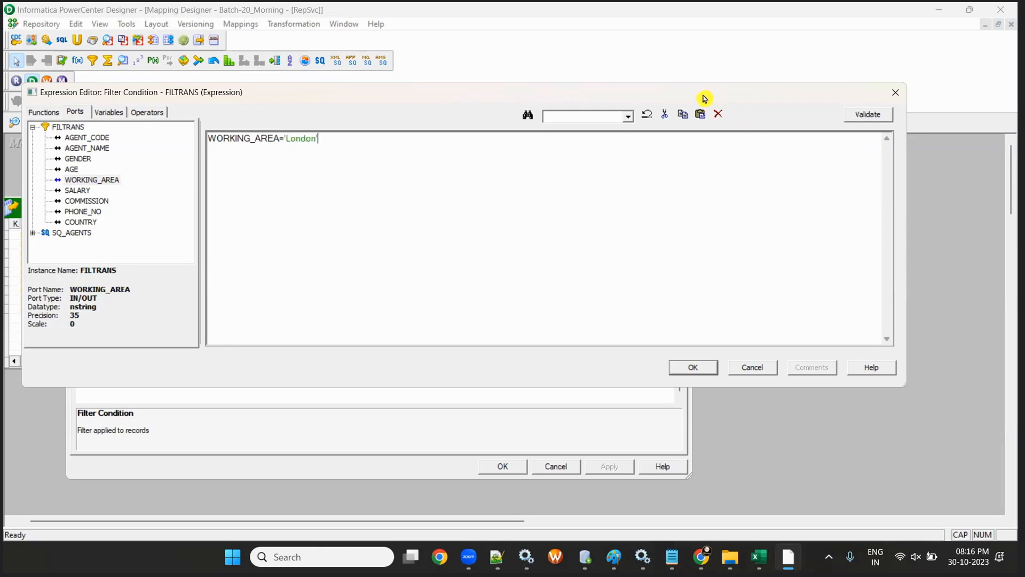
{"action": "left_click_drag", "start_coordinate": [826, 95], "coordinate": [773, 169]}
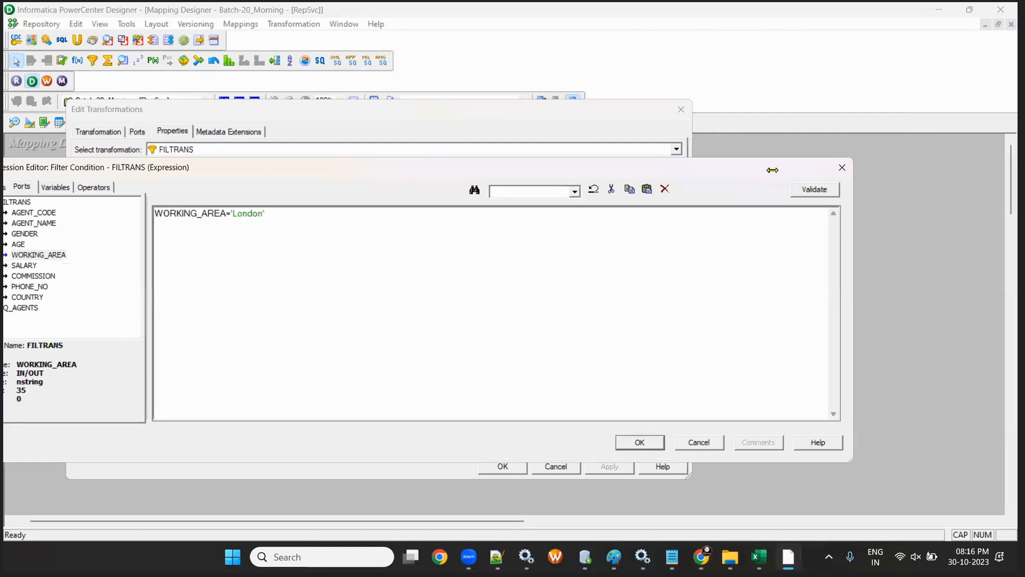
{"action": "left_click", "coordinate": [640, 442]}
{"action": "left_click", "coordinate": [554, 306]}
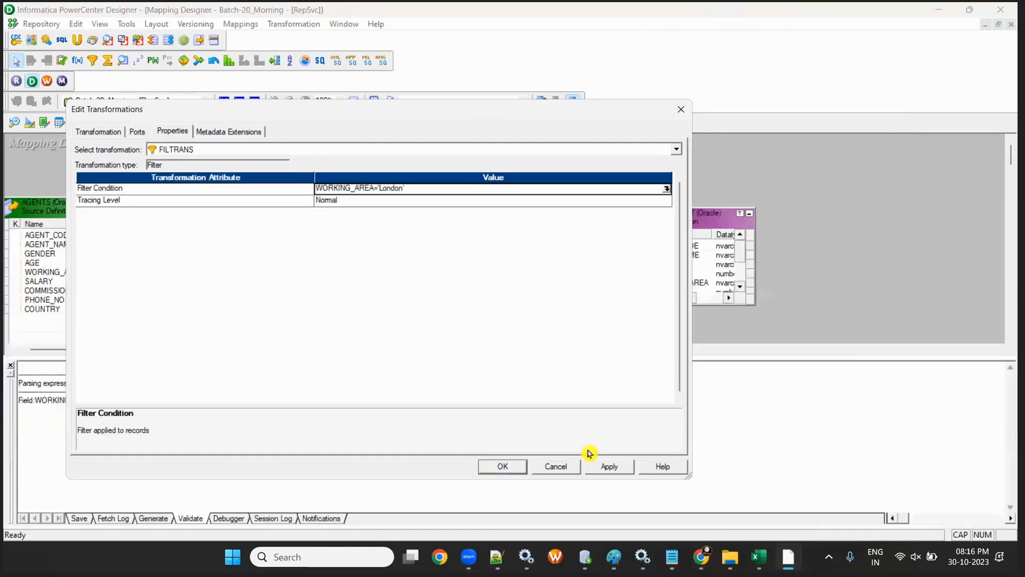
{"action": "left_click", "coordinate": [503, 466]}
{"action": "key", "text": "ctrl+s"}
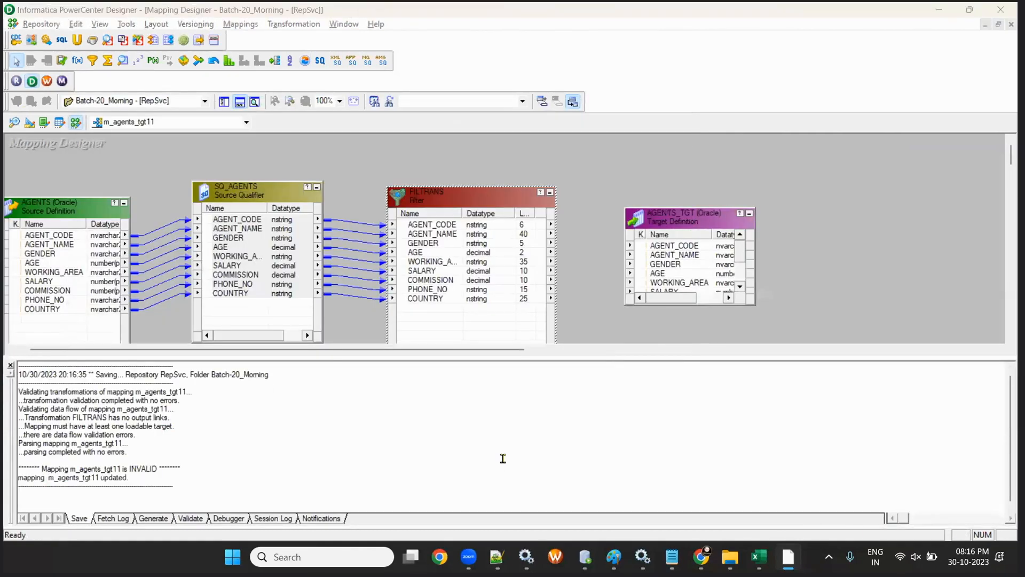
{"action": "key", "text": "alt+Tab"}
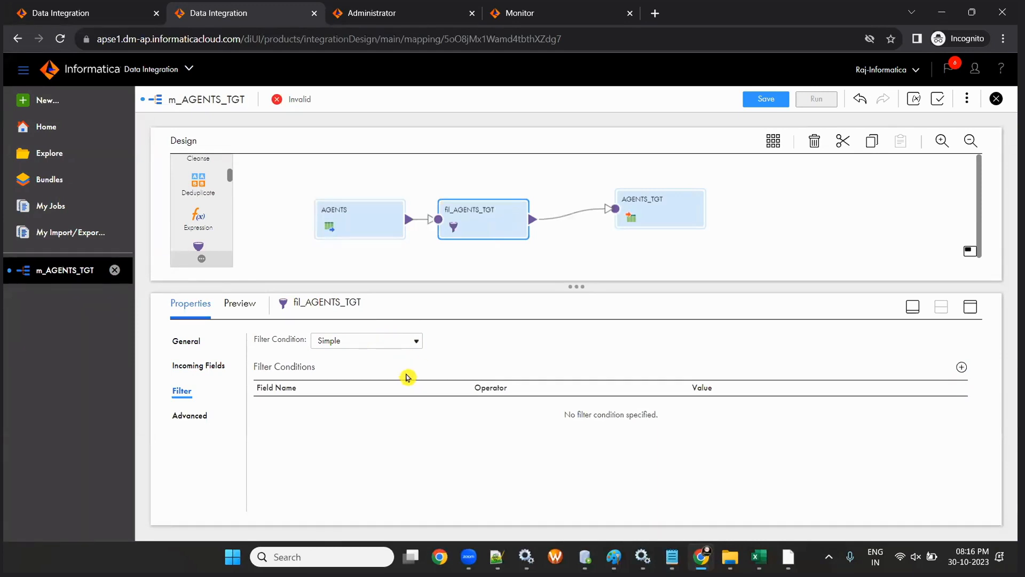
- Add a filter condition row to fil_AGENTS_TGT, removing the extra duplicate row
{"action": "left_click", "coordinate": [964, 368]}
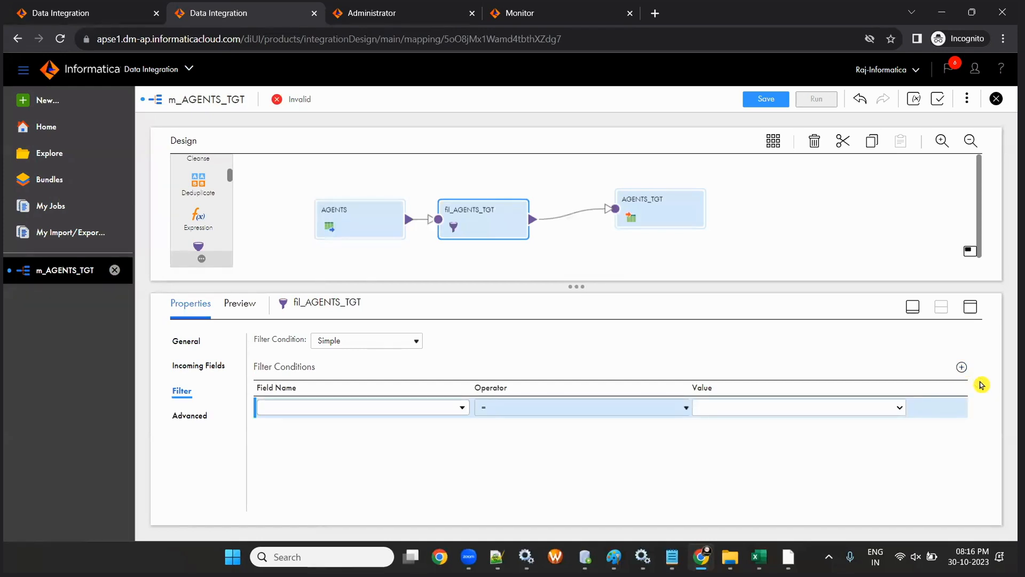
{"action": "left_click", "coordinate": [386, 410]}
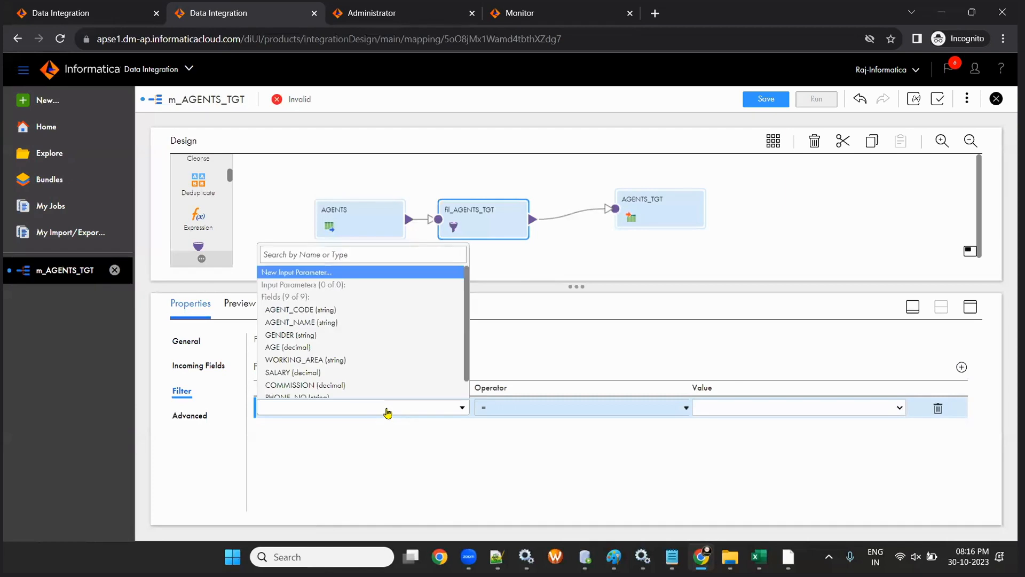
{"action": "left_click", "coordinate": [398, 470]}
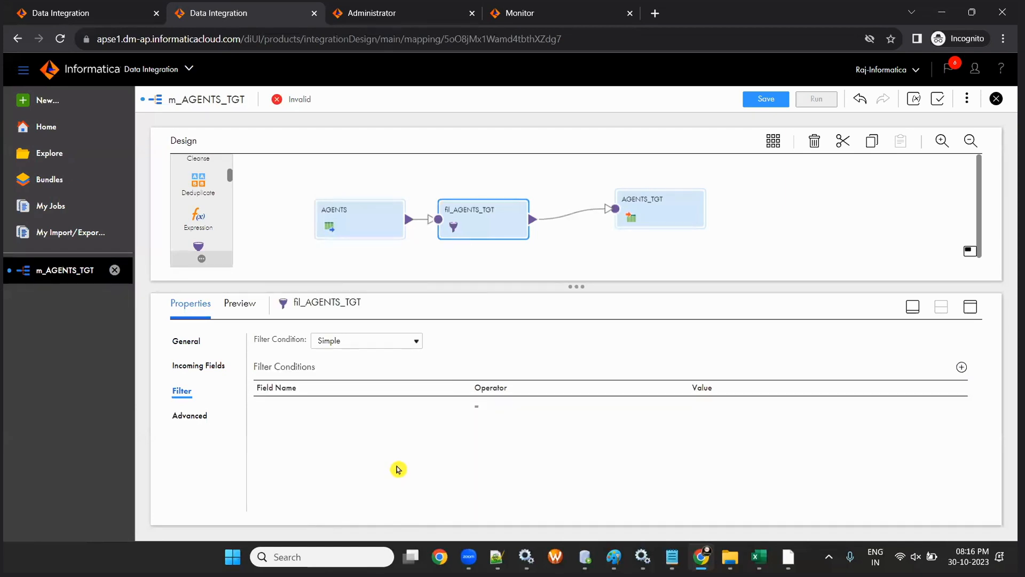
{"action": "left_click", "coordinate": [960, 368]}
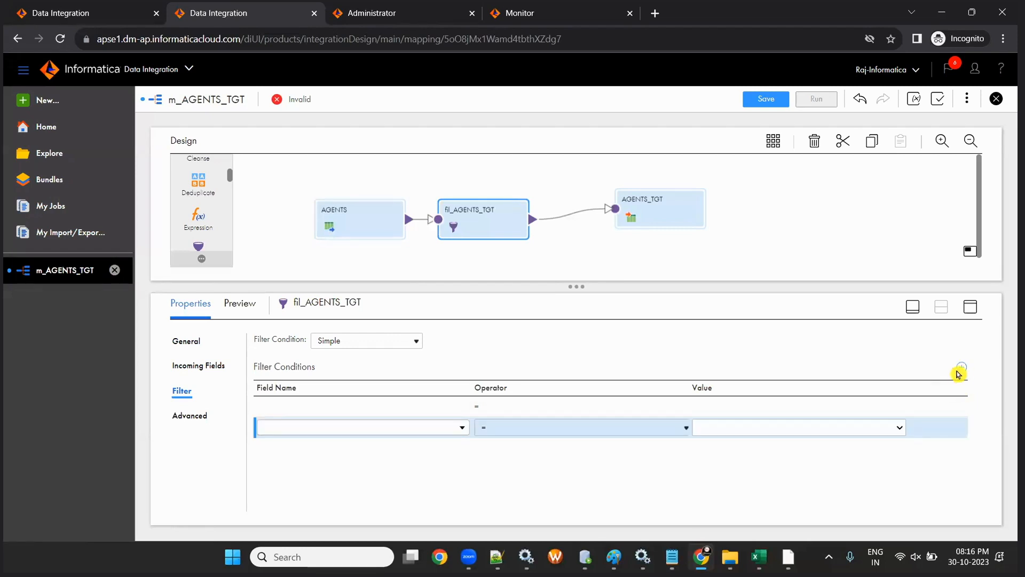
{"action": "left_click", "coordinate": [937, 427]}
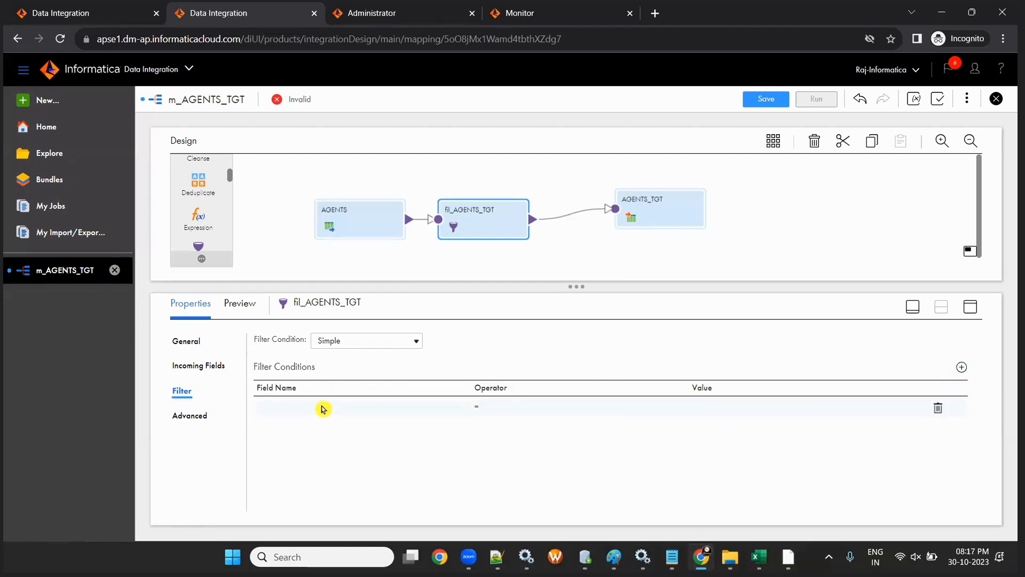
- Set the condition field to WORKING_AREA with '=' and value London
{"action": "left_click", "coordinate": [322, 409]}
{"action": "left_click", "coordinate": [323, 409]}
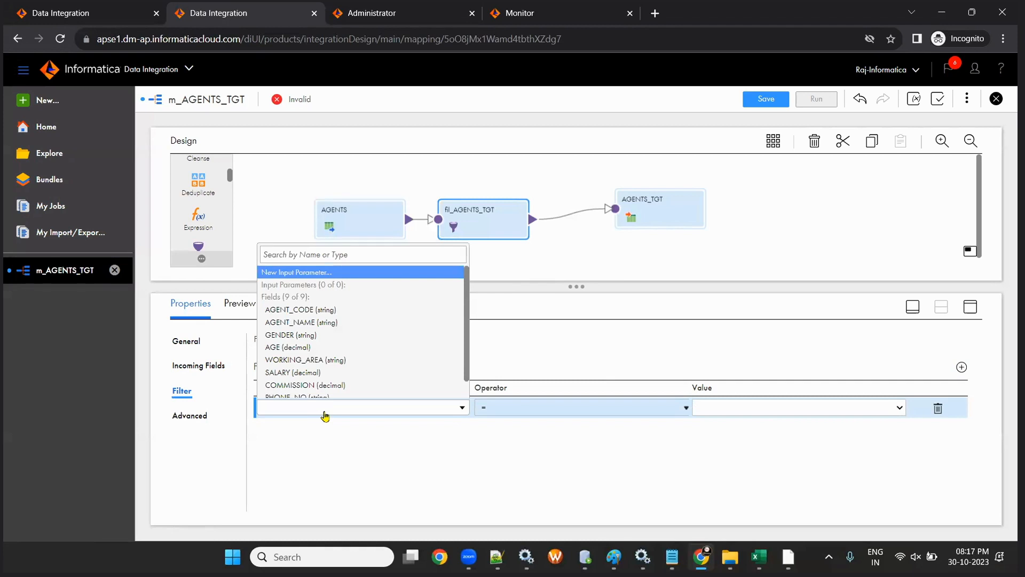
{"action": "scroll", "coordinate": [307, 329], "scroll_direction": "down", "scroll_amount": 1}
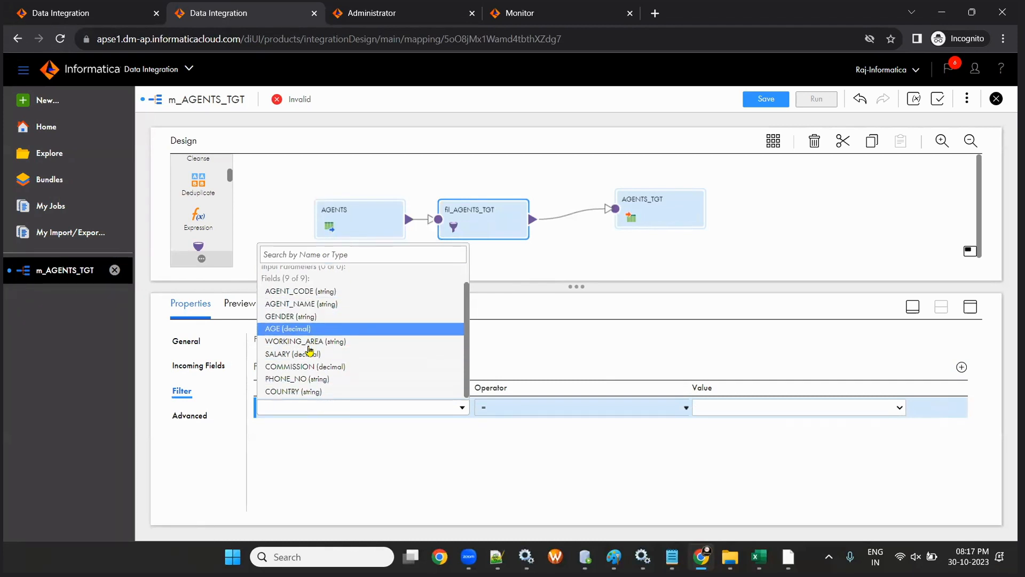
{"action": "left_click", "coordinate": [307, 342]}
{"action": "left_click", "coordinate": [718, 408]}
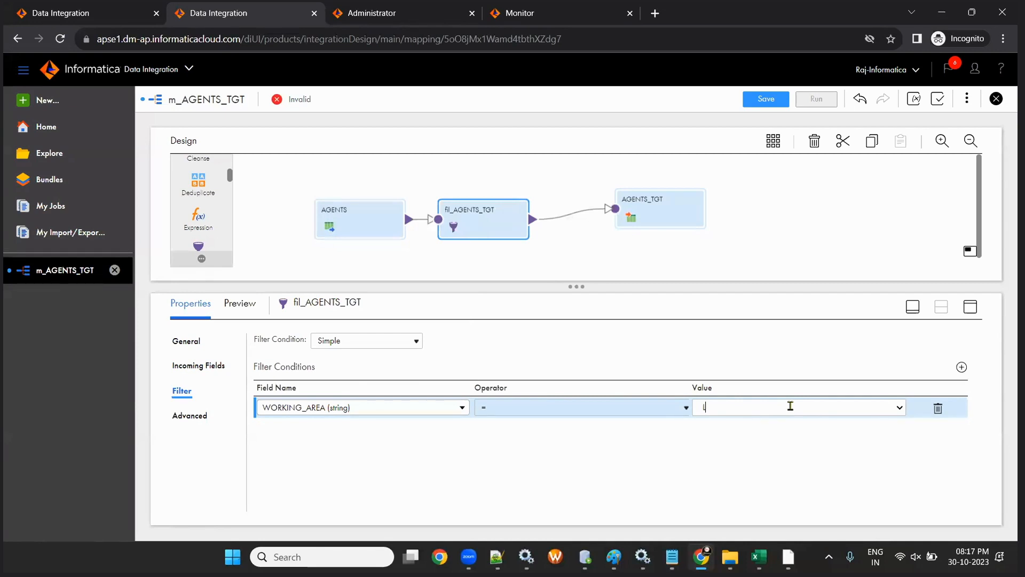
{"action": "type", "text": "don"}
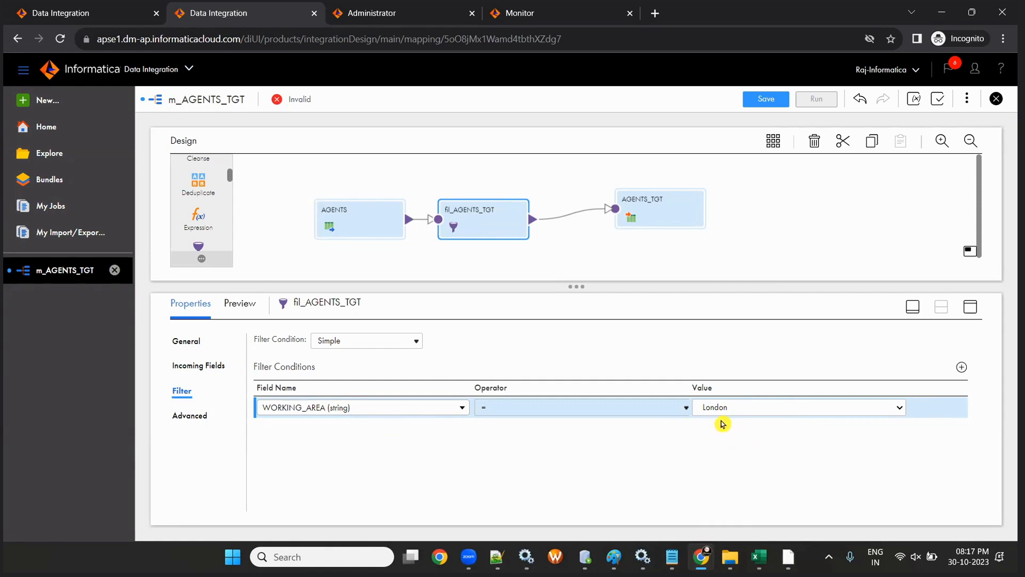
- Compare with the FILTRANS condition WORKING_AREA='London' in PowerCenter Designer, then return to IICS keeping '='
{"action": "left_click", "coordinate": [789, 557]}
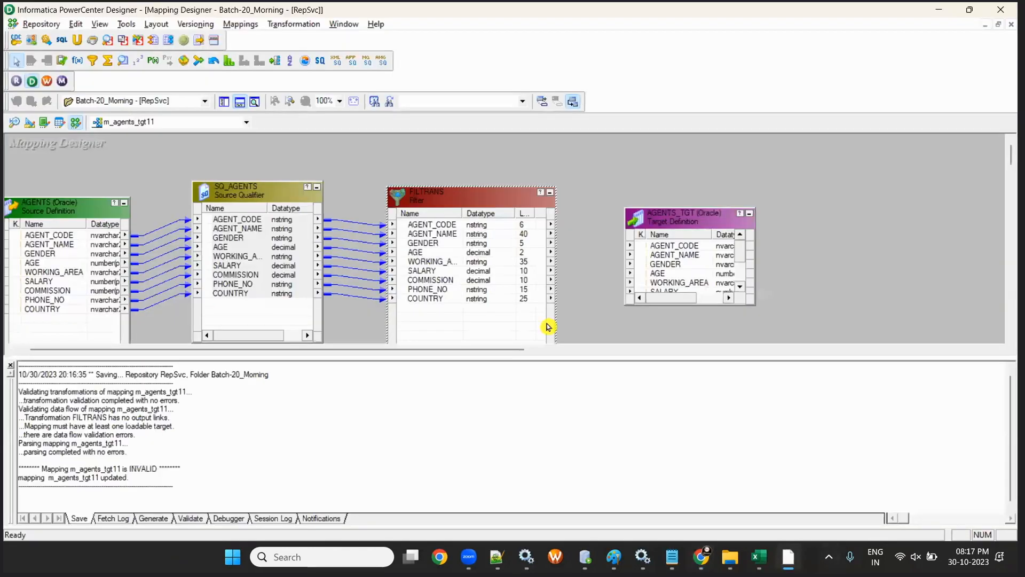
{"action": "double_click", "coordinate": [407, 202]}
{"action": "left_click", "coordinate": [179, 131]}
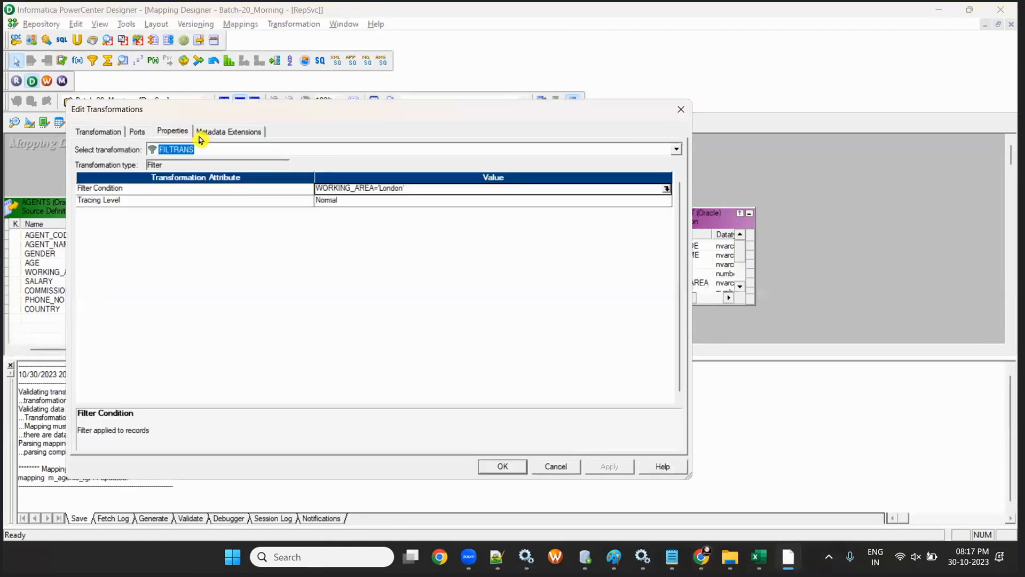
{"action": "left_click", "coordinate": [377, 188]}
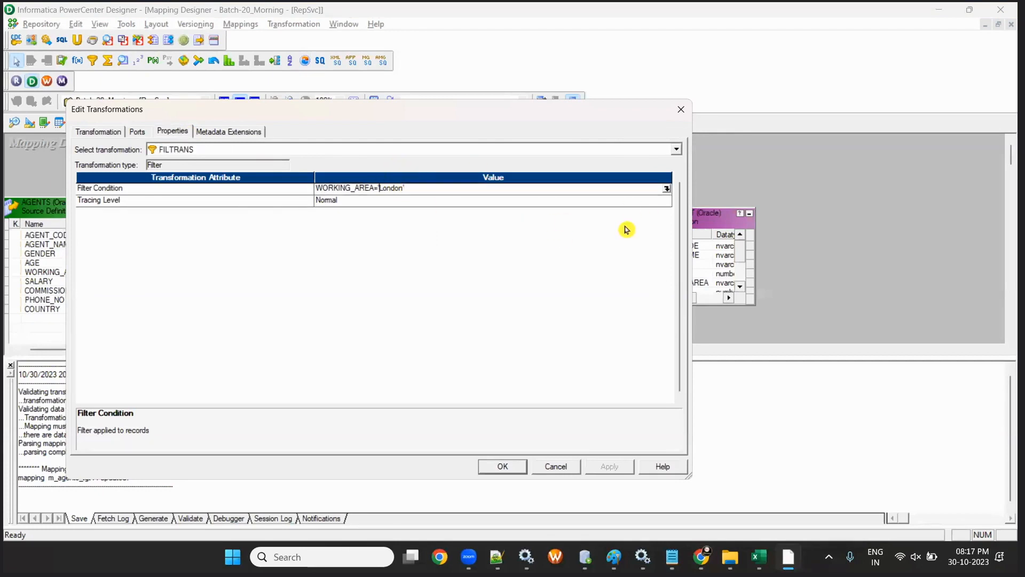
{"action": "left_click_drag", "start_coordinate": [376, 188], "coordinate": [475, 206]}
{"action": "key", "text": "alt+Tab"}
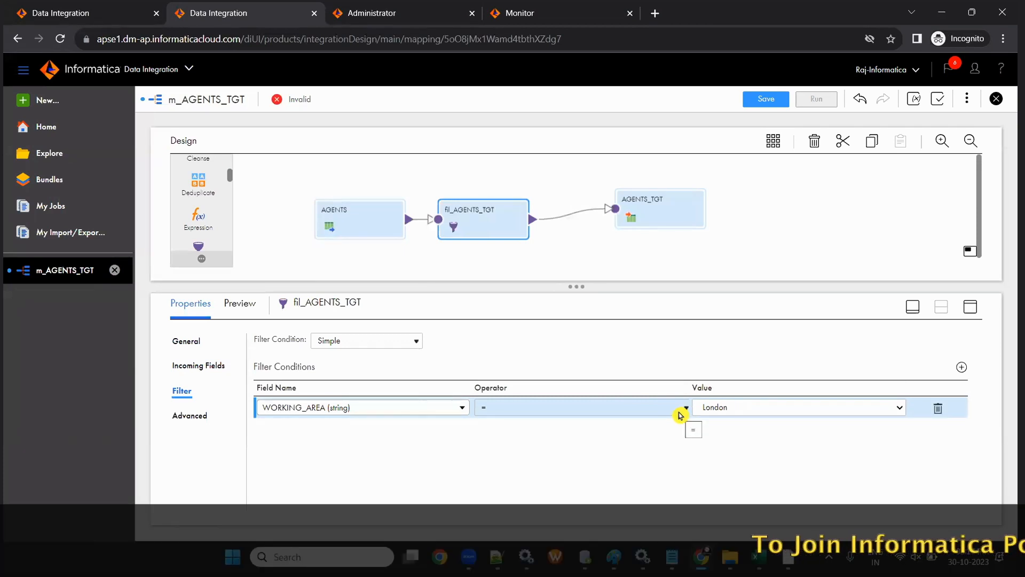
{"action": "left_click", "coordinate": [693, 429]}
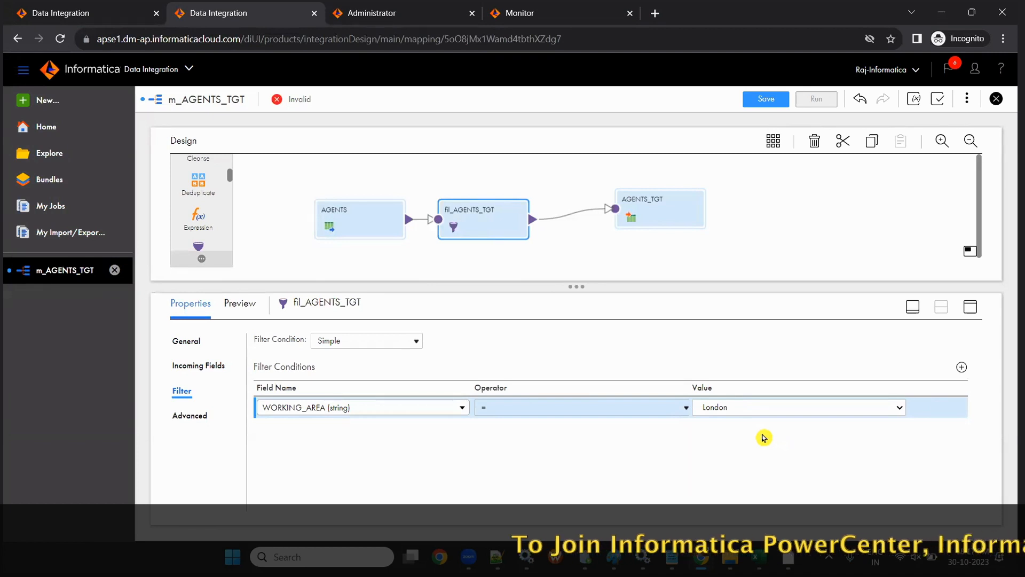
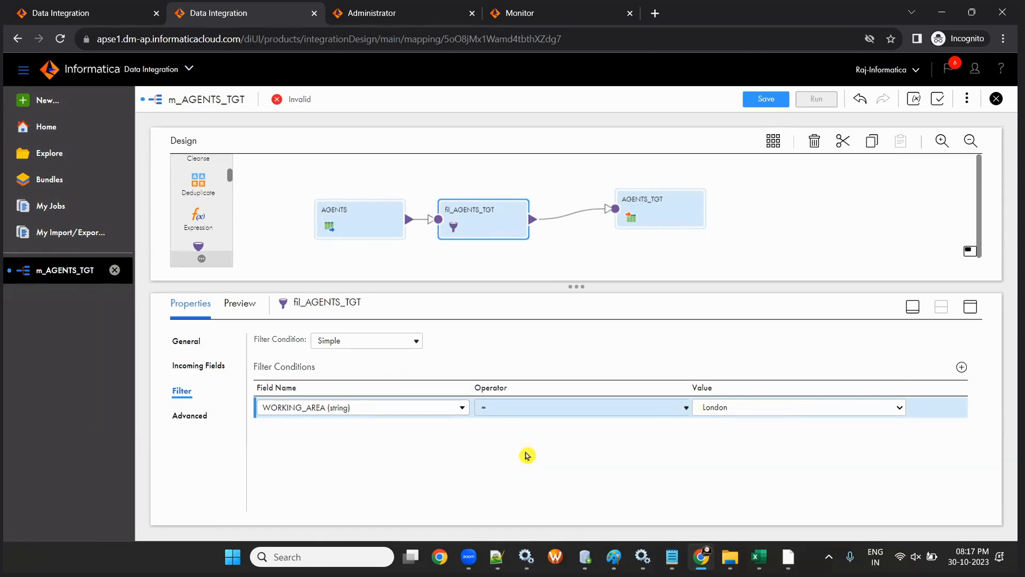
- Switch the fil_AGENTS_TGT filter to Advanced and confirm the editor shows WORKING_AREA='London'
{"action": "left_click", "coordinate": [335, 341]}
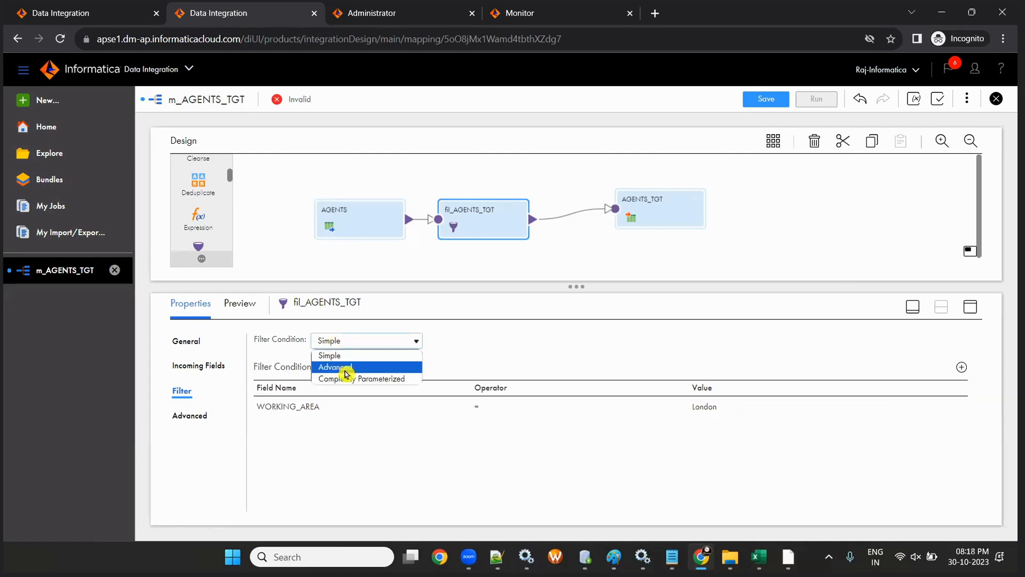
{"action": "left_click", "coordinate": [344, 367]}
{"action": "left_click", "coordinate": [536, 382]}
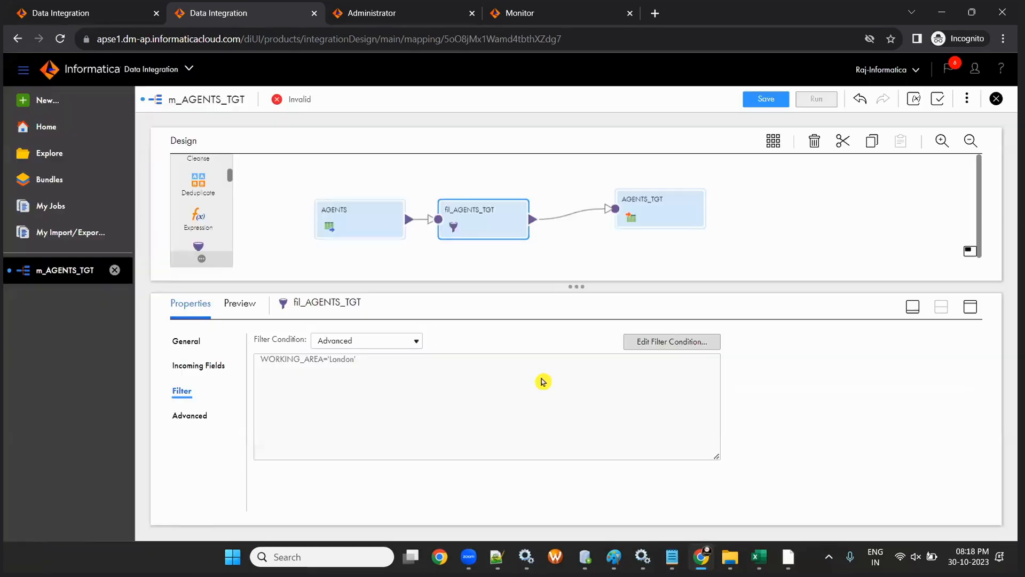
{"action": "left_click", "coordinate": [648, 344]}
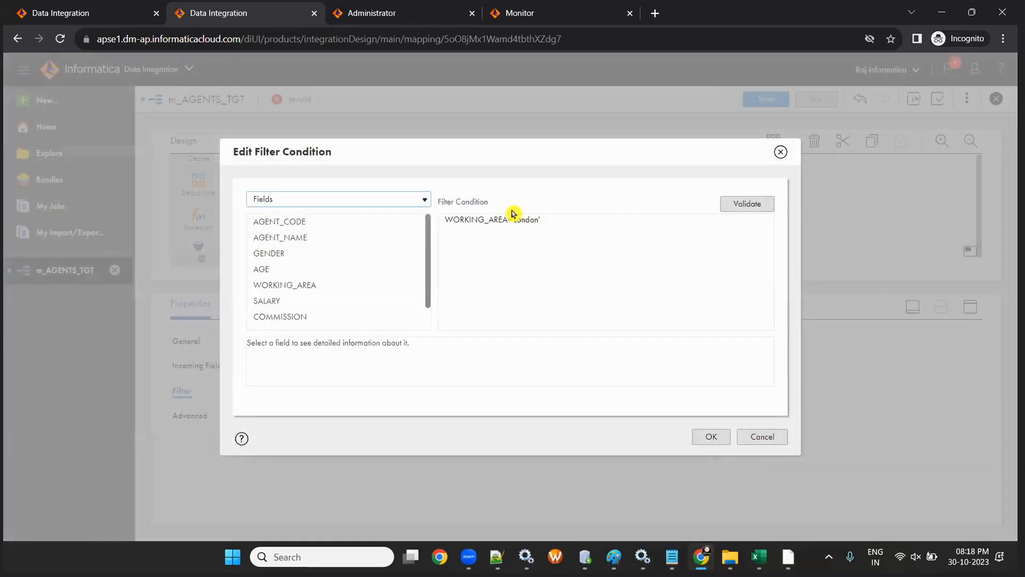
{"action": "left_click_drag", "start_coordinate": [511, 219], "coordinate": [579, 237]}
{"action": "left_click", "coordinate": [579, 238]}
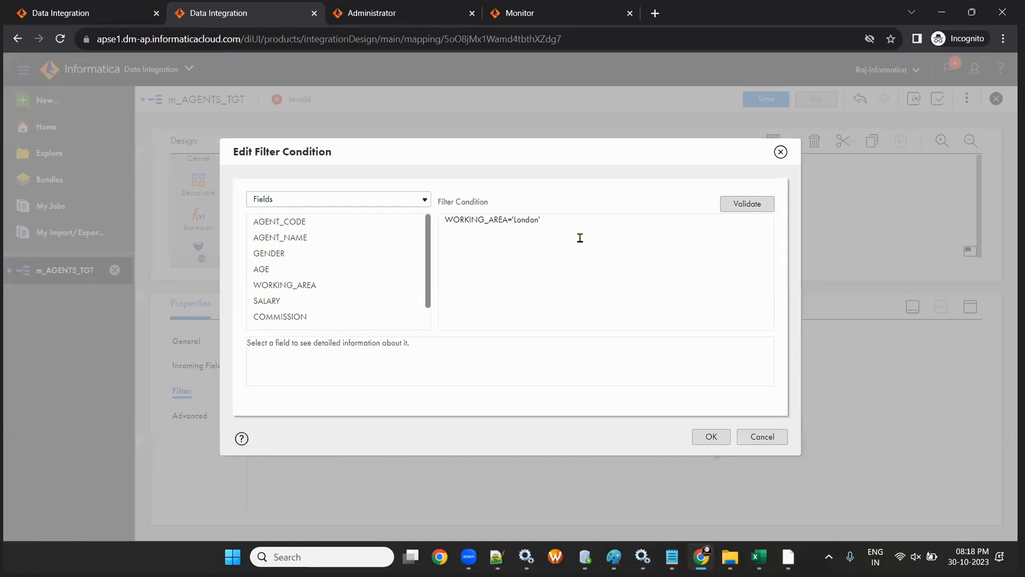
{"action": "left_click", "coordinate": [711, 436]}
- Revert the filter to the simple WORKING_AREA = London condition and save m_AGENTS_TGT
{"action": "left_click", "coordinate": [390, 339]}
{"action": "left_click", "coordinate": [379, 355]}
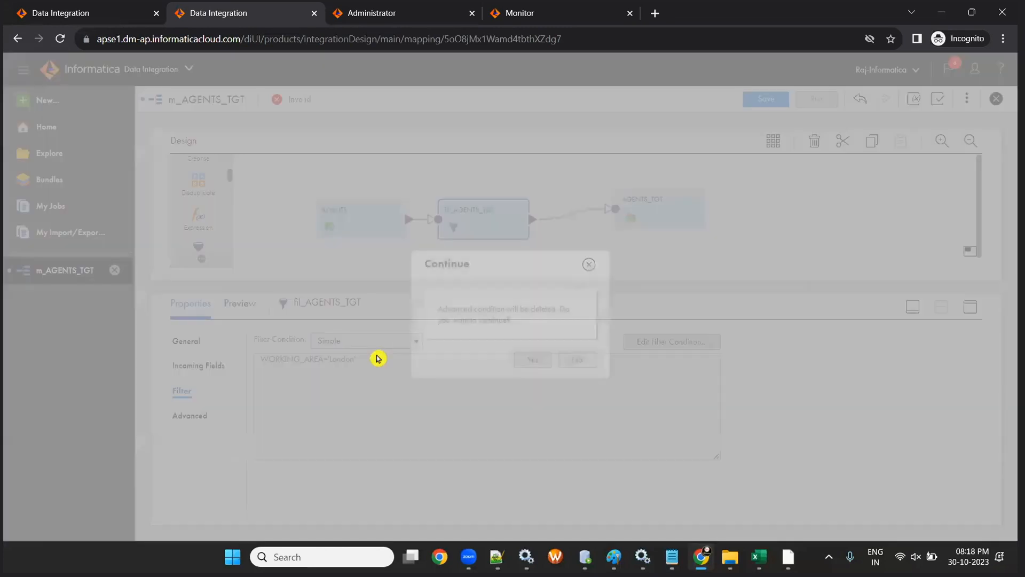
{"action": "left_click", "coordinate": [529, 359]}
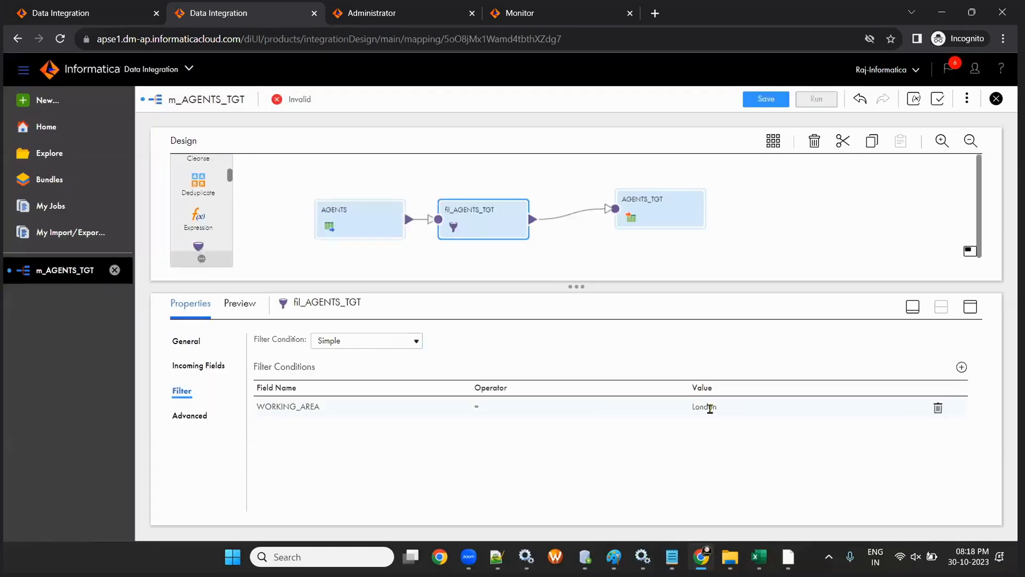
{"action": "left_click", "coordinate": [747, 100]}
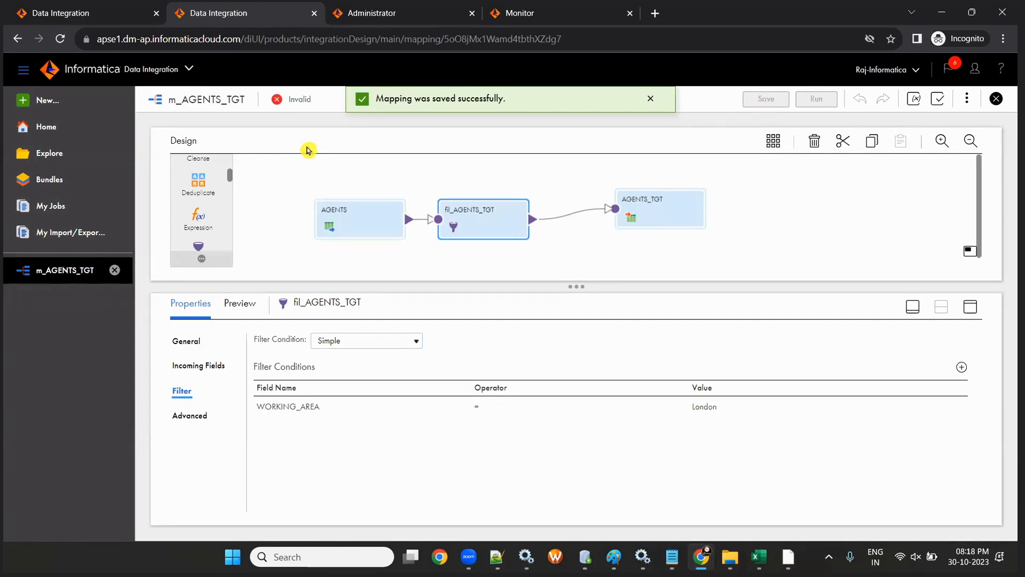
- Arrange and enlarge the canvas, then validate, tracing the error to AGENTS_TGT having no mapped fields
{"action": "left_click", "coordinate": [773, 140]}
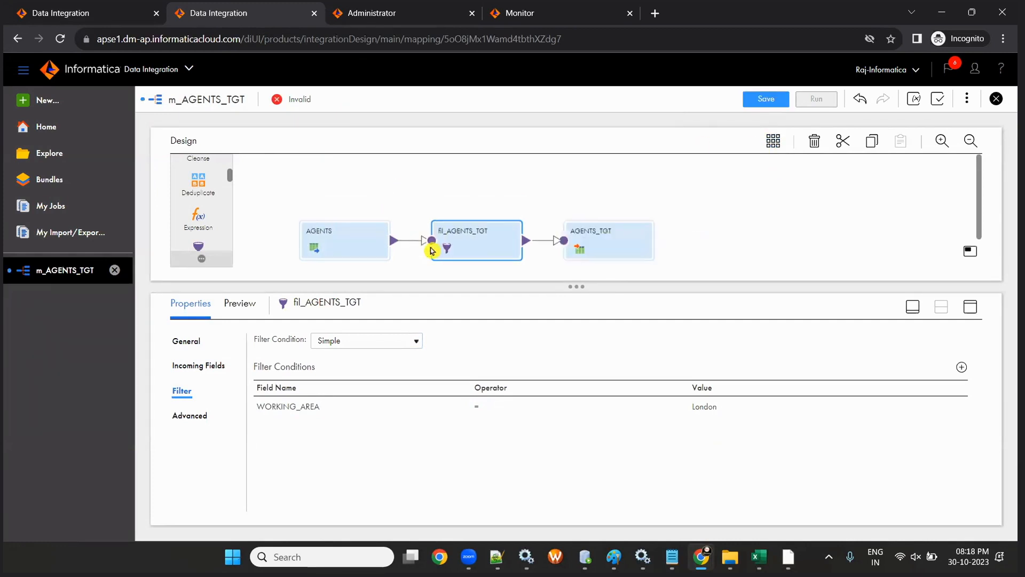
{"action": "left_click_drag", "start_coordinate": [566, 286], "coordinate": [567, 378]}
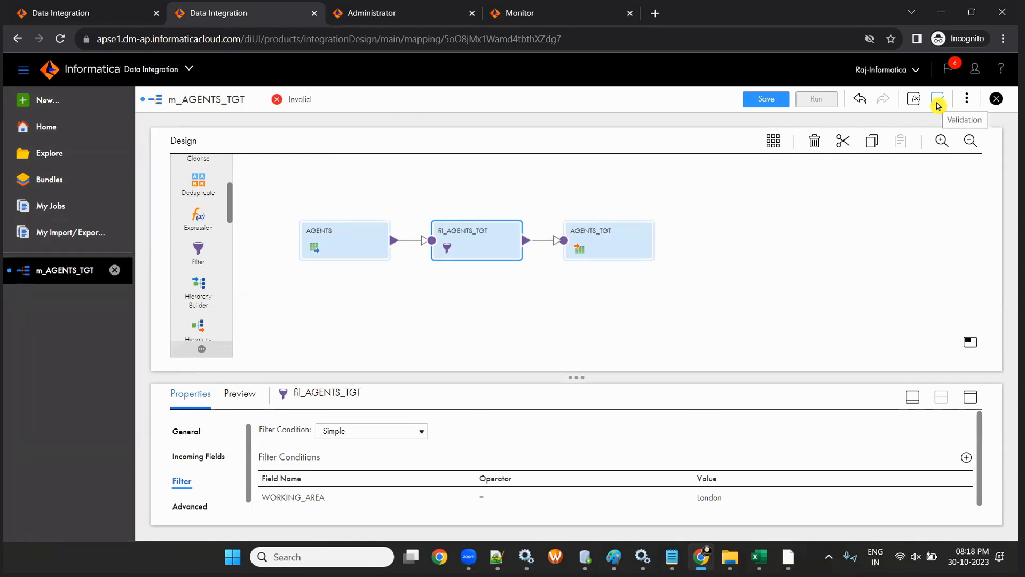
{"action": "left_click", "coordinate": [937, 101]}
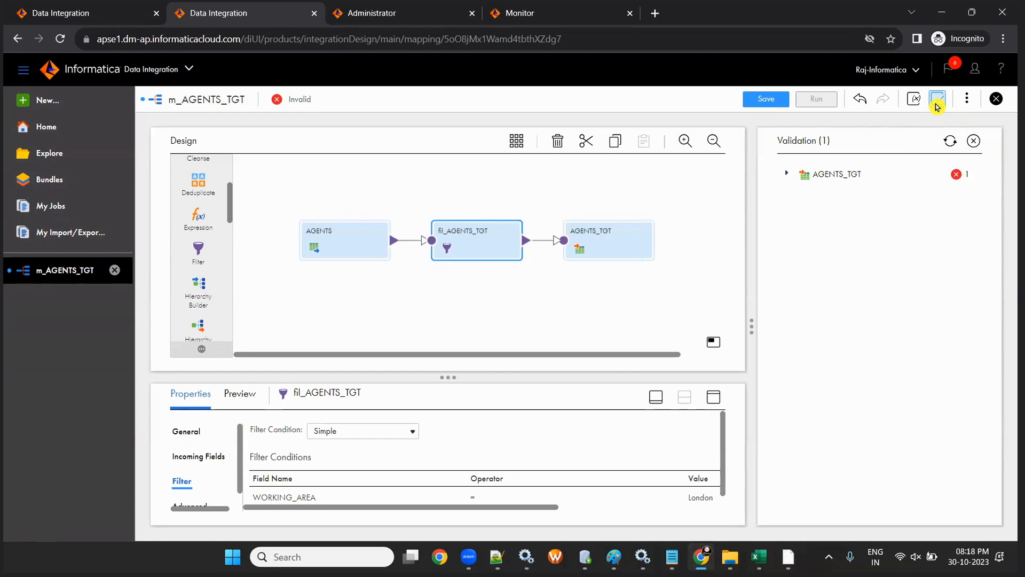
{"action": "left_click", "coordinate": [788, 175]}
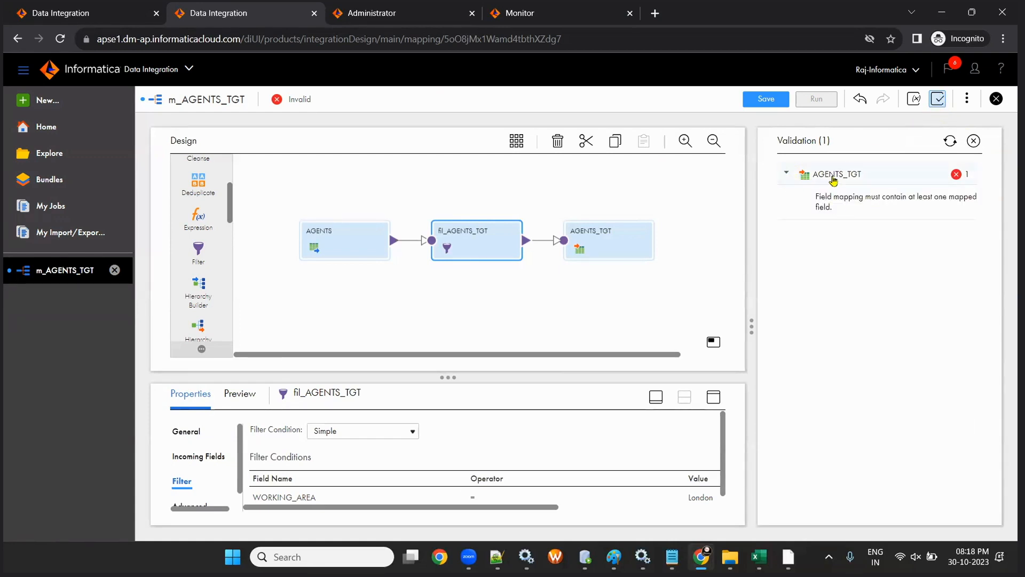
{"action": "left_click", "coordinate": [826, 207]}
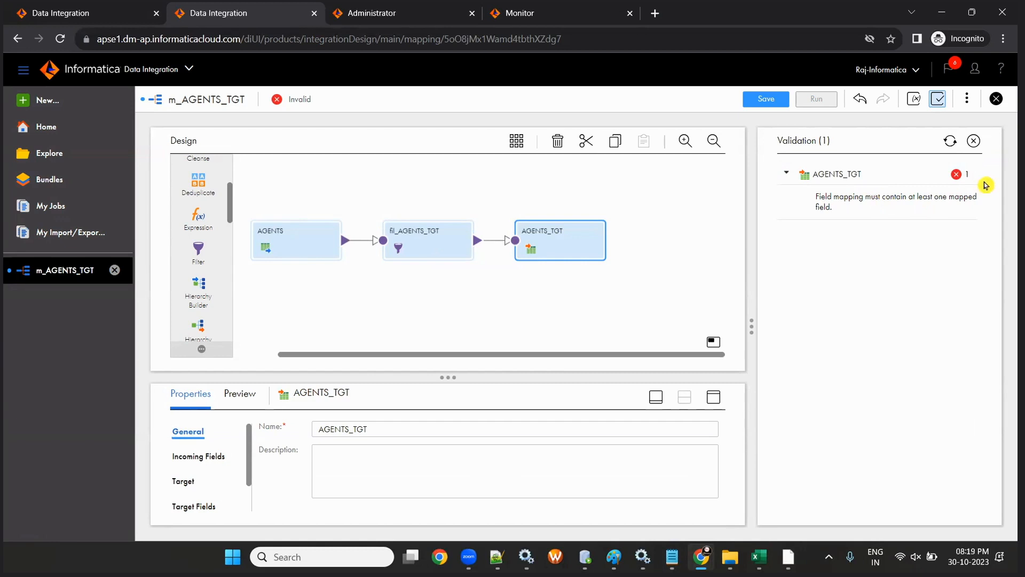
{"action": "left_click", "coordinate": [973, 140]}
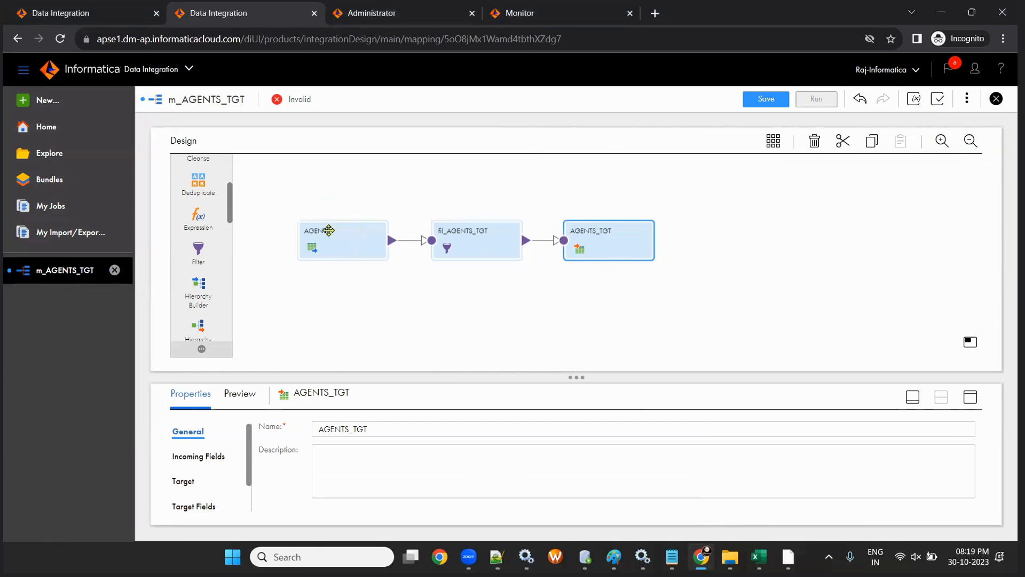
- Move the AGENTS source node up-left and review its field list
{"action": "left_click_drag", "start_coordinate": [340, 241], "coordinate": [302, 195]}
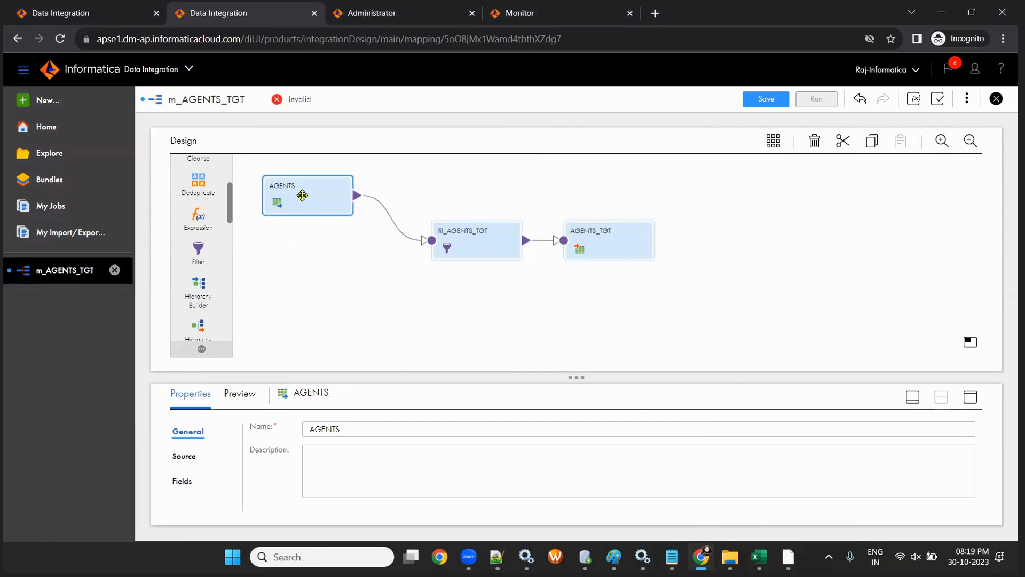
{"action": "left_click", "coordinate": [182, 480]}
{"action": "left_click_drag", "start_coordinate": [575, 384], "coordinate": [555, 291]}
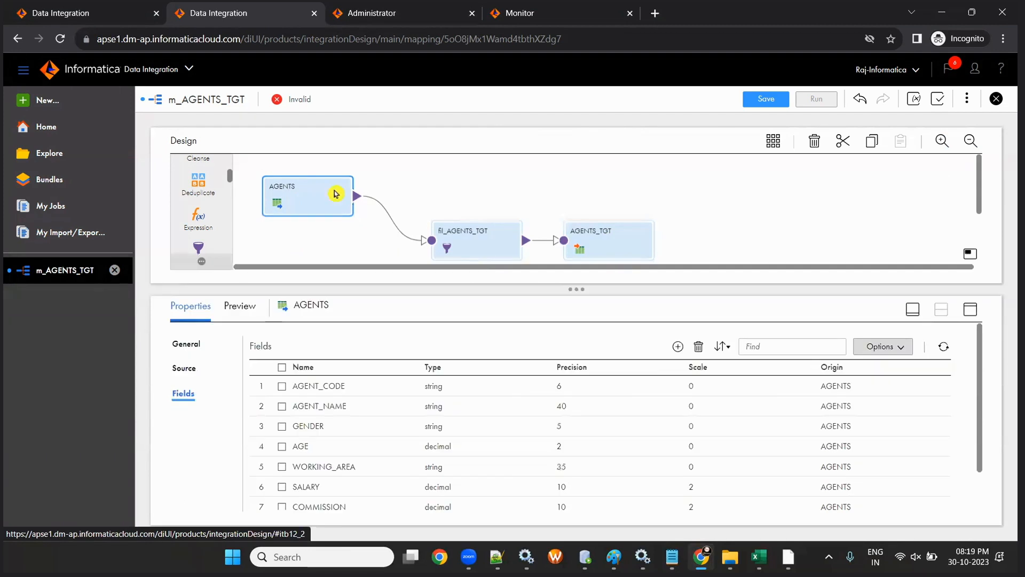
{"action": "scroll", "coordinate": [431, 212], "scroll_direction": "down", "scroll_amount": 1}
{"action": "scroll", "coordinate": [431, 212], "scroll_direction": "up", "scroll_amount": 1}
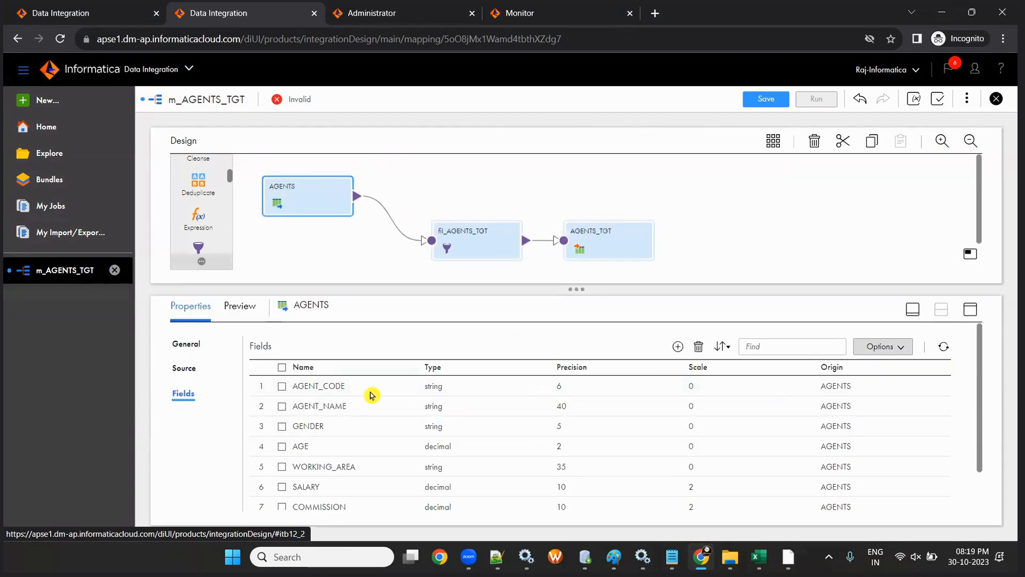
{"action": "scroll", "coordinate": [339, 491], "scroll_direction": "down", "scroll_amount": 1}
{"action": "scroll", "coordinate": [332, 484], "scroll_direction": "up", "scroll_amount": 1}
- Reposition AGENTS_TGT and fil_AGENTS_TGT, check the AGENTS Oracle connection, then show the filter's properties
{"action": "left_click_drag", "start_coordinate": [599, 243], "coordinate": [702, 222]}
{"action": "left_click_drag", "start_coordinate": [469, 248], "coordinate": [477, 200]}
{"action": "left_click", "coordinate": [322, 193]}
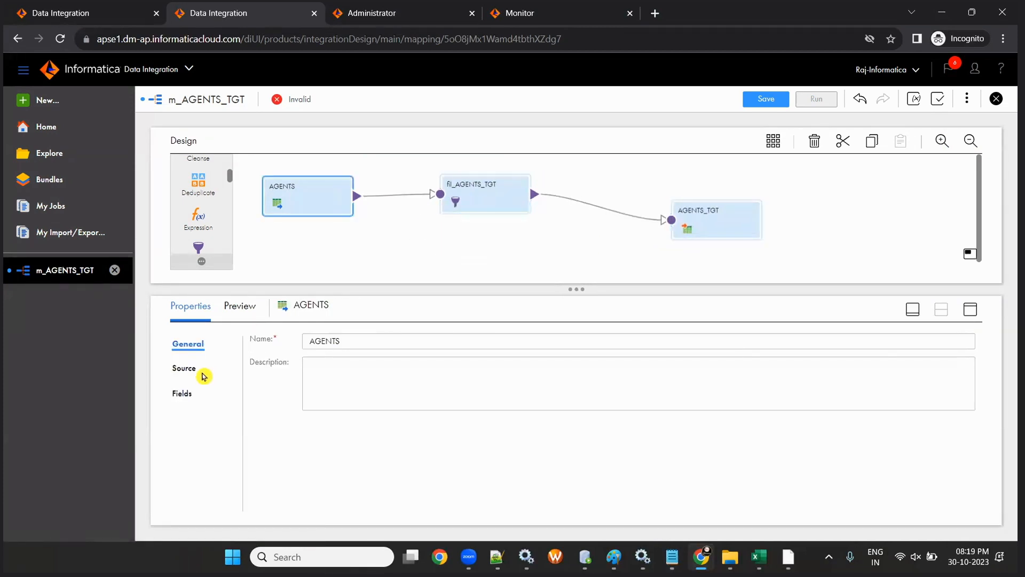
{"action": "left_click", "coordinate": [185, 368]}
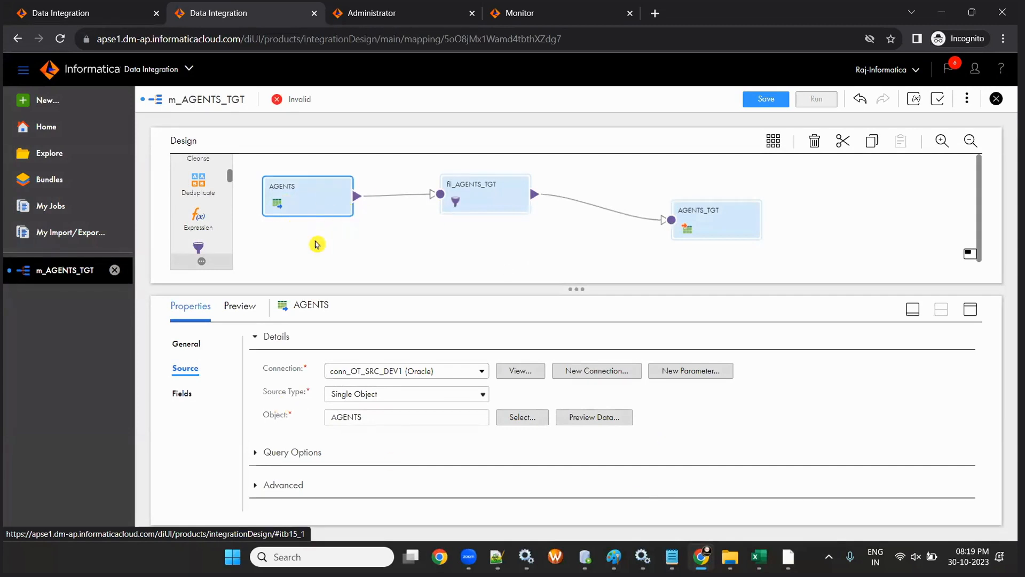
{"action": "left_click", "coordinate": [483, 195]}
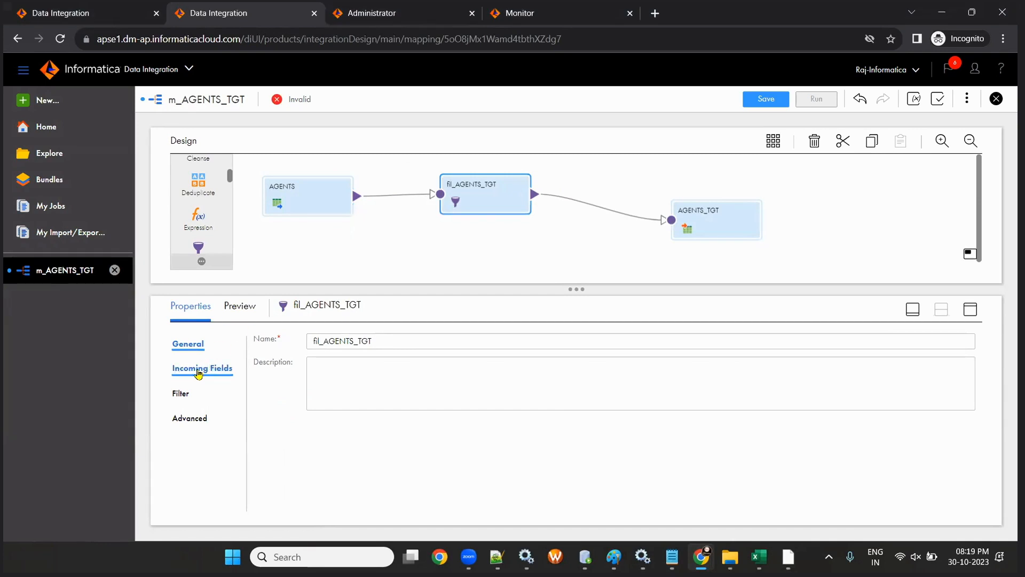
- Review the incoming fields of the fil_AGENTS_TGT filter
{"action": "left_click_drag", "start_coordinate": [472, 189], "coordinate": [468, 187]}
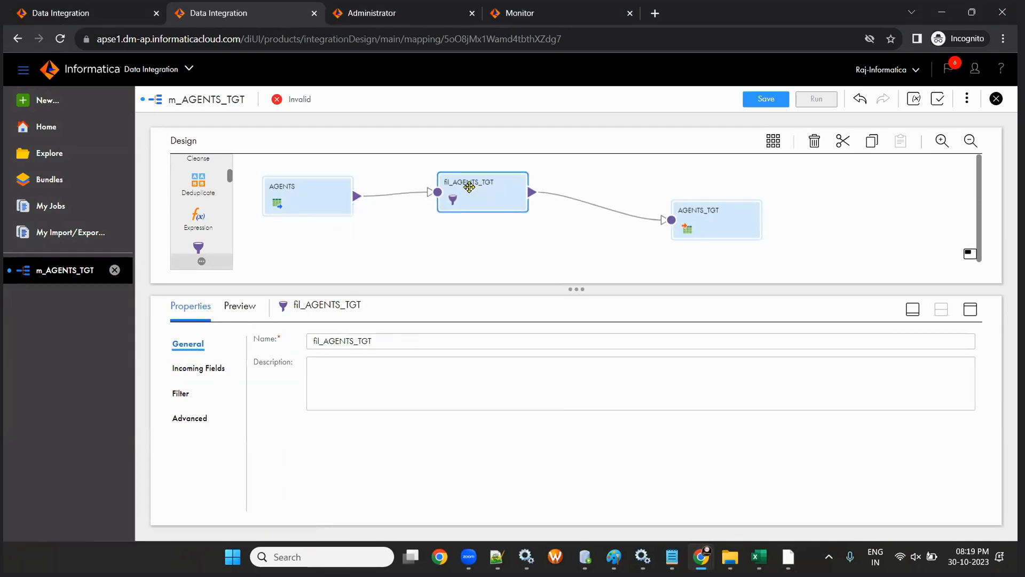
{"action": "left_click", "coordinate": [202, 367]}
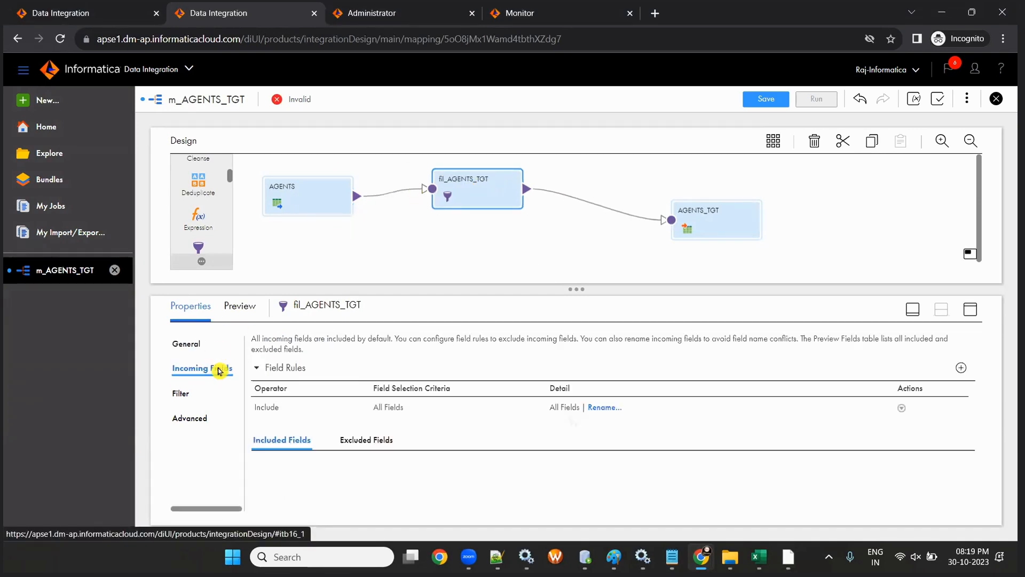
{"action": "scroll", "coordinate": [535, 386], "scroll_direction": "down", "scroll_amount": 5}
{"action": "scroll", "coordinate": [536, 387], "scroll_direction": "up", "scroll_amount": 3}
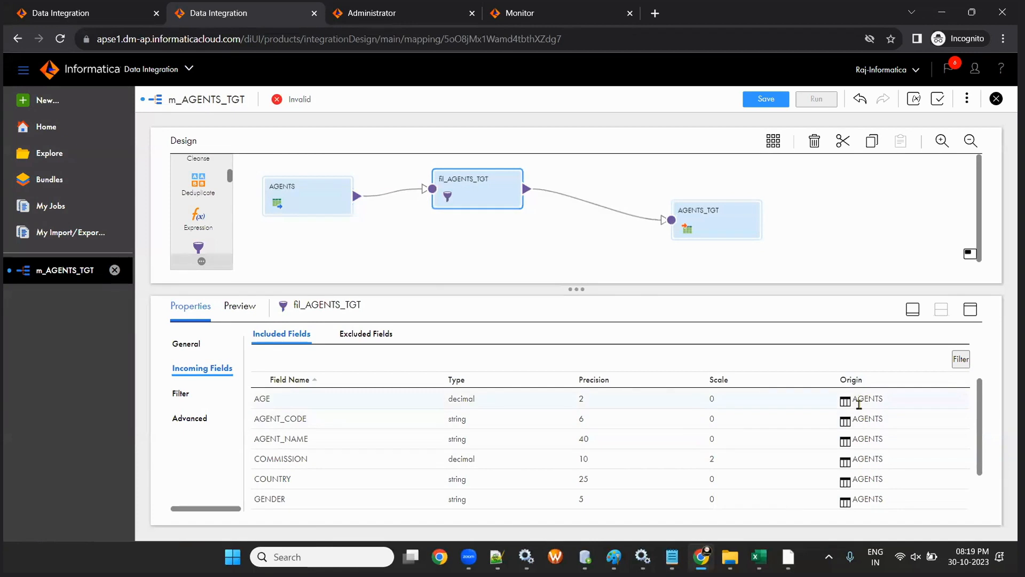
{"action": "scroll", "coordinate": [304, 409], "scroll_direction": "down", "scroll_amount": 2}
{"action": "scroll", "coordinate": [304, 414], "scroll_direction": "up", "scroll_amount": 2}
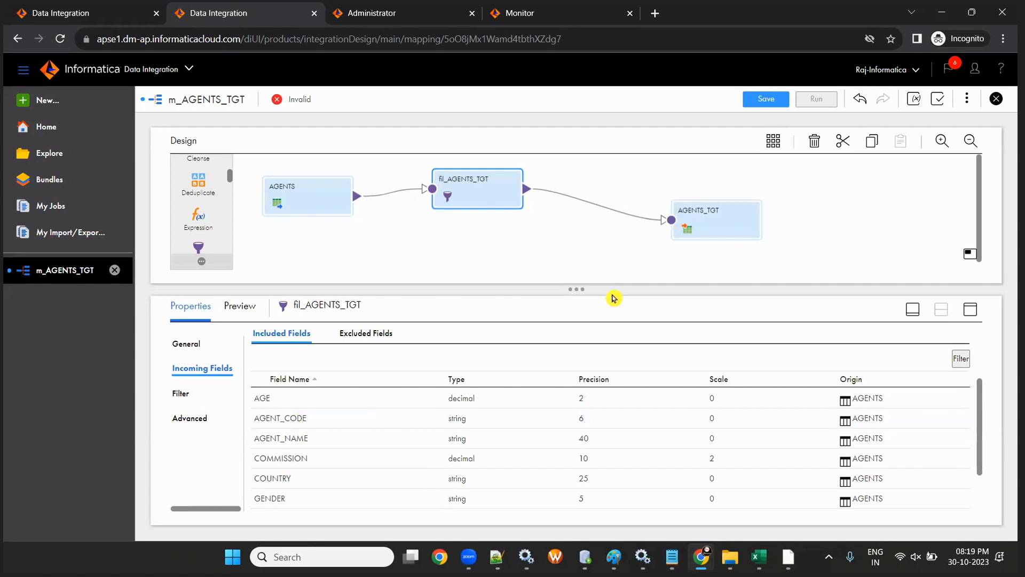
- Align AGENTS_TGT with the other nodes and review its incoming and target fields, AGENT_CODE through COUNTRY
{"action": "left_click_drag", "start_coordinate": [713, 225], "coordinate": [716, 187]}
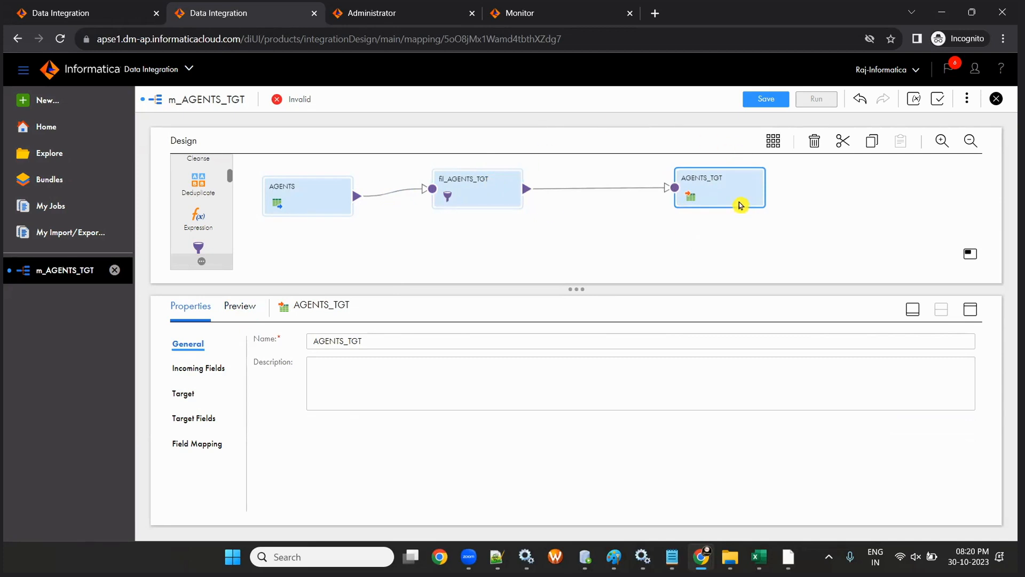
{"action": "left_click", "coordinate": [202, 375]}
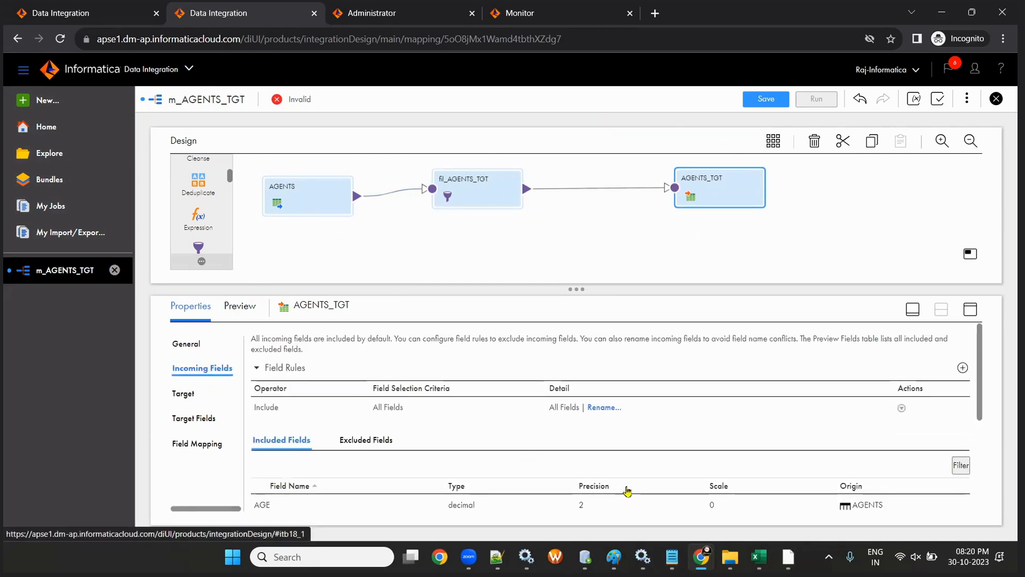
{"action": "scroll", "coordinate": [618, 485], "scroll_direction": "down", "scroll_amount": 3}
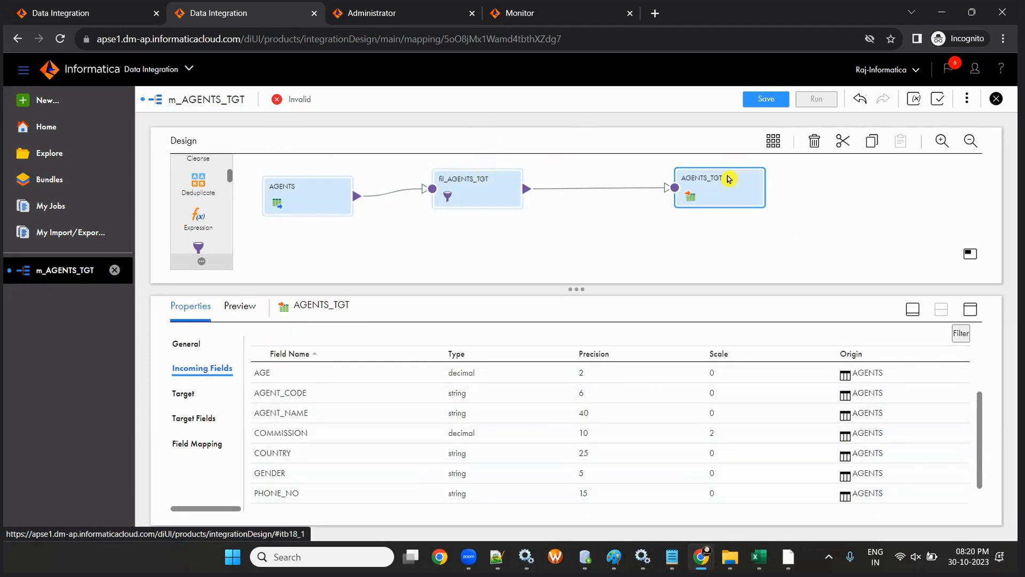
{"action": "left_click", "coordinate": [198, 419]}
{"action": "scroll", "coordinate": [425, 458], "scroll_direction": "down", "scroll_amount": 2}
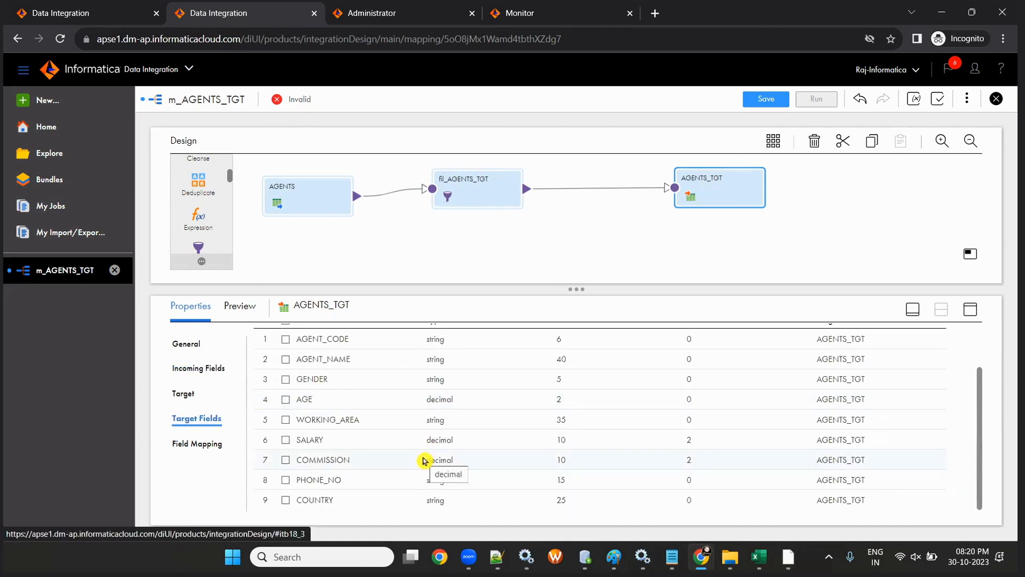
{"action": "scroll", "coordinate": [424, 459], "scroll_direction": "up", "scroll_amount": 2}
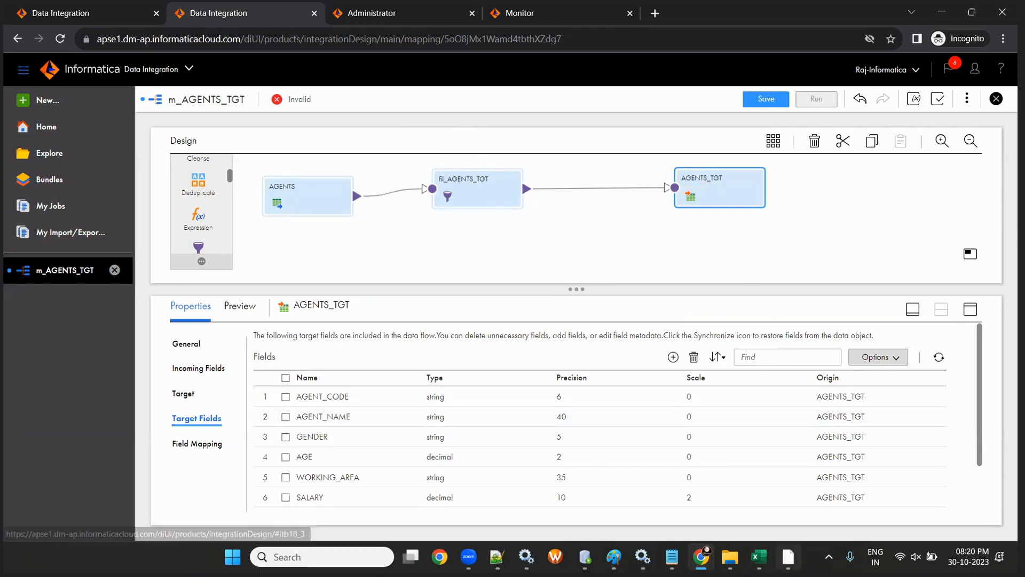
{"action": "left_click", "coordinate": [759, 557]}
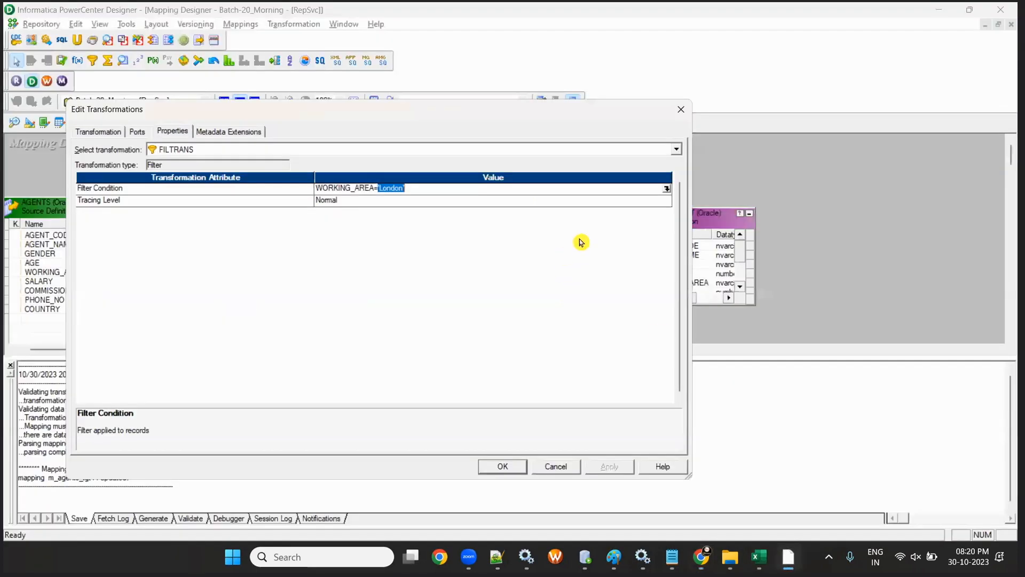
- In Designer, tidy the canvas by moving SQ_AGENTS and FILTRANS left and resizing AGENTS_TGT
{"action": "left_click", "coordinate": [502, 465]}
{"action": "left_click", "coordinate": [240, 101]}
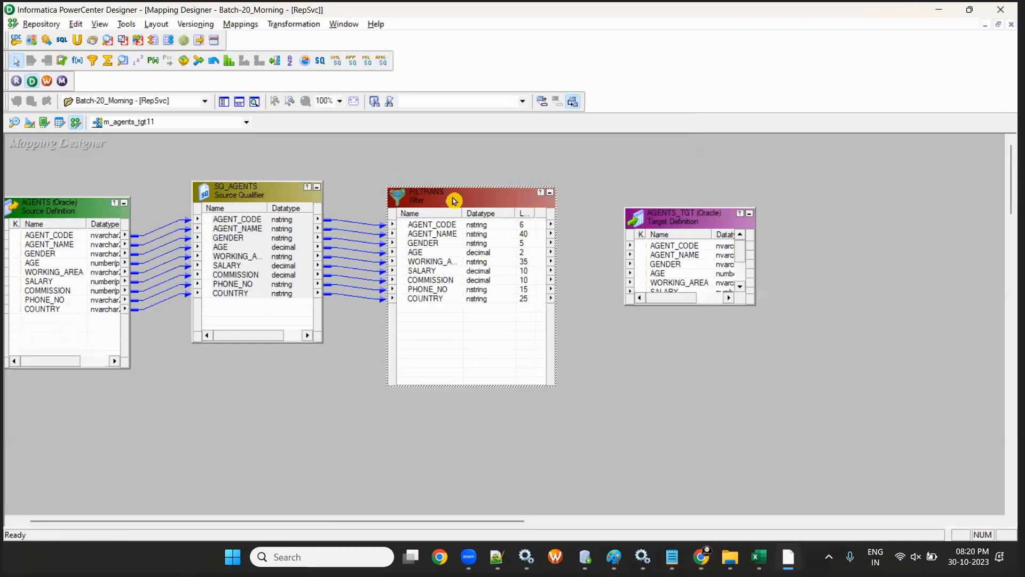
{"action": "left_click_drag", "start_coordinate": [298, 195], "coordinate": [262, 209]}
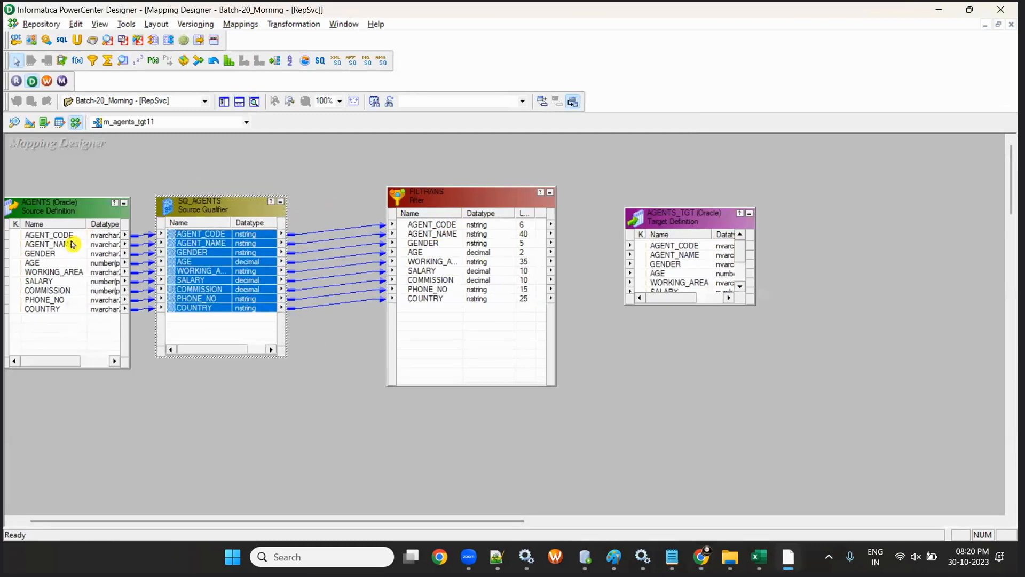
{"action": "left_click_drag", "start_coordinate": [479, 209], "coordinate": [442, 209]}
{"action": "mouse_move", "coordinate": [686, 209]}
{"action": "left_mouse_down"}
{"action": "mouse_move", "coordinate": [687, 248]}
{"action": "mouse_move", "coordinate": [677, 135]}
{"action": "mouse_move", "coordinate": [687, 211]}
{"action": "left_mouse_up"}
- Link all nine FILTRANS ports to the matching AGENTS_TGT ports
{"action": "left_click", "coordinate": [400, 219]}
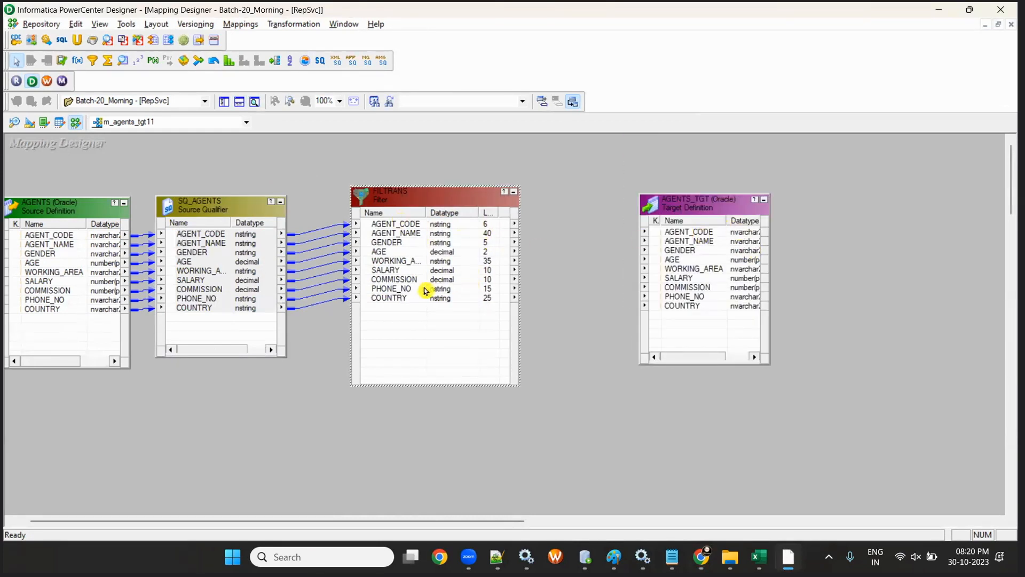
{"action": "left_click", "coordinate": [395, 227]}
{"action": "left_click", "coordinate": [405, 298], "text": "shift"}
{"action": "left_click_drag", "start_coordinate": [403, 234], "coordinate": [689, 233]}
{"action": "left_click", "coordinate": [937, 13]}
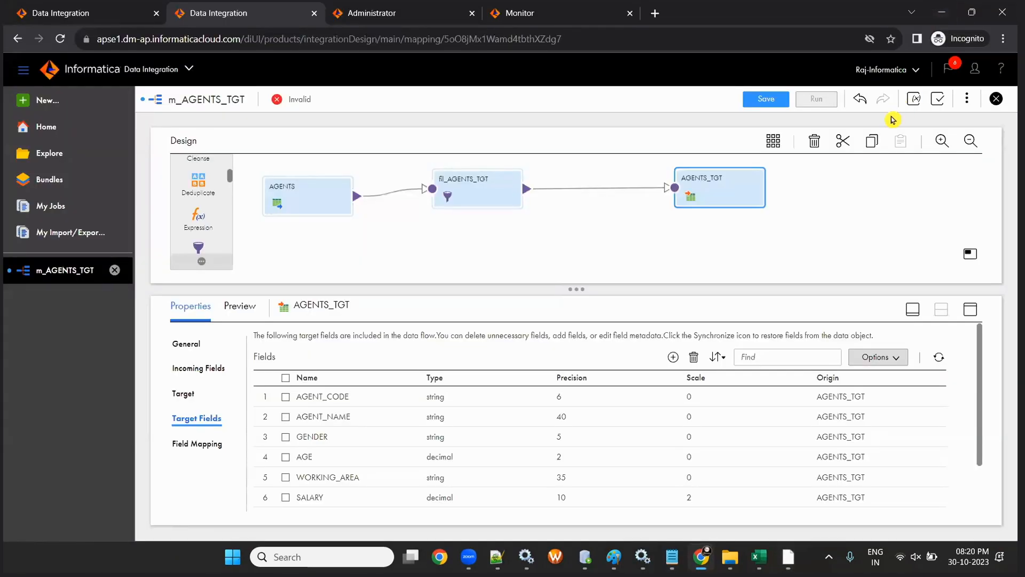
- Smart Map all 9 AGENTS_TGT target fields and save m_AGENTS_TGT, now Valid
{"action": "left_click", "coordinate": [208, 445]}
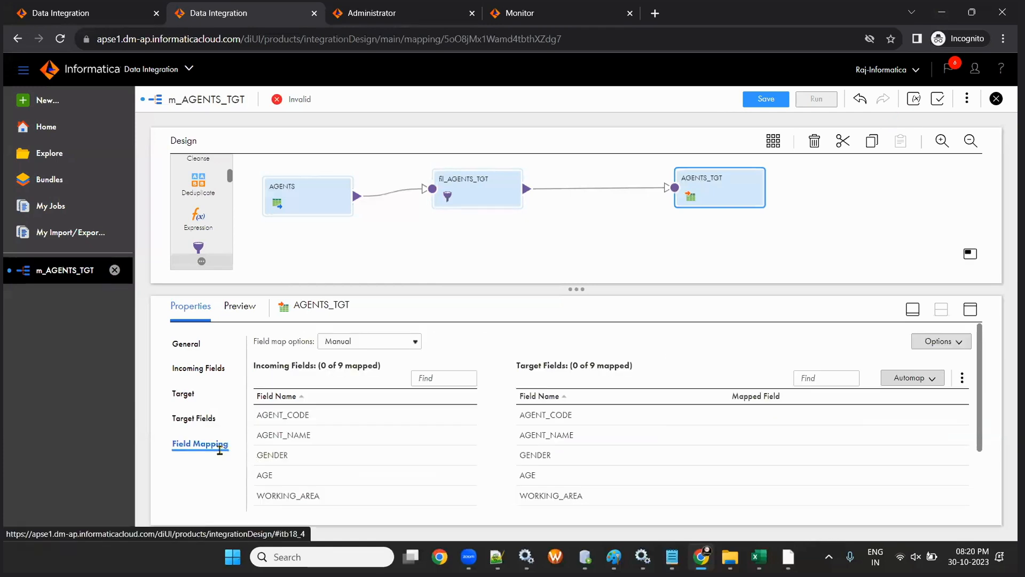
{"action": "left_click_drag", "start_coordinate": [577, 288], "coordinate": [577, 249]}
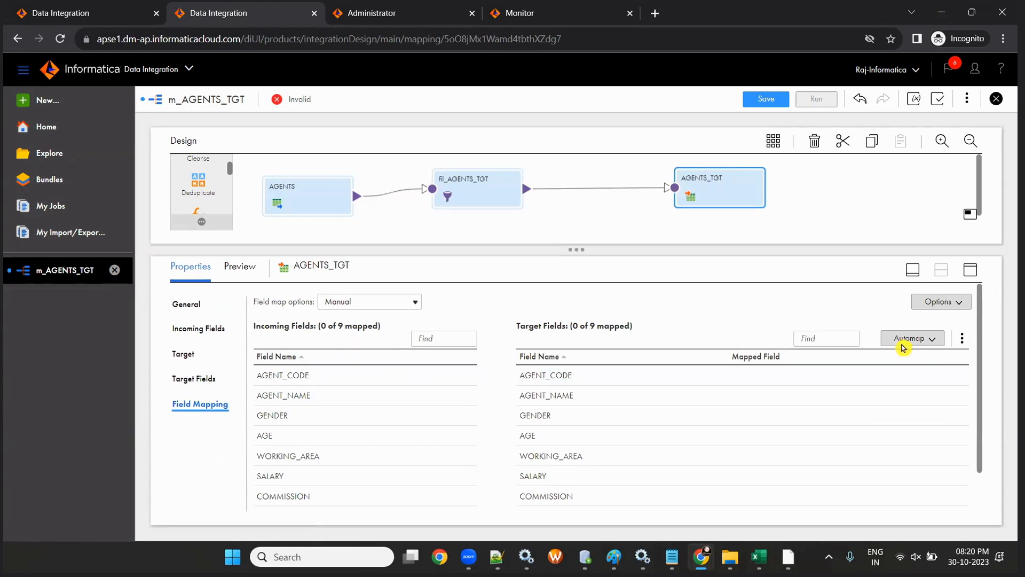
{"action": "left_click", "coordinate": [923, 339]}
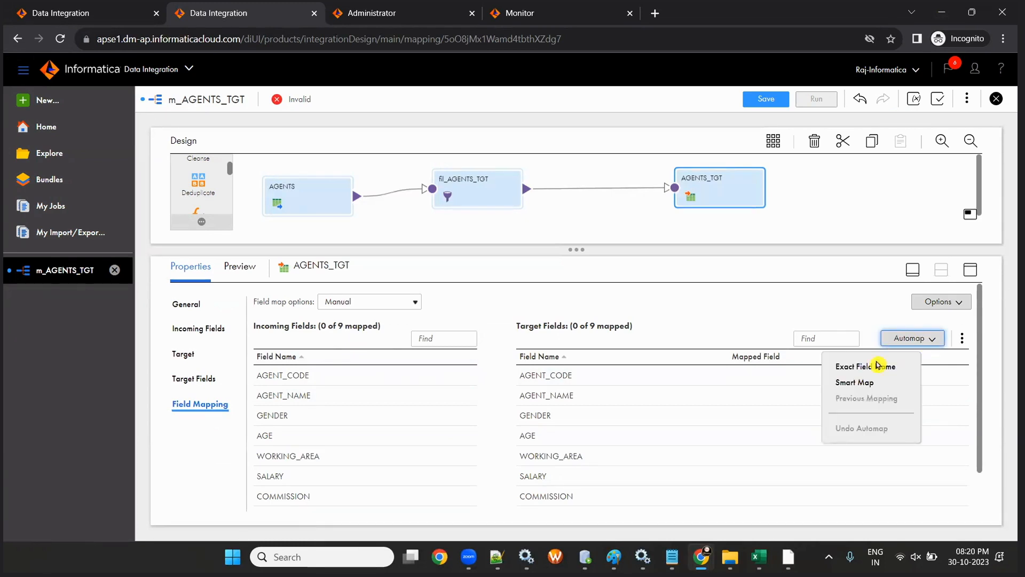
{"action": "left_click", "coordinate": [870, 382]}
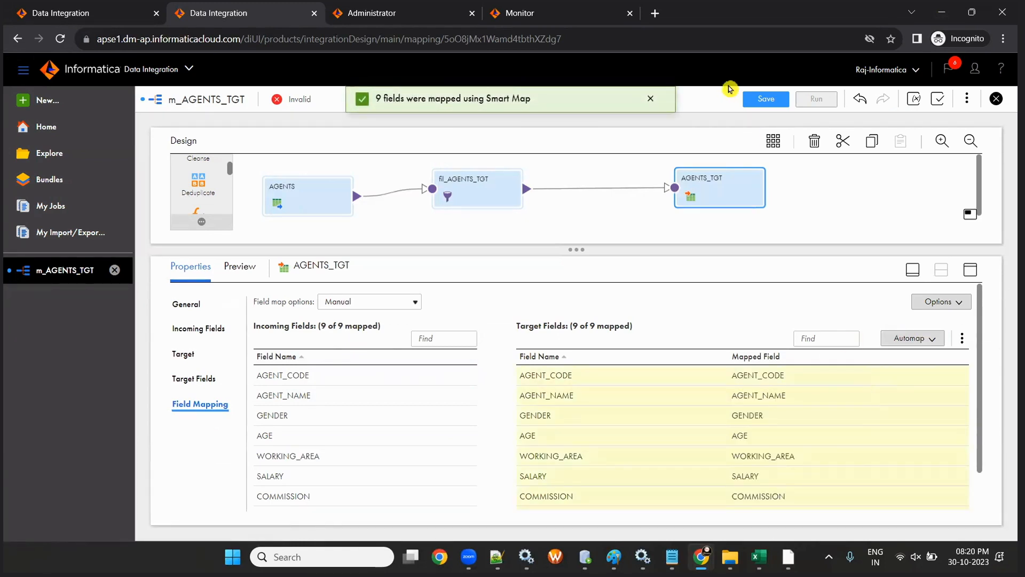
{"action": "left_click", "coordinate": [760, 102]}
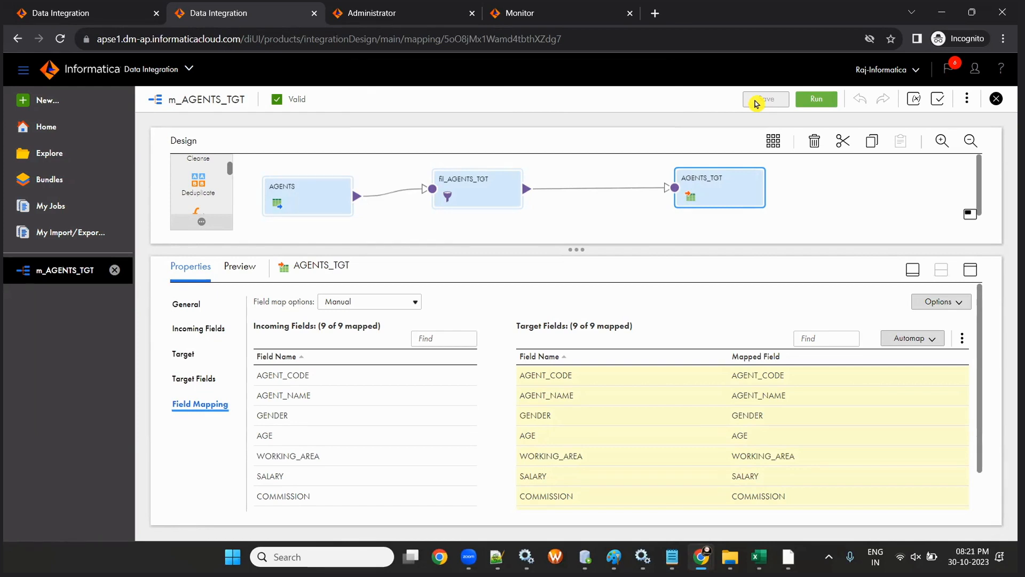
{"action": "left_click", "coordinate": [758, 557]}
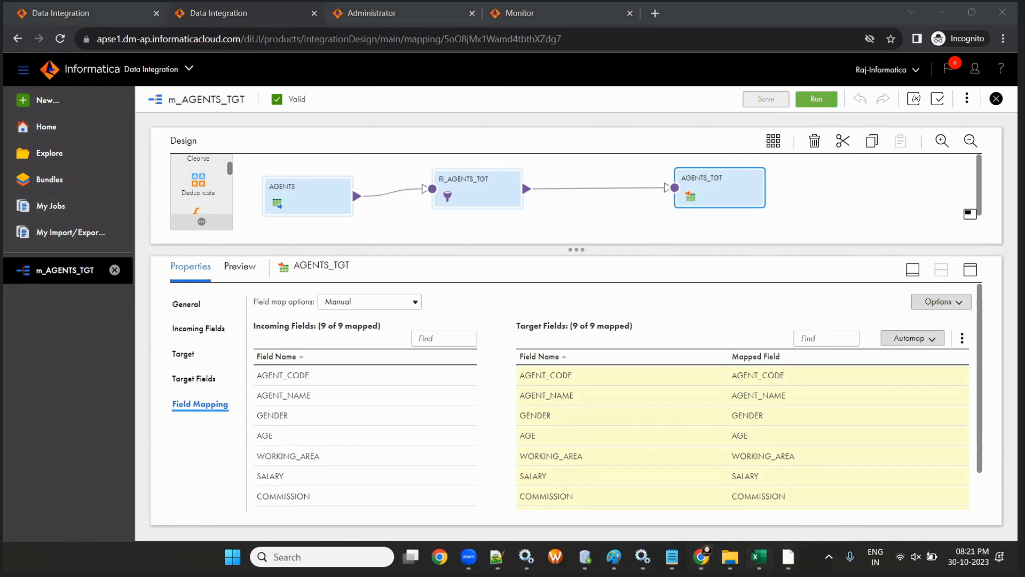
- Enter headings PC in B10 and IDMC in E10, with mapping beneath each
{"action": "scroll", "coordinate": [148, 244], "scroll_direction": "down", "scroll_amount": 2}
{"action": "left_click", "coordinate": [148, 246]}
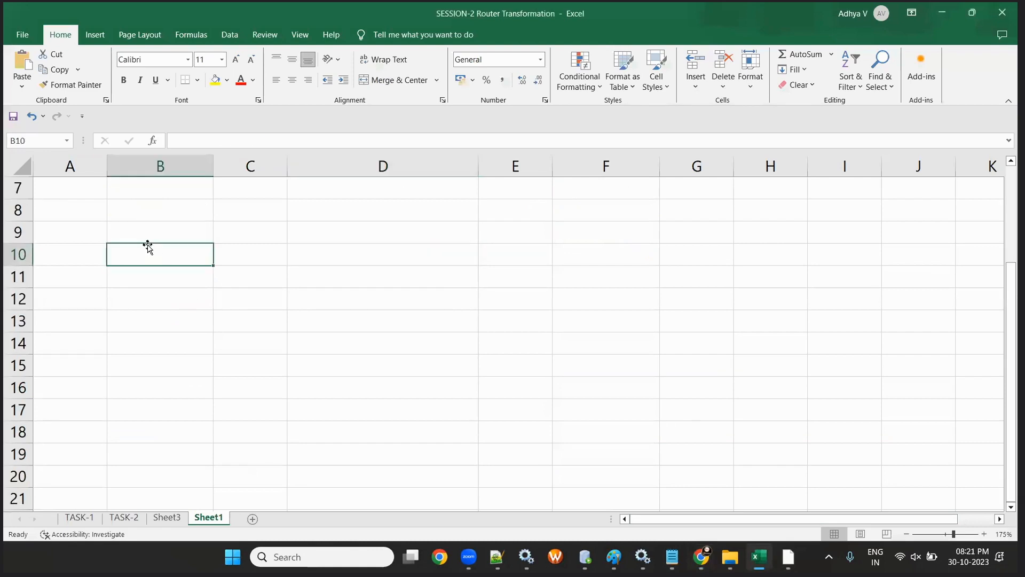
{"action": "type", "text": "pc"}
{"action": "key", "text": "BackSpace"}
{"action": "key", "text": "BackSpace"}
{"action": "type", "text": "PC"}
{"action": "key", "text": "Right"}
{"action": "key", "text": "Right"}
{"action": "key", "text": "Right"}
{"action": "type", "text": "IDMC"}
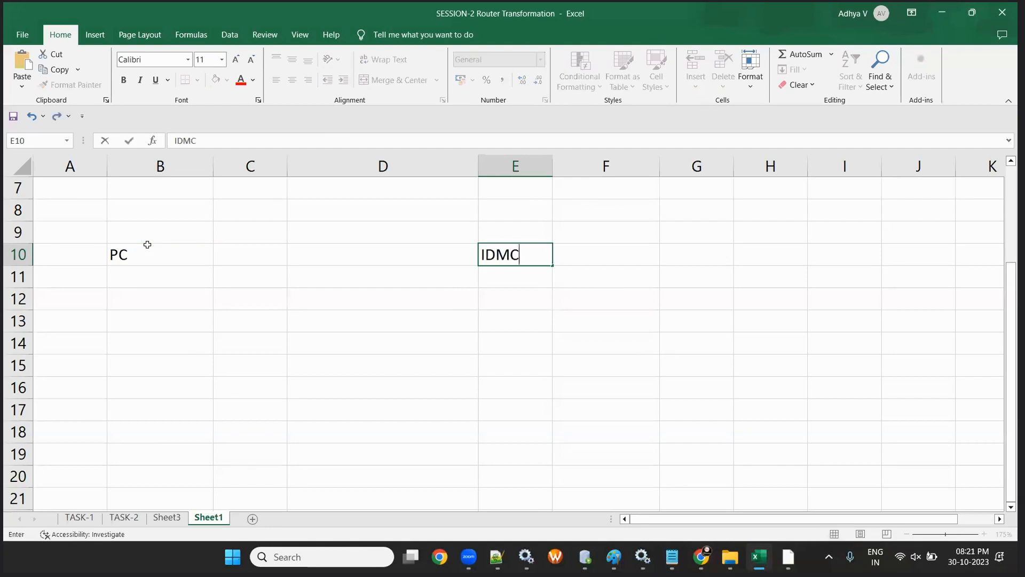
{"action": "key", "text": "Return"}
{"action": "key", "text": "Left"}
{"action": "key", "text": "Left"}
{"action": "key", "text": "Left"}
{"action": "type", "text": "mapping"}
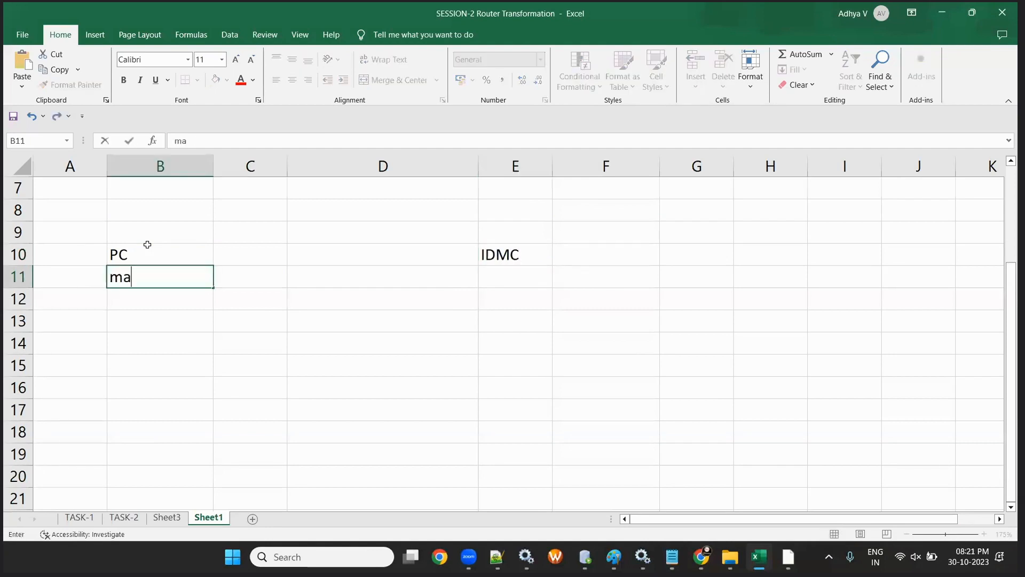
{"action": "key", "text": "Right"}
{"action": "key", "text": "Right"}
{"action": "key", "text": "Right"}
{"action": "type", "text": "mapping"}
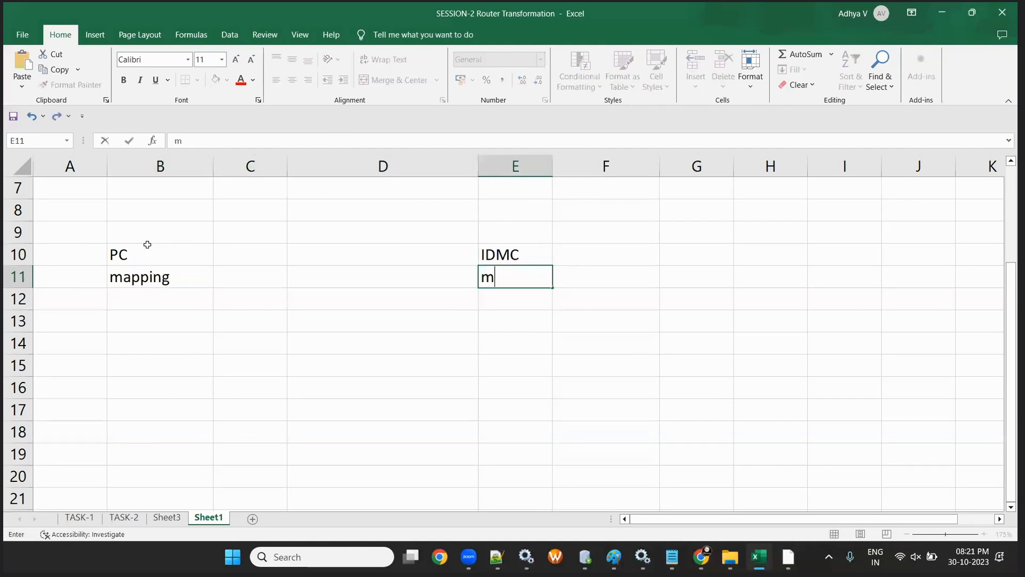
{"action": "key", "text": "Return"}
{"action": "key", "text": "Left"}
{"action": "key", "text": "Left"}
{"action": "key", "text": "Left"}
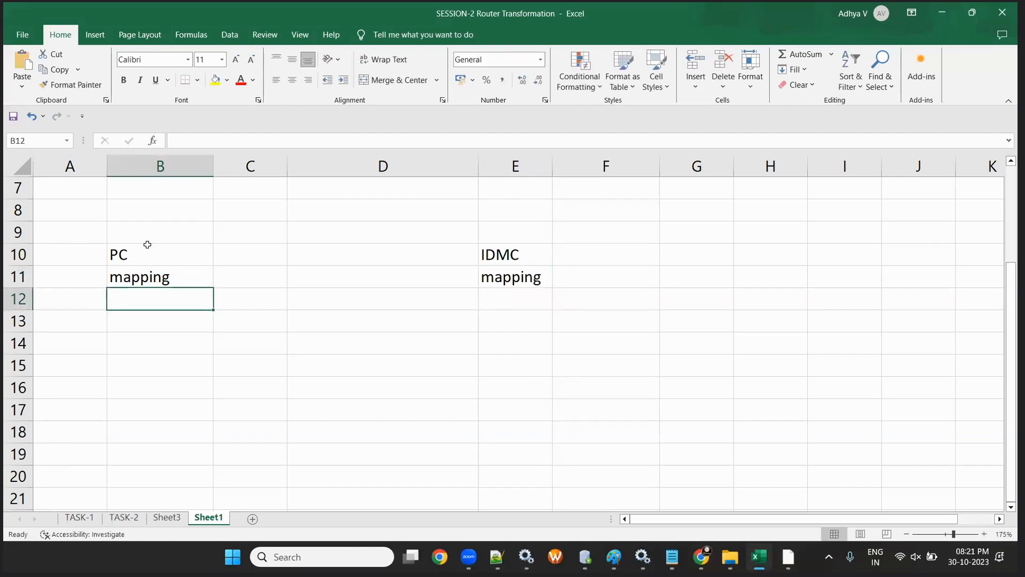
- Fill row 12 with 'session Task' in B12 and 'mapping confugration task (mct)' in E12
{"action": "type", "text": "session"}
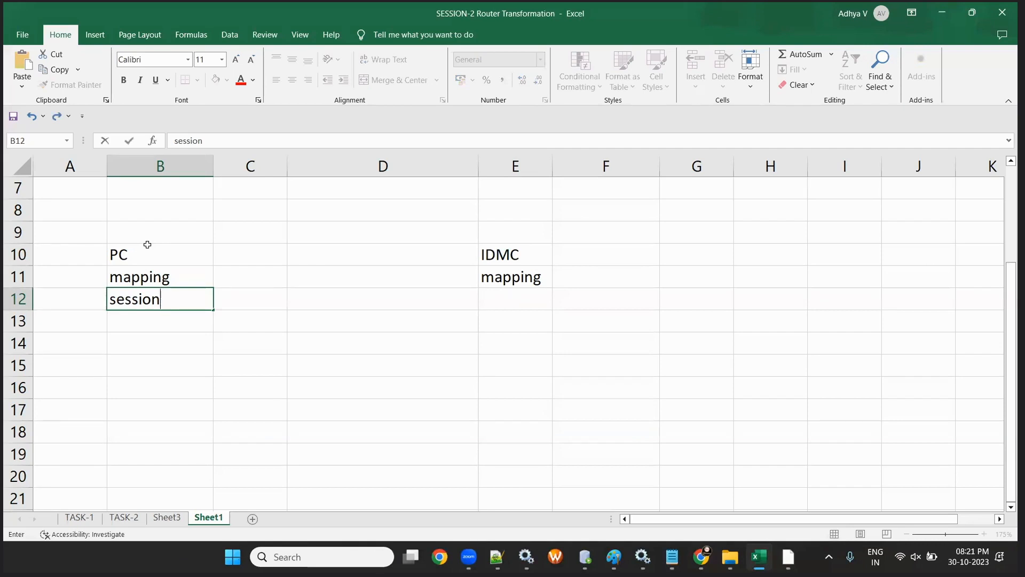
{"action": "key", "text": "Right"}
{"action": "key", "text": "Right"}
{"action": "key", "text": "Right"}
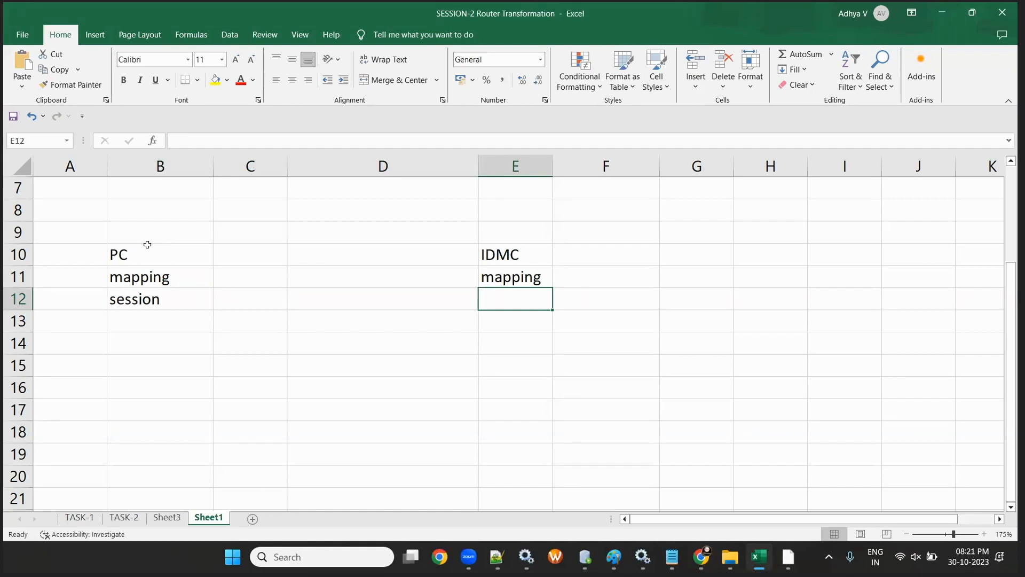
{"action": "type", "text": "mp"}
{"action": "key", "text": "BackSpace"}
{"action": "type", "text": "appi"}
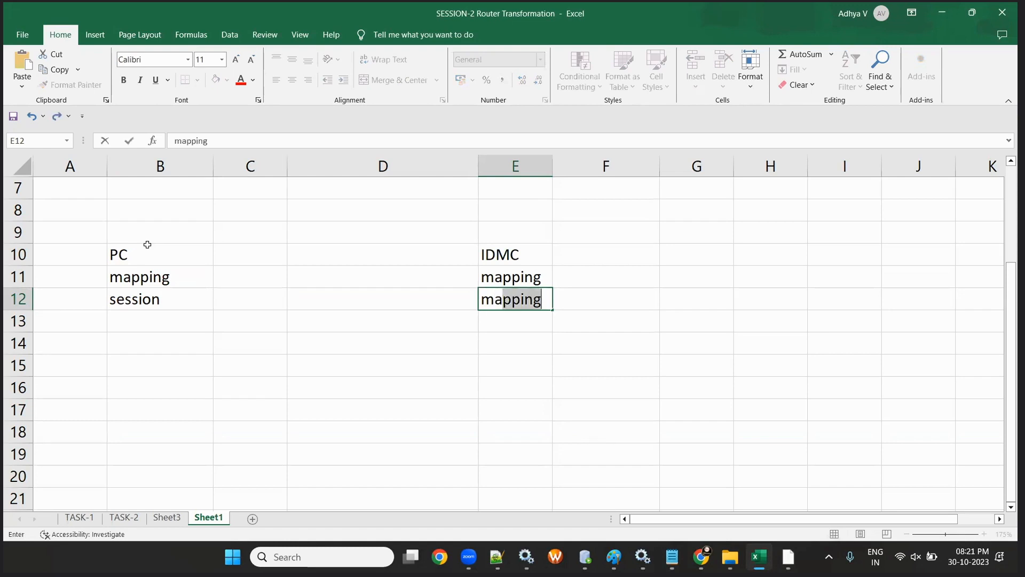
{"action": "type", "text": "ng conf"}
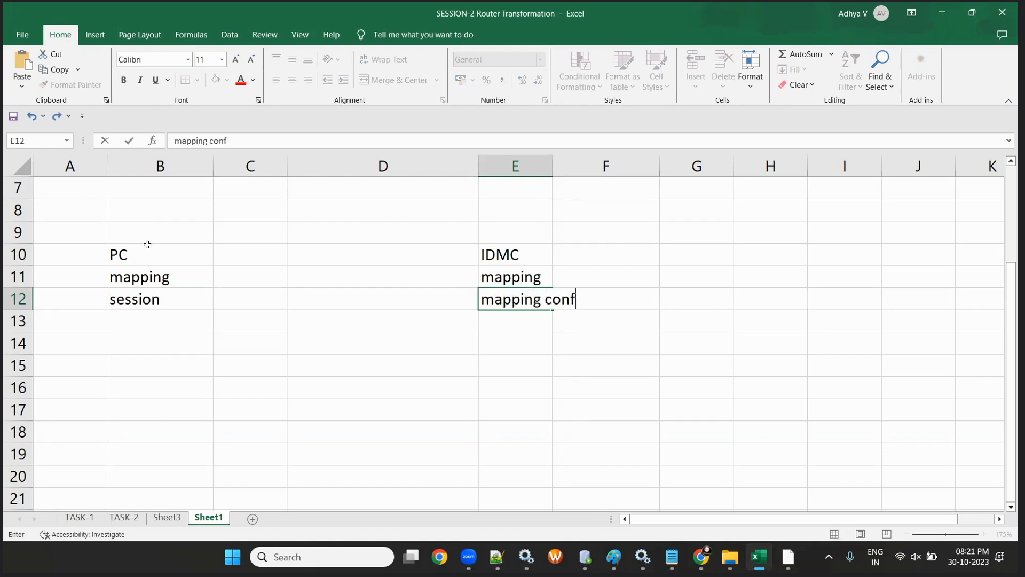
{"action": "type", "text": "ugration "}
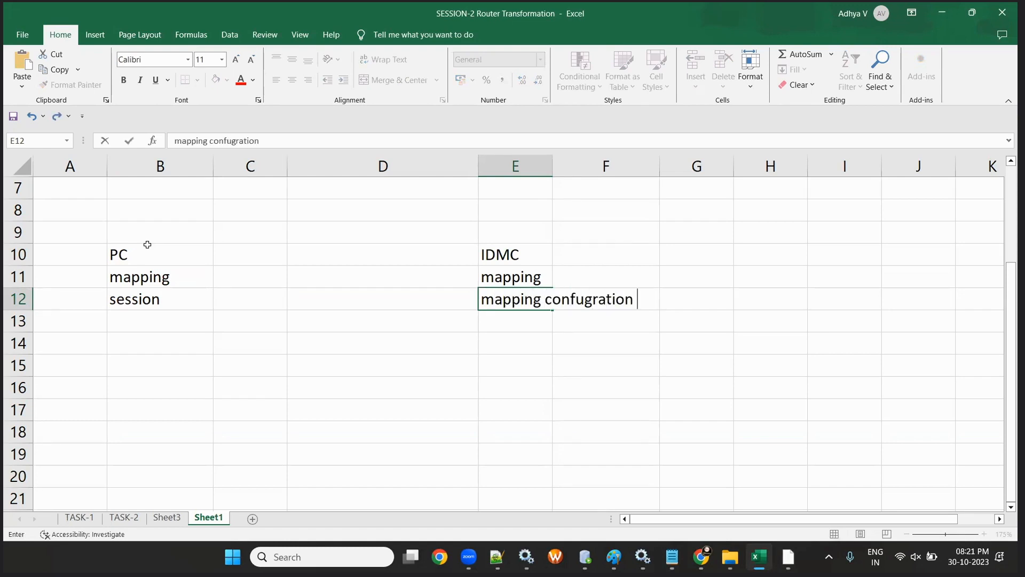
{"action": "type", "text": "task"}
{"action": "double_click", "coordinate": [170, 302]}
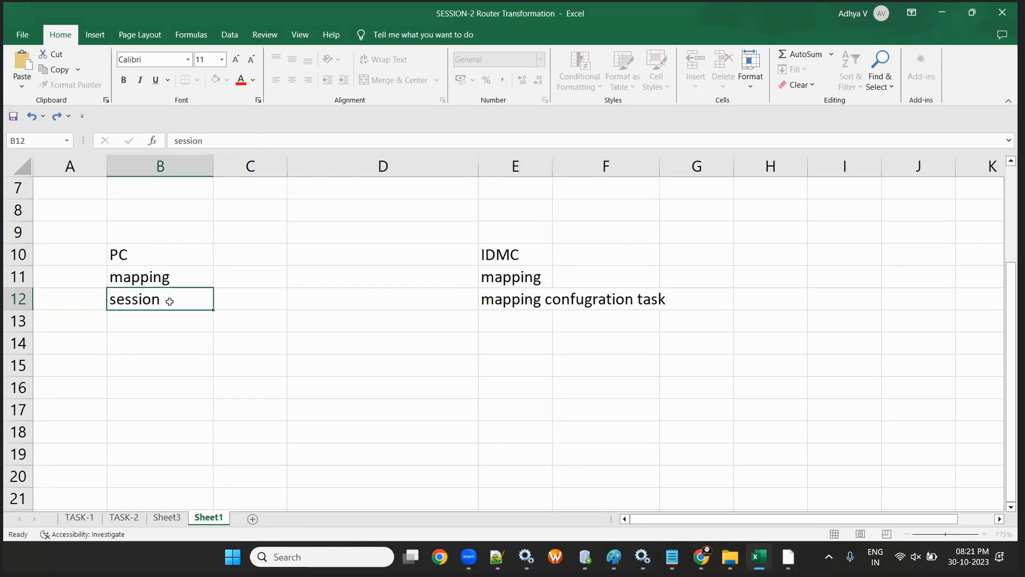
{"action": "type", "text": "Task"}
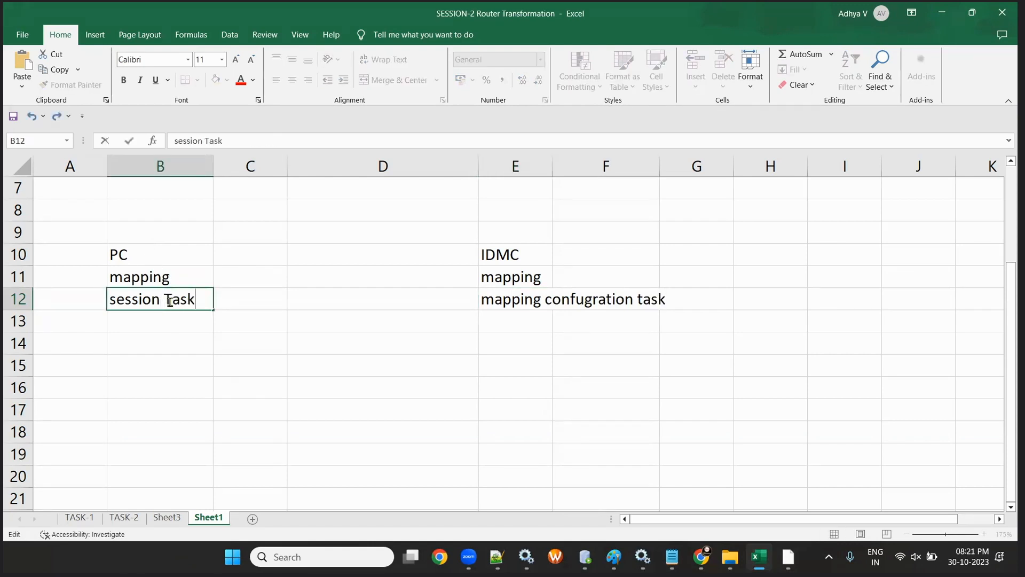
{"action": "left_click", "coordinate": [485, 302]}
{"action": "double_click", "coordinate": [485, 302]}
{"action": "left_click", "coordinate": [670, 299]}
{"action": "type", "text": "(mct)"}
{"action": "left_click", "coordinate": [610, 356]}
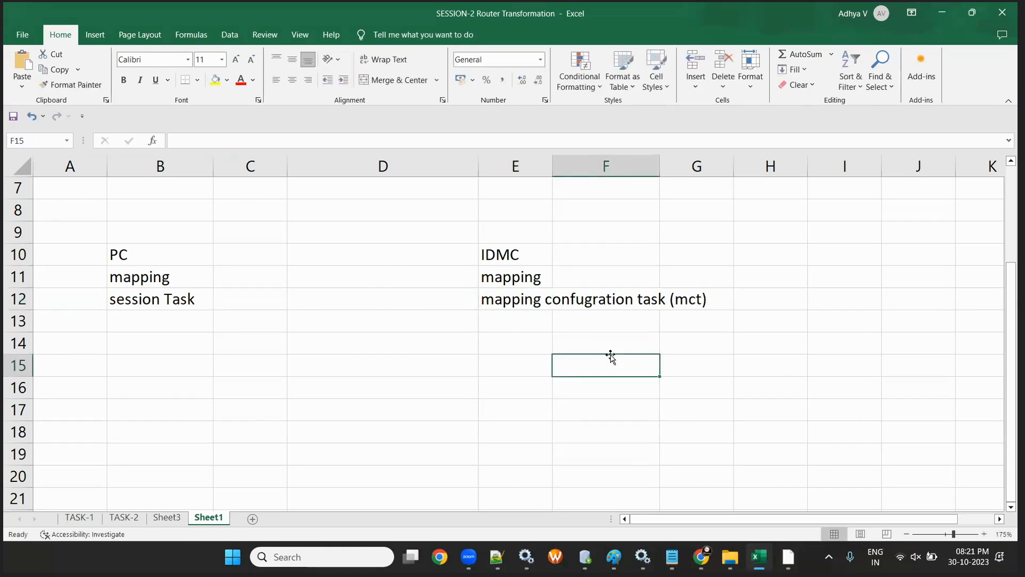
- Enter workflow in B13 and Taskflow in E13
{"action": "left_click", "coordinate": [139, 316]}
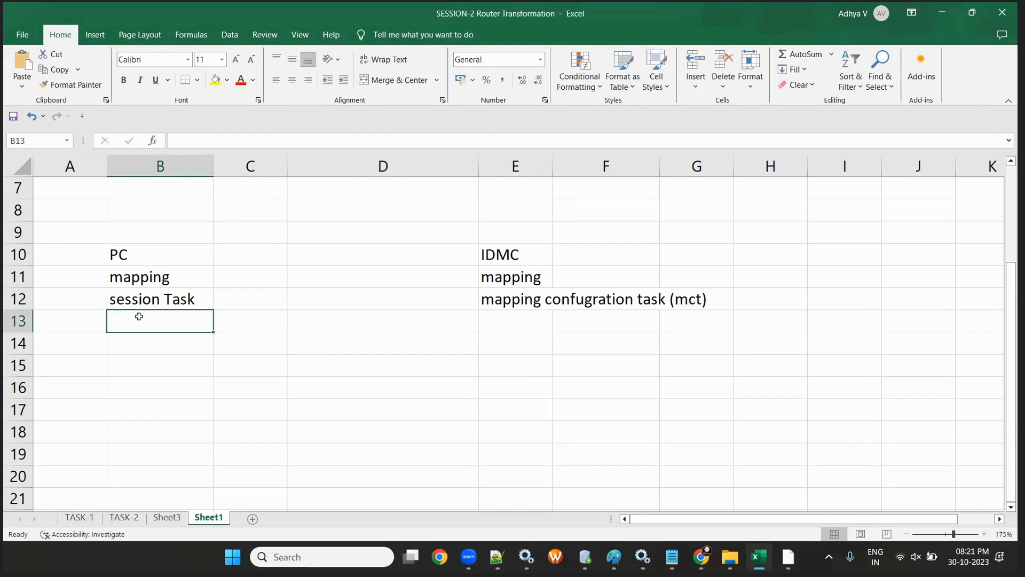
{"action": "type", "text": "wor"}
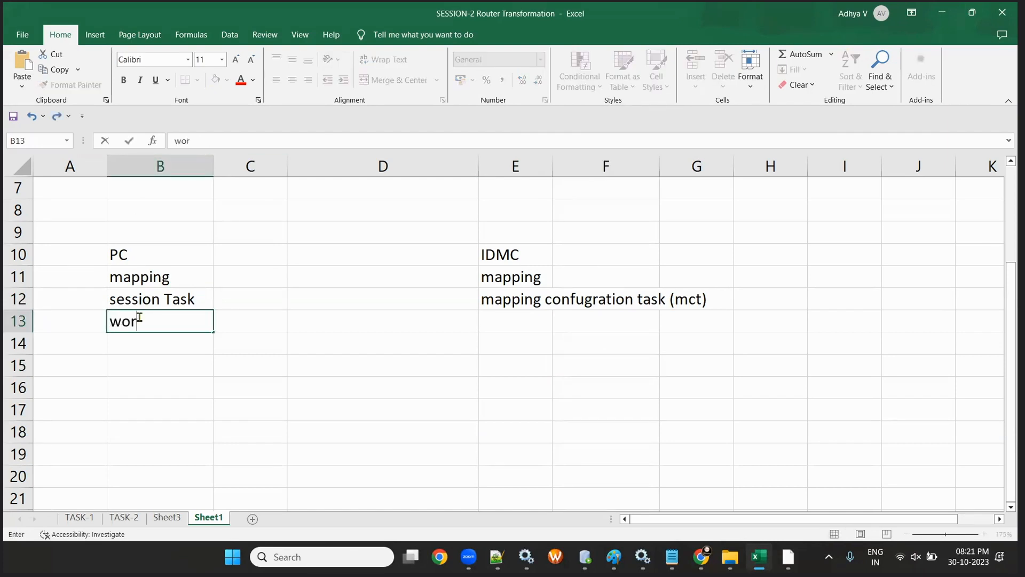
{"action": "type", "text": "kflow"}
{"action": "key", "text": "Tab"}
{"action": "key", "text": "Tab"}
{"action": "key", "text": "Tab"}
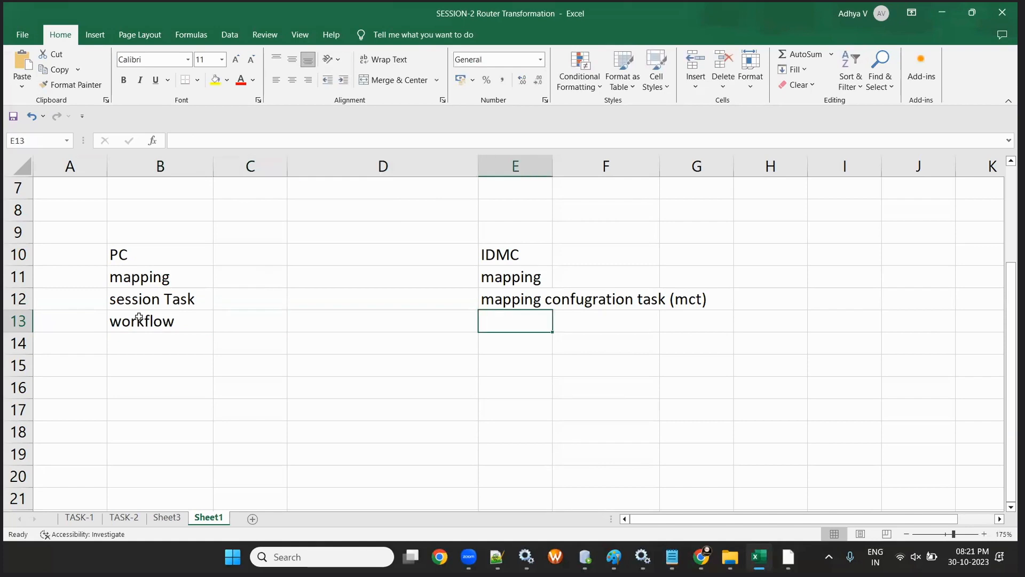
{"action": "type", "text": "TASKFLO"}
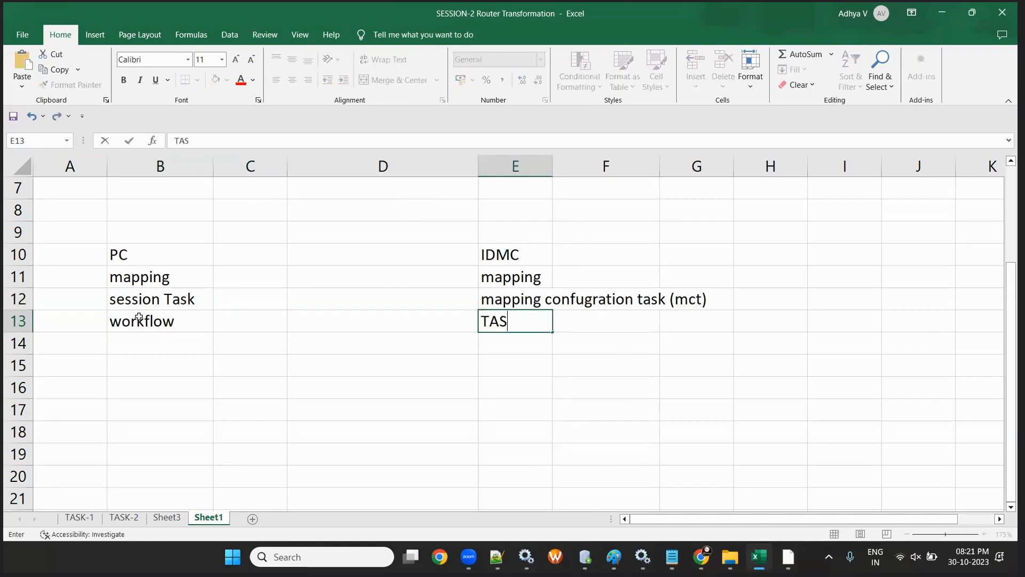
{"action": "key", "text": "BackSpace"}
{"action": "key", "text": "BackSpace"}
{"action": "key", "text": "BackSpace"}
{"action": "key", "text": "BackSpace"}
{"action": "key", "text": "BackSpace"}
{"action": "key", "text": "BackSpace"}
{"action": "type", "text": "askflow"}
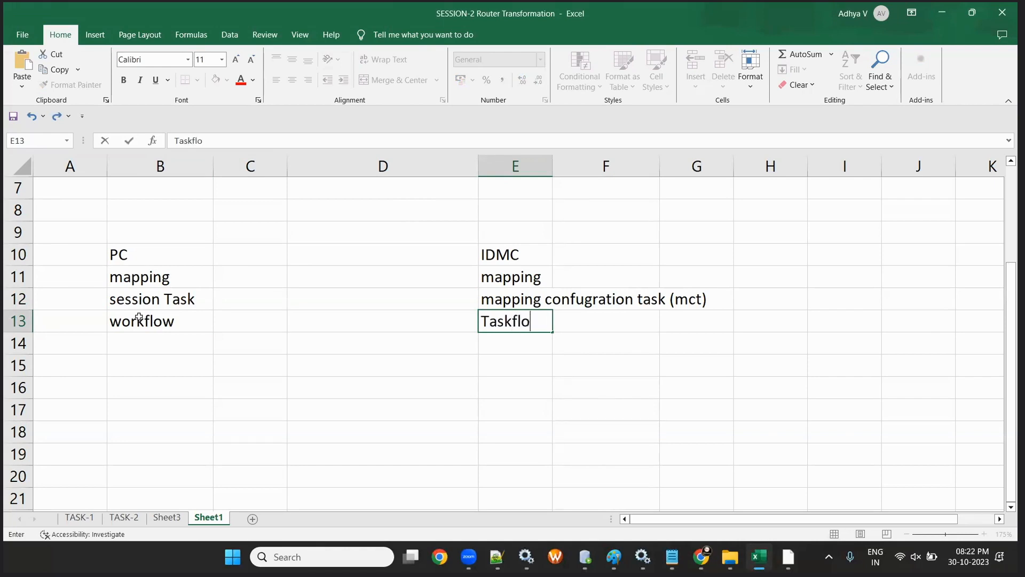
{"action": "left_click", "coordinate": [162, 259]}
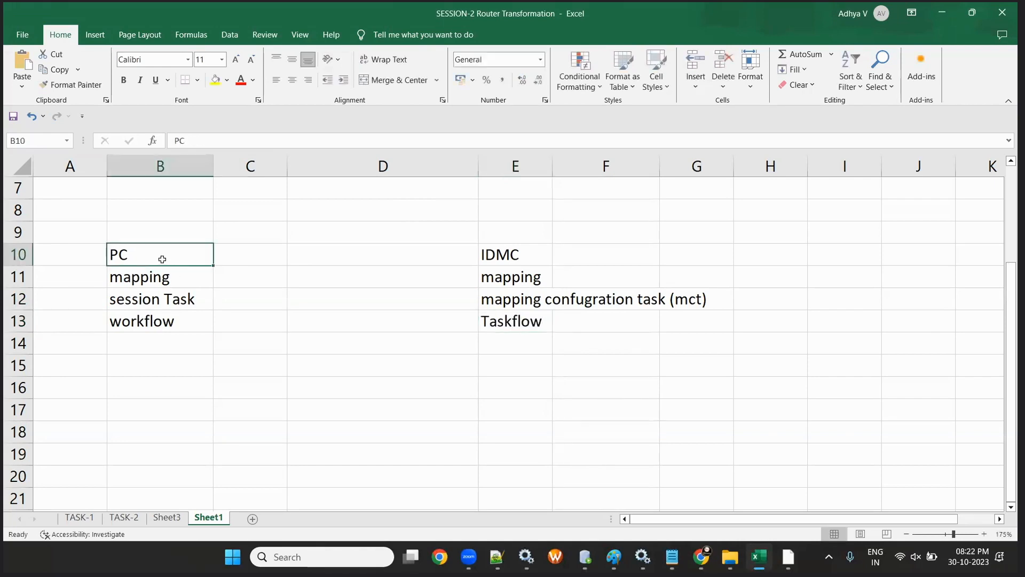
- Fill the PC and IDMC headings yellow and autofit column E
{"action": "left_click", "coordinate": [215, 80]}
{"action": "left_click", "coordinate": [542, 275]}
{"action": "left_click", "coordinate": [523, 255]}
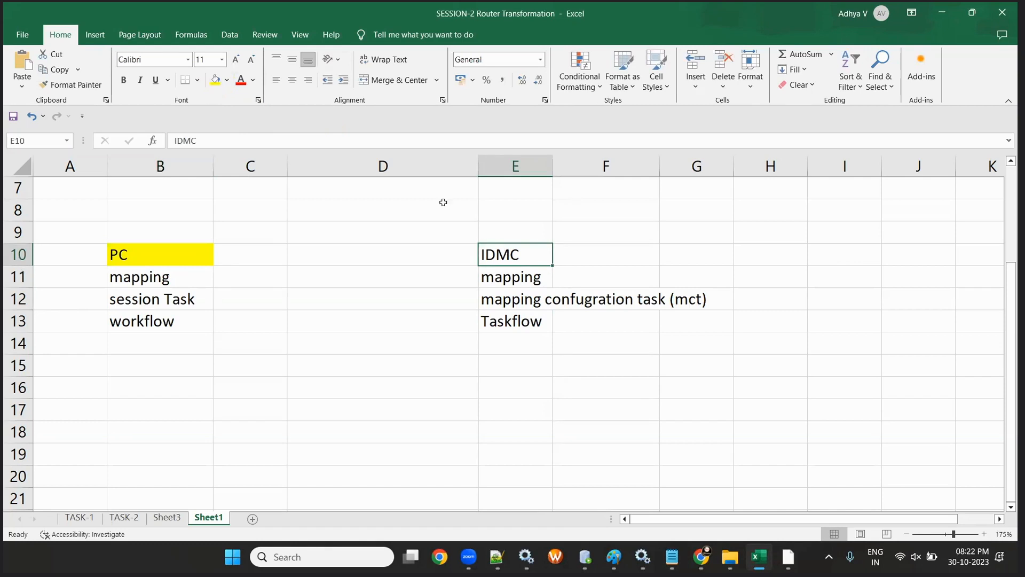
{"action": "left_click", "coordinate": [215, 80]}
{"action": "left_click", "coordinate": [319, 319]}
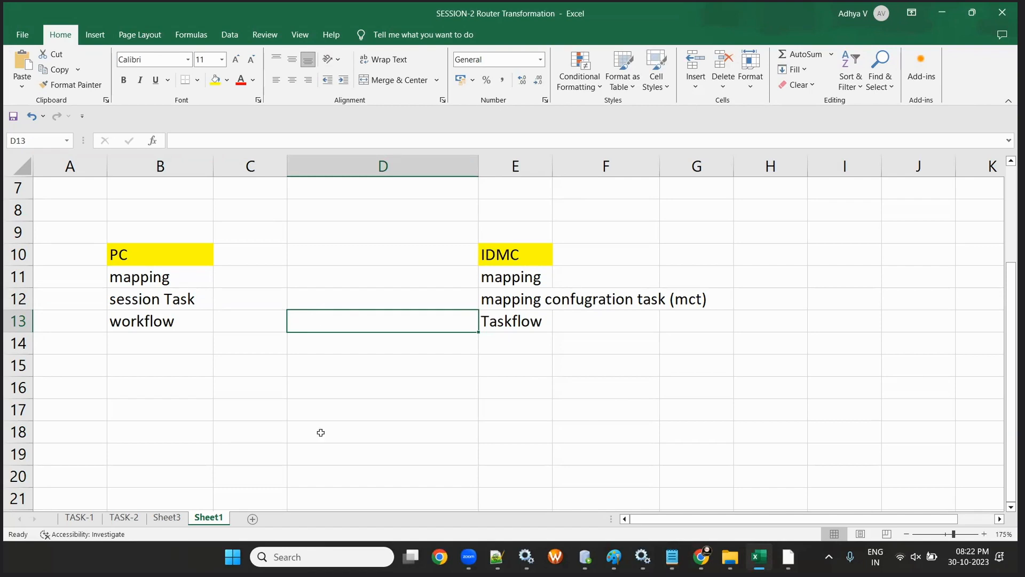
{"action": "double_click", "coordinate": [553, 166]}
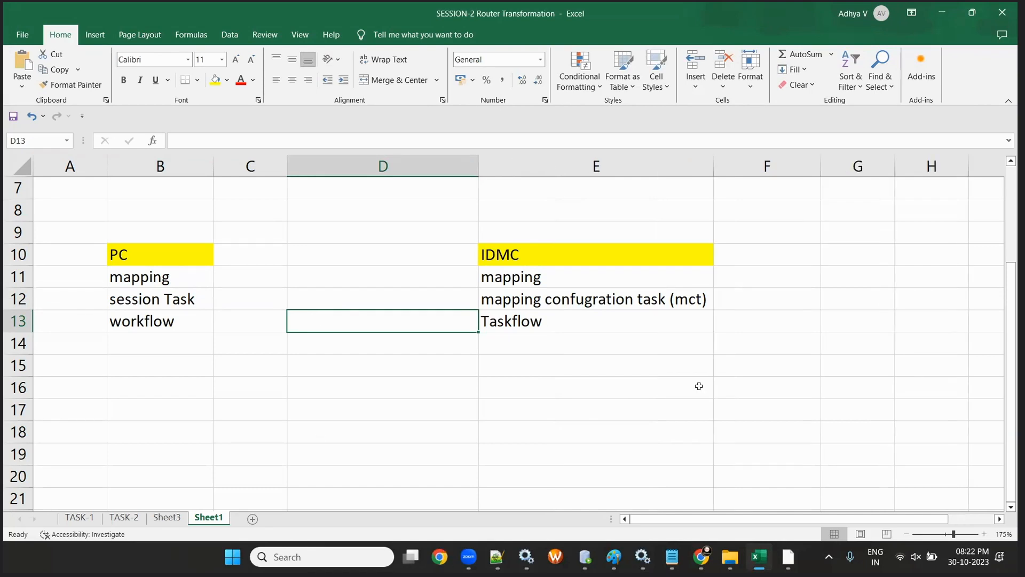
{"action": "left_click", "coordinate": [697, 385]}
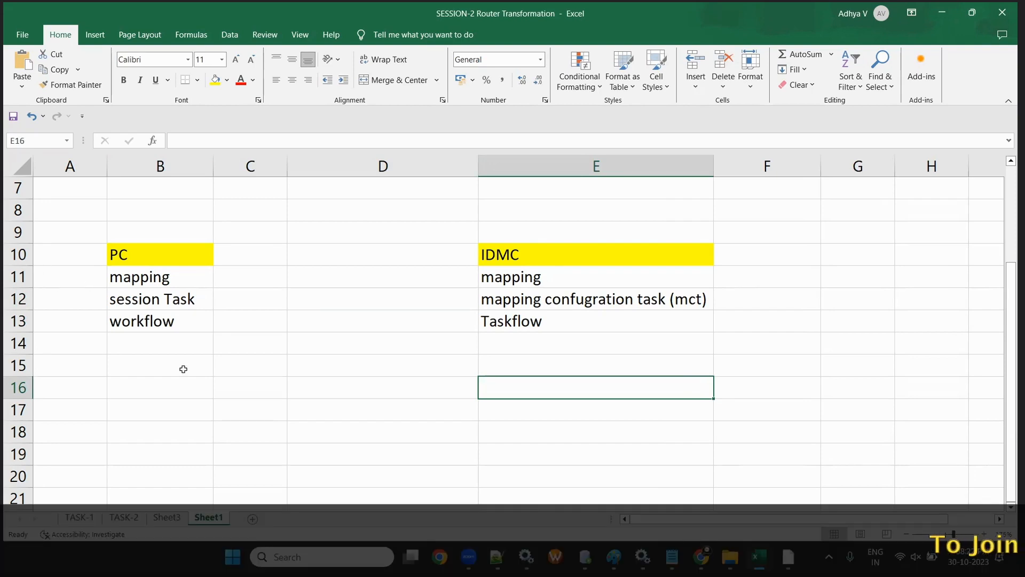
- Enter 'cannot run' in A11, autofit column A, and 'can run' in D11
{"action": "scroll", "coordinate": [201, 377], "scroll_direction": "up", "scroll_amount": 2}
{"action": "scroll", "coordinate": [188, 338], "scroll_direction": "down", "scroll_amount": 1}
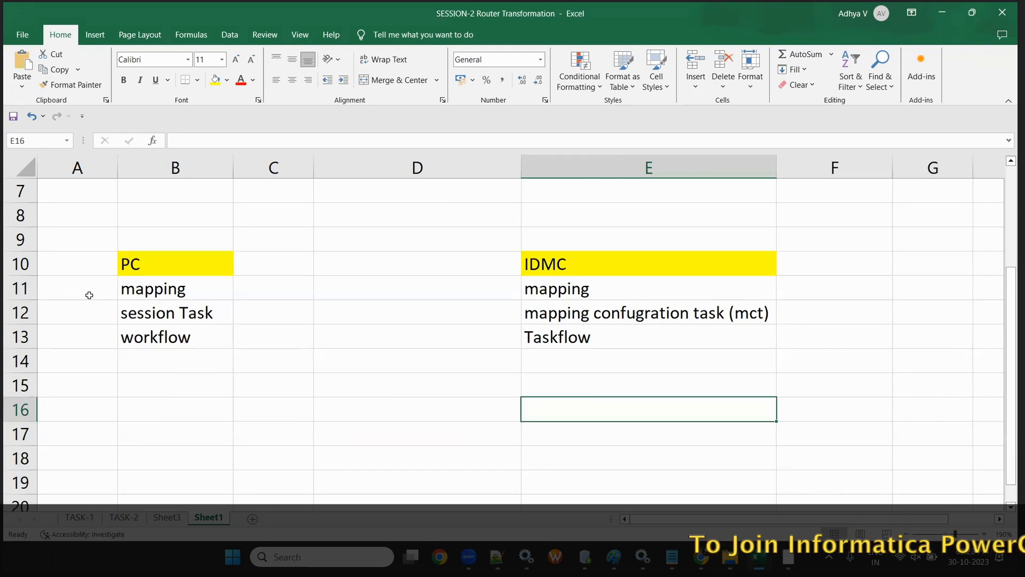
{"action": "left_click", "coordinate": [81, 284]}
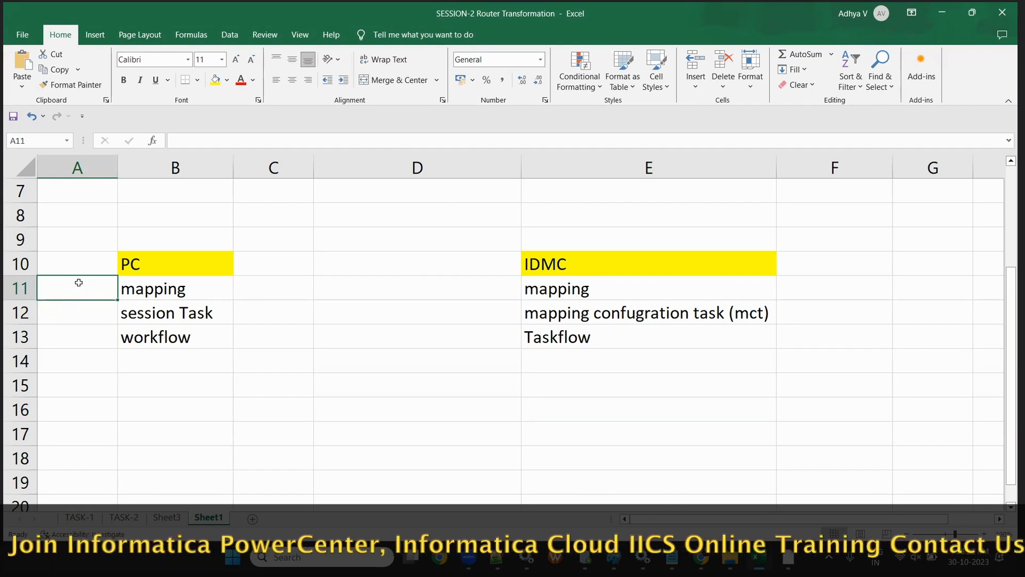
{"action": "type", "text": "cannot run"}
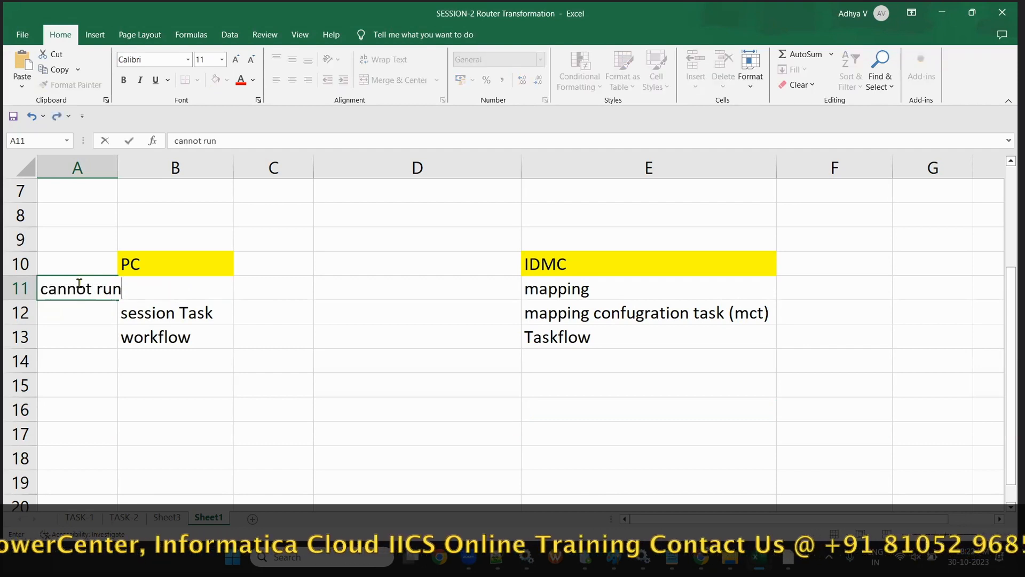
{"action": "left_click", "coordinate": [78, 167]}
{"action": "double_click", "coordinate": [118, 167]}
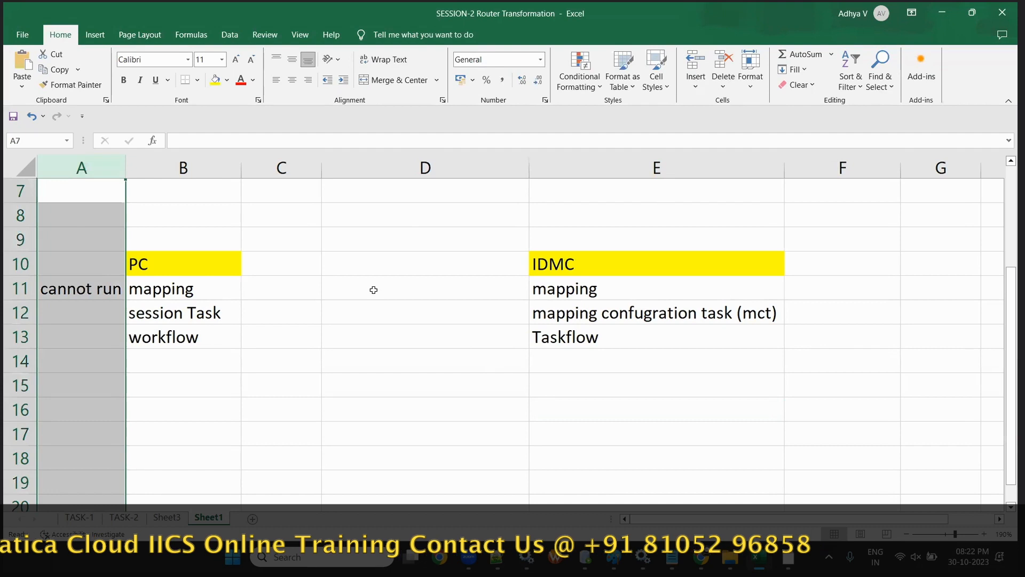
{"action": "left_click", "coordinate": [373, 290]}
{"action": "type", "text": "can run"}
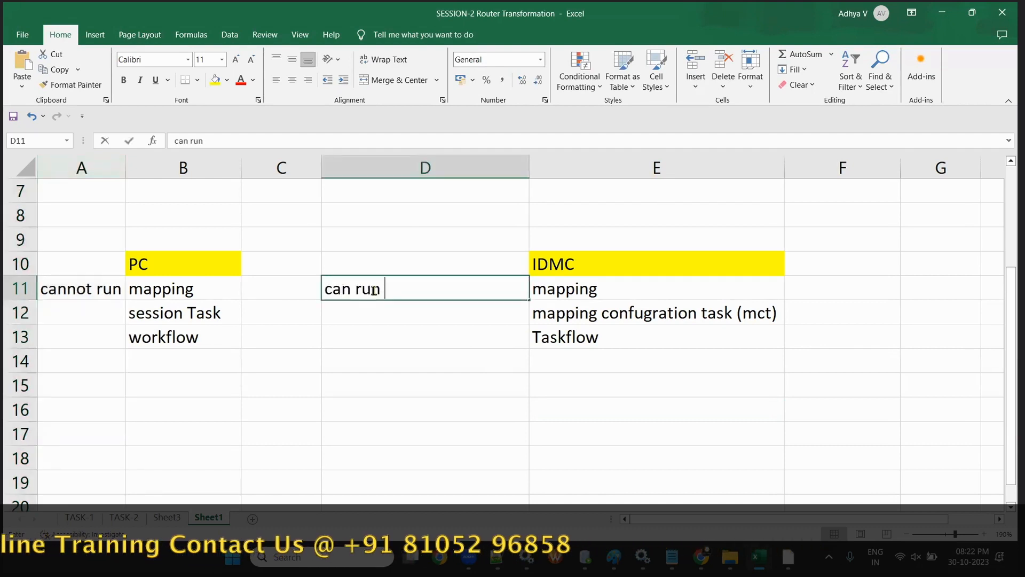
{"action": "mouse_move", "coordinate": [701, 557]}
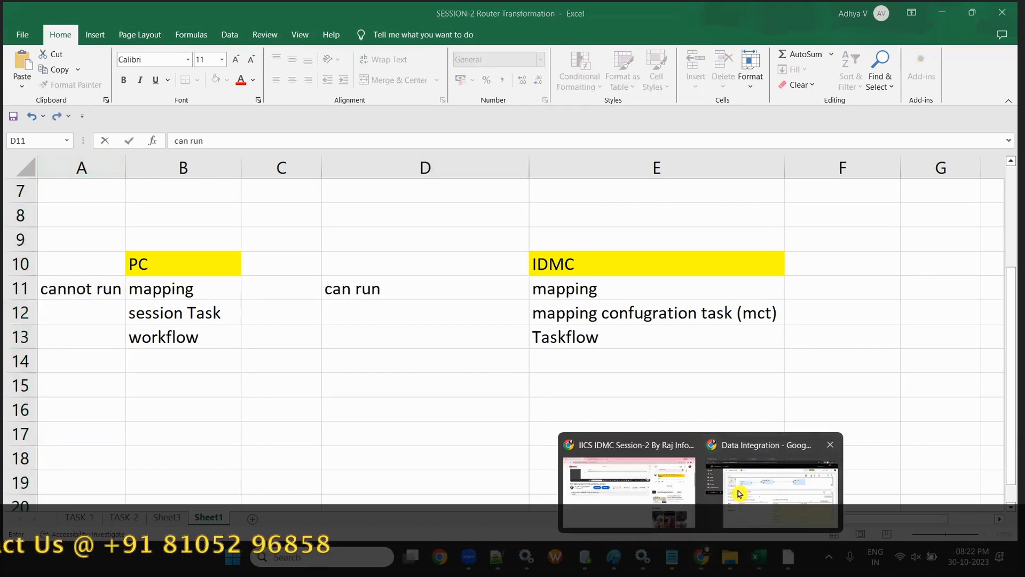
{"action": "left_click", "coordinate": [777, 475]}
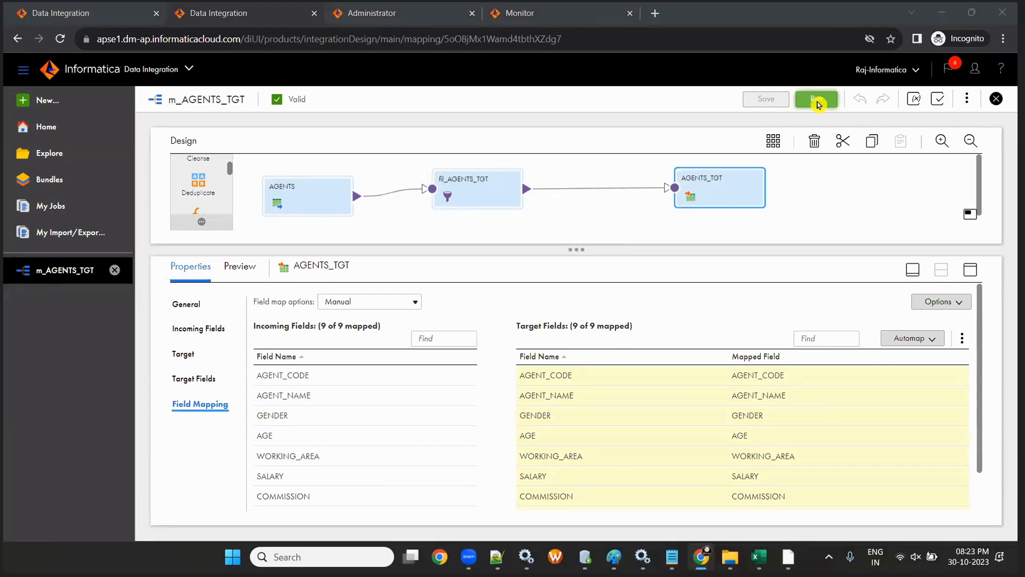
{"action": "left_click", "coordinate": [941, 12]}
- Enter 'cannot run' in A12, 'can run' in D12, and run in A13 and D13
{"action": "left_click", "coordinate": [99, 305]}
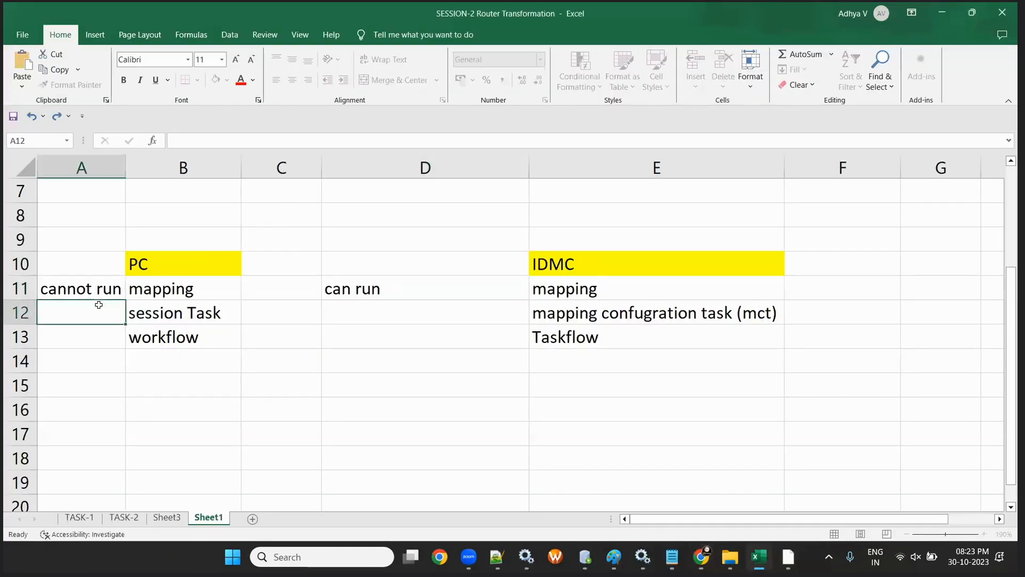
{"action": "type", "text": "cannot"}
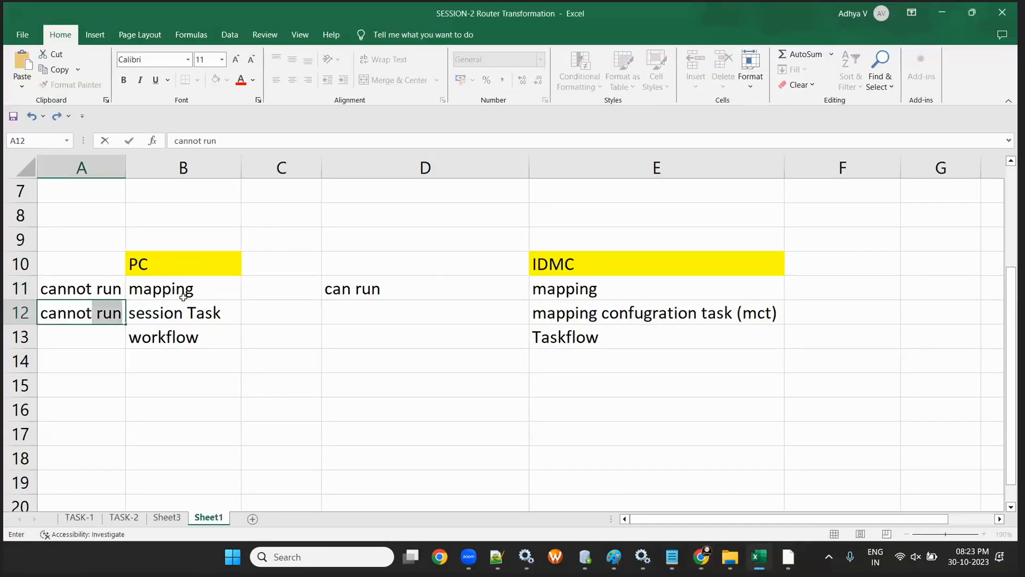
{"action": "left_click", "coordinate": [188, 308]}
{"action": "left_click", "coordinate": [279, 390]}
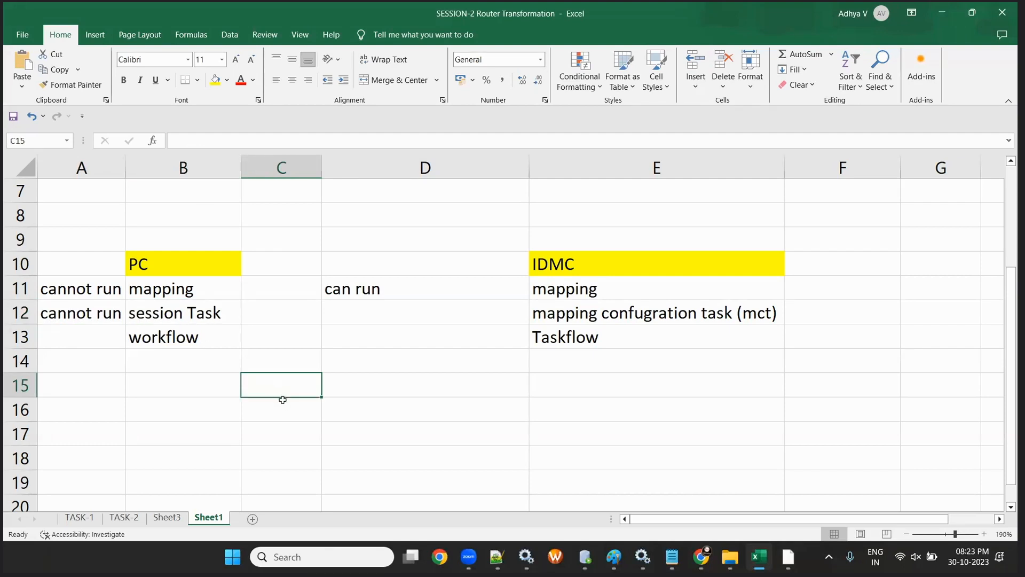
{"action": "left_click", "coordinate": [392, 311]}
{"action": "type", "text": "can run"}
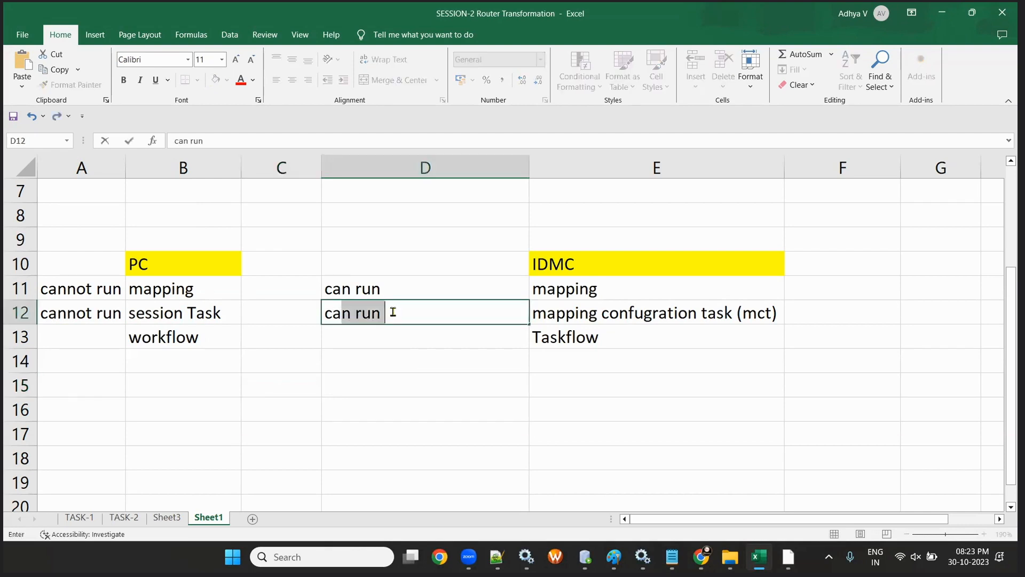
{"action": "left_click", "coordinate": [417, 359]}
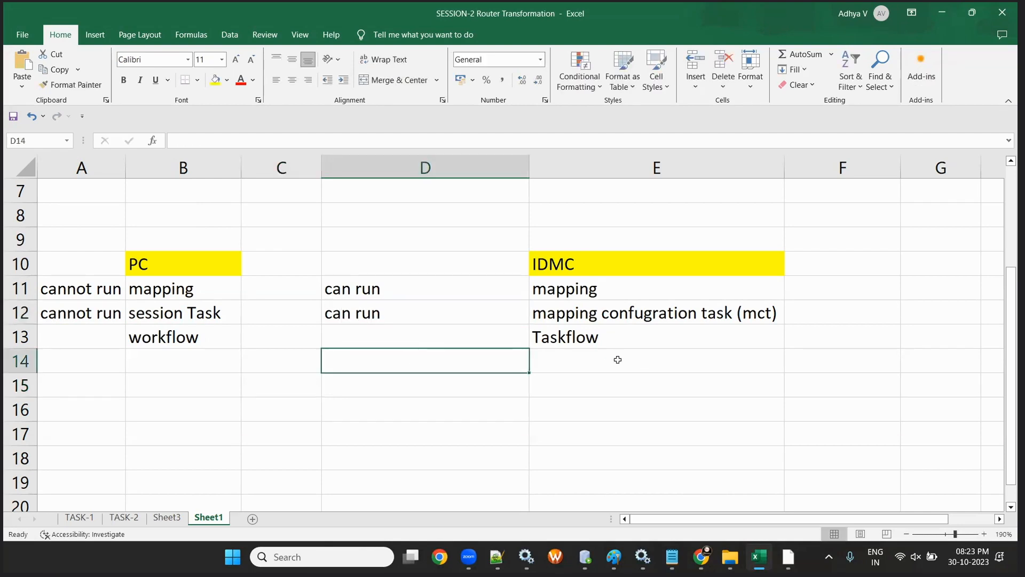
{"action": "left_click", "coordinate": [74, 338]}
{"action": "type", "text": "run"}
{"action": "key", "text": "Tab"}
{"action": "key", "text": "Tab"}
{"action": "key", "text": "Tab"}
{"action": "type", "text": "run"}
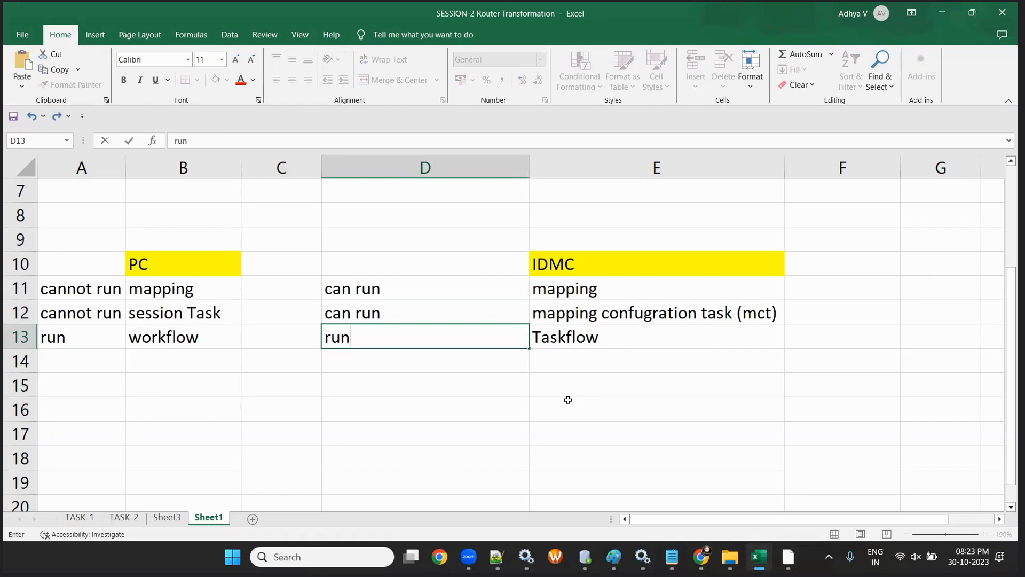
- Give D11:E12 a light blue fill, after trying and undoing a faded font colour
{"action": "left_click_drag", "start_coordinate": [373, 289], "coordinate": [657, 315]}
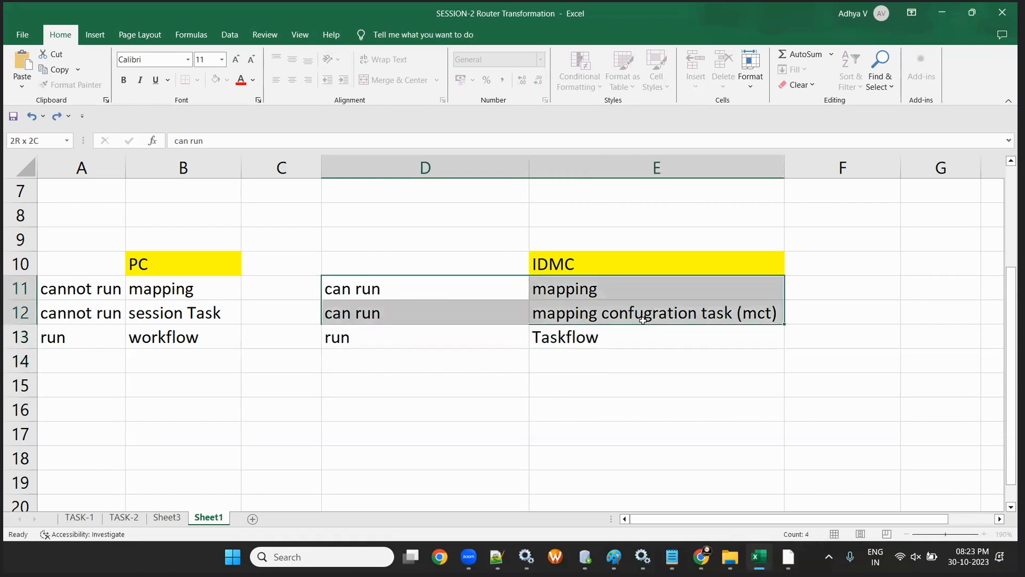
{"action": "left_click", "coordinate": [255, 82]}
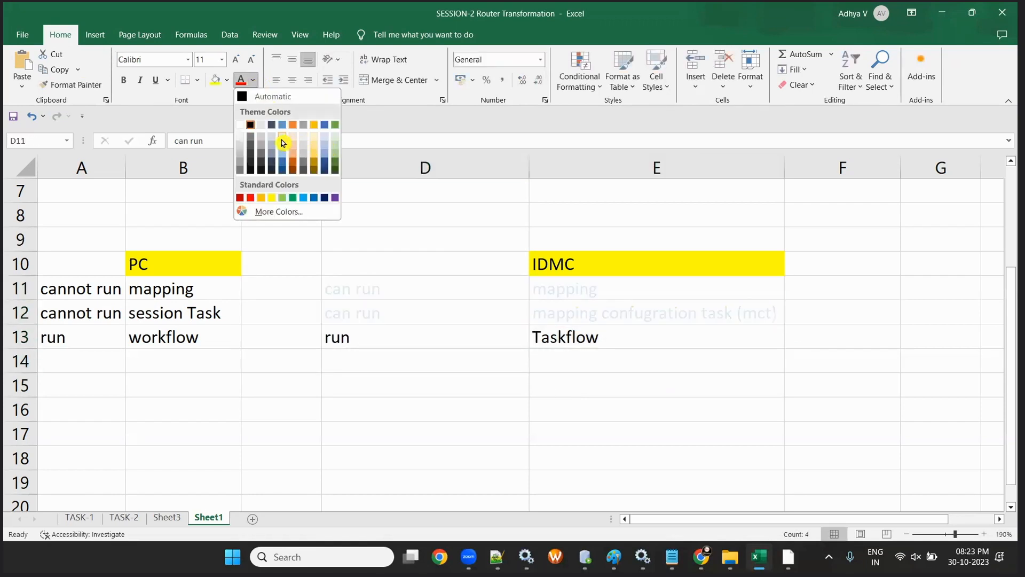
{"action": "left_click", "coordinate": [281, 139]}
{"action": "left_click", "coordinate": [376, 263]}
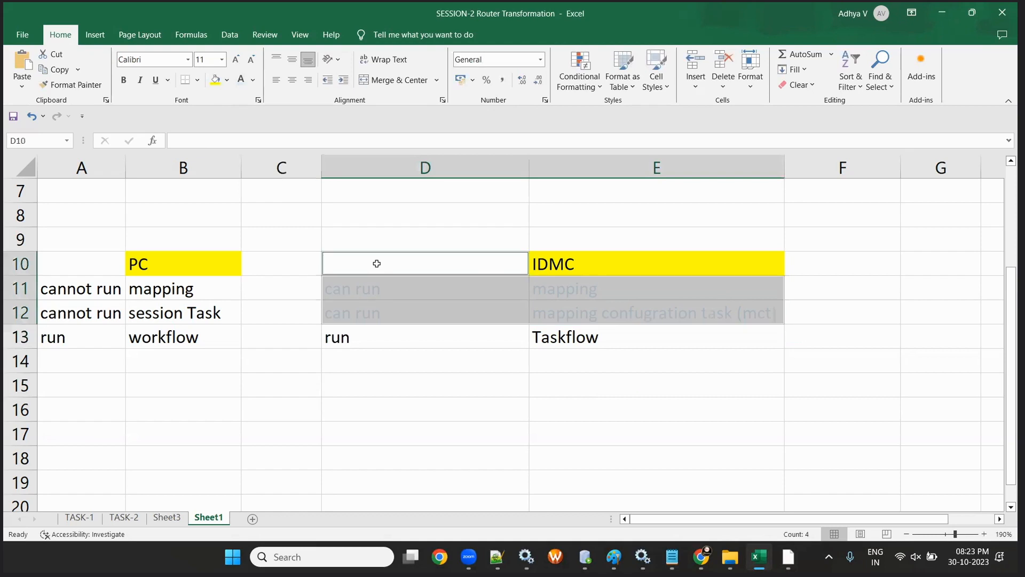
{"action": "key", "text": "ctrl+z"}
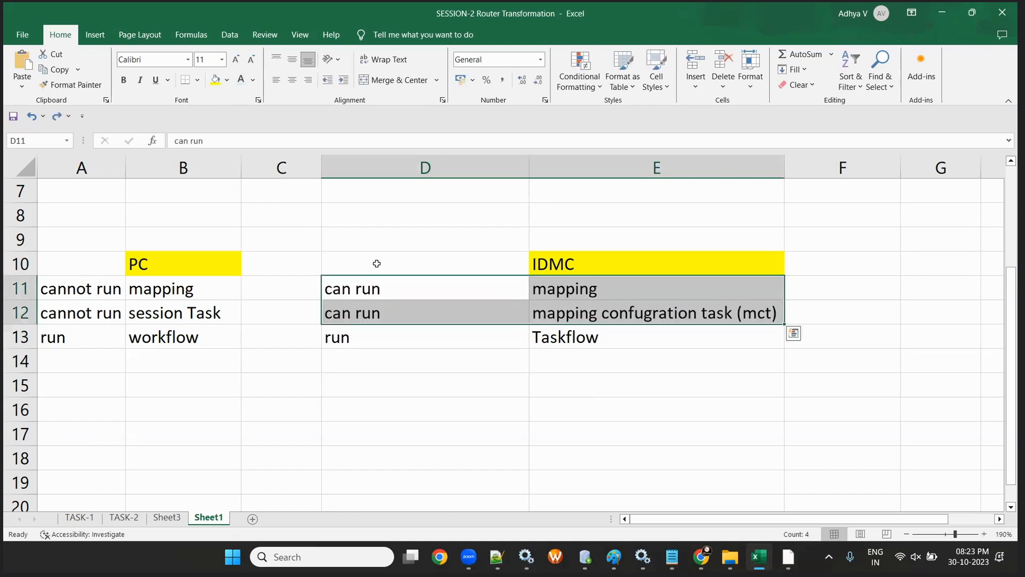
{"action": "left_click", "coordinate": [227, 80]}
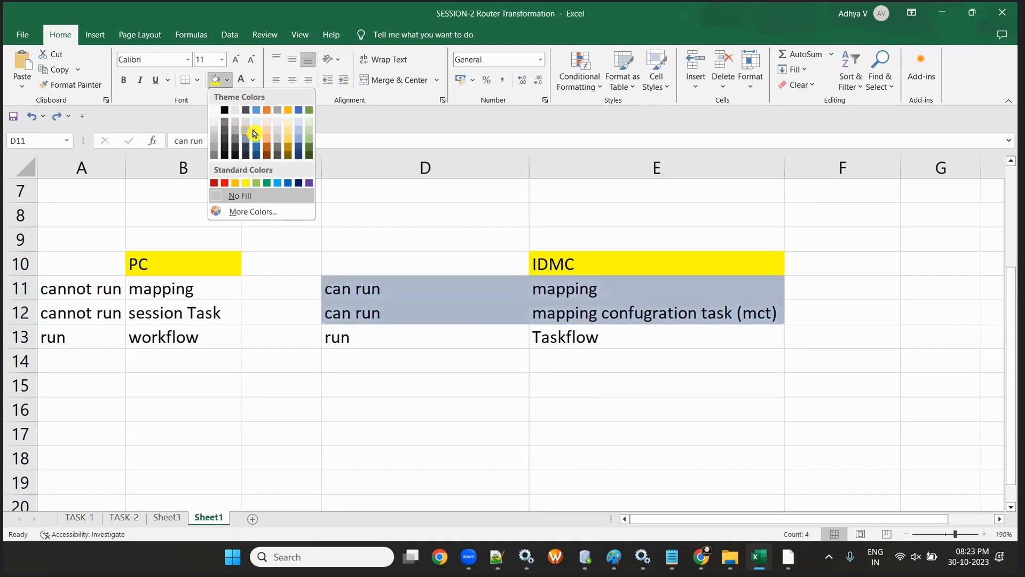
{"action": "left_click", "coordinate": [257, 131]}
{"action": "left_click", "coordinate": [525, 448]}
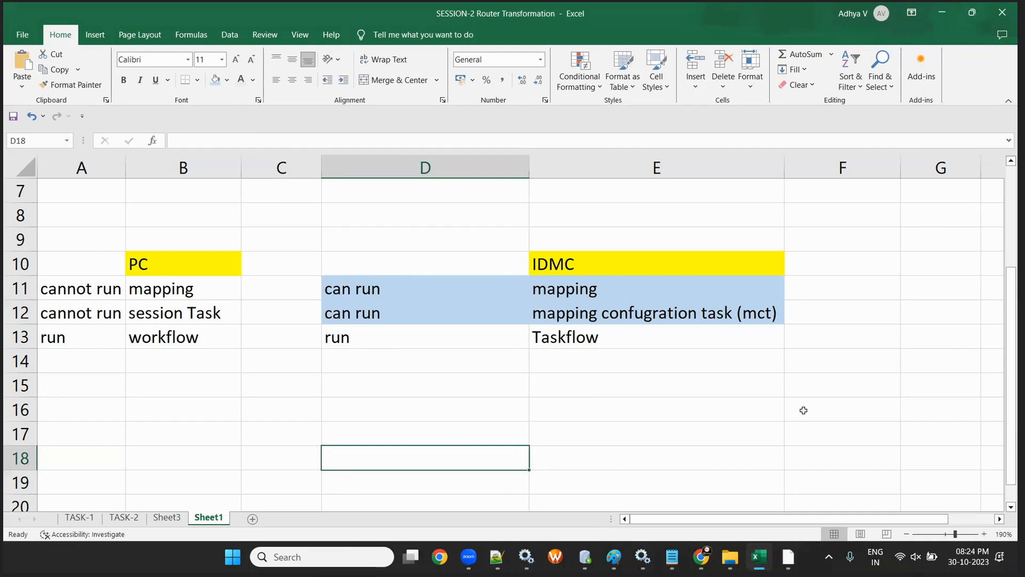
- Launch Workflow Manager maximized and log in to the Batch-20_Morning folder with the repository password
{"action": "left_click", "coordinate": [555, 557]}
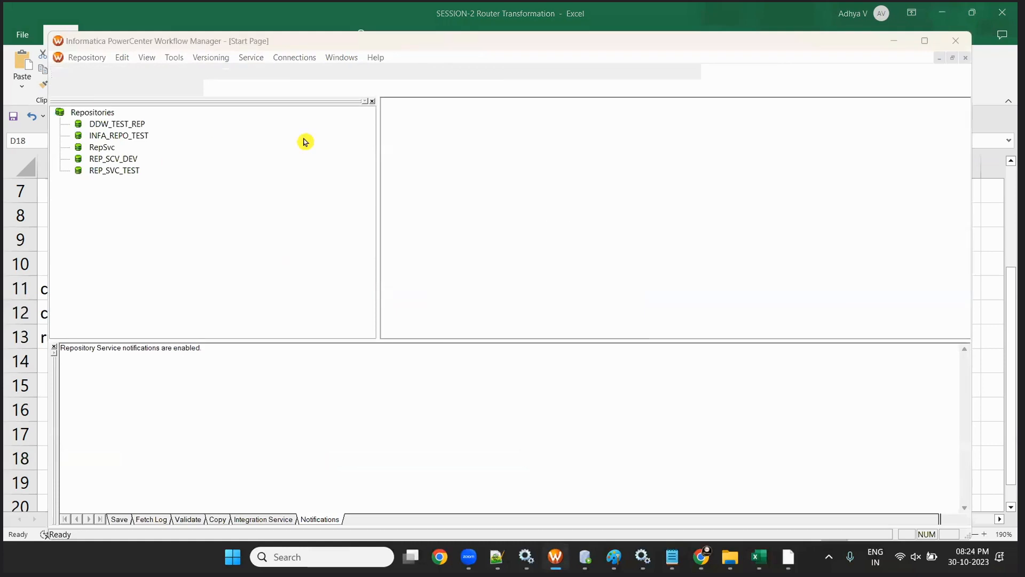
{"action": "left_click", "coordinate": [599, 238]}
{"action": "double_click", "coordinate": [567, 42]}
{"action": "left_click", "coordinate": [415, 246]}
{"action": "left_click", "coordinate": [512, 289]}
{"action": "type", "text": "•••••"}
{"action": "key", "text": "Return"}
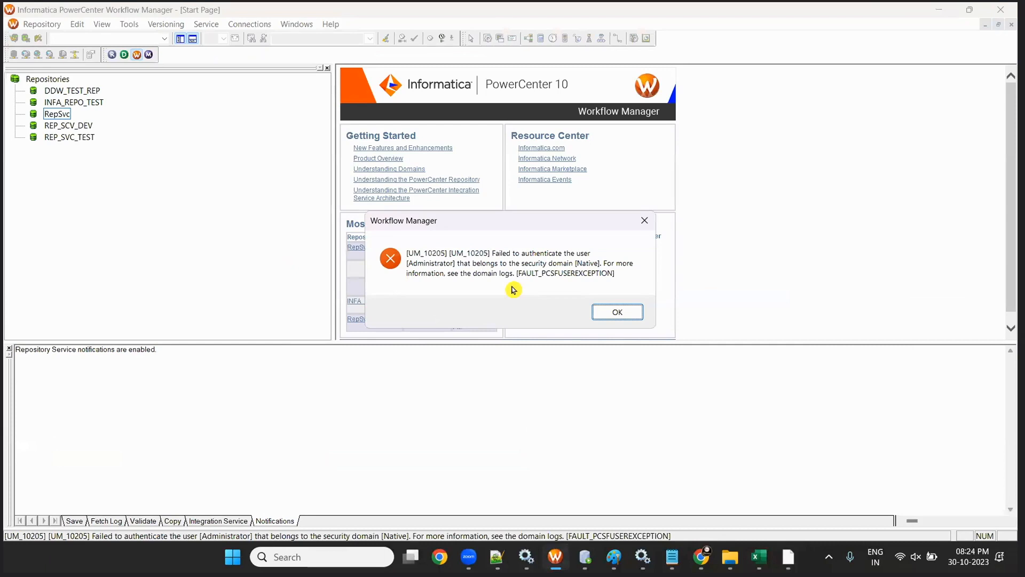
- Clear the authentication errors and reconnect to the repository folder, dismissing the restore warning
{"action": "left_click", "coordinate": [619, 312]}
{"action": "left_click", "coordinate": [595, 310]}
{"action": "left_click", "coordinate": [433, 267]}
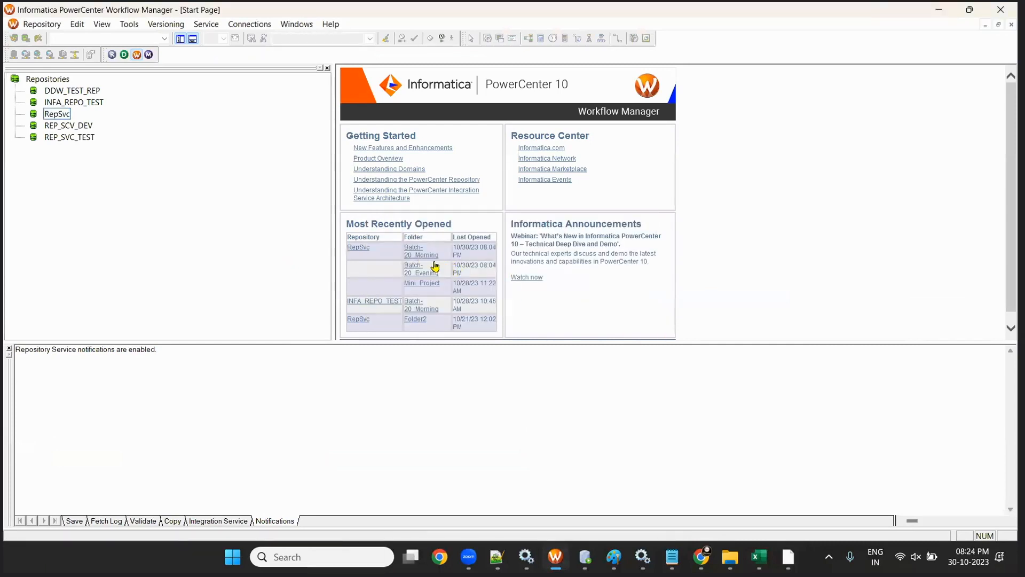
{"action": "left_click", "coordinate": [492, 290]}
{"action": "type", "text": "aa"}
{"action": "key", "text": "Return"}
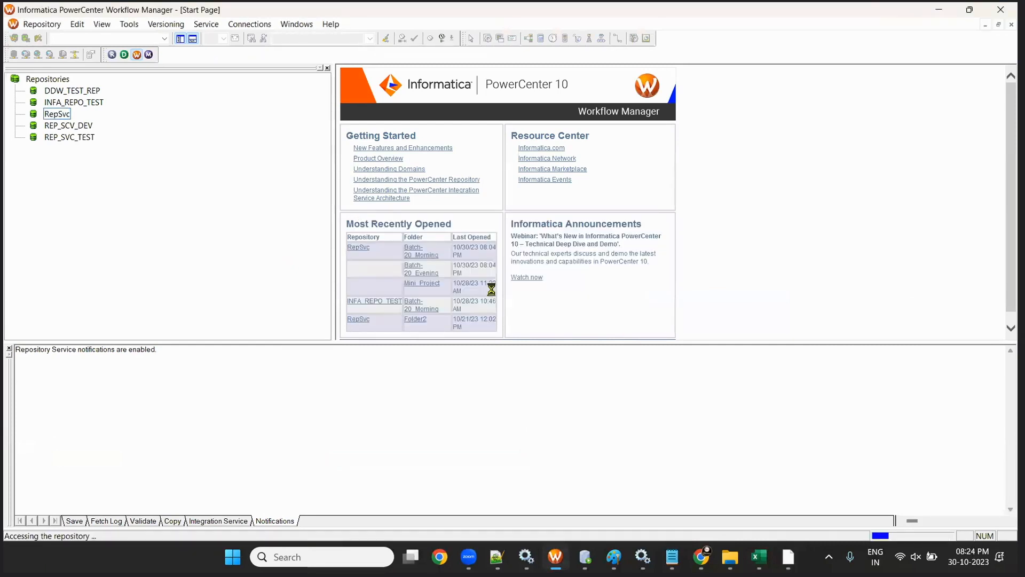
{"action": "left_click", "coordinate": [550, 307]}
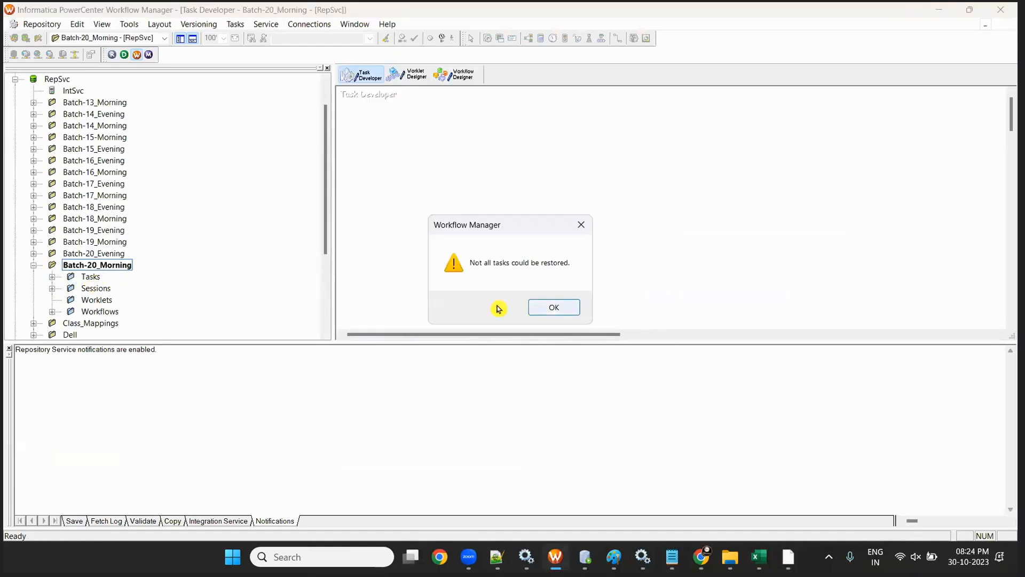
- Place the s_m_EMP_TGT_10_new session from the Sessions list into the Task Developer
{"action": "left_click", "coordinate": [52, 276]}
{"action": "scroll", "coordinate": [103, 305], "scroll_direction": "down", "scroll_amount": 4}
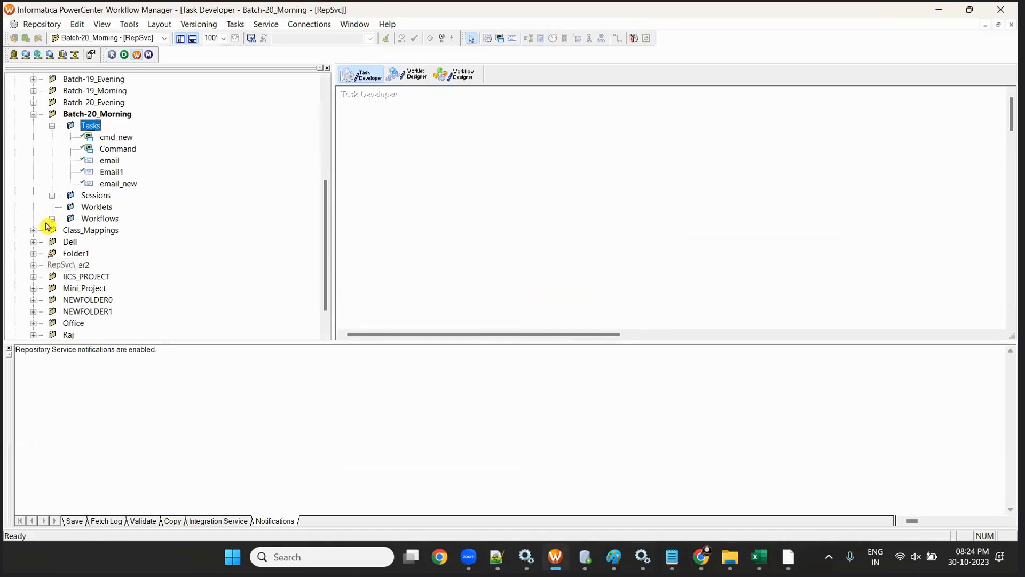
{"action": "left_click", "coordinate": [52, 206]}
{"action": "left_click_drag", "start_coordinate": [118, 218], "coordinate": [497, 286]}
- Review the session's properties: Target commit type with a 10000 commit interval
{"action": "double_click", "coordinate": [496, 287]}
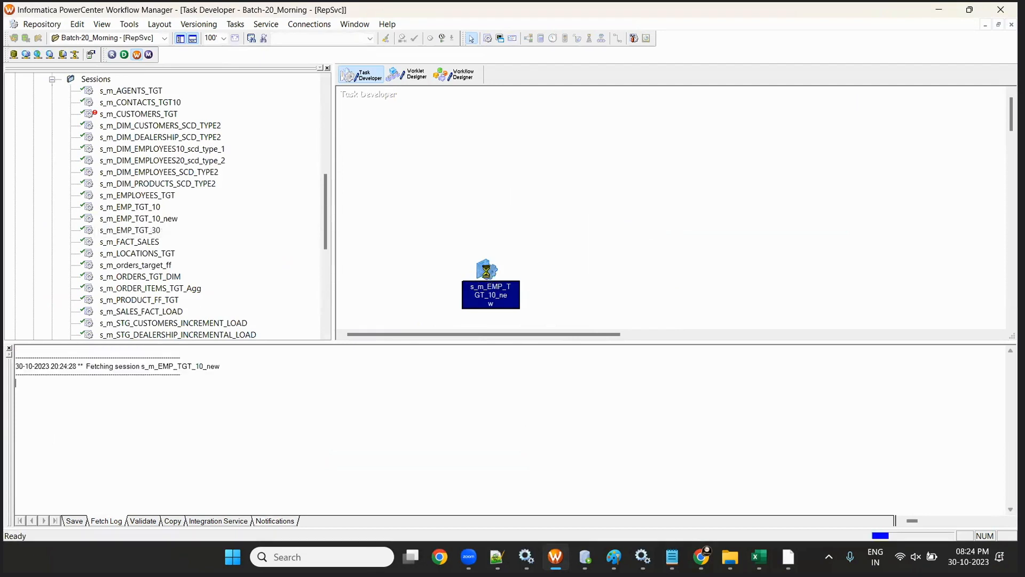
{"action": "left_click", "coordinate": [125, 58]}
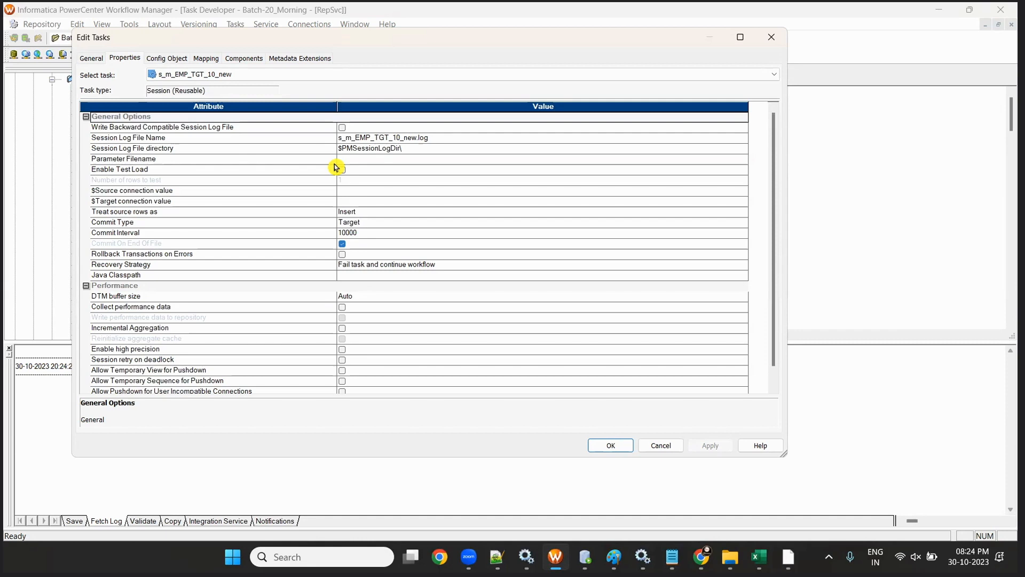
{"action": "left_click", "coordinate": [661, 443]}
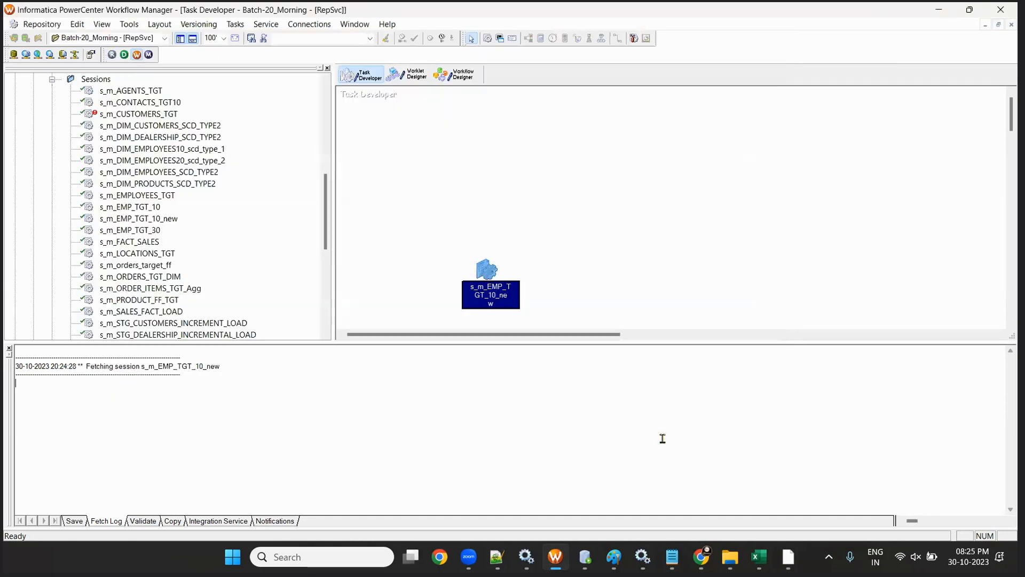
- Return to the m_AGENTS_TGT mapping, enlarge its canvas, and select its name in the properties panel
{"action": "mouse_move", "coordinate": [700, 557]}
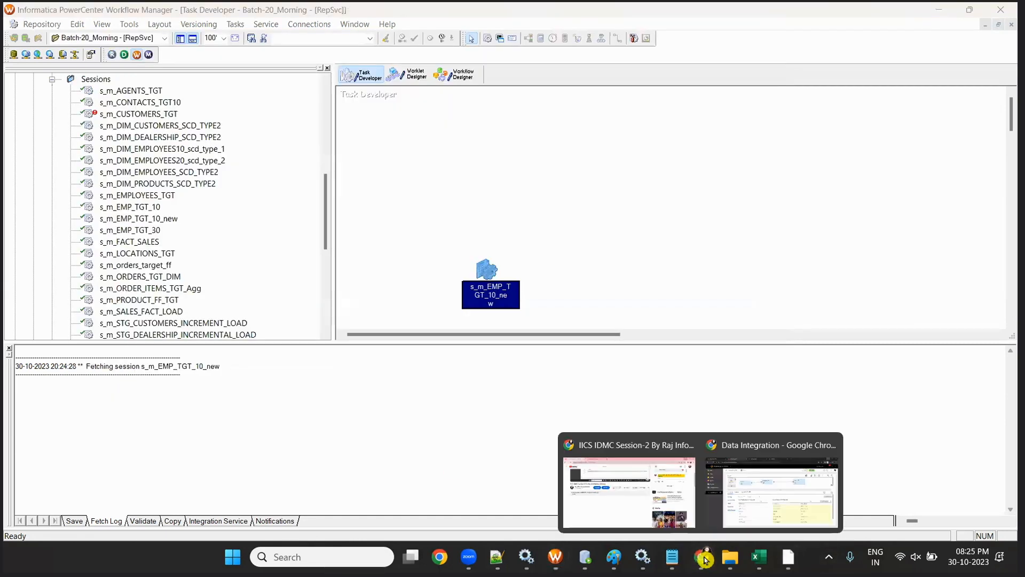
{"action": "left_click", "coordinate": [797, 476]}
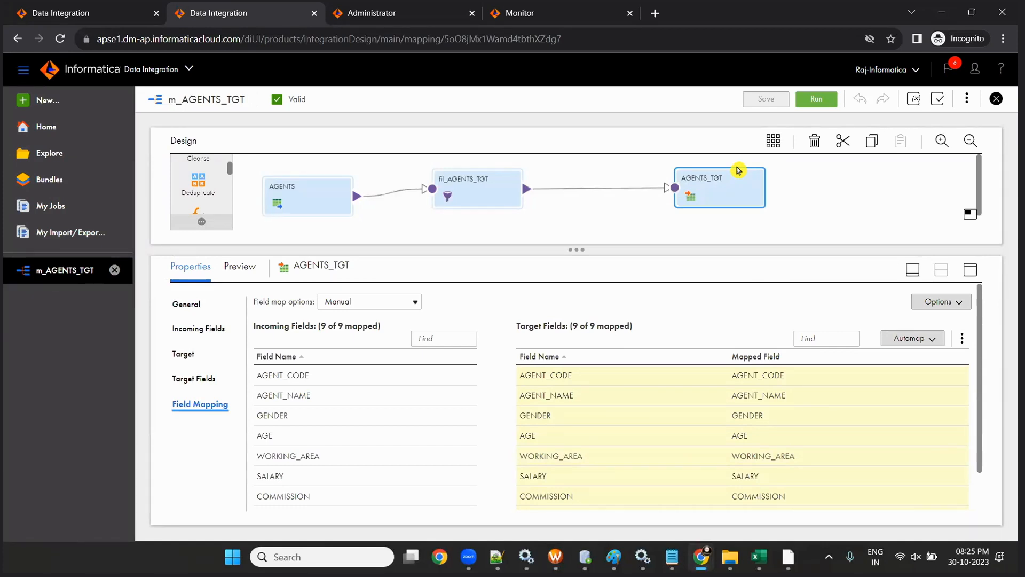
{"action": "left_click_drag", "start_coordinate": [575, 249], "coordinate": [598, 322]}
{"action": "left_click", "coordinate": [596, 260]}
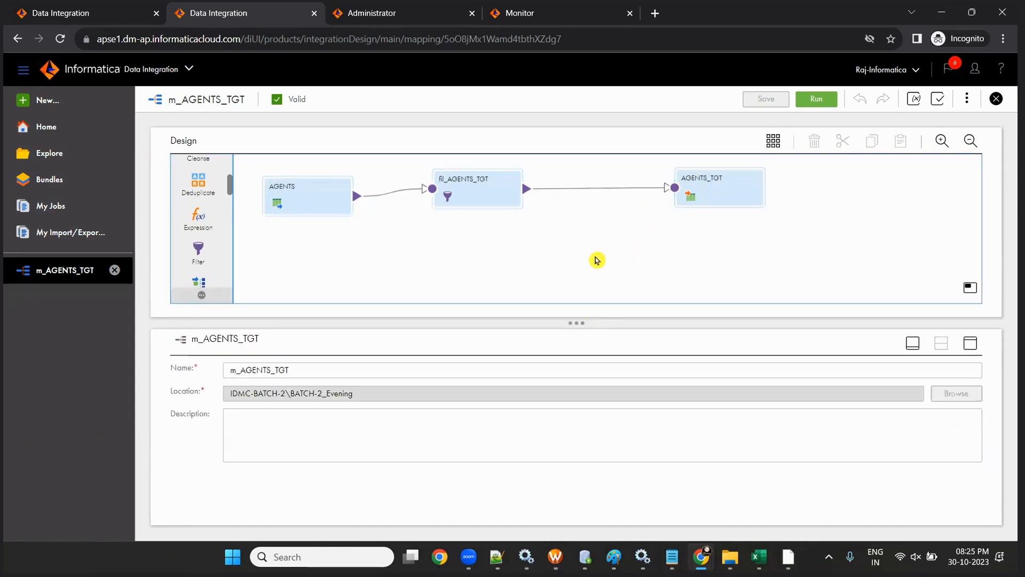
{"action": "left_click_drag", "start_coordinate": [299, 372], "coordinate": [220, 368]}
{"action": "key", "text": "ctrl+c"}
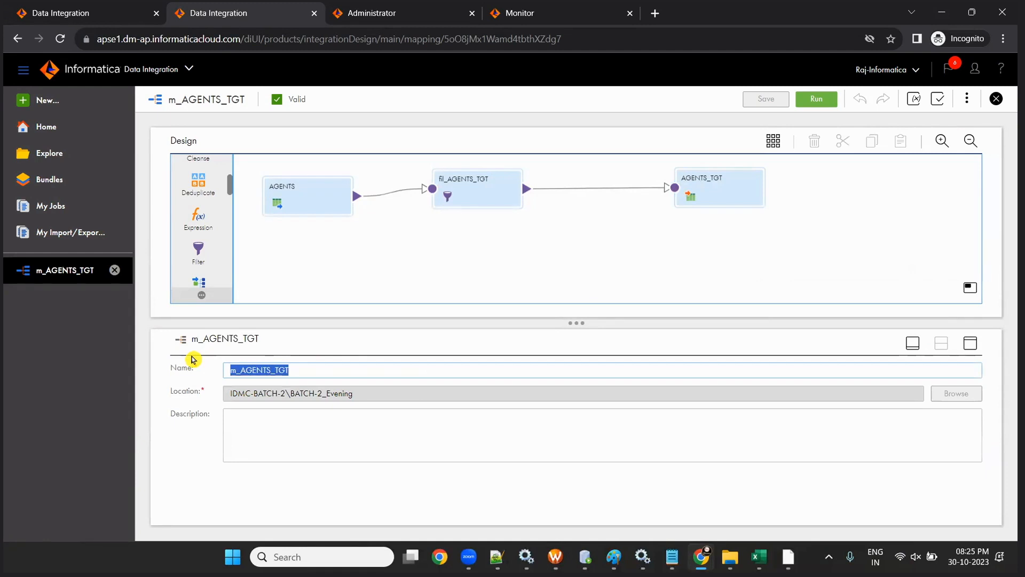
- Create a new Mapping Task, retrying once after a half-loaded wizard, to reach MappingTask1's Definition step
{"action": "left_click", "coordinate": [32, 101]}
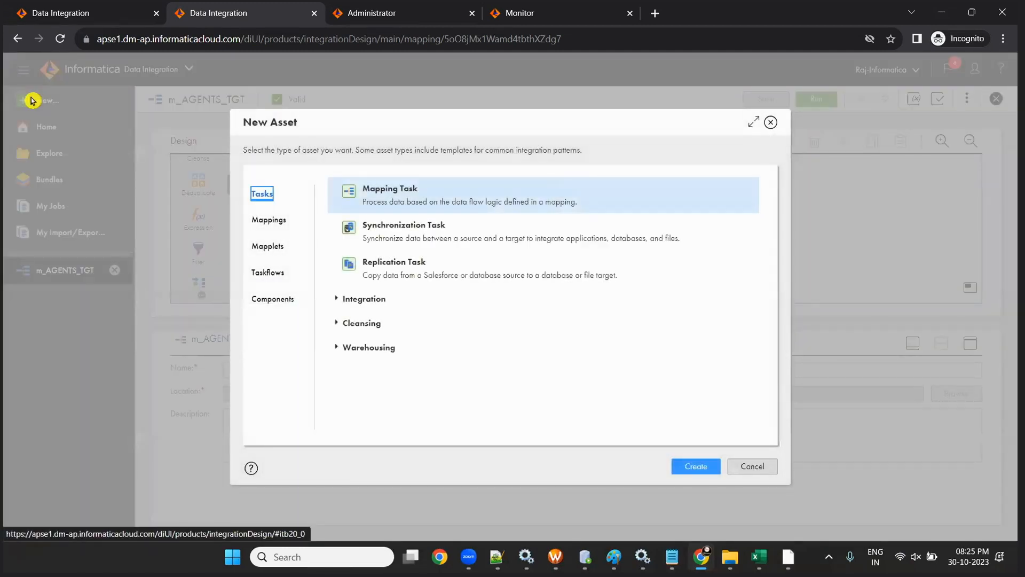
{"action": "left_click_drag", "start_coordinate": [417, 129], "coordinate": [411, 112]}
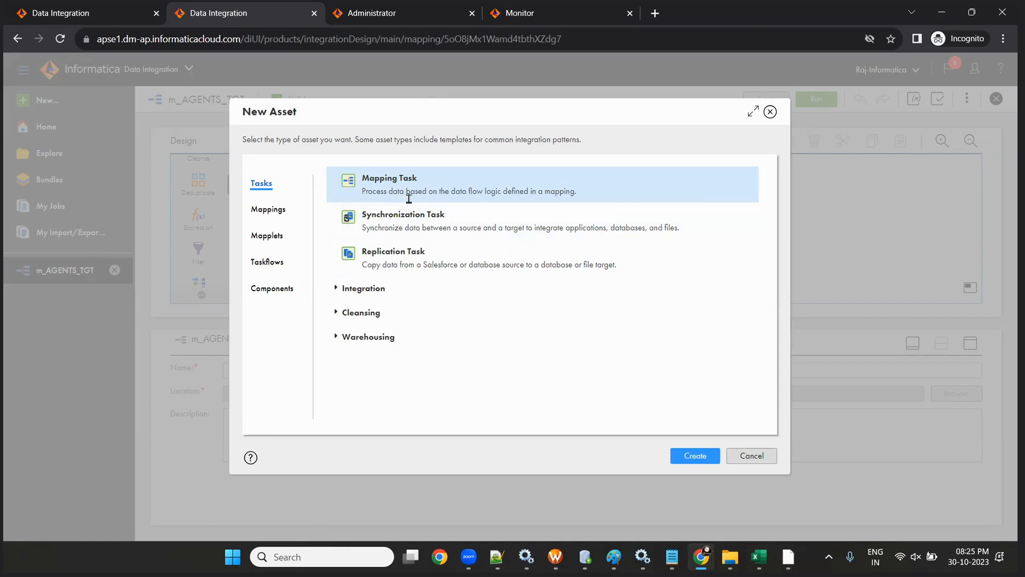
{"action": "left_click", "coordinate": [695, 456]}
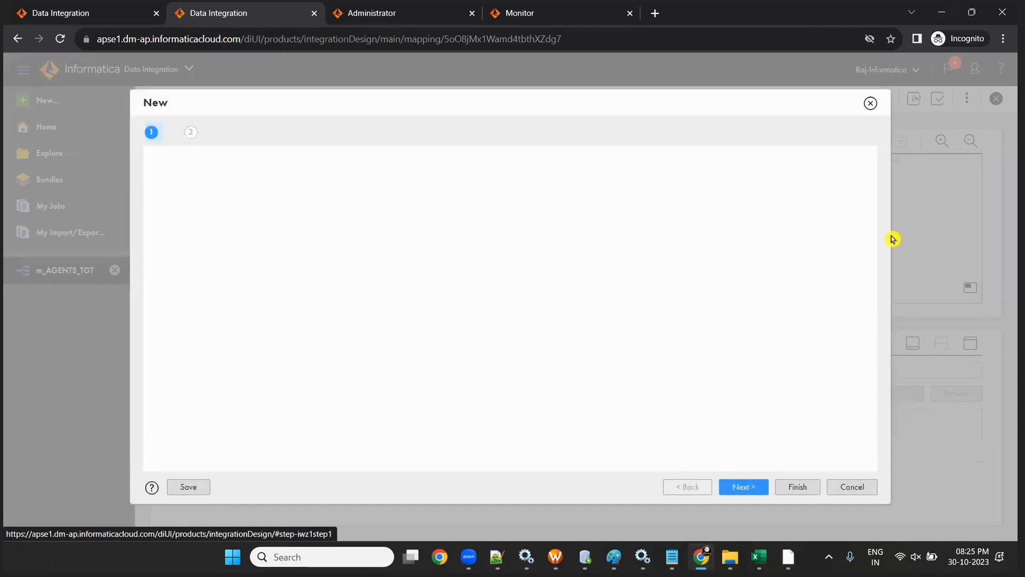
{"action": "left_click", "coordinate": [870, 103]}
{"action": "left_click", "coordinate": [31, 107]}
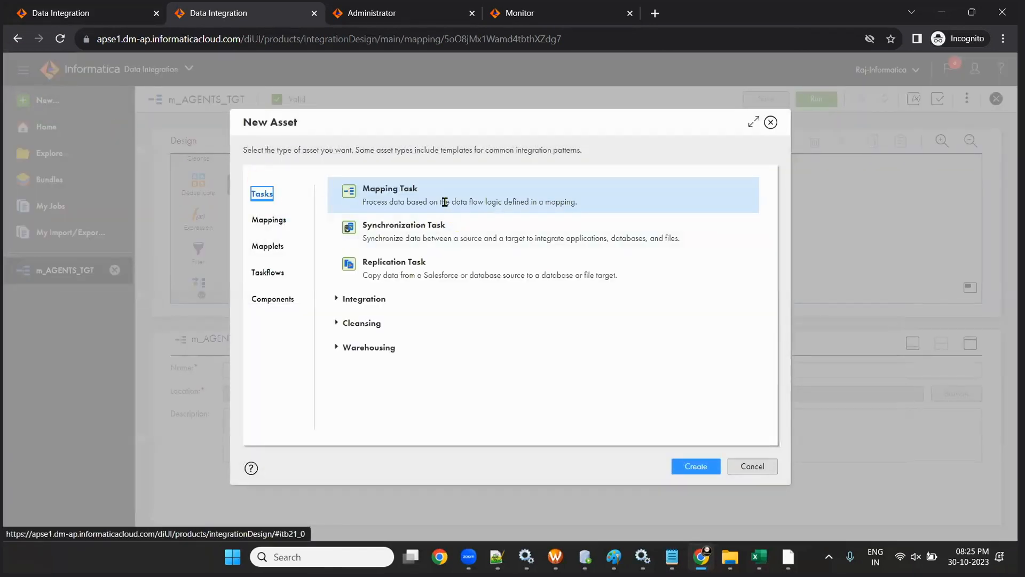
{"action": "left_click", "coordinate": [691, 469]}
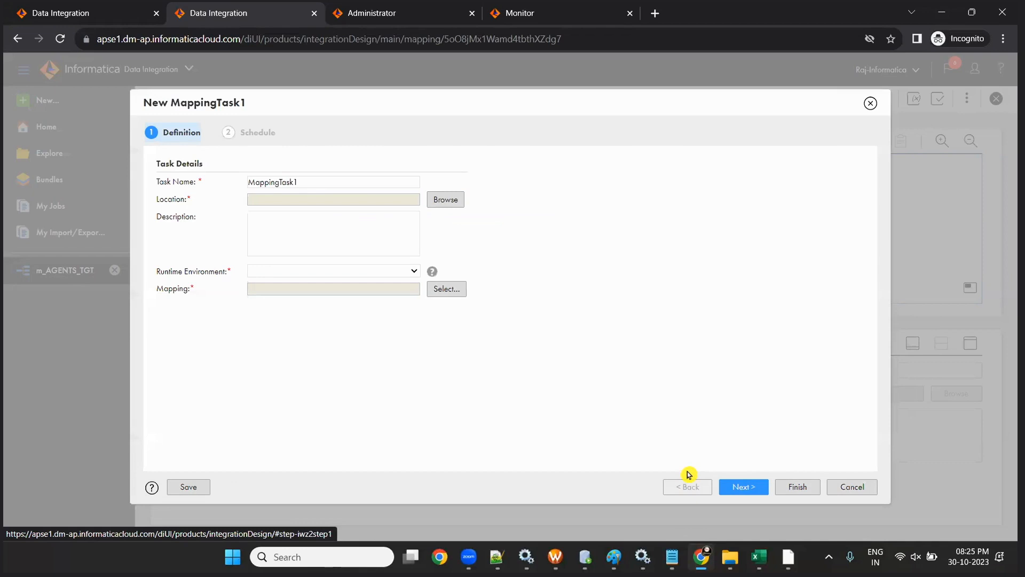
- Name the task mct_m_AGENTS_TGT and choose LAPTOP-ML8890RC as its runtime environment
{"action": "left_click", "coordinate": [319, 183]}
{"action": "key", "text": "BackSpace"}
{"action": "key", "text": "BackSpace"}
{"action": "key", "text": "BackSpace"}
{"action": "key", "text": "BackSpace"}
{"action": "key", "text": "BackSpace"}
{"action": "key", "text": "BackSpace"}
{"action": "key", "text": "BackSpace"}
{"action": "key", "text": "BackSpace"}
{"action": "key", "text": "BackSpace"}
{"action": "key", "text": "BackSpace"}
{"action": "key", "text": "BackSpace"}
{"action": "key", "text": "BackSpace"}
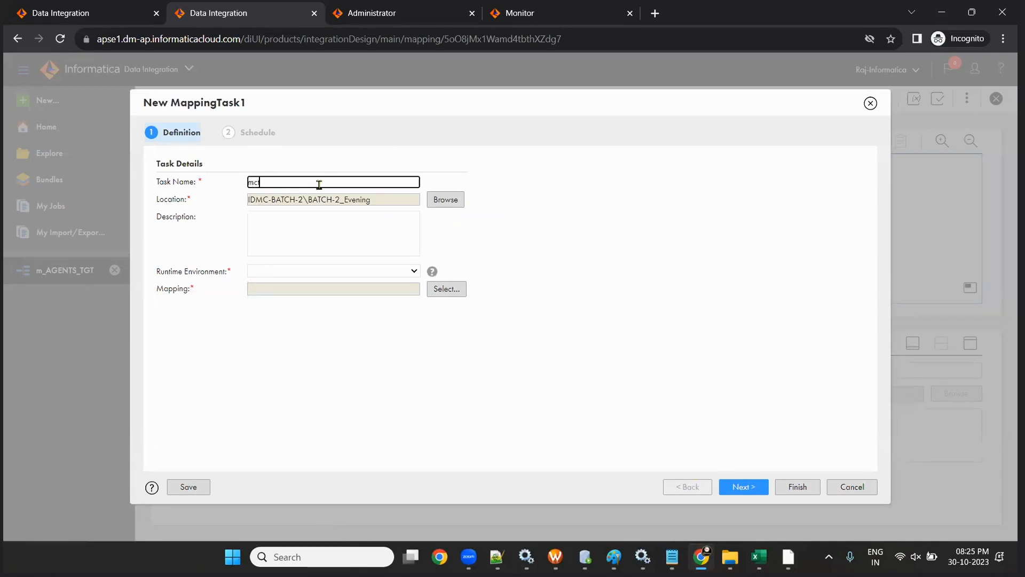
{"action": "type", "text": "mct_"}
{"action": "key", "text": "ctrl+v"}
{"action": "left_click_drag", "start_coordinate": [442, 102], "coordinate": [395, 51]}
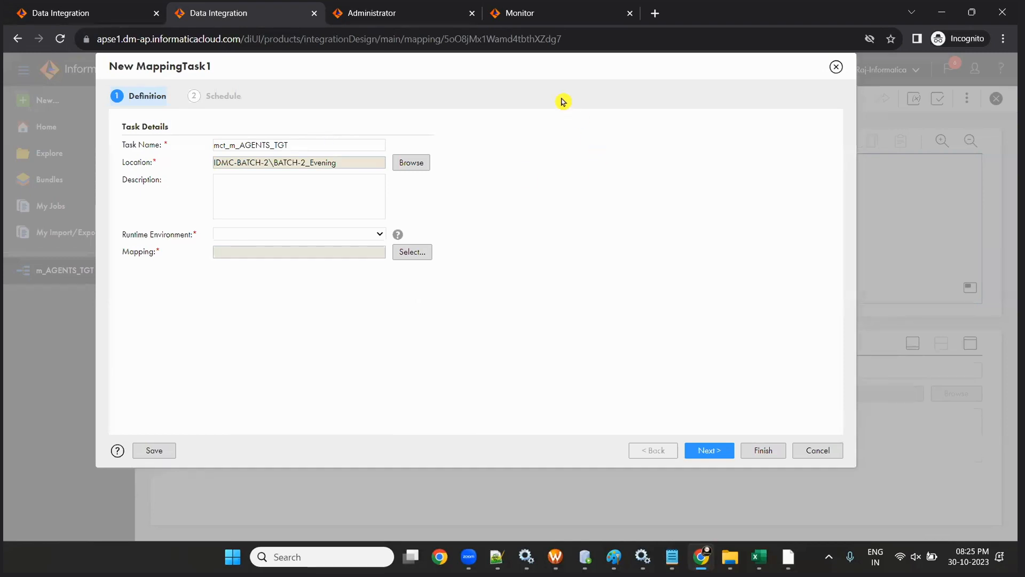
{"action": "left_click", "coordinate": [272, 240]}
{"action": "left_click", "coordinate": [272, 263]}
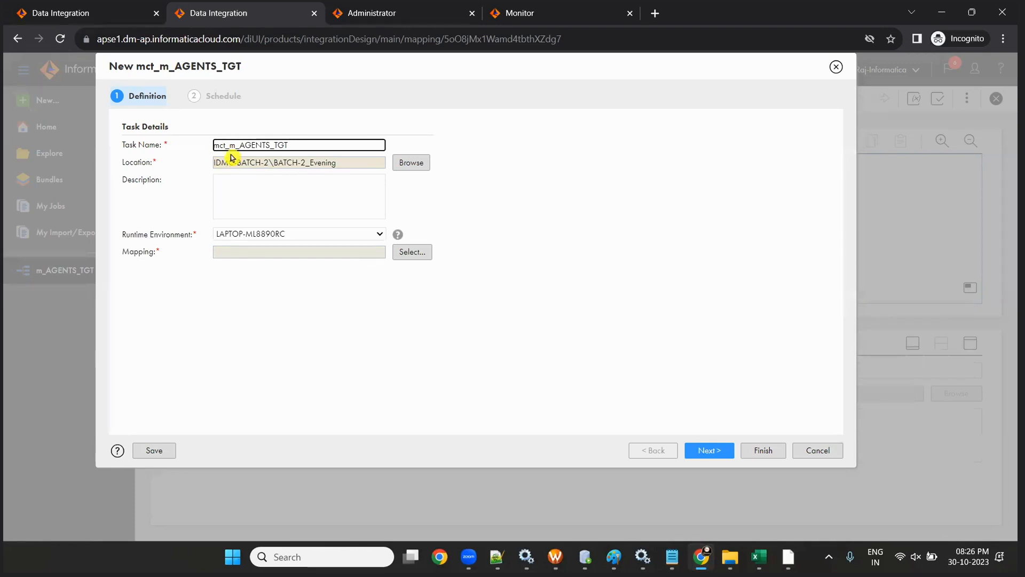
- Set m_AGENTS_TGT as the task's mapping and advance to the schedule step
{"action": "left_click_drag", "start_coordinate": [196, 149], "coordinate": [265, 163]}
{"action": "left_click", "coordinate": [330, 172]}
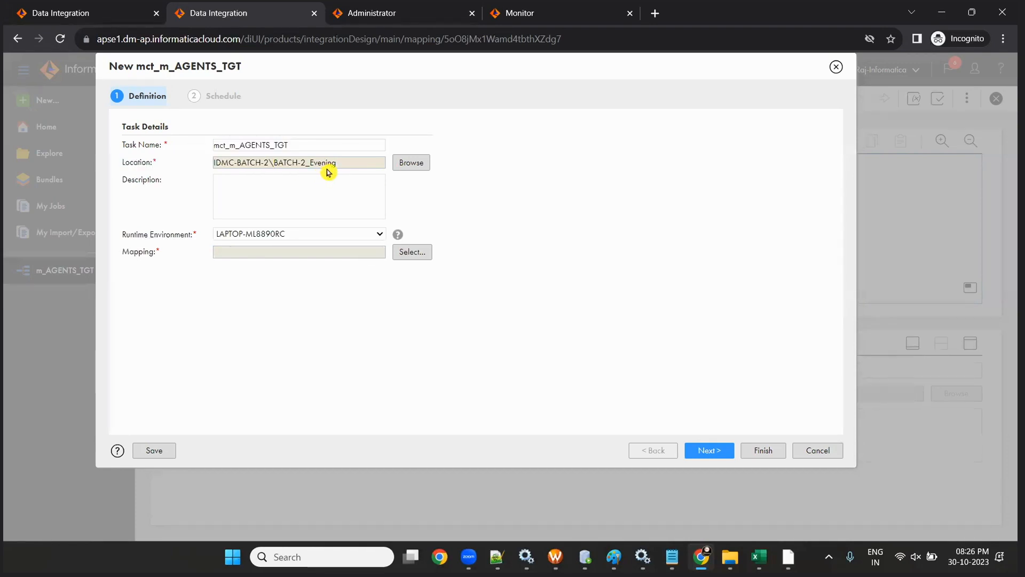
{"action": "left_click", "coordinate": [412, 255]}
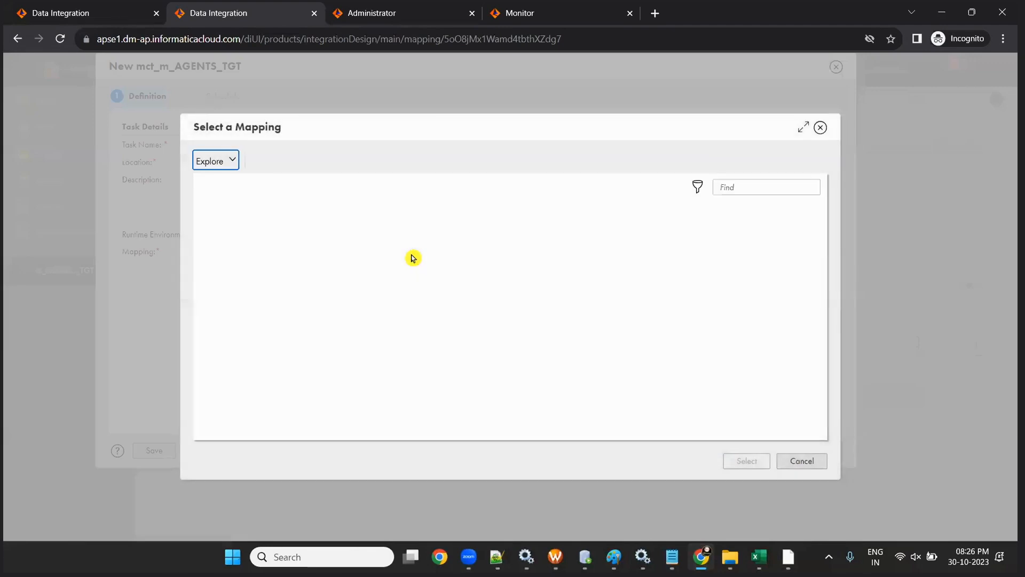
{"action": "left_click", "coordinate": [295, 235]}
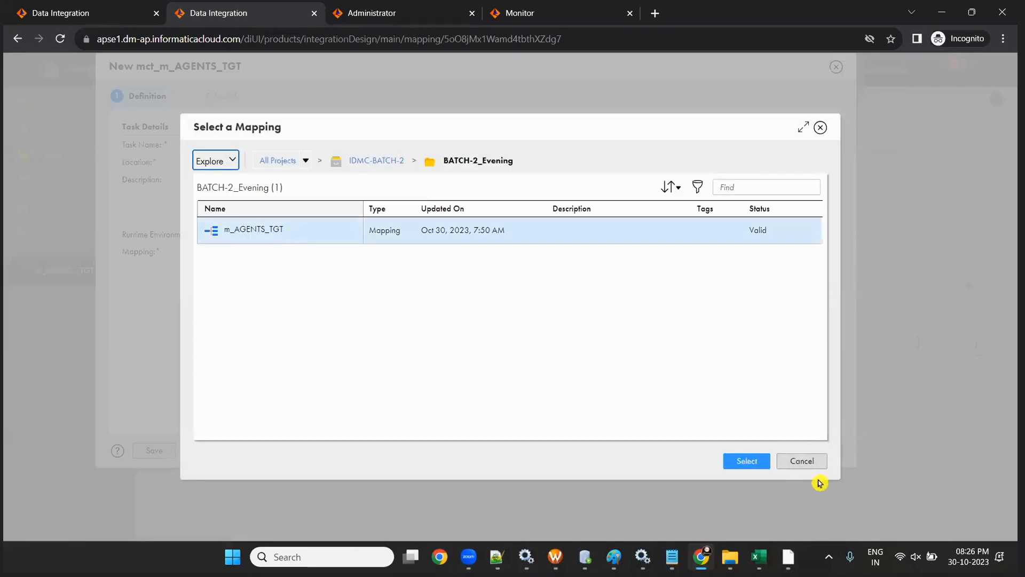
{"action": "left_click", "coordinate": [744, 459]}
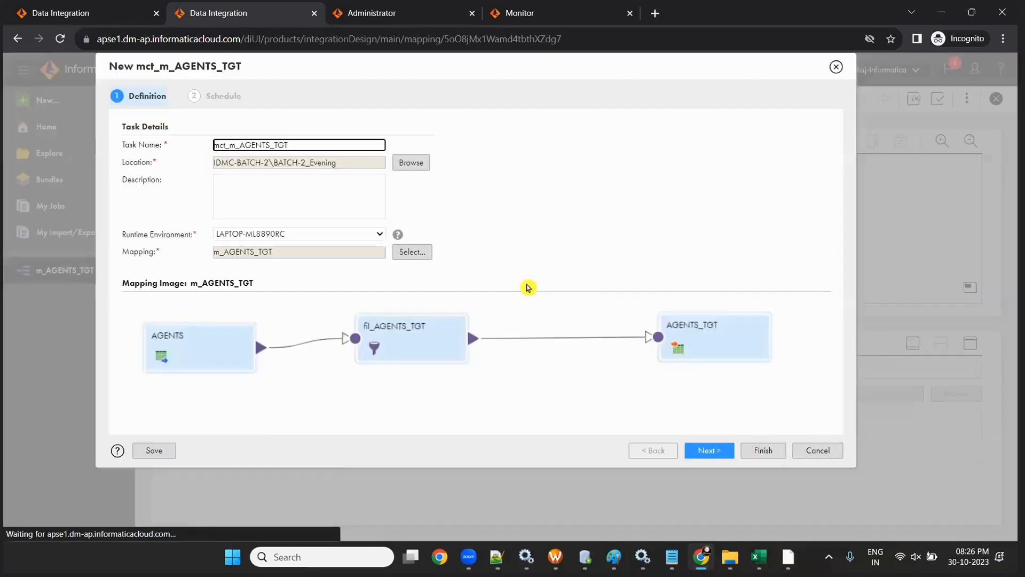
{"action": "left_click", "coordinate": [710, 455]}
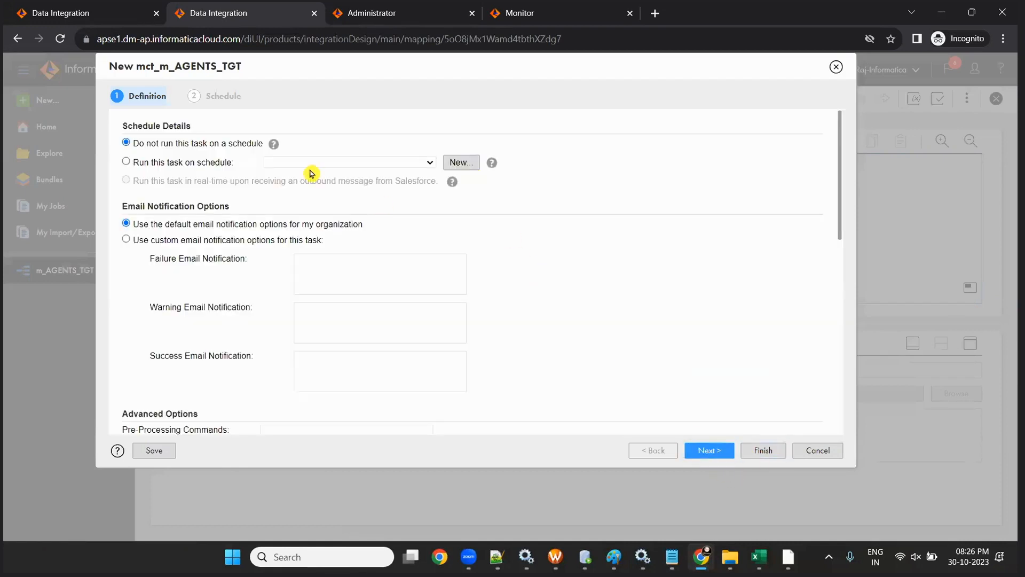
- Keep mct_m_AGENTS_TGT unscheduled with default email notifications and finish saving it
{"action": "scroll", "coordinate": [435, 236], "scroll_direction": "down", "scroll_amount": 6}
{"action": "scroll", "coordinate": [323, 265], "scroll_direction": "down", "scroll_amount": 5}
{"action": "scroll", "coordinate": [322, 262], "scroll_direction": "up", "scroll_amount": 12}
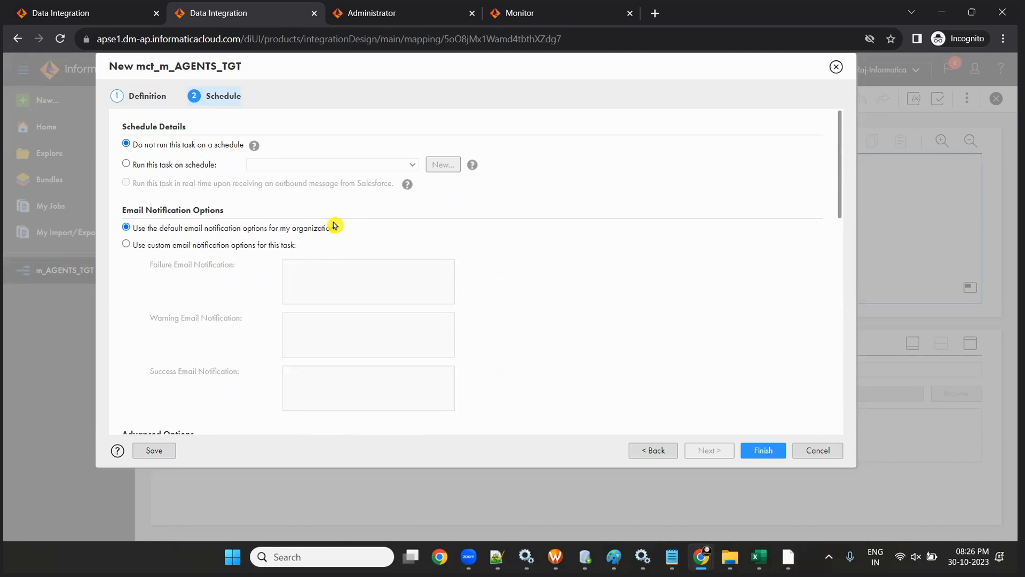
{"action": "left_click", "coordinate": [775, 450]}
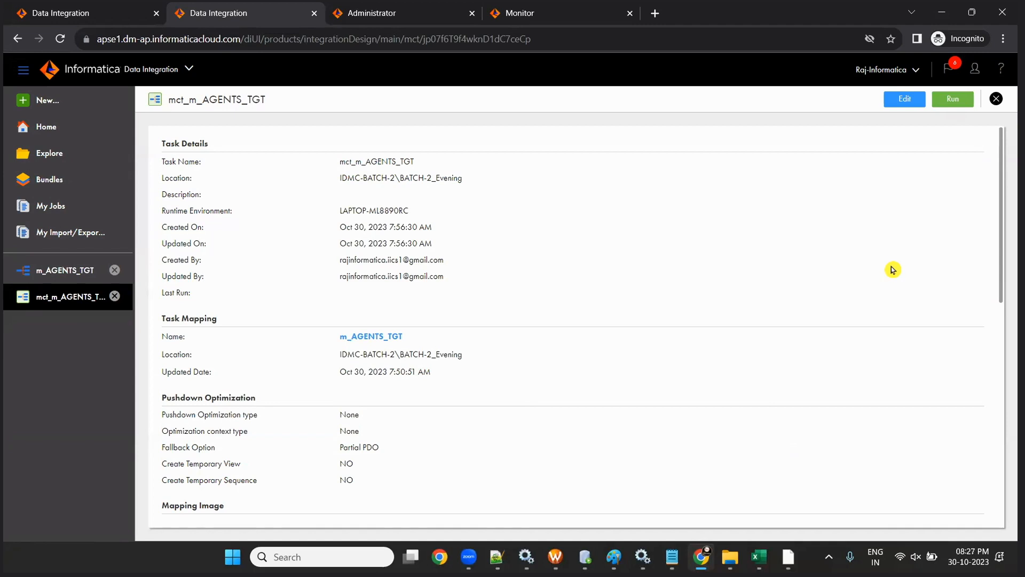
- Close the open task and mapping, then browse the BATCH-2_Evening folder and check m_AGENTS_TGT
{"action": "left_click", "coordinate": [115, 298]}
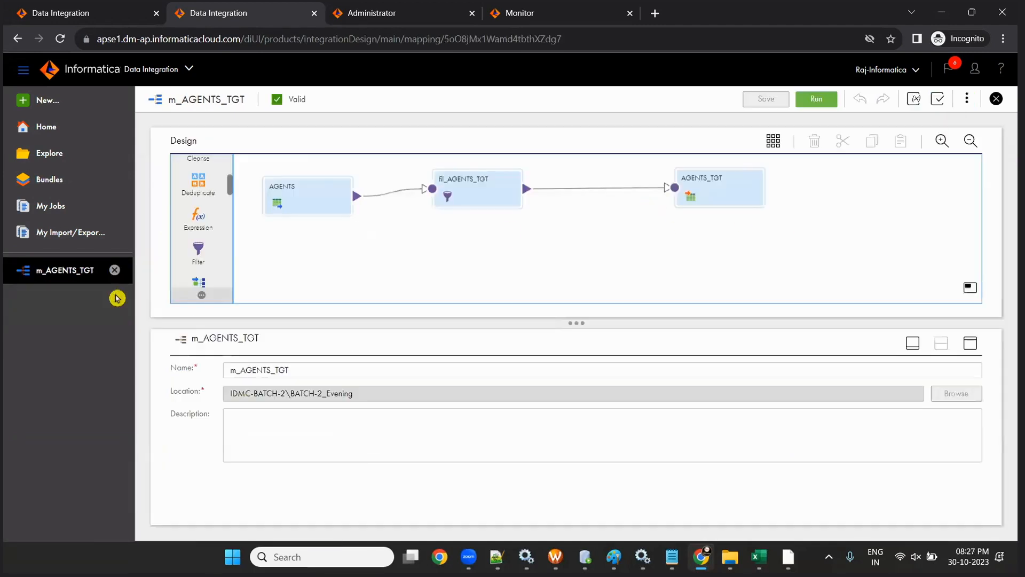
{"action": "left_click", "coordinate": [115, 272]}
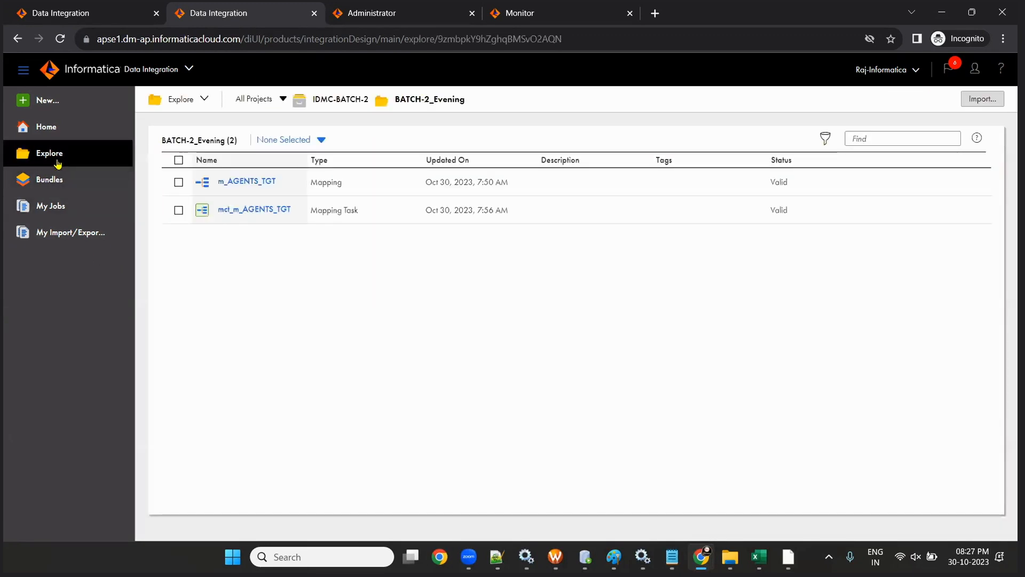
{"action": "left_click", "coordinate": [54, 129]}
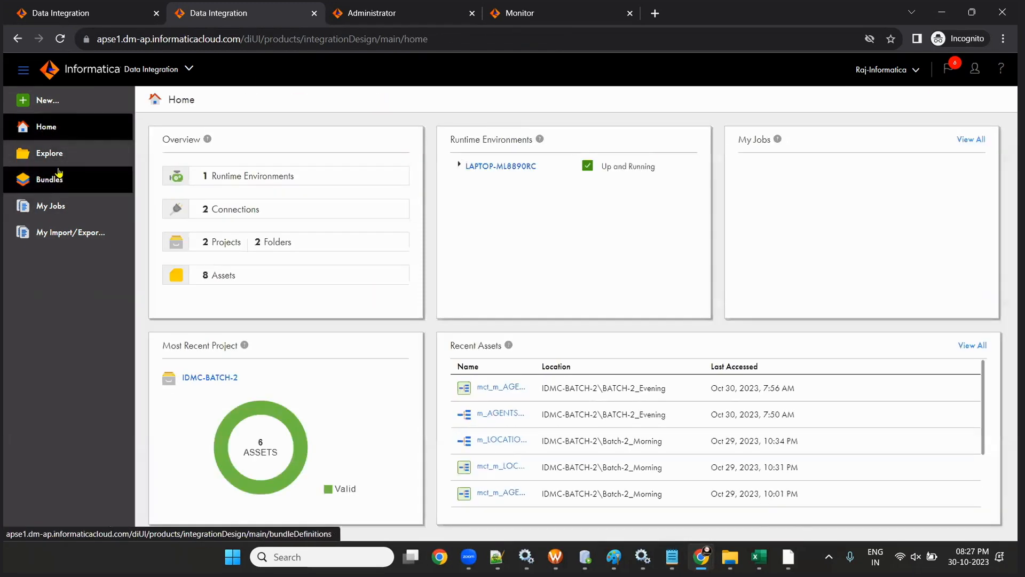
{"action": "left_click", "coordinate": [54, 156]}
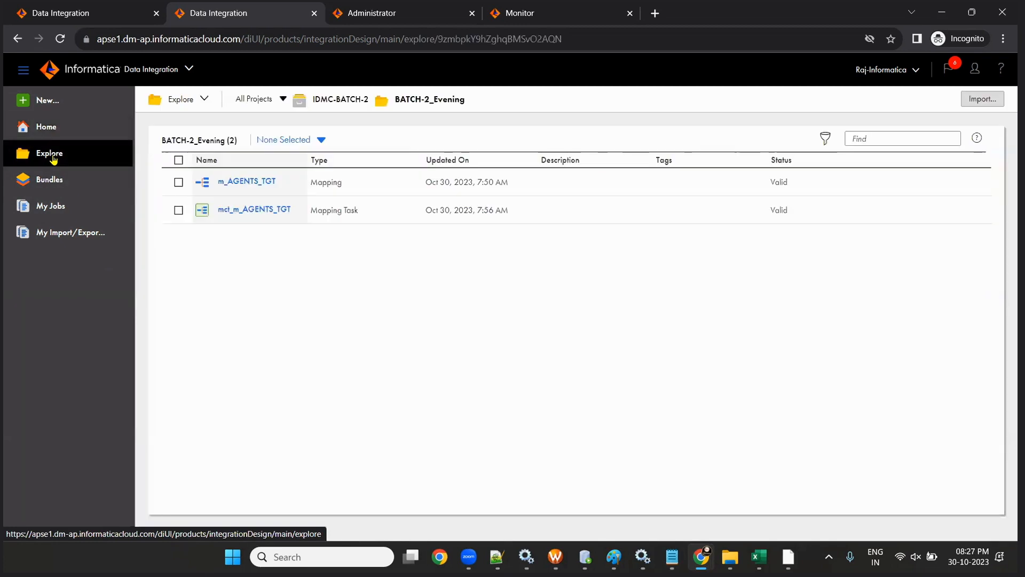
{"action": "left_click", "coordinate": [245, 182]}
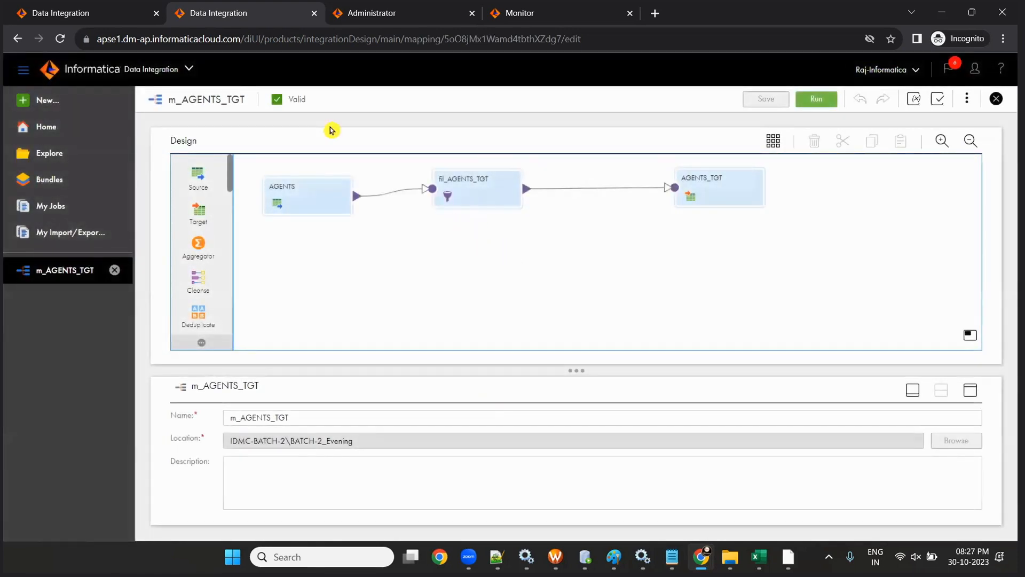
{"action": "left_click", "coordinate": [49, 153]}
- Open the mct_m_AGENTS_TGT task details and run the task
{"action": "left_click", "coordinate": [263, 209]}
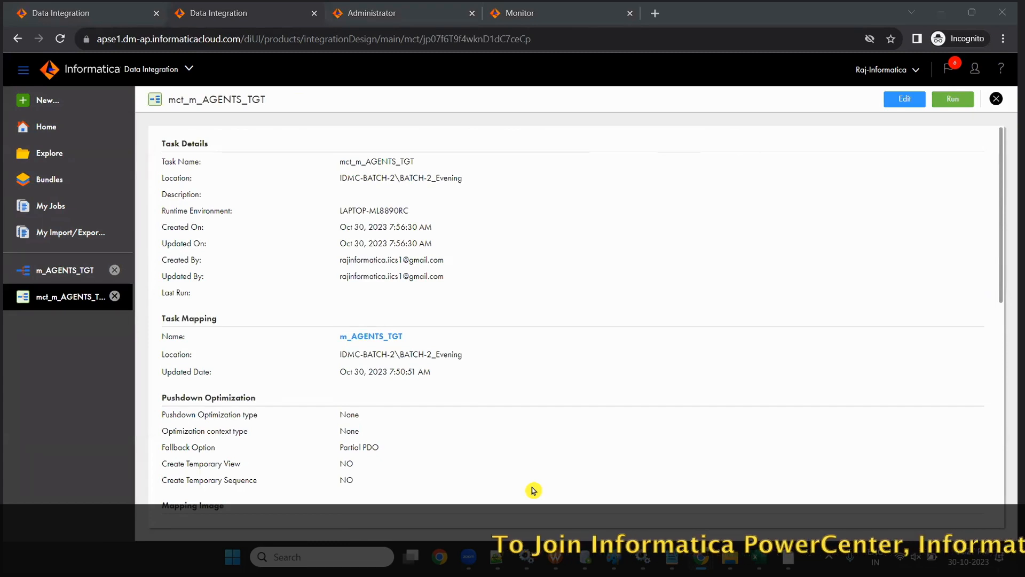
{"action": "left_click", "coordinate": [85, 279]}
{"action": "left_click", "coordinate": [74, 302]}
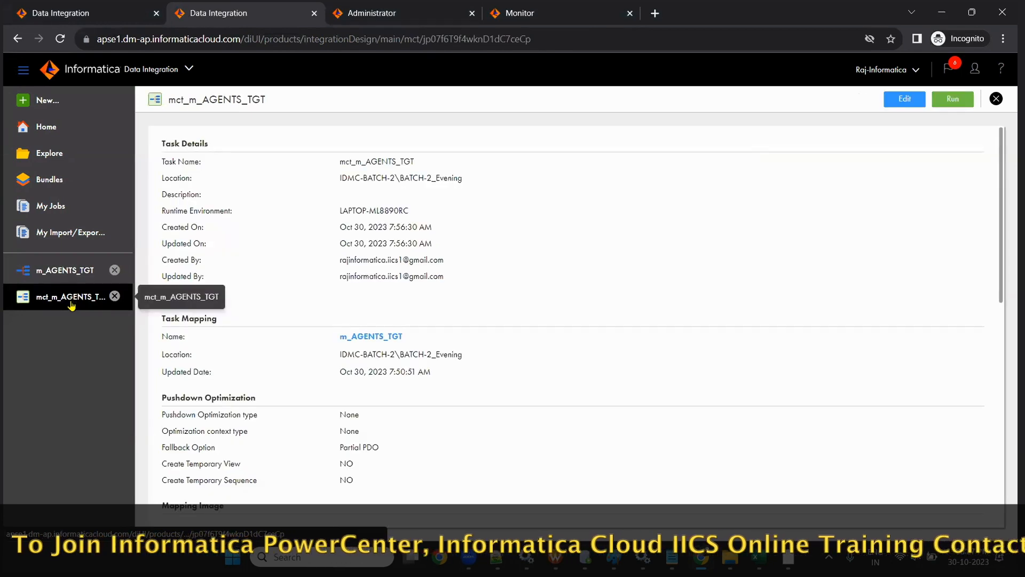
{"action": "scroll", "coordinate": [462, 460], "scroll_direction": "down", "scroll_amount": 5}
{"action": "scroll", "coordinate": [462, 460], "scroll_direction": "up", "scroll_amount": 3}
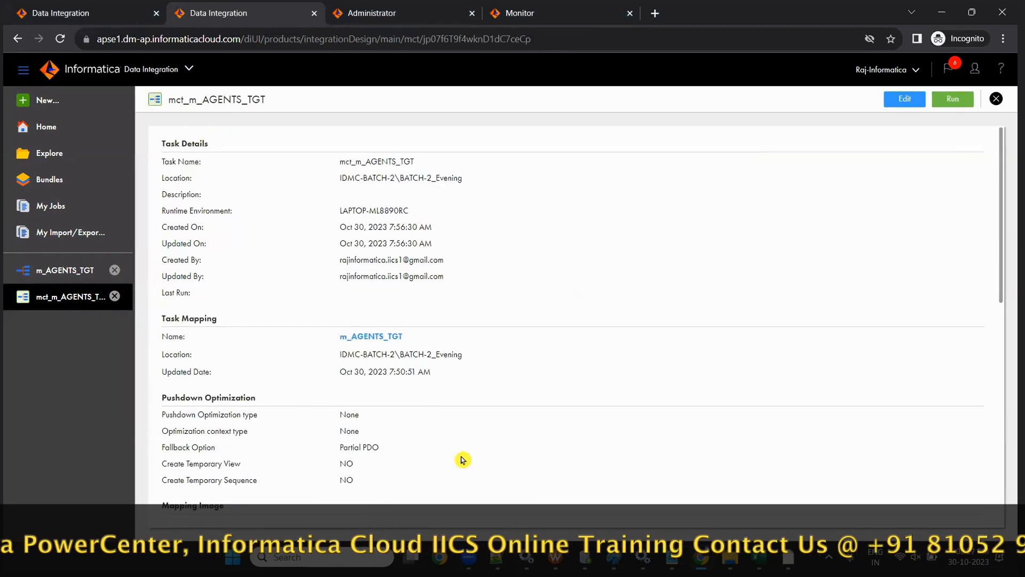
{"action": "left_click", "coordinate": [953, 101]}
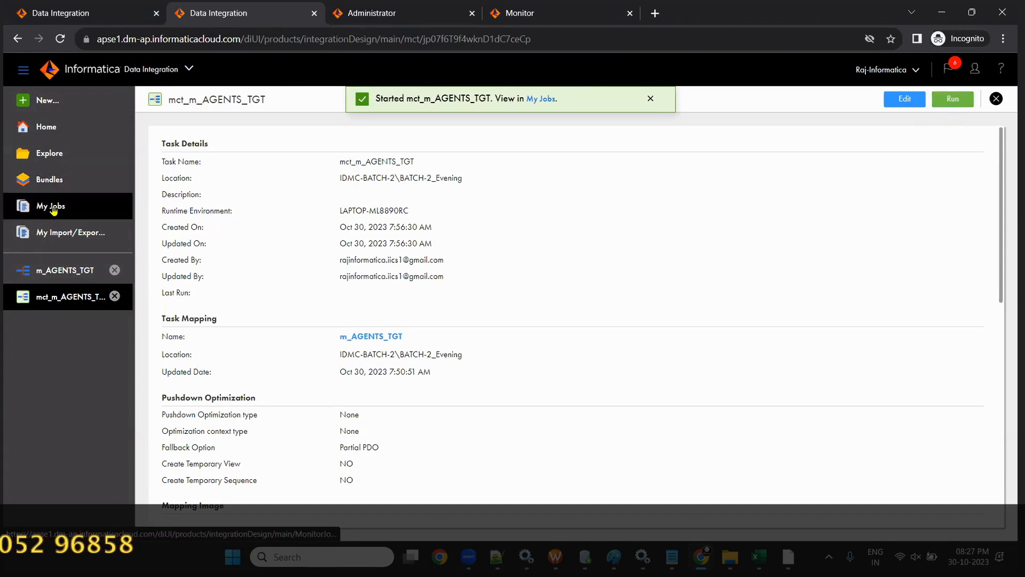
- Refresh All Jobs until mct_m_AGENTS_TGT-1 succeeds, then check its 14 rows read and 2 written
{"action": "left_click", "coordinate": [523, 12]}
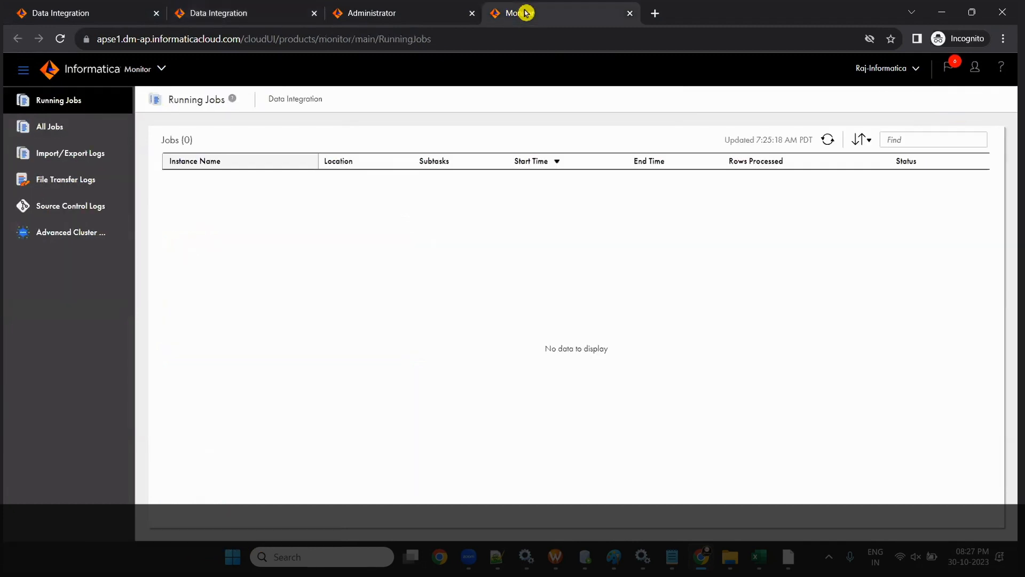
{"action": "left_click", "coordinate": [46, 126]}
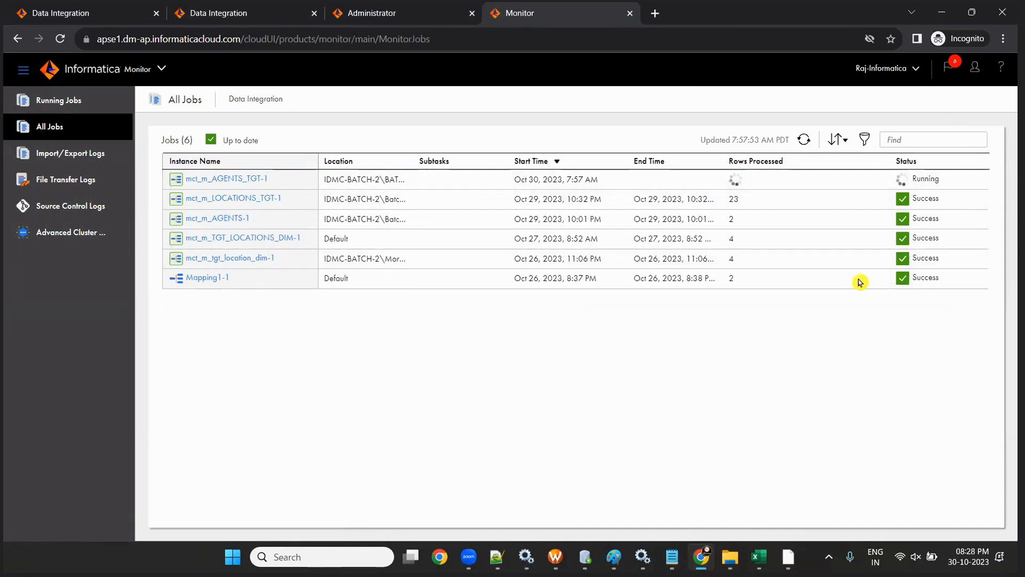
{"action": "left_click", "coordinate": [805, 140]}
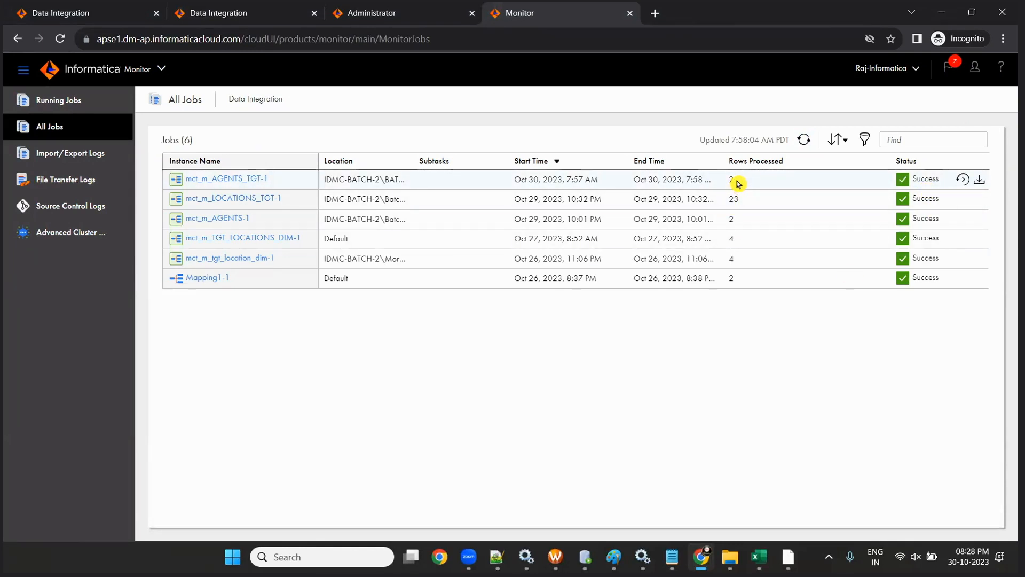
{"action": "left_click", "coordinate": [219, 183]}
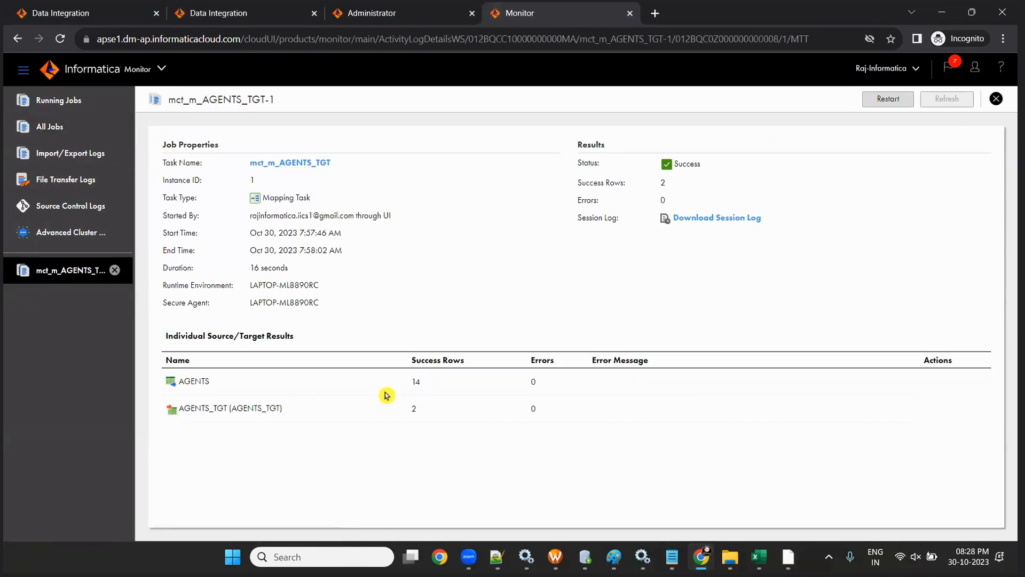
{"action": "left_click_drag", "start_coordinate": [410, 381], "coordinate": [419, 410]}
- Run SELECT * FROM AGENTS_TGT, confirm both rows show London as working area, then minimize SQL Developer
{"action": "left_click", "coordinate": [585, 557]}
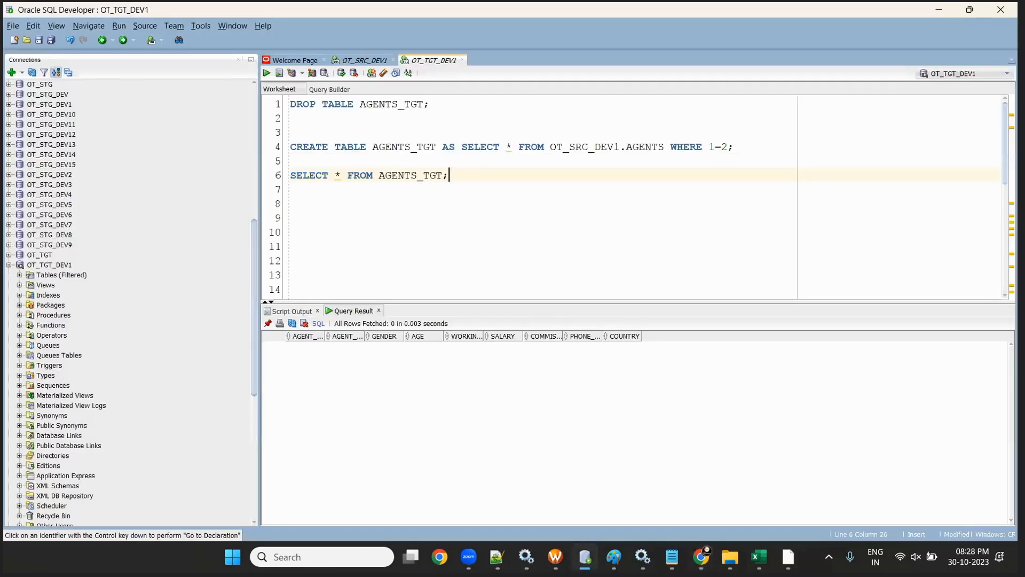
{"action": "left_click", "coordinate": [267, 75]}
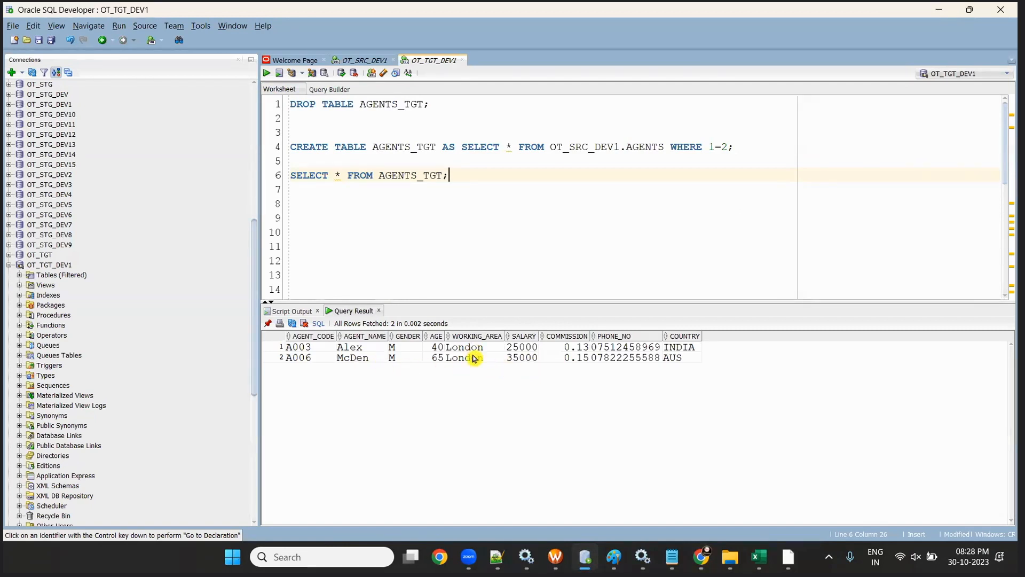
{"action": "left_click_drag", "start_coordinate": [469, 350], "coordinate": [477, 381]}
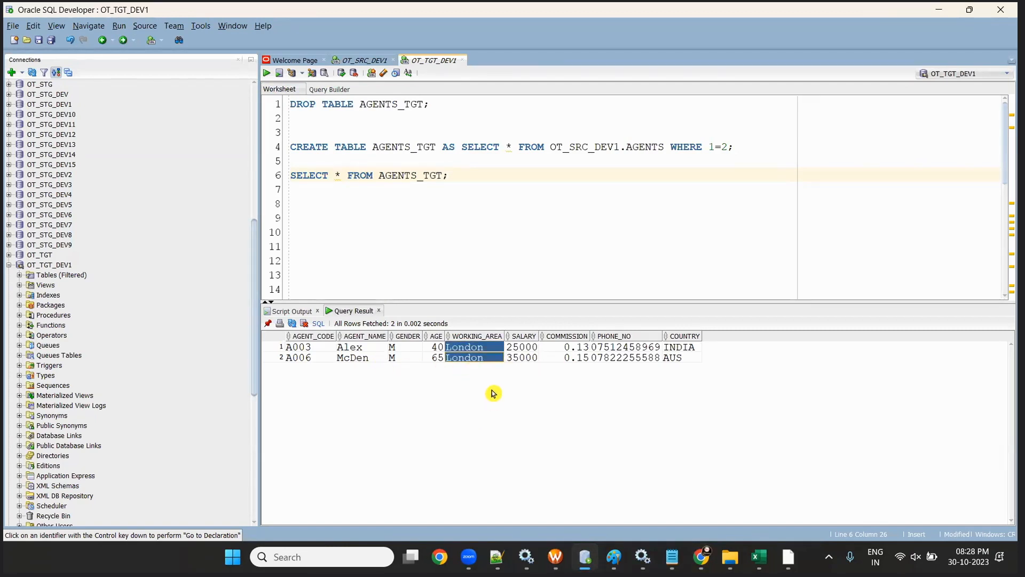
{"action": "left_click", "coordinate": [473, 357]}
{"action": "left_click", "coordinate": [470, 348]}
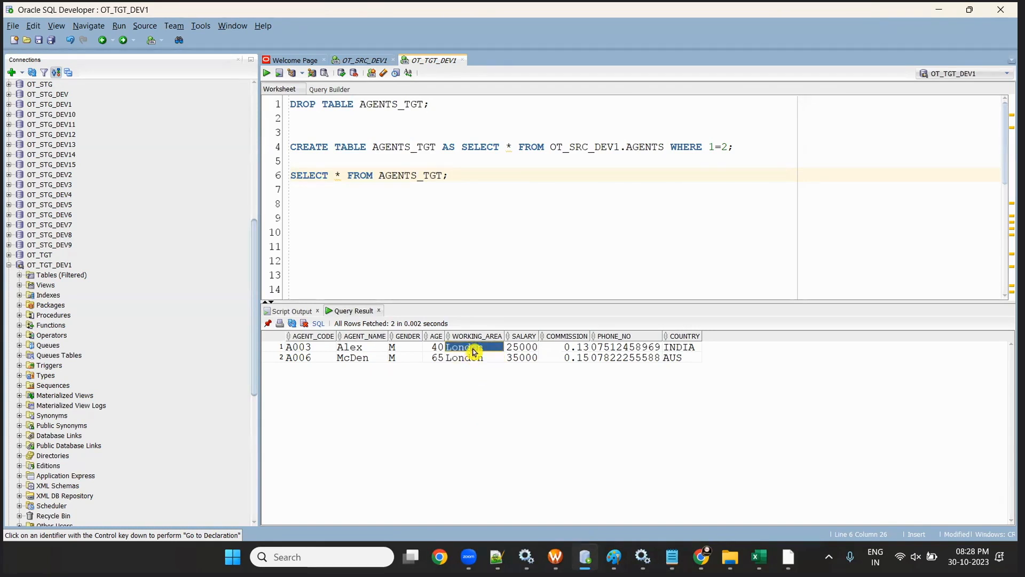
{"action": "key", "text": "shift+Down"}
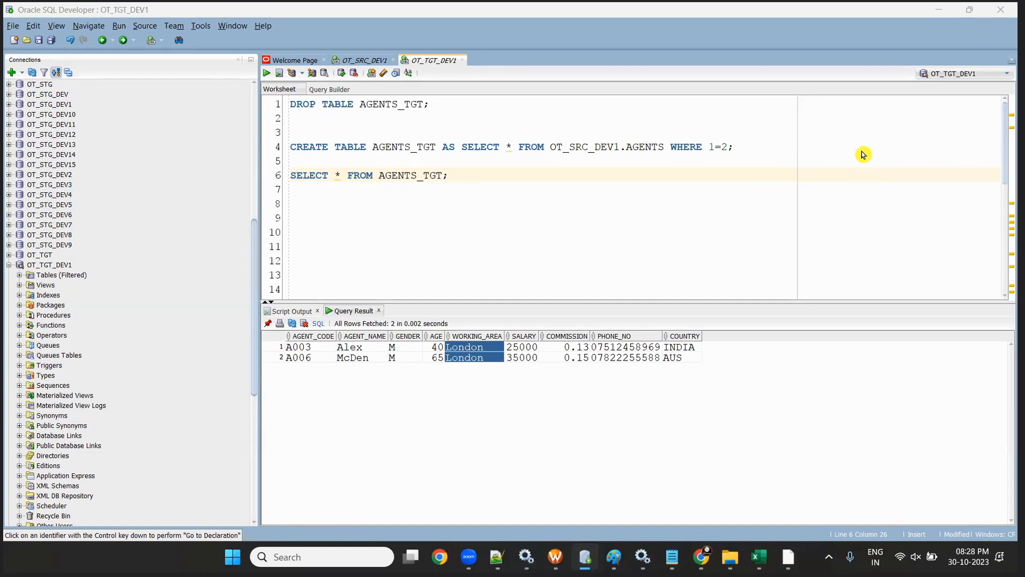
{"action": "left_click", "coordinate": [935, 12]}
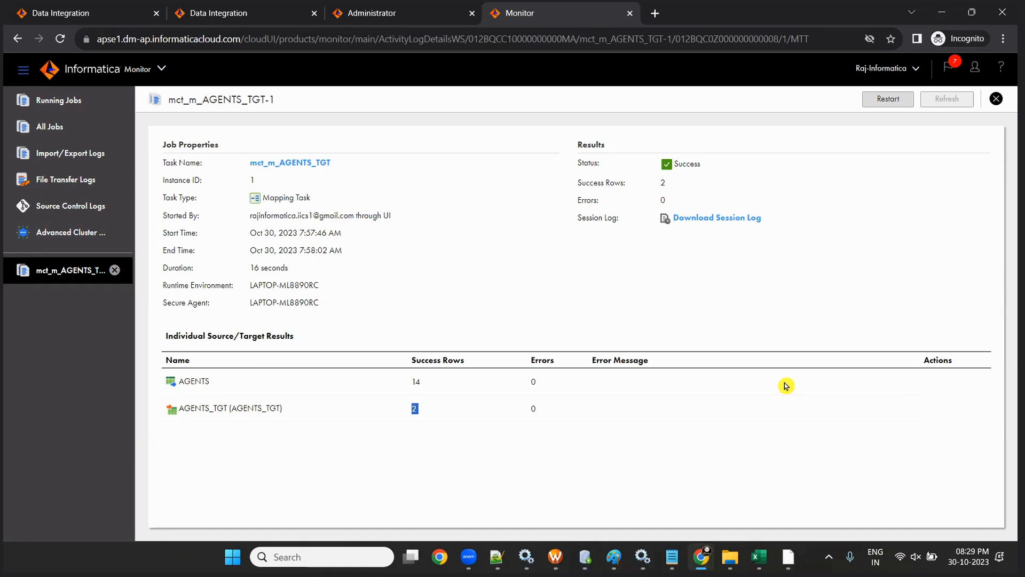
- Open the SESSION-2 Router Transformation workbook from the Router Transformation folder
{"action": "left_click", "coordinate": [730, 556]}
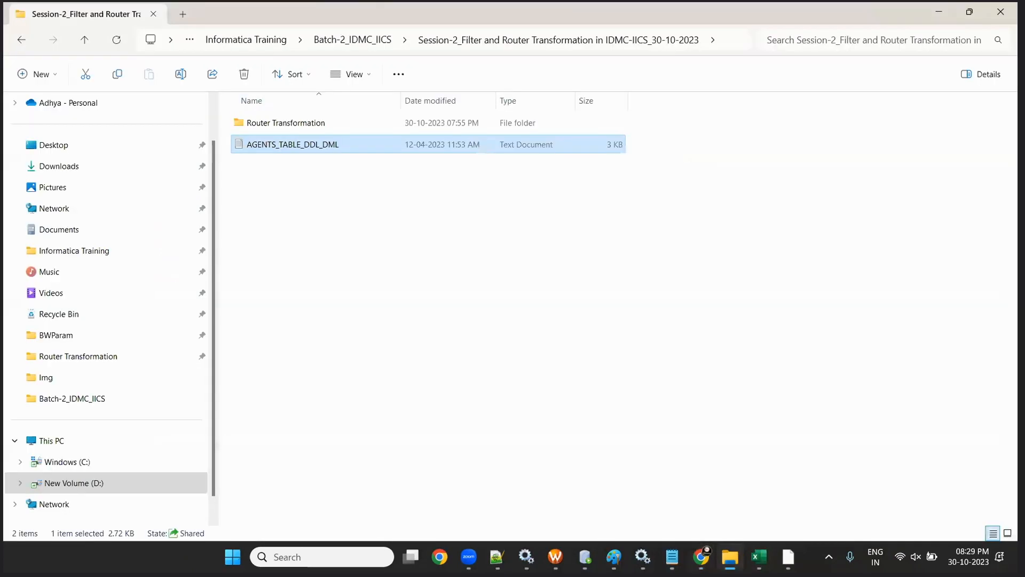
{"action": "left_click", "coordinate": [313, 125]}
{"action": "left_click", "coordinate": [251, 125]}
{"action": "key", "text": "Escape"}
{"action": "double_click", "coordinate": [293, 123]}
{"action": "left_click", "coordinate": [297, 145]}
{"action": "left_click", "coordinate": [286, 138]}
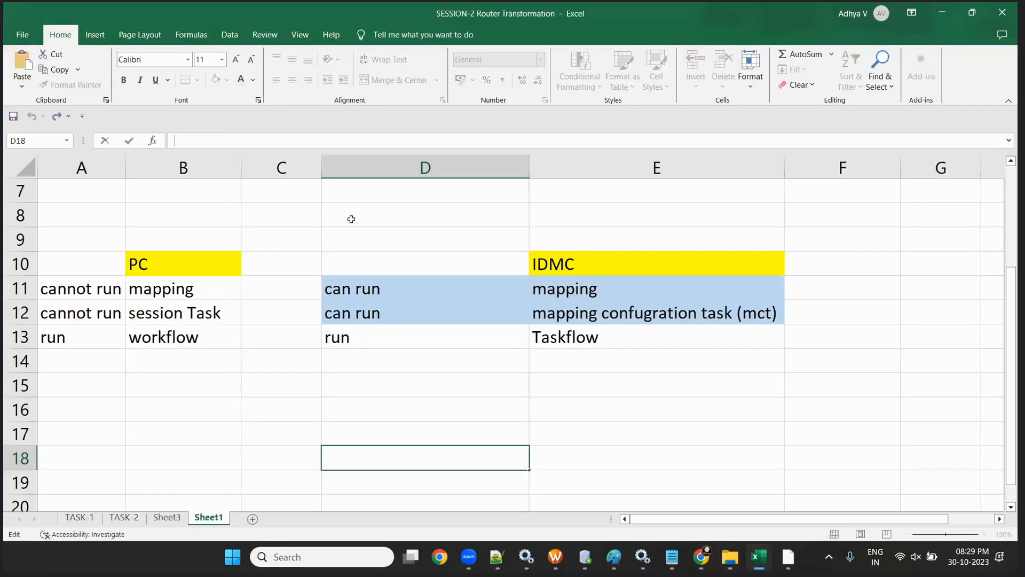
- Look over the comparison notes in cells D10–D11, then go to the TASK-1 sheet
{"action": "left_click", "coordinate": [351, 217]}
{"action": "left_click", "coordinate": [377, 311]}
{"action": "left_click", "coordinate": [387, 256]}
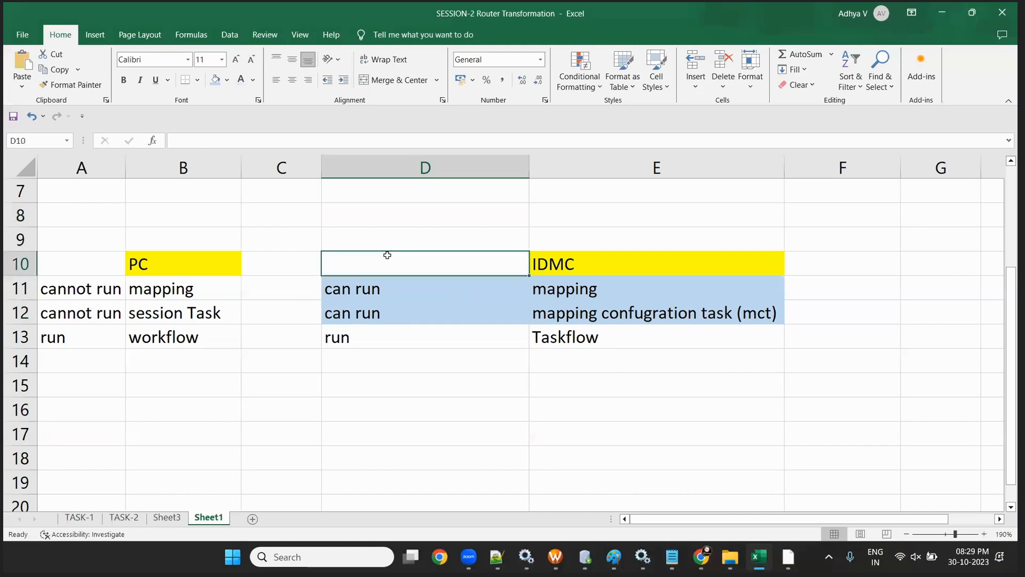
{"action": "left_click", "coordinate": [620, 432]}
{"action": "left_click", "coordinate": [378, 217]}
{"action": "left_click", "coordinate": [372, 361]}
{"action": "left_click", "coordinate": [367, 293]}
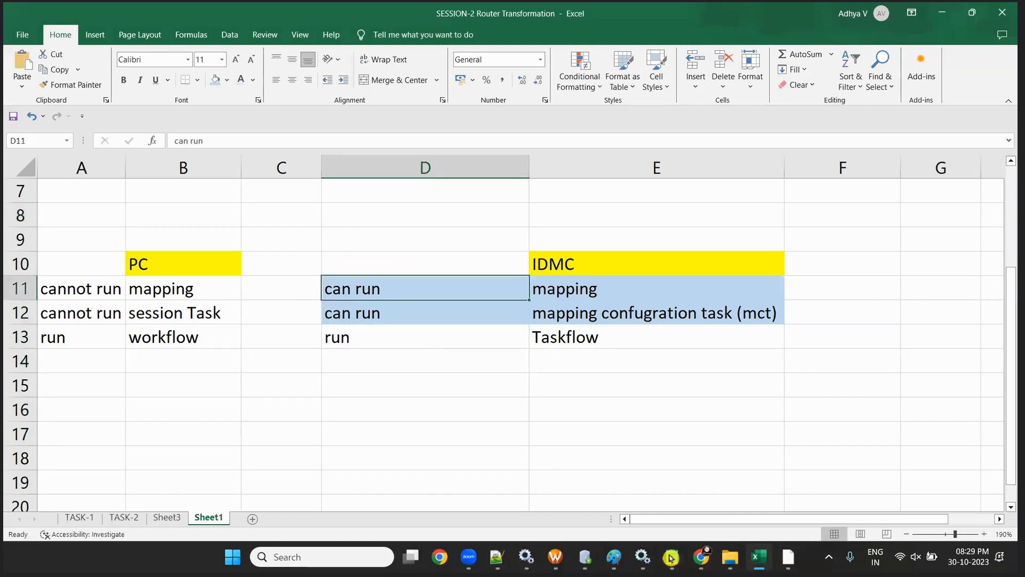
{"action": "left_click", "coordinate": [79, 517]}
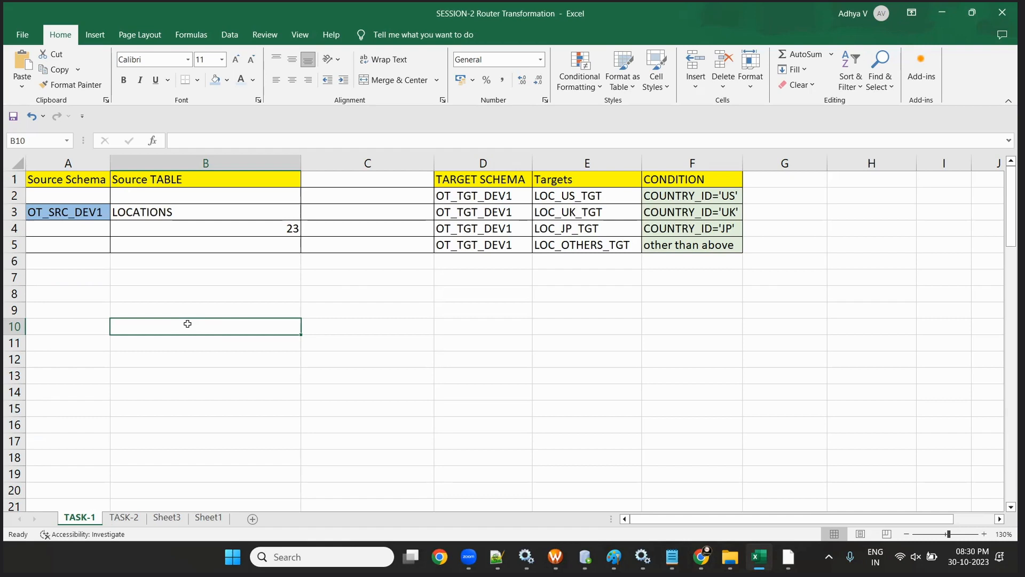
- Note source row count 23, then run the LOCATIONS query in SQL Developer and count its rows
{"action": "left_click", "coordinate": [200, 224]}
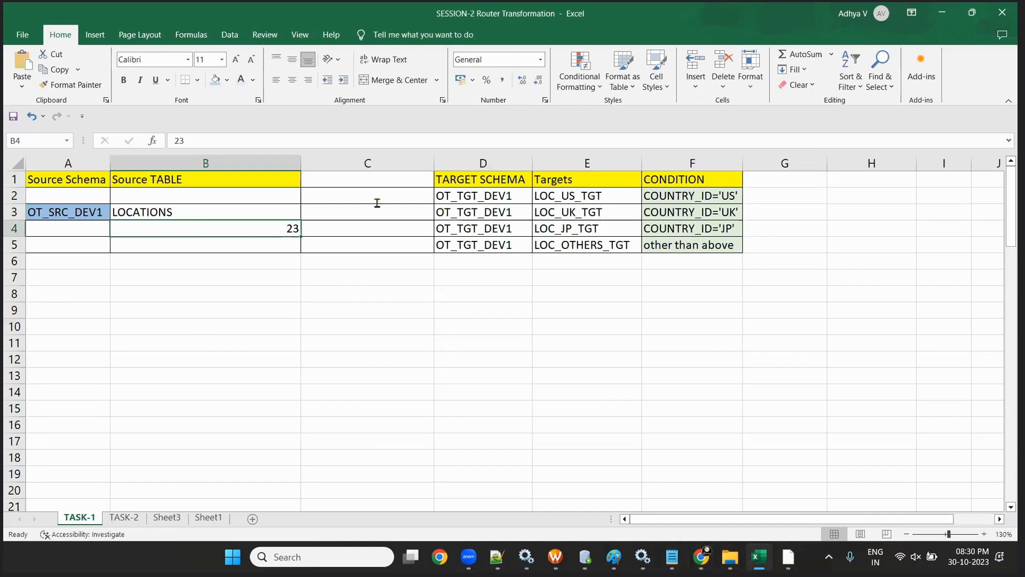
{"action": "key", "text": "alt+Tab"}
{"action": "left_click", "coordinate": [264, 74]}
{"action": "right_click", "coordinate": [437, 299]}
{"action": "right_click", "coordinate": [418, 340]}
{"action": "left_click", "coordinate": [483, 391]}
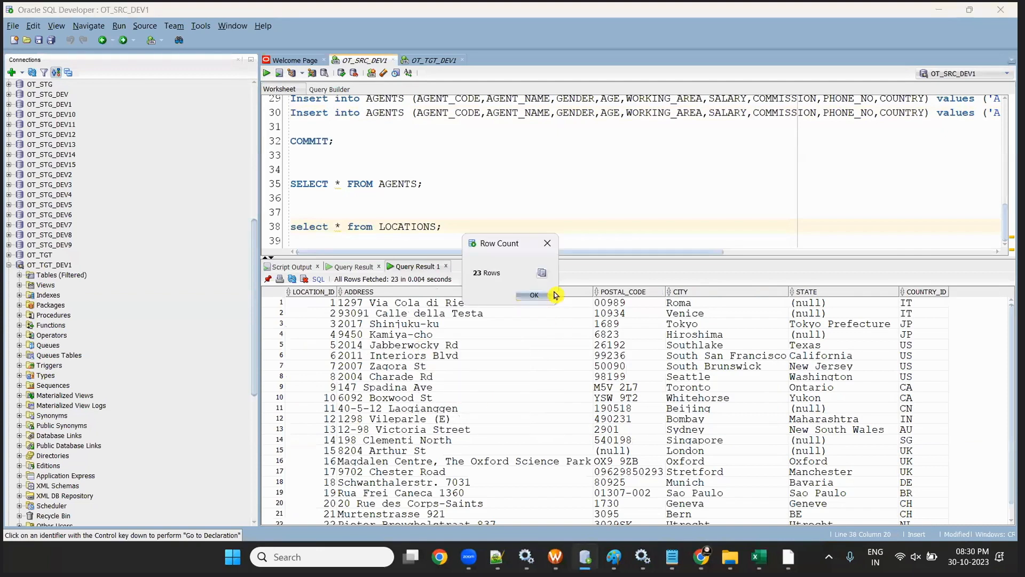
{"action": "left_click", "coordinate": [552, 294]}
{"action": "left_click", "coordinate": [939, 10]}
- Select the four LOC target table names on the TASK-1 sheet
{"action": "left_click_drag", "start_coordinate": [492, 188], "coordinate": [678, 259]}
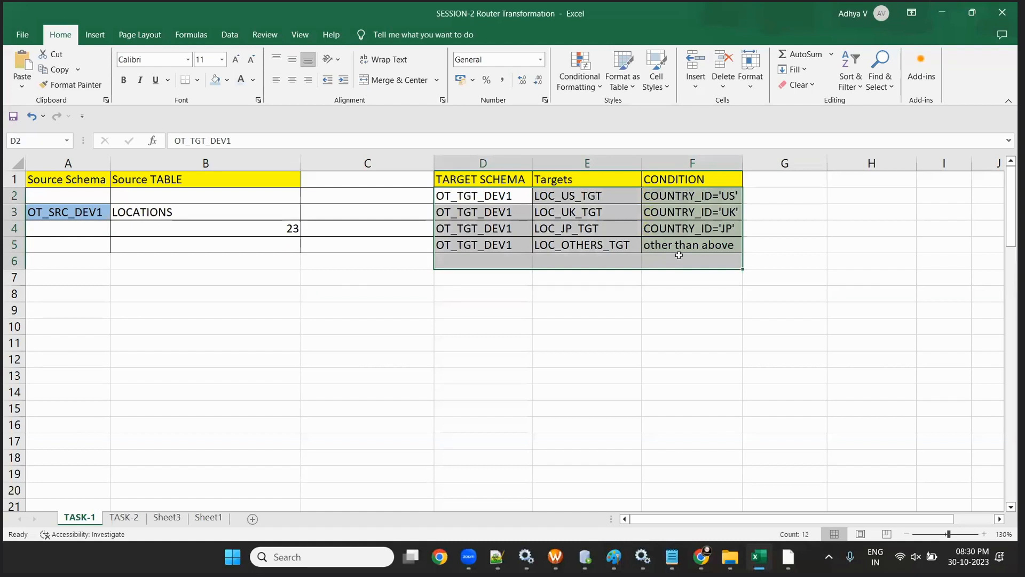
{"action": "left_click", "coordinate": [634, 325]}
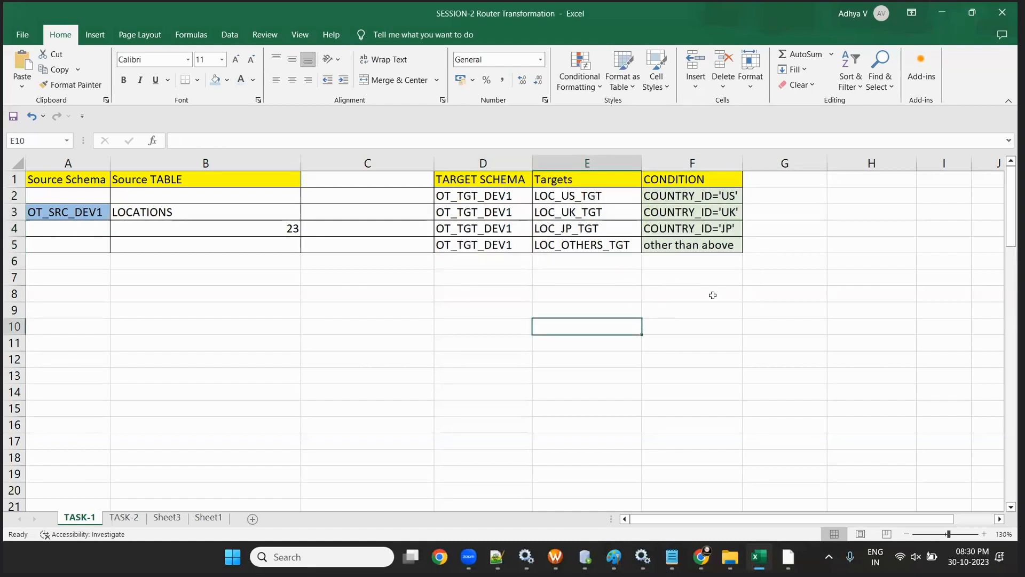
{"action": "left_click_drag", "start_coordinate": [464, 197], "coordinate": [568, 228]}
{"action": "left_click", "coordinate": [568, 226]}
{"action": "left_click_drag", "start_coordinate": [580, 180], "coordinate": [602, 260]}
{"action": "left_click", "coordinate": [617, 363]}
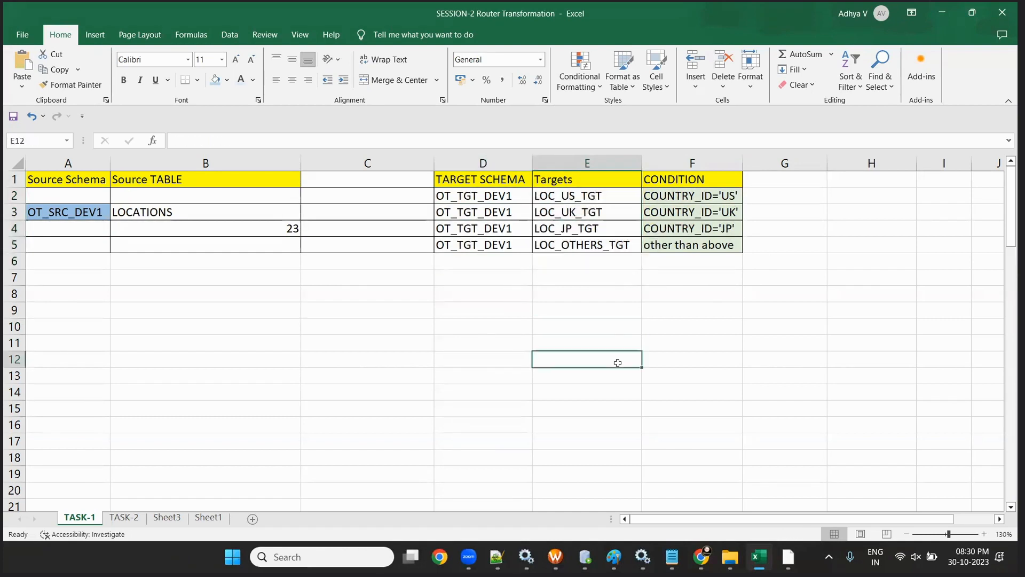
{"action": "left_click_drag", "start_coordinate": [572, 188], "coordinate": [602, 308]}
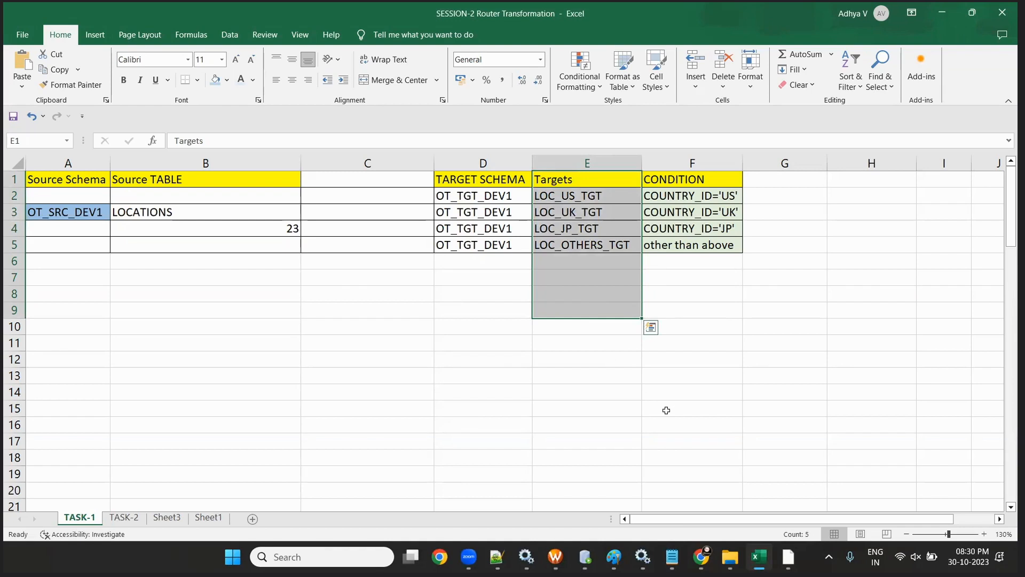
- Go through target conditions COUNTRY_ID='US', 'UK', 'JP', schema OT_TGT_DEV1 and LOC_OTHERS_TGT
{"action": "left_click", "coordinate": [655, 193]}
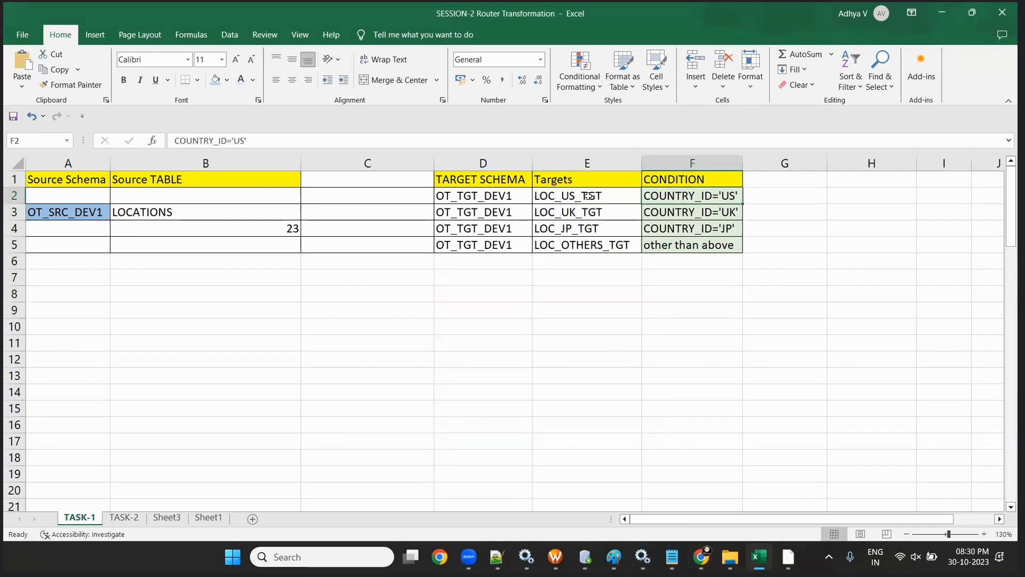
{"action": "left_click", "coordinate": [690, 214]}
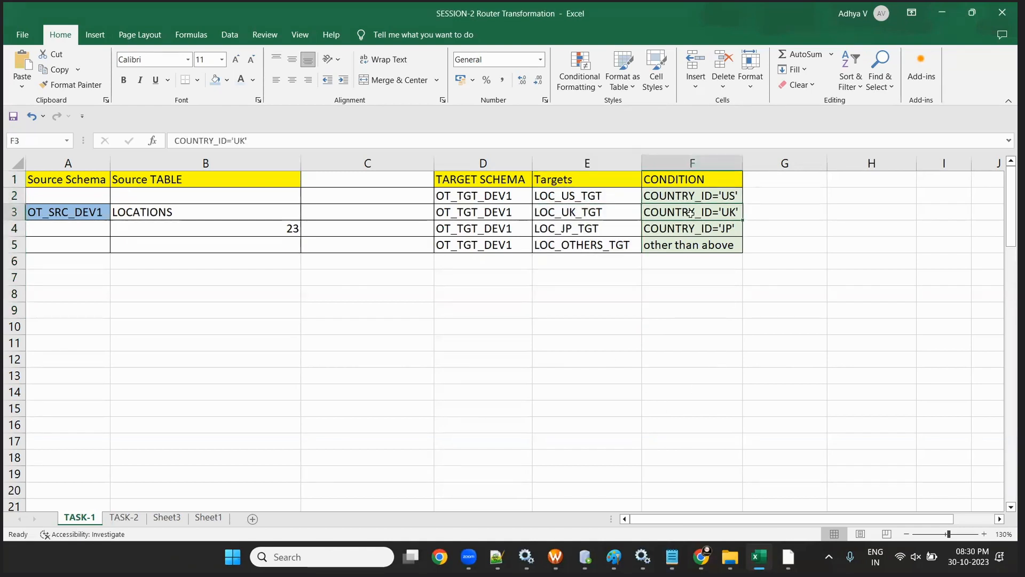
{"action": "left_click", "coordinate": [575, 213]}
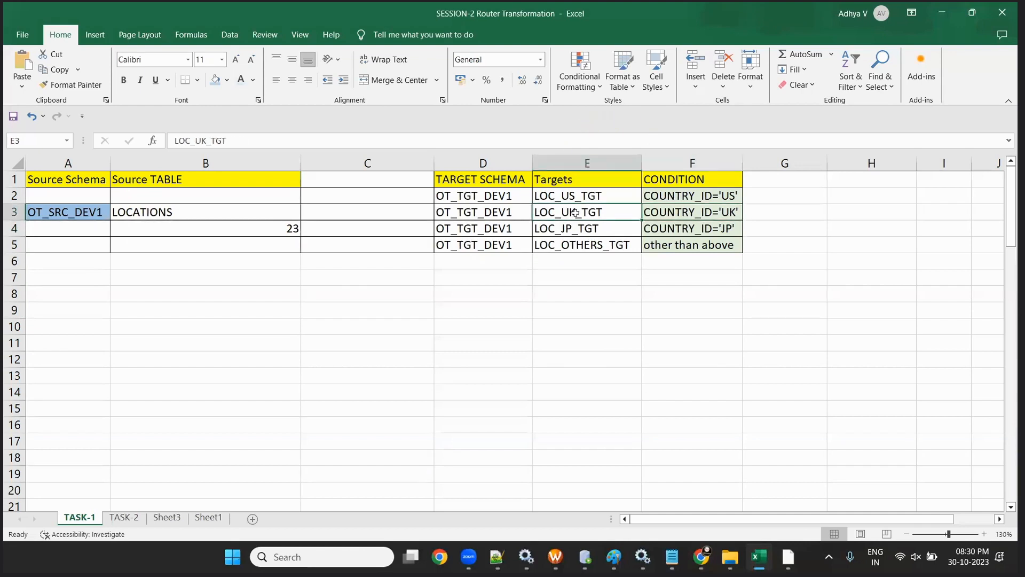
{"action": "left_click", "coordinate": [720, 230]}
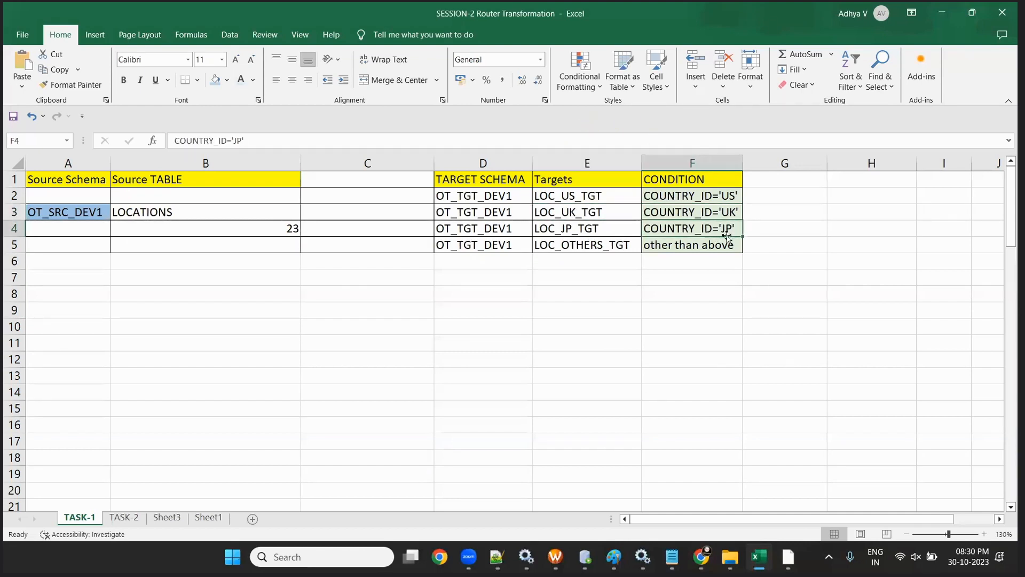
{"action": "left_click", "coordinate": [505, 234]}
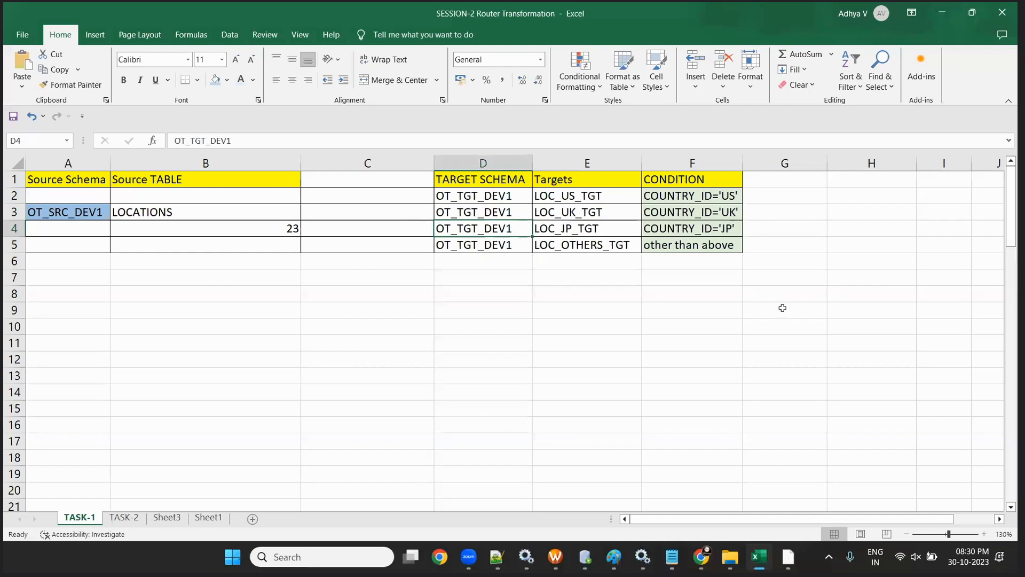
{"action": "left_click_drag", "start_coordinate": [685, 196], "coordinate": [697, 222]}
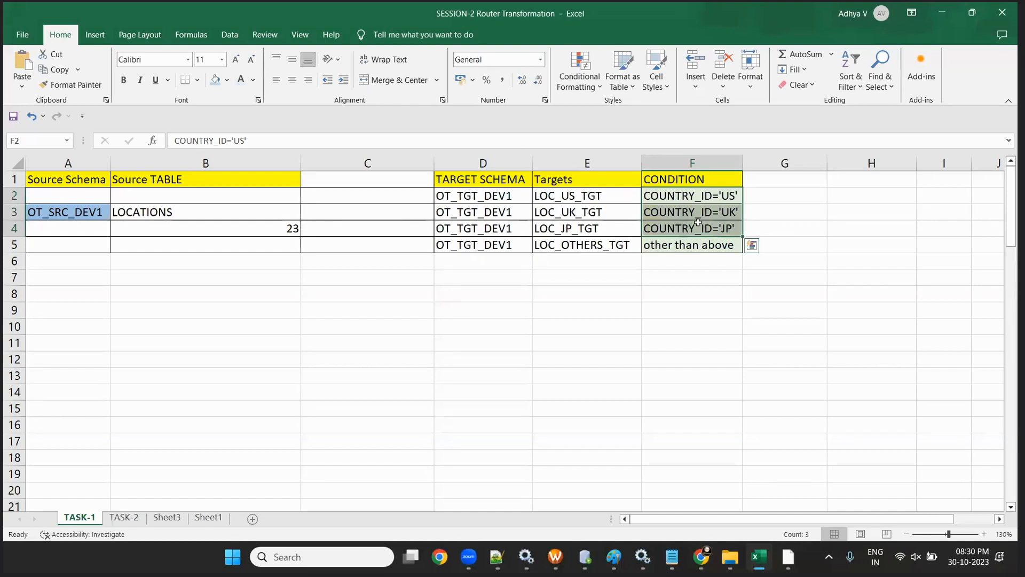
{"action": "left_click", "coordinate": [565, 244]}
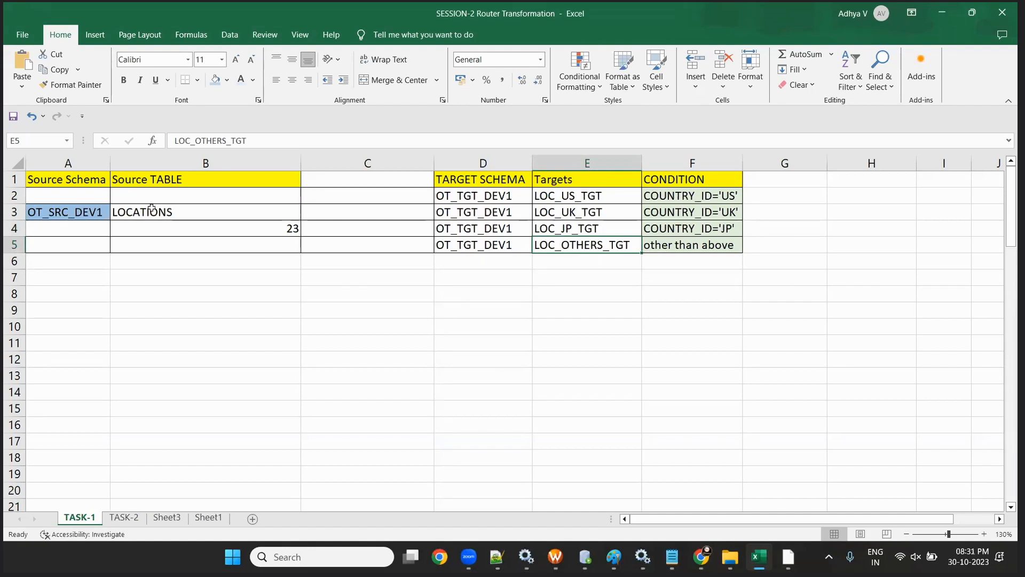
- Mark the source schema and table cells, then reselect the four target table names
{"action": "left_click_drag", "start_coordinate": [64, 202], "coordinate": [295, 261]}
{"action": "left_click", "coordinate": [581, 334]}
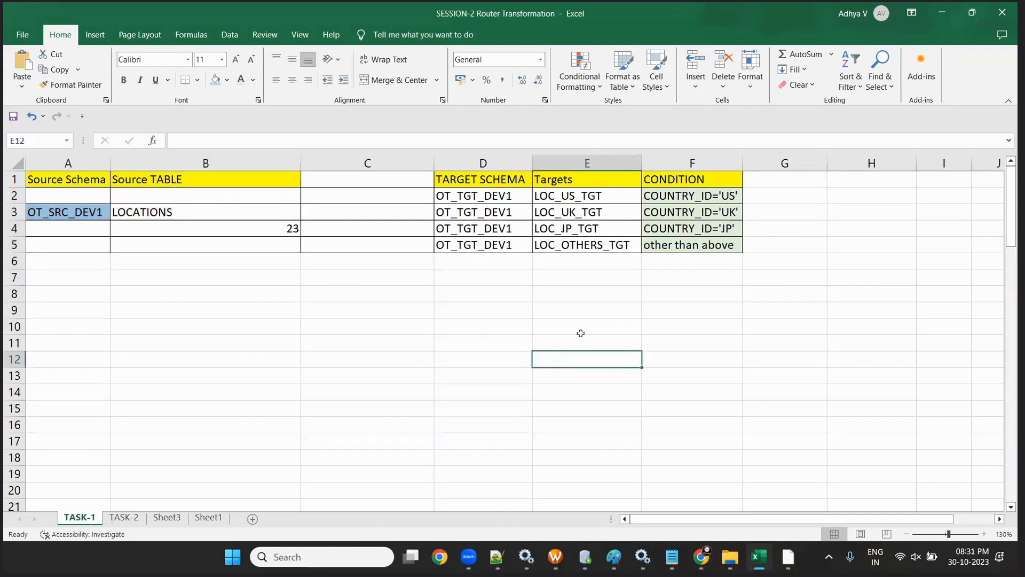
{"action": "left_click_drag", "start_coordinate": [581, 200], "coordinate": [599, 270]}
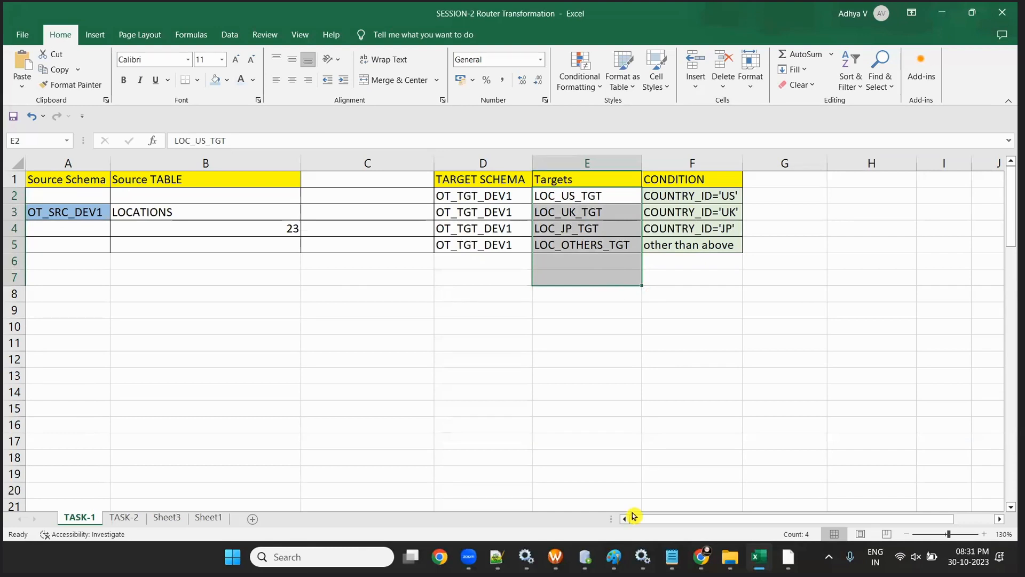
- In the OT_TGT_DEV1 worksheet, copy LOC_US_TGT onto a new line above the CREATE statements
{"action": "key", "text": "alt+Tab"}
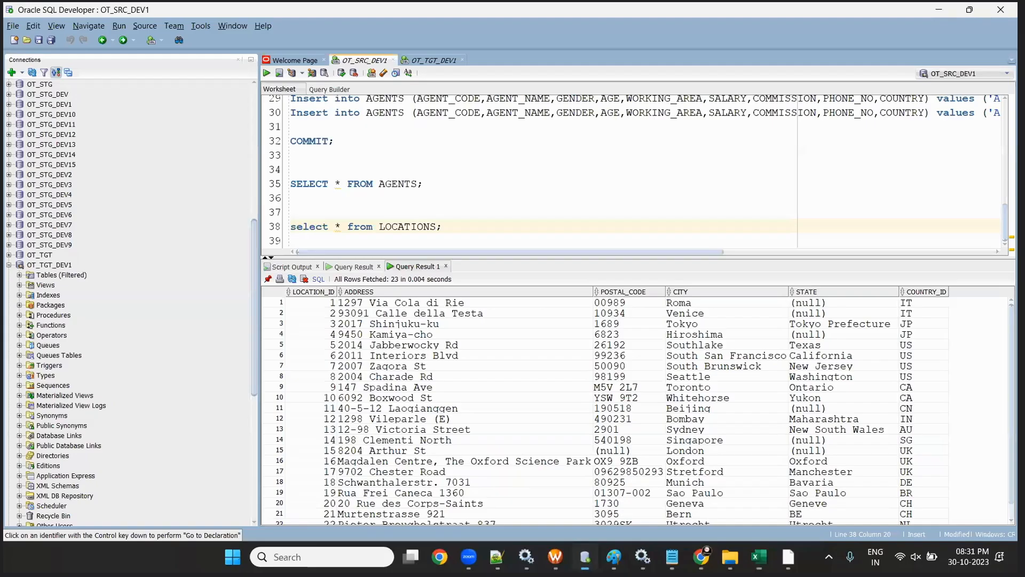
{"action": "left_click", "coordinate": [433, 60]}
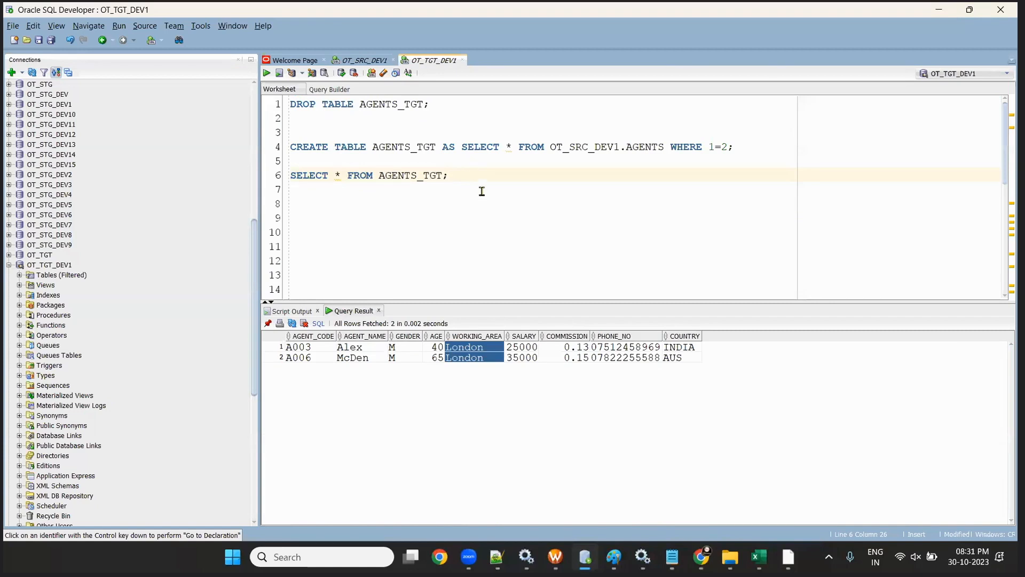
{"action": "scroll", "coordinate": [507, 208], "scroll_direction": "down", "scroll_amount": 5}
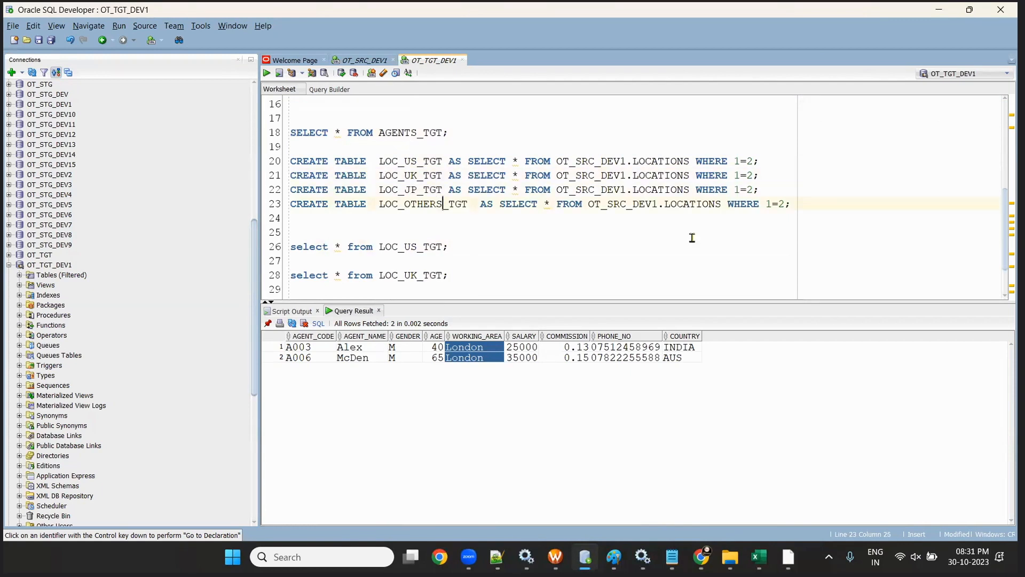
{"action": "double_click", "coordinate": [387, 159]}
{"action": "left_click_drag", "start_coordinate": [456, 160], "coordinate": [475, 160]}
{"action": "left_click", "coordinate": [429, 161]}
{"action": "double_click", "coordinate": [428, 161]}
{"action": "key", "text": "ctrl+c"}
{"action": "left_click", "coordinate": [501, 133]}
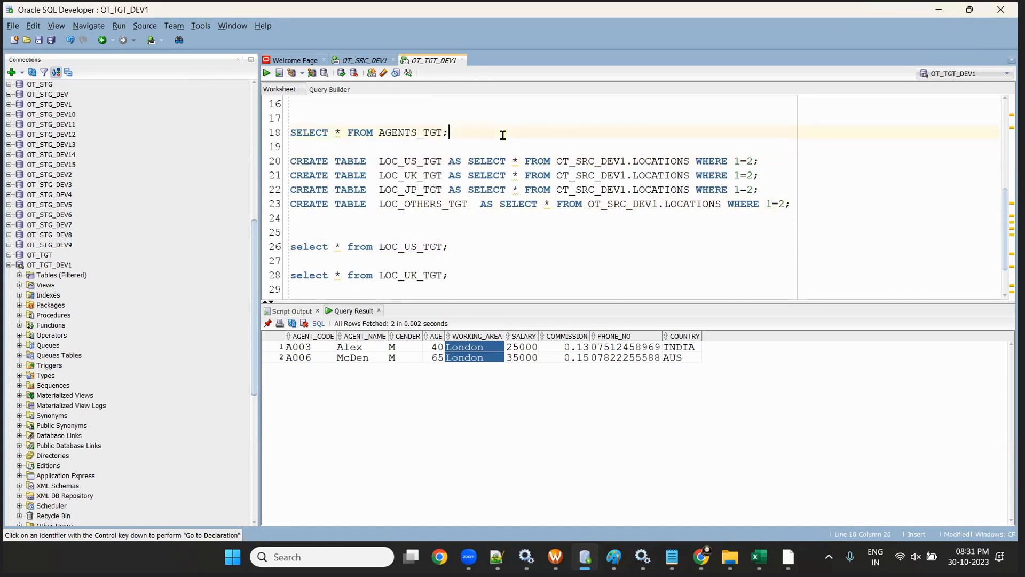
{"action": "key", "text": "Return"}
{"action": "key", "text": "Return"}
{"action": "key", "text": "ctrl+v"}
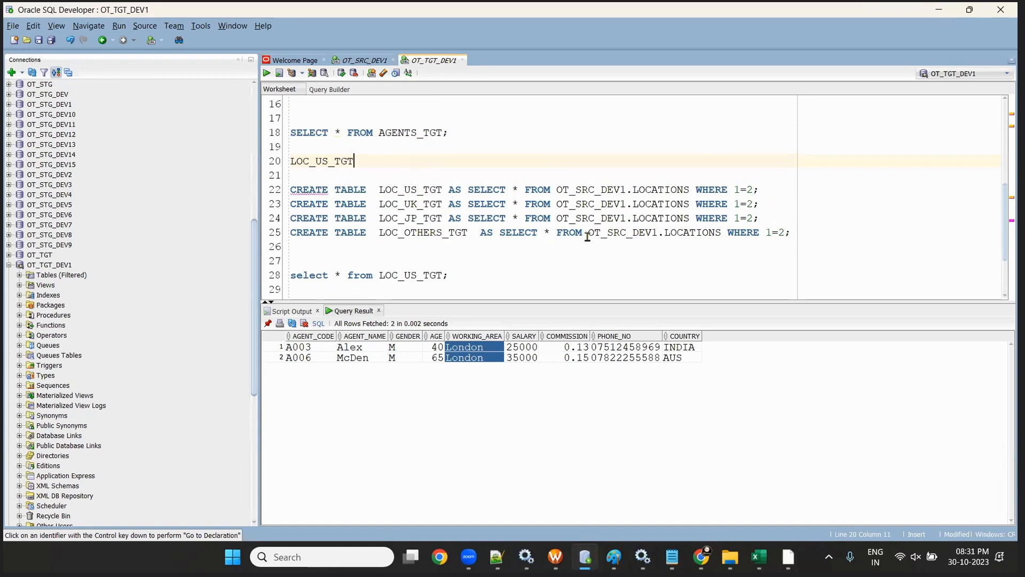
- Copy LOC_UK_TGT, LOC_JP_TGT and LOC_OTHERS_TGT onto the lines below it
{"action": "double_click", "coordinate": [395, 207]}
{"action": "key", "text": "ctrl+c"}
{"action": "left_click", "coordinate": [364, 161]}
{"action": "key", "text": "Return"}
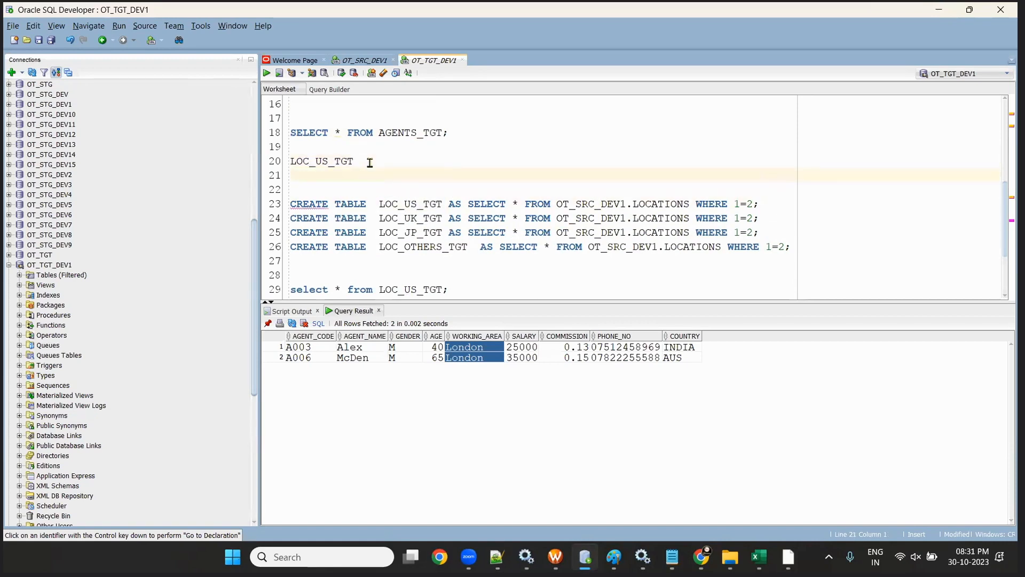
{"action": "key", "text": "ctrl+v"}
{"action": "double_click", "coordinate": [429, 232]}
{"action": "key", "text": "ctrl+c"}
{"action": "left_click", "coordinate": [366, 176]}
{"action": "key", "text": "Return"}
{"action": "key", "text": "ctrl+v"}
{"action": "double_click", "coordinate": [415, 262]}
{"action": "key", "text": "ctrl+c"}
{"action": "left_click", "coordinate": [373, 190]}
{"action": "key", "text": "Return"}
{"action": "key", "text": "ctrl+v"}
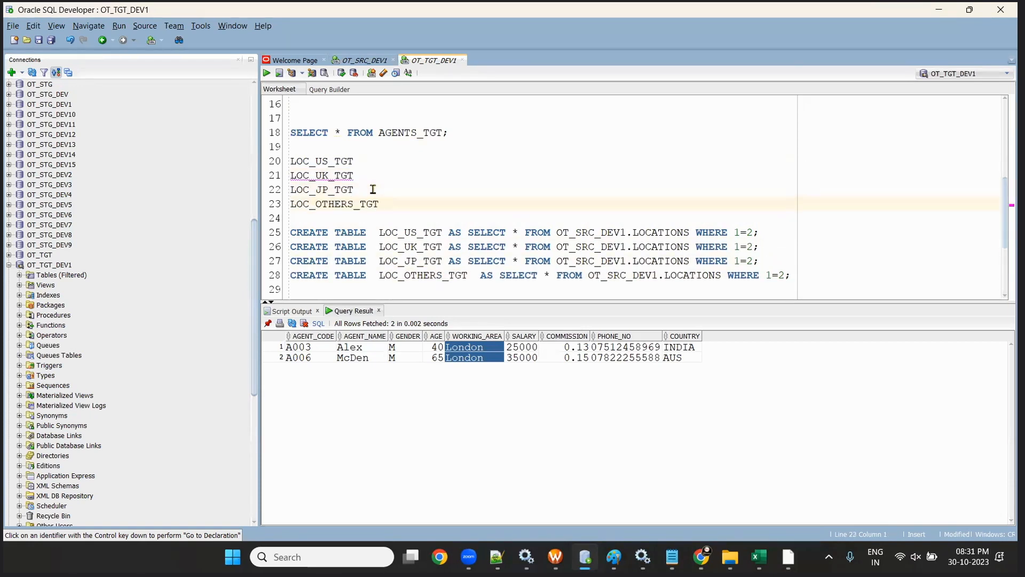
- Prefix each of the four table lines with 'drop table' to form drop statements
{"action": "left_click", "coordinate": [289, 160]}
{"action": "type", "text": "drop table"}
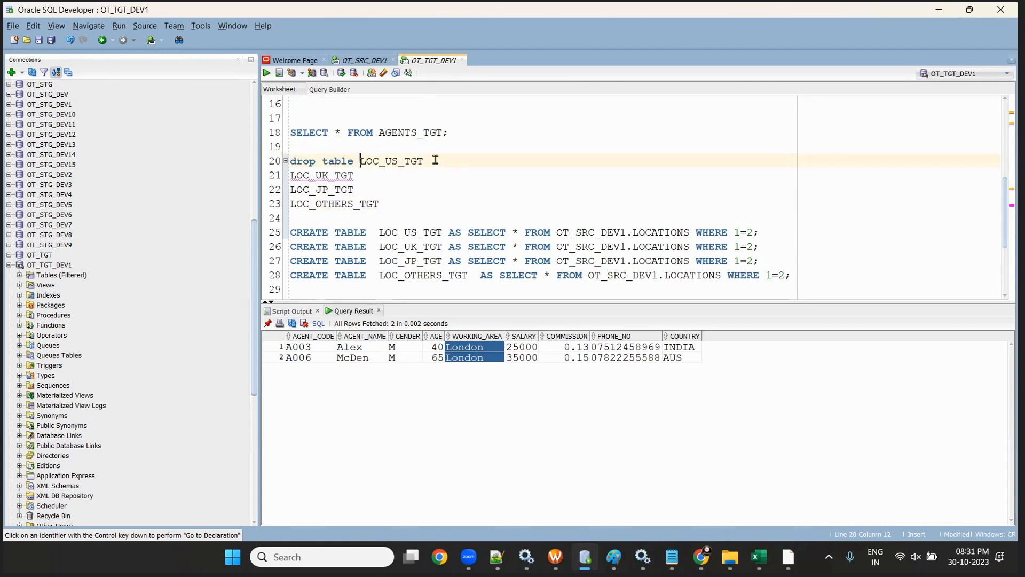
{"action": "left_click_drag", "start_coordinate": [356, 158], "coordinate": [283, 163]}
{"action": "left_click", "coordinate": [292, 175]}
{"action": "key", "text": "ctrl+v"}
{"action": "left_click", "coordinate": [430, 177]}
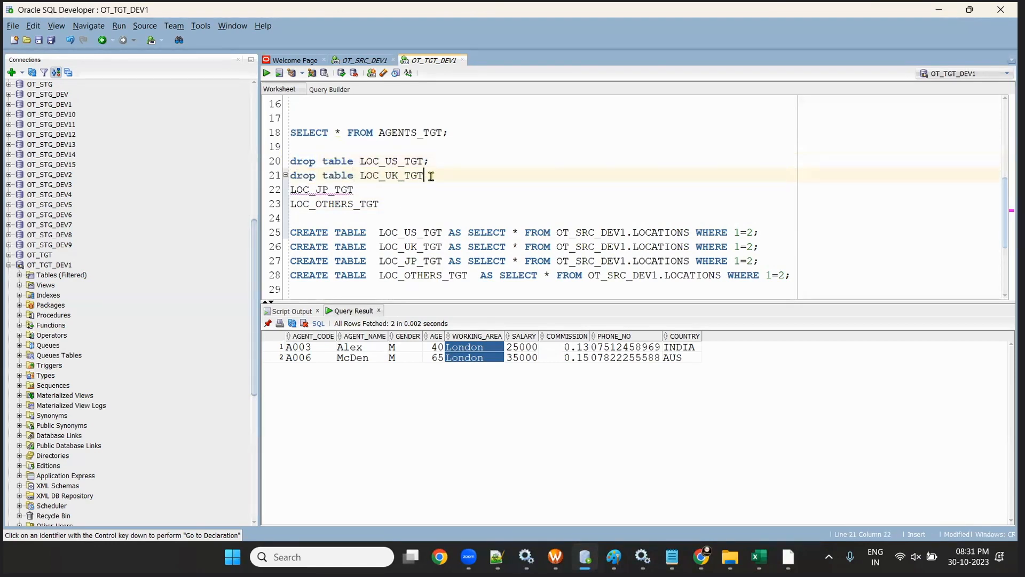
{"action": "type", "text": ";"}
{"action": "left_click", "coordinate": [292, 190]}
{"action": "key", "text": "ctrl+v"}
{"action": "left_click", "coordinate": [439, 196]}
{"action": "left_click", "coordinate": [291, 204]}
{"action": "key", "text": "ctrl+v"}
{"action": "left_click", "coordinate": [472, 205]}
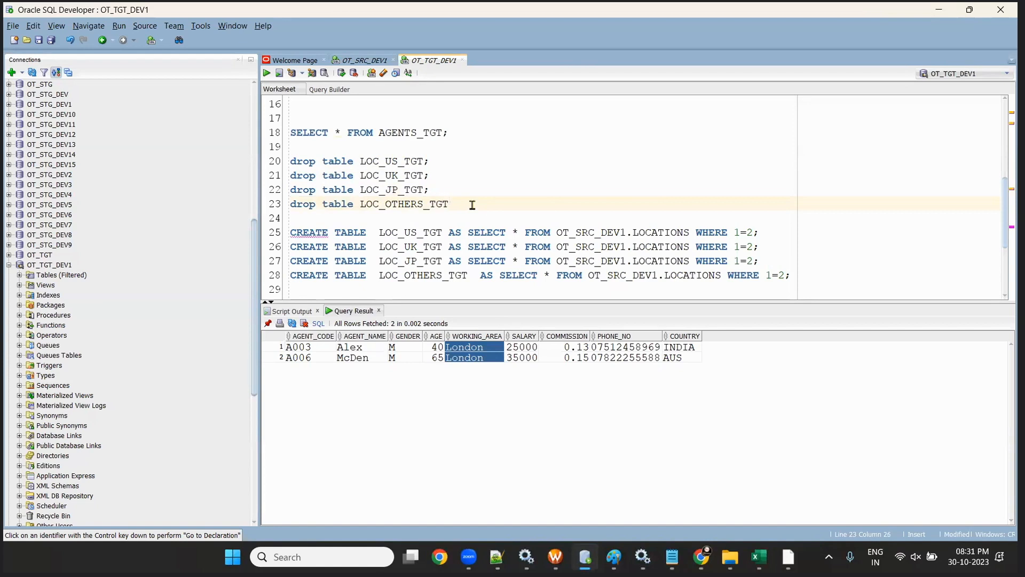
- Run the selected drop and CREATE statements as a script with F5
{"action": "left_click_drag", "start_coordinate": [790, 275], "coordinate": [288, 166]}
{"action": "key", "text": "F5"}
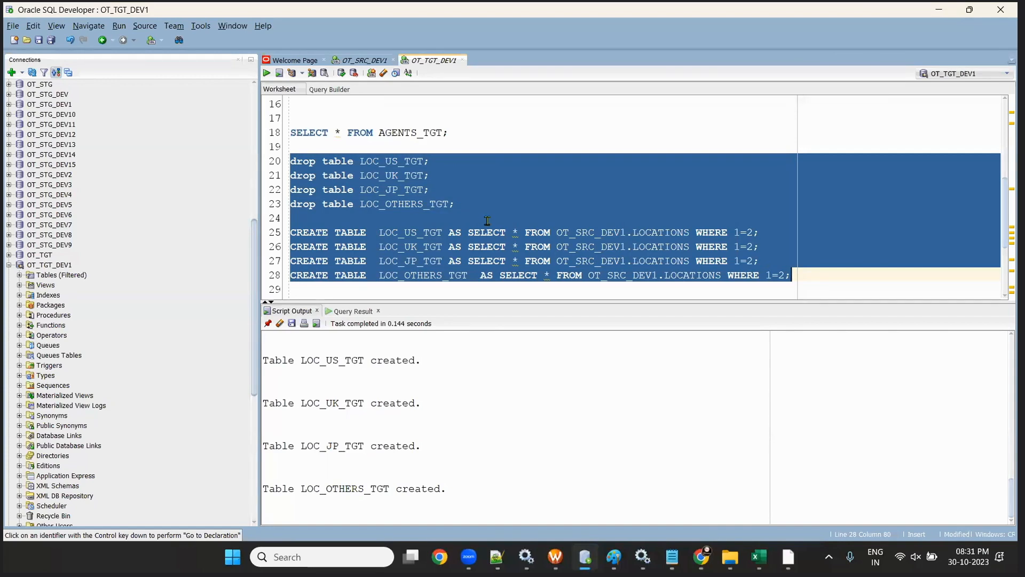
{"action": "left_click", "coordinate": [374, 61]}
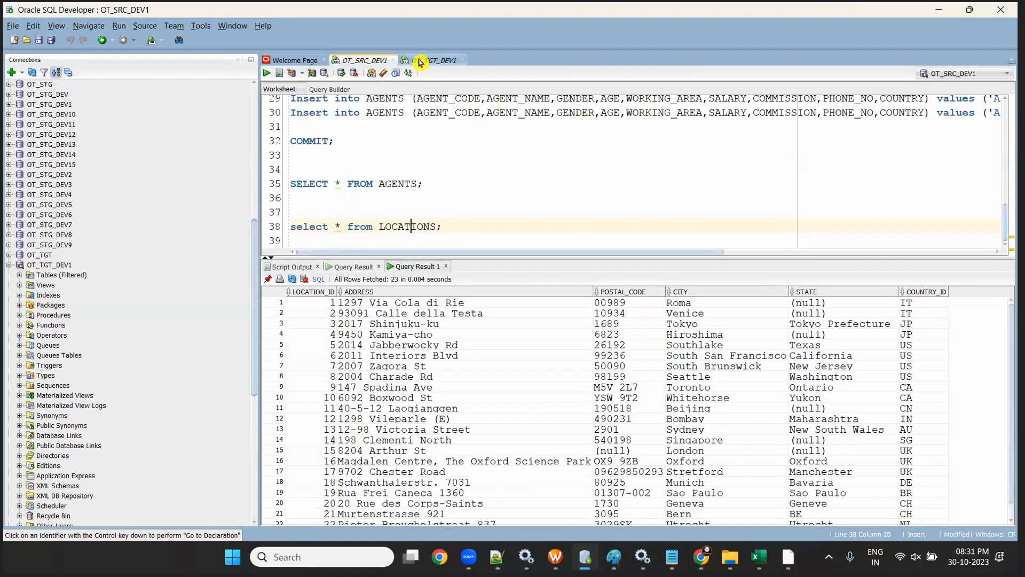
{"action": "left_click", "coordinate": [420, 62]}
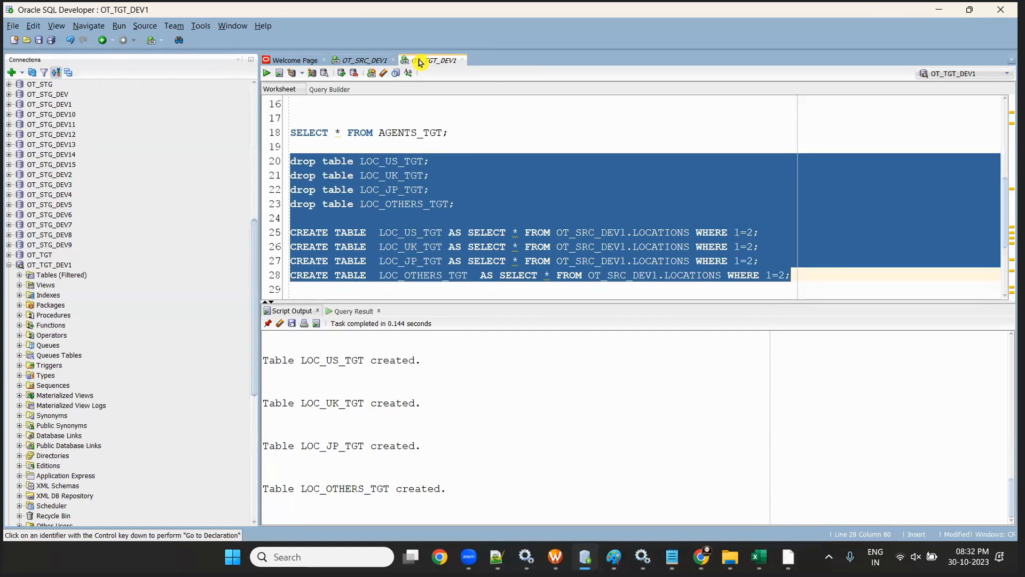
{"action": "left_click", "coordinate": [657, 246]}
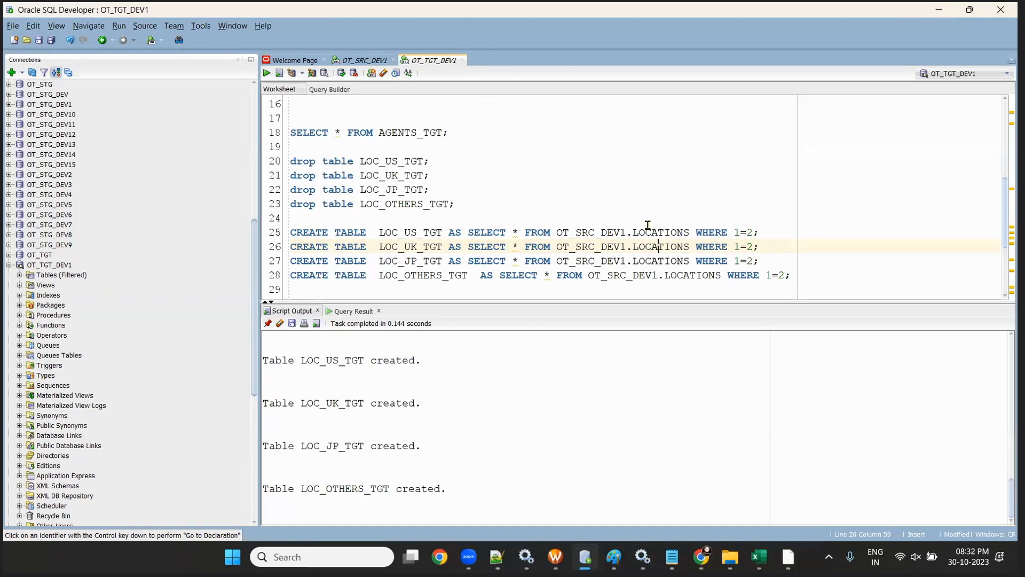
- Create a new blank mapping from Data Integration's New... Mappings options
{"action": "mouse_move", "coordinate": [701, 557]}
{"action": "left_click", "coordinate": [742, 469]}
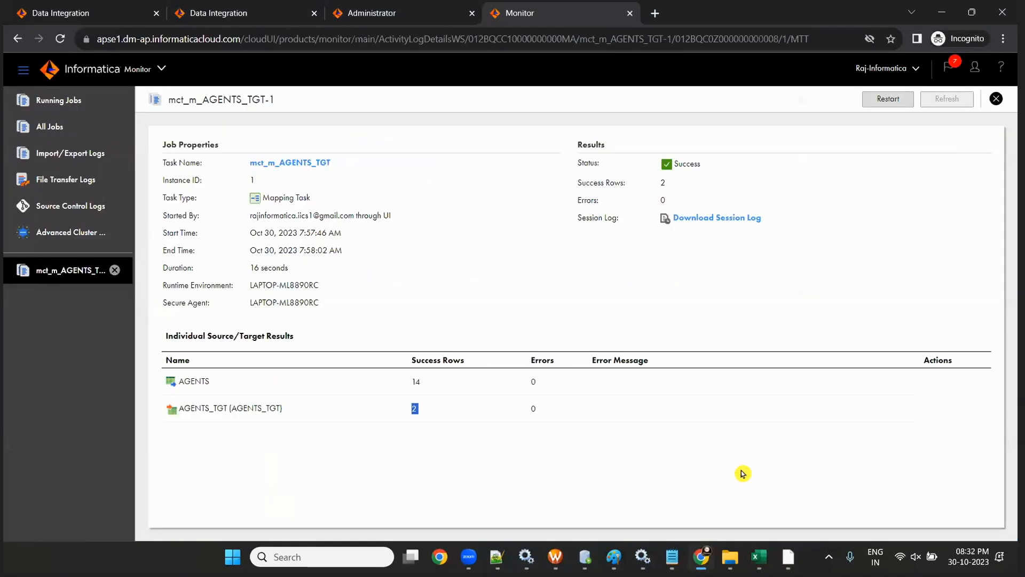
{"action": "left_click", "coordinate": [206, 11]}
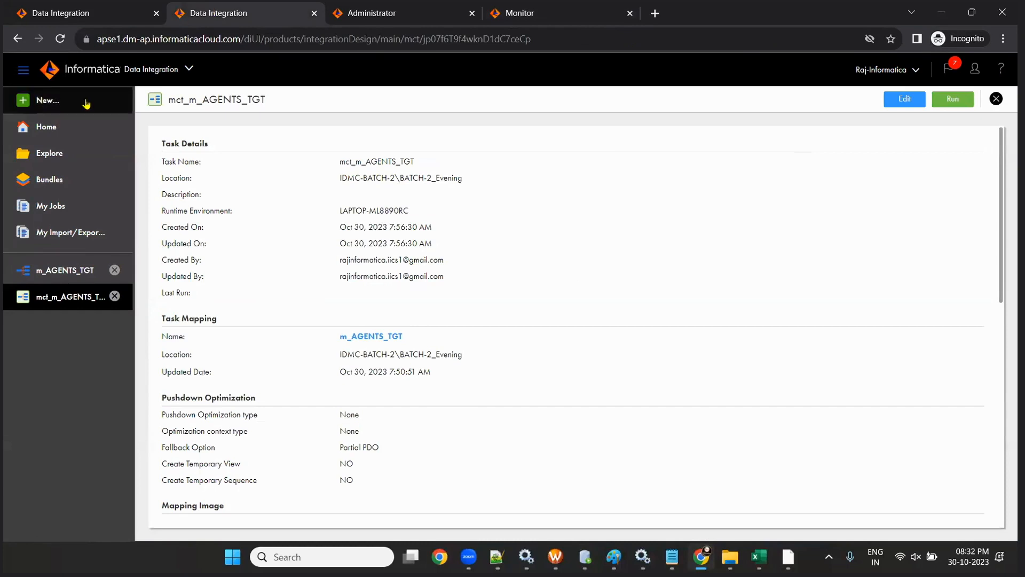
{"action": "left_click", "coordinate": [50, 102]}
{"action": "left_click", "coordinate": [275, 218]}
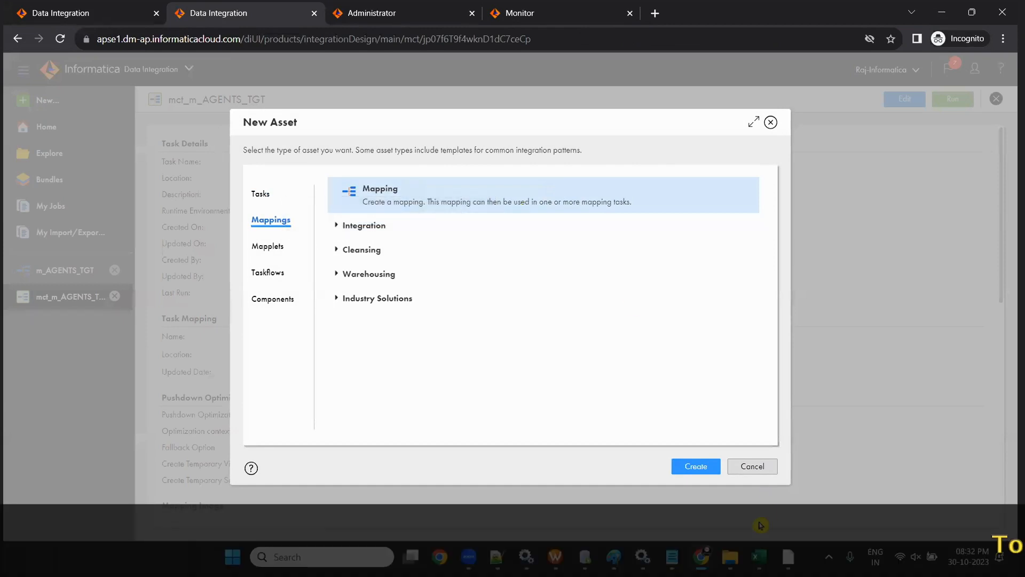
{"action": "left_click", "coordinate": [705, 461]}
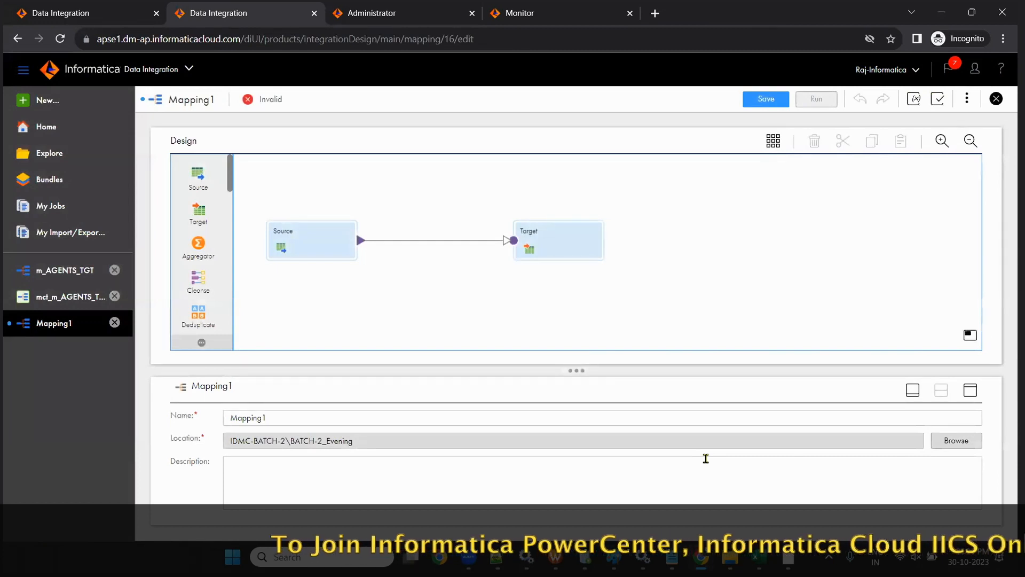
- Rename the mapping to m_LOCATIONS and save it
{"action": "left_click_drag", "start_coordinate": [575, 371], "coordinate": [561, 320]}
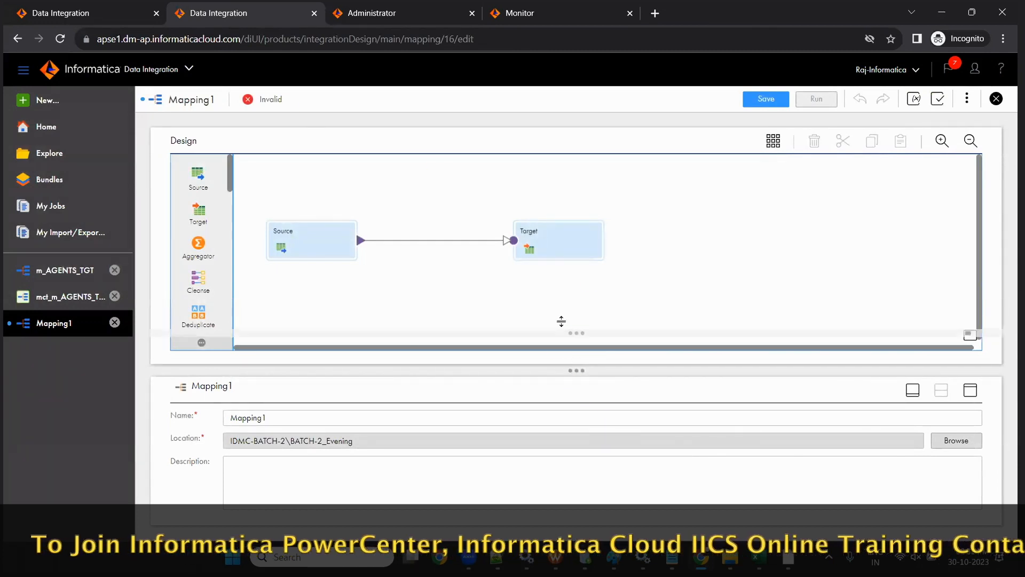
{"action": "left_click_drag", "start_coordinate": [269, 369], "coordinate": [212, 363]}
{"action": "type", "text": "m_LOCATIONS"}
{"action": "key", "text": "Tab"}
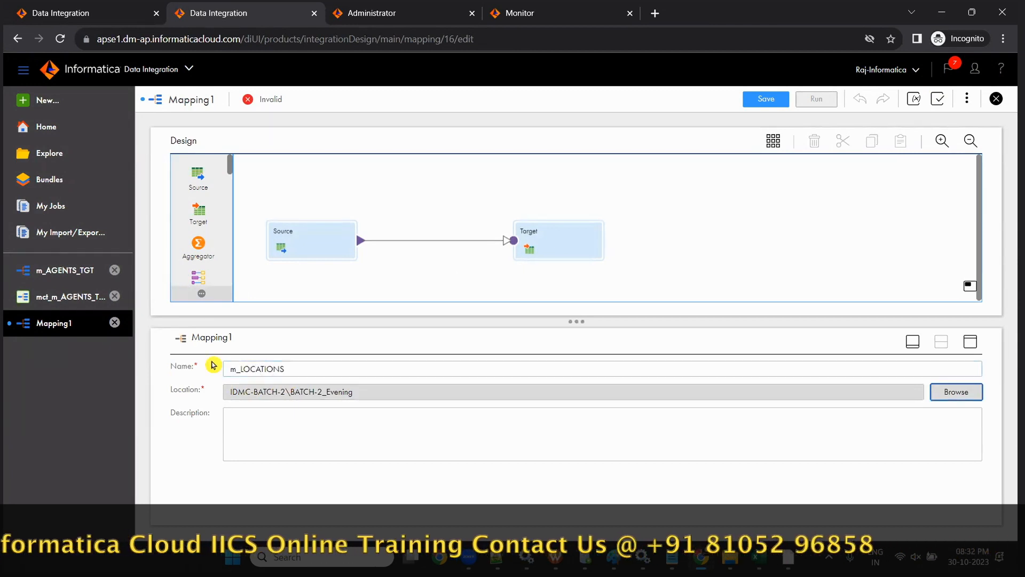
{"action": "left_click", "coordinate": [766, 99]}
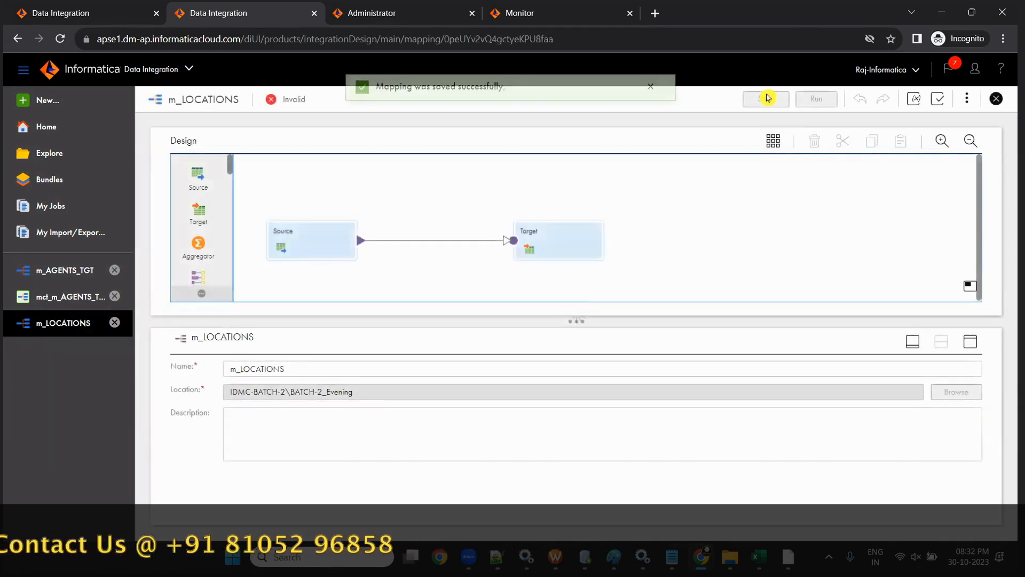
- Rename the Source node to LOCATIONS
{"action": "left_click", "coordinate": [312, 231]}
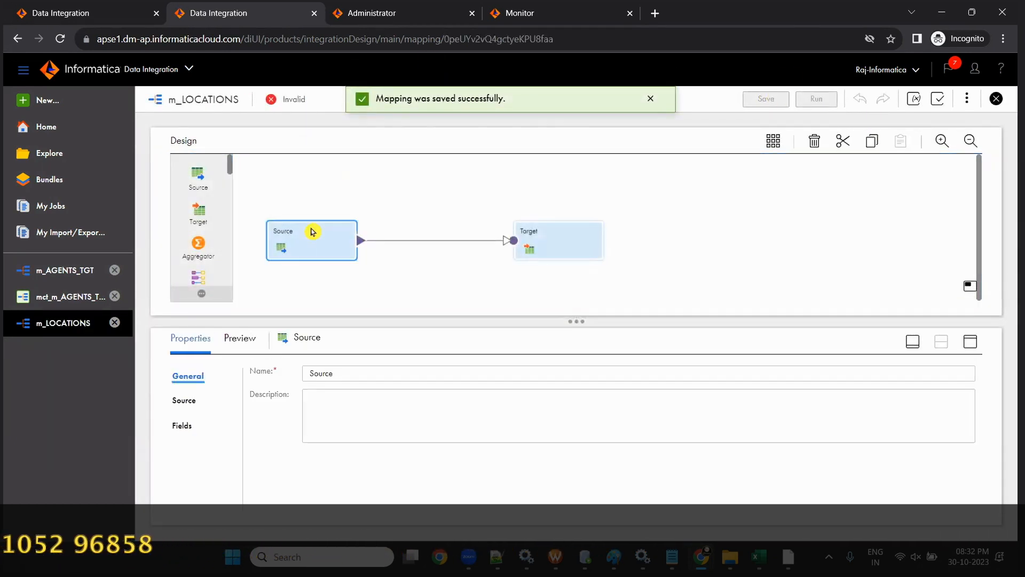
{"action": "left_click", "coordinate": [366, 375]}
{"action": "key", "text": "ctrl+a"}
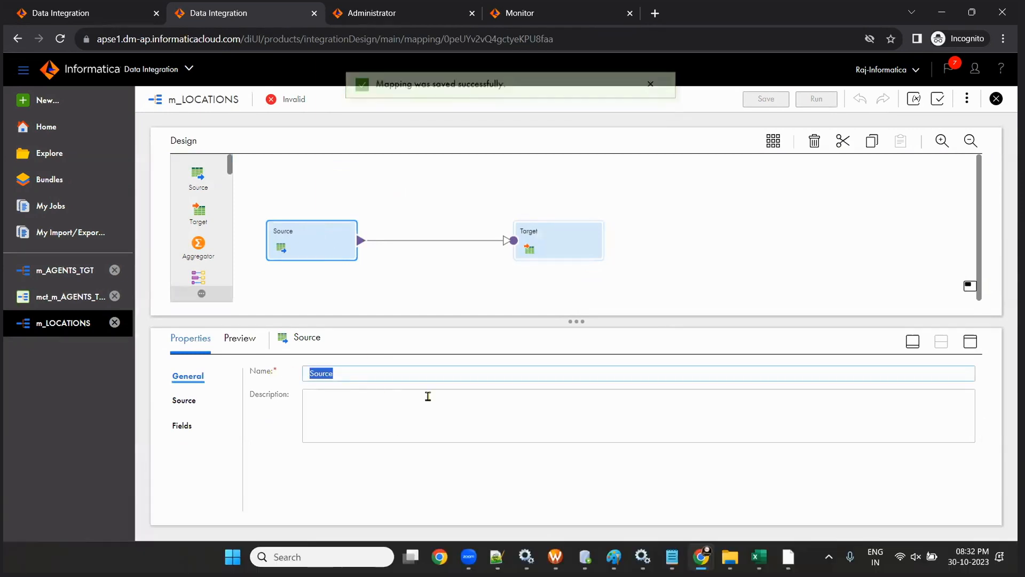
{"action": "type", "text": "lOCA"}
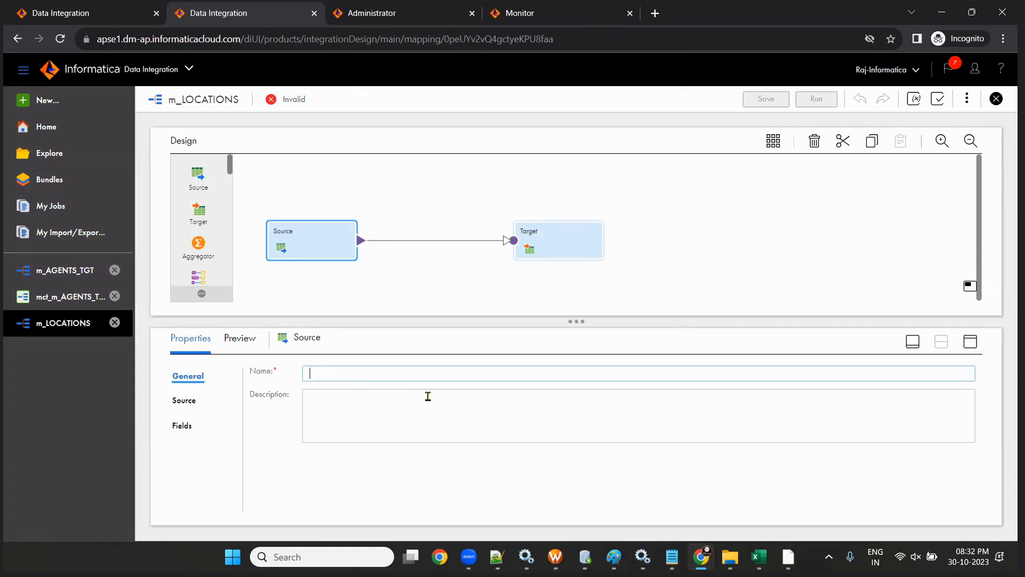
{"action": "left_click", "coordinate": [428, 396]}
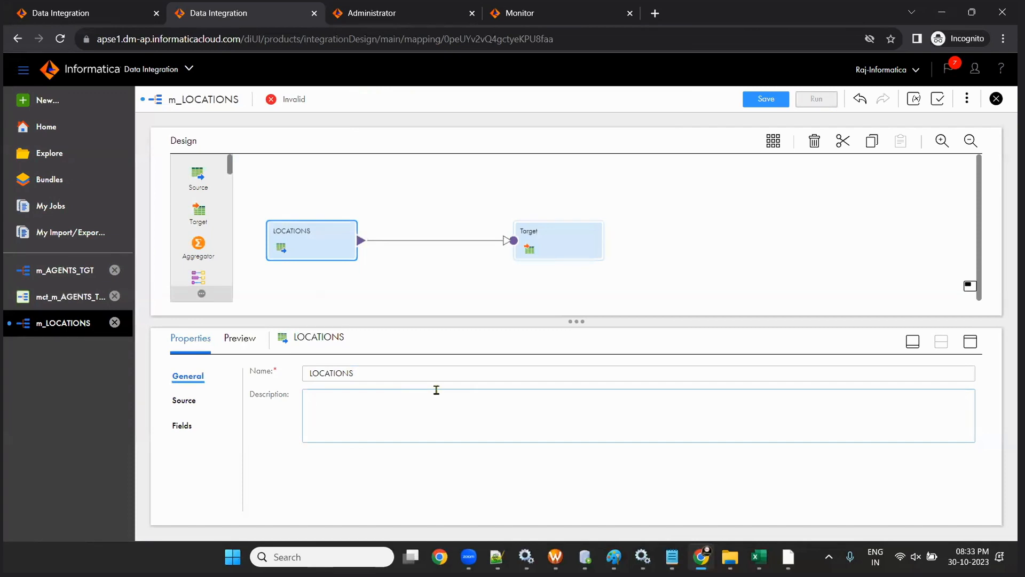
- Point the source at the LOCATIONS table via conn_OT_SRC_DEV1 and save the mapping
{"action": "left_click", "coordinate": [184, 399]}
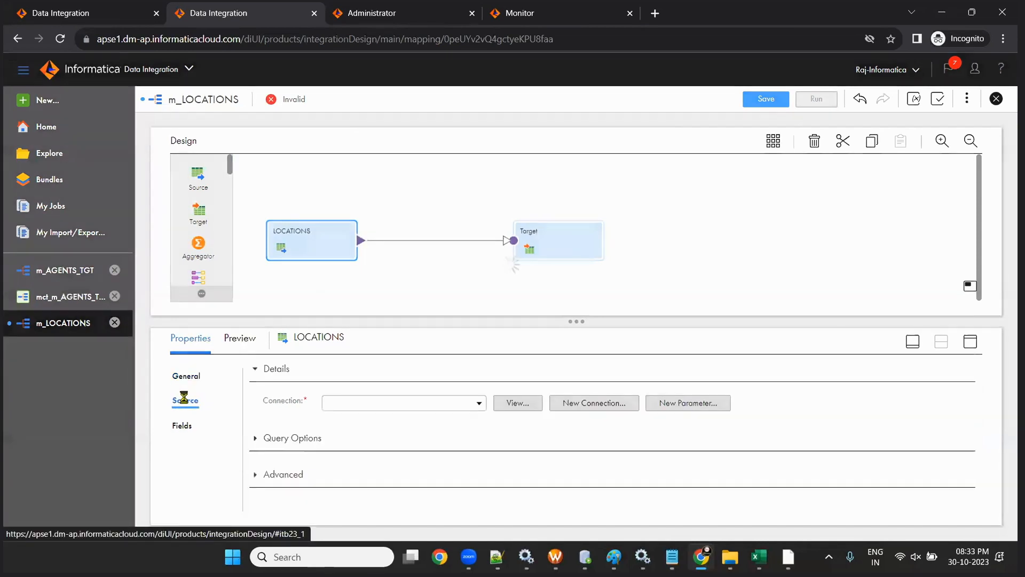
{"action": "left_click", "coordinate": [480, 403]}
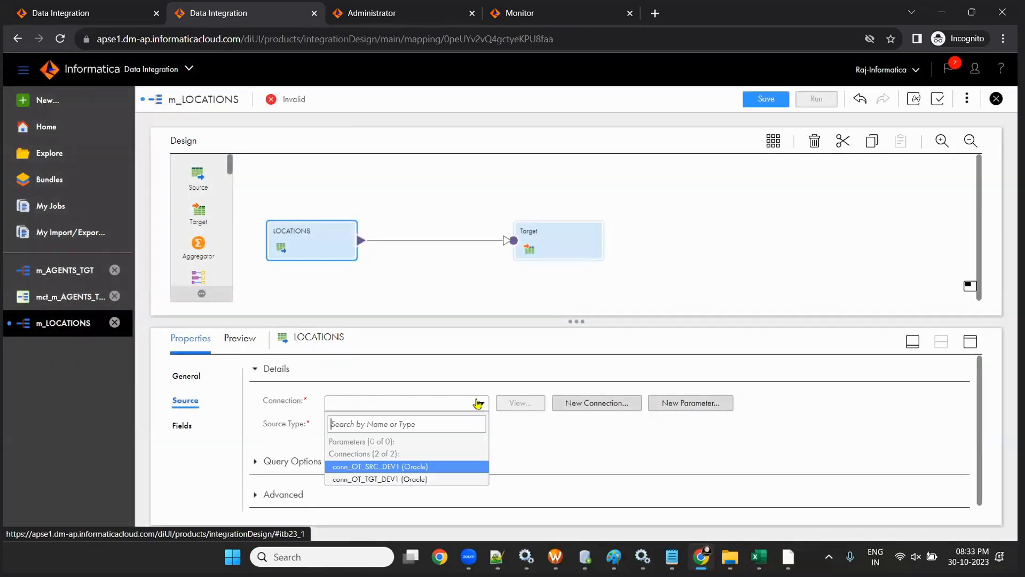
{"action": "left_click", "coordinate": [416, 467]}
{"action": "left_click", "coordinate": [517, 448]}
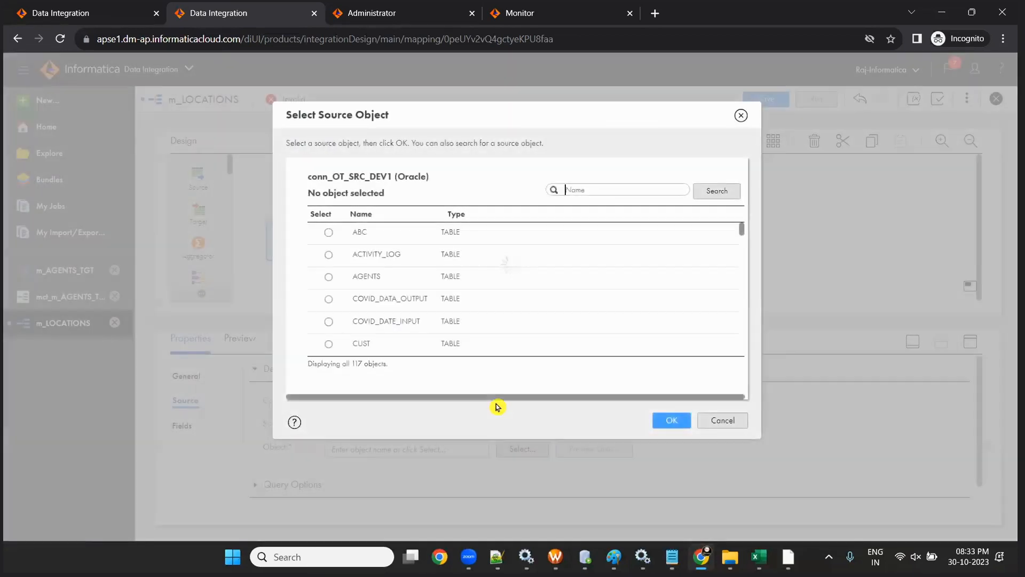
{"action": "left_click", "coordinate": [602, 190]}
{"action": "type", "text": "LOCATIONS"}
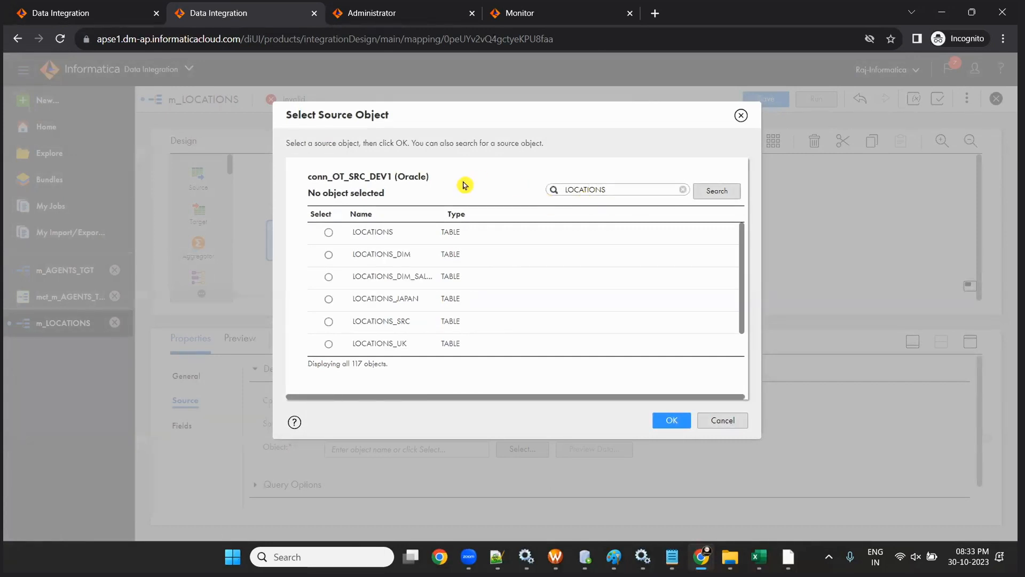
{"action": "left_click", "coordinate": [329, 232]}
{"action": "left_click", "coordinate": [671, 419]}
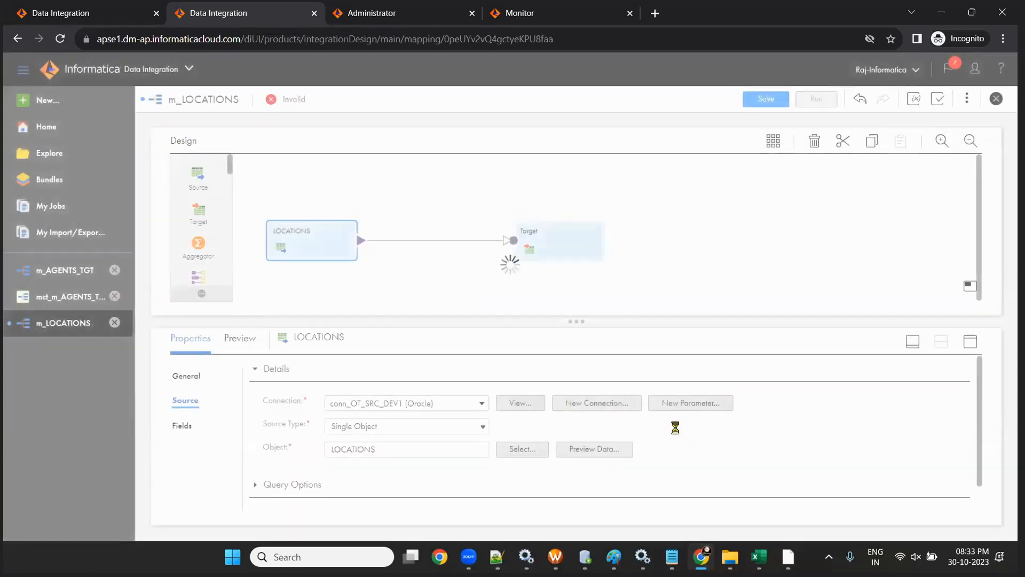
{"action": "left_click", "coordinate": [762, 104]}
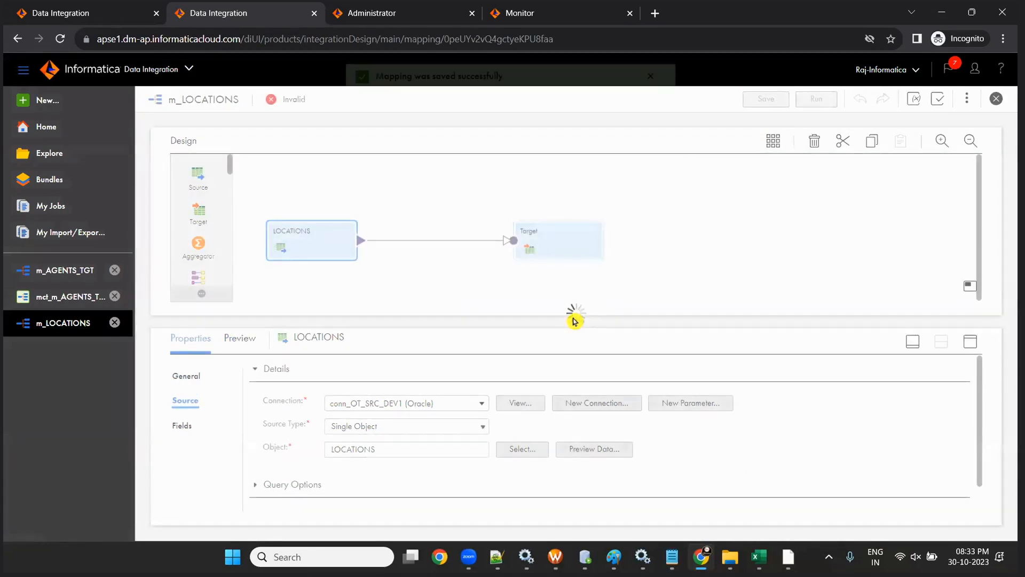
- Drag three more Target nodes, Target1, Target2 and Target3, onto the canvas
{"action": "left_click_drag", "start_coordinate": [584, 366], "coordinate": [583, 389]}
{"action": "left_click_drag", "start_coordinate": [555, 242], "coordinate": [576, 198]}
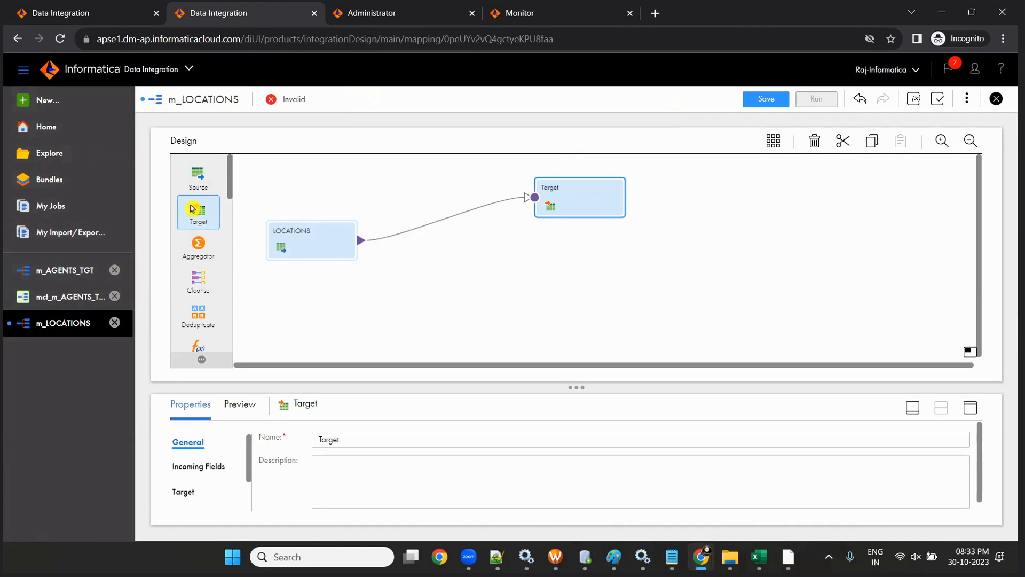
{"action": "left_click_drag", "start_coordinate": [194, 215], "coordinate": [537, 236]}
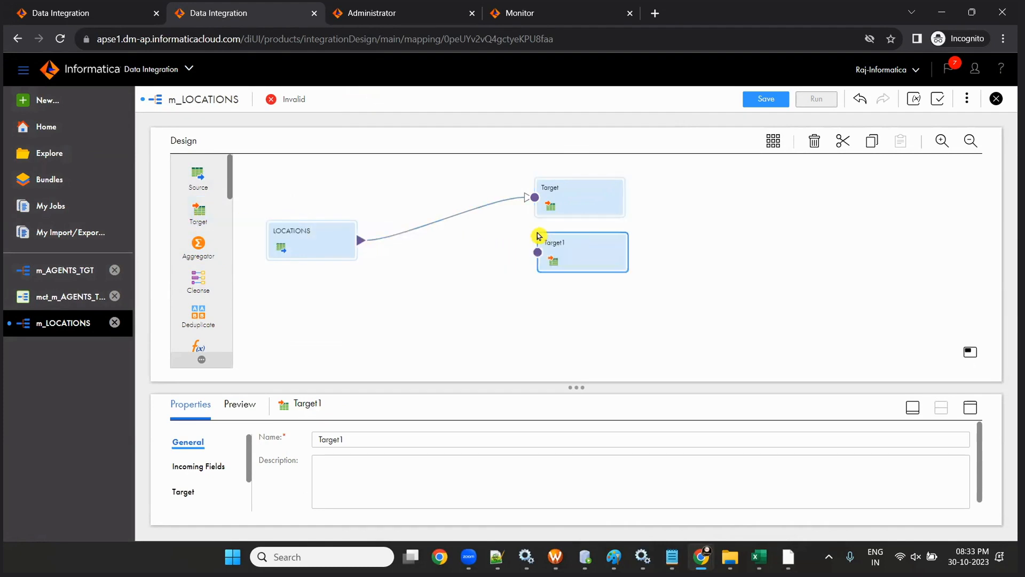
{"action": "left_click_drag", "start_coordinate": [198, 214], "coordinate": [555, 304]}
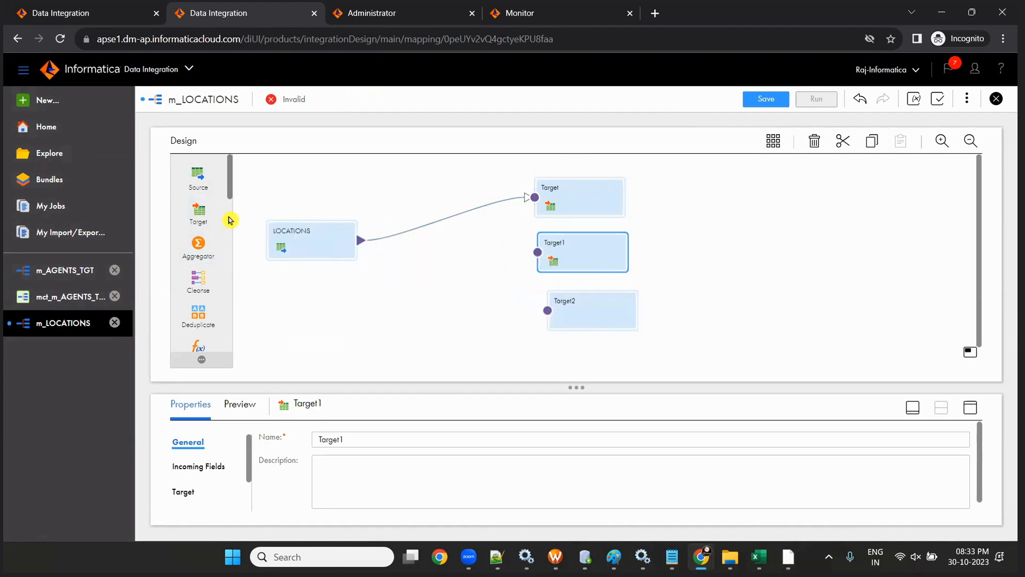
{"action": "left_click_drag", "start_coordinate": [195, 209], "coordinate": [544, 325]}
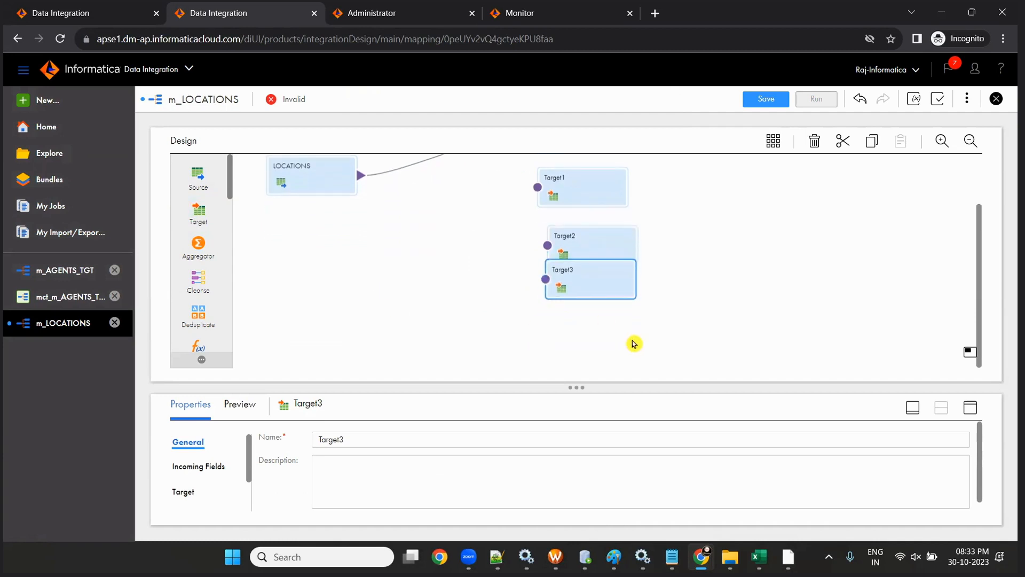
- Arrange the four target nodes in a vertical column beside the LOCATIONS source
{"action": "left_click", "coordinate": [581, 182]}
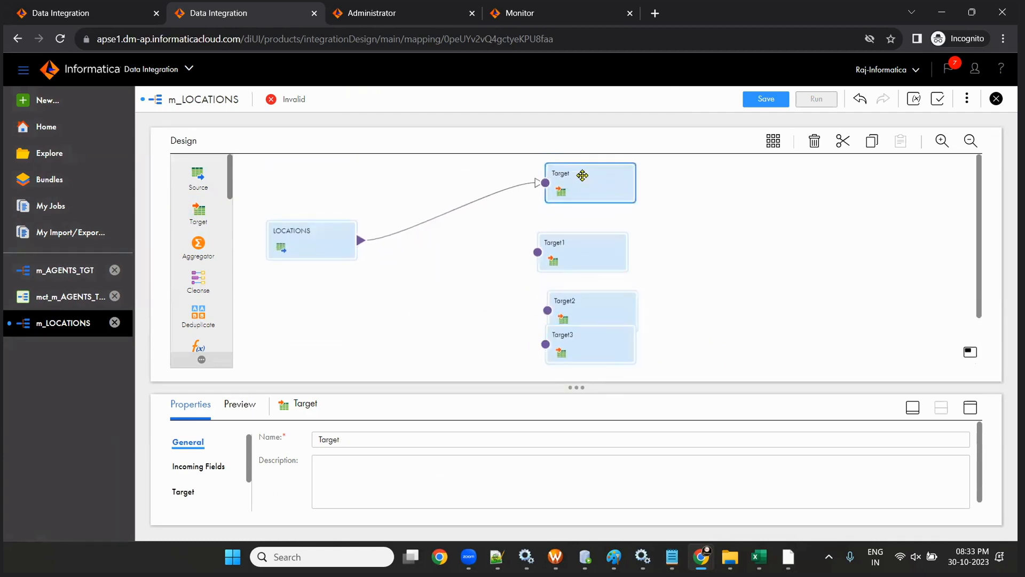
{"action": "left_click", "coordinate": [596, 241]}
{"action": "left_click_drag", "start_coordinate": [598, 301], "coordinate": [590, 267]}
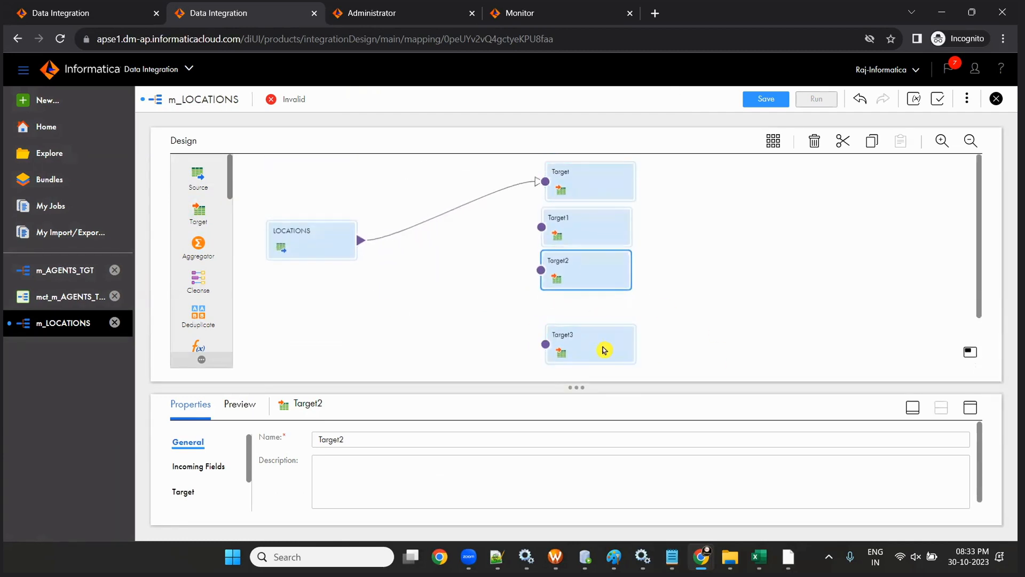
{"action": "left_click_drag", "start_coordinate": [604, 348], "coordinate": [602, 313]}
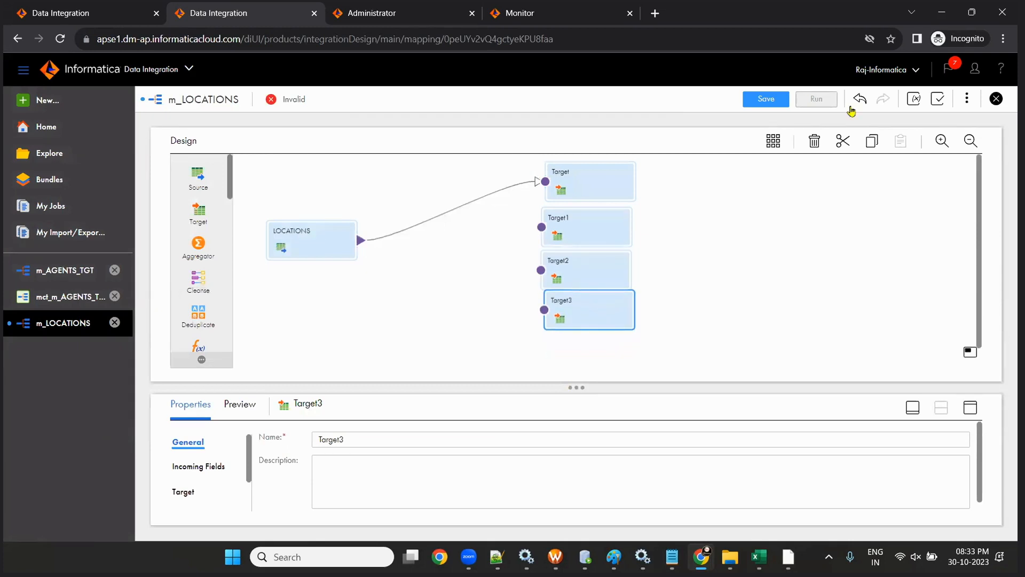
{"action": "left_click_drag", "start_coordinate": [577, 387], "coordinate": [587, 433]}
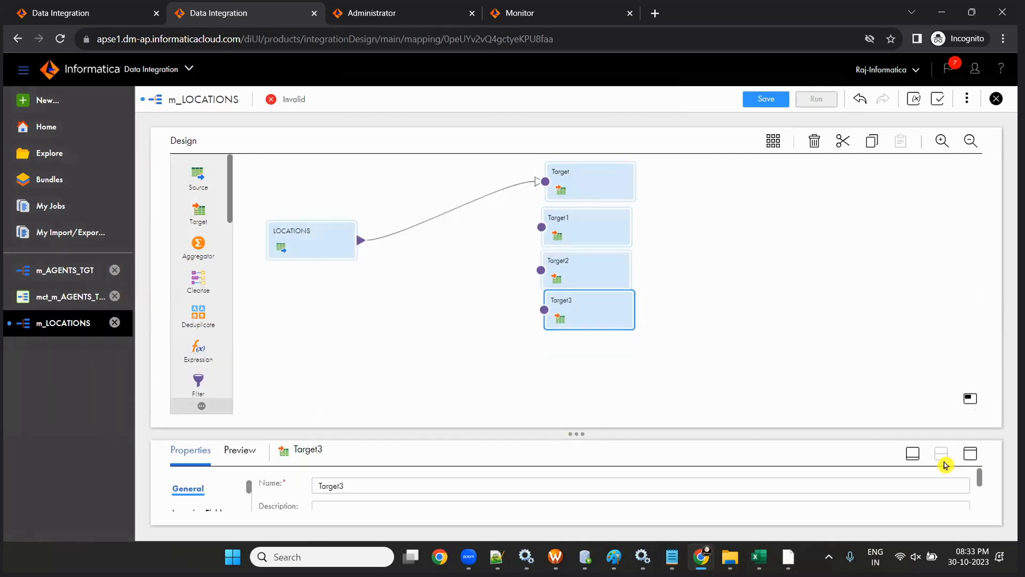
{"action": "left_click", "coordinate": [915, 454]}
{"action": "left_click_drag", "start_coordinate": [647, 401], "coordinate": [584, 187]}
{"action": "mouse_move", "coordinate": [584, 188]}
{"action": "left_mouse_down"}
{"action": "mouse_move", "coordinate": [602, 247]}
{"action": "mouse_move", "coordinate": [579, 179]}
{"action": "left_mouse_up"}
{"action": "left_click", "coordinate": [604, 236]}
{"action": "left_click_drag", "start_coordinate": [598, 288], "coordinate": [556, 235]}
{"action": "left_click_drag", "start_coordinate": [611, 325], "coordinate": [582, 309]}
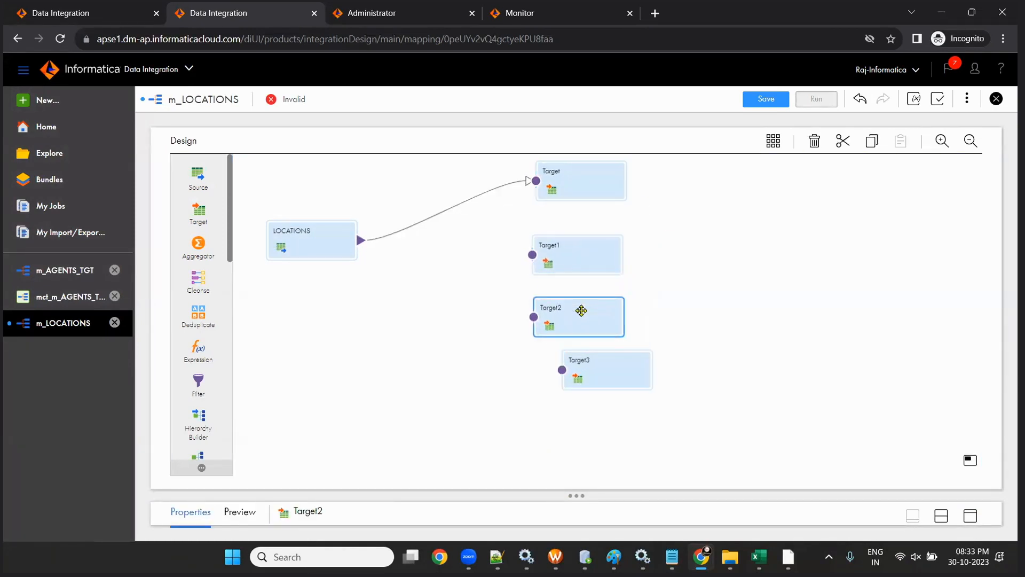
{"action": "left_click_drag", "start_coordinate": [582, 369], "coordinate": [543, 353]}
{"action": "left_click_drag", "start_coordinate": [575, 495], "coordinate": [540, 349]}
- Select the first Target and cross-check the target table names in SQL Developer and Excel
{"action": "left_click", "coordinate": [555, 179]}
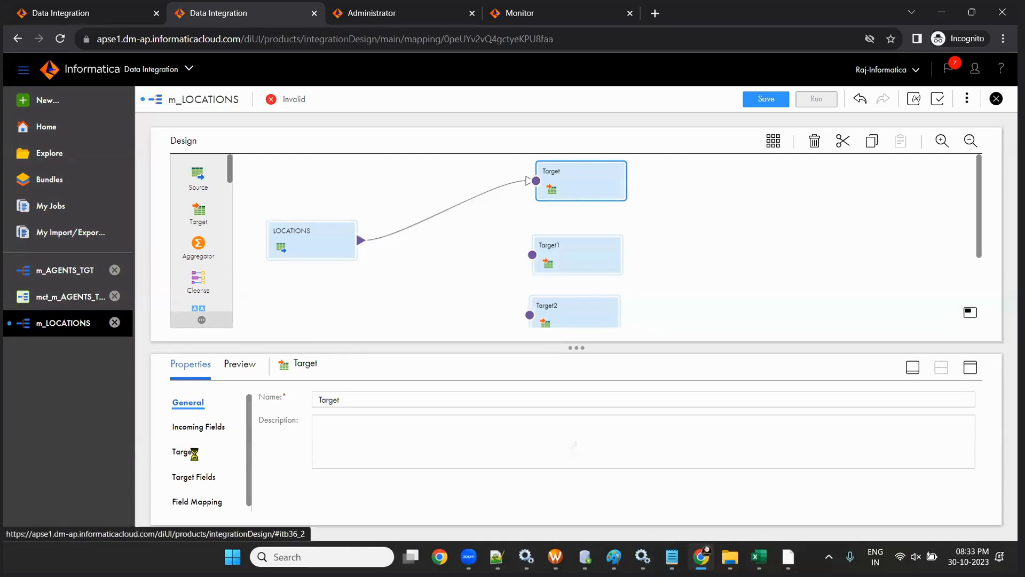
{"action": "key", "text": "alt+Tab"}
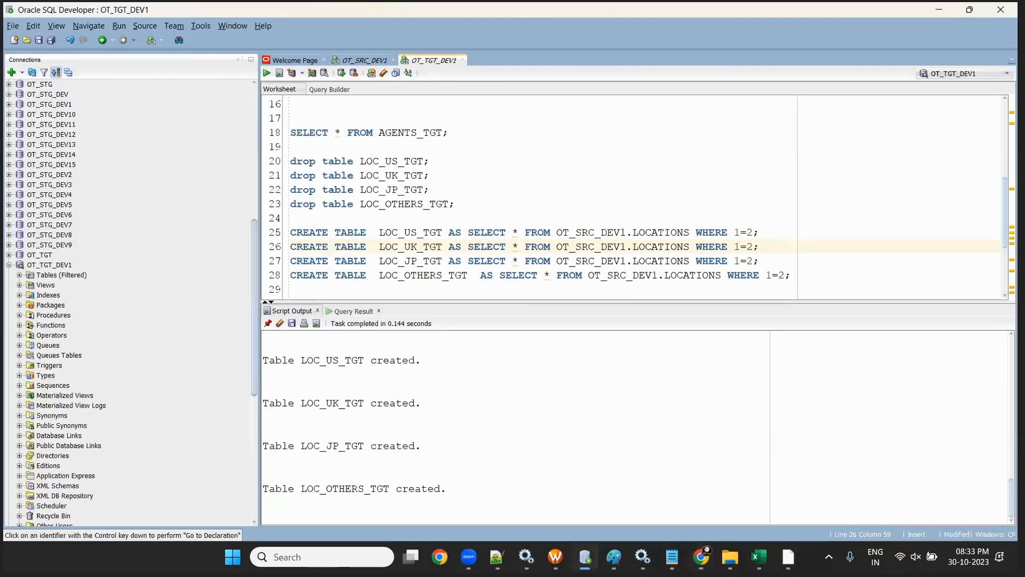
{"action": "key", "text": "alt+Tab"}
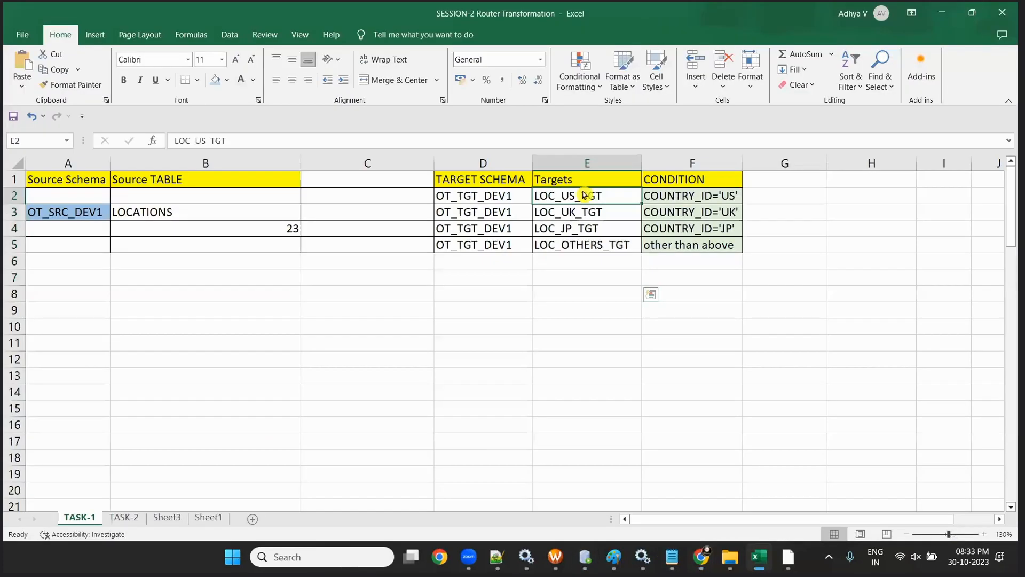
{"action": "key", "text": "alt+Tab"}
- Bind the first target to the LOC_US_TGT table through conn_OT_TGT_DEV1
{"action": "left_click", "coordinate": [451, 371]}
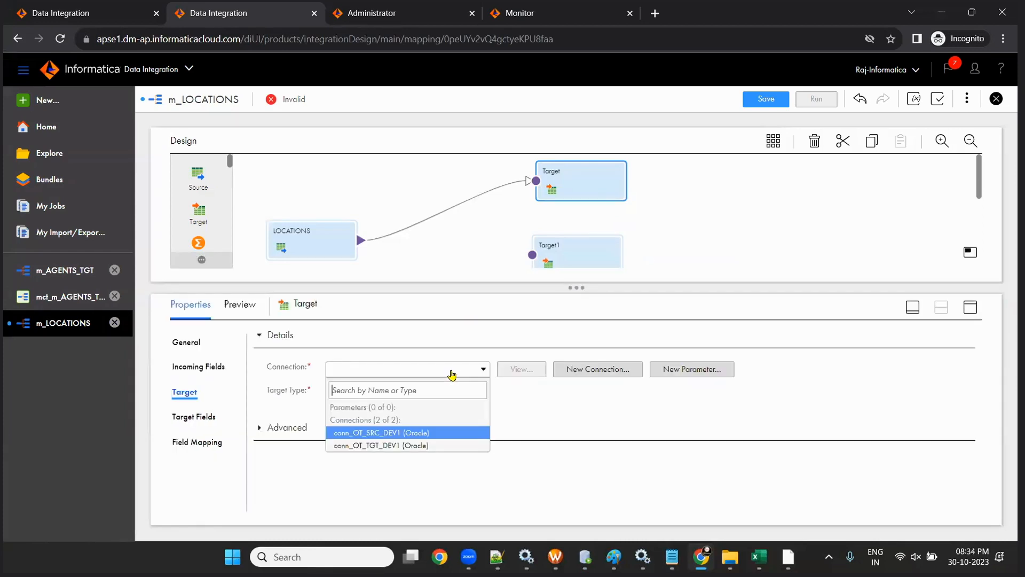
{"action": "left_click", "coordinate": [435, 445]}
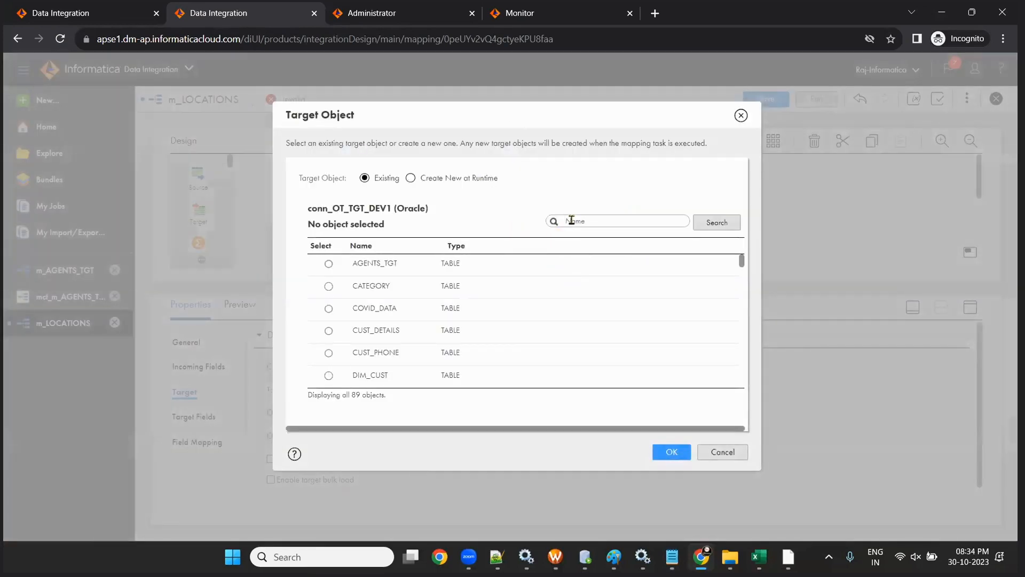
{"action": "left_click", "coordinate": [570, 225]}
{"action": "type", "text": "US"}
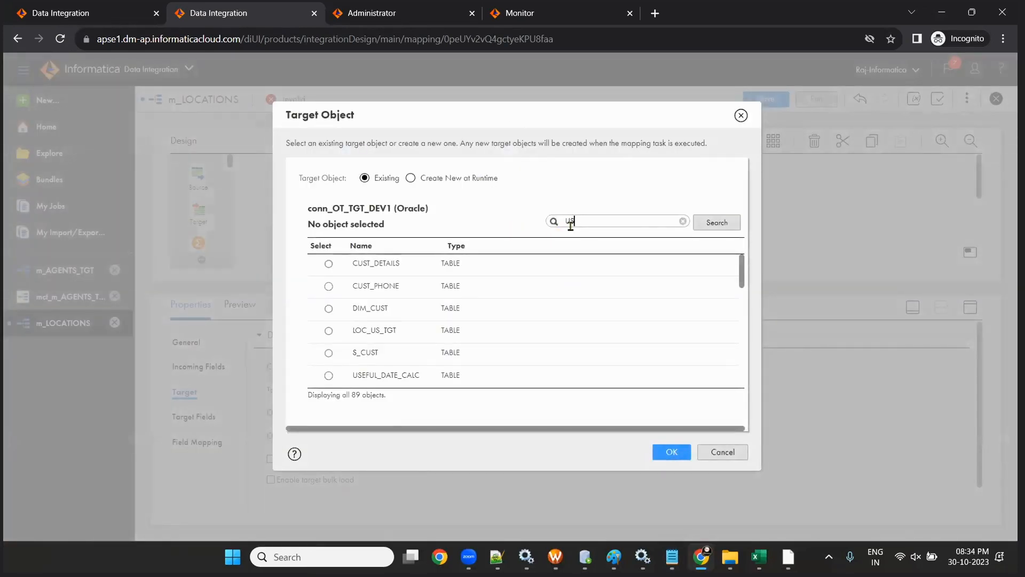
{"action": "scroll", "coordinate": [534, 320], "scroll_direction": "down", "scroll_amount": 3}
{"action": "scroll", "coordinate": [427, 334], "scroll_direction": "down", "scroll_amount": 3}
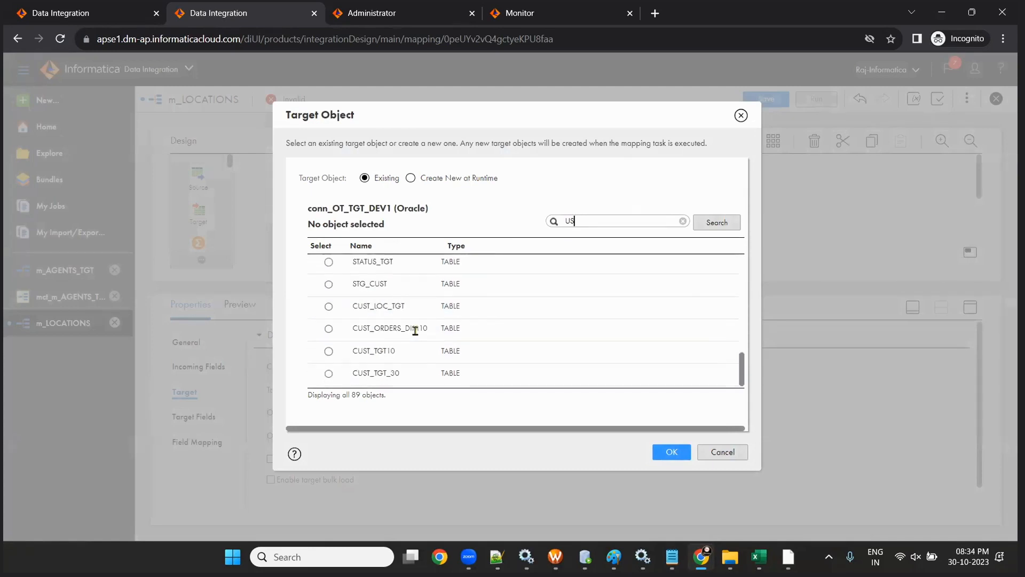
{"action": "double_click", "coordinate": [581, 220]}
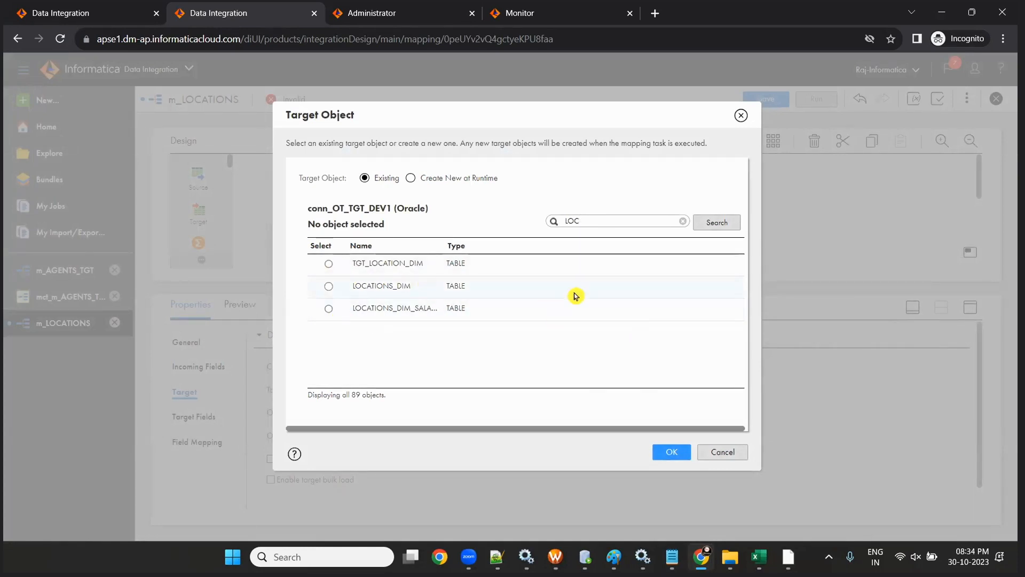
{"action": "left_click", "coordinate": [707, 222]}
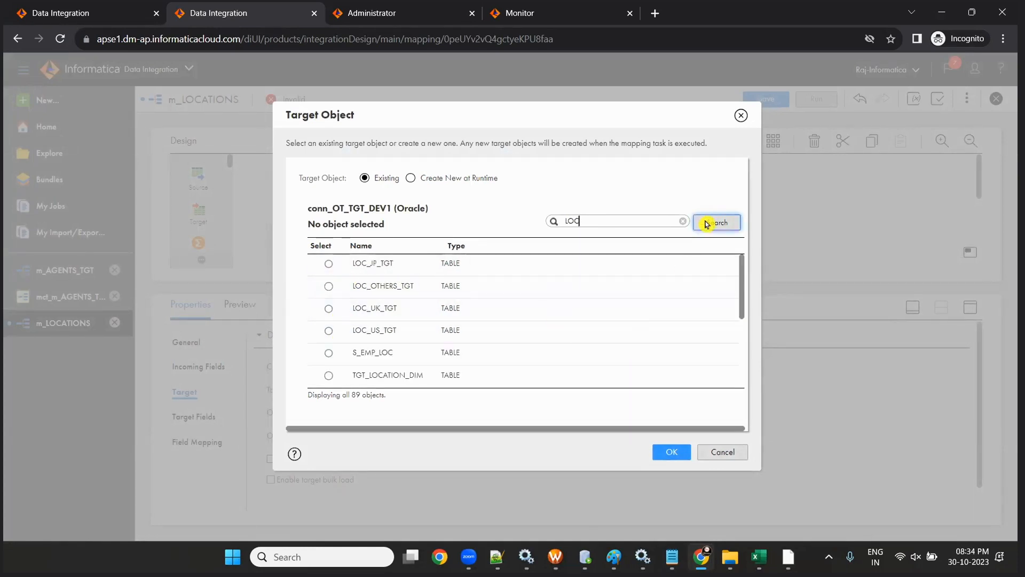
{"action": "left_click", "coordinate": [328, 331]}
{"action": "left_click", "coordinate": [668, 452]}
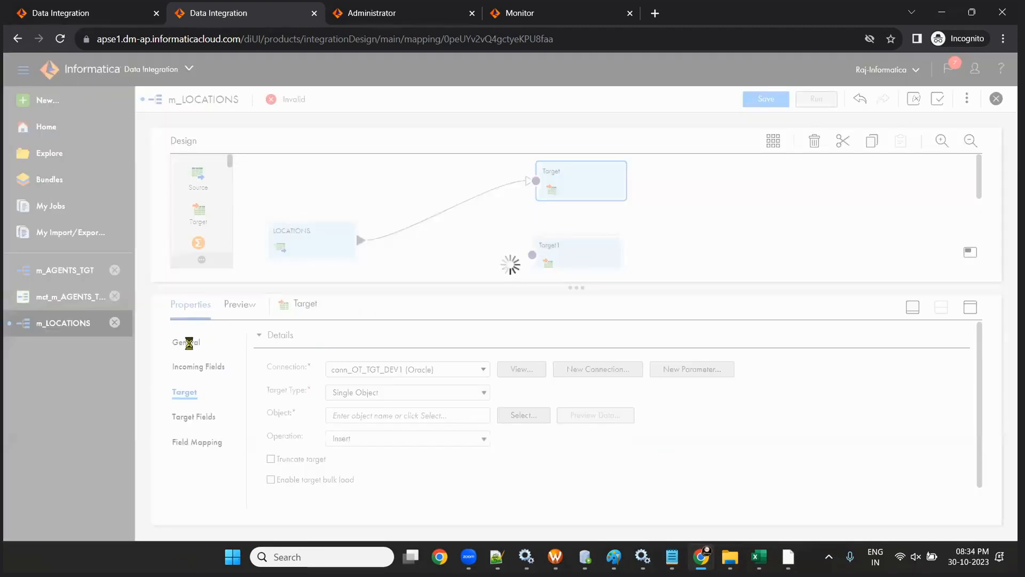
- Rename the first target node to LOC_US_TGT
{"action": "left_click", "coordinate": [184, 341]}
{"action": "double_click", "coordinate": [352, 341]}
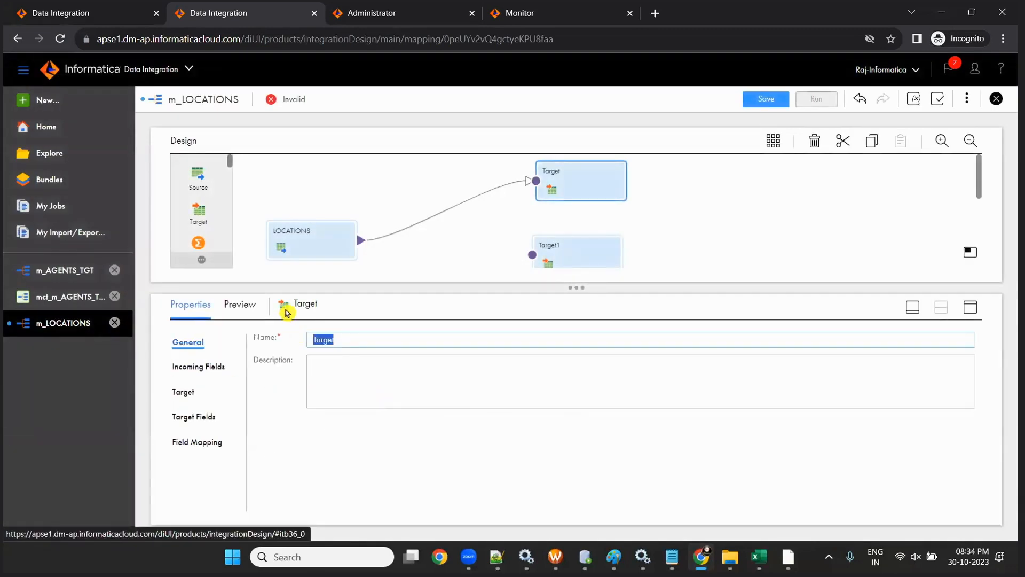
{"action": "type", "text": "LOC_US_TGT"}
{"action": "key", "text": "ctrl+a"}
{"action": "key", "text": "ctrl+c"}
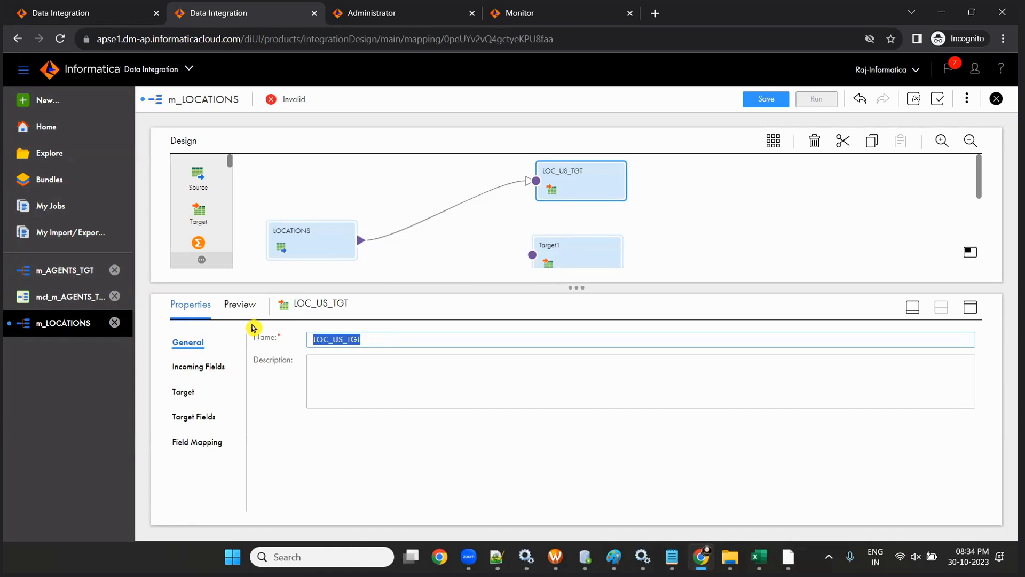
{"action": "left_click", "coordinate": [548, 247]}
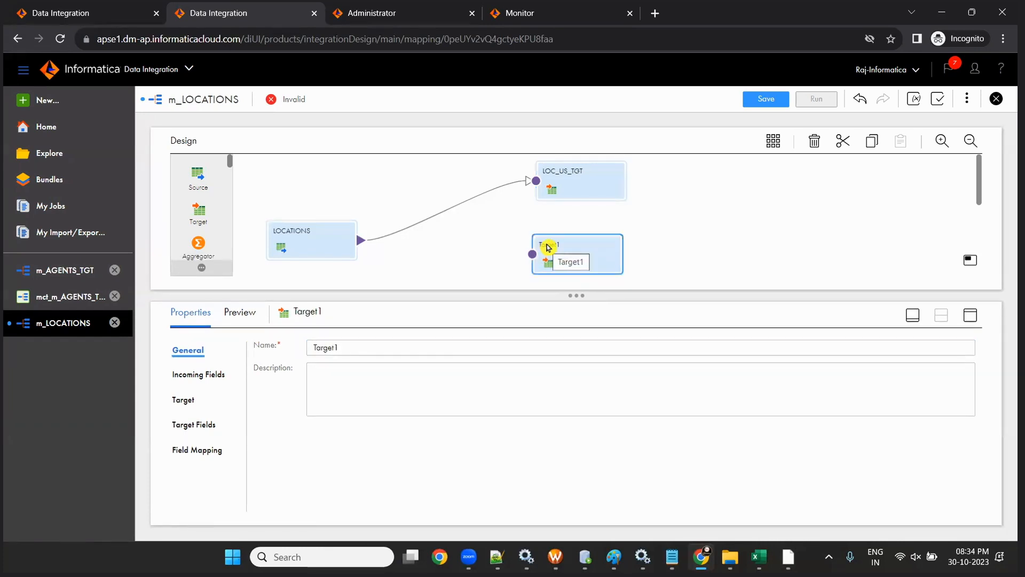
- Give Target1 the conn_OT_TGT_DEV1 connection and rename it LOC_UK_TGT
{"action": "left_click", "coordinate": [177, 399]}
{"action": "left_click", "coordinate": [485, 377]}
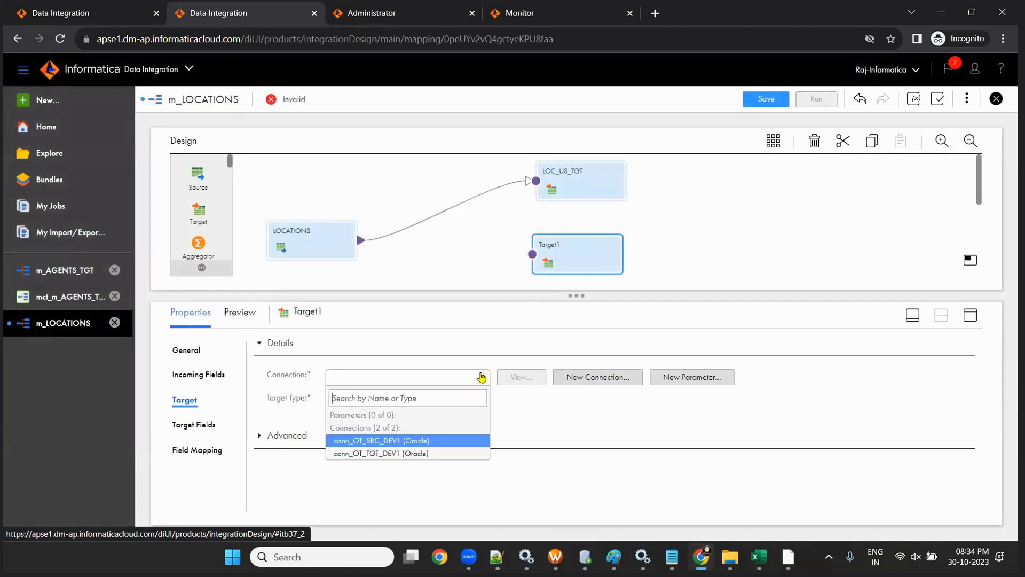
{"action": "left_click", "coordinate": [409, 455]}
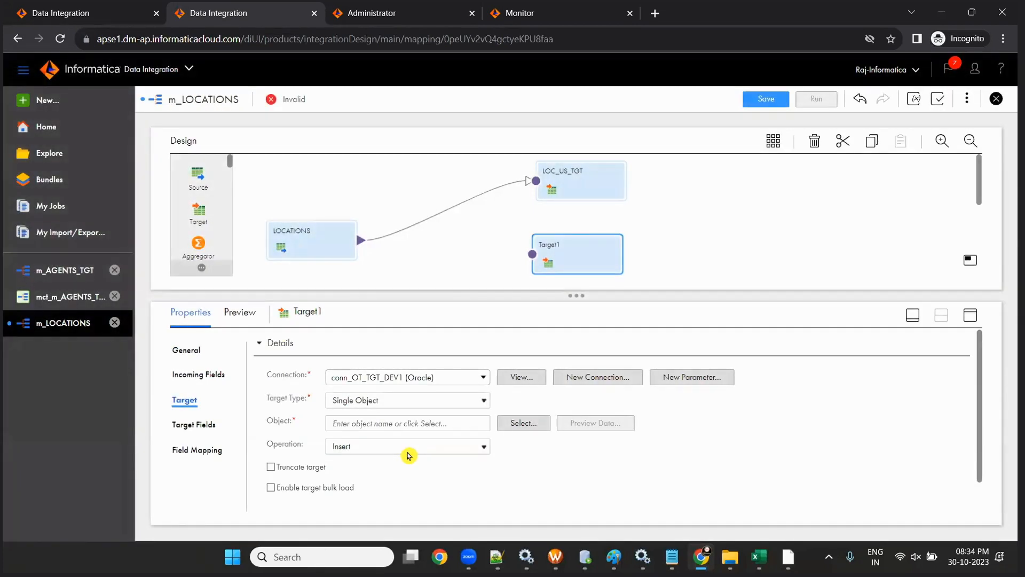
{"action": "left_click", "coordinate": [573, 381]}
{"action": "left_click", "coordinate": [188, 350]}
{"action": "double_click", "coordinate": [345, 346]}
{"action": "key", "text": "ctrl+v"}
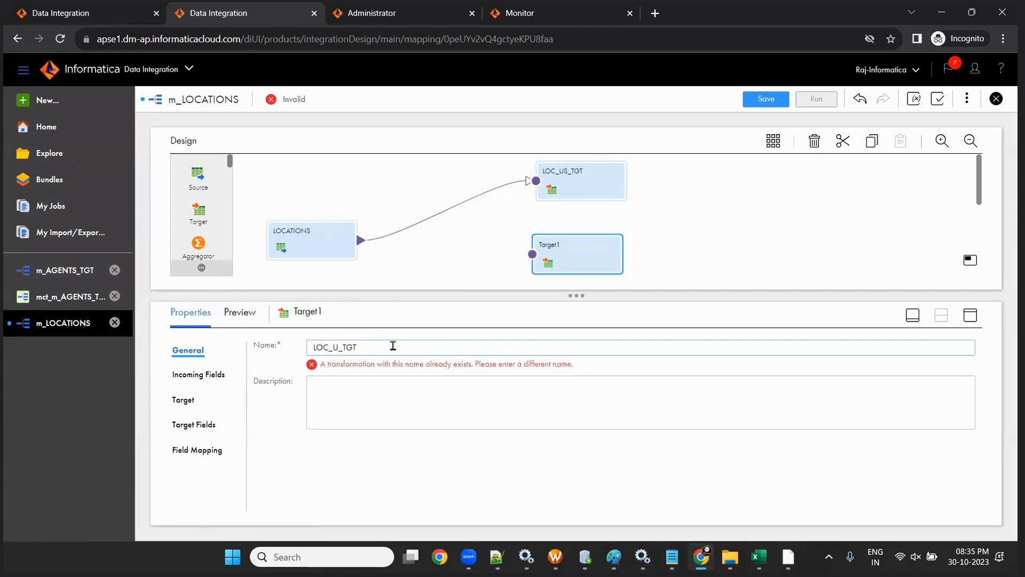
- Bind LOC_UK_TGT to the LOC_UK_TGT table and save the mapping
{"action": "left_click", "coordinate": [183, 400]}
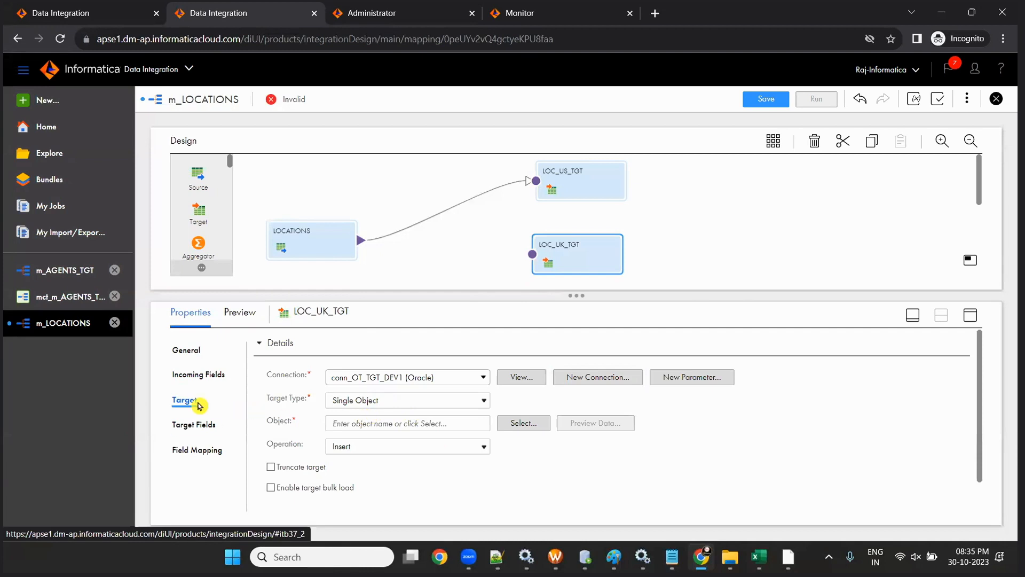
{"action": "left_click", "coordinate": [511, 425]}
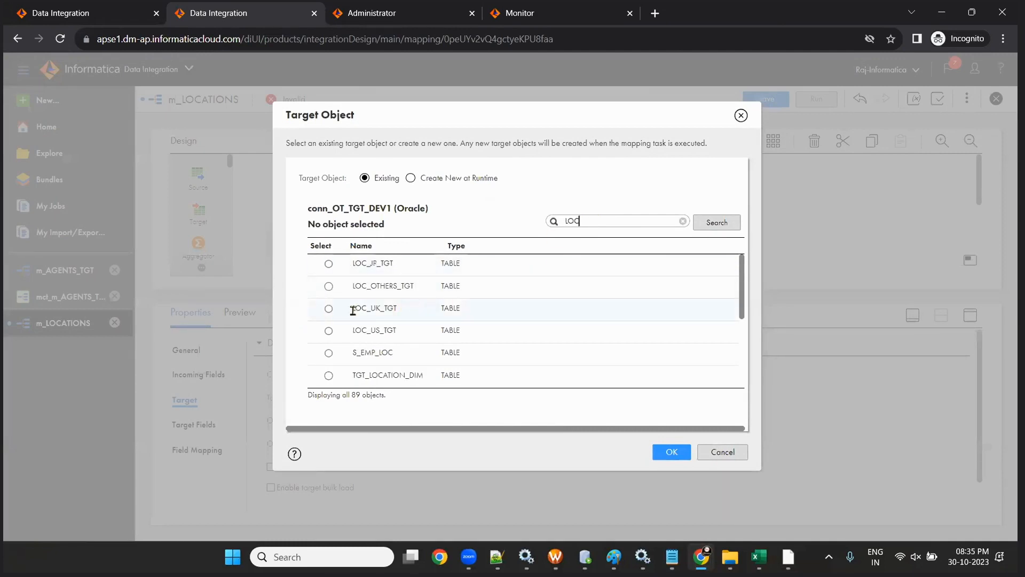
{"action": "left_click", "coordinate": [353, 309]}
{"action": "left_click", "coordinate": [672, 451]}
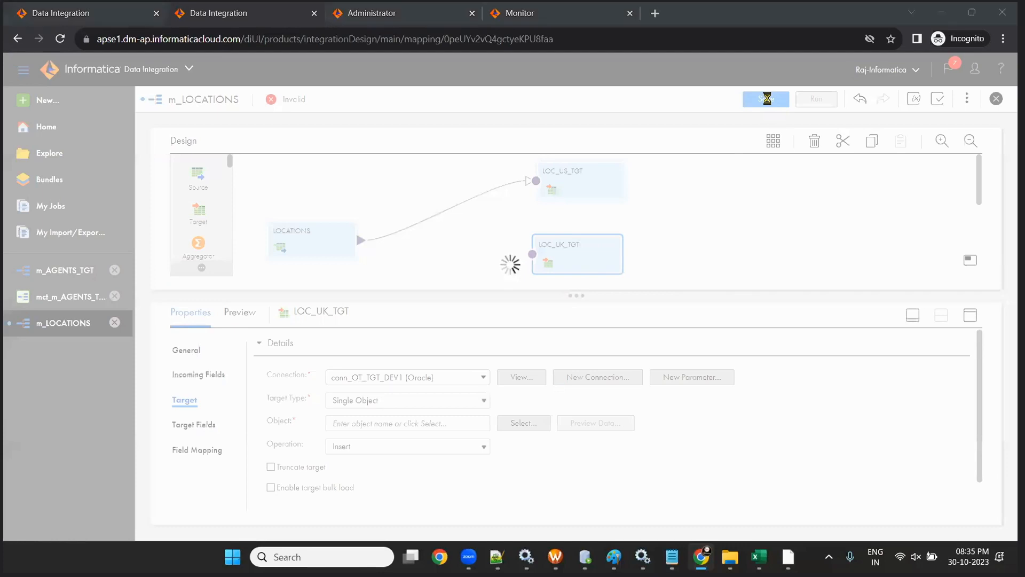
{"action": "left_click", "coordinate": [766, 98]}
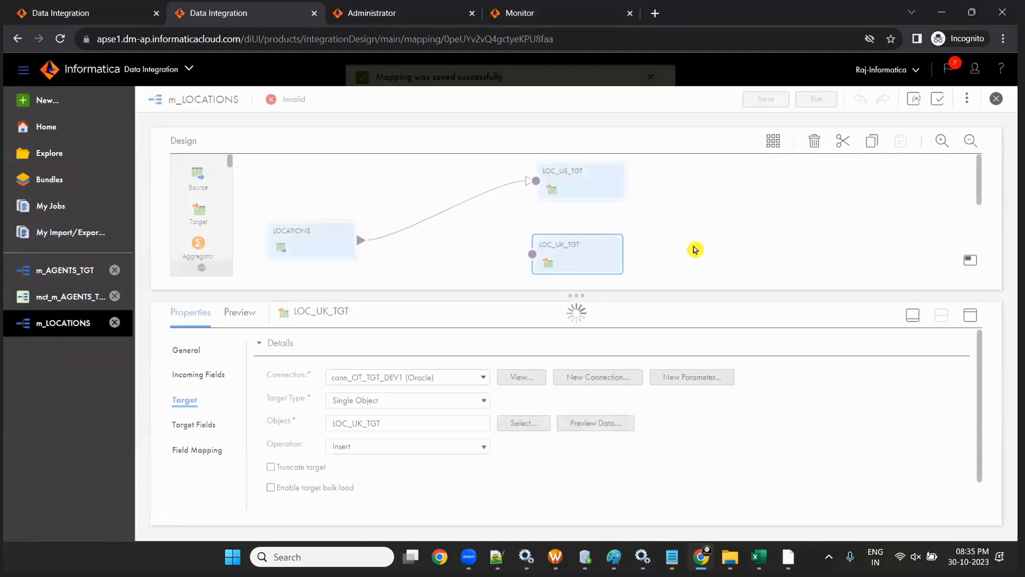
{"action": "scroll", "coordinate": [684, 233], "scroll_direction": "down", "scroll_amount": 2}
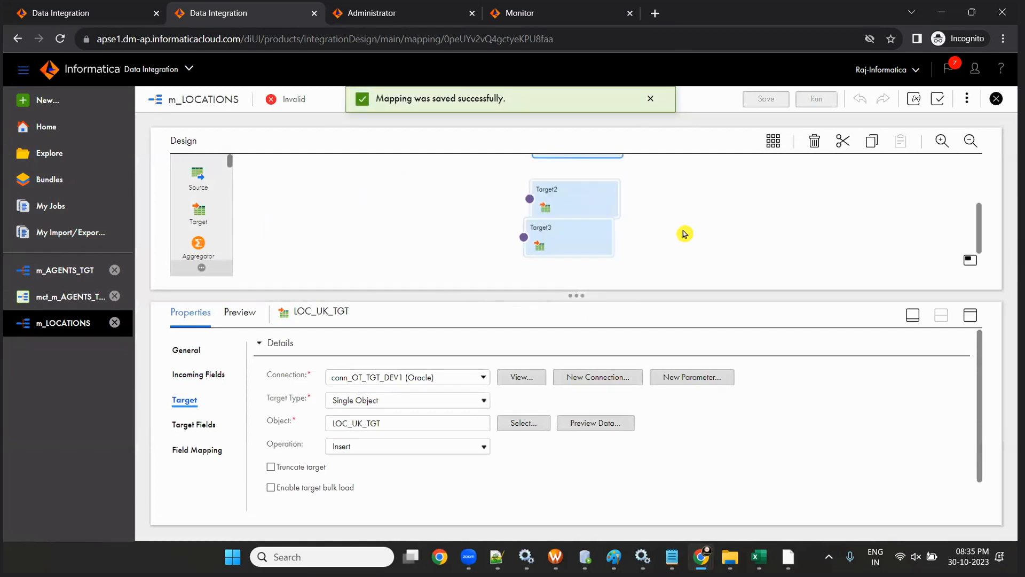
- Rename Target2 to LOC_JP_TGT
{"action": "left_click", "coordinate": [577, 183]}
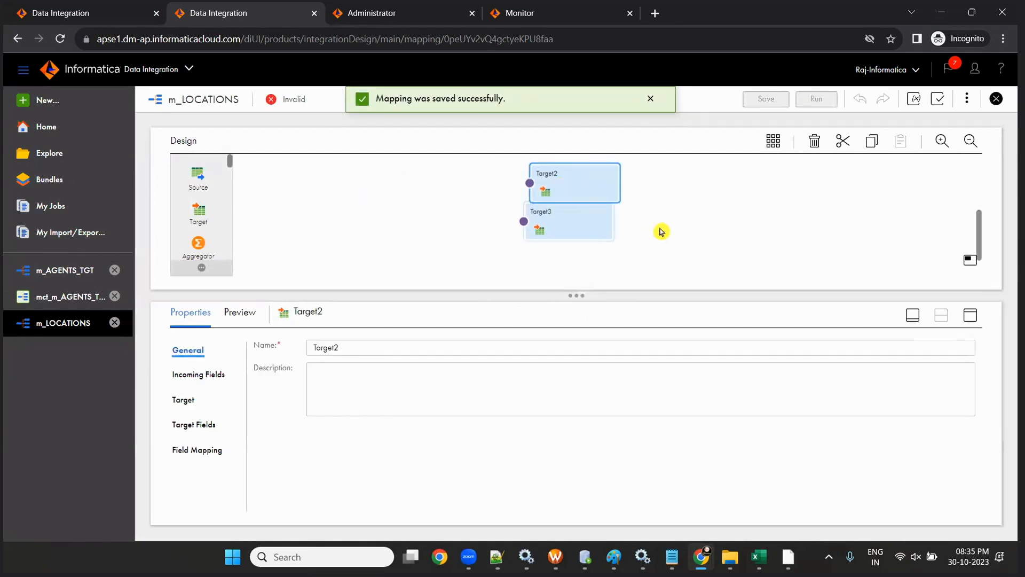
{"action": "double_click", "coordinate": [346, 348]}
{"action": "type", "text": "LOC_US_TGT"}
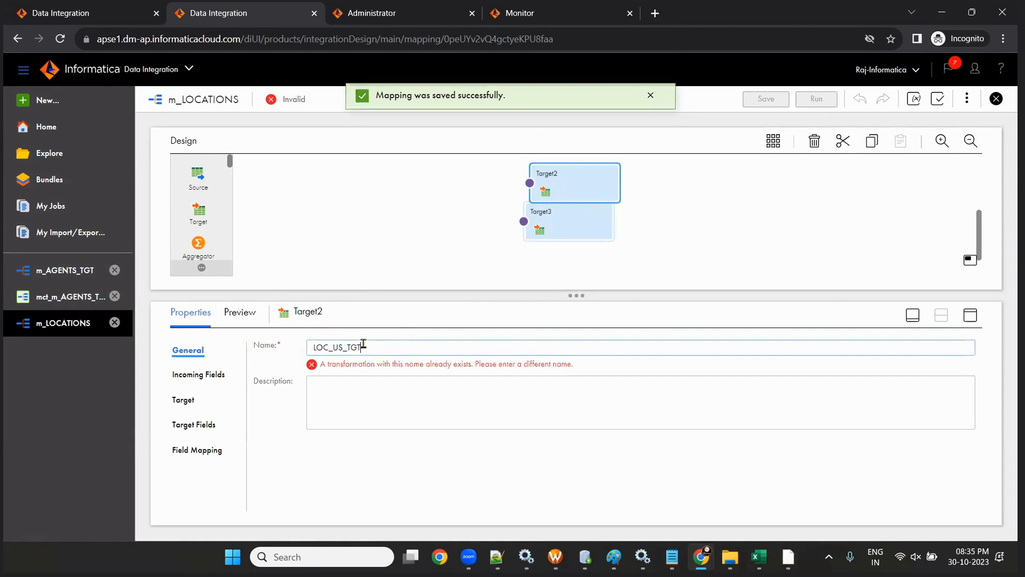
{"action": "key", "text": "Left"}
{"action": "key", "text": "Left"}
{"action": "key", "text": "Left"}
{"action": "key", "text": "Left"}
{"action": "key", "text": "Left"}
{"action": "type", "text": "JP_"}
{"action": "left_click", "coordinate": [412, 404]}
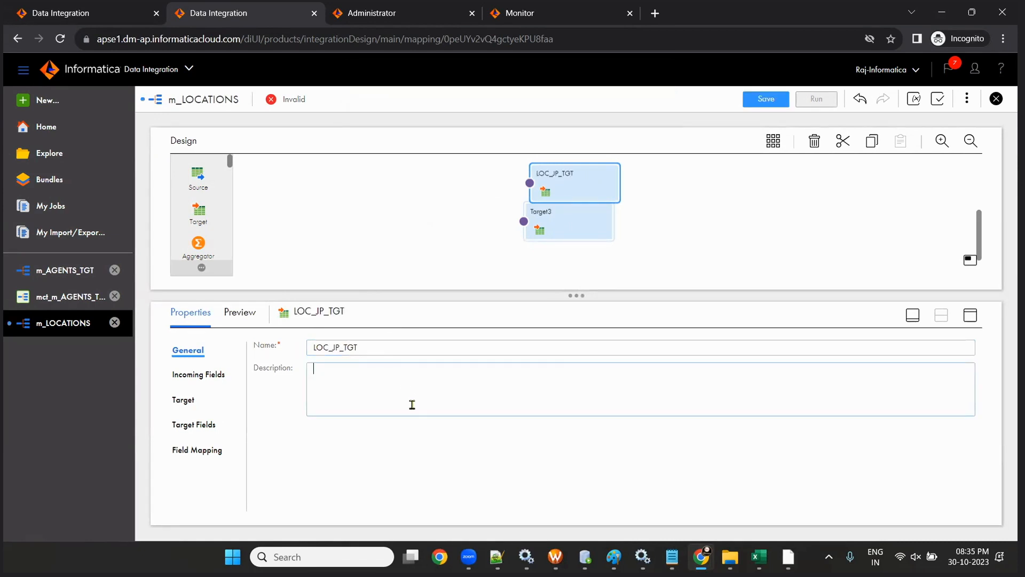
- Bind LOC_JP_TGT to the LOC_JP_TGT table through conn_OT_TGT_DEV1
{"action": "left_click", "coordinate": [181, 400]}
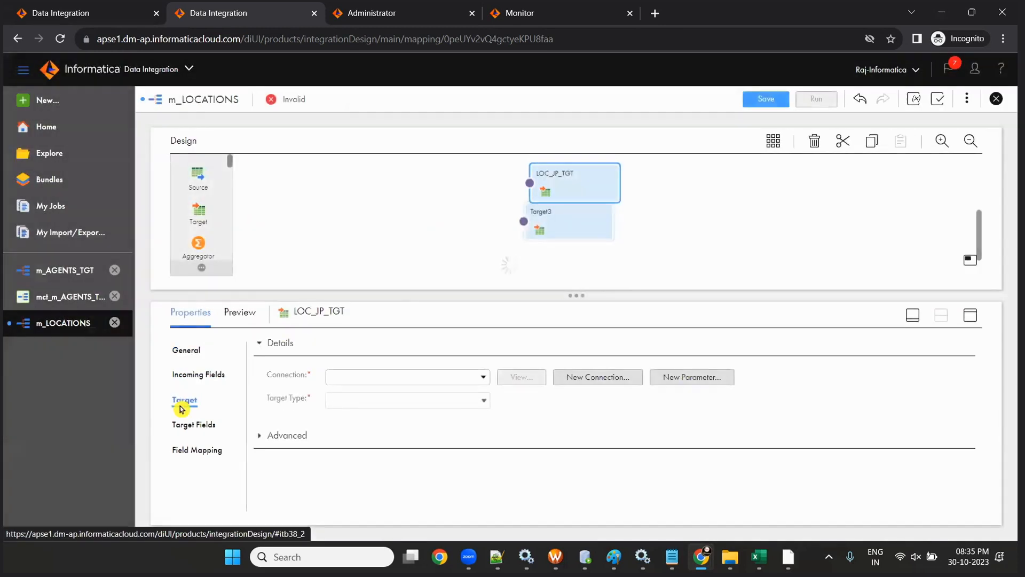
{"action": "left_click", "coordinate": [481, 377]}
{"action": "left_click", "coordinate": [407, 441]}
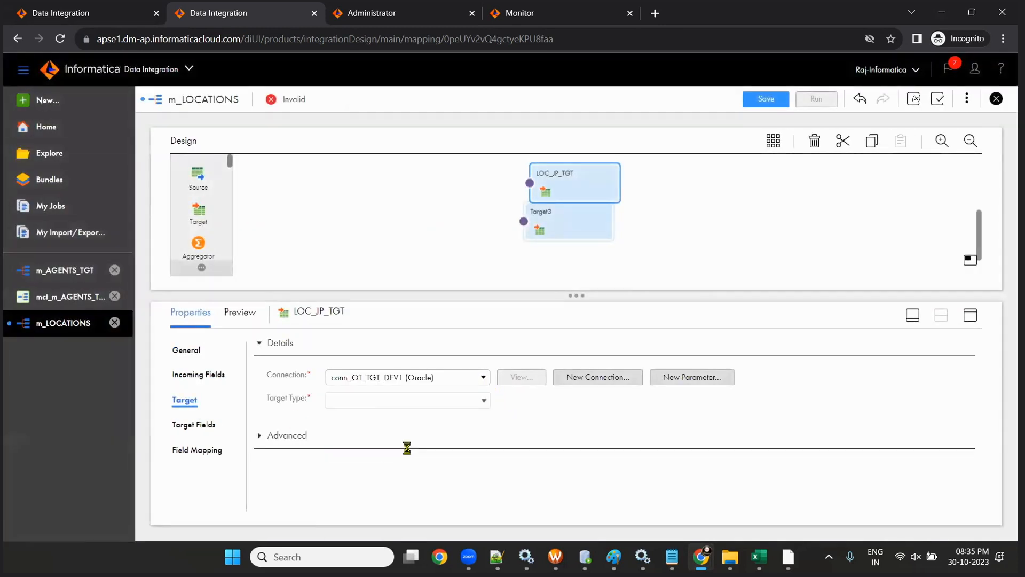
{"action": "left_click", "coordinate": [522, 423]}
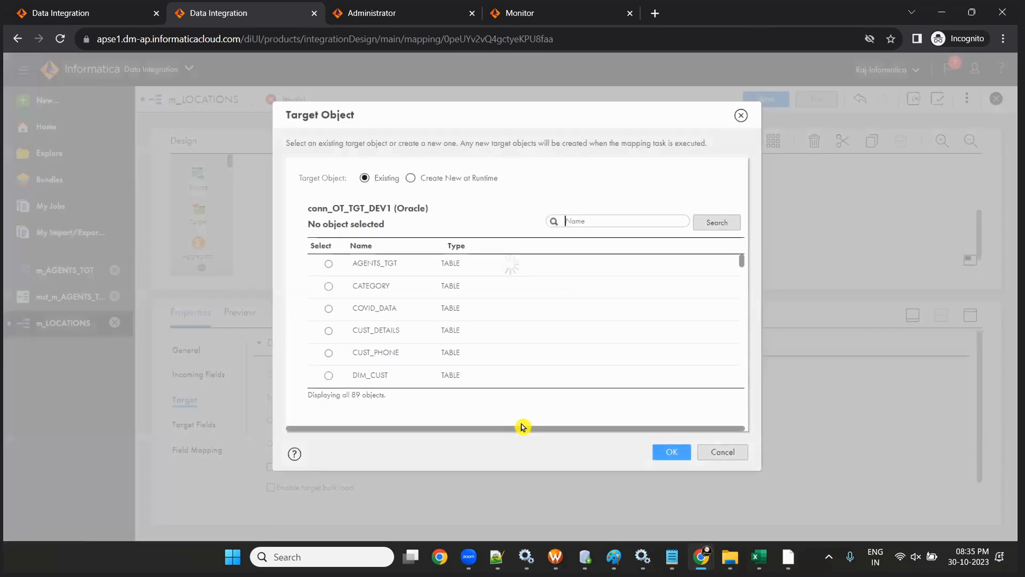
{"action": "left_click", "coordinate": [589, 219]}
{"action": "type", "text": "LOC"}
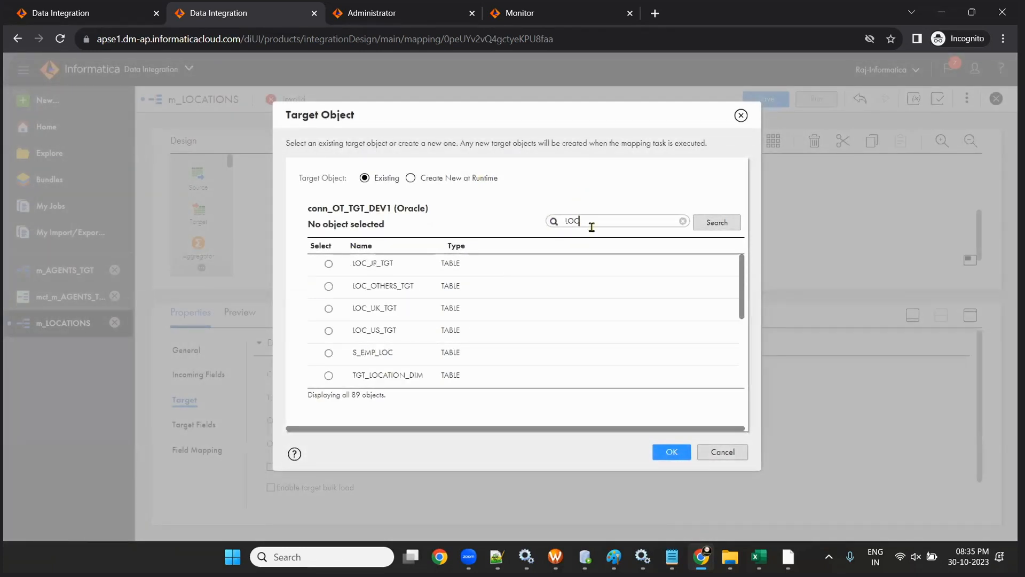
{"action": "left_click", "coordinate": [329, 264]}
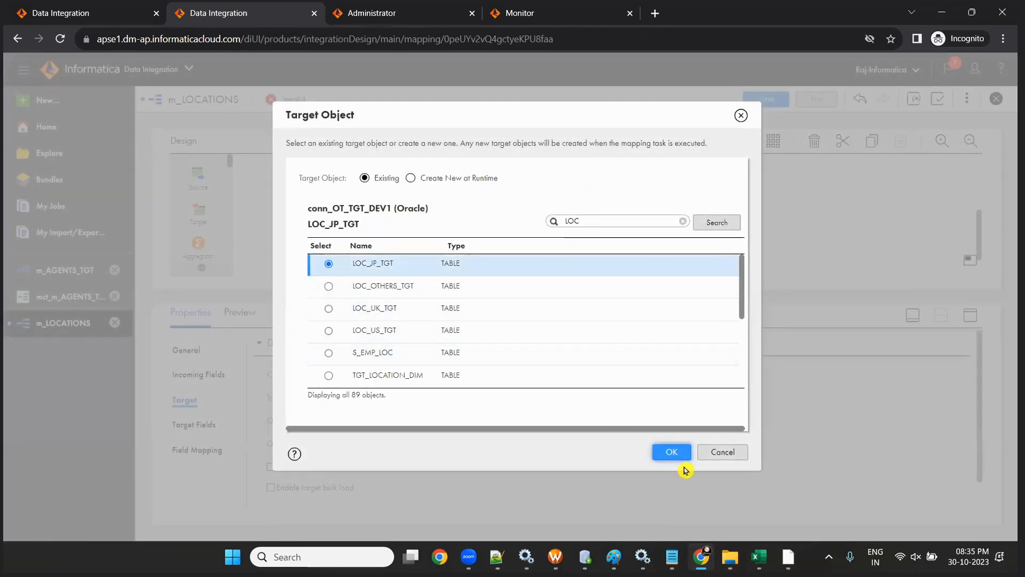
{"action": "left_click", "coordinate": [671, 452]}
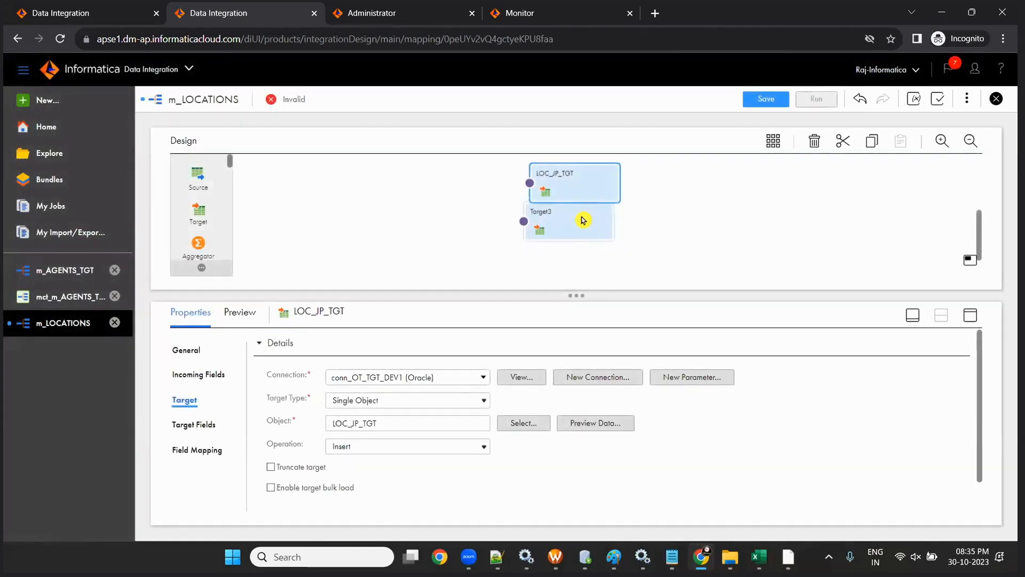
{"action": "left_click", "coordinate": [583, 220]}
- Rename Target3 to LOC_OTH_TGT and set its connection to conn_OT_TGT_DEV1
{"action": "double_click", "coordinate": [372, 347]}
{"action": "type", "text": "LOC_US_TGT"}
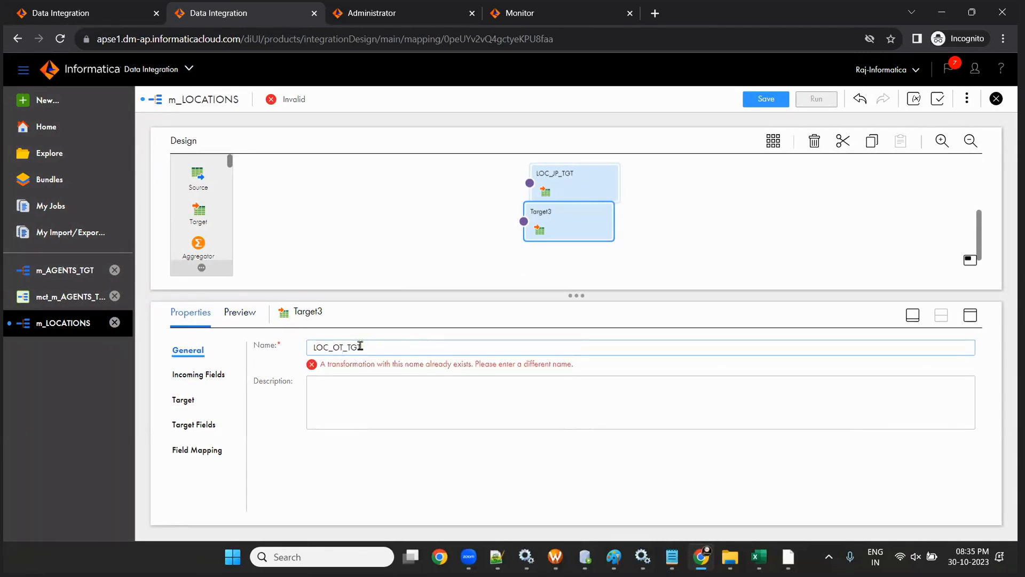
{"action": "type", "text": "H"}
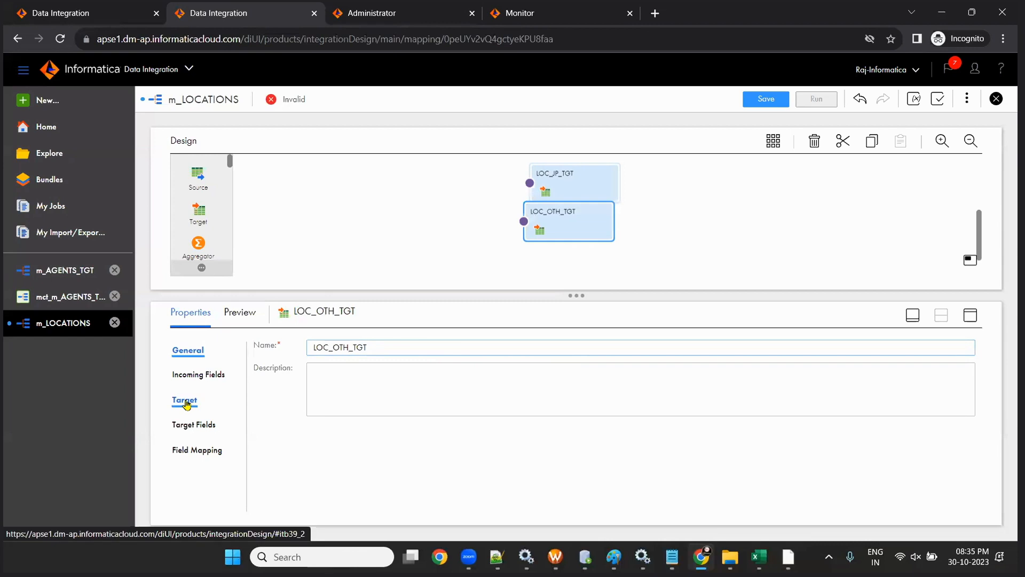
{"action": "left_click", "coordinate": [187, 404]}
{"action": "left_click", "coordinate": [451, 377]}
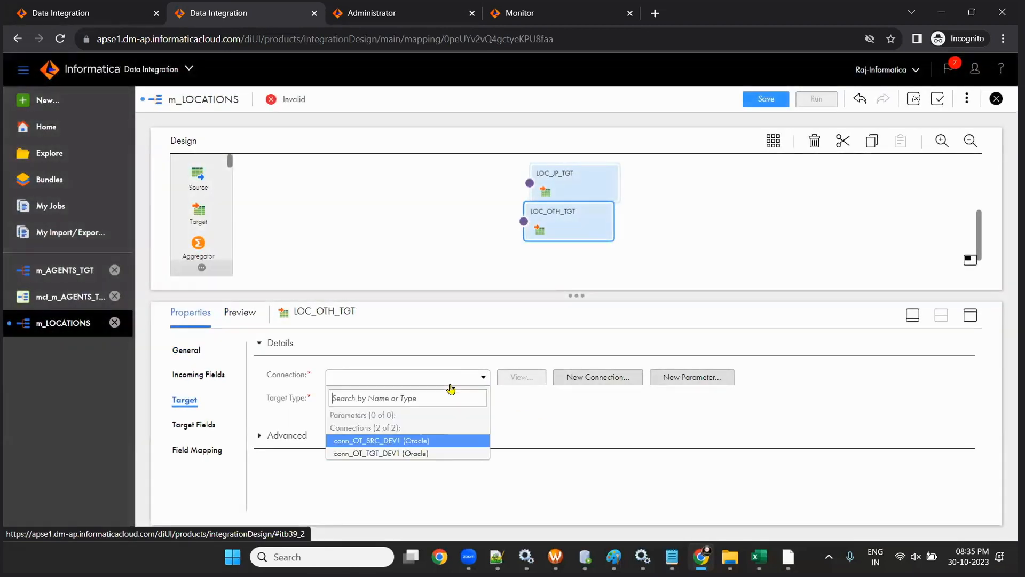
{"action": "left_click", "coordinate": [446, 453]}
- Bind LOC_OTH_TGT to the LOC_OTHERS_TGT table and save the mapping
{"action": "left_click", "coordinate": [510, 425]}
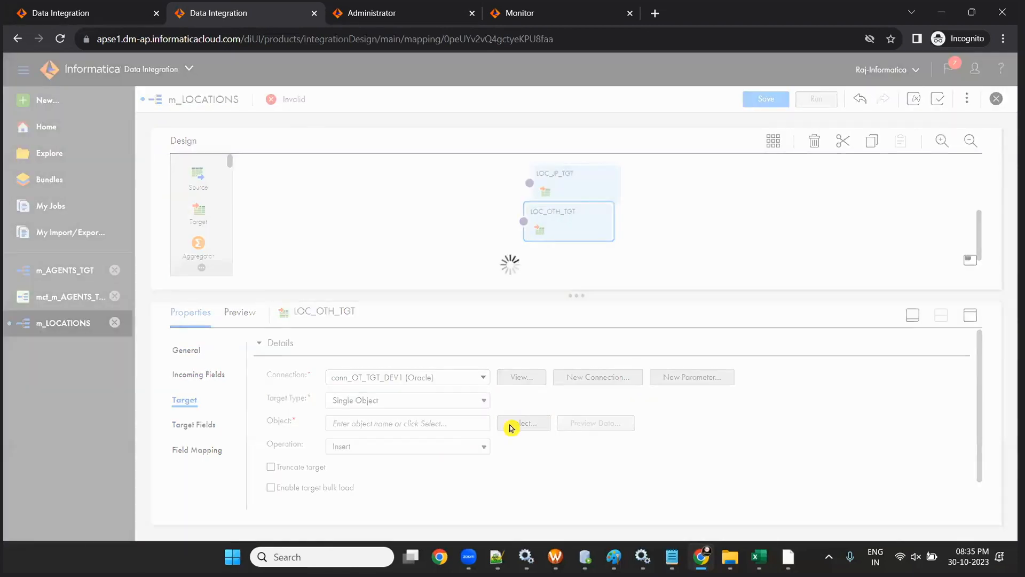
{"action": "left_click", "coordinate": [577, 222]}
{"action": "type", "text": "O"}
{"action": "key", "text": "BackSpace"}
{"action": "type", "text": "LOC"}
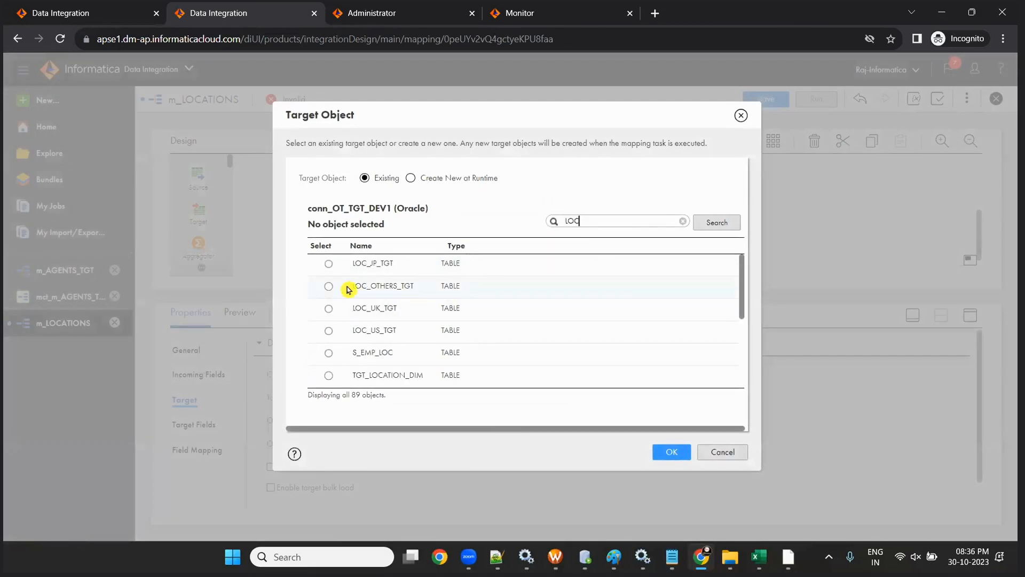
{"action": "left_click", "coordinate": [347, 291]}
{"action": "left_click", "coordinate": [672, 452]}
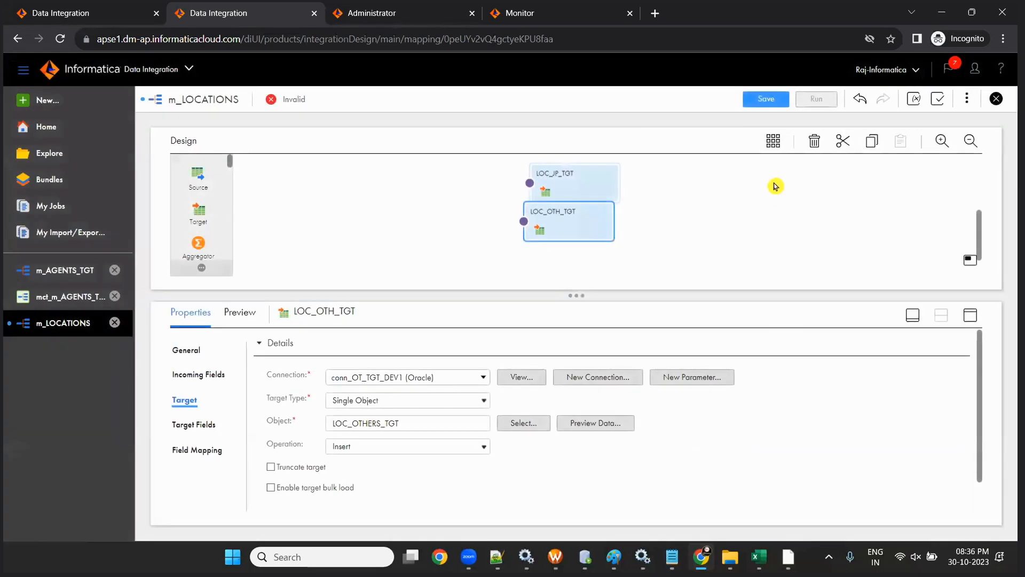
{"action": "left_click", "coordinate": [765, 99]}
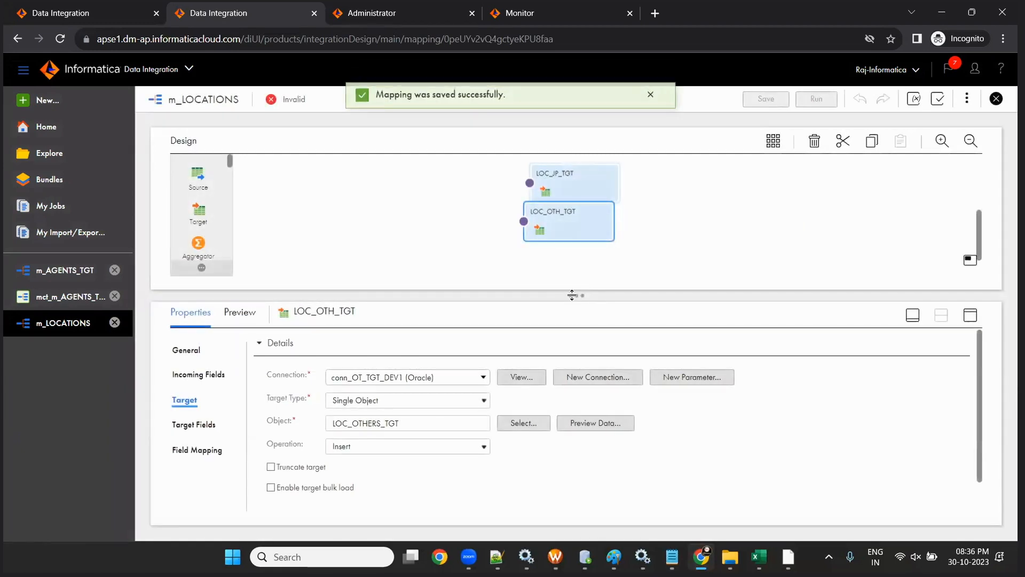
- Stack LOC_US_TGT, LOC_UK_TGT, LOC_JP_TGT and LOC_OTH_TGT in a vertical column beside LOCATIONS
{"action": "scroll", "coordinate": [619, 343], "scroll_direction": "up", "scroll_amount": 1}
{"action": "left_click_drag", "start_coordinate": [588, 246], "coordinate": [641, 230]}
{"action": "left_click_drag", "start_coordinate": [615, 301], "coordinate": [667, 258]}
{"action": "left_click_drag", "start_coordinate": [627, 229], "coordinate": [627, 232]}
{"action": "left_click_drag", "start_coordinate": [643, 274], "coordinate": [650, 284]}
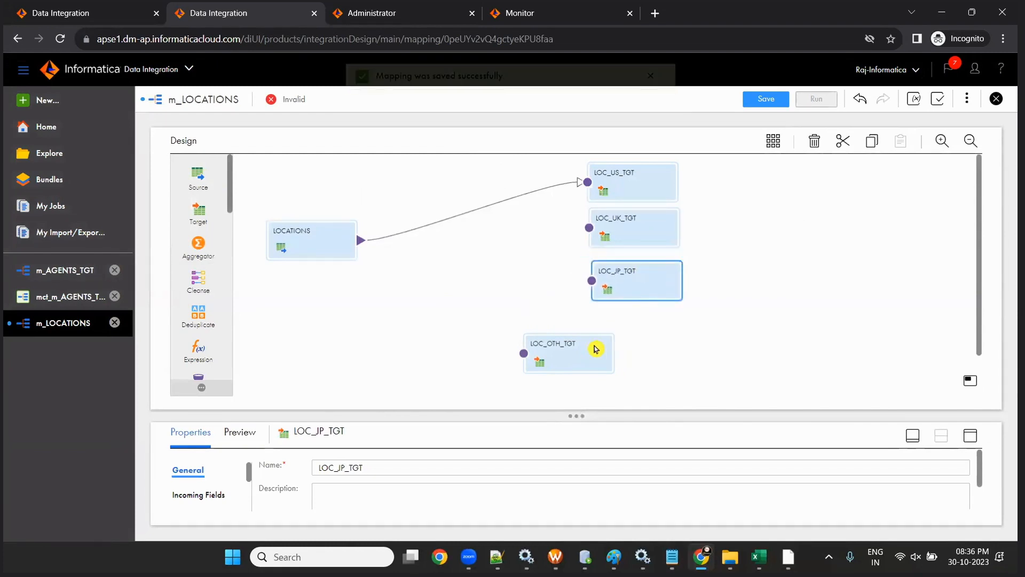
{"action": "left_click_drag", "start_coordinate": [596, 348], "coordinate": [660, 328]}
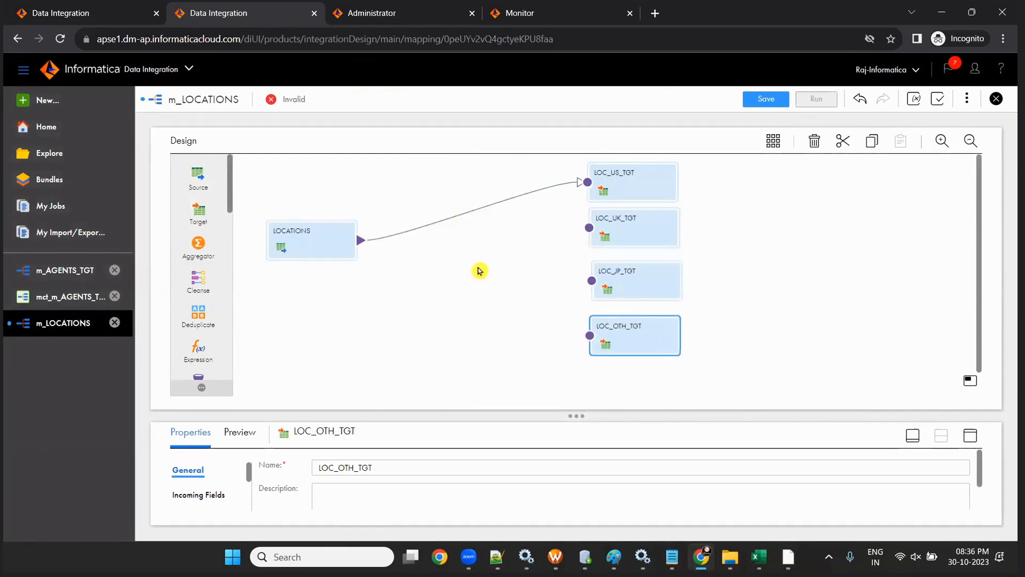
- Enlarge the properties panel, nudge LOCATIONS slightly up-left, and save m_LOCATIONS
{"action": "left_click_drag", "start_coordinate": [576, 410], "coordinate": [576, 384]}
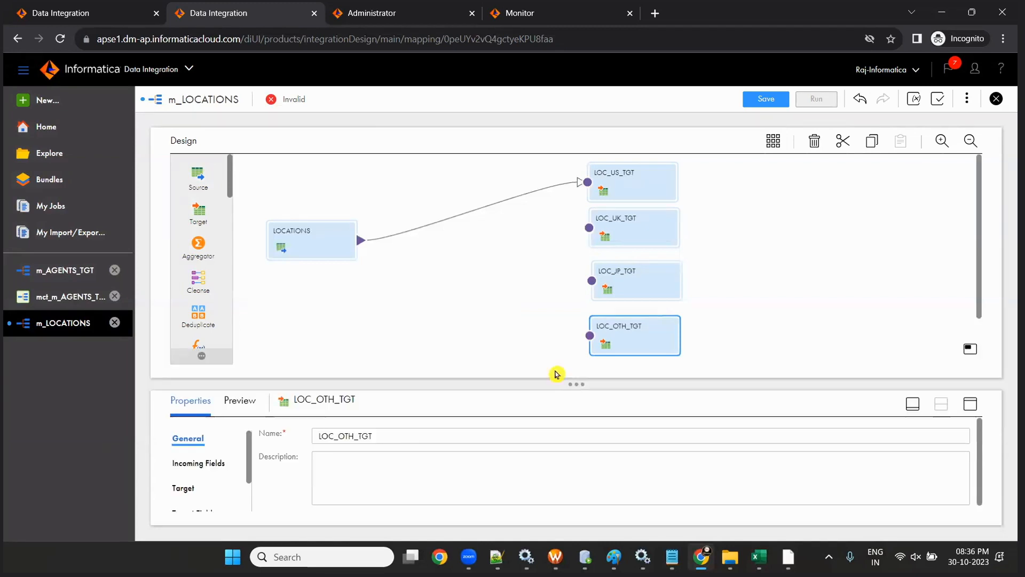
{"action": "left_click_drag", "start_coordinate": [332, 238], "coordinate": [327, 222]}
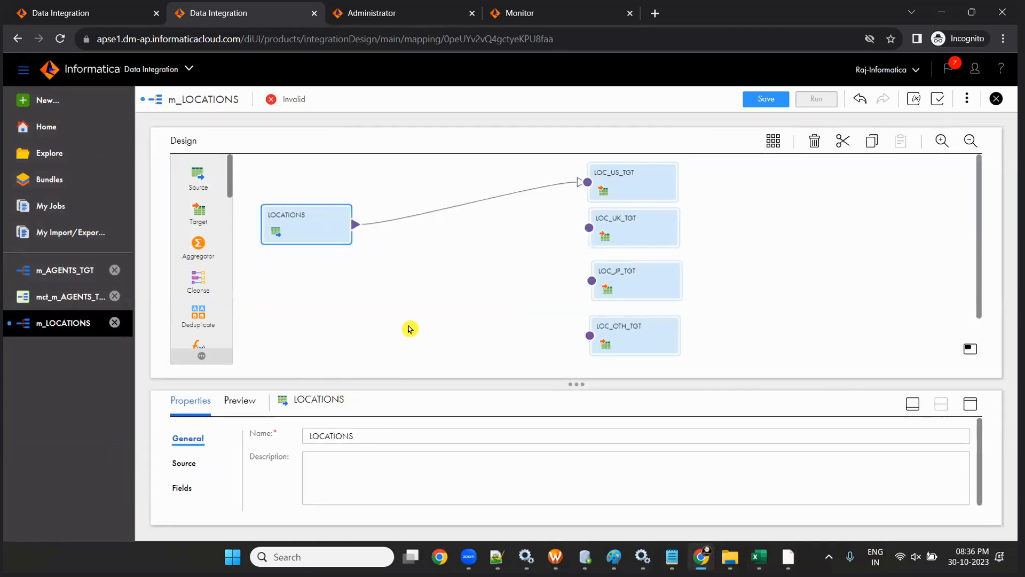
{"action": "left_click", "coordinate": [762, 100]}
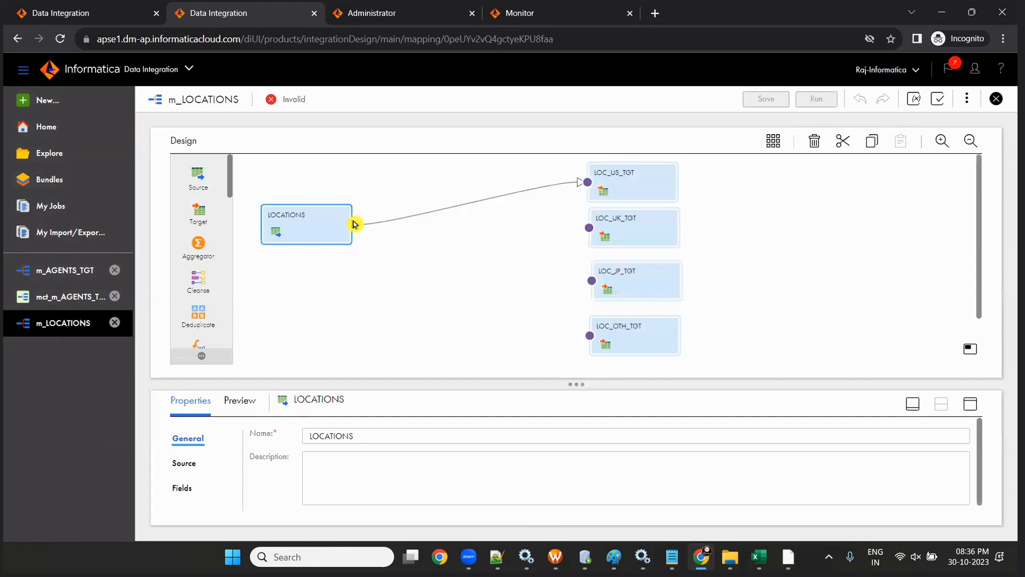
- Link LOCATIONS to LOC_UK_TGT, LOC_JP_TGT and LOC_OTH_TGT, then bring up the Excel task sheet
{"action": "mouse_move", "coordinate": [353, 224]}
{"action": "left_mouse_down"}
{"action": "mouse_move", "coordinate": [539, 245]}
{"action": "mouse_move", "coordinate": [589, 228]}
{"action": "left_mouse_up"}
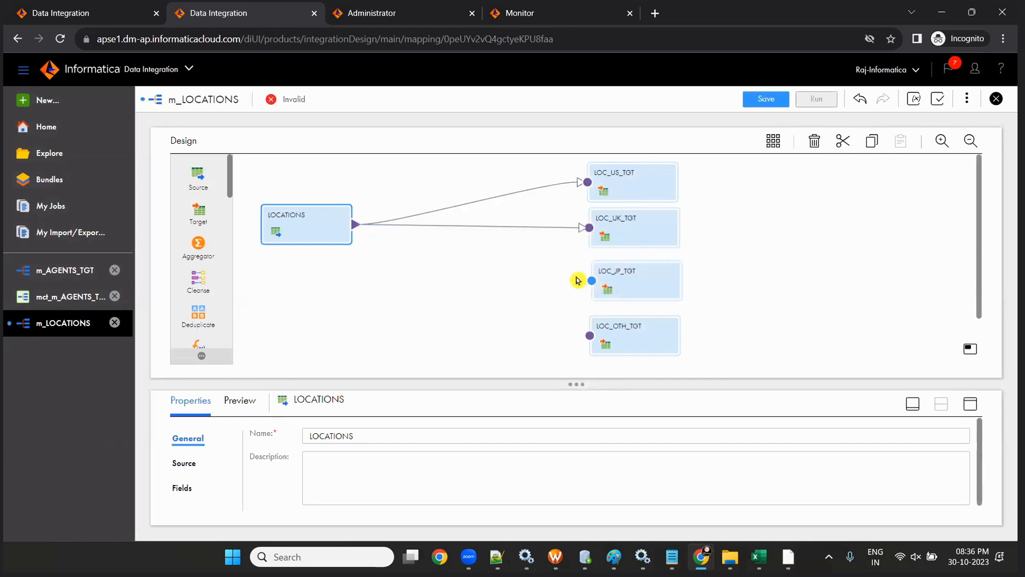
{"action": "left_click_drag", "start_coordinate": [357, 224], "coordinate": [590, 281]}
{"action": "left_click_drag", "start_coordinate": [352, 225], "coordinate": [590, 339]}
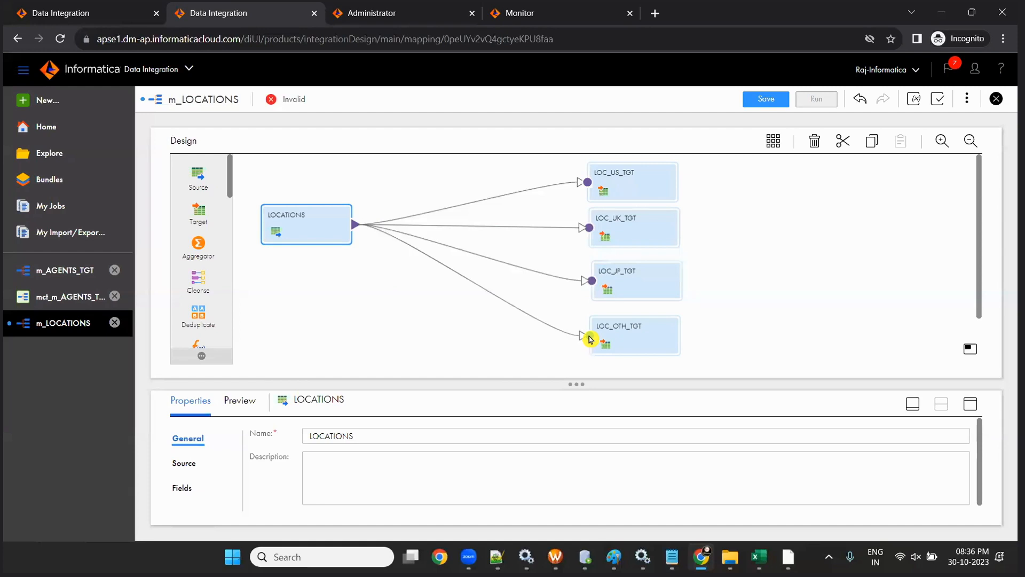
{"action": "left_click_drag", "start_coordinate": [590, 339], "coordinate": [589, 338]}
{"action": "left_click", "coordinate": [758, 557]}
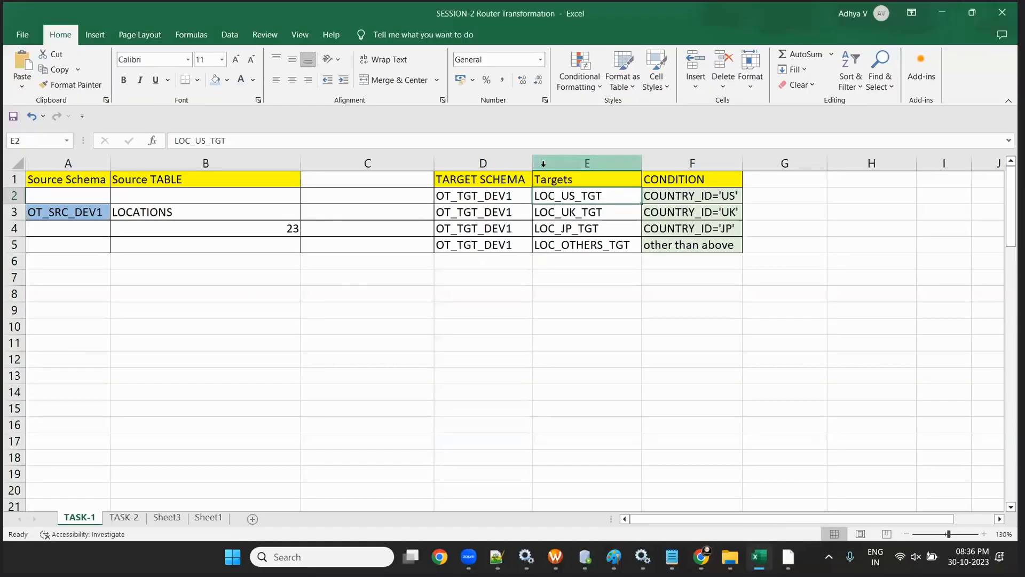
- Review the CONDITION cells F2:F5 in Excel and return to the IICS mapping
{"action": "left_click_drag", "start_coordinate": [696, 196], "coordinate": [708, 245]}
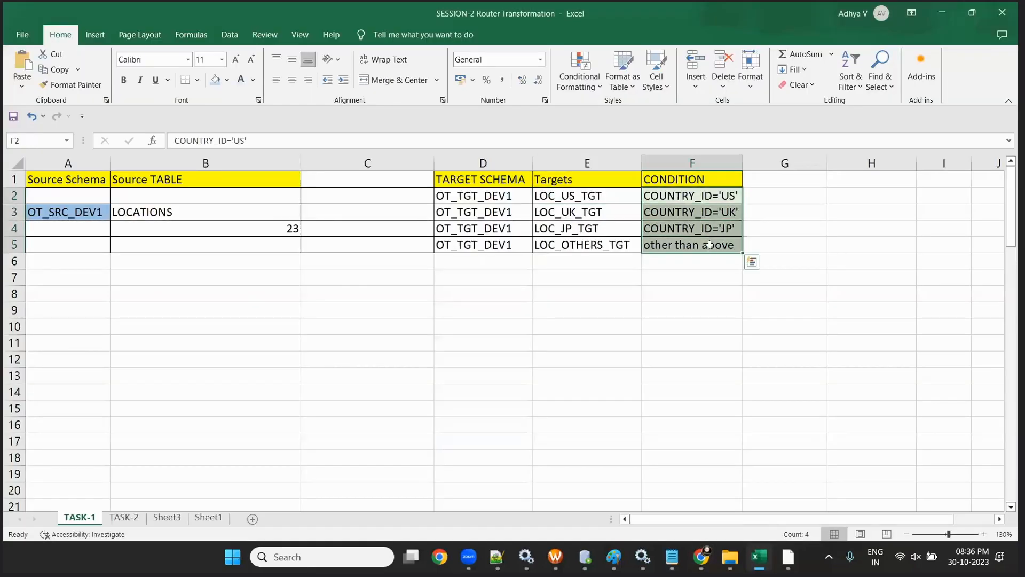
{"action": "key", "text": "alt+Tab"}
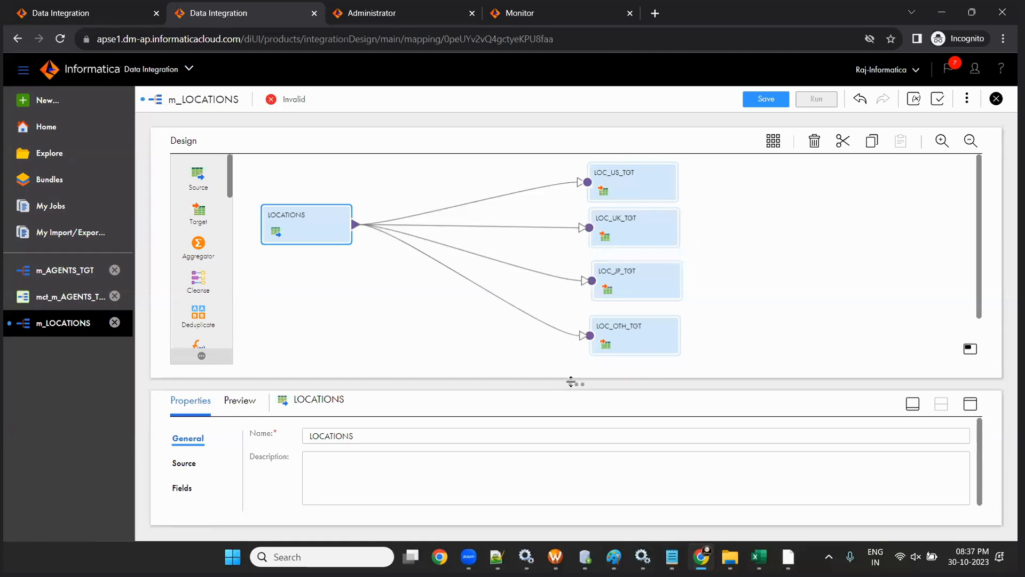
- Insert filters on the LOC_US_TGT, LOC_UK_TGT and LOC_JP_TGT links and auto-arrange the mapping
{"action": "scroll", "coordinate": [198, 259], "scroll_direction": "down", "scroll_amount": 3}
{"action": "left_click_drag", "start_coordinate": [197, 253], "coordinate": [466, 199]}
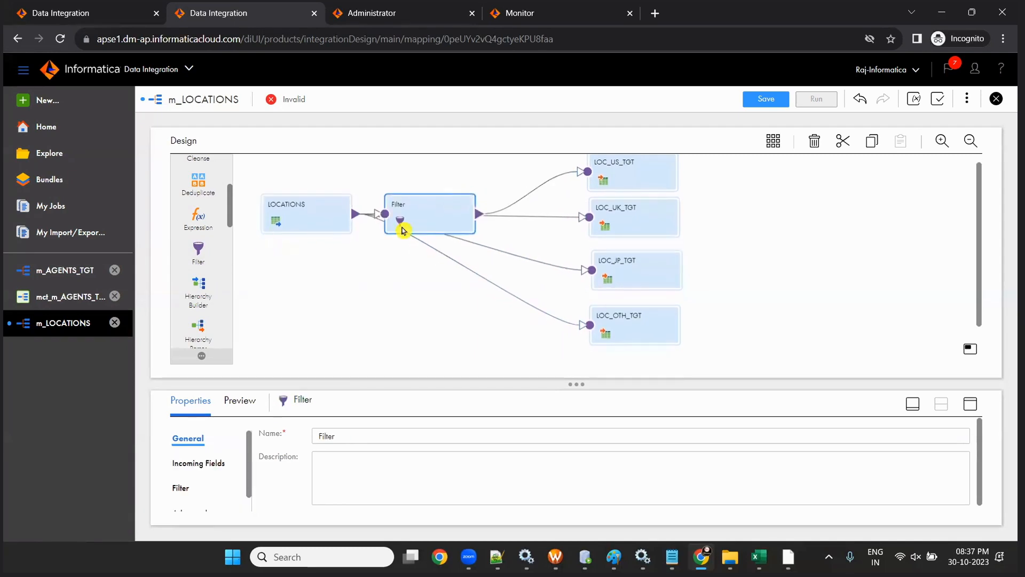
{"action": "left_click_drag", "start_coordinate": [198, 250], "coordinate": [409, 228]}
{"action": "left_click_drag", "start_coordinate": [198, 248], "coordinate": [478, 274]}
{"action": "left_click", "coordinate": [773, 141]}
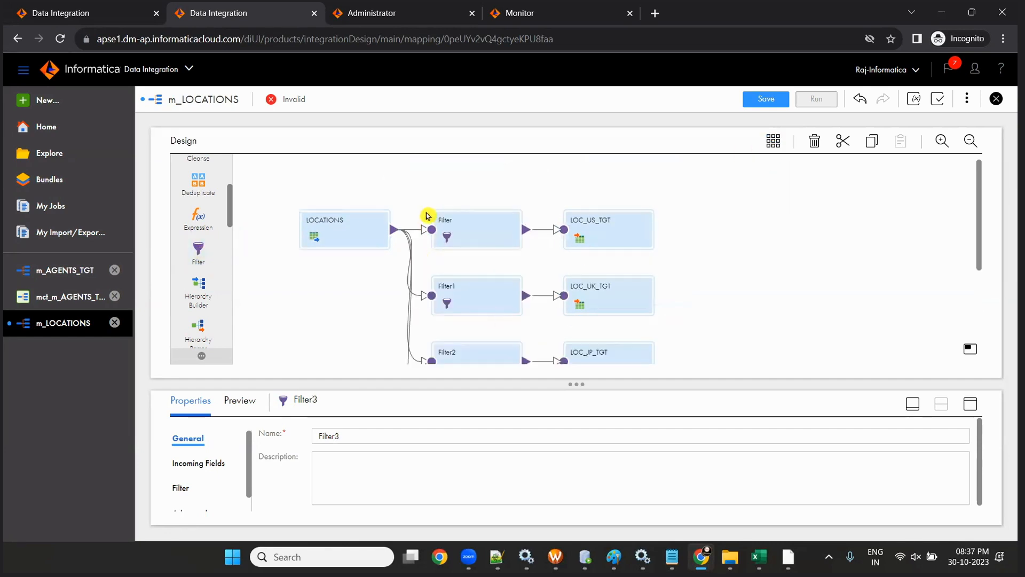
- Place Filter3 between LOCATIONS and LOC_OTH_TGT and tidy the filter columns
{"action": "scroll", "coordinate": [322, 272], "scroll_direction": "down", "scroll_amount": 3}
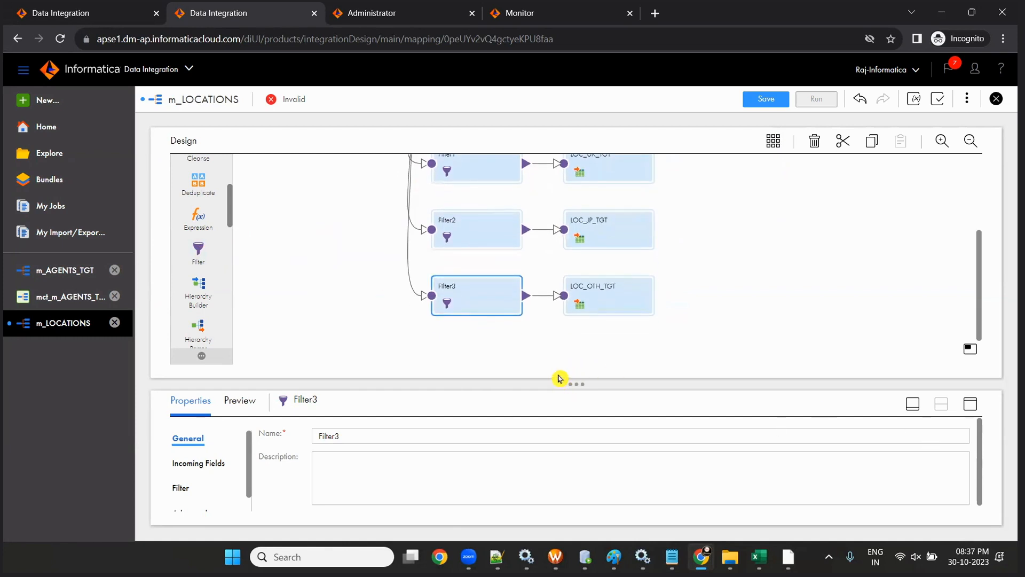
{"action": "left_click_drag", "start_coordinate": [572, 389], "coordinate": [574, 433]}
{"action": "scroll", "coordinate": [678, 340], "scroll_direction": "up", "scroll_amount": 2}
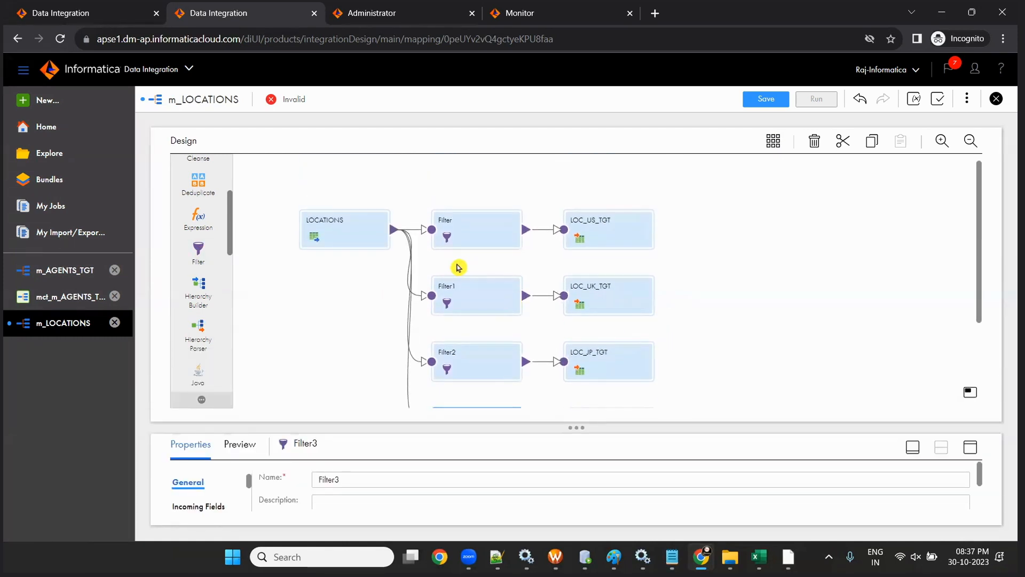
{"action": "scroll", "coordinate": [455, 266], "scroll_direction": "down", "scroll_amount": 1}
{"action": "left_click_drag", "start_coordinate": [331, 172], "coordinate": [282, 249]}
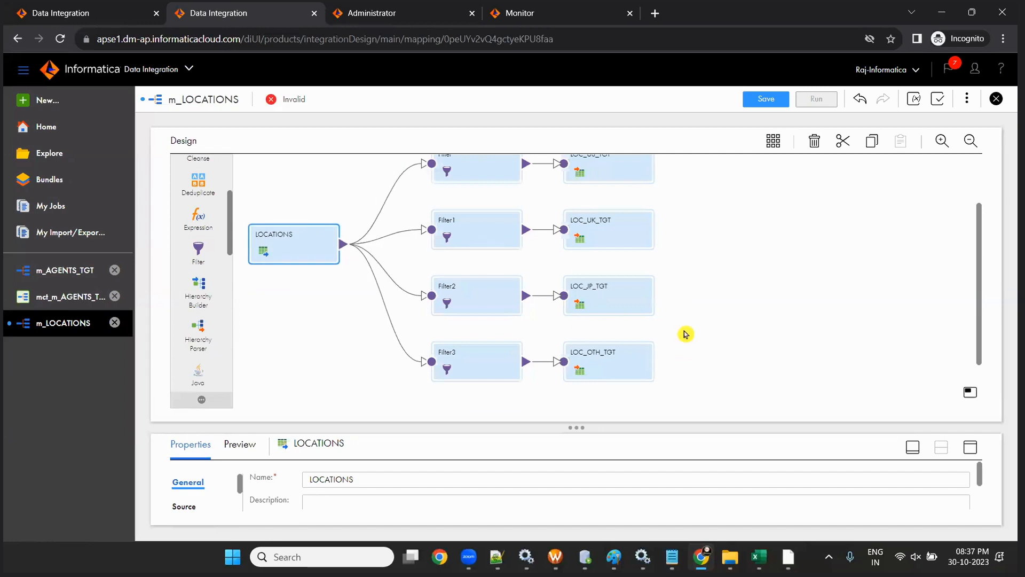
{"action": "scroll", "coordinate": [682, 335], "scroll_direction": "up", "scroll_amount": 1}
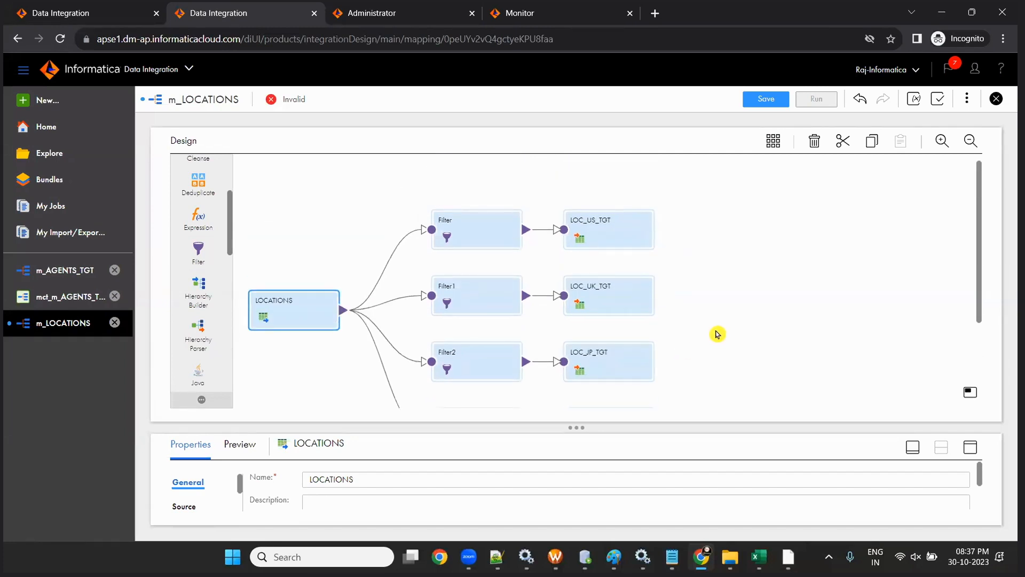
{"action": "scroll", "coordinate": [716, 332], "scroll_direction": "down", "scroll_amount": 2}
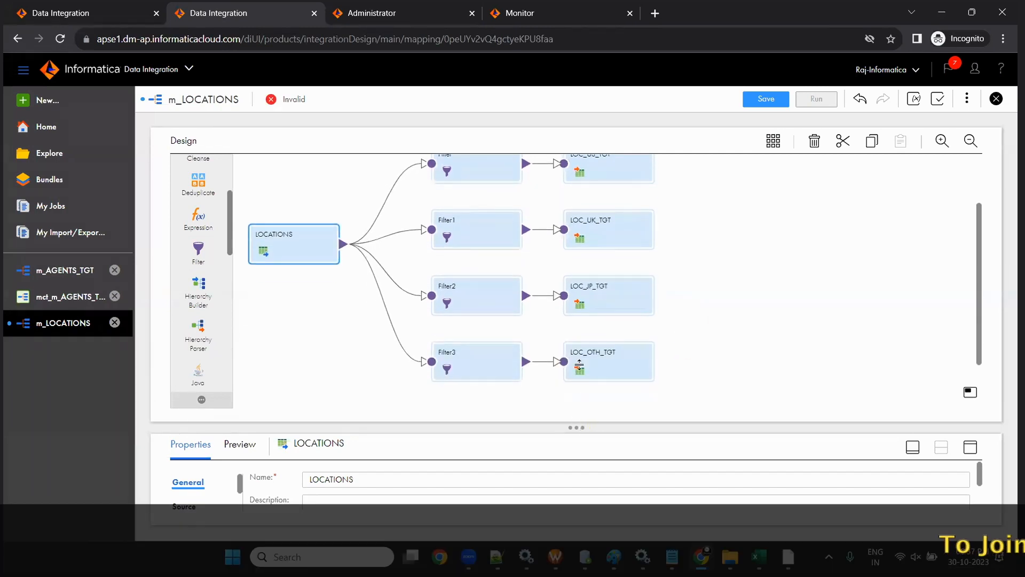
{"action": "left_click_drag", "start_coordinate": [577, 426], "coordinate": [576, 314]}
{"action": "scroll", "coordinate": [472, 233], "scroll_direction": "up", "scroll_amount": 2}
- Give Filter the advanced condition COUNTRY_ID='US'
{"action": "left_click", "coordinate": [471, 233]}
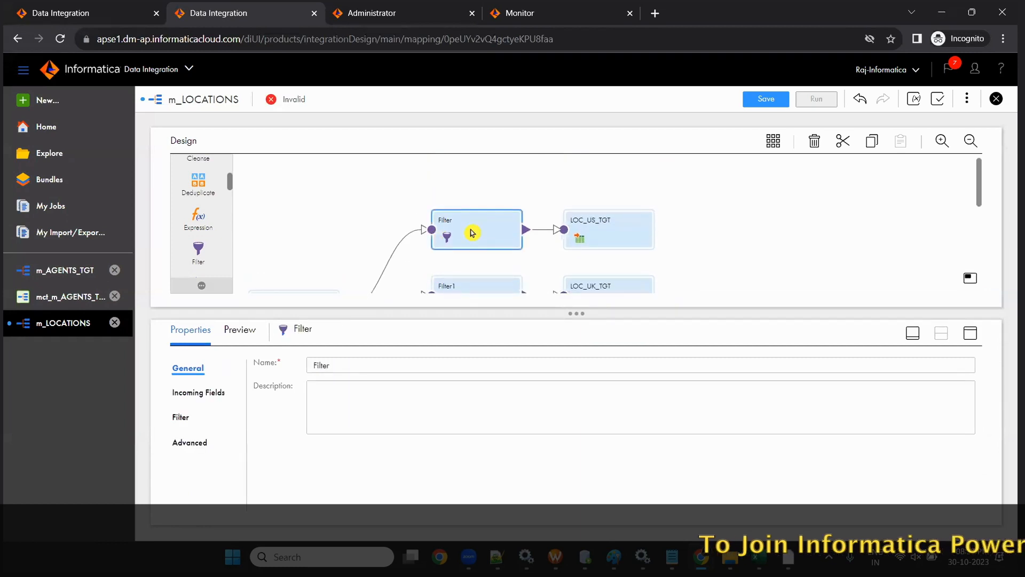
{"action": "left_click", "coordinate": [182, 415]}
{"action": "left_click", "coordinate": [348, 368]}
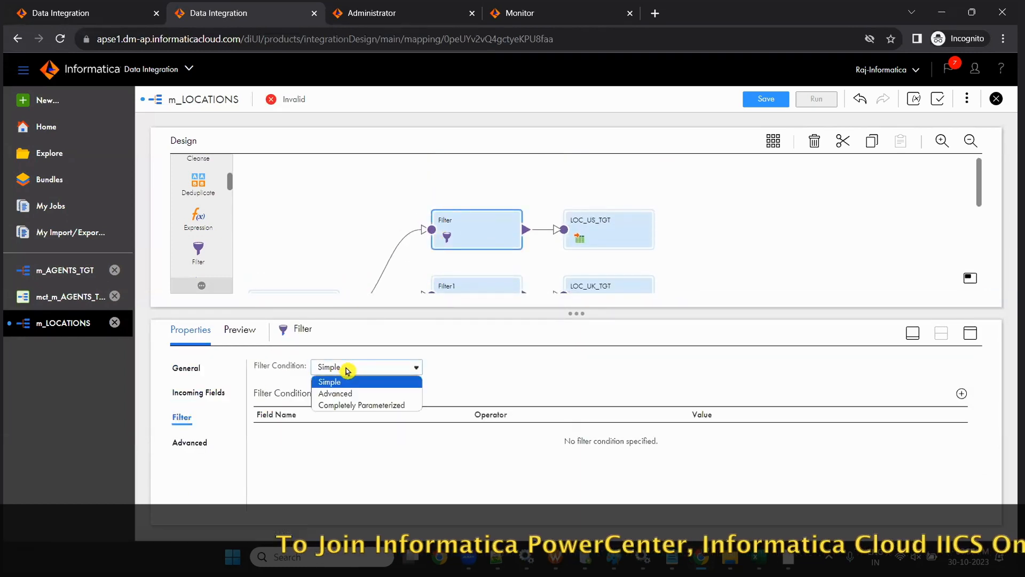
{"action": "left_click", "coordinate": [355, 395]}
{"action": "left_click", "coordinate": [665, 369]}
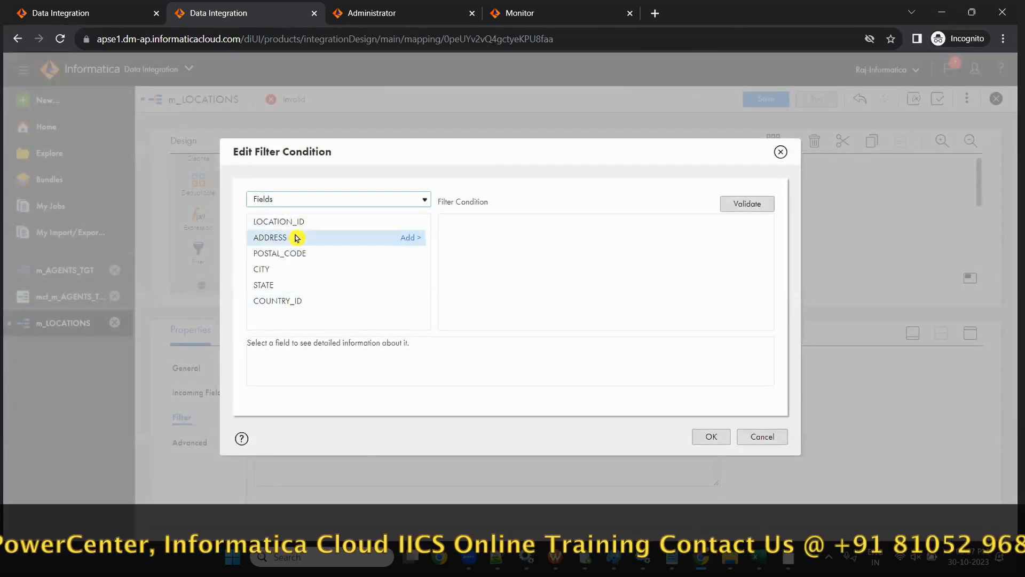
{"action": "left_click", "coordinate": [411, 300]}
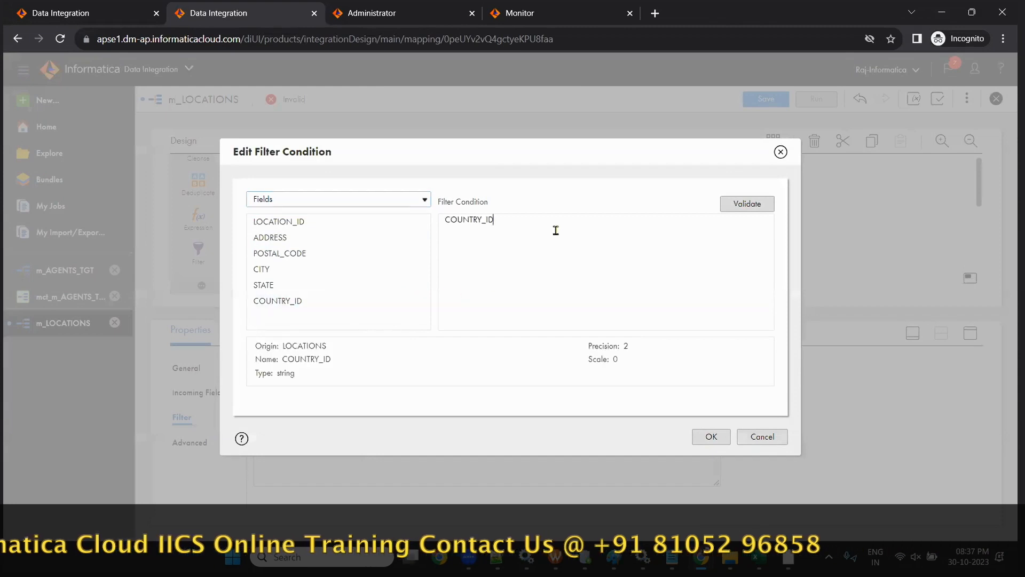
{"action": "type", "text": "='US'"}
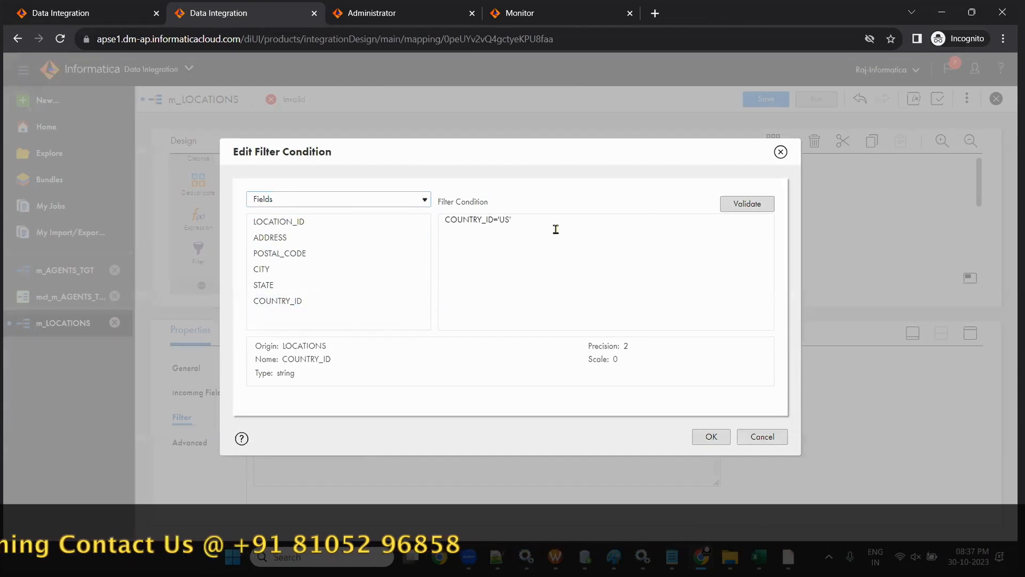
{"action": "key", "text": "ctrl+a"}
{"action": "key", "text": "ctrl+c"}
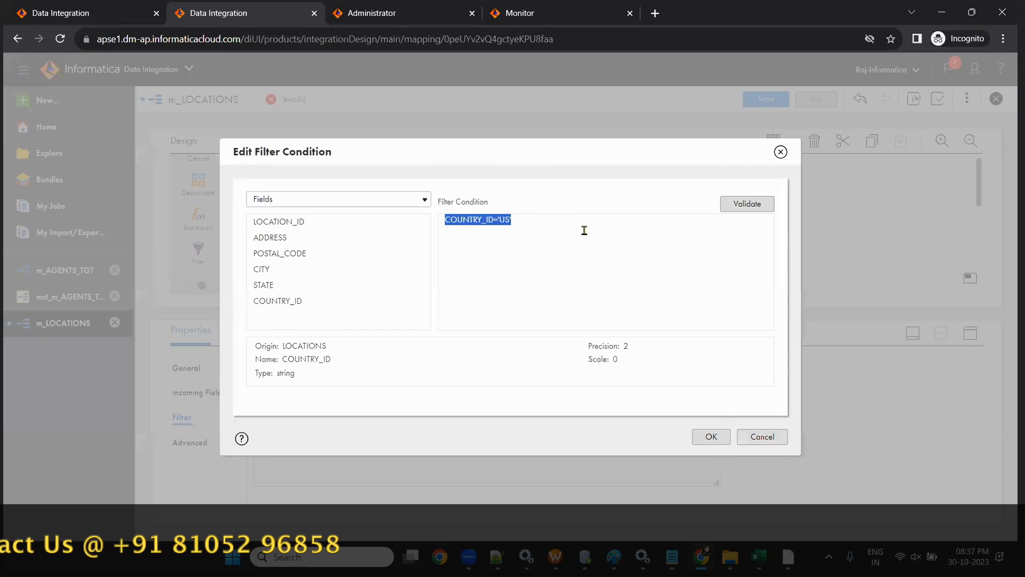
{"action": "left_click", "coordinate": [712, 437]}
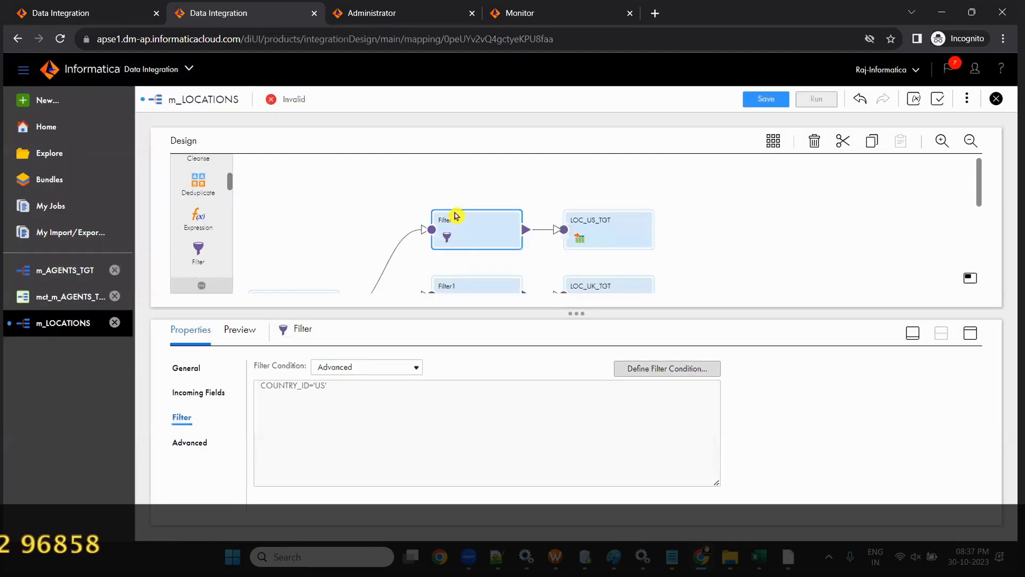
{"action": "scroll", "coordinate": [463, 224], "scroll_direction": "down", "scroll_amount": 1}
- Give Filter1 the advanced condition COUNTRY_ID='UK' and validate it
{"action": "left_click", "coordinate": [469, 233]}
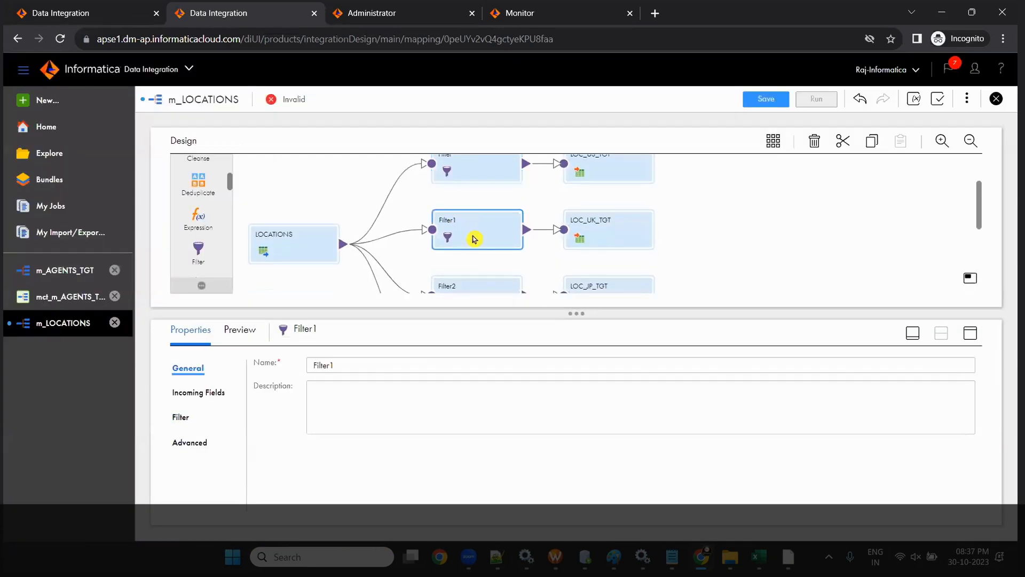
{"action": "left_click", "coordinate": [184, 417]}
{"action": "left_click", "coordinate": [404, 374]}
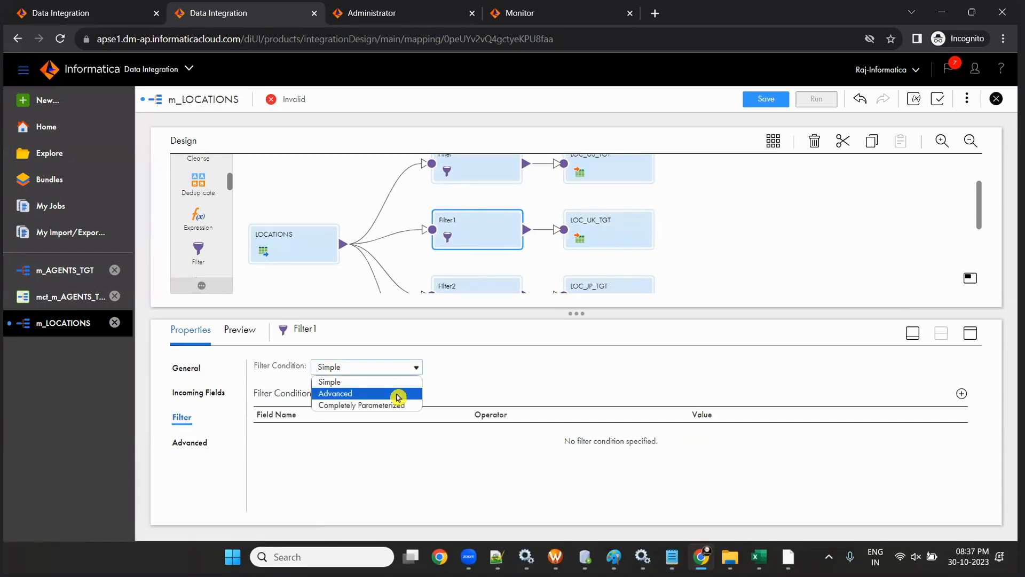
{"action": "left_click", "coordinate": [395, 394]}
{"action": "left_click", "coordinate": [682, 371]}
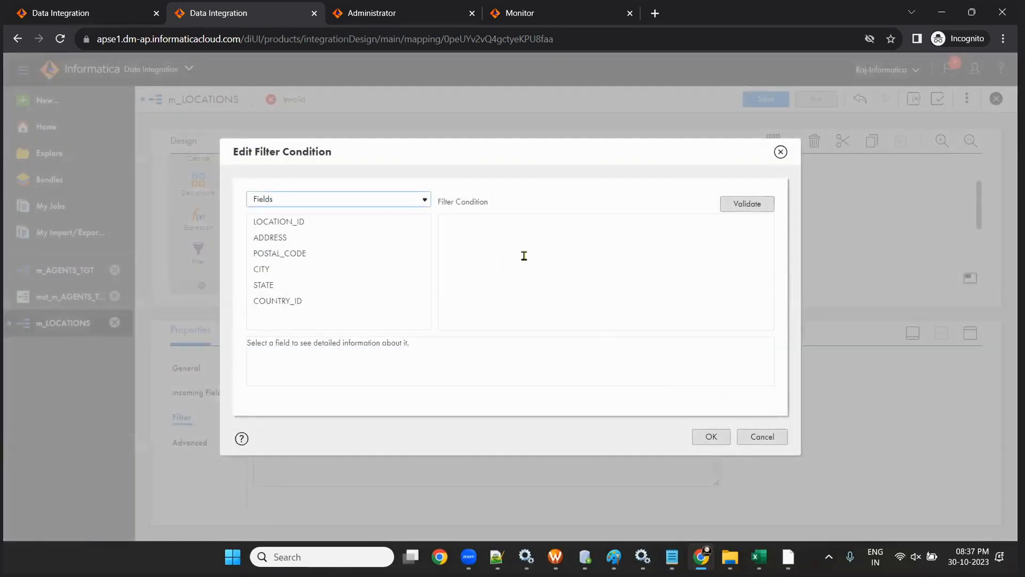
{"action": "left_click", "coordinate": [525, 255]}
{"action": "key", "text": "ctrl+v"}
{"action": "type", "text": "K"}
{"action": "left_click", "coordinate": [747, 203]}
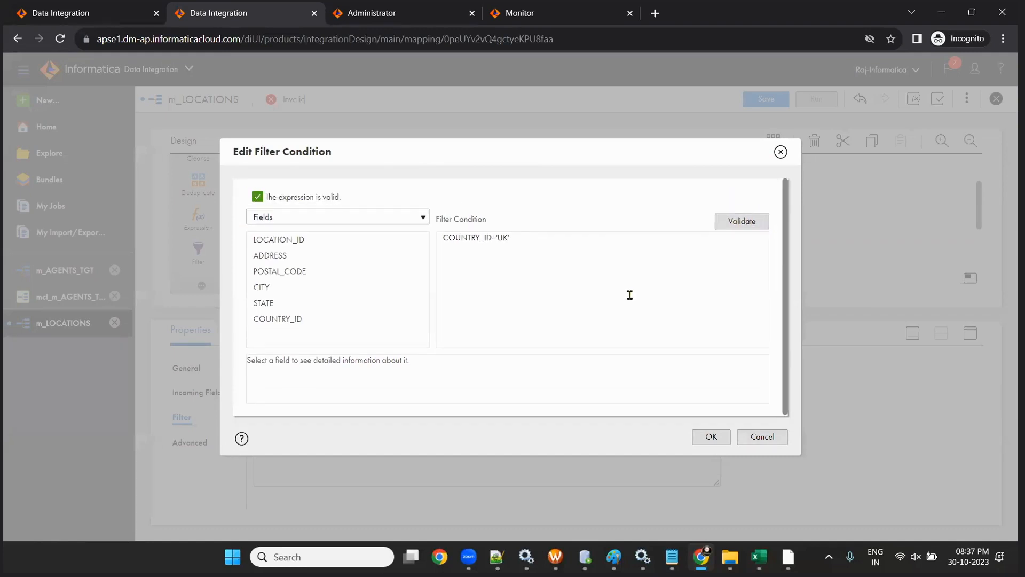
{"action": "left_click", "coordinate": [702, 441]}
{"action": "scroll", "coordinate": [468, 233], "scroll_direction": "down", "scroll_amount": 1}
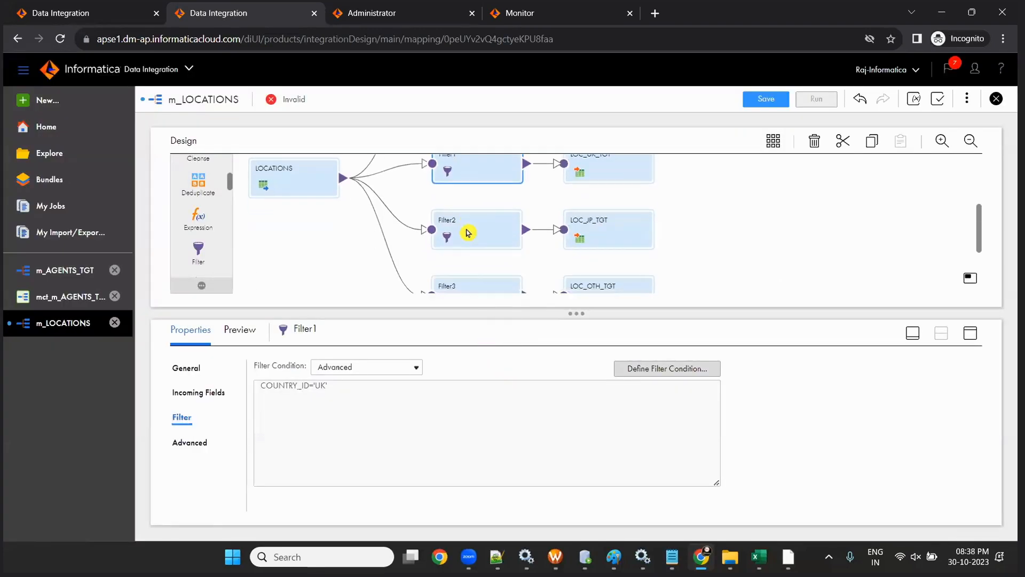
- Give Filter2 the advanced condition COUNTRY_ID='JP'
{"action": "left_click", "coordinate": [469, 233]}
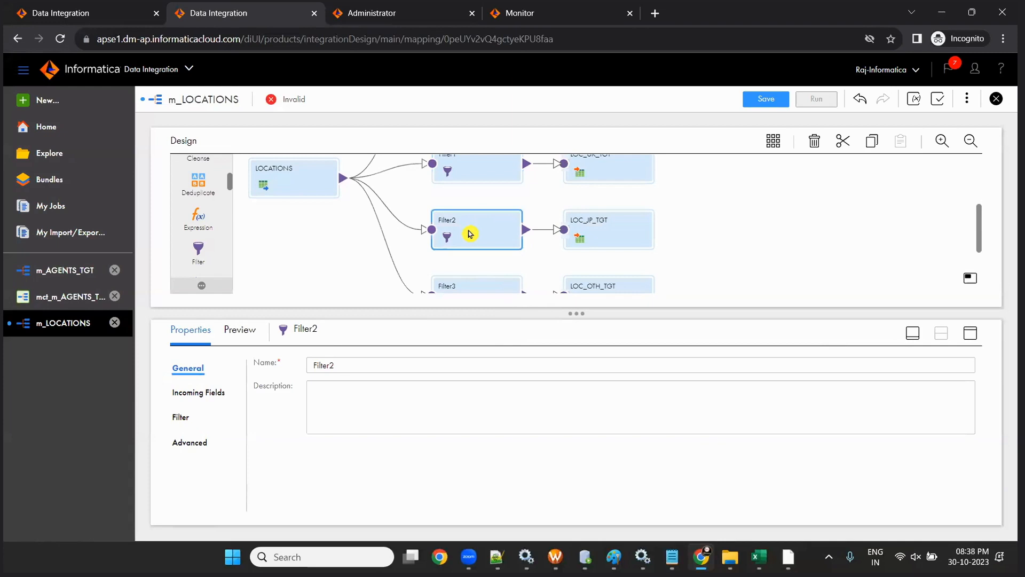
{"action": "left_click", "coordinate": [178, 416]}
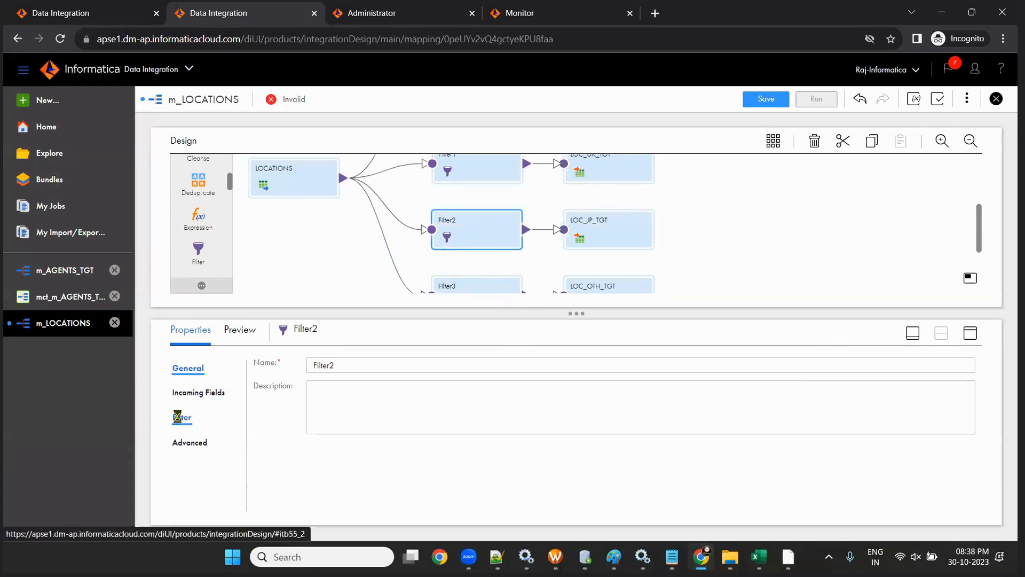
{"action": "left_click", "coordinate": [384, 366]}
{"action": "left_click", "coordinate": [384, 393]}
{"action": "left_click", "coordinate": [667, 370]}
{"action": "type", "text": "COUNTRY_ID='US'"}
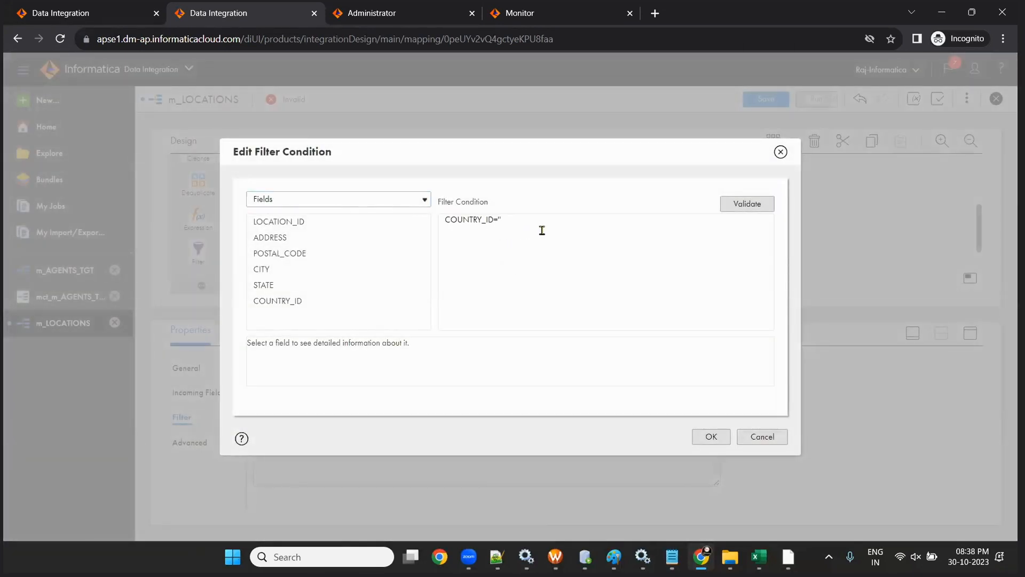
{"action": "left_click", "coordinate": [711, 436]}
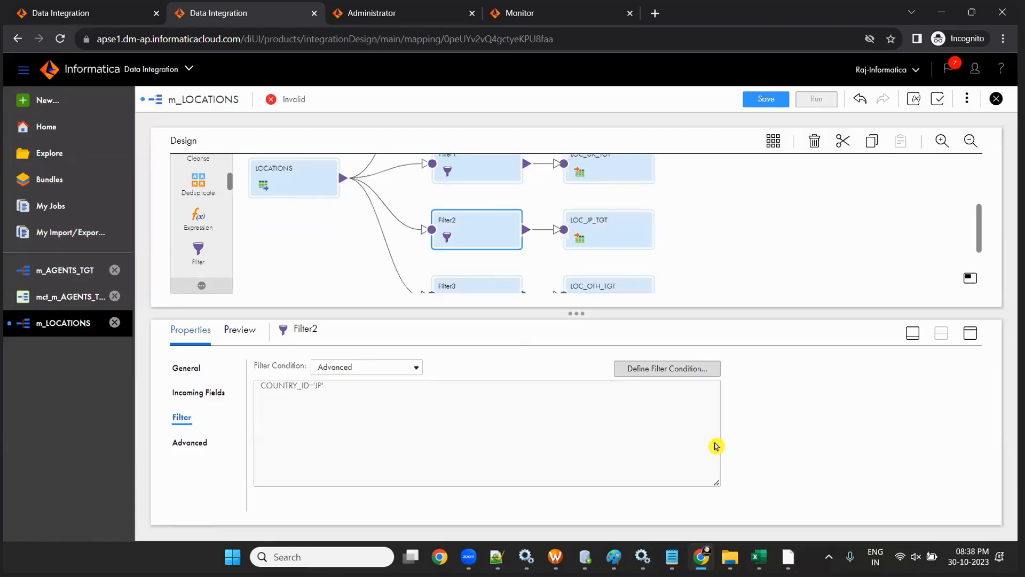
{"action": "scroll", "coordinate": [433, 202], "scroll_direction": "down", "scroll_amount": 2}
{"action": "left_click", "coordinate": [465, 232]}
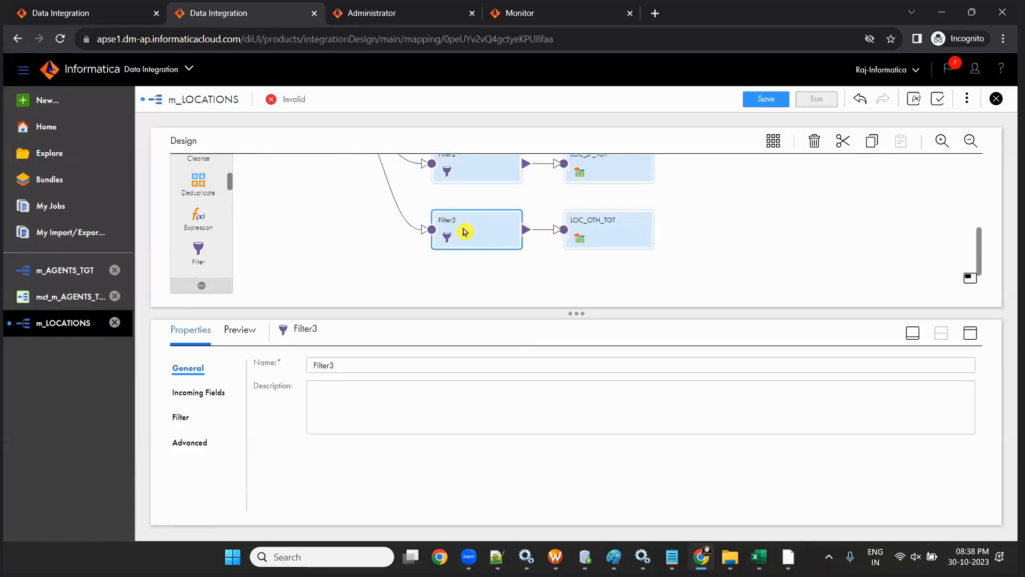
- Enter and validate Filter3's advanced condition NOT IN(COUNTRY_ID,'US','UK','JP')
{"action": "left_click", "coordinate": [180, 416]}
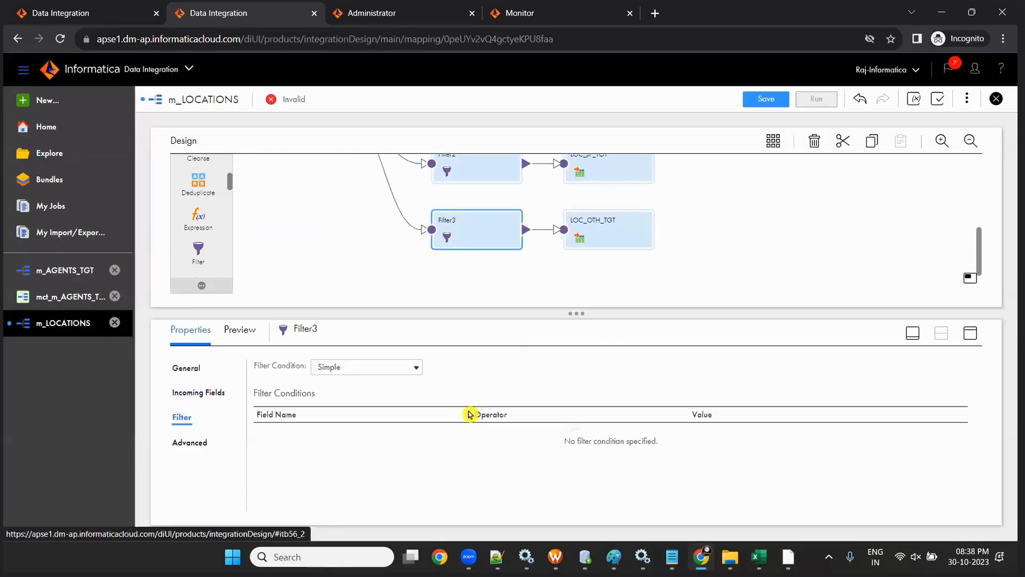
{"action": "left_click", "coordinate": [400, 368]}
{"action": "left_click", "coordinate": [401, 393]}
{"action": "left_click", "coordinate": [693, 369]}
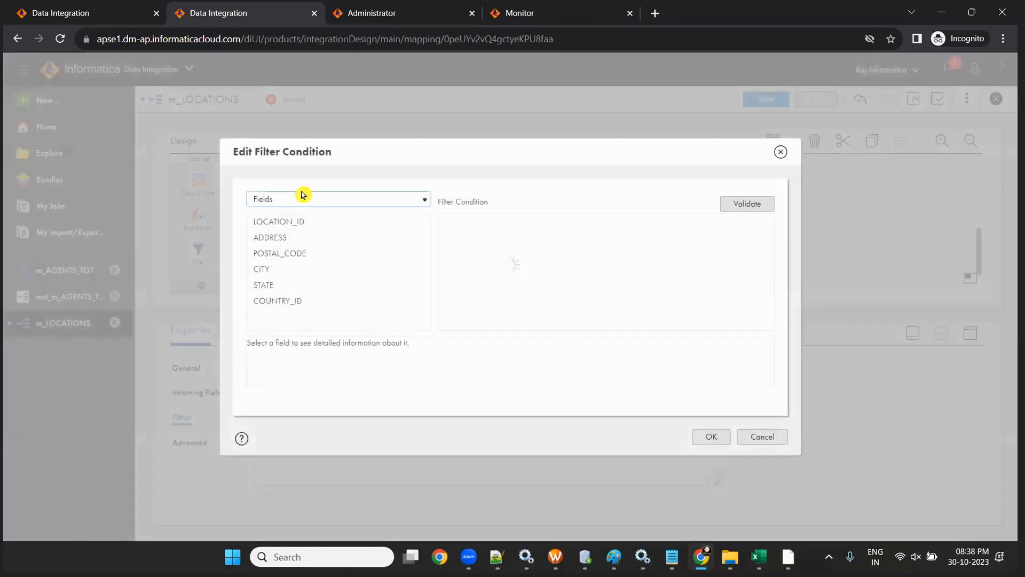
{"action": "left_click", "coordinate": [588, 273]}
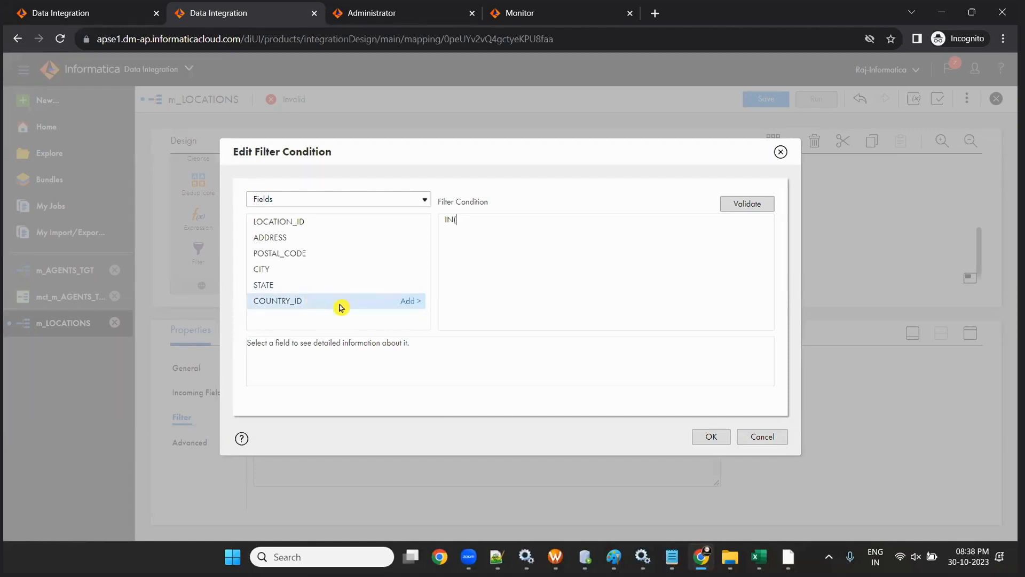
{"action": "left_click", "coordinate": [414, 301]}
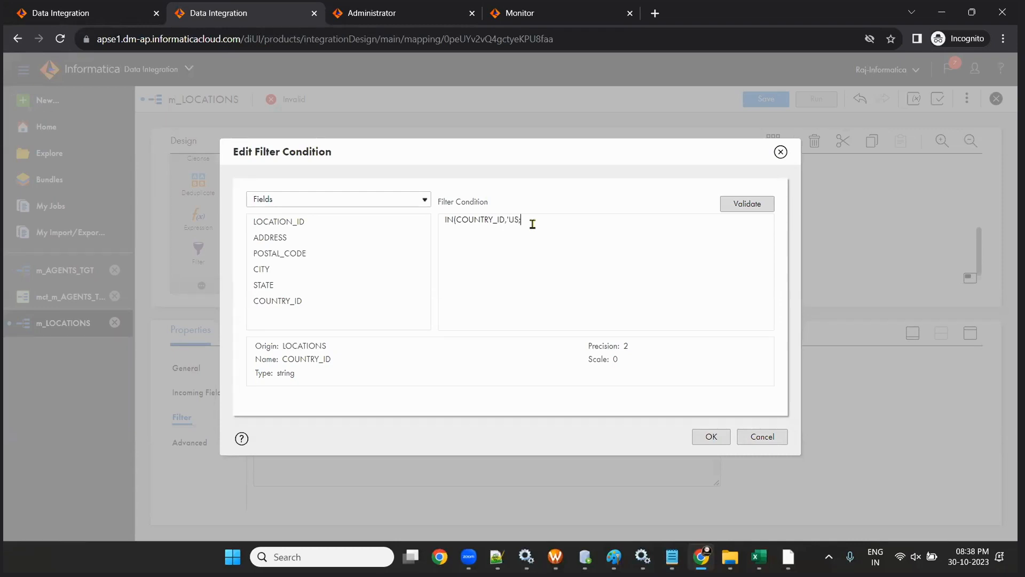
{"action": "type", "text": ",'US' , 'UK' , 'JP'"}
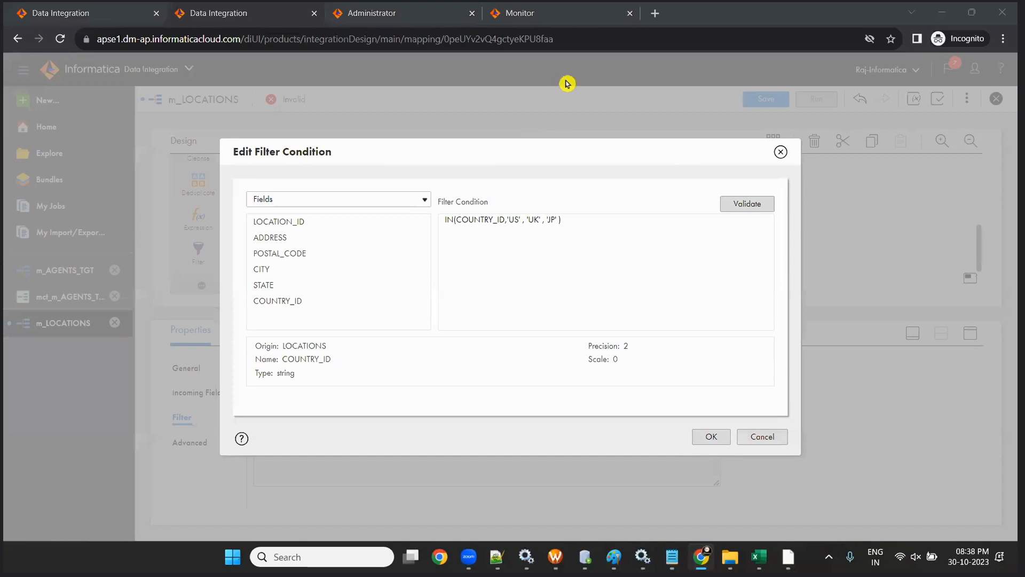
{"action": "left_click", "coordinate": [742, 206]}
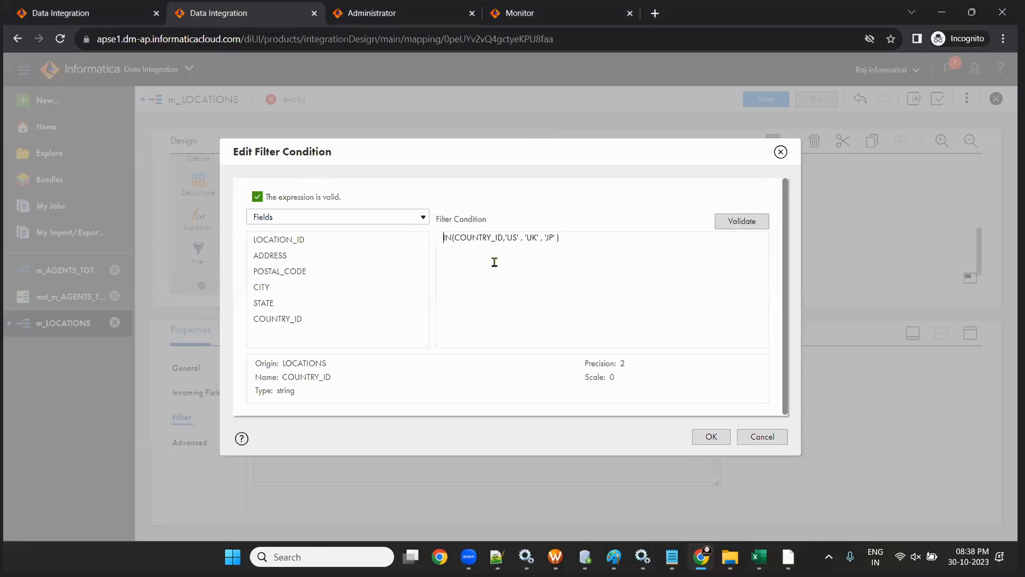
{"action": "type", "text": "NOT"}
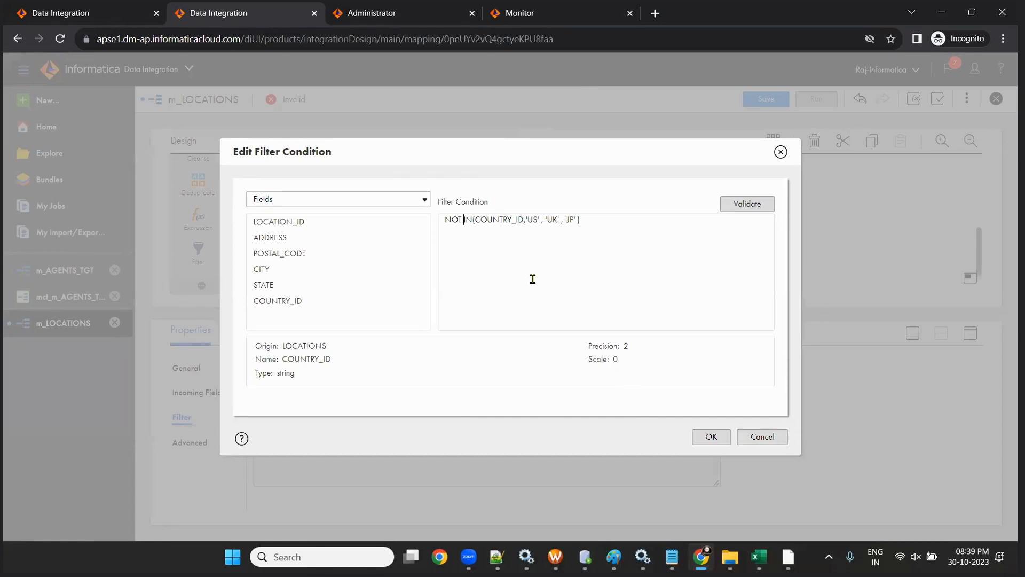
{"action": "left_click", "coordinate": [646, 238]}
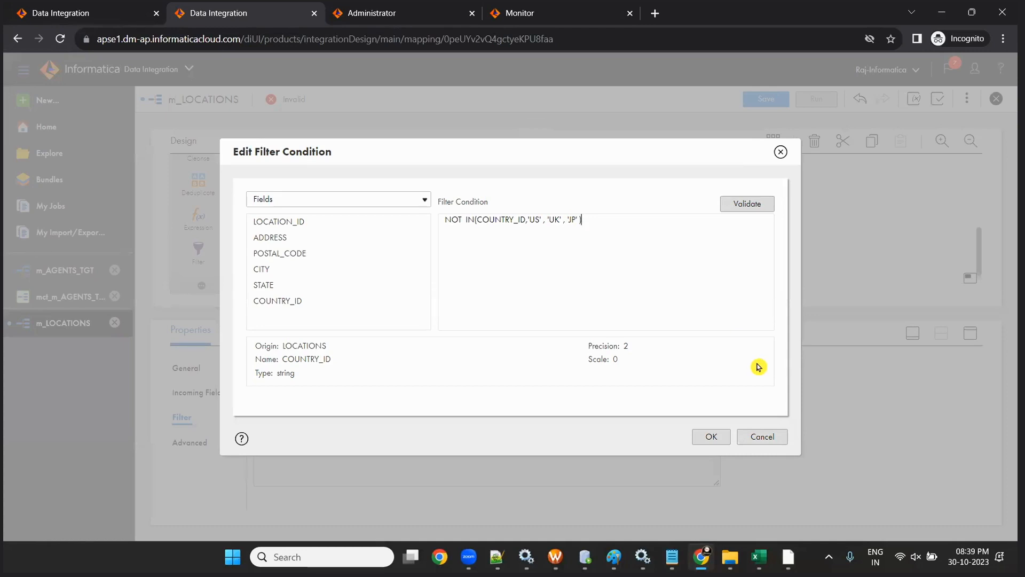
{"action": "left_click", "coordinate": [713, 436]}
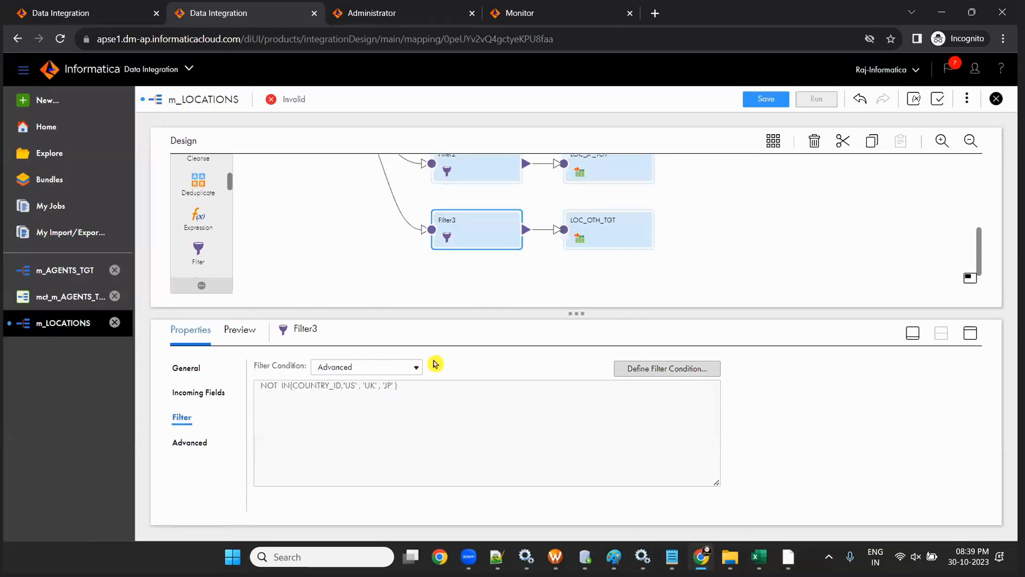
- Check the saved condition text and save the mapping
{"action": "left_click_drag", "start_coordinate": [418, 392], "coordinate": [246, 381]}
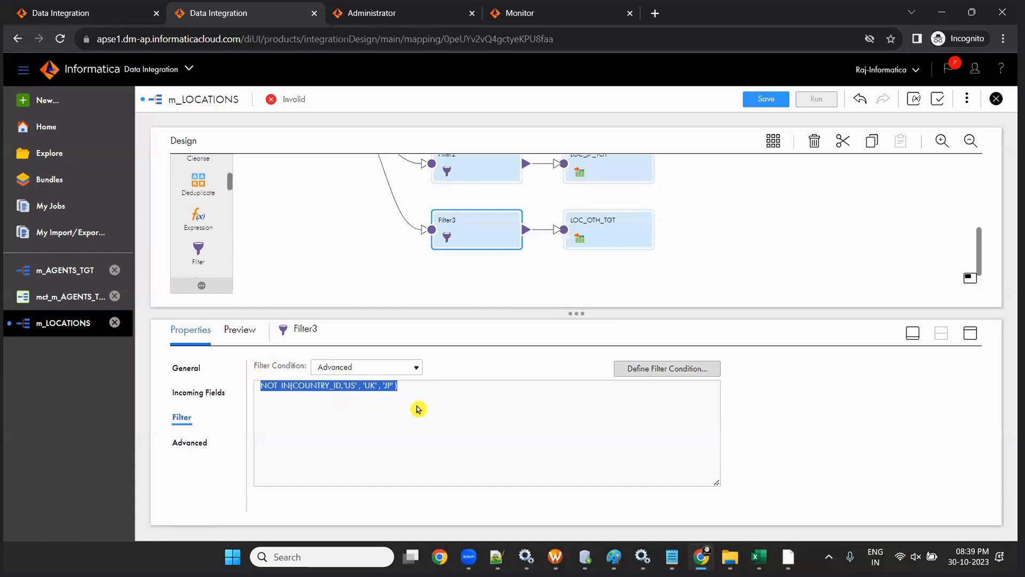
{"action": "left_click", "coordinate": [418, 409]}
{"action": "left_click_drag", "start_coordinate": [425, 393], "coordinate": [251, 376]}
{"action": "left_click", "coordinate": [427, 420]}
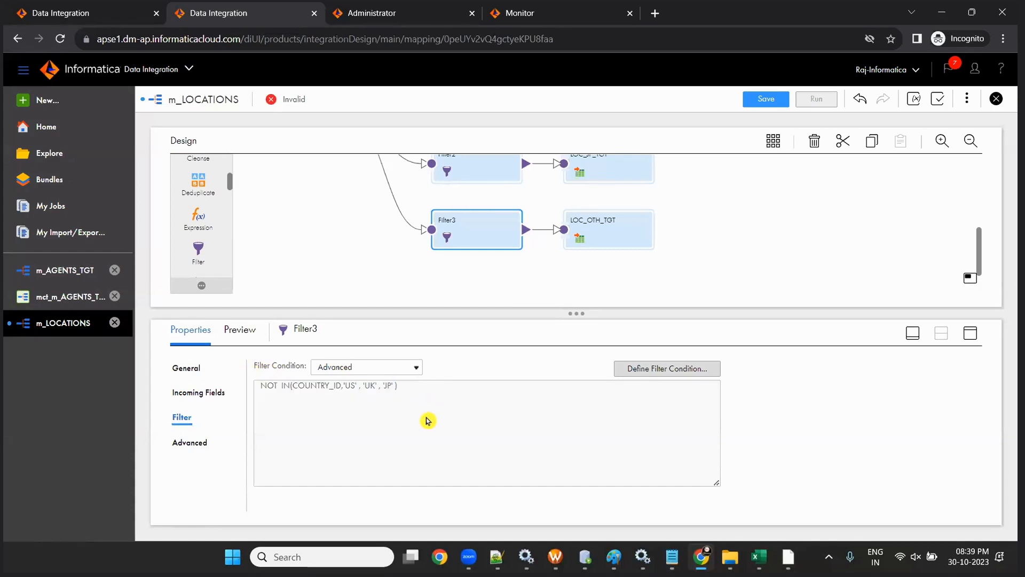
{"action": "left_click", "coordinate": [752, 99]}
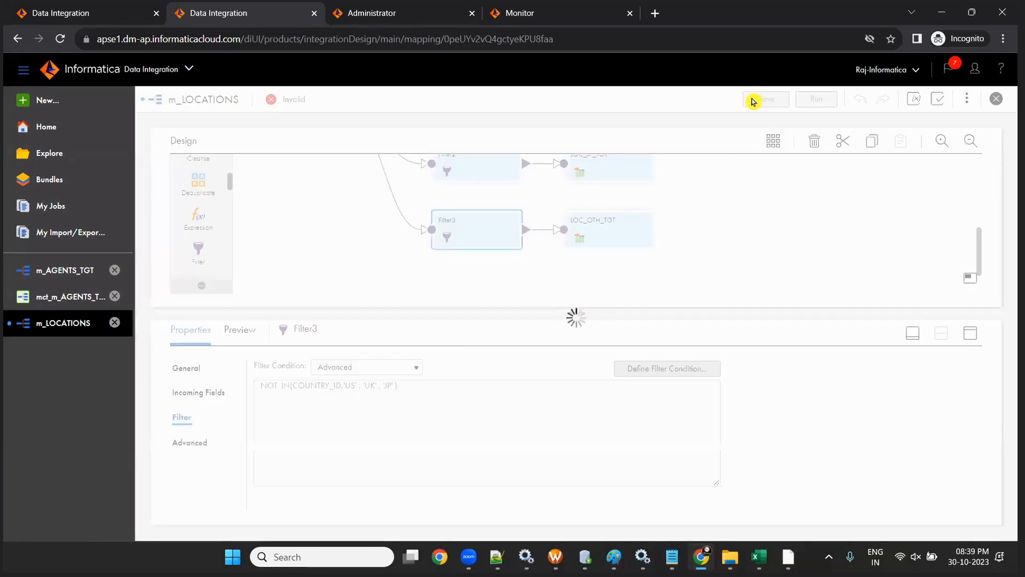
- Enlarge the canvas, inspect Filter, Filter1 and Filter2, then show the mapping's own properties
{"action": "left_click_drag", "start_coordinate": [583, 380], "coordinate": [614, 430]}
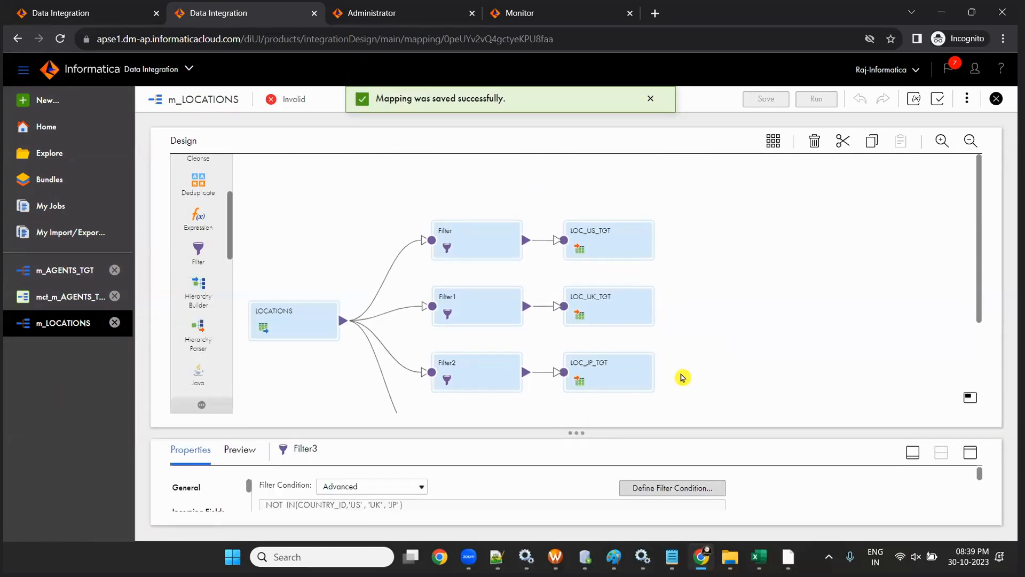
{"action": "scroll", "coordinate": [682, 378], "scroll_direction": "down", "scroll_amount": 1}
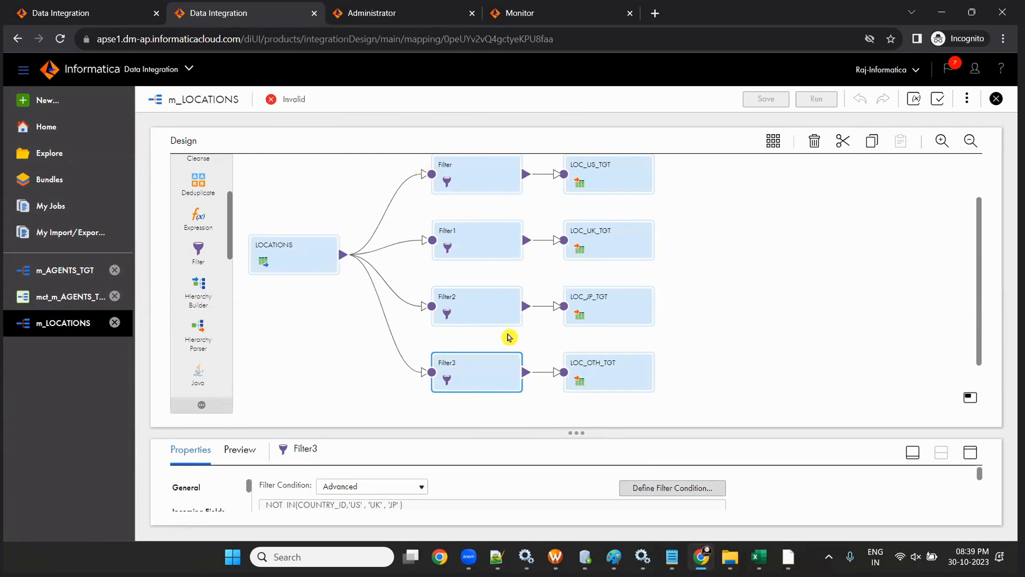
{"action": "left_click", "coordinate": [469, 184]}
{"action": "left_click", "coordinate": [489, 246]}
{"action": "left_click", "coordinate": [507, 306]}
{"action": "left_click", "coordinate": [532, 388]}
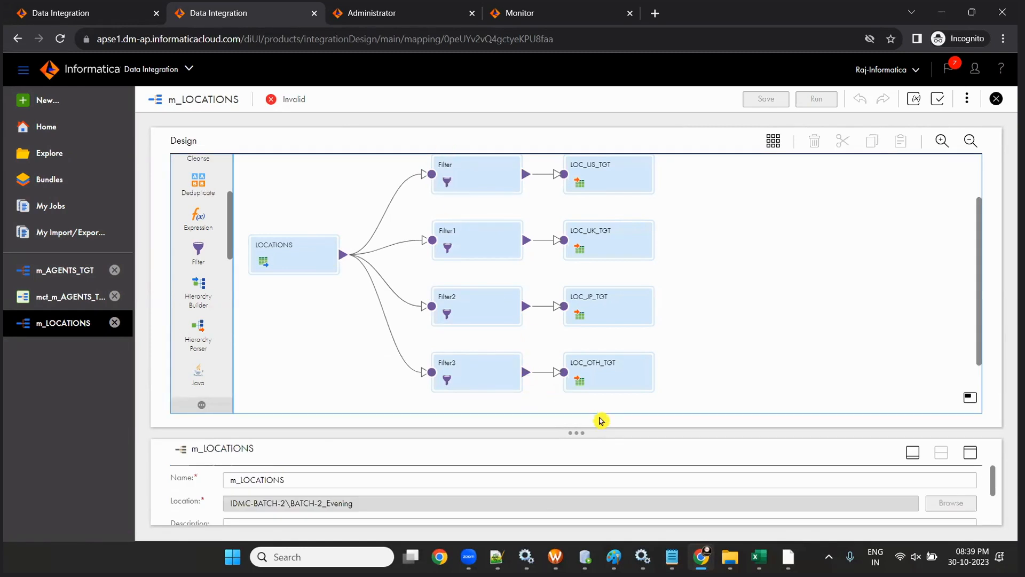
{"action": "left_click_drag", "start_coordinate": [592, 420], "coordinate": [506, 261]}
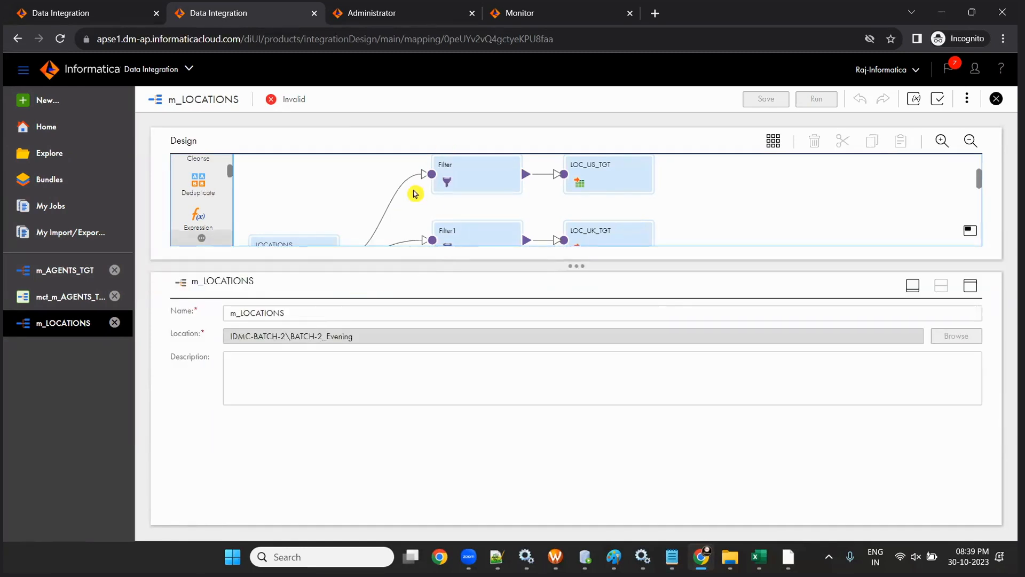
- Rename Filter to fil_US and Filter1 to fil_UK
{"action": "left_click", "coordinate": [448, 180]}
{"action": "left_click_drag", "start_coordinate": [576, 266], "coordinate": [603, 380]}
{"action": "left_click_drag", "start_coordinate": [344, 415], "coordinate": [308, 413]}
{"action": "type", "text": "Fi"}
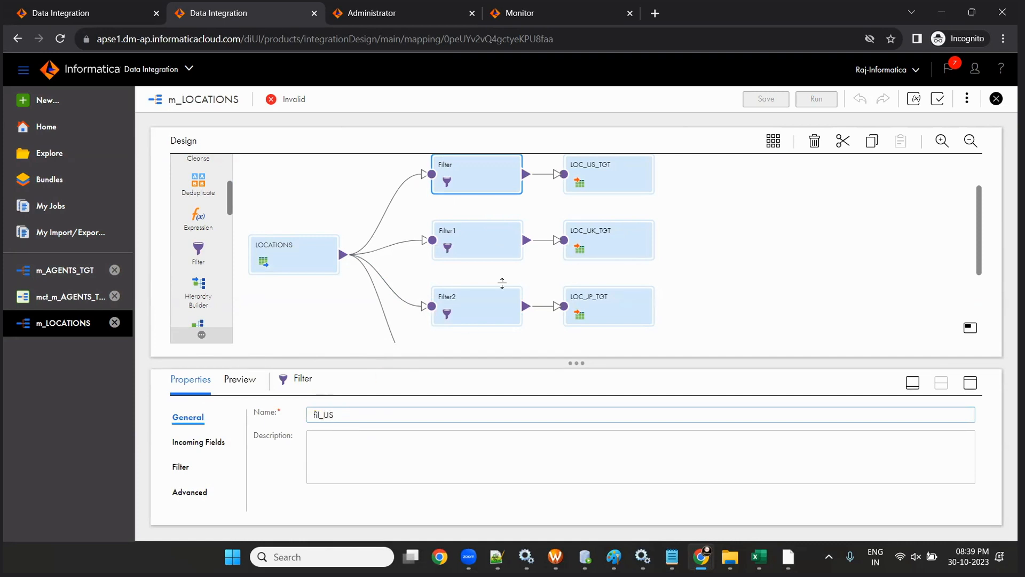
{"action": "left_click", "coordinate": [460, 237]}
{"action": "left_click", "coordinate": [449, 434]}
{"action": "left_click", "coordinate": [459, 250]}
{"action": "left_click_drag", "start_coordinate": [384, 417], "coordinate": [271, 407]}
{"action": "type", "text": "FIL"}
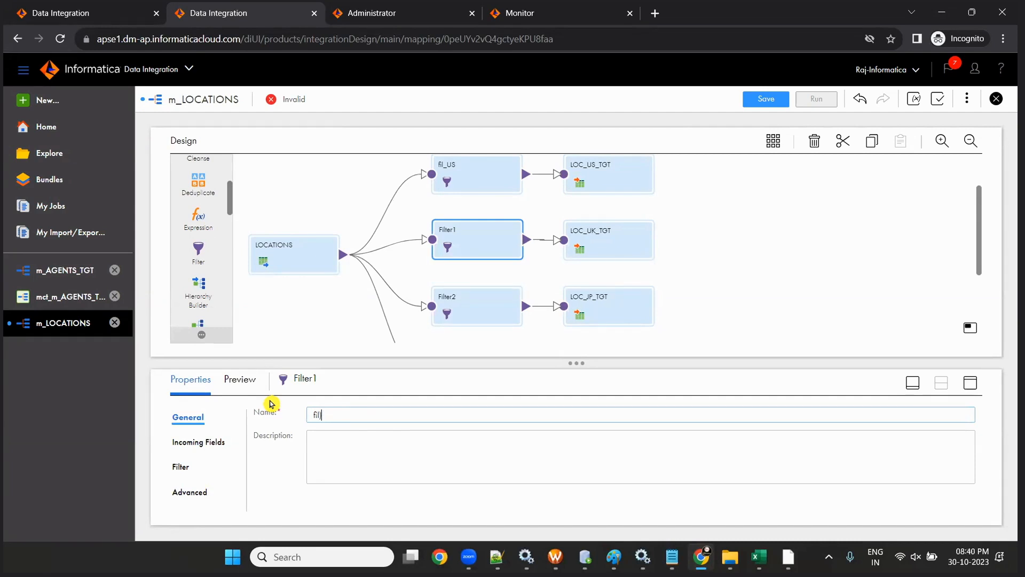
{"action": "type", "text": "_UK"}
{"action": "left_click", "coordinate": [452, 319]}
- Rename Filter2 to fil_JP and Filter3 to fil_OTHERS, then save the mapping
{"action": "left_click", "coordinate": [372, 421]}
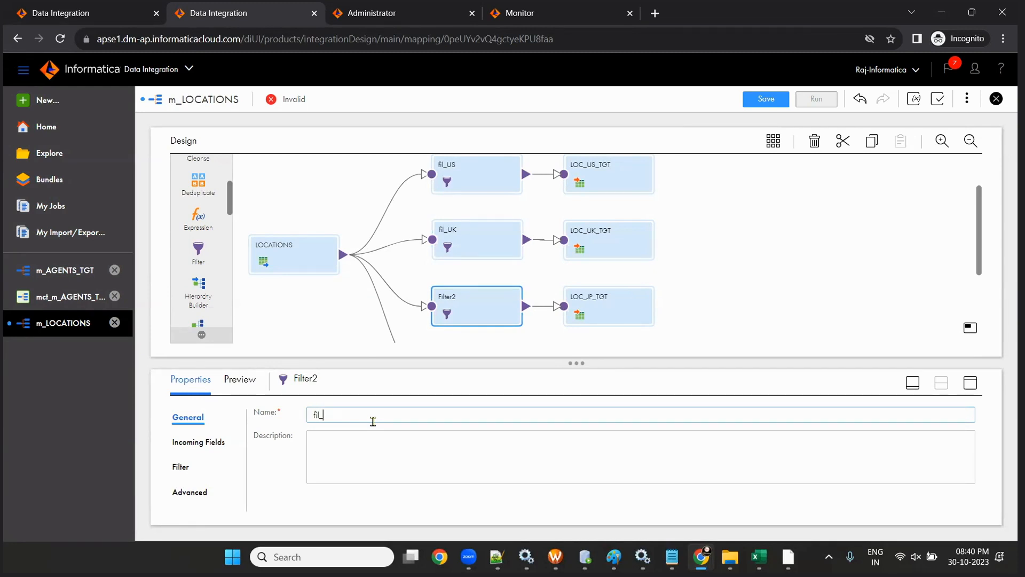
{"action": "type", "text": "fil_UK"}
{"action": "scroll", "coordinate": [517, 274], "scroll_direction": "down", "scroll_amount": 3}
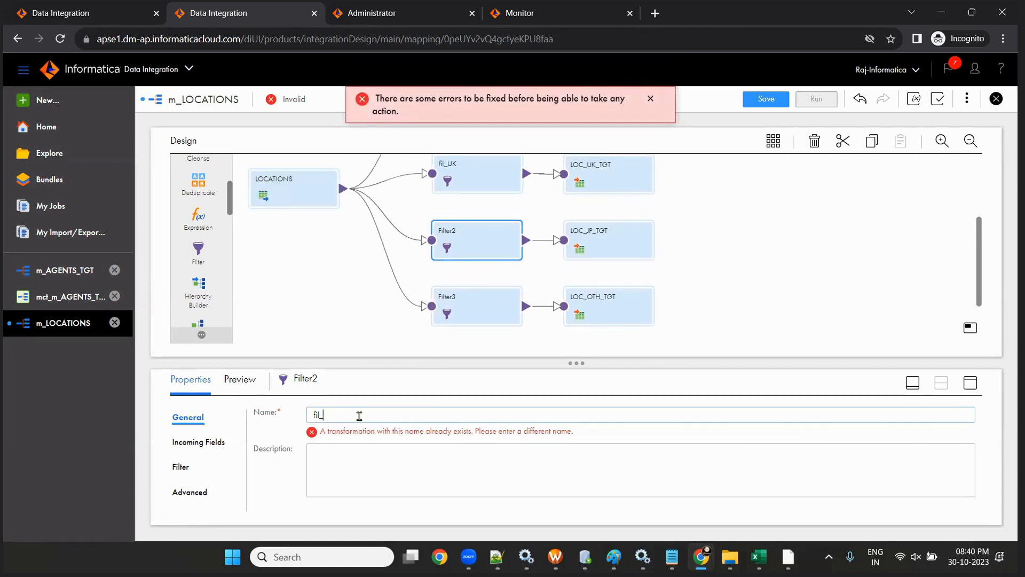
{"action": "left_click", "coordinate": [454, 302]}
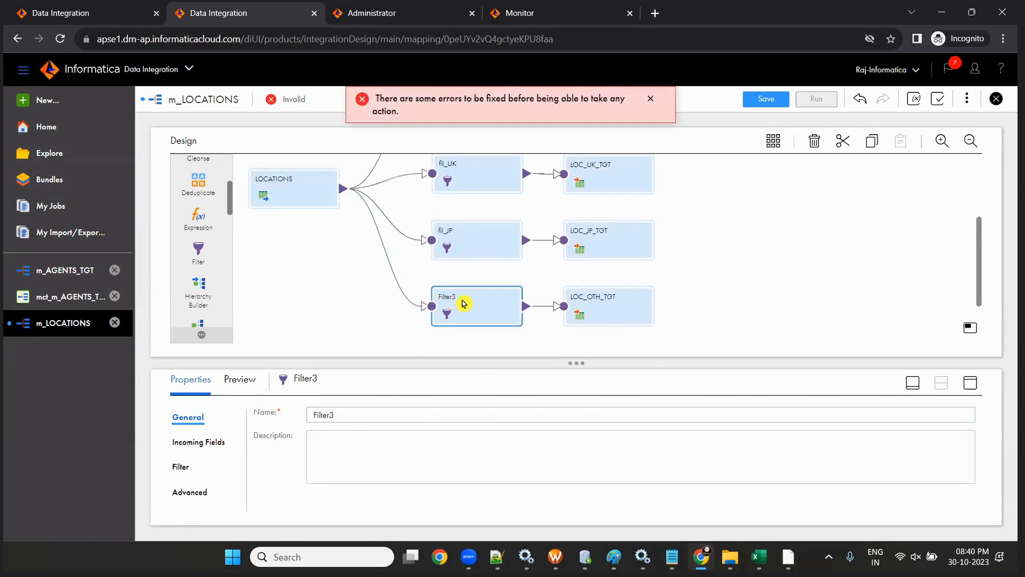
{"action": "left_click", "coordinate": [357, 414]}
{"action": "key", "text": "BackSpace"}
{"action": "key", "text": "BackSpace"}
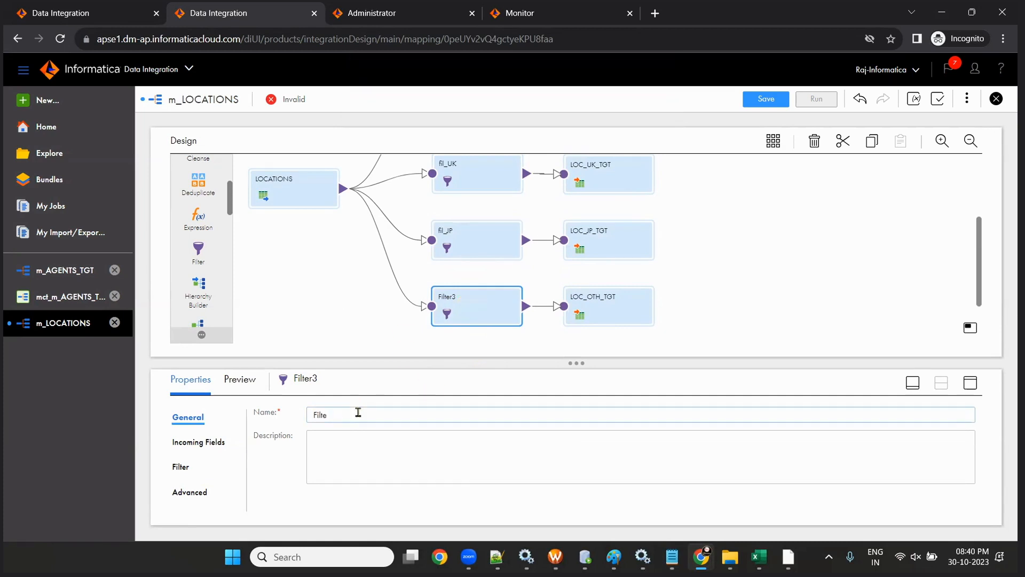
{"action": "type", "text": "fil_OTHERS"}
{"action": "key", "text": "Tab"}
{"action": "left_click", "coordinate": [752, 97]}
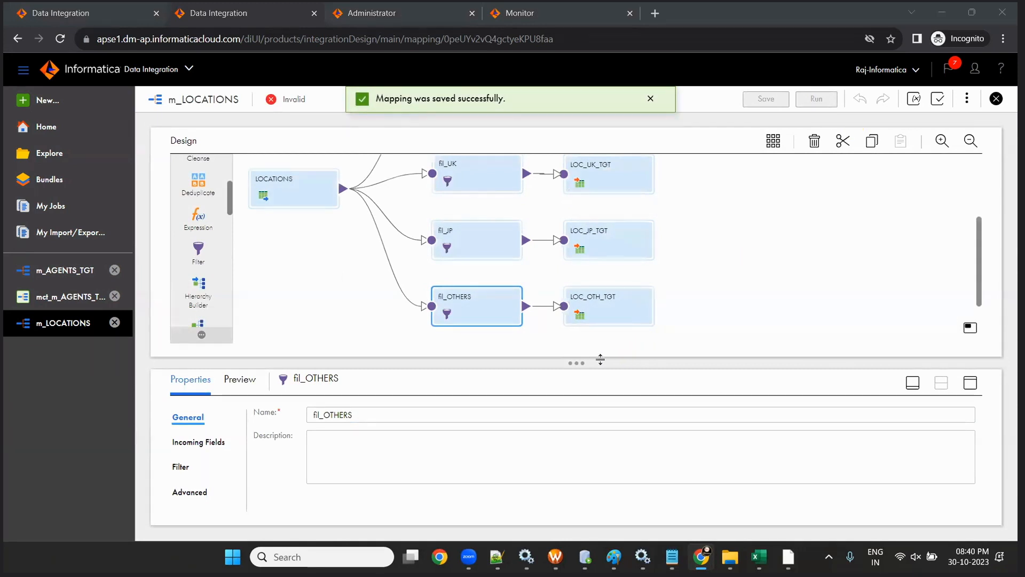
- Smart Map all six fields of LOC_US_TGT and LOC_UK_TGT
{"action": "left_click_drag", "start_coordinate": [554, 362], "coordinate": [553, 435]}
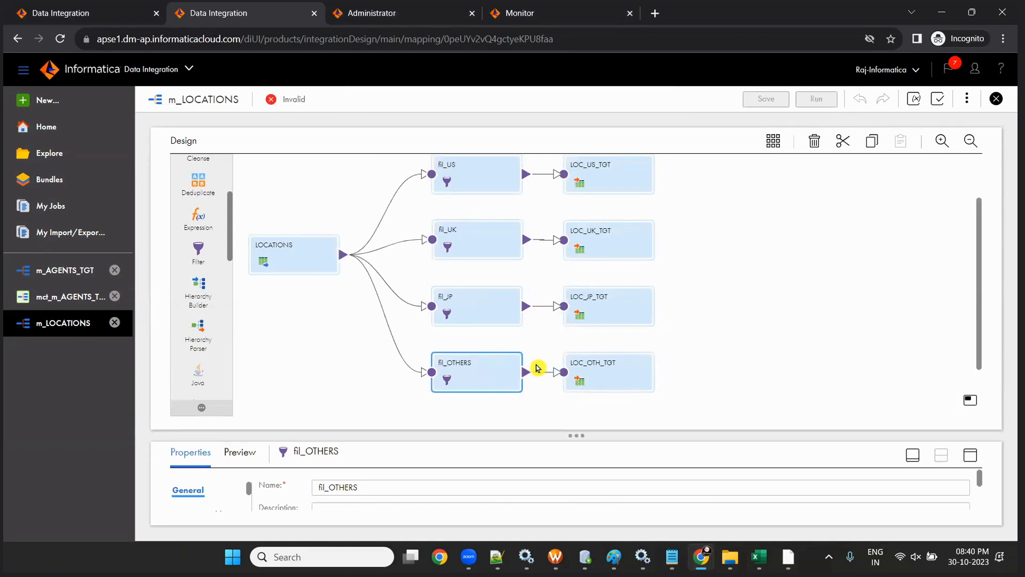
{"action": "left_click_drag", "start_coordinate": [576, 435], "coordinate": [580, 327]}
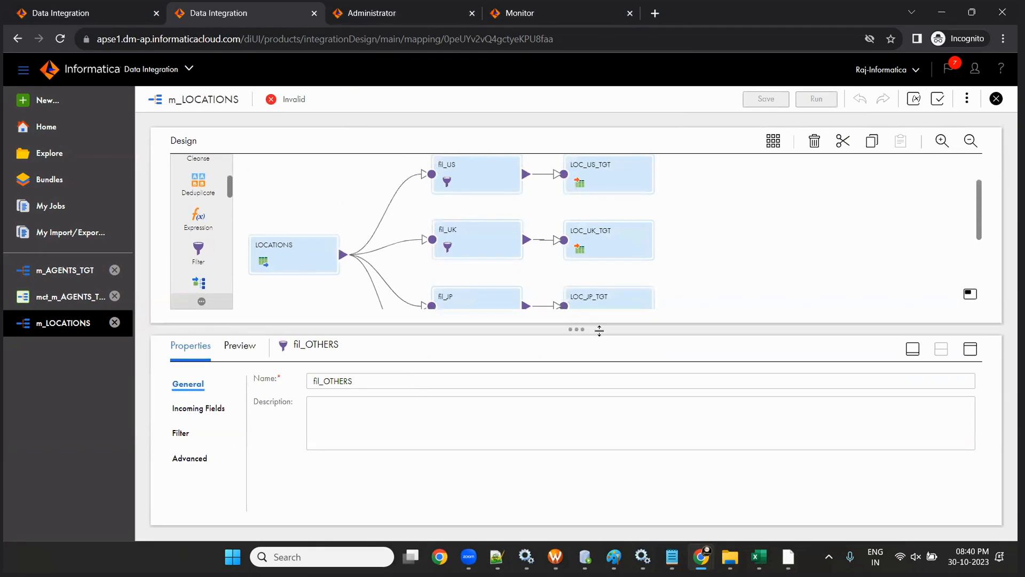
{"action": "left_click", "coordinate": [596, 176]}
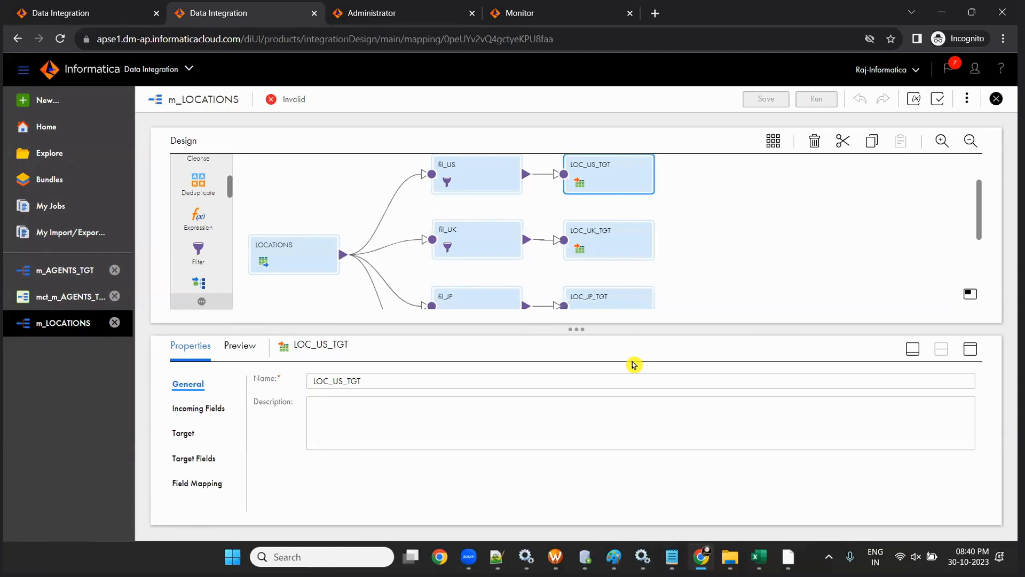
{"action": "left_click_drag", "start_coordinate": [614, 185], "coordinate": [613, 185]}
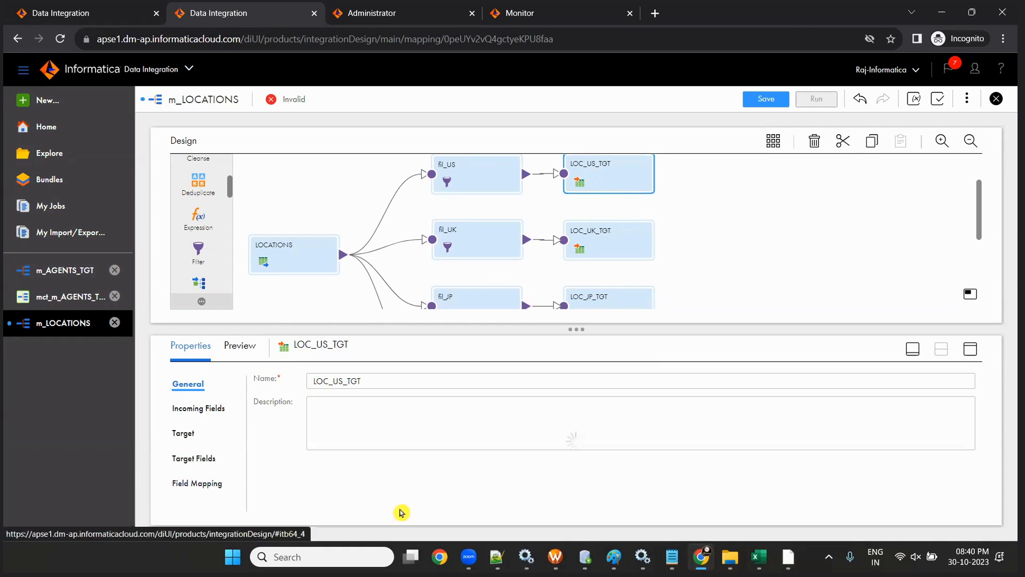
{"action": "left_click", "coordinate": [907, 418]}
{"action": "left_click", "coordinate": [876, 460]}
{"action": "left_click", "coordinate": [596, 235]}
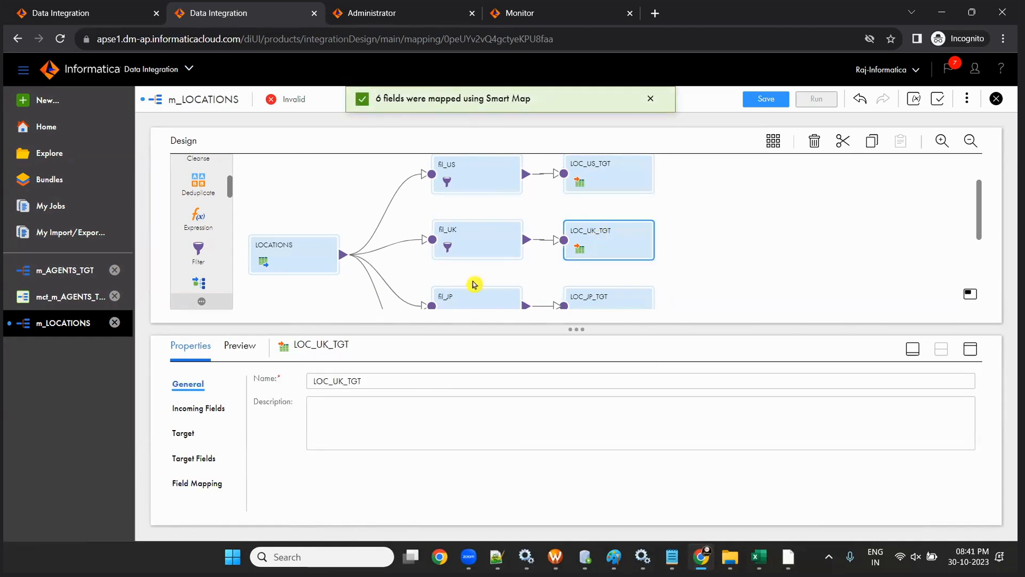
{"action": "left_click", "coordinate": [196, 478]}
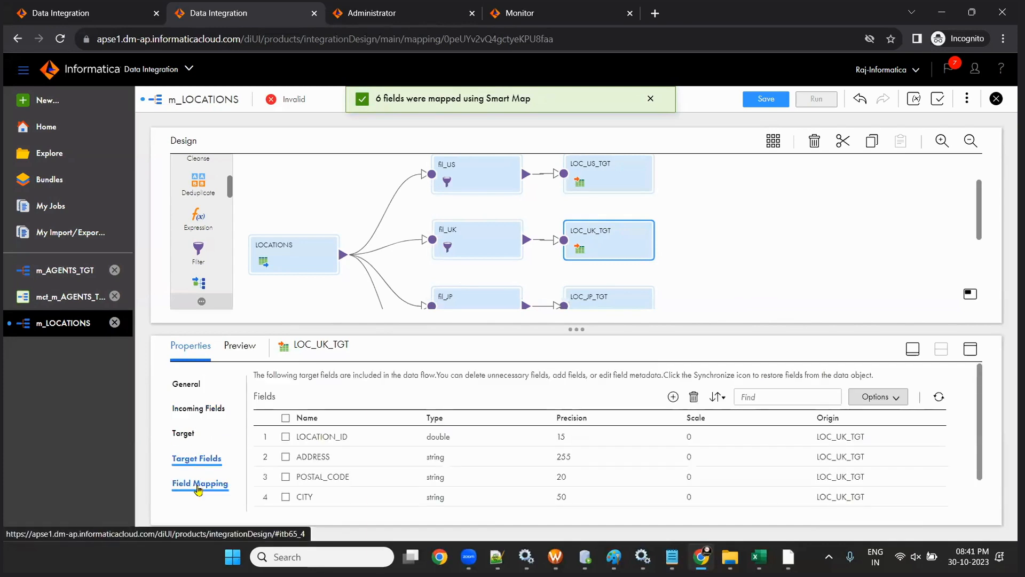
{"action": "left_click", "coordinate": [913, 418]}
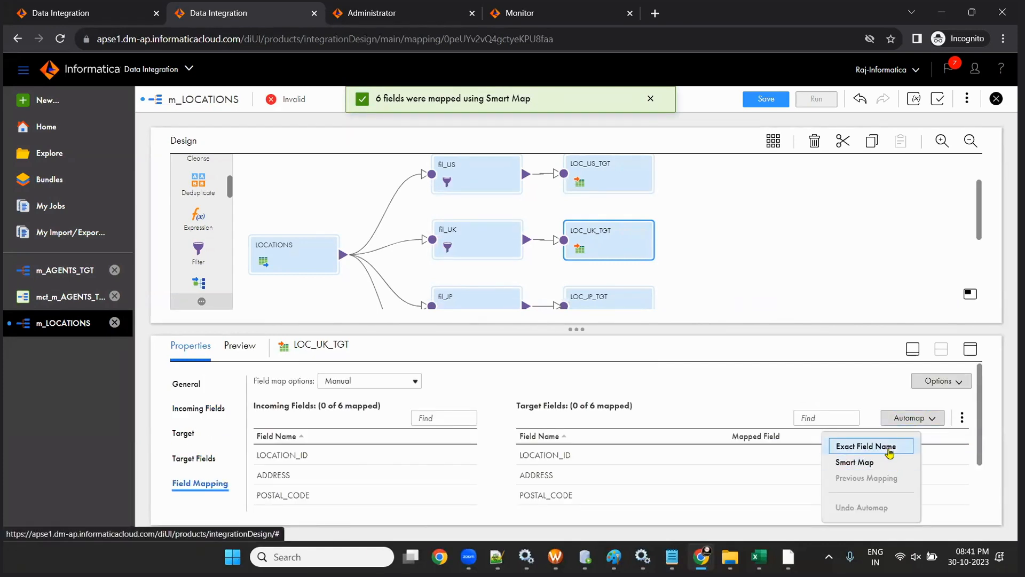
{"action": "left_click", "coordinate": [900, 462]}
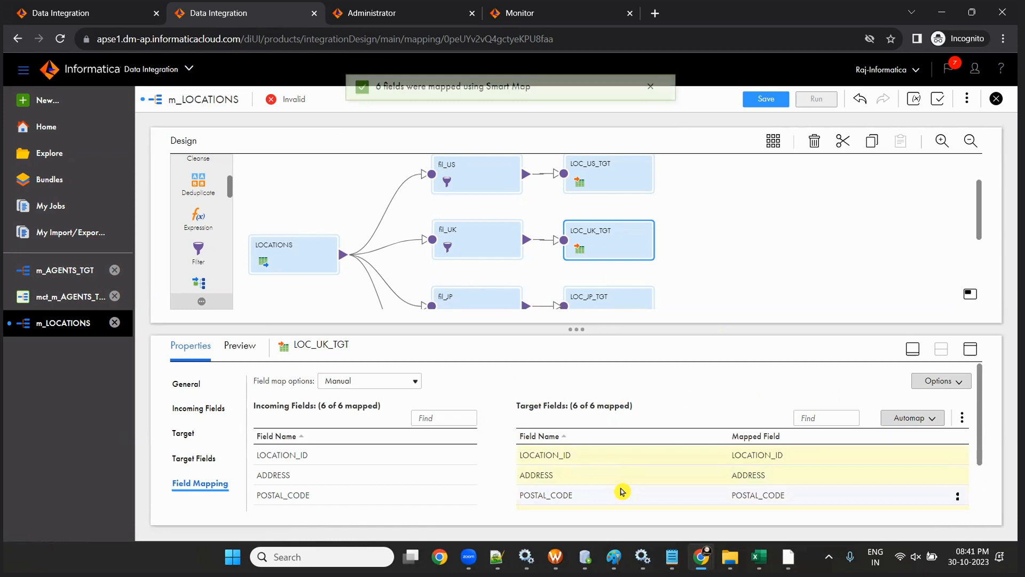
- Smart Map LOC_JP_TGT and LOC_OTH_TGT fields and save m_LOCATIONS as Valid
{"action": "scroll", "coordinate": [609, 244], "scroll_direction": "down", "scroll_amount": 1}
{"action": "left_click", "coordinate": [608, 245]}
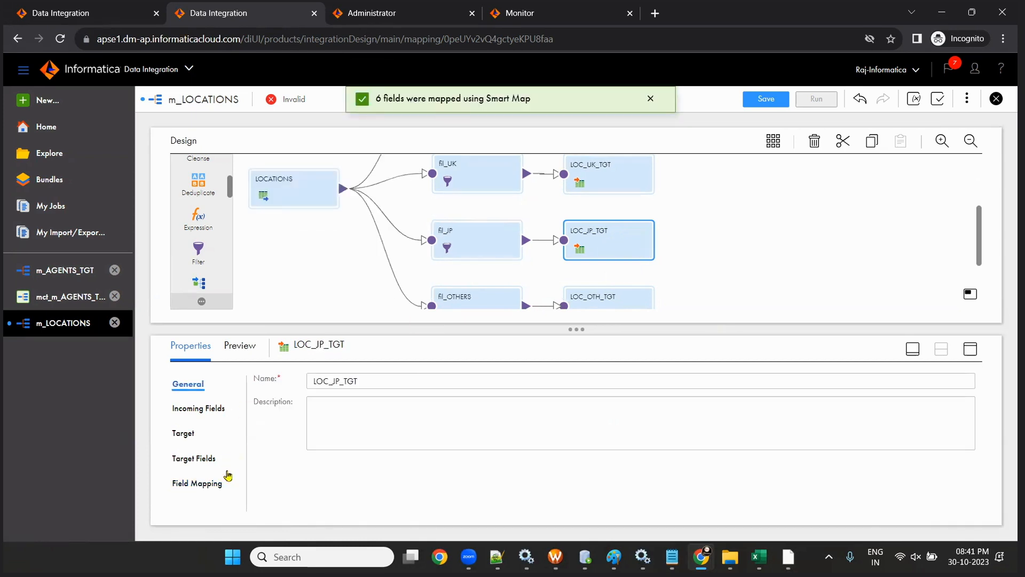
{"action": "left_click", "coordinate": [216, 484]}
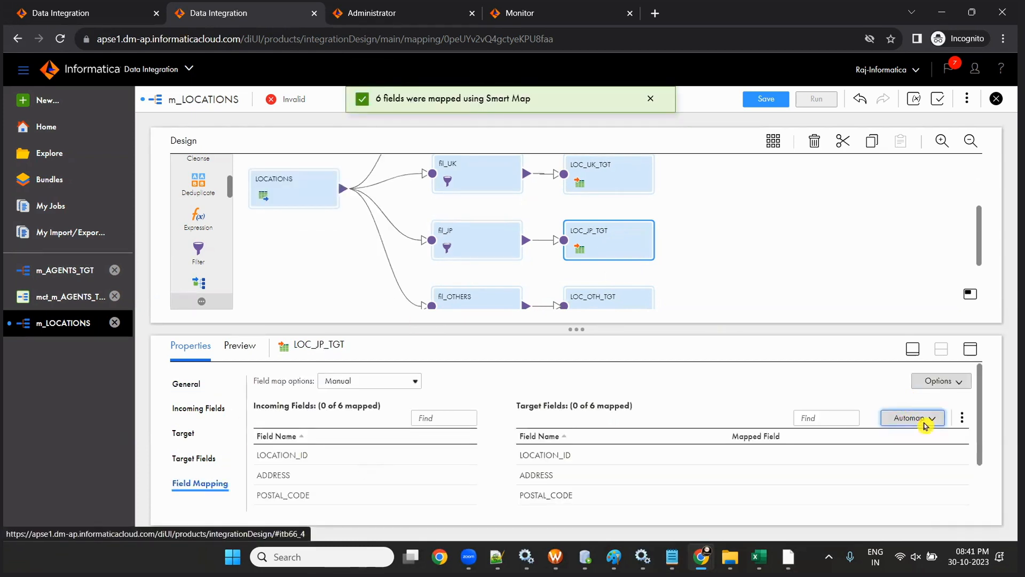
{"action": "left_click", "coordinate": [925, 426]}
{"action": "left_click", "coordinate": [900, 463]}
{"action": "scroll", "coordinate": [582, 209], "scroll_direction": "down", "scroll_amount": 2}
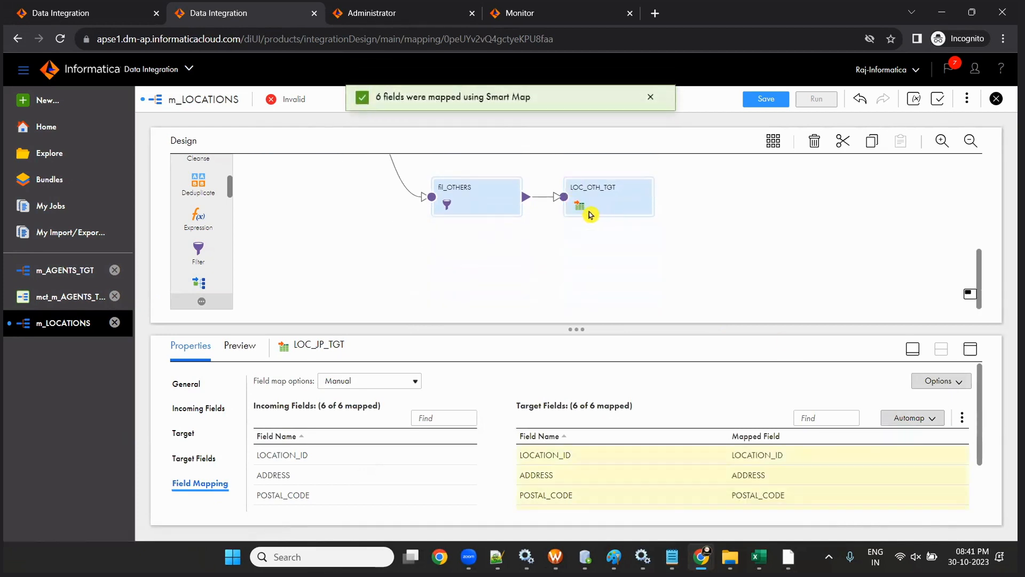
{"action": "left_click", "coordinate": [601, 206]}
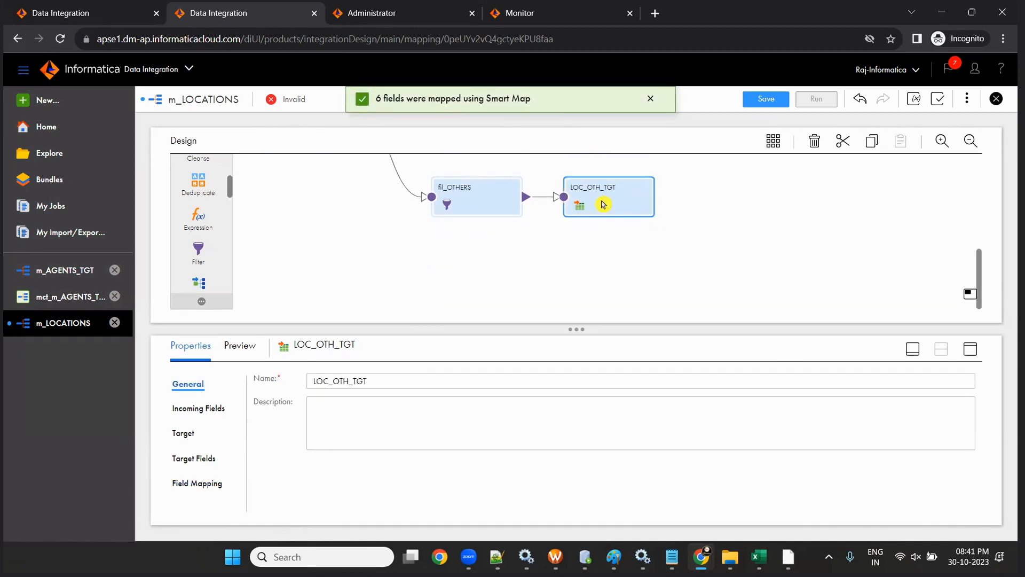
{"action": "left_click", "coordinate": [201, 483]}
{"action": "left_click", "coordinate": [889, 416]}
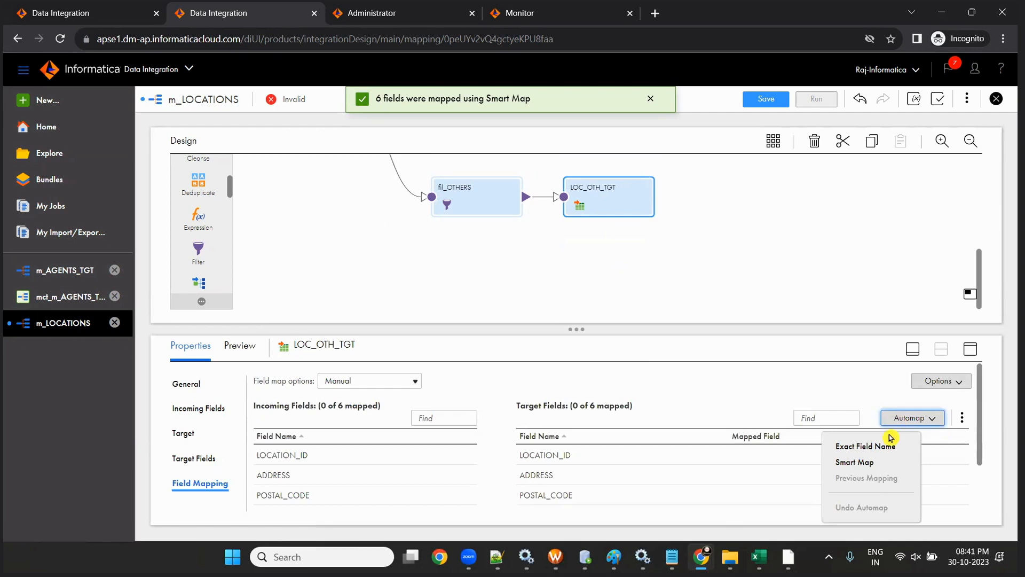
{"action": "left_click", "coordinate": [881, 420]}
{"action": "left_click", "coordinate": [768, 100]}
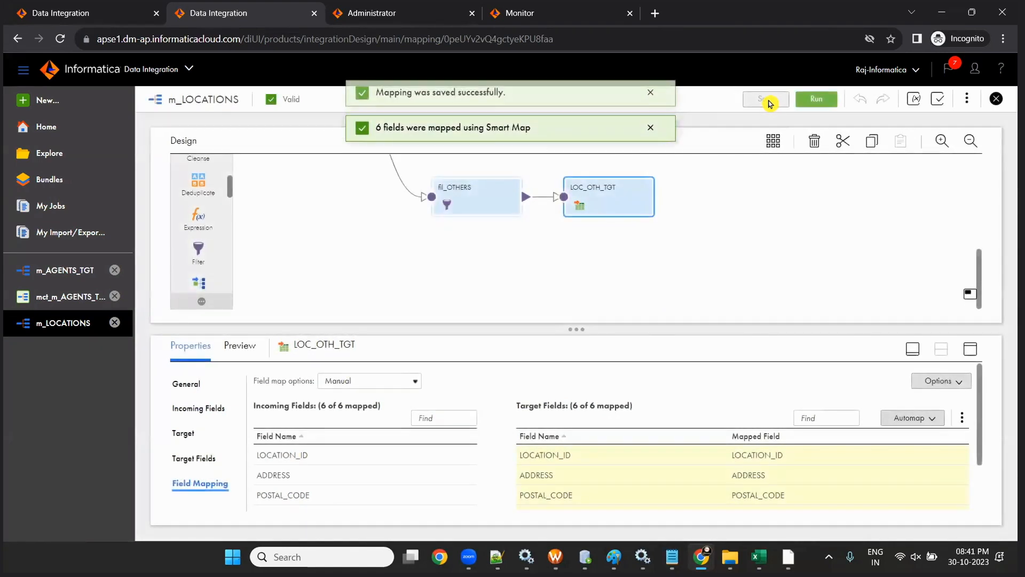
{"action": "left_click", "coordinate": [970, 349]}
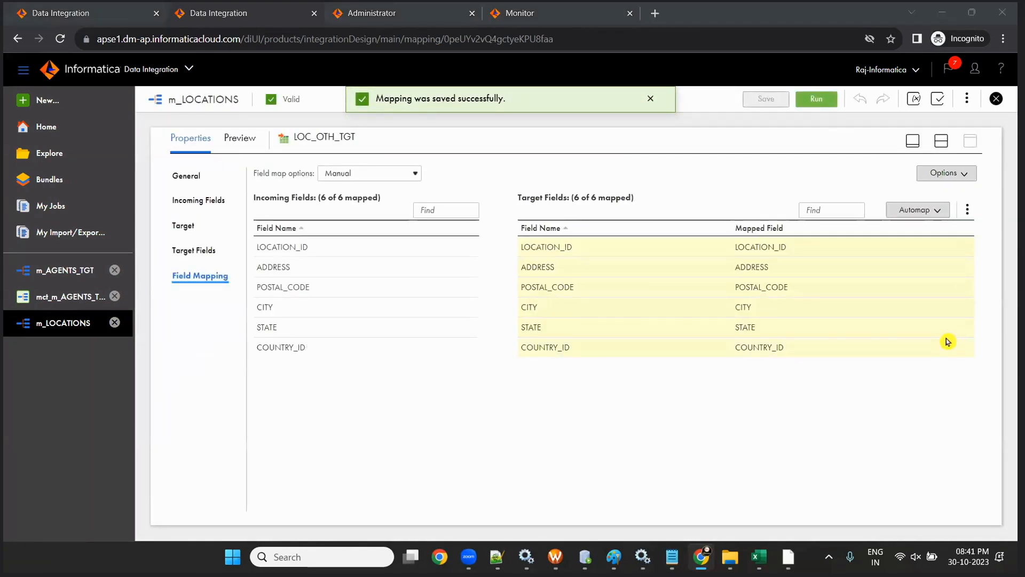
- Collapse properties, shift the four targets and filters right, and reposition LOCATIONS
{"action": "left_click", "coordinate": [913, 141]}
{"action": "scroll", "coordinate": [351, 333], "scroll_direction": "up", "scroll_amount": 2}
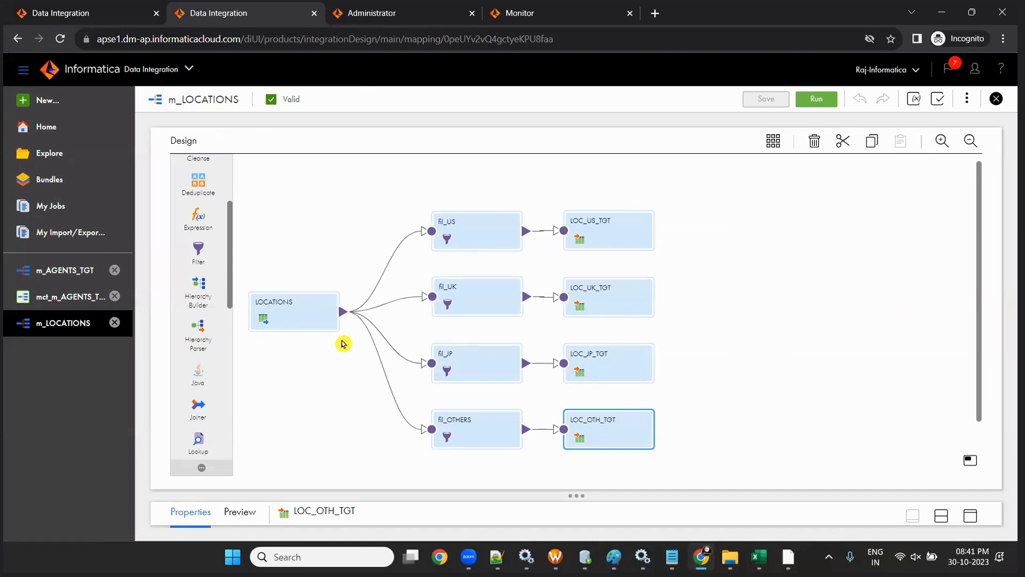
{"action": "left_click_drag", "start_coordinate": [252, 300], "coordinate": [260, 304]}
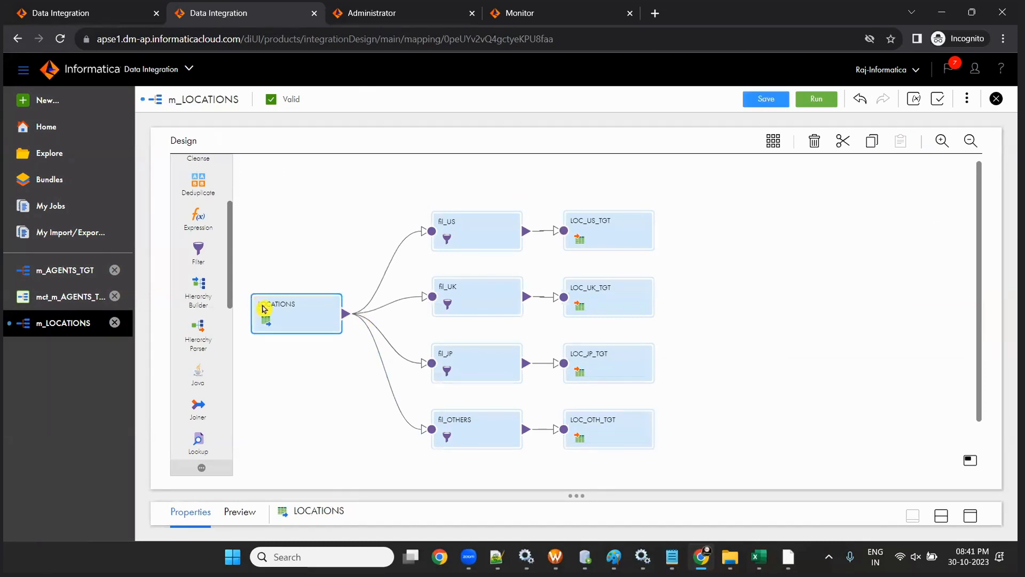
{"action": "left_click_drag", "start_coordinate": [565, 181], "coordinate": [684, 483]}
{"action": "left_click_drag", "start_coordinate": [596, 226], "coordinate": [714, 236]}
{"action": "left_click_drag", "start_coordinate": [396, 175], "coordinate": [526, 466]}
{"action": "left_click_drag", "start_coordinate": [484, 237], "coordinate": [546, 227]}
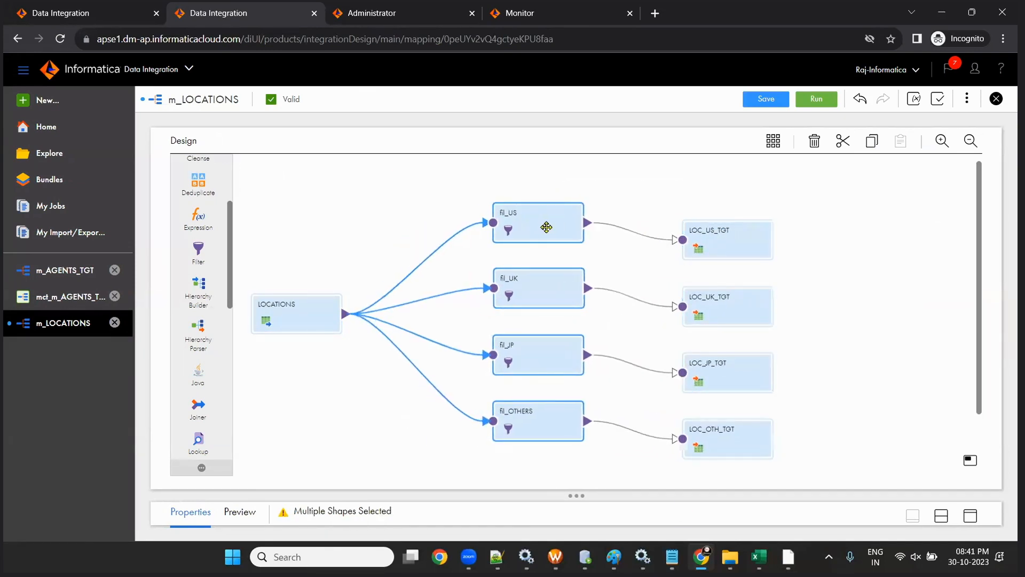
{"action": "left_click", "coordinate": [395, 373]}
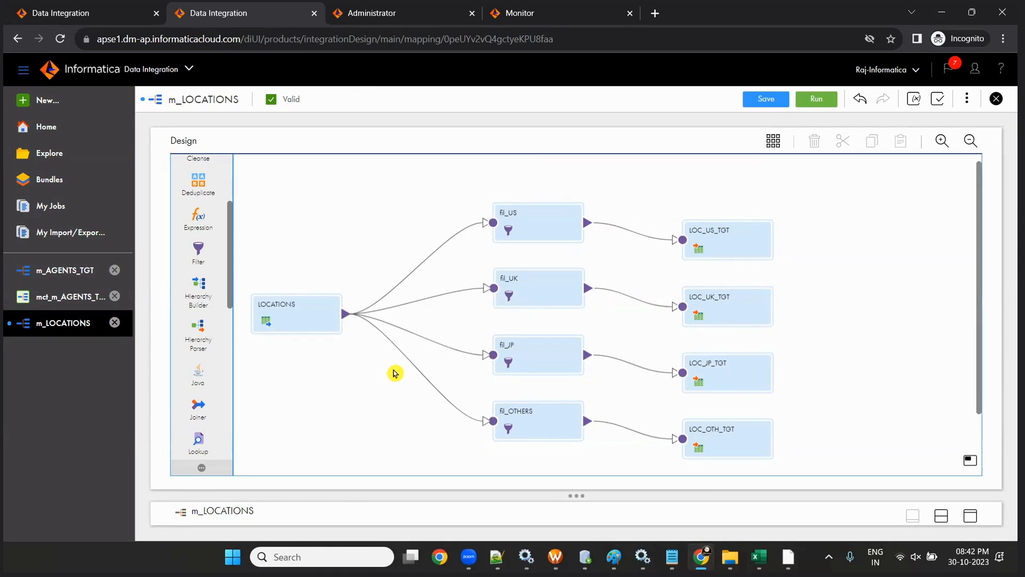
{"action": "left_click_drag", "start_coordinate": [309, 323], "coordinate": [305, 286]}
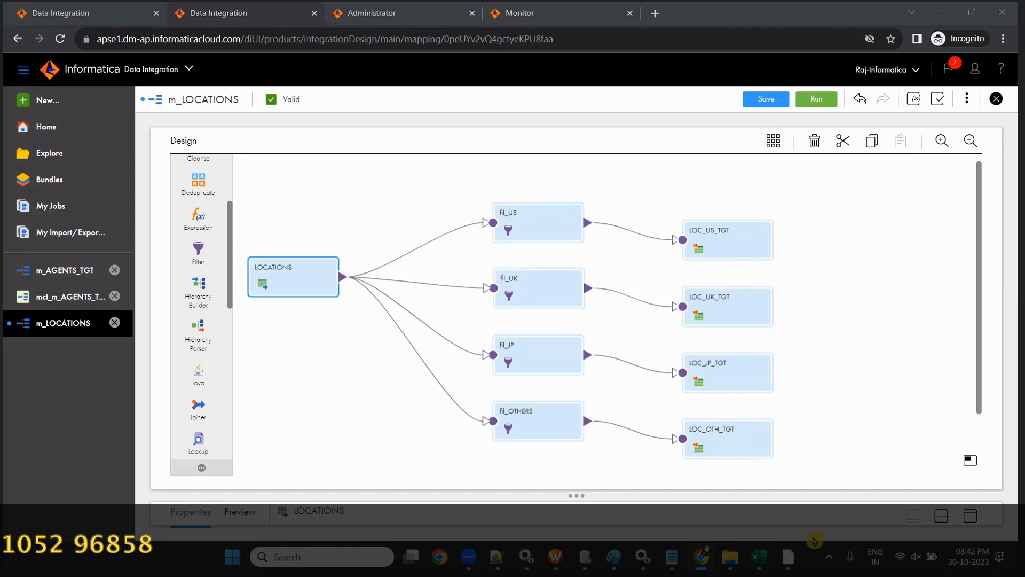
{"action": "key", "text": "alt+Tab"}
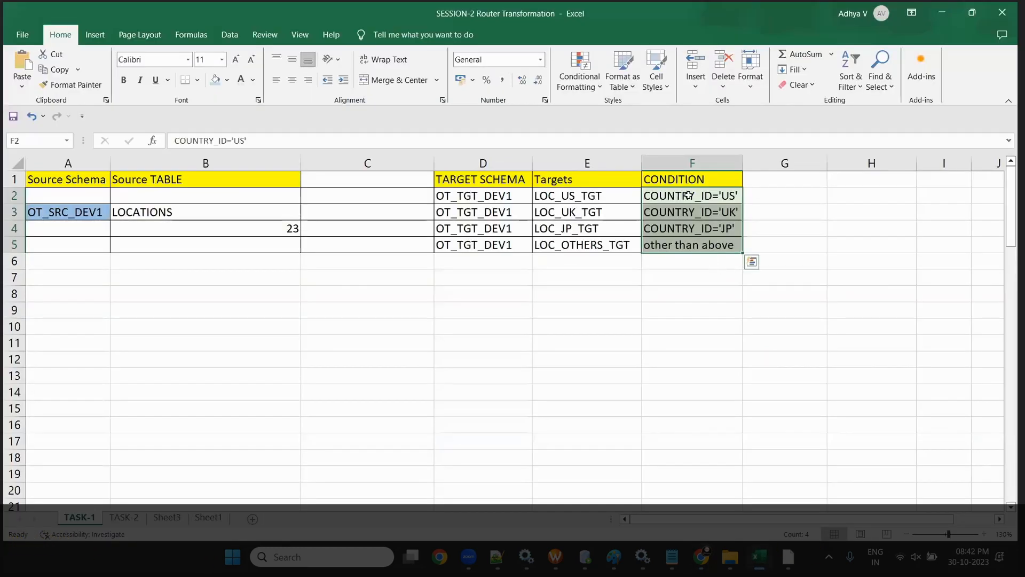
{"action": "left_click", "coordinate": [943, 12]}
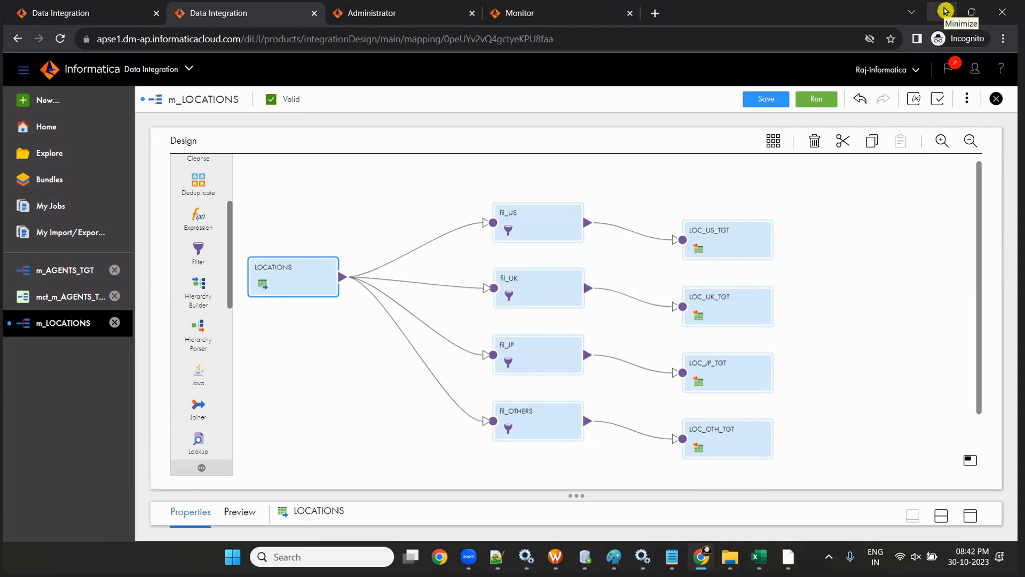
- Delete the fil_US and fil_UK filters, confirming each warning
{"action": "left_click", "coordinate": [528, 239]}
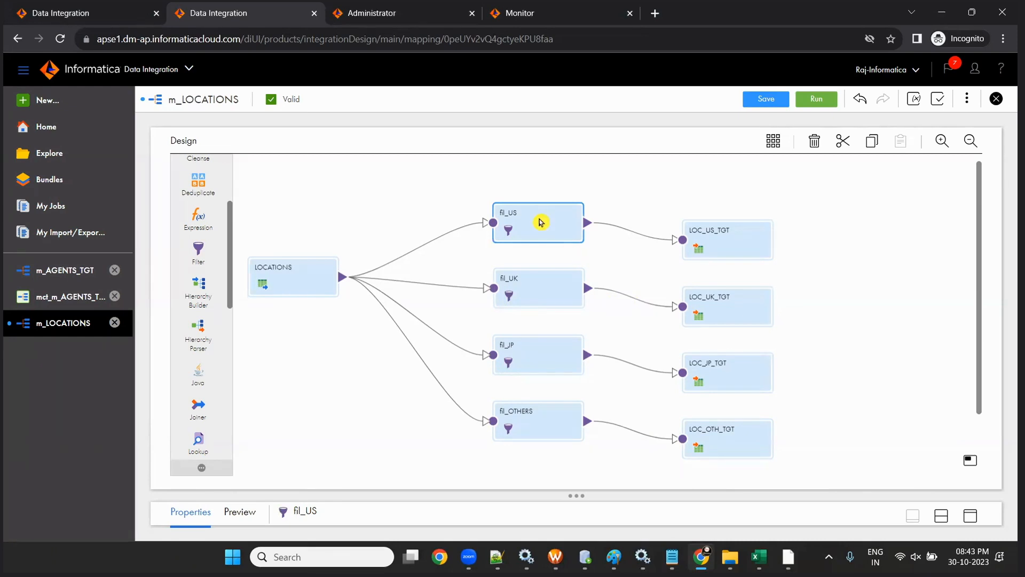
{"action": "key", "text": "Delete"}
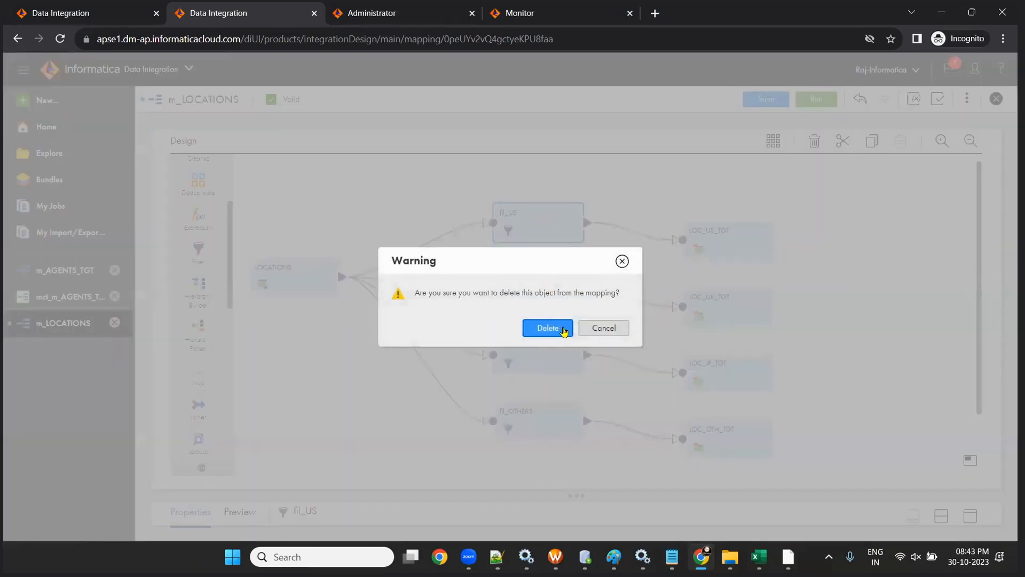
{"action": "left_click", "coordinate": [564, 331]}
{"action": "left_click", "coordinate": [539, 286]}
{"action": "key", "text": "Delete"}
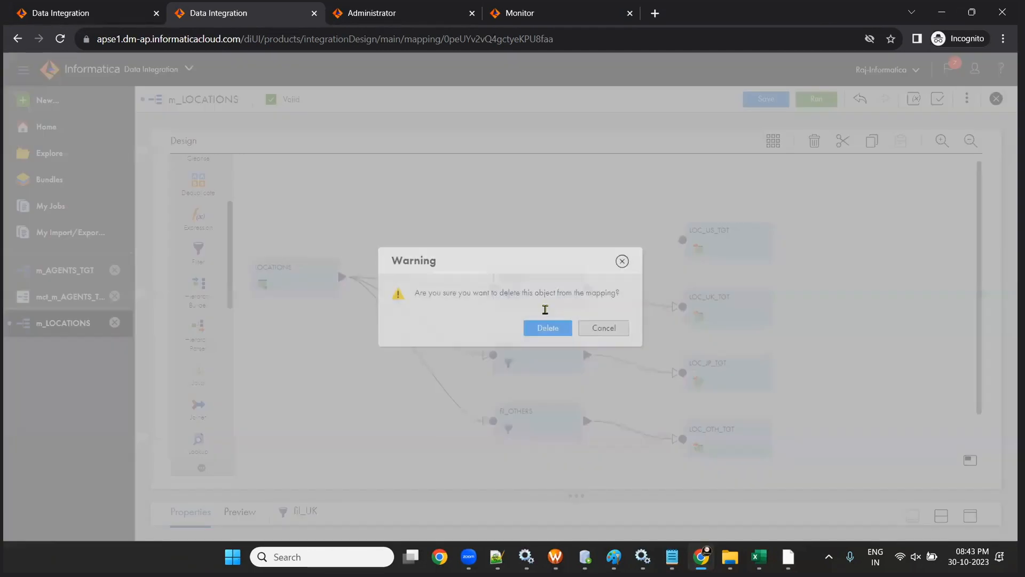
{"action": "left_click", "coordinate": [542, 327]}
- Delete fil_JP and fil_OTHERS, then save the mapping
{"action": "left_click", "coordinate": [544, 356]}
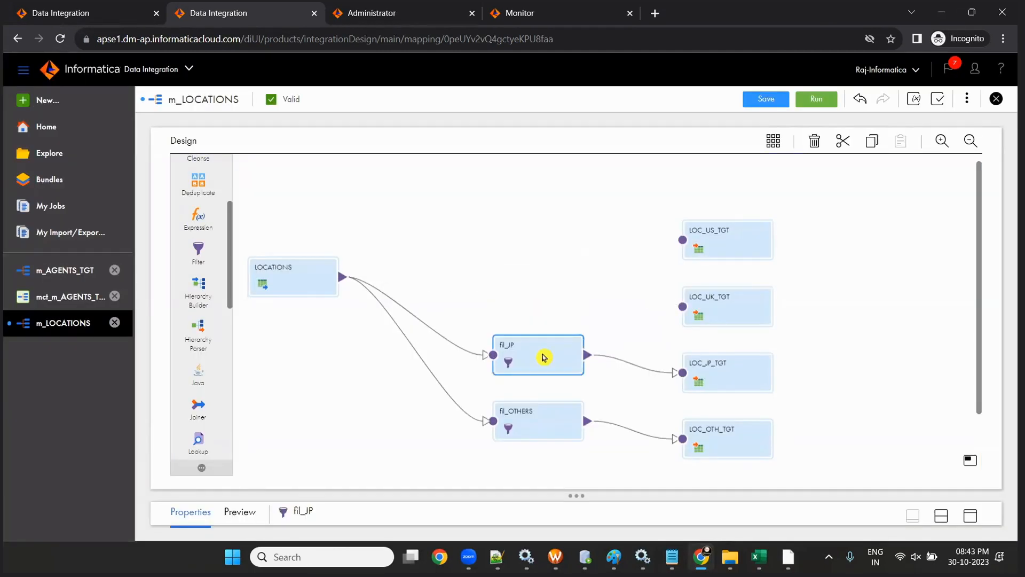
{"action": "key", "text": "Delete"}
{"action": "left_click", "coordinate": [543, 326]}
{"action": "left_click", "coordinate": [538, 412]}
{"action": "key", "text": "Delete"}
{"action": "left_click", "coordinate": [542, 327]}
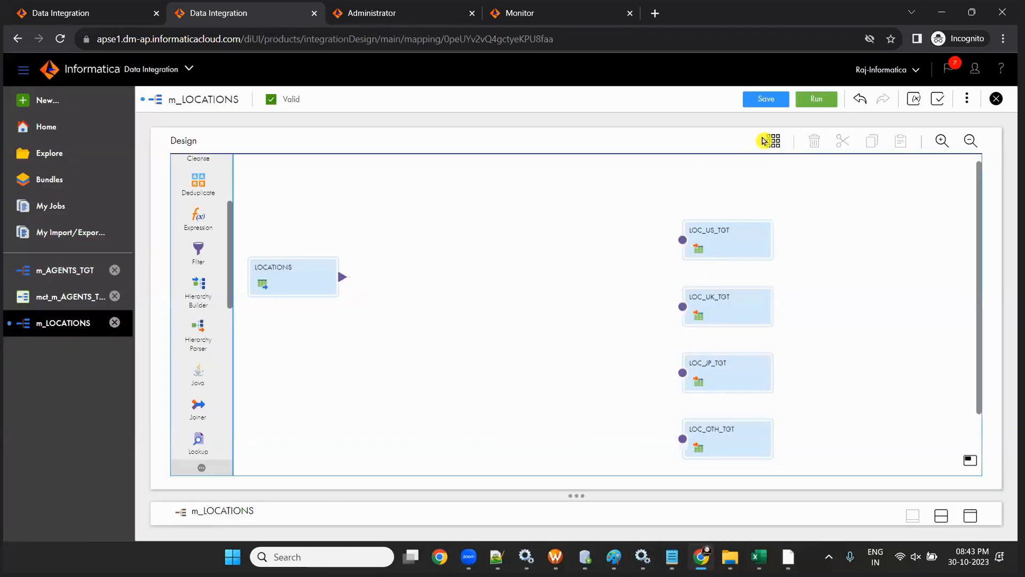
{"action": "left_click", "coordinate": [757, 104]}
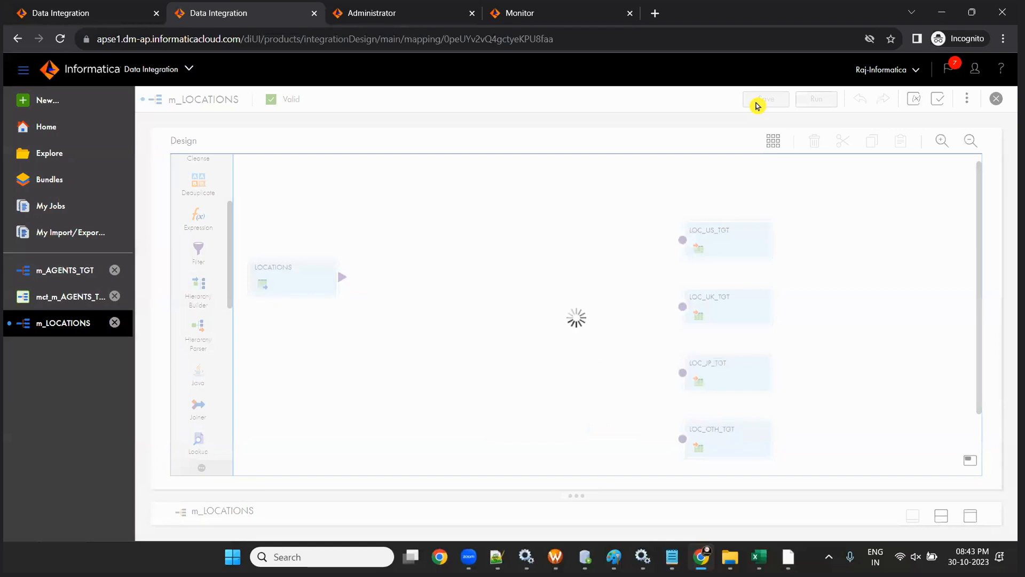
- In PowerCenter Designer, replace the FILTRANS filter with a new RTRTRANS router fed by all SQ_AGENTS ports
{"action": "key", "text": "alt+Tab"}
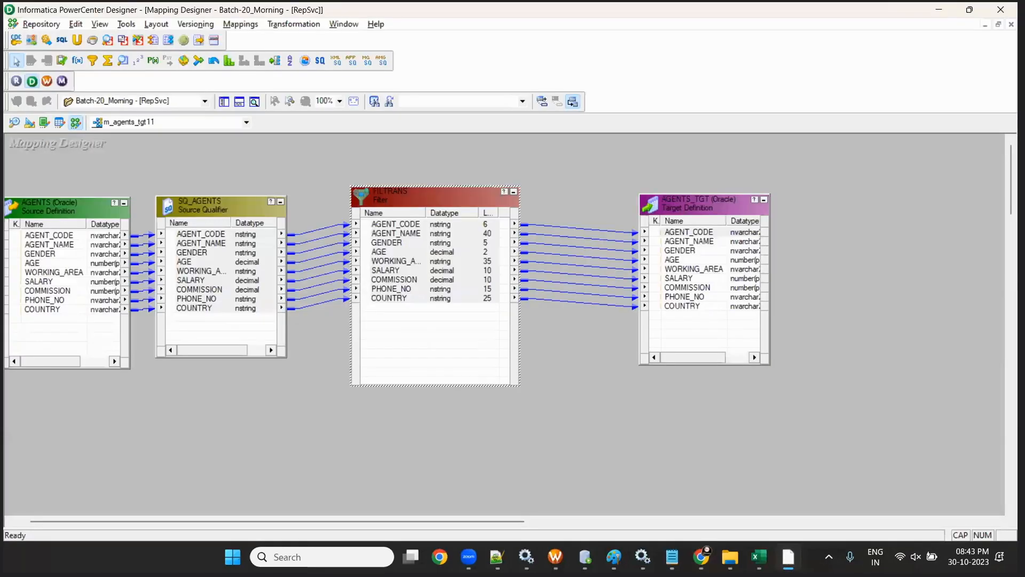
{"action": "left_click", "coordinate": [443, 197]}
{"action": "key", "text": "Delete"}
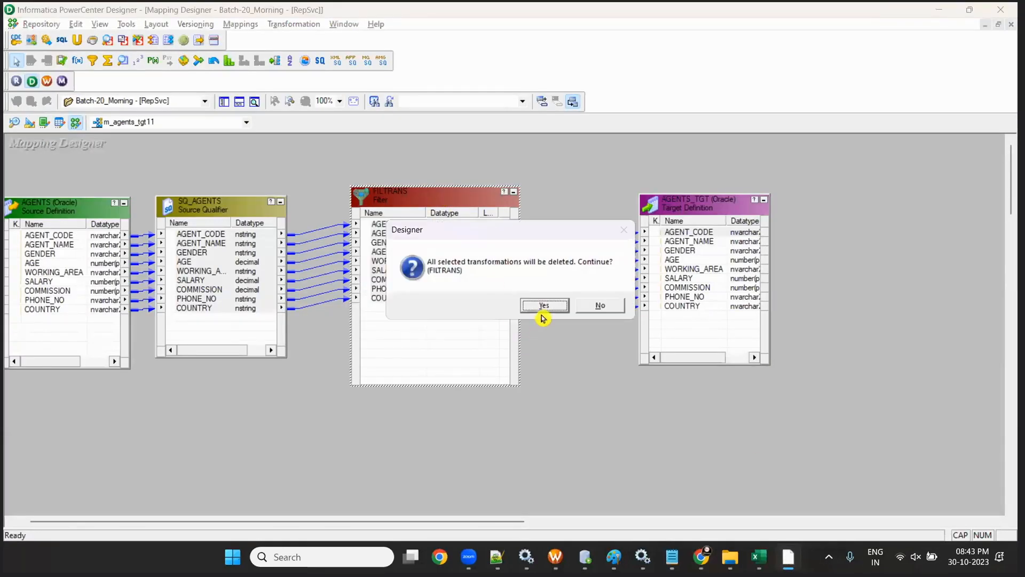
{"action": "left_click", "coordinate": [542, 310]}
{"action": "left_click_drag", "start_coordinate": [683, 214], "coordinate": [776, 199]}
{"action": "left_click_drag", "start_coordinate": [452, 199], "coordinate": [665, 473]}
{"action": "left_click_drag", "start_coordinate": [201, 233], "coordinate": [530, 322]}
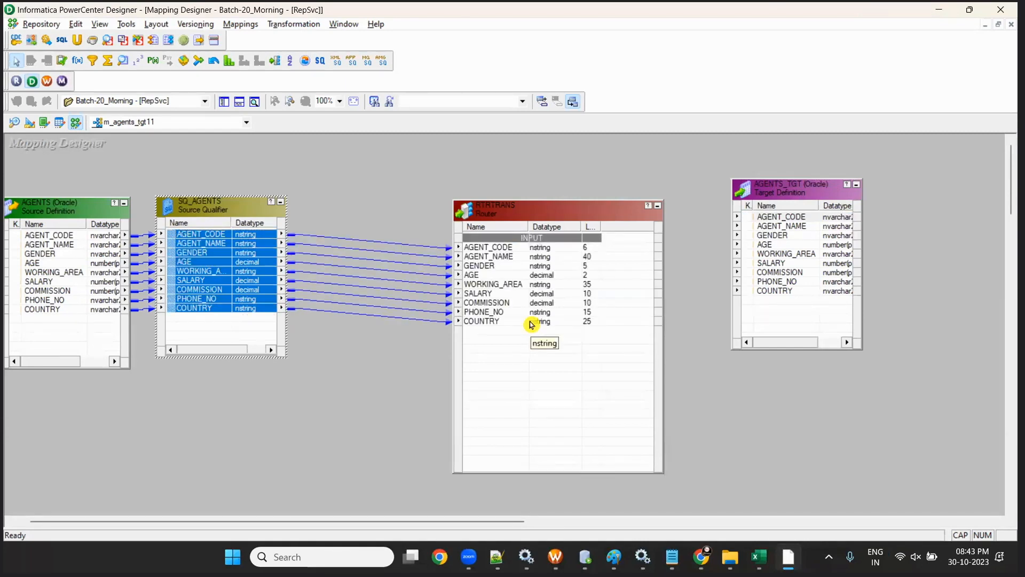
- Add output groups to RTRTRANS, drop the extra NEWGROUP4, and save the mapping
{"action": "double_click", "coordinate": [507, 210]}
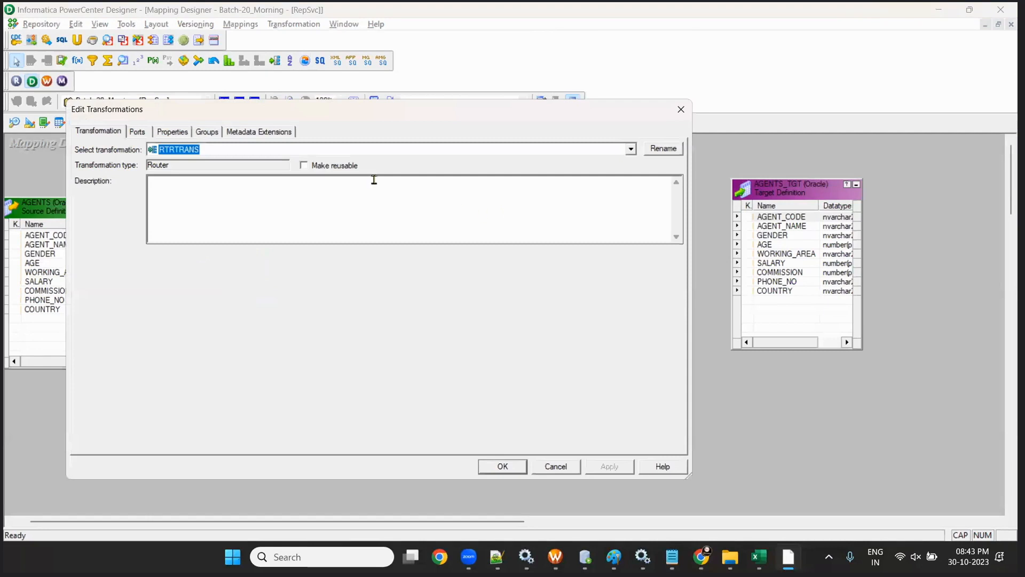
{"action": "left_click", "coordinate": [209, 132]}
{"action": "double_click", "coordinate": [585, 163]}
{"action": "left_click", "coordinate": [585, 163]}
{"action": "left_click", "coordinate": [585, 163]}
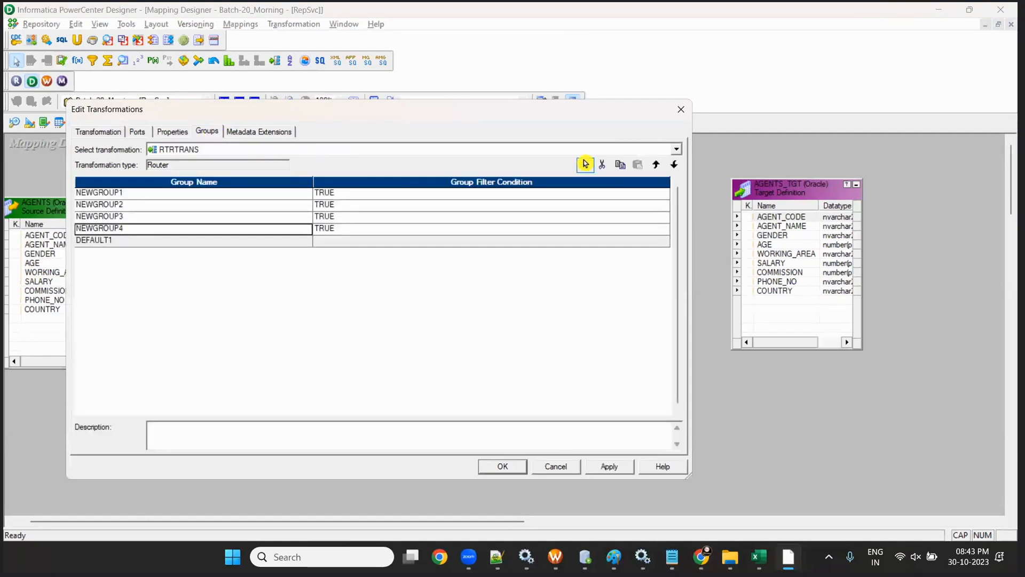
{"action": "left_click", "coordinate": [601, 168]}
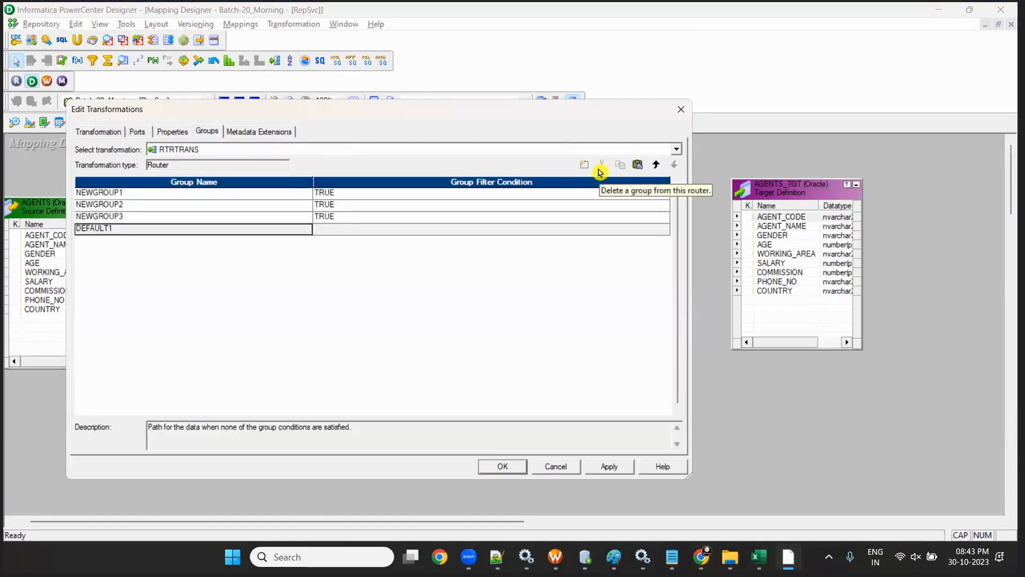
{"action": "left_click", "coordinate": [136, 194]}
{"action": "left_click", "coordinate": [151, 229]}
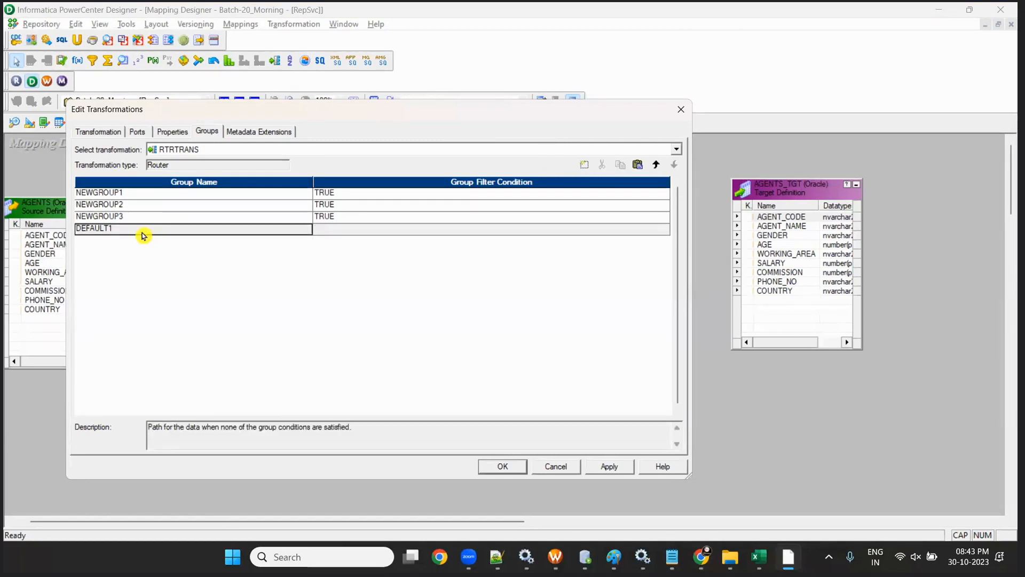
{"action": "left_click", "coordinate": [141, 205]}
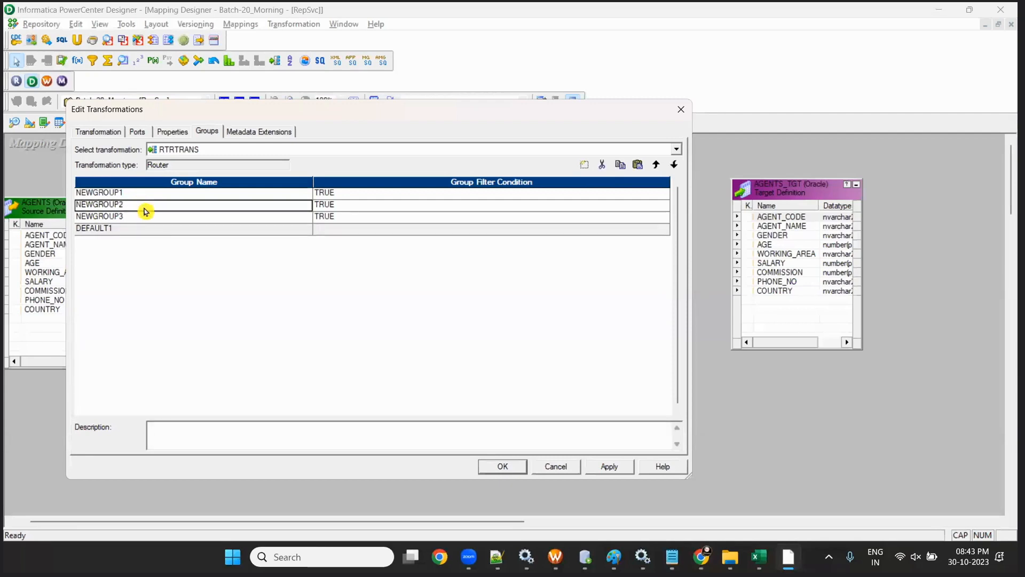
{"action": "left_click", "coordinate": [138, 229]}
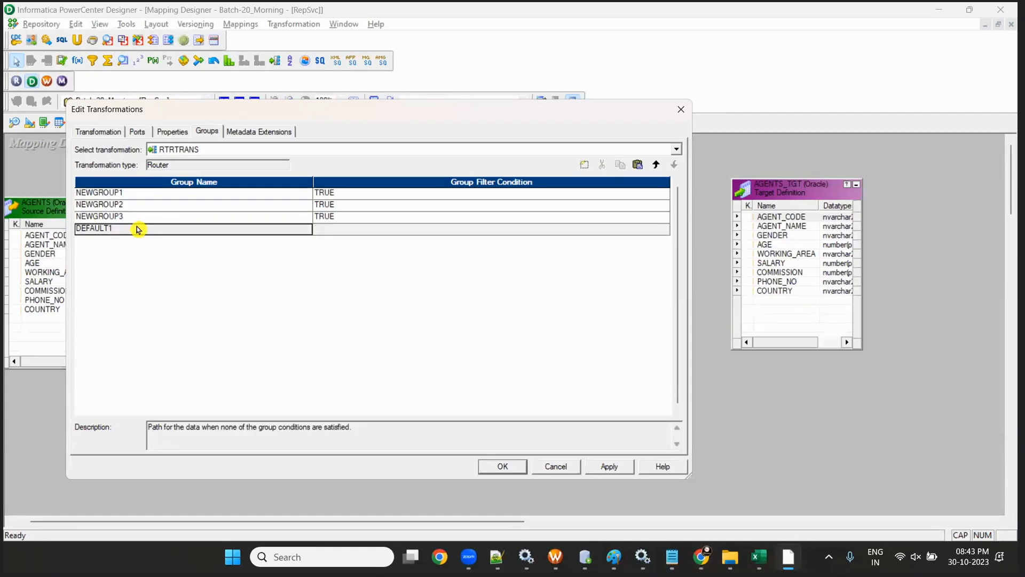
{"action": "left_click", "coordinate": [497, 466]}
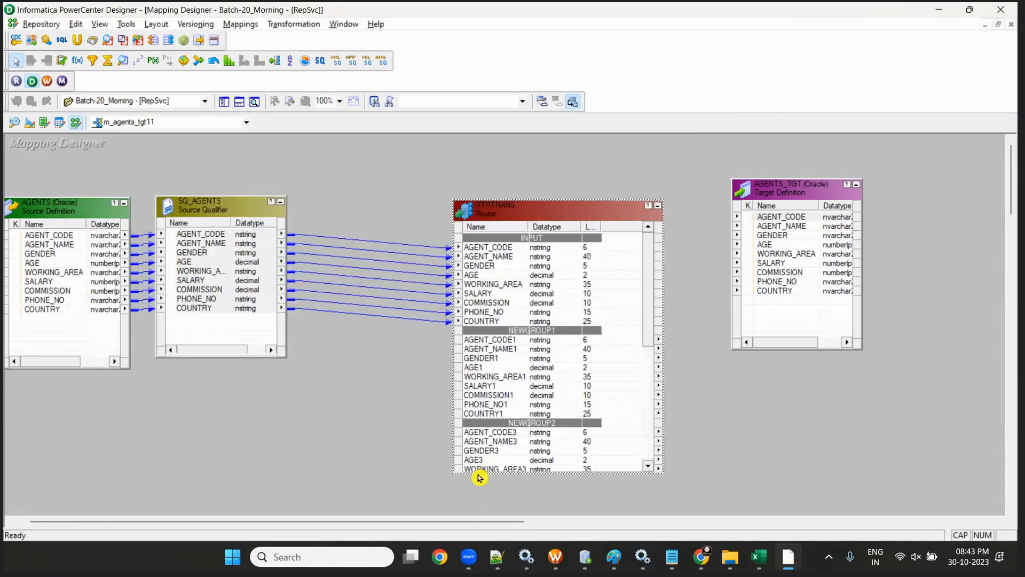
{"action": "key", "text": "ctrl+s"}
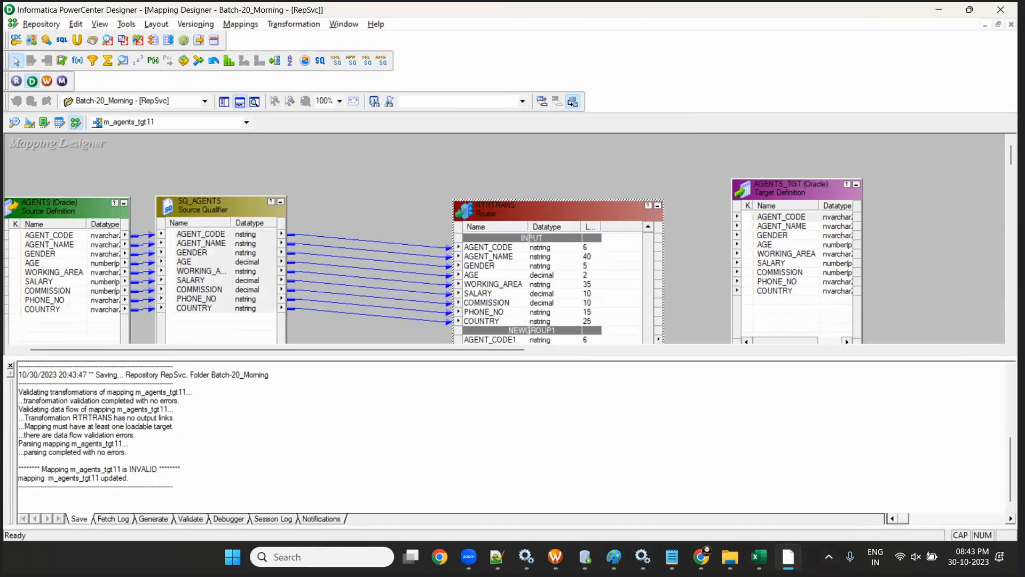
- Drop a Router transformation onto the IICS m_LOCATIONS mapping canvas
{"action": "left_click", "coordinate": [702, 559]}
{"action": "left_click", "coordinate": [749, 495]}
{"action": "scroll", "coordinate": [221, 272], "scroll_direction": "down", "scroll_amount": 3}
{"action": "scroll", "coordinate": [214, 291], "scroll_direction": "down", "scroll_amount": 3}
{"action": "left_click_drag", "start_coordinate": [198, 319], "coordinate": [451, 270]}
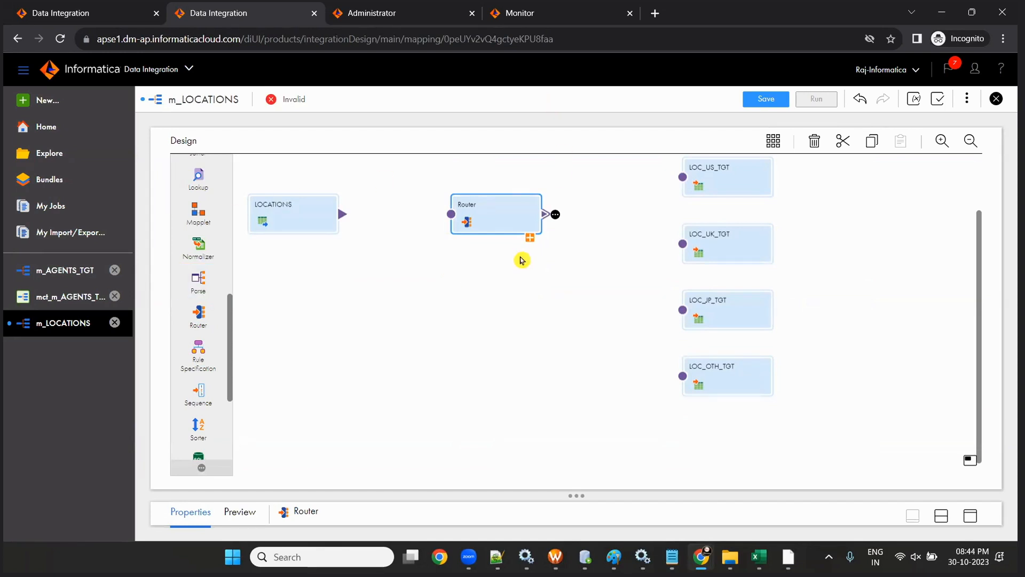
- Link the LOCATIONS source output into the Router's input
{"action": "scroll", "coordinate": [518, 333], "scroll_direction": "up", "scroll_amount": 1}
{"action": "scroll", "coordinate": [517, 334], "scroll_direction": "up", "scroll_amount": 2}
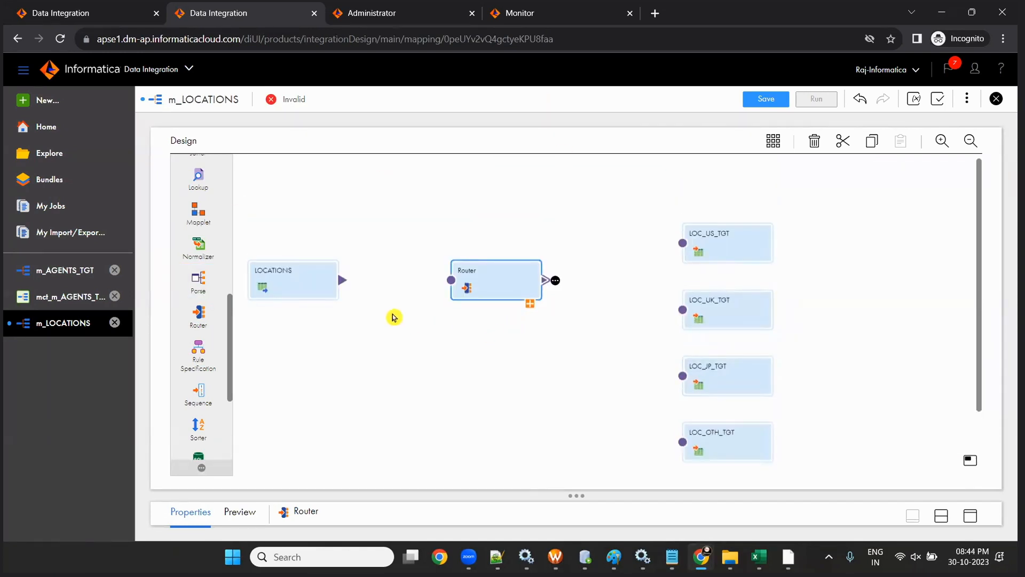
{"action": "mouse_move", "coordinate": [346, 283]}
{"action": "left_mouse_down"}
{"action": "mouse_move", "coordinate": [455, 290]}
{"action": "mouse_move", "coordinate": [426, 281]}
{"action": "left_mouse_up"}
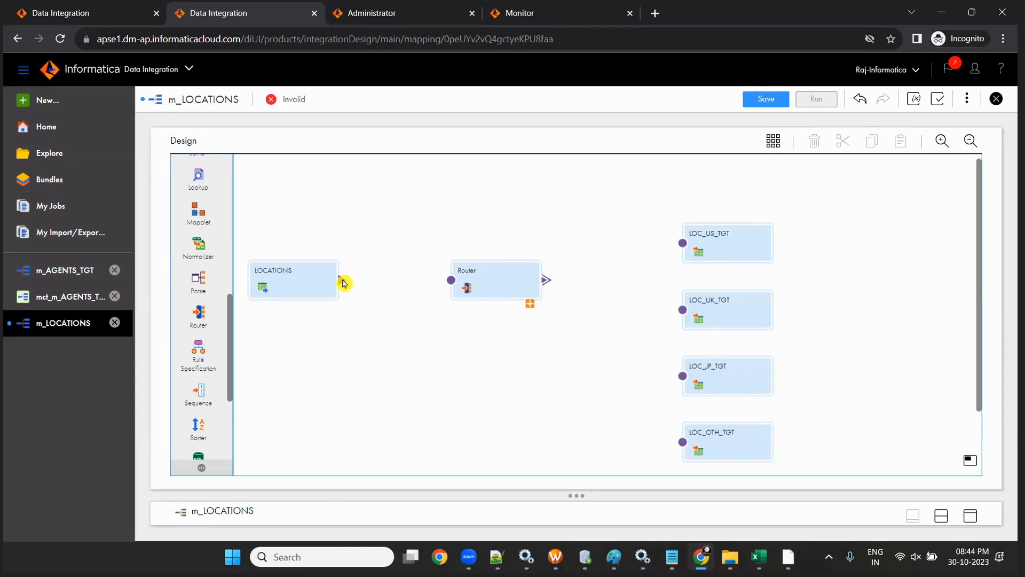
{"action": "mouse_move", "coordinate": [343, 283]}
{"action": "left_mouse_down"}
{"action": "mouse_move", "coordinate": [409, 297]}
{"action": "mouse_move", "coordinate": [451, 284]}
{"action": "left_mouse_up"}
- Select the Router and display its Output Groups, which list only DEFAULT1
{"action": "left_click", "coordinate": [531, 307]}
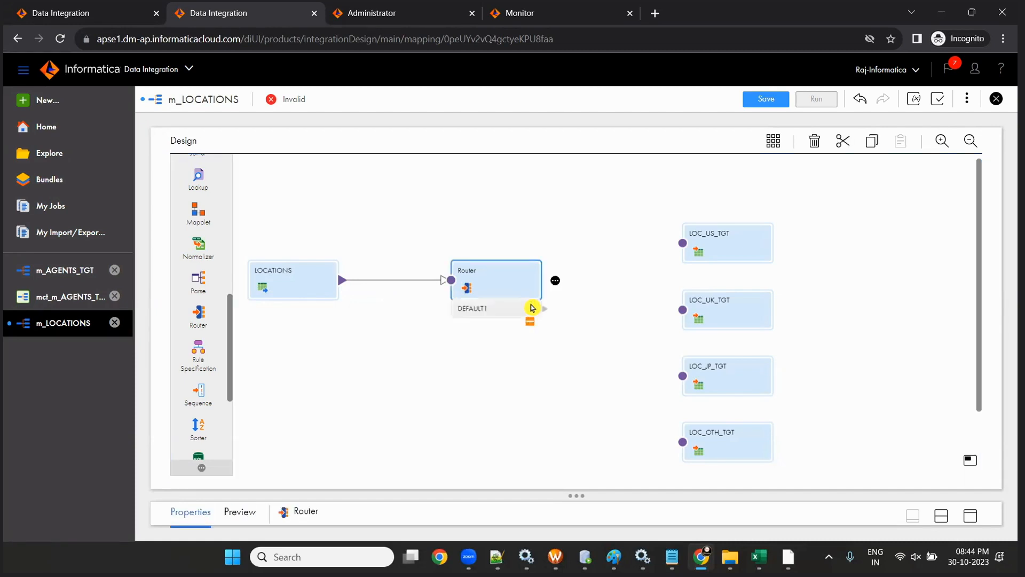
{"action": "left_click_drag", "start_coordinate": [579, 494], "coordinate": [579, 357]}
{"action": "scroll", "coordinate": [387, 230], "scroll_direction": "down", "scroll_amount": 2}
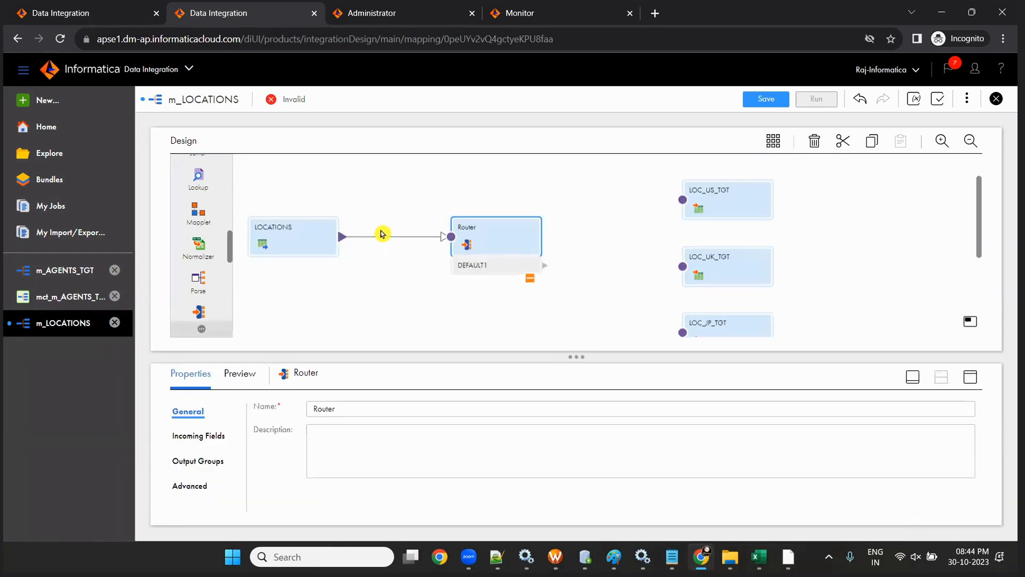
{"action": "scroll", "coordinate": [496, 248], "scroll_direction": "up", "scroll_amount": 1}
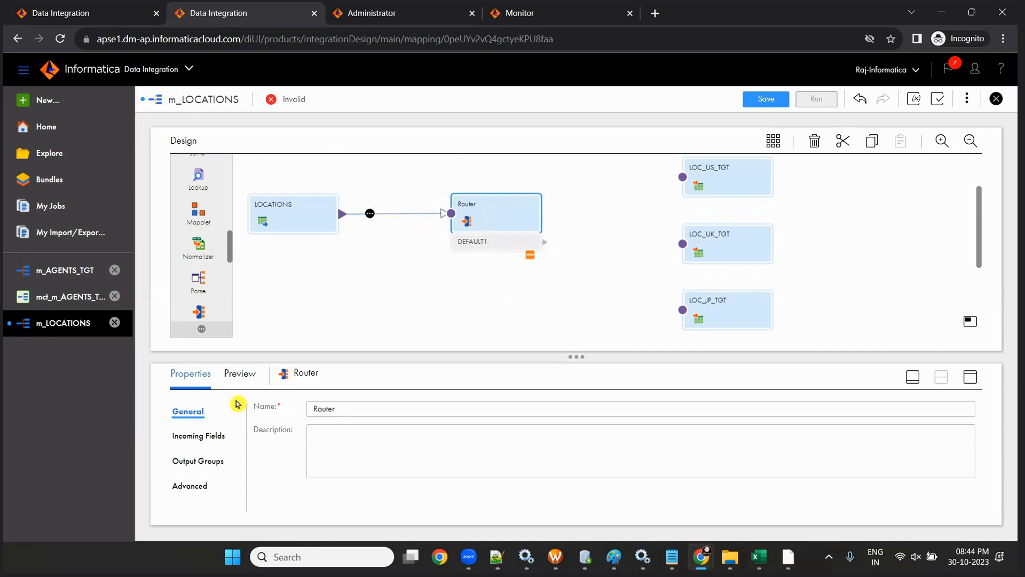
{"action": "left_click", "coordinate": [195, 467]}
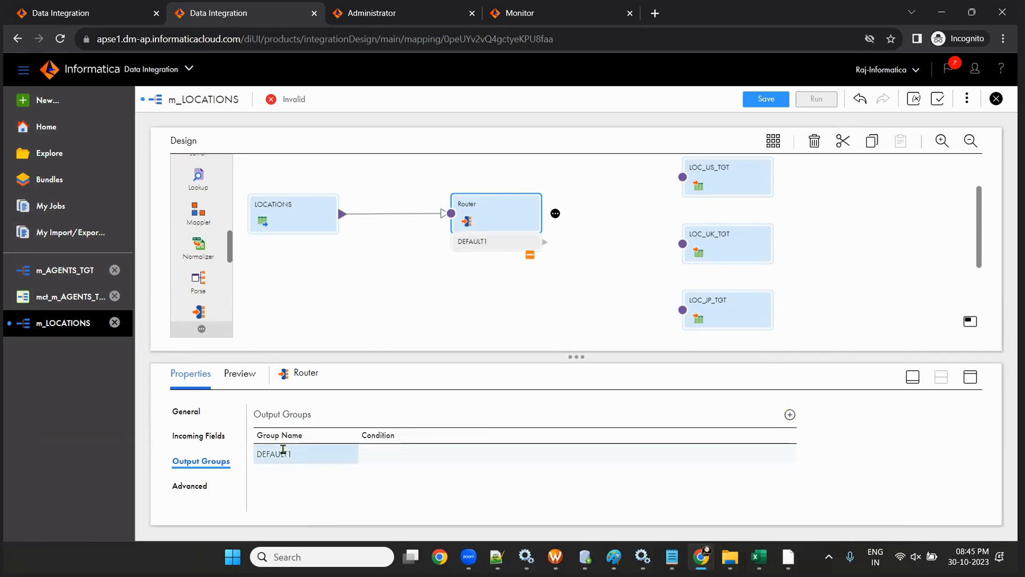
- Add three new output groups to the Router, removing the extra ones created along the way
{"action": "left_click", "coordinate": [790, 415]}
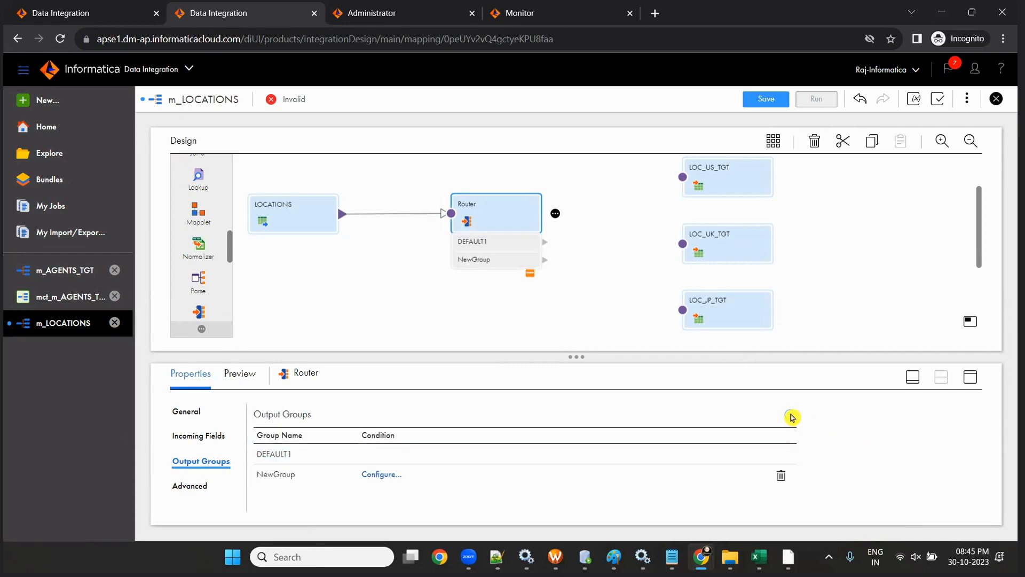
{"action": "left_click", "coordinate": [790, 416]}
{"action": "left_click", "coordinate": [790, 415]}
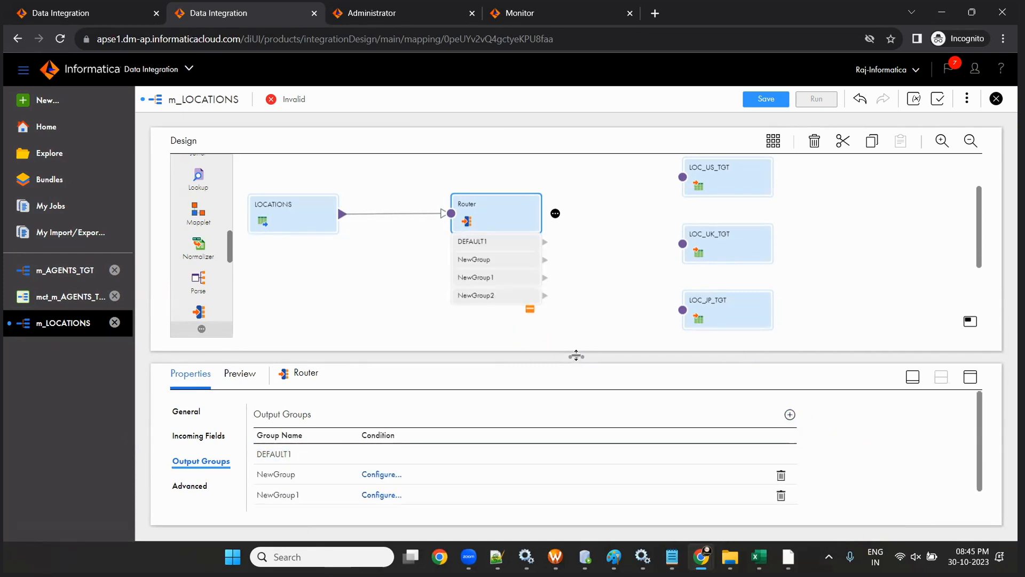
{"action": "scroll", "coordinate": [774, 497], "scroll_direction": "down", "scroll_amount": 1}
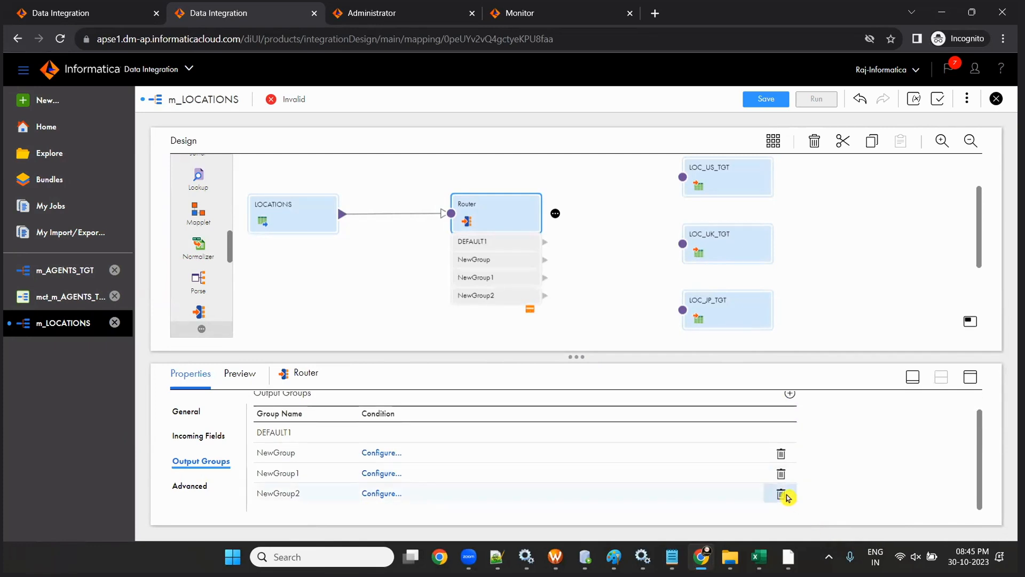
{"action": "left_click", "coordinate": [781, 493]}
{"action": "left_click", "coordinate": [780, 492]}
{"action": "left_click", "coordinate": [781, 474]}
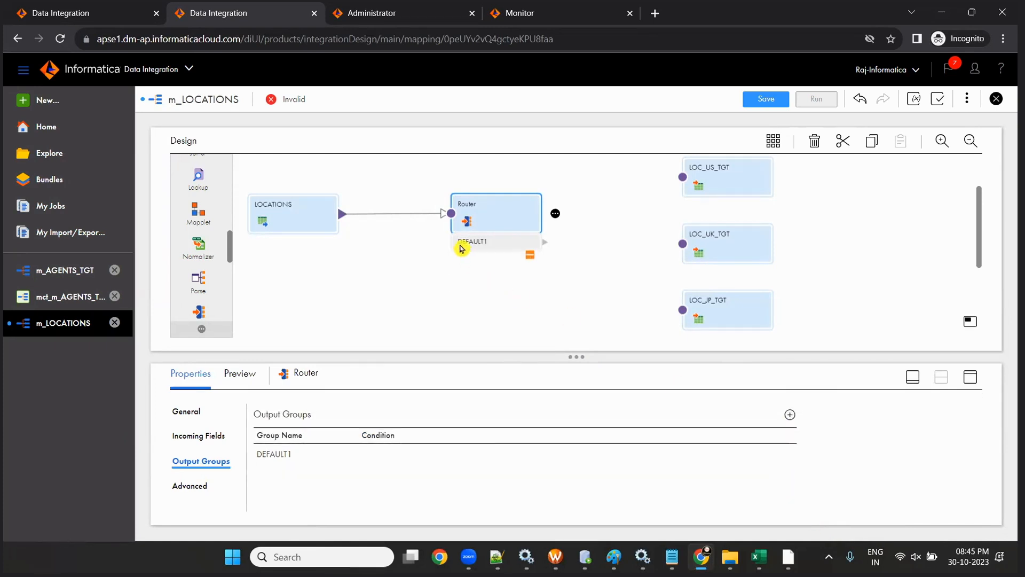
{"action": "left_click", "coordinate": [789, 415]}
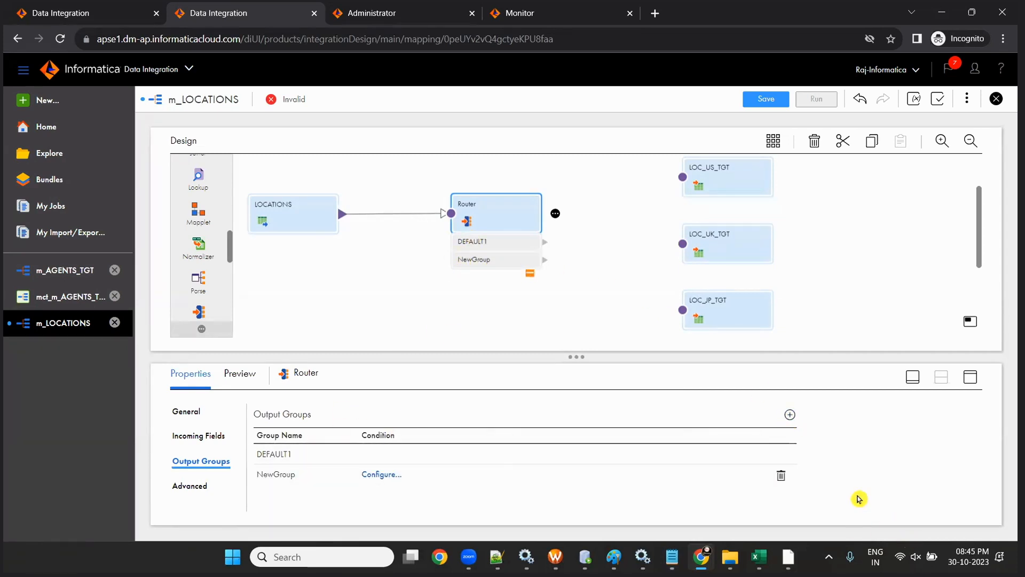
{"action": "left_click", "coordinate": [789, 415]}
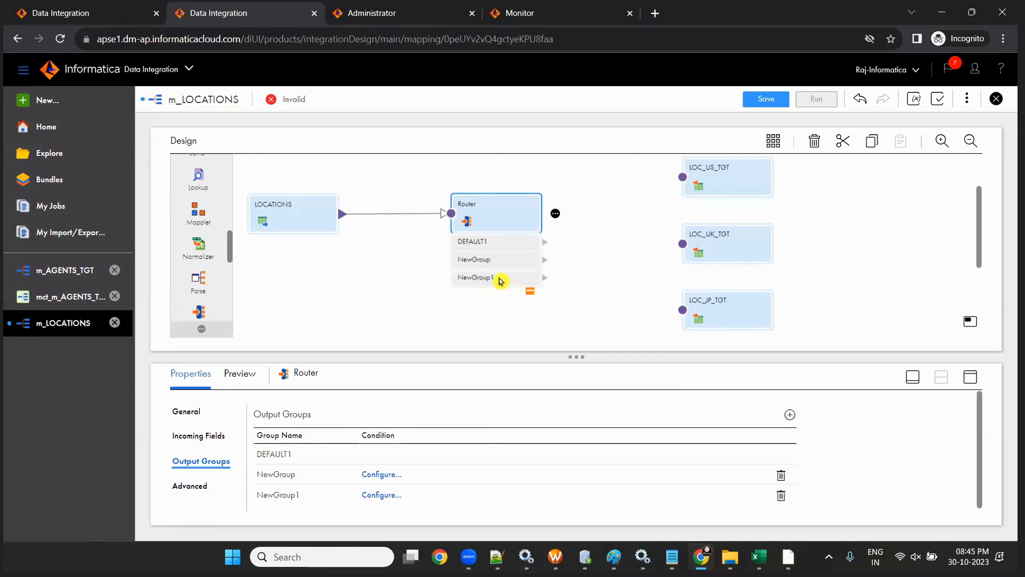
{"action": "left_click", "coordinate": [790, 415]}
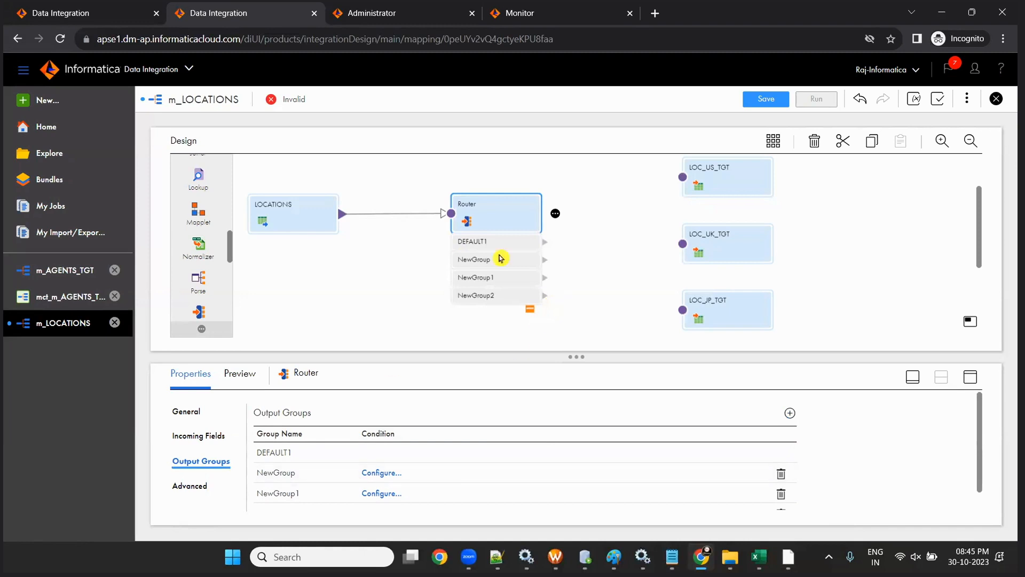
{"action": "scroll", "coordinate": [460, 479], "scroll_direction": "down", "scroll_amount": 1}
{"action": "left_click_drag", "start_coordinate": [576, 356], "coordinate": [576, 318]}
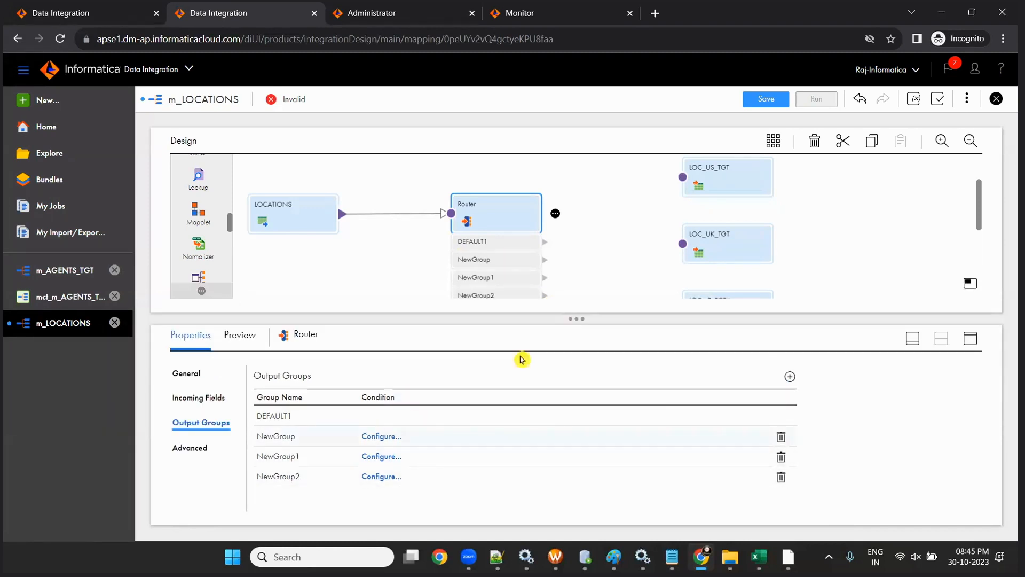
{"action": "left_click_drag", "start_coordinate": [477, 204], "coordinate": [479, 181]}
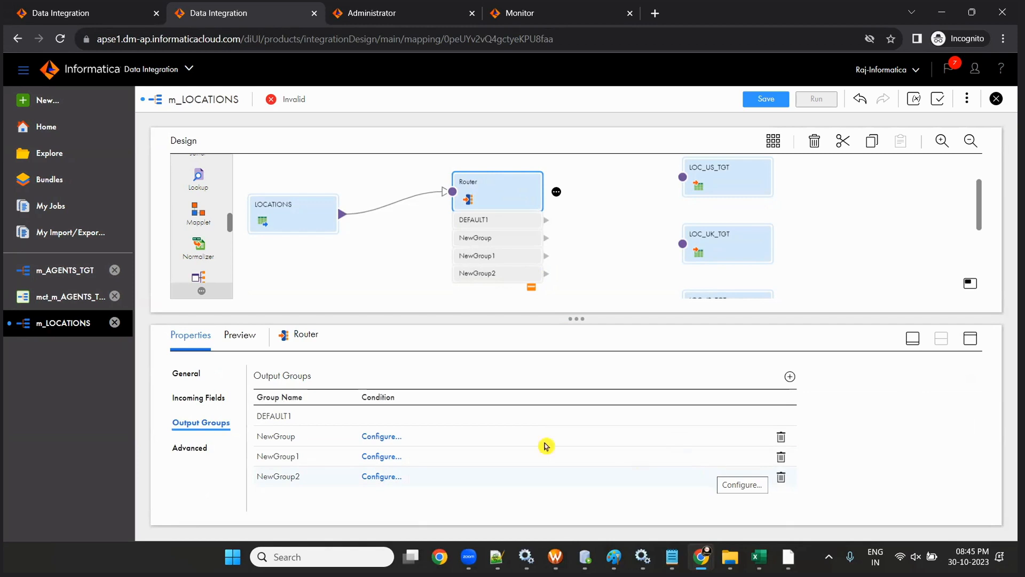
- Rename NewGroup, NewGroup1 and NewGroup2 to US, UK and JP
{"action": "left_click", "coordinate": [264, 418]}
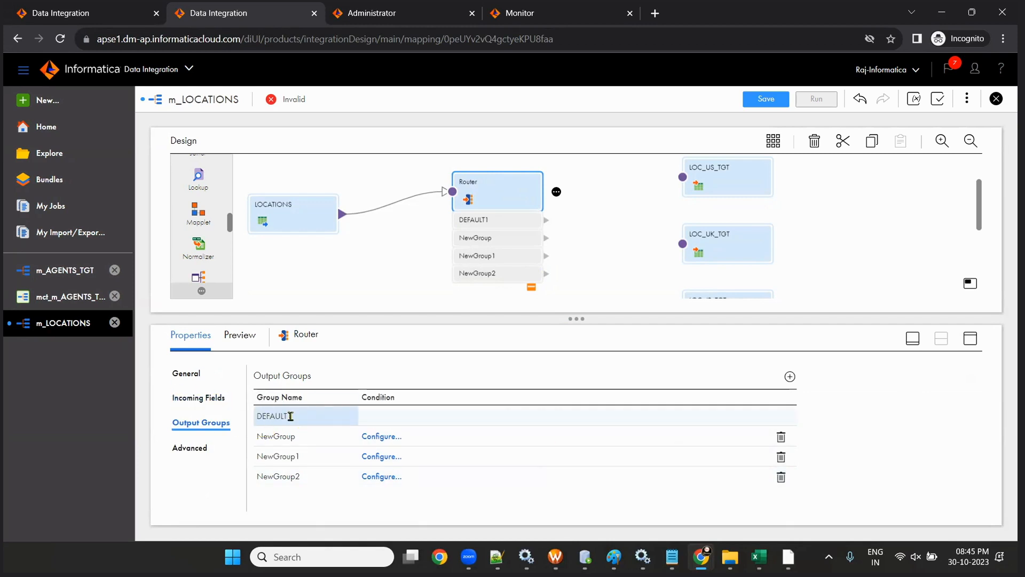
{"action": "left_click_drag", "start_coordinate": [292, 415], "coordinate": [250, 417]}
{"action": "left_click", "coordinate": [288, 437]}
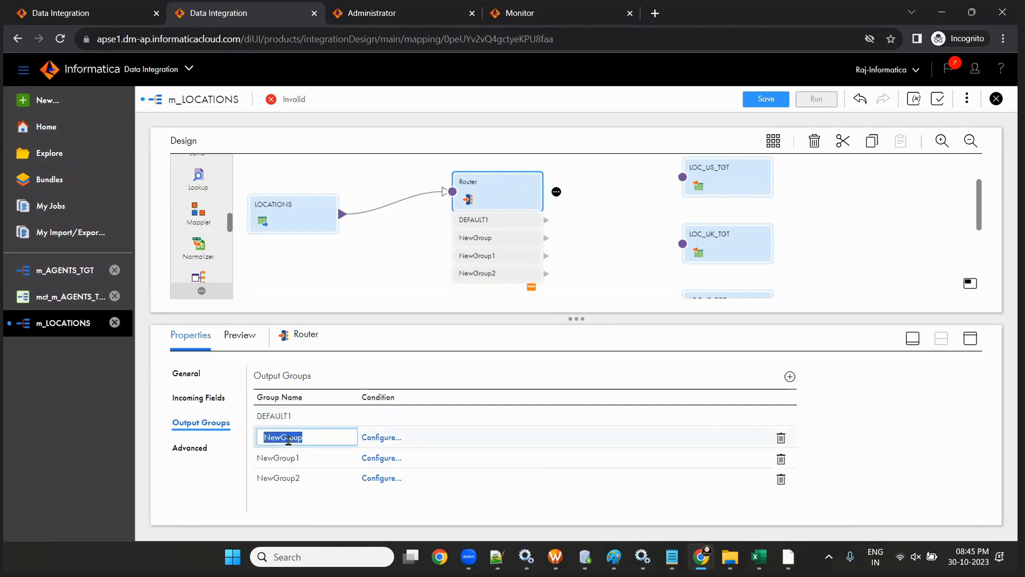
{"action": "type", "text": "us"}
{"action": "left_click", "coordinate": [296, 458]}
{"action": "left_click", "coordinate": [296, 456]}
{"action": "type", "text": "UK"}
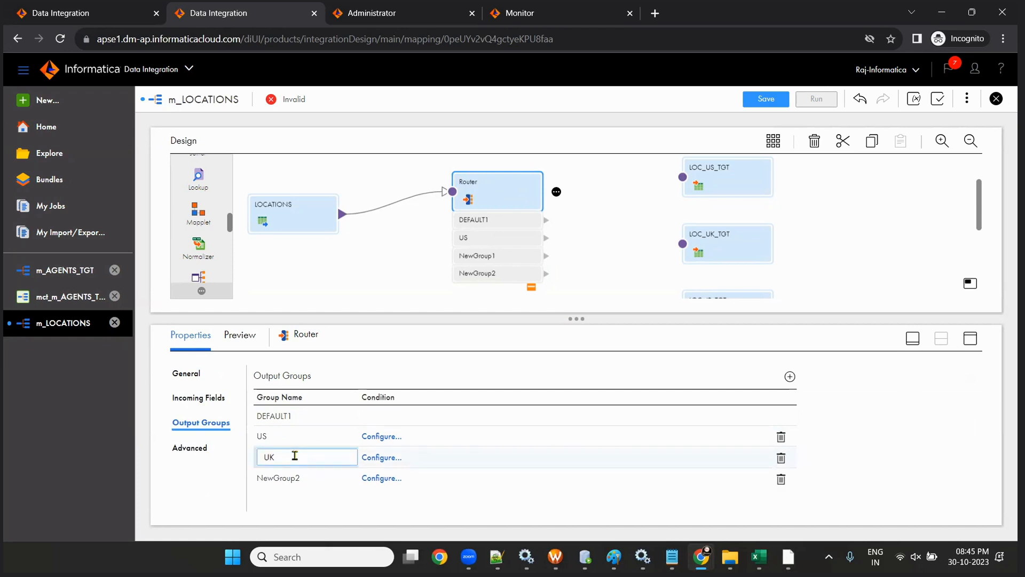
{"action": "left_click", "coordinate": [296, 478]}
{"action": "left_click", "coordinate": [296, 478]}
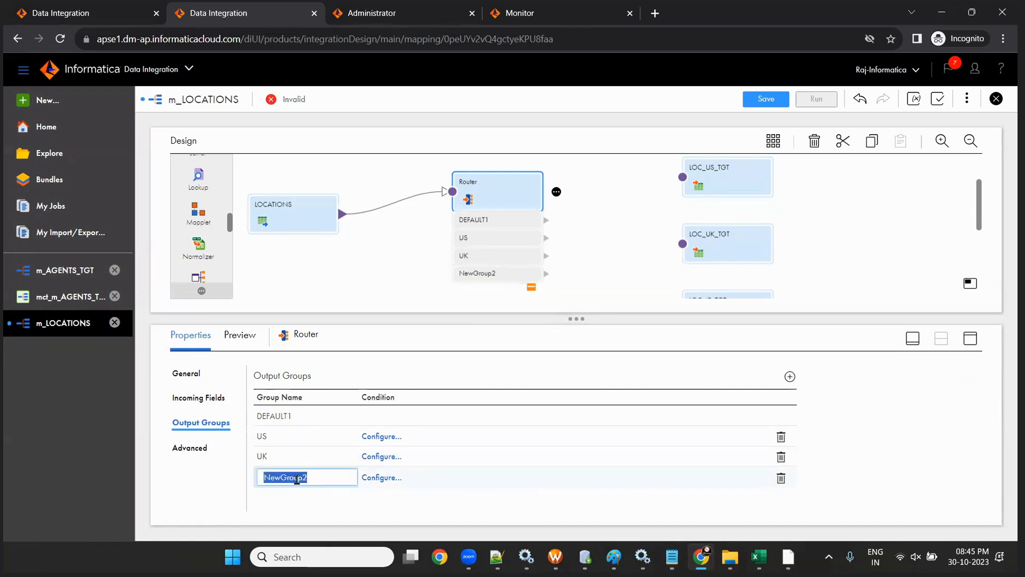
{"action": "key", "text": "BackSpace"}
{"action": "type", "text": "JP"}
{"action": "left_click", "coordinate": [575, 290]}
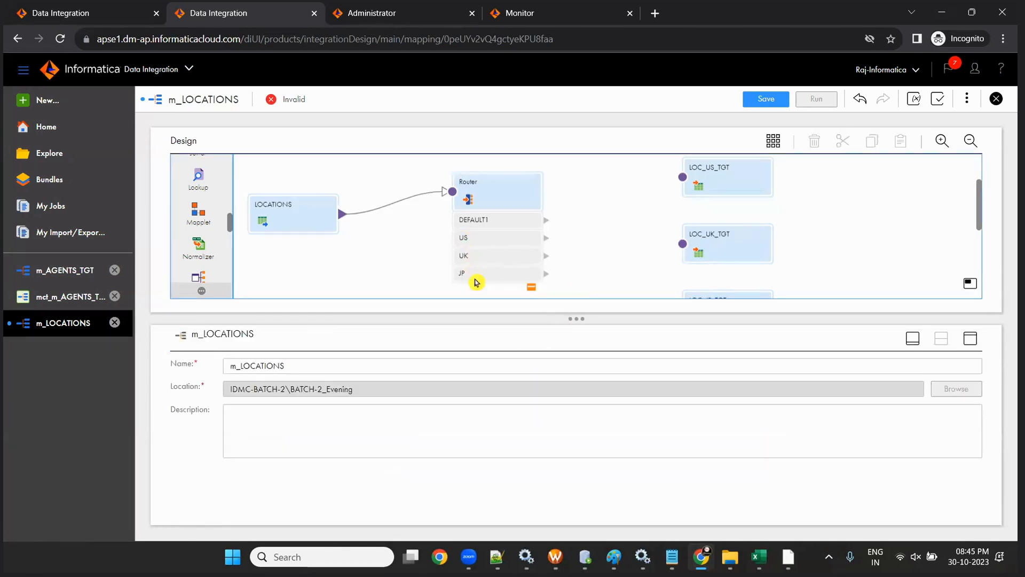
{"action": "left_click", "coordinate": [486, 184]}
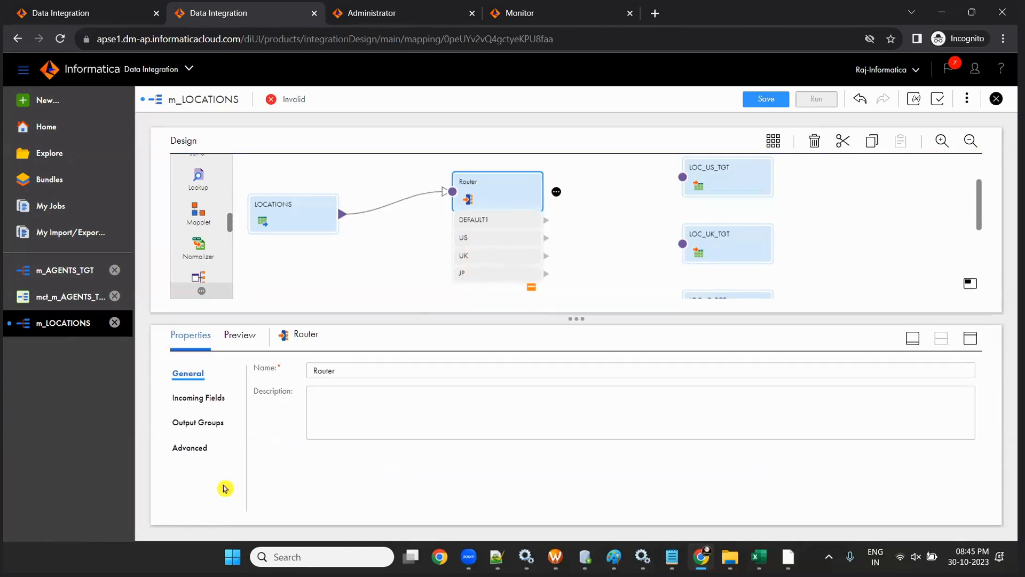
{"action": "left_click", "coordinate": [177, 422]}
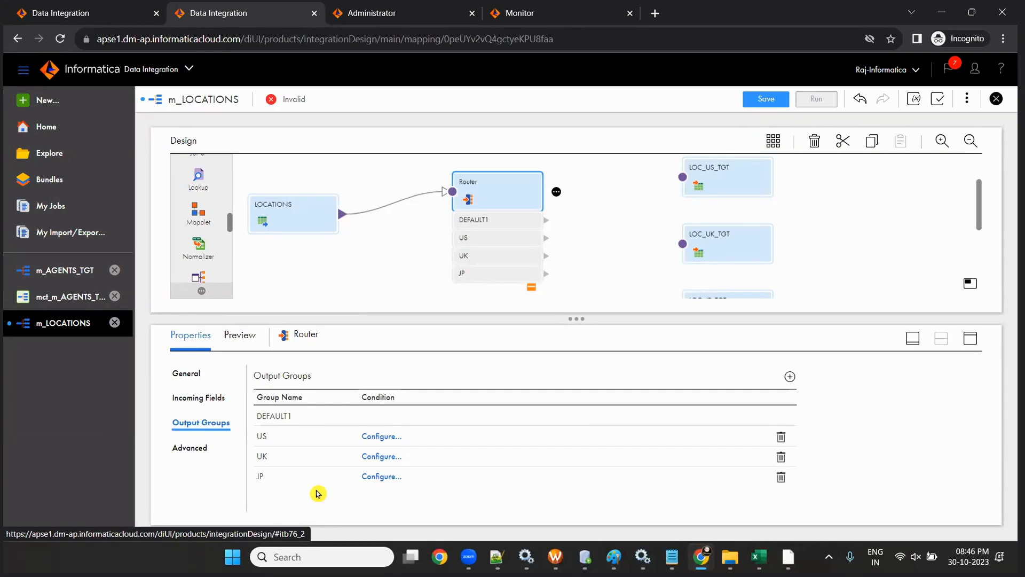
- Connect US to LOC_US_TGT, JP to LOC_JP_TGT and DEFAULT1 to LOC_OTH_TGT
{"action": "left_click_drag", "start_coordinate": [576, 319], "coordinate": [630, 466]}
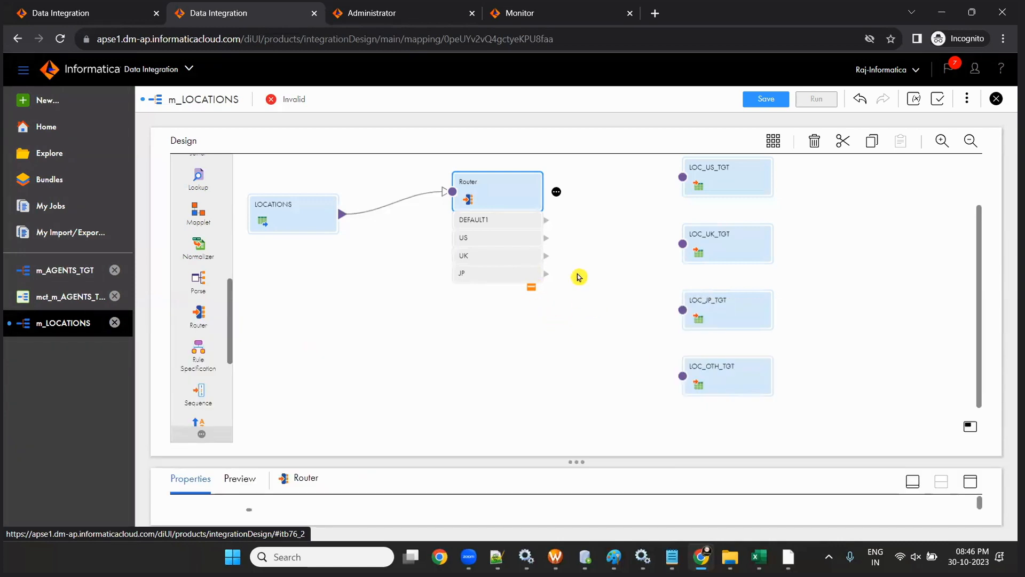
{"action": "mouse_move", "coordinate": [543, 239]}
{"action": "left_mouse_down"}
{"action": "mouse_move", "coordinate": [607, 247]}
{"action": "mouse_move", "coordinate": [682, 178]}
{"action": "mouse_move", "coordinate": [555, 258]}
{"action": "mouse_move", "coordinate": [682, 243]}
{"action": "left_mouse_up"}
{"action": "left_click_drag", "start_coordinate": [546, 274], "coordinate": [683, 310]}
{"action": "left_click_drag", "start_coordinate": [546, 219], "coordinate": [681, 381]}
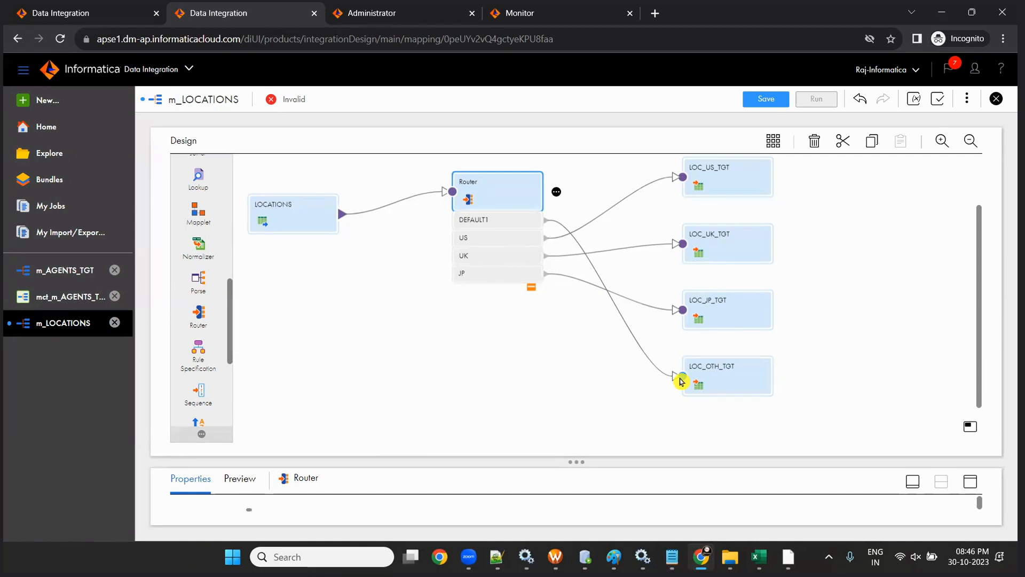
- Move the Router up and enlarge the Properties panel to show the group settings
{"action": "left_click_drag", "start_coordinate": [590, 460], "coordinate": [587, 372]}
{"action": "scroll", "coordinate": [517, 207], "scroll_direction": "down", "scroll_amount": 2}
{"action": "scroll", "coordinate": [517, 207], "scroll_direction": "up", "scroll_amount": 2}
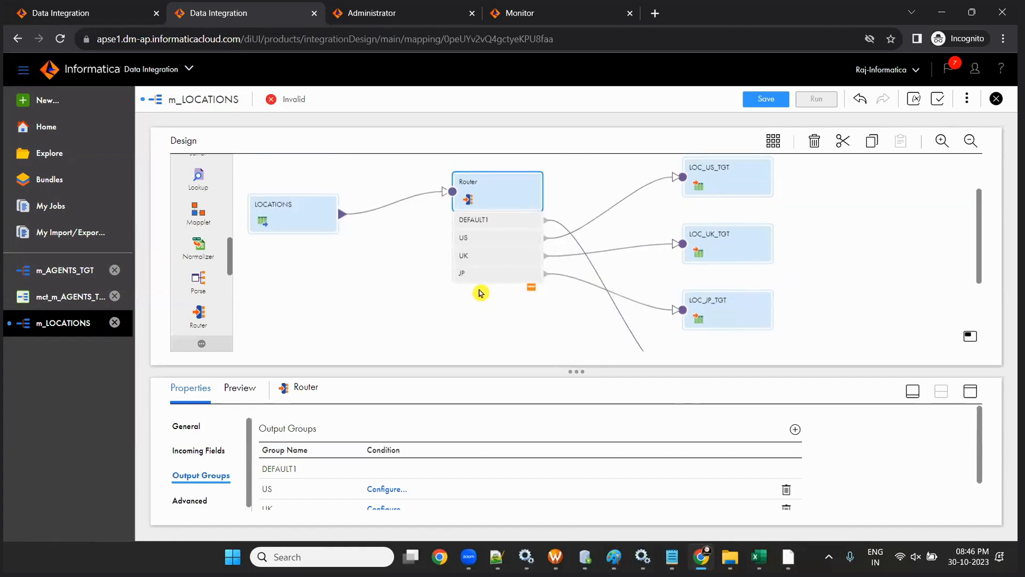
{"action": "scroll", "coordinate": [554, 247], "scroll_direction": "down", "scroll_amount": 4}
{"action": "scroll", "coordinate": [661, 304], "scroll_direction": "up", "scroll_amount": 6}
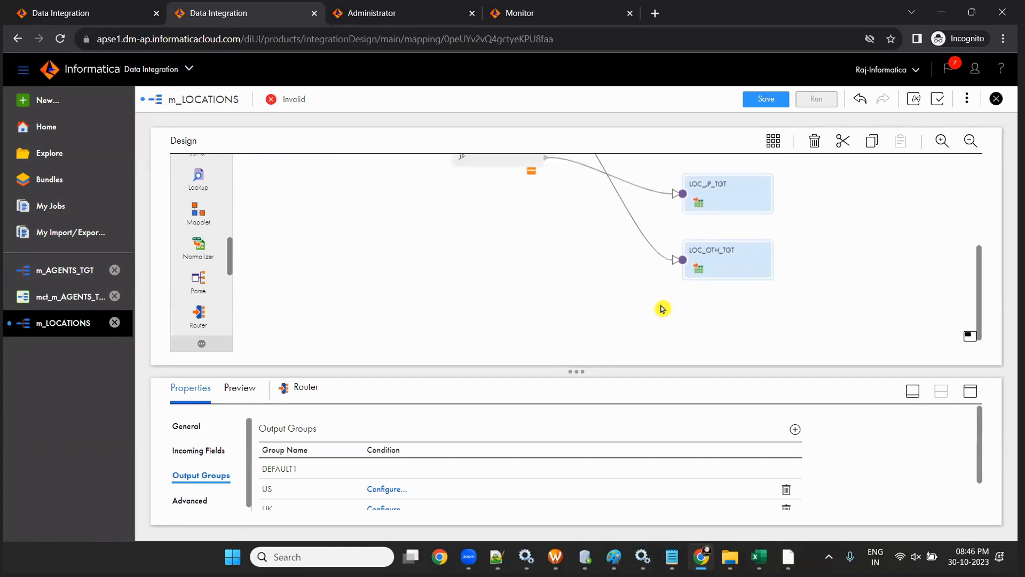
{"action": "left_click_drag", "start_coordinate": [491, 268], "coordinate": [485, 215]}
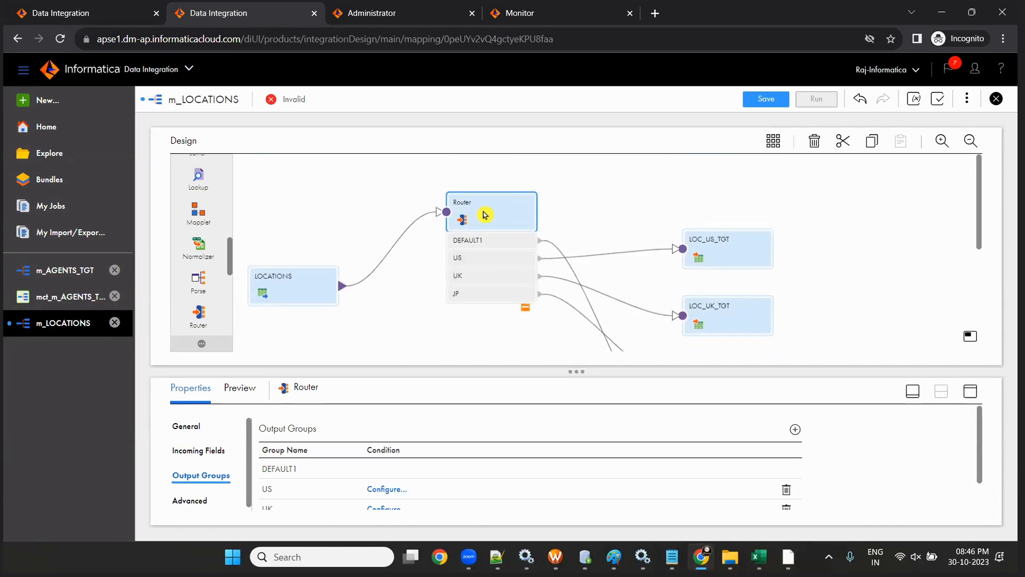
{"action": "left_click_drag", "start_coordinate": [576, 371], "coordinate": [578, 341]}
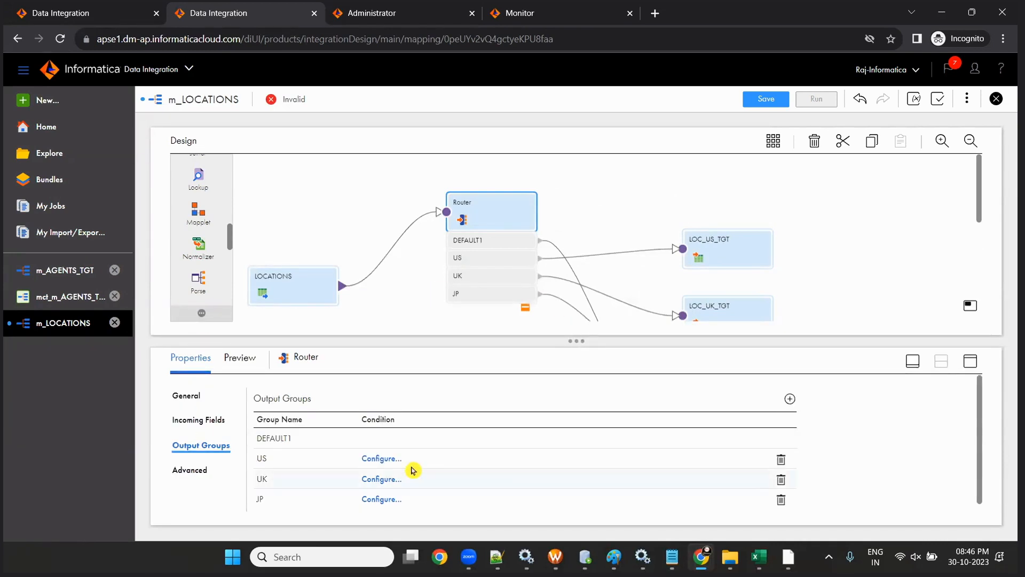
{"action": "scroll", "coordinate": [409, 460], "scroll_direction": "down", "scroll_amount": 1}
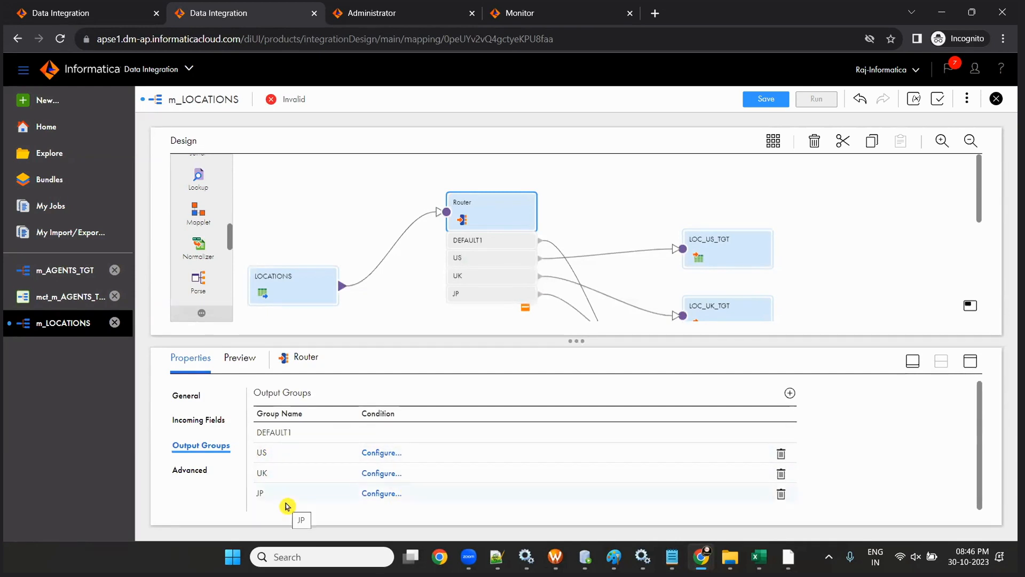
{"action": "left_click_drag", "start_coordinate": [576, 341], "coordinate": [572, 308]}
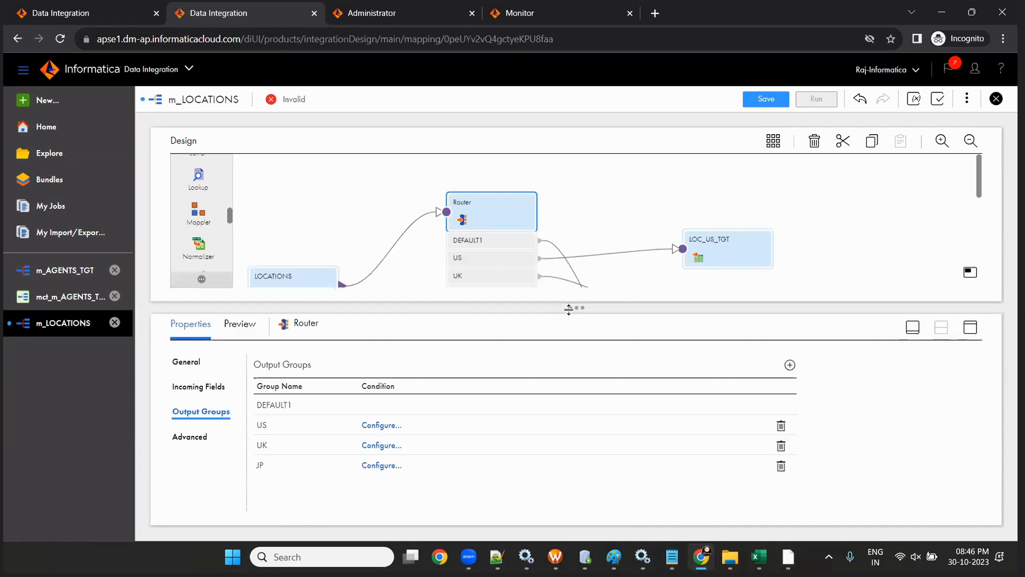
- Give the US group the advanced filter condition COUNTRY_ID='US'
{"action": "left_click", "coordinate": [372, 426]}
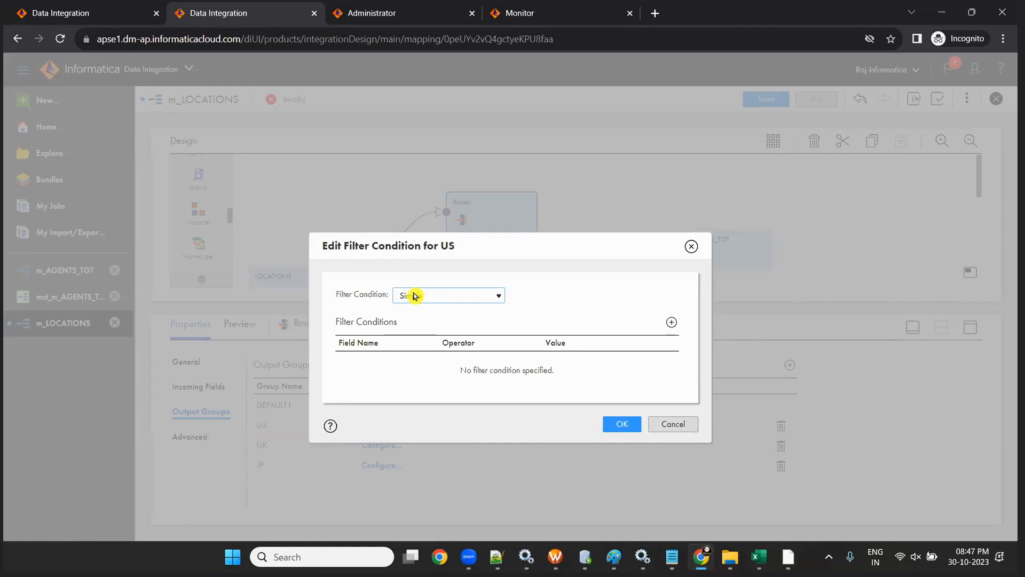
{"action": "left_click", "coordinate": [414, 295]}
{"action": "left_click", "coordinate": [418, 322]}
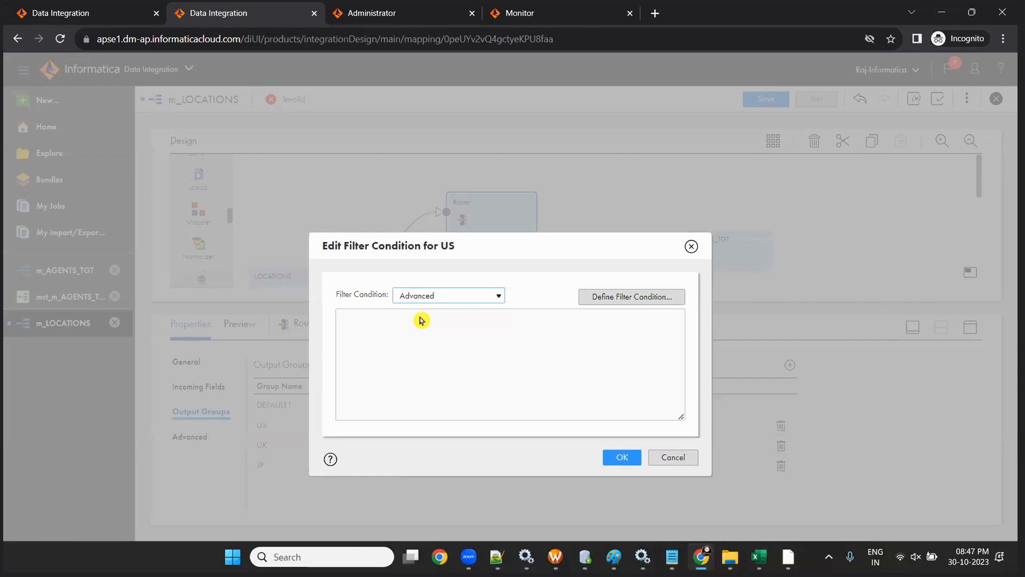
{"action": "left_click", "coordinate": [651, 307]}
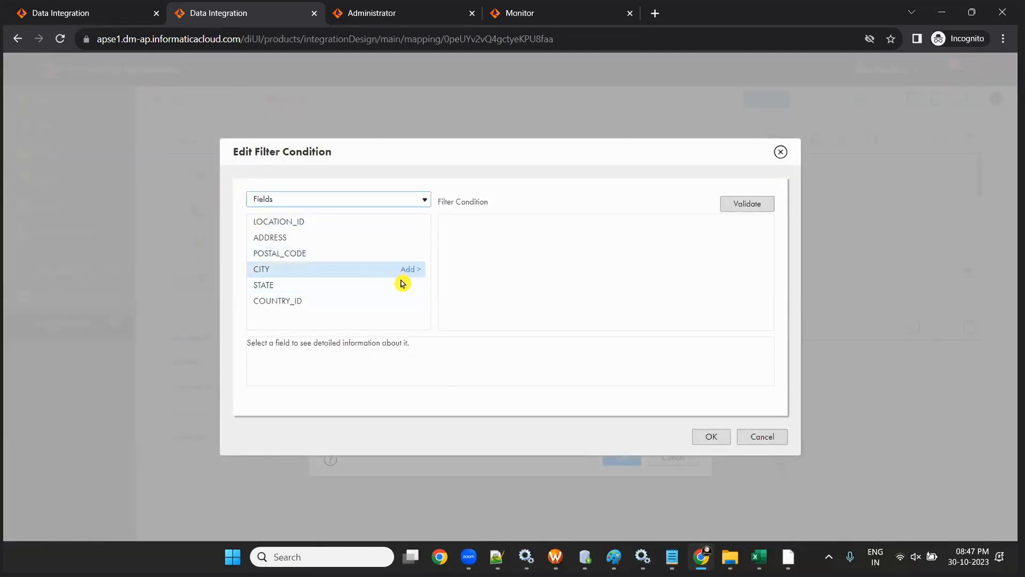
{"action": "left_click", "coordinate": [409, 302]}
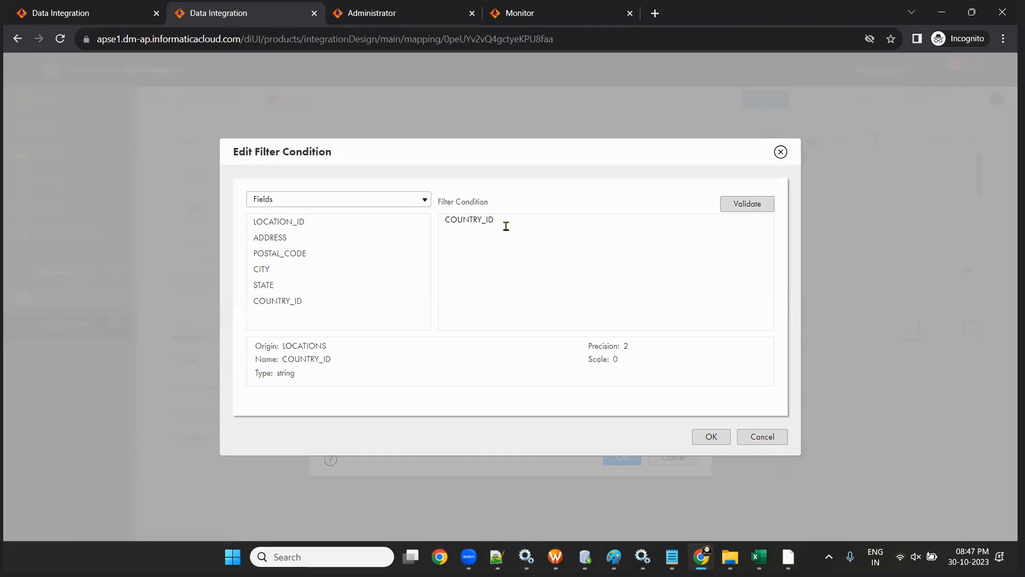
{"action": "type", "text": "'us"}
{"action": "key", "text": "BackSpace"}
{"action": "key", "text": "BackSpace"}
{"action": "type", "text": "US"}
{"action": "left_click_drag", "start_coordinate": [520, 221], "coordinate": [359, 198]}
{"action": "key", "text": "ctrl+c"}
{"action": "left_click", "coordinate": [719, 441]}
{"action": "left_click", "coordinate": [622, 456]}
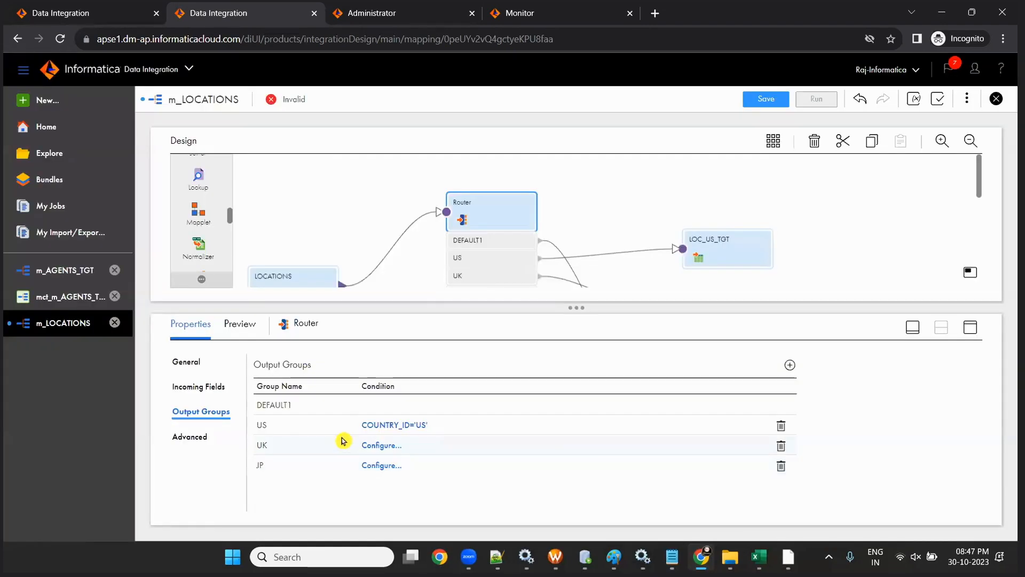
- Set the UK group's advanced filter condition to COUNTRY_ID='UK'
{"action": "left_click", "coordinate": [384, 446]}
{"action": "left_click", "coordinate": [469, 295]}
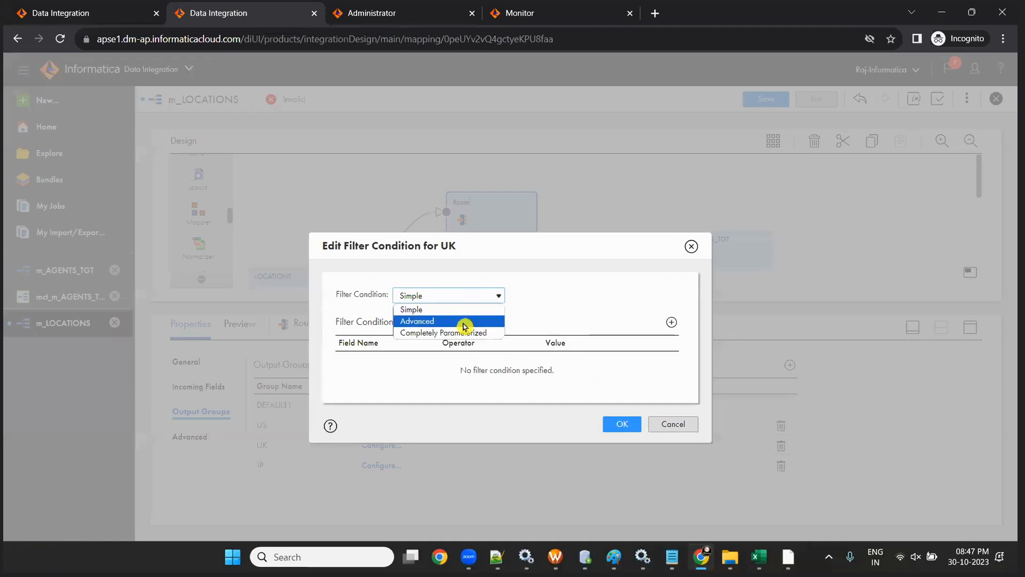
{"action": "left_click", "coordinate": [463, 321]}
{"action": "left_click", "coordinate": [631, 298]}
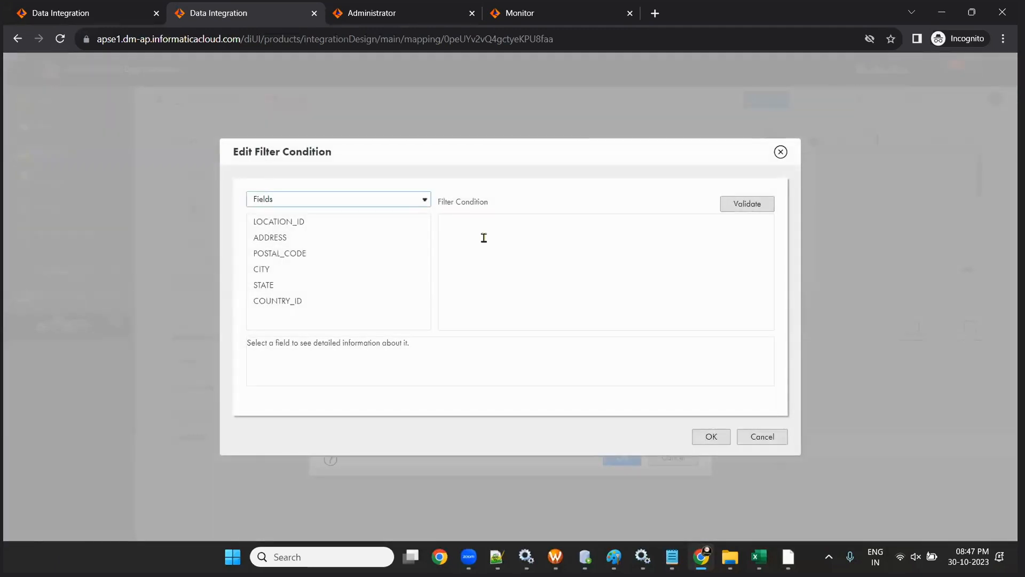
{"action": "left_click", "coordinate": [483, 236]}
{"action": "key", "text": "ctrl+v"}
{"action": "left_click", "coordinate": [505, 219]}
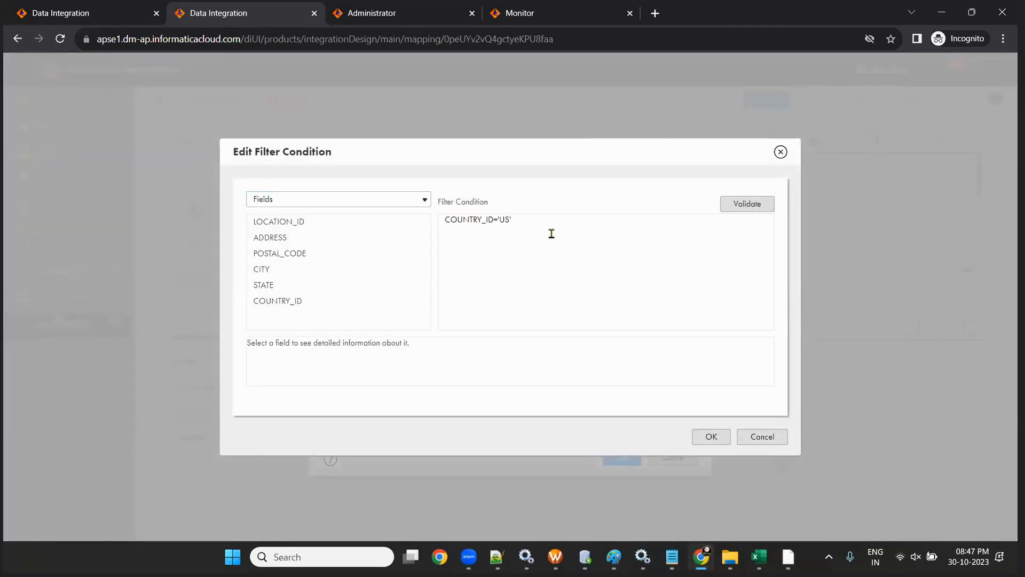
{"action": "left_click", "coordinate": [711, 437]}
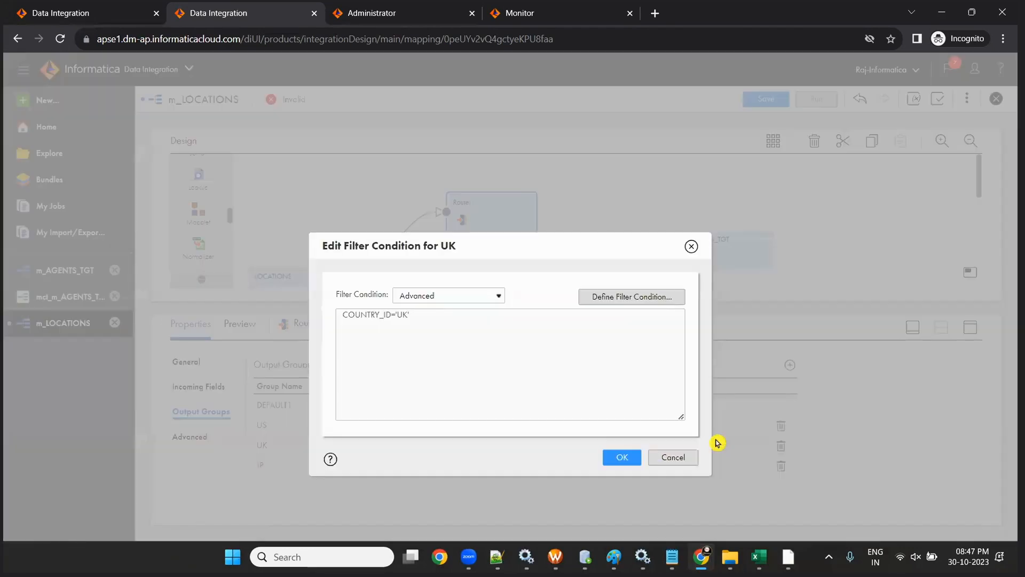
{"action": "left_click", "coordinate": [629, 455]}
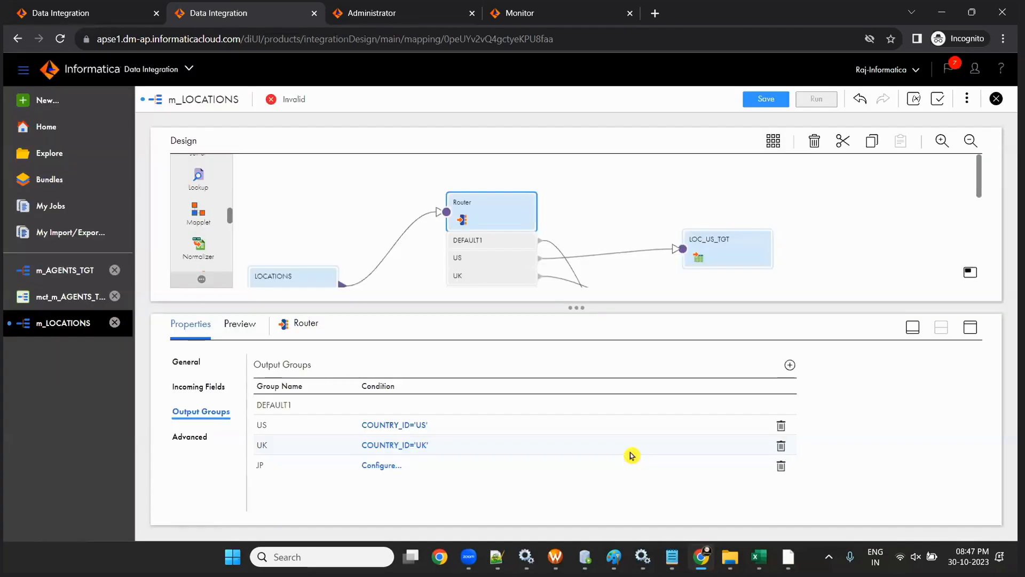
- Set the JP group's advanced filter condition to COUNTRY_ID='JP'
{"action": "left_click", "coordinate": [369, 467]}
{"action": "left_click", "coordinate": [450, 296]}
{"action": "left_click", "coordinate": [450, 321]}
{"action": "left_click", "coordinate": [611, 296]}
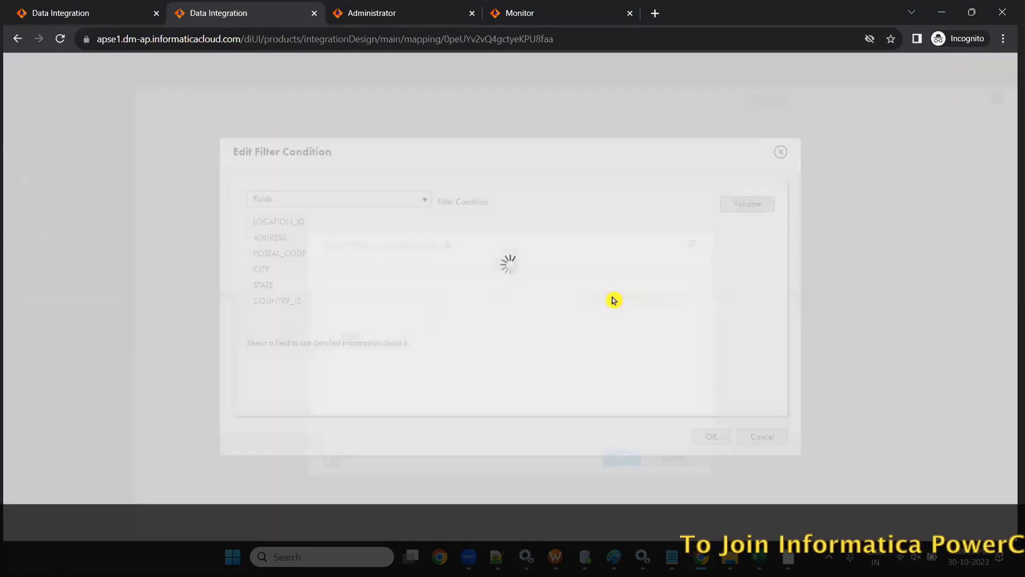
{"action": "left_click", "coordinate": [473, 234]}
{"action": "type", "text": "COUNTRY_ID='US"}
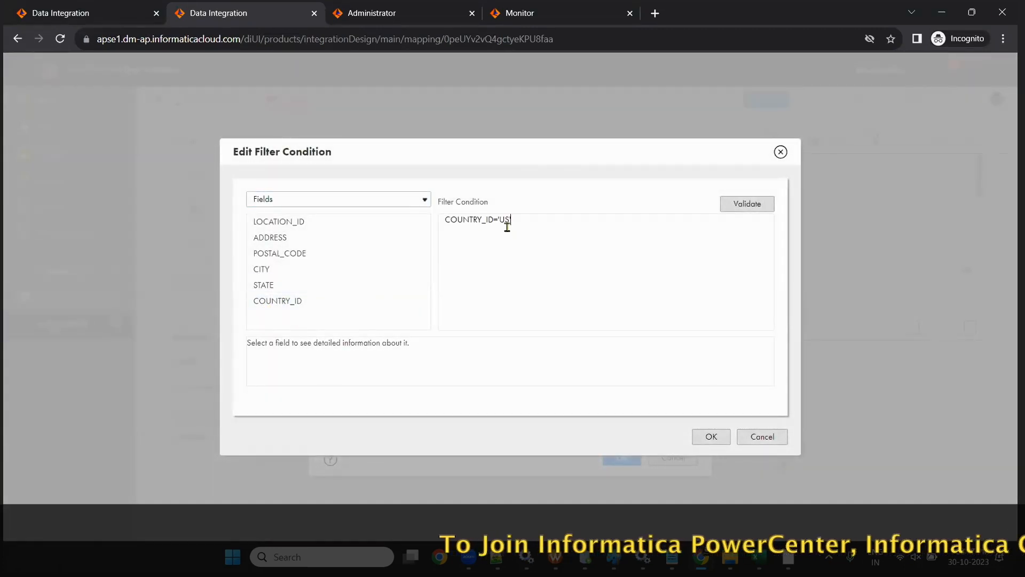
{"action": "key", "text": "BackSpace"}
{"action": "key", "text": "BackSpace"}
{"action": "type", "text": "JP"}
{"action": "type", "text": "'"}
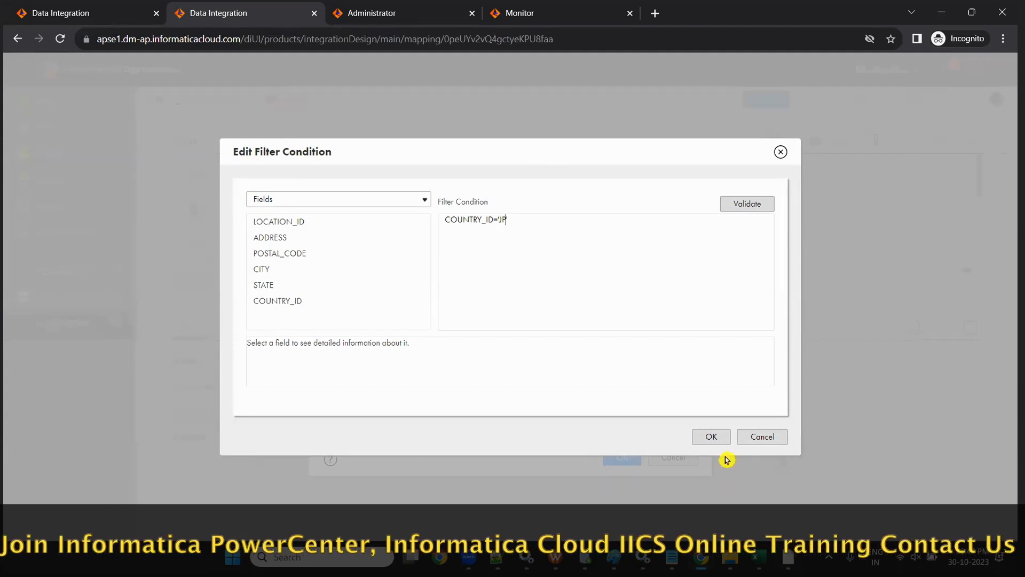
{"action": "left_click", "coordinate": [700, 438]}
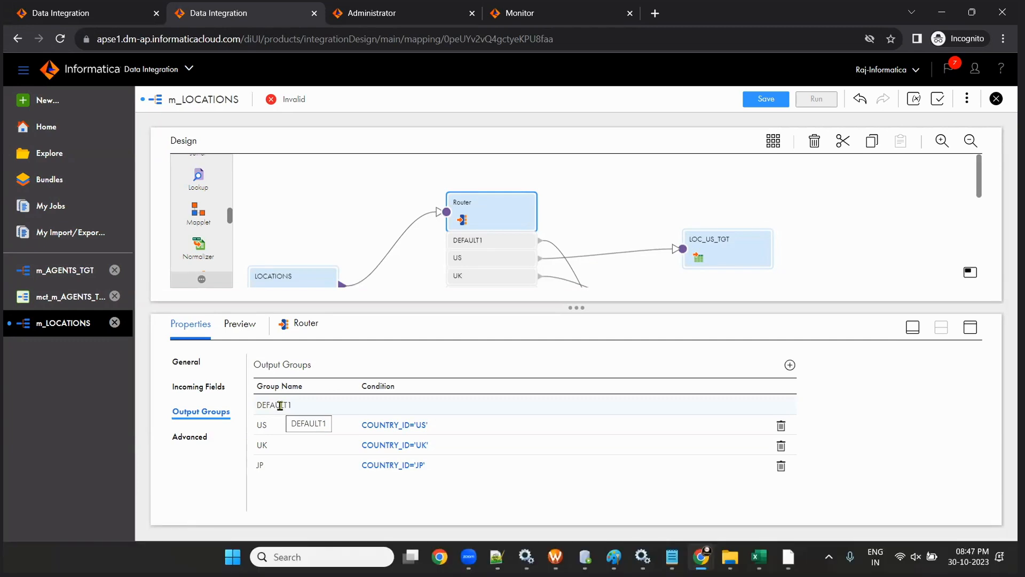
- Save m_LOCATIONS and widen the canvas to review all target tables
{"action": "left_click", "coordinate": [766, 106]}
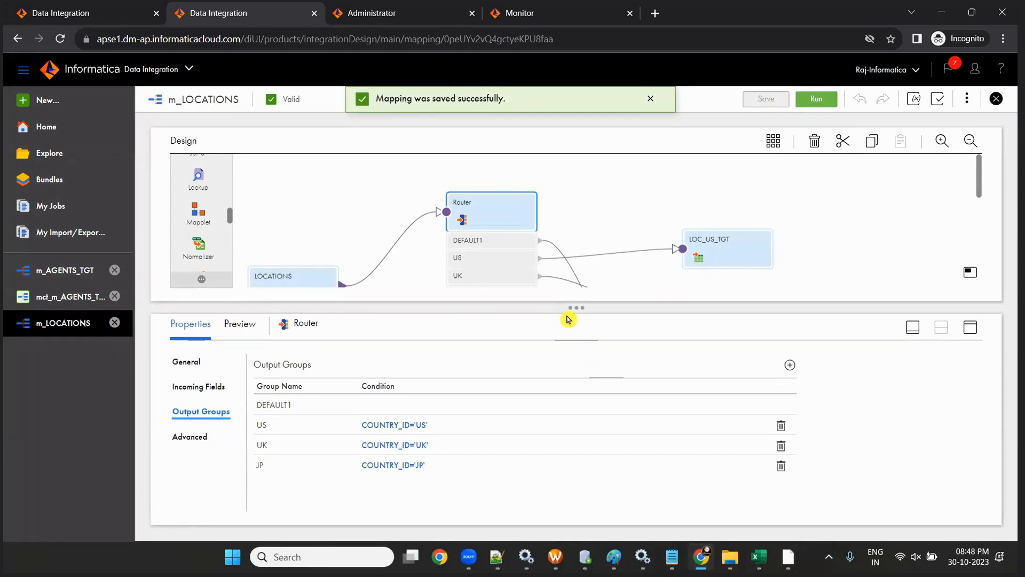
{"action": "left_click_drag", "start_coordinate": [568, 319], "coordinate": [611, 423]}
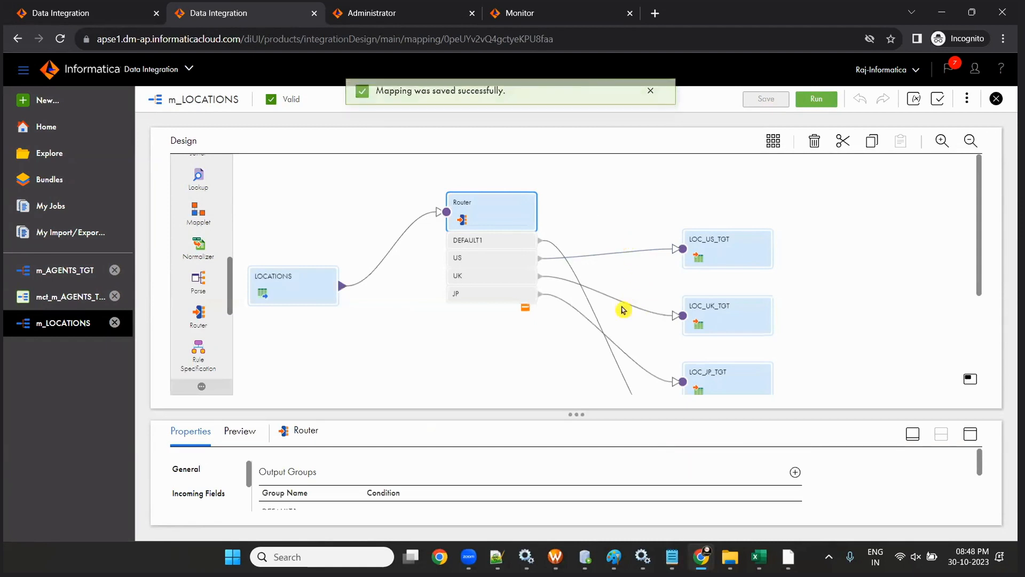
{"action": "scroll", "coordinate": [655, 315], "scroll_direction": "down", "scroll_amount": 1}
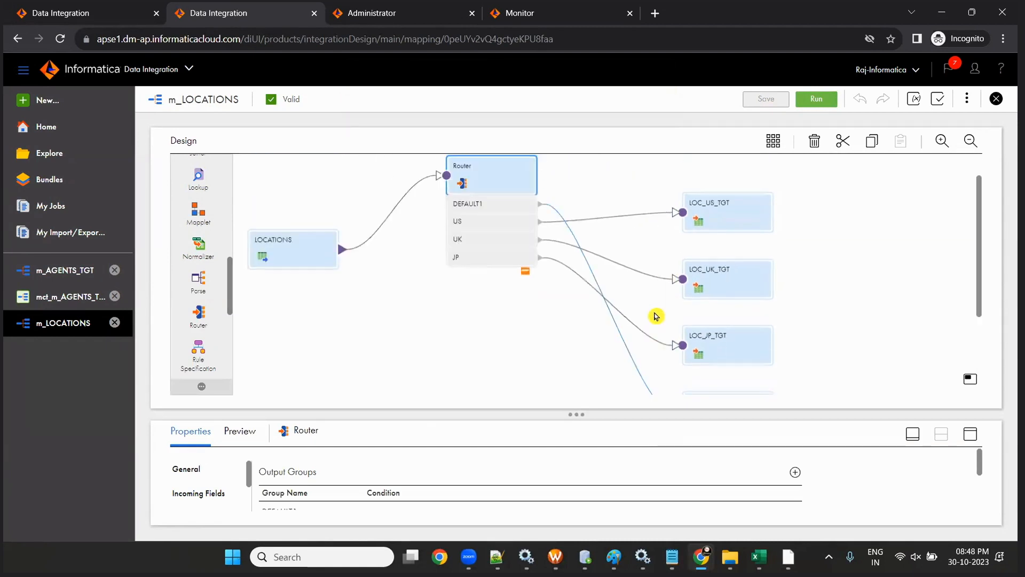
{"action": "scroll", "coordinate": [656, 316], "scroll_direction": "up", "scroll_amount": 1}
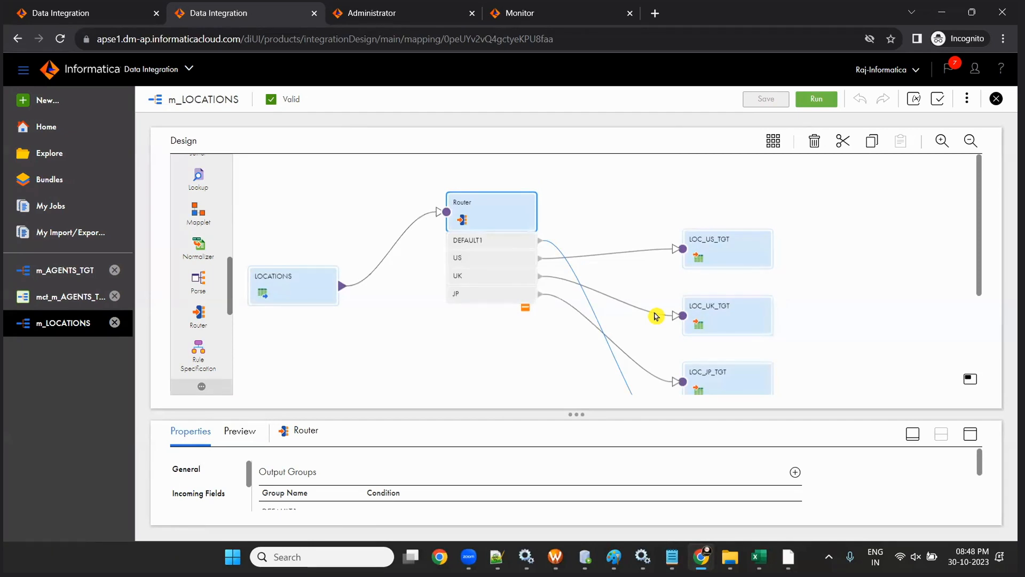
- Review the Router's output group conditions, then auto-arrange the mapping with Arrange All
{"action": "left_click", "coordinate": [288, 292]}
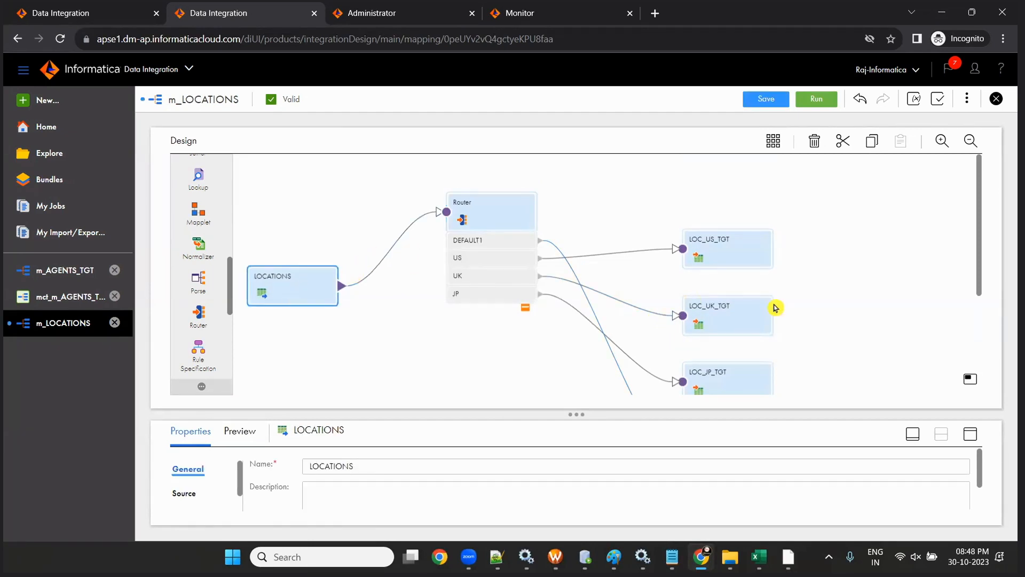
{"action": "left_click", "coordinate": [467, 190]}
{"action": "left_click_drag", "start_coordinate": [582, 421], "coordinate": [577, 320]}
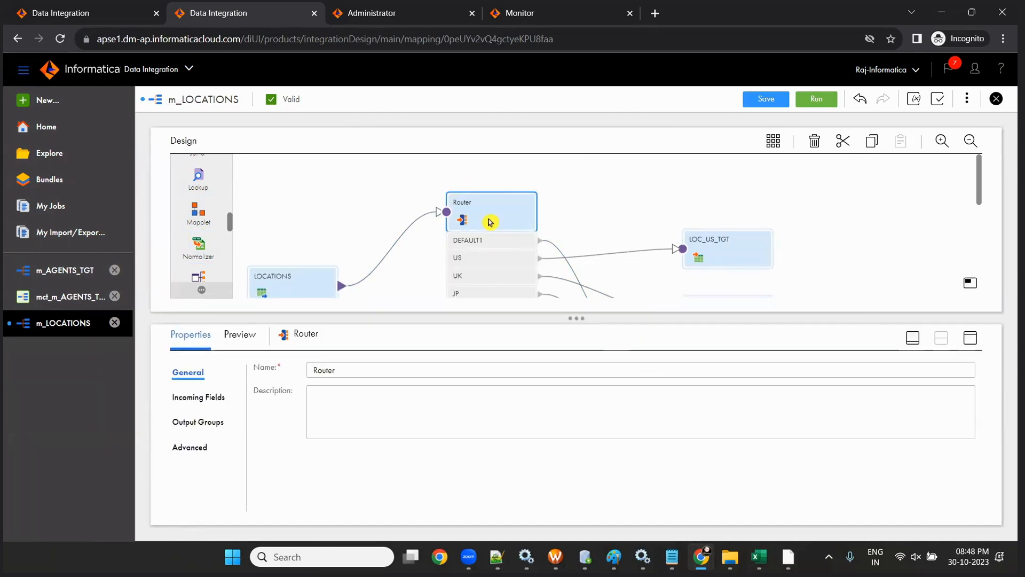
{"action": "left_click", "coordinate": [202, 422]}
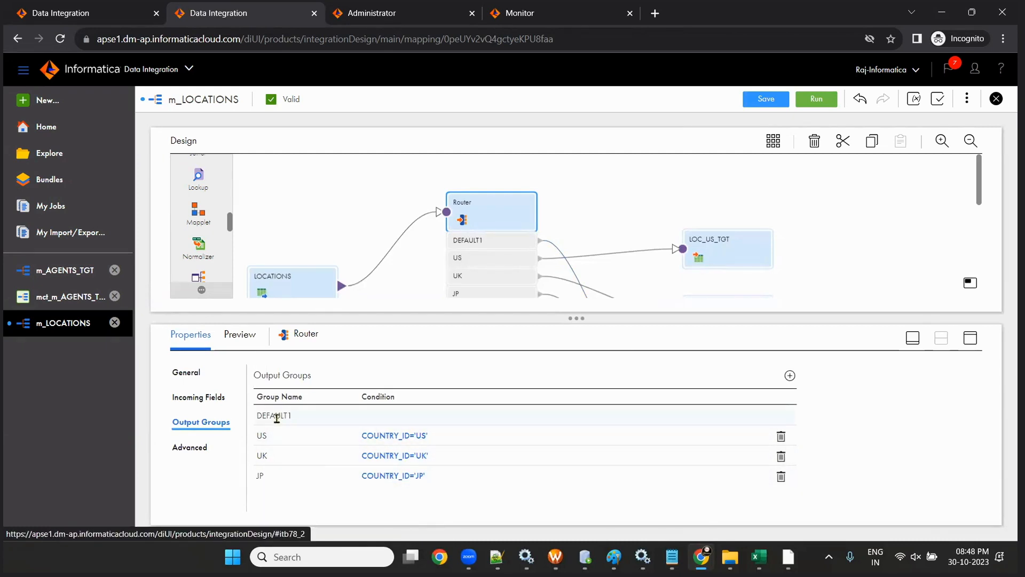
{"action": "scroll", "coordinate": [553, 249], "scroll_direction": "down", "scroll_amount": 1}
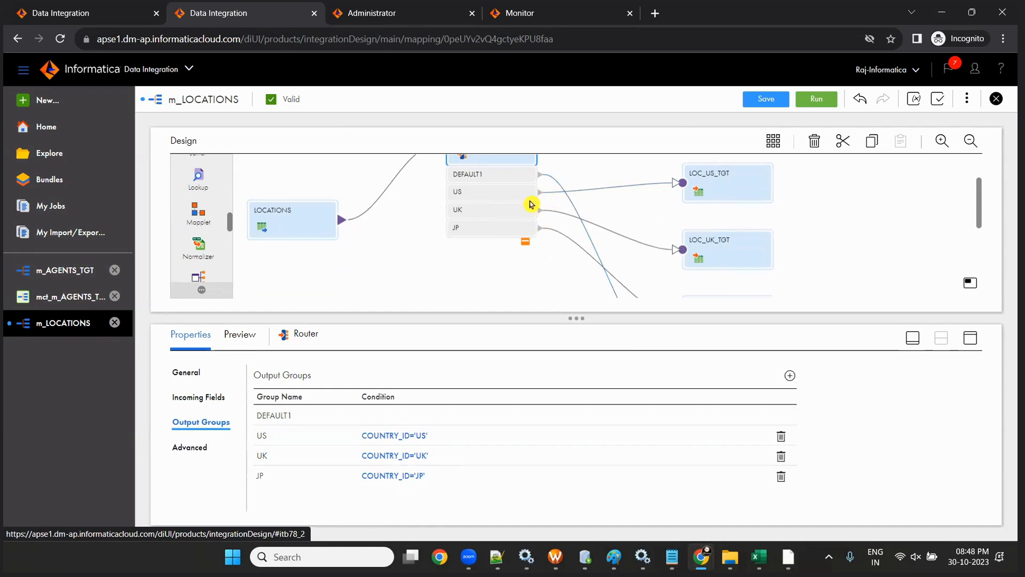
{"action": "left_click_drag", "start_coordinate": [576, 318], "coordinate": [600, 420]}
{"action": "scroll", "coordinate": [403, 322], "scroll_direction": "up", "scroll_amount": 1}
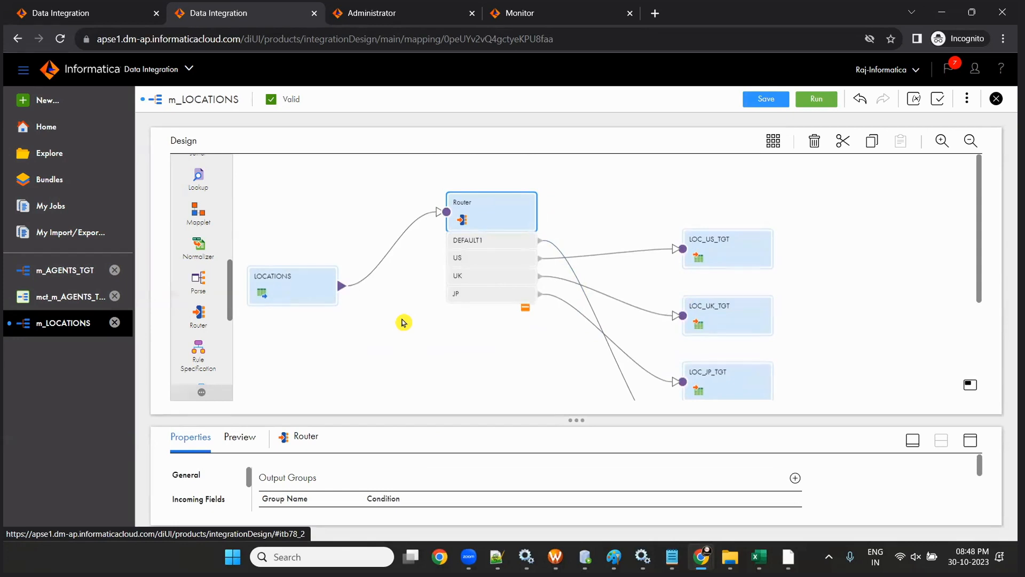
{"action": "left_click", "coordinate": [774, 142]}
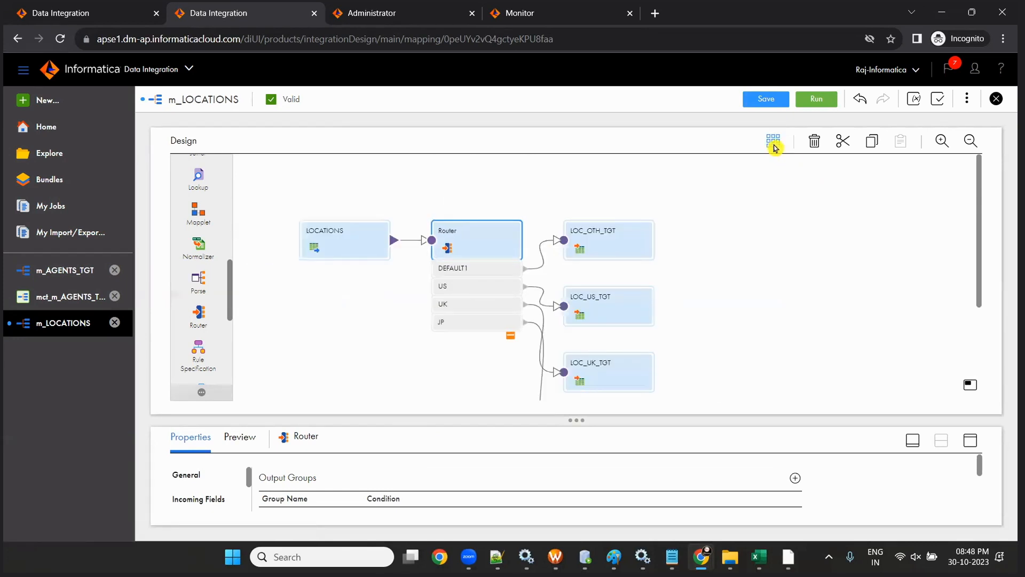
- Lay out the canvas: LOCATIONS at left, Router level with it, four targets shifted right
{"action": "scroll", "coordinate": [587, 256], "scroll_direction": "down", "scroll_amount": 1}
{"action": "left_click_drag", "start_coordinate": [338, 175], "coordinate": [281, 192]}
{"action": "left_click_drag", "start_coordinate": [459, 179], "coordinate": [468, 237]}
{"action": "left_click_drag", "start_coordinate": [532, 174], "coordinate": [709, 422]}
{"action": "left_click_drag", "start_coordinate": [595, 173], "coordinate": [733, 179]}
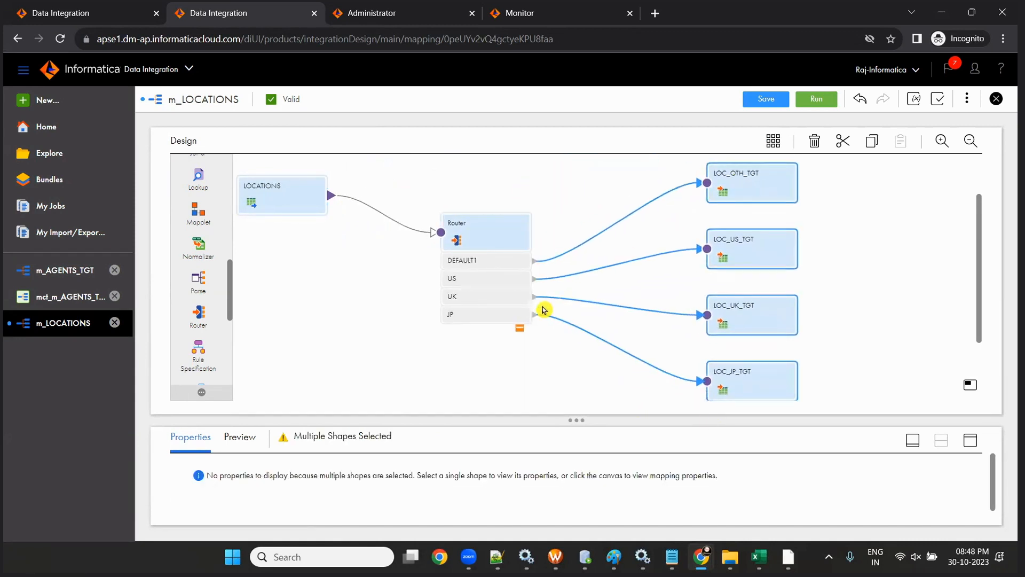
{"action": "left_click", "coordinate": [543, 310]}
{"action": "left_click_drag", "start_coordinate": [490, 248], "coordinate": [485, 214]}
{"action": "left_click", "coordinate": [518, 366]}
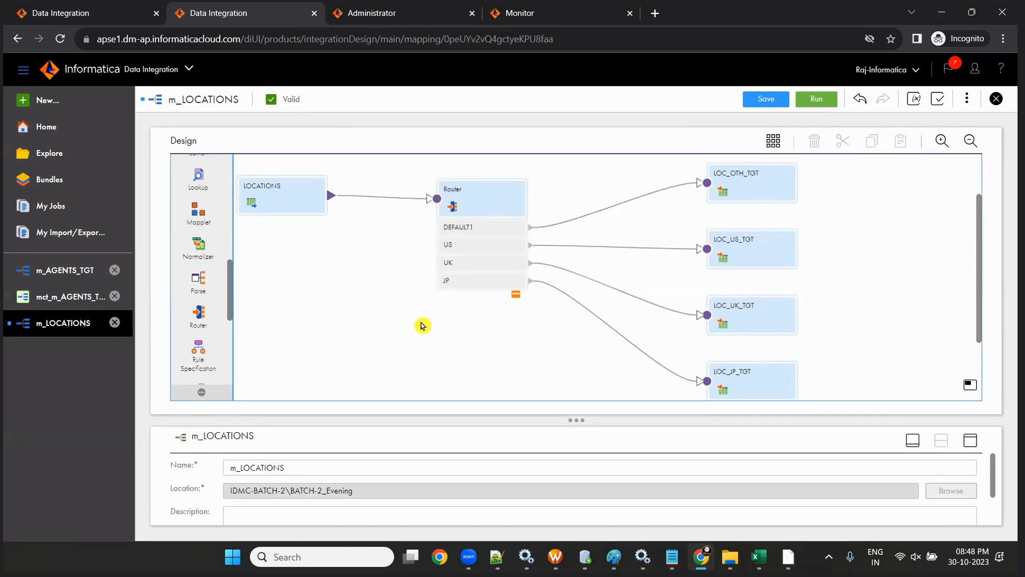
- Save m_LOCATIONS and view the mapping's own properties, selecting its name
{"action": "left_click", "coordinate": [286, 191]}
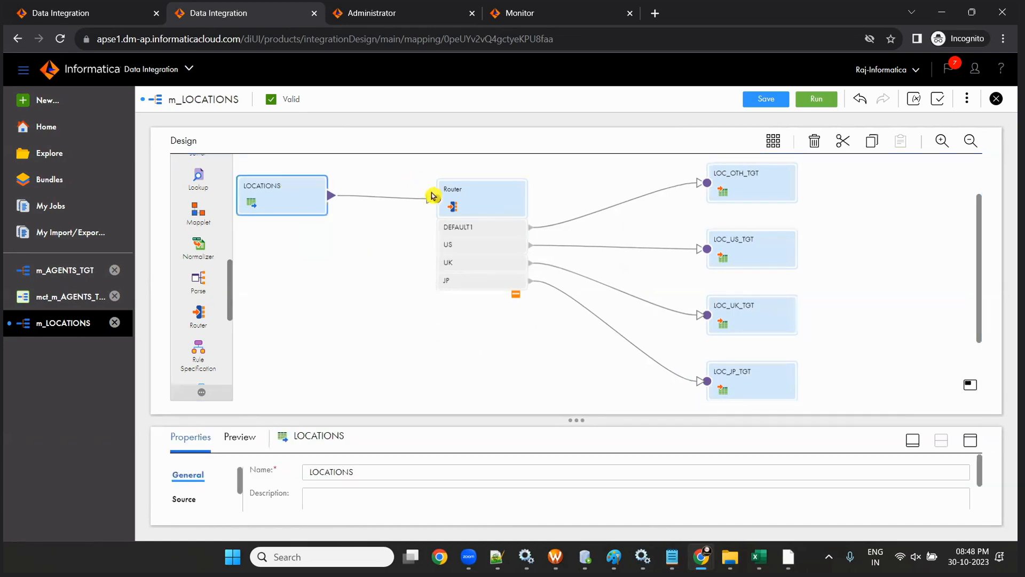
{"action": "left_click", "coordinate": [459, 201]}
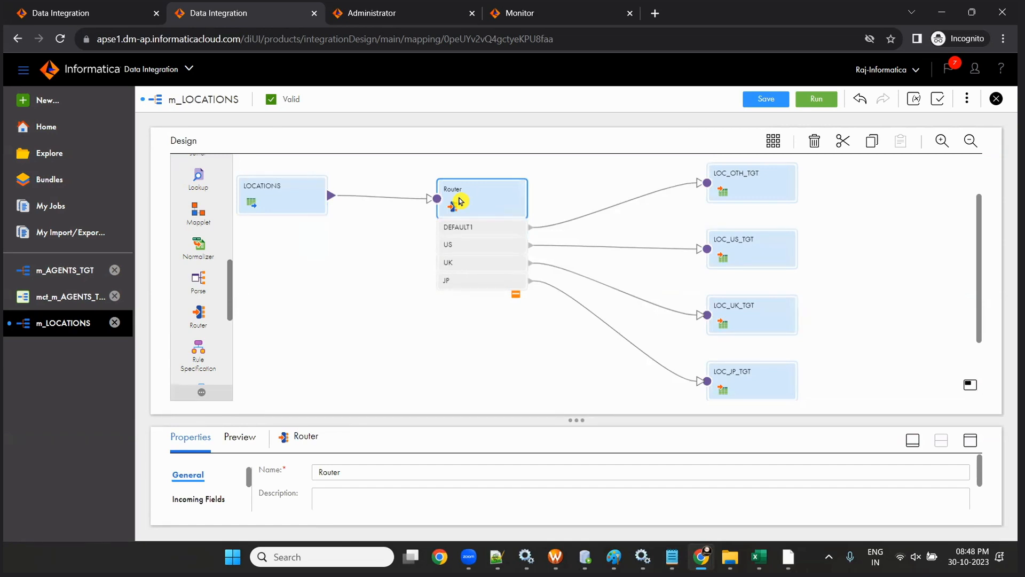
{"action": "left_click", "coordinate": [782, 100]}
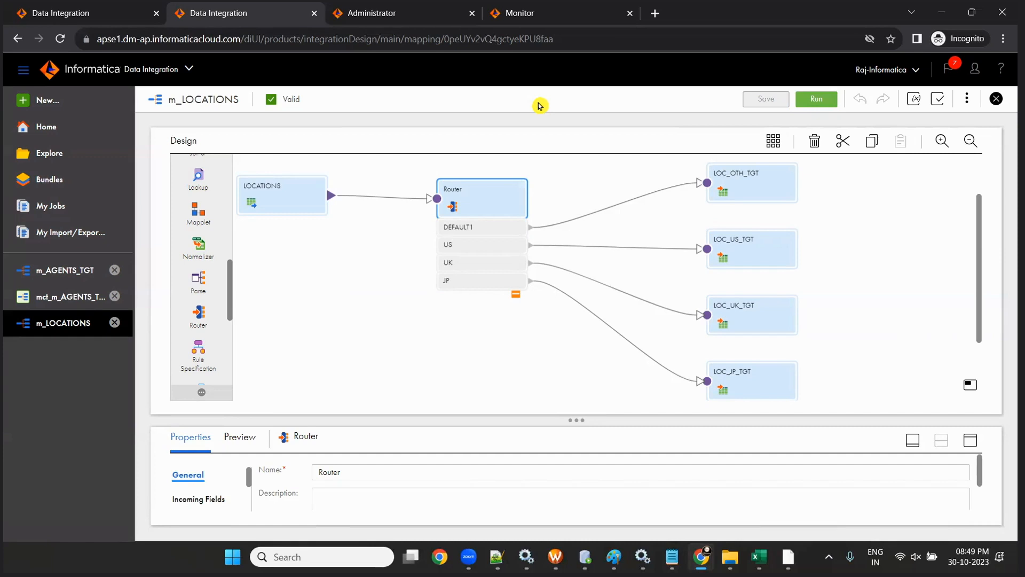
{"action": "left_click", "coordinate": [404, 380]}
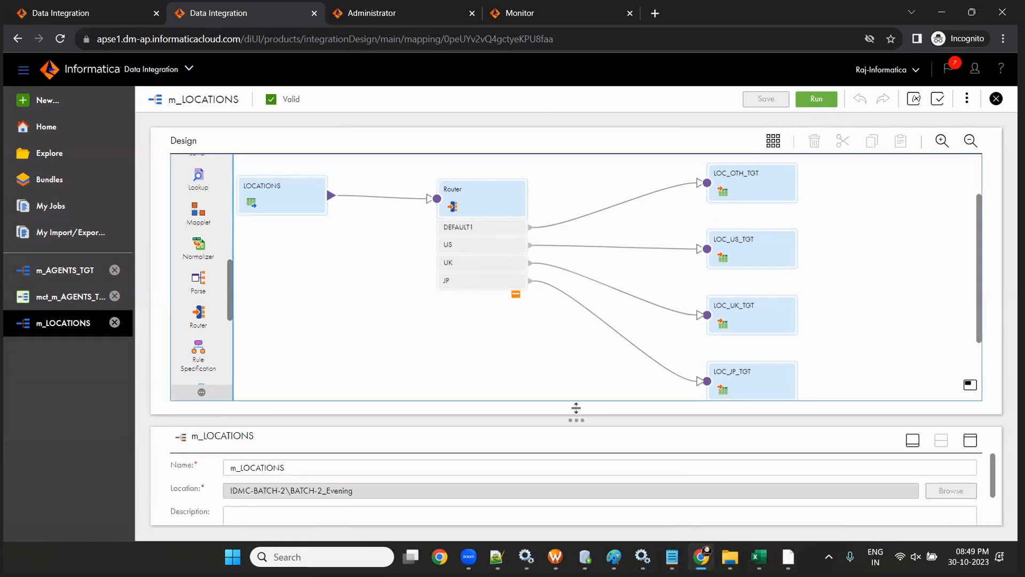
{"action": "left_click_drag", "start_coordinate": [576, 407], "coordinate": [576, 373]}
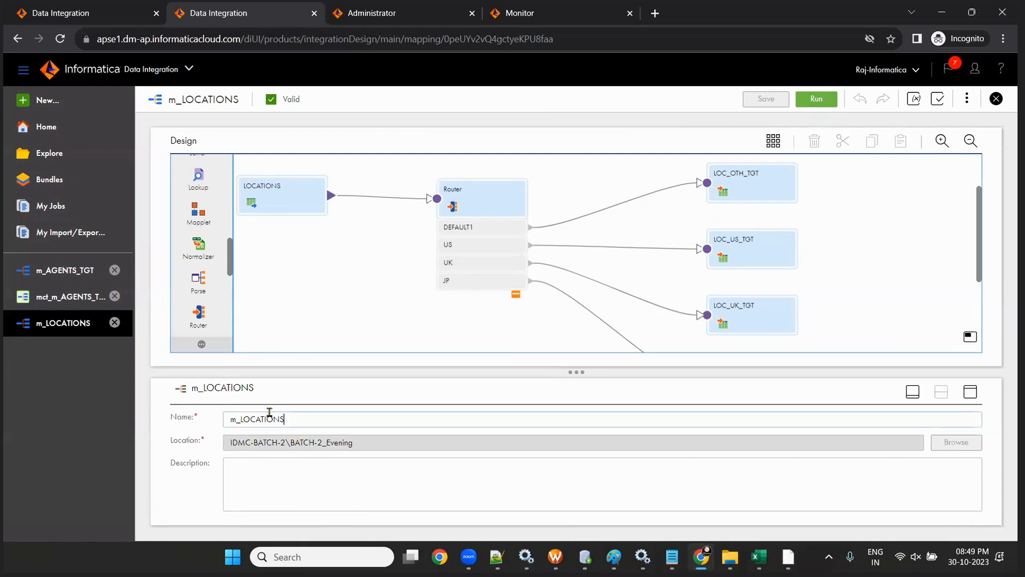
{"action": "left_click_drag", "start_coordinate": [285, 418], "coordinate": [201, 415]}
{"action": "key", "text": "ctrl+c"}
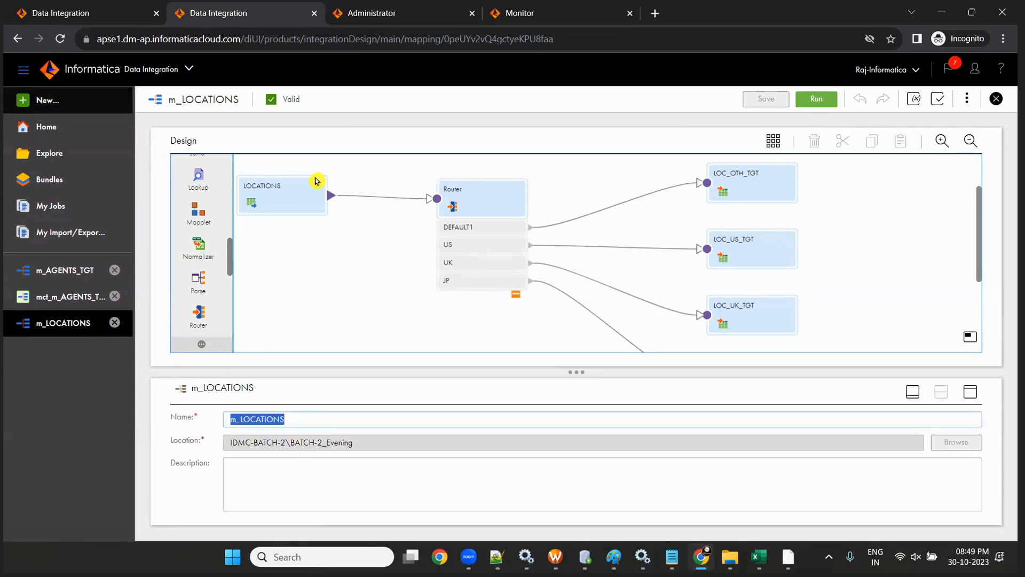
- Create a new mapping task named Mct_m_LOCATIONS on runtime LAPTOP-ML8890RC
{"action": "left_click", "coordinate": [35, 100]}
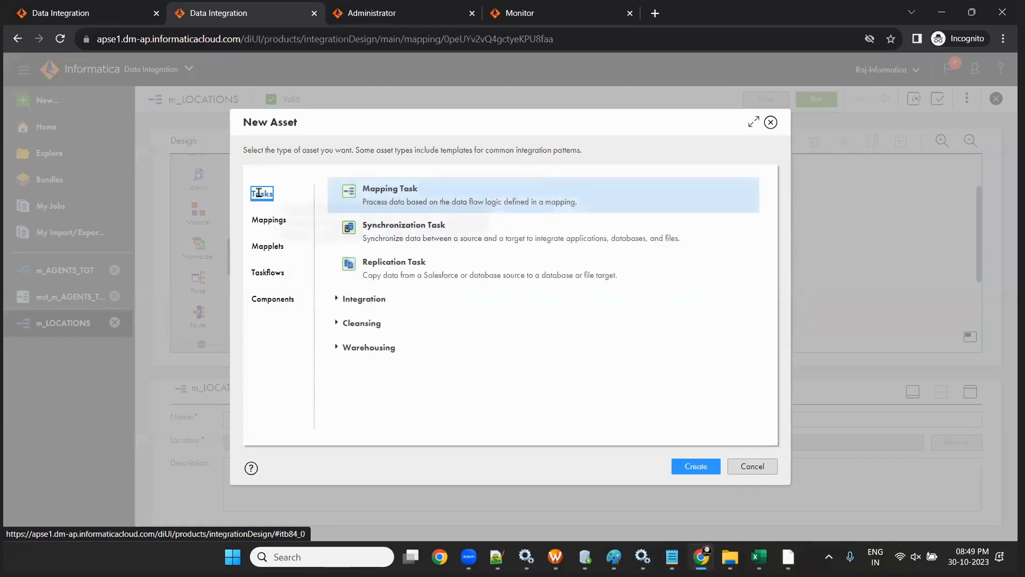
{"action": "left_click", "coordinate": [541, 211]}
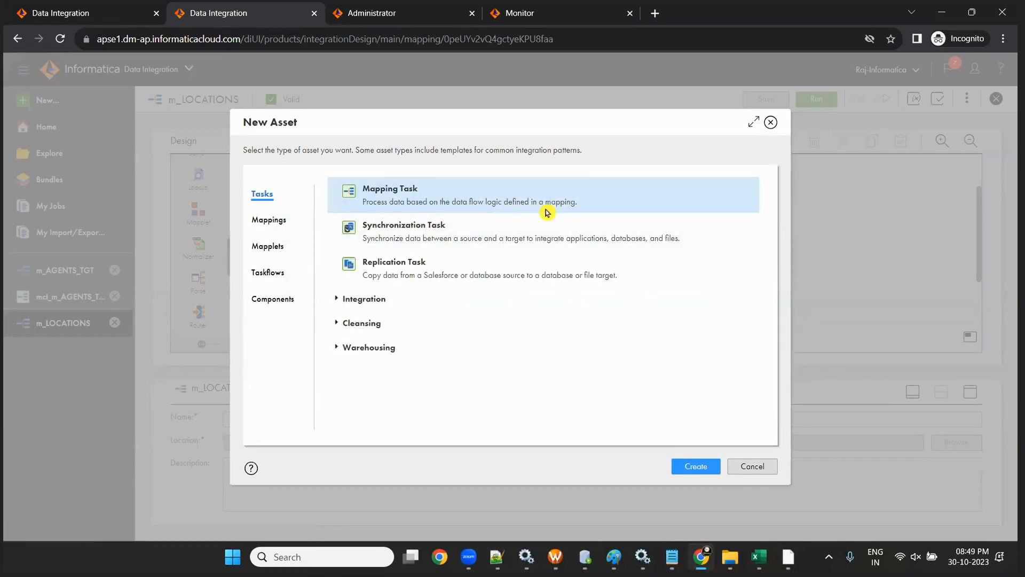
{"action": "left_click", "coordinate": [698, 467]}
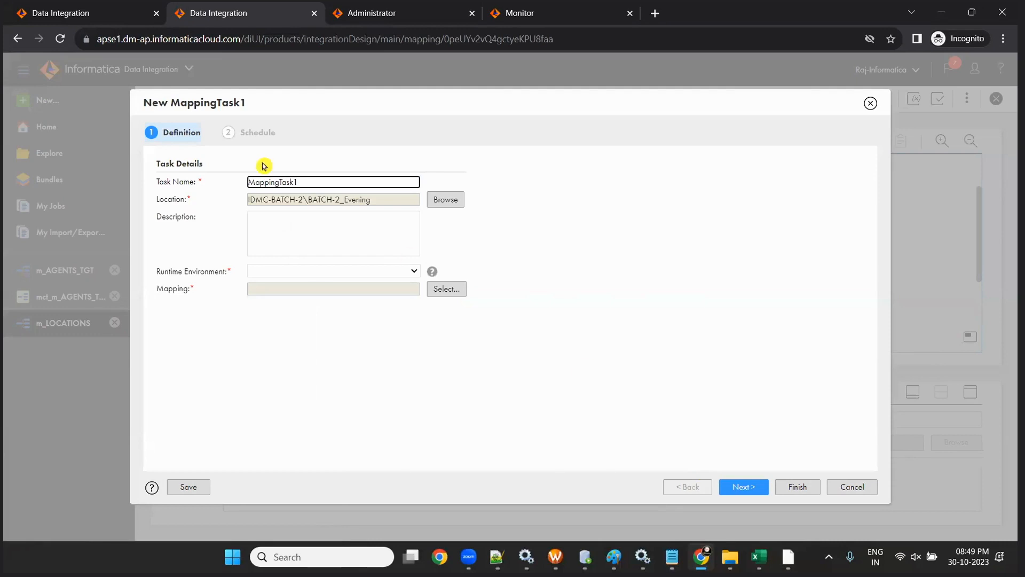
{"action": "double_click", "coordinate": [313, 182]}
{"action": "type", "text": "M"}
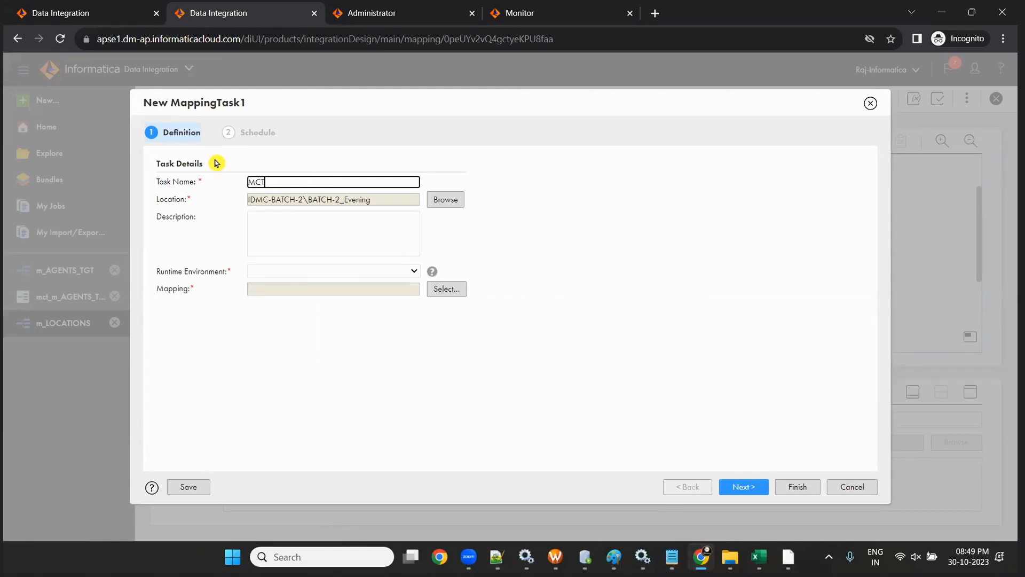
{"action": "type", "text": "ct_"}
{"action": "key", "text": "ctrl+v"}
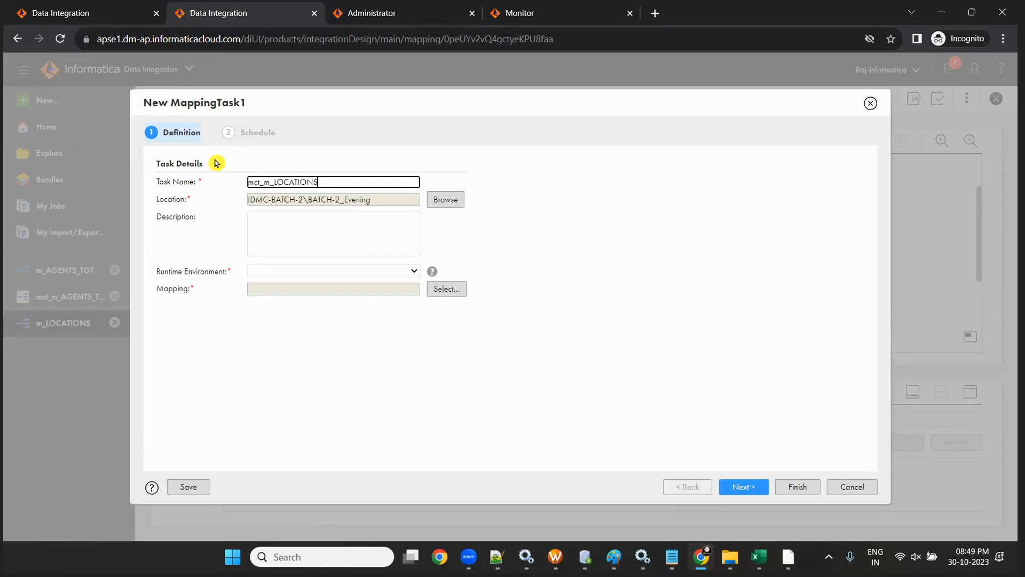
{"action": "left_click", "coordinate": [323, 265]}
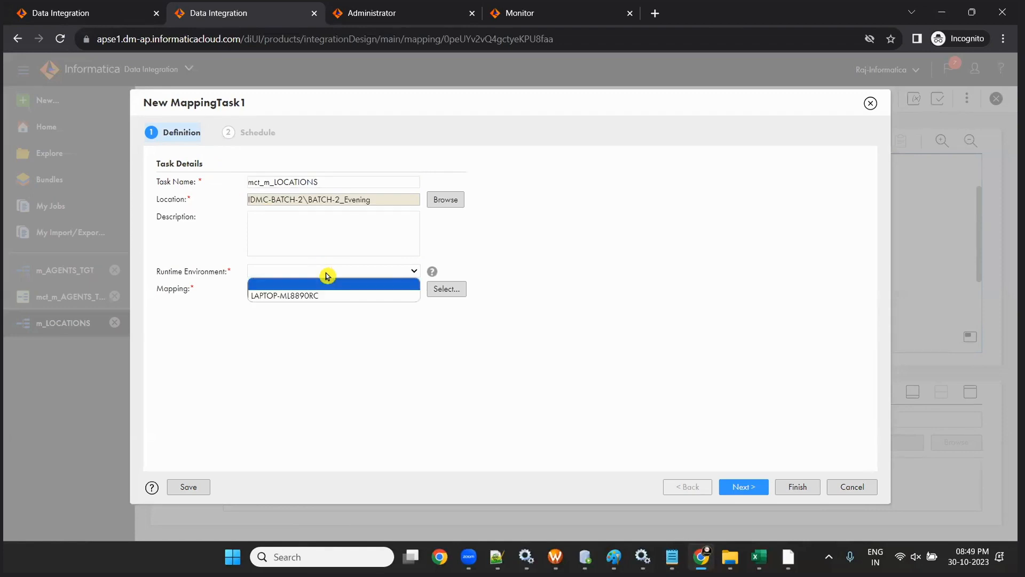
{"action": "left_click", "coordinate": [331, 293]}
- Select m_LOCATIONS as the task's mapping, finish saving the task and run it
{"action": "left_click", "coordinate": [435, 295]}
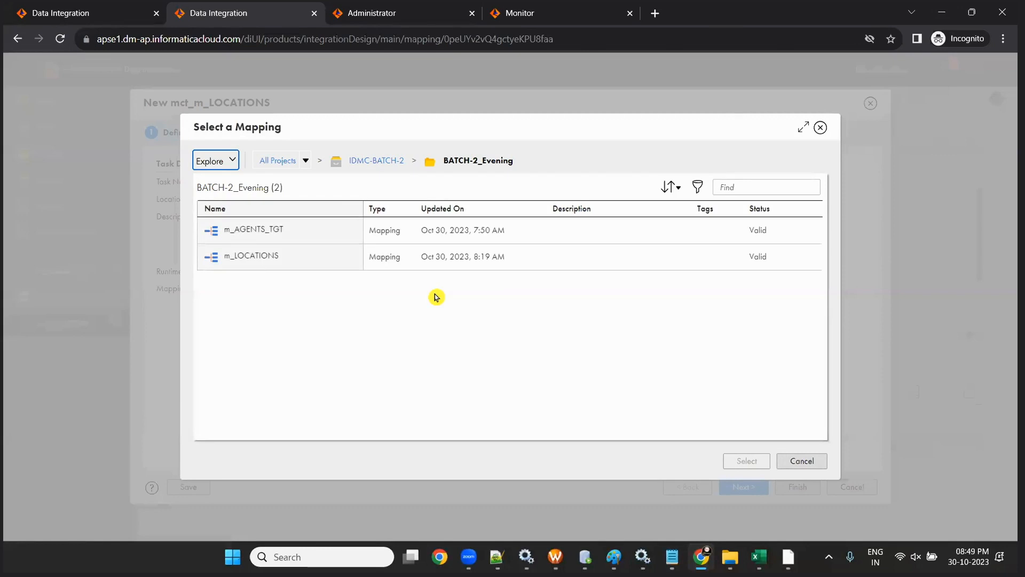
{"action": "left_click", "coordinate": [261, 258]}
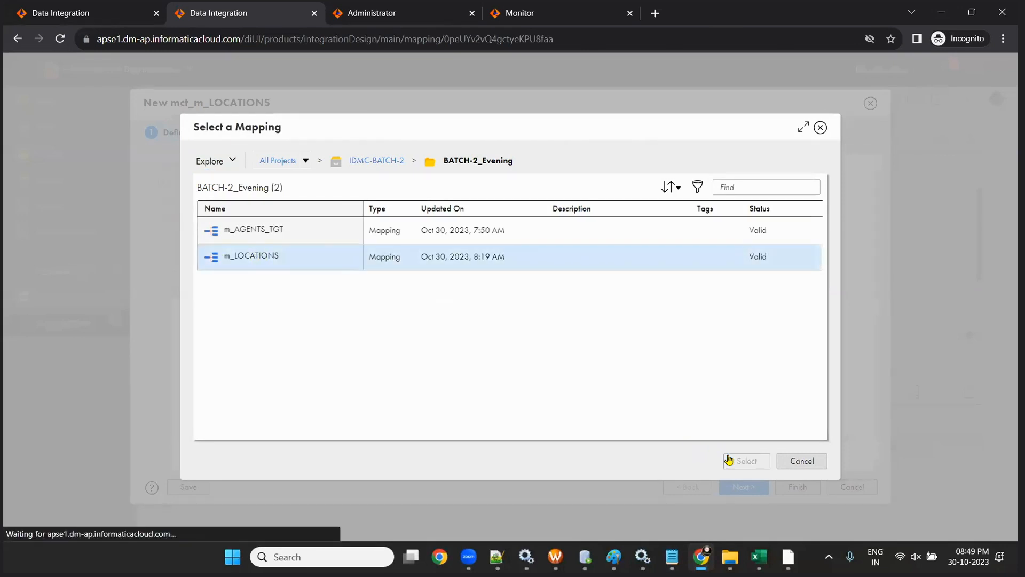
{"action": "left_click", "coordinate": [728, 460]}
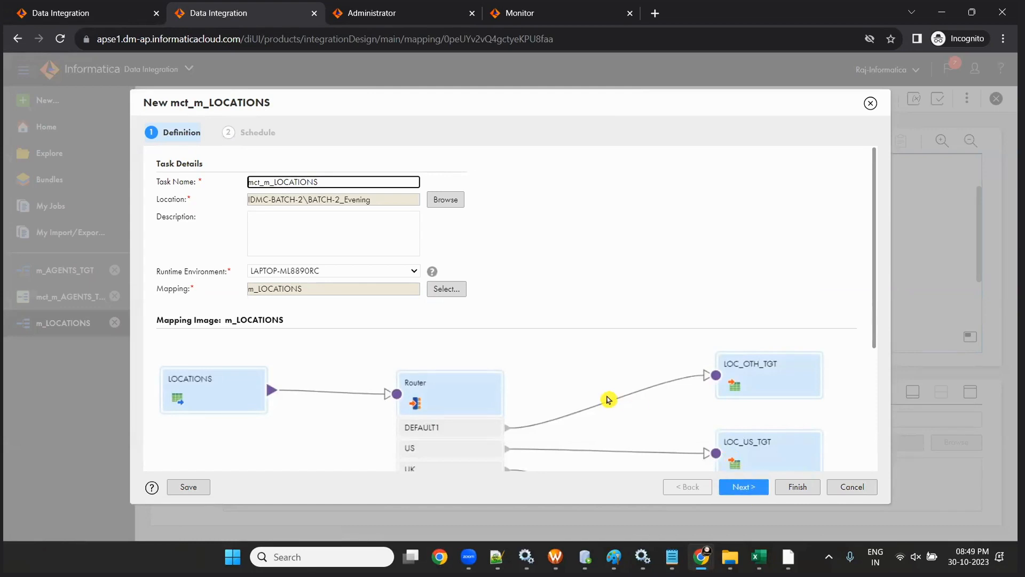
{"action": "scroll", "coordinate": [606, 394], "scroll_direction": "down", "scroll_amount": 3}
{"action": "left_click", "coordinate": [737, 490]}
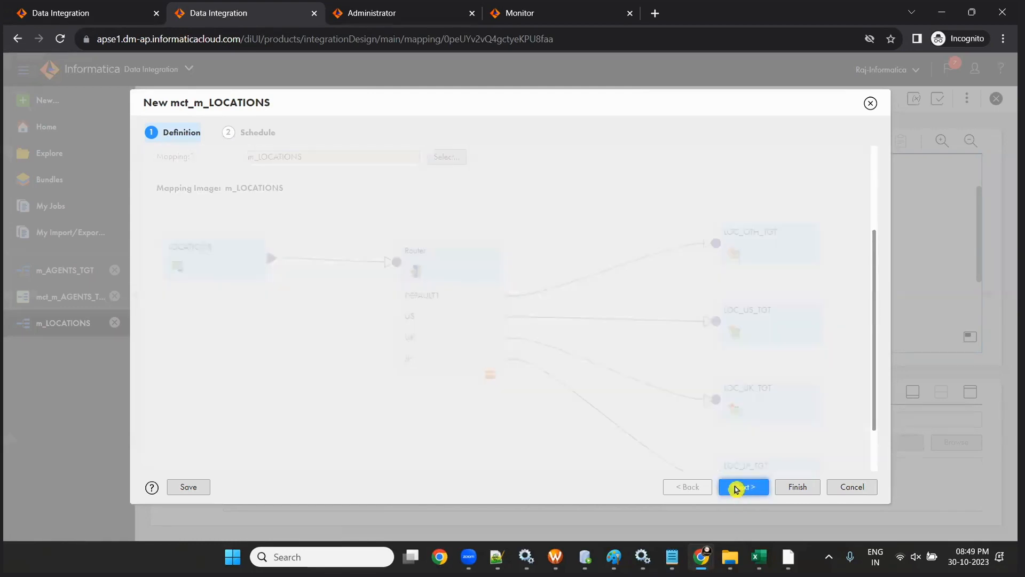
{"action": "left_click", "coordinate": [793, 490]}
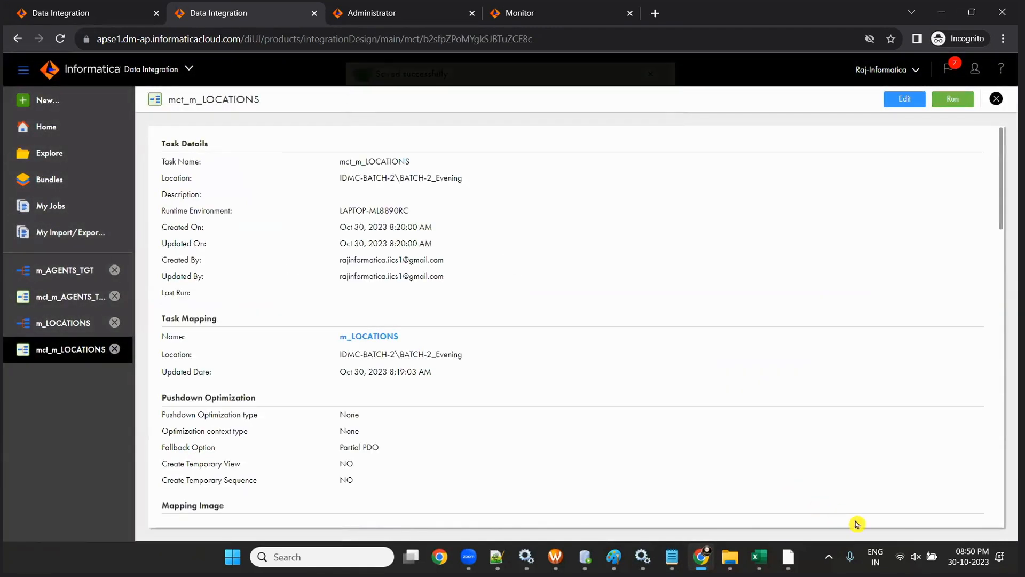
{"action": "left_click", "coordinate": [638, 244]}
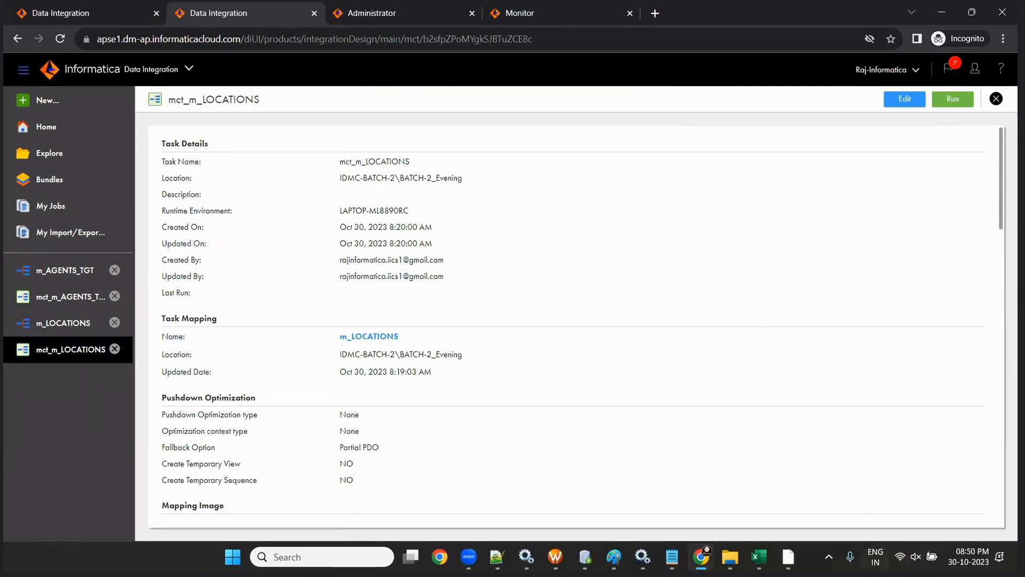
{"action": "left_click", "coordinate": [948, 99]}
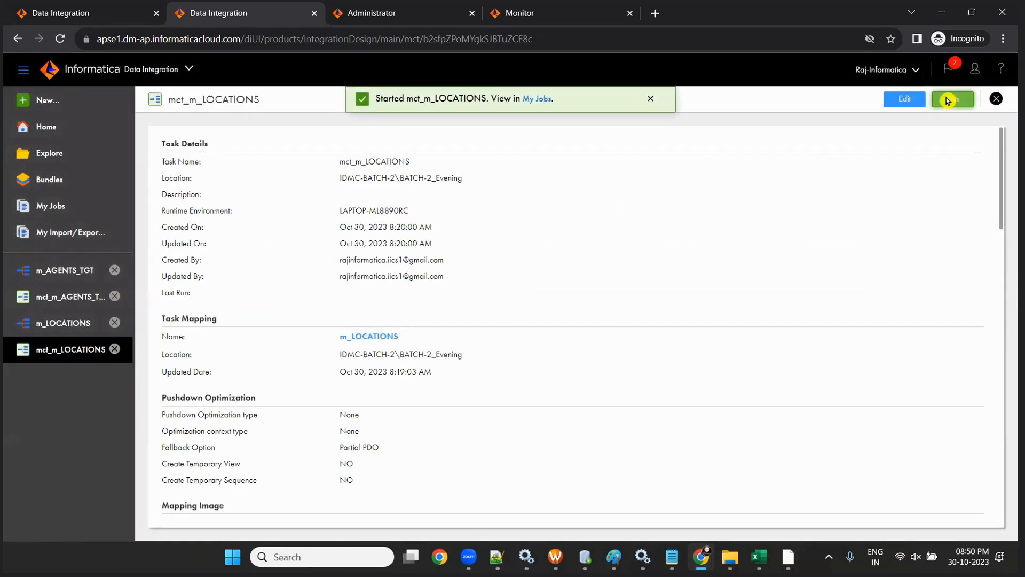
- In Monitor's All Jobs list, refresh until job mct_m_LOCATIONS-1 succeeds
{"action": "left_click", "coordinate": [536, 12]}
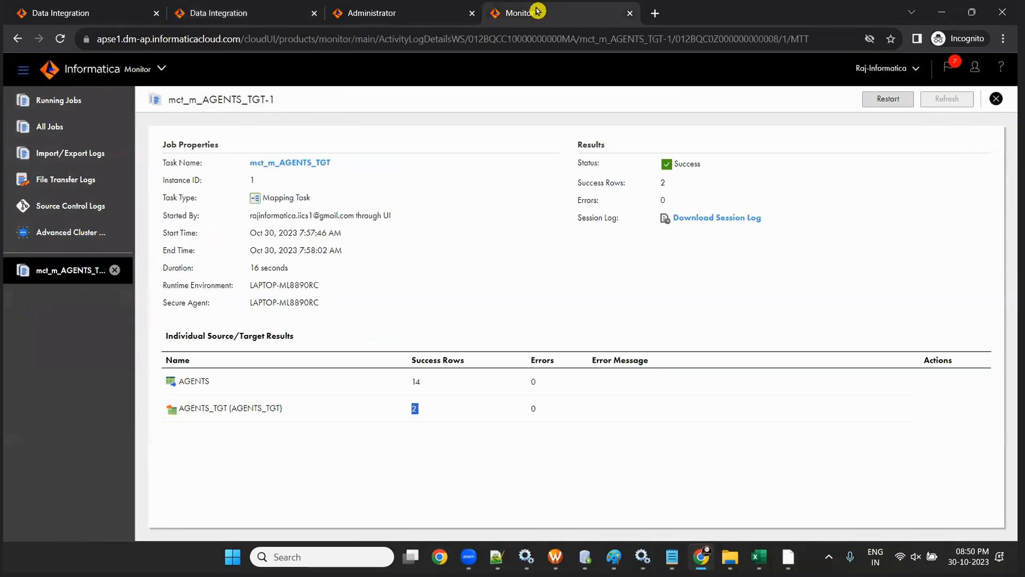
{"action": "left_click", "coordinate": [41, 136]}
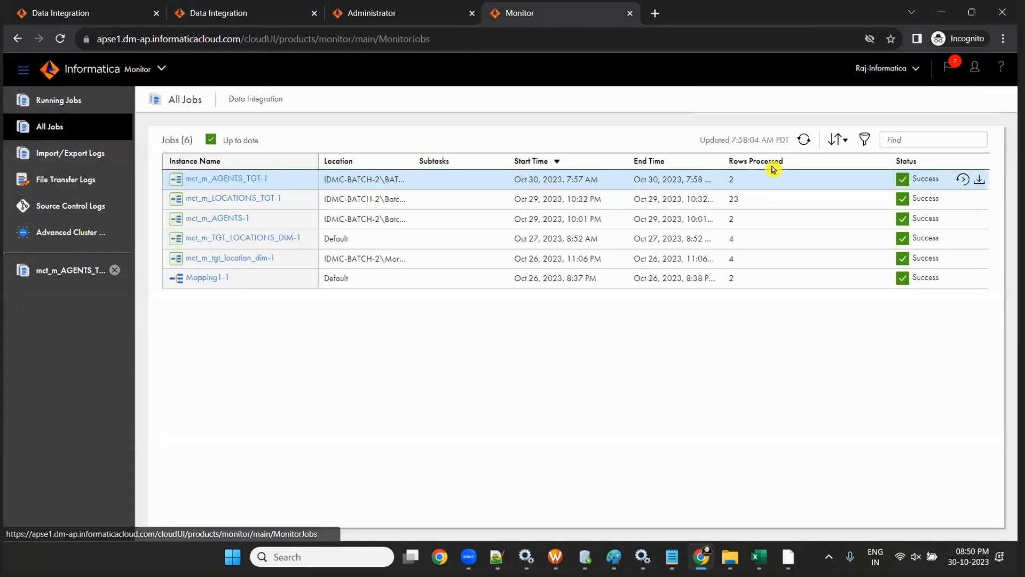
{"action": "left_click", "coordinate": [803, 139]}
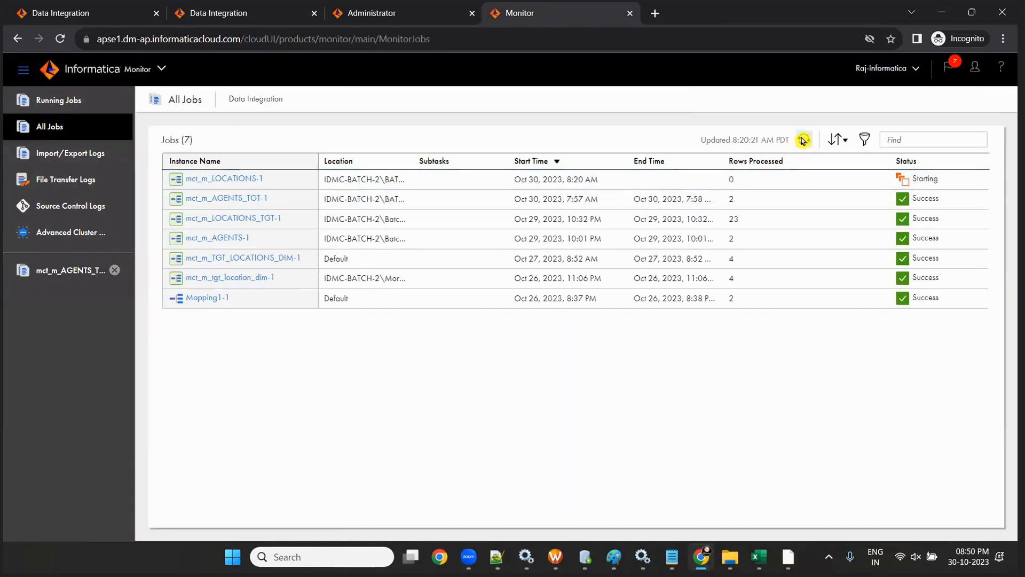
{"action": "left_click", "coordinate": [804, 139]}
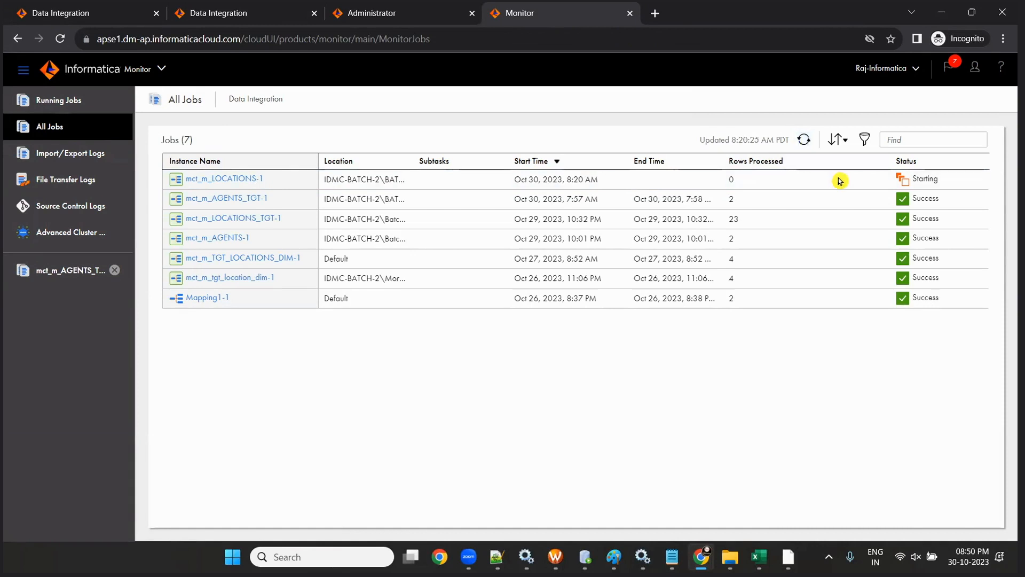
{"action": "left_click", "coordinate": [806, 141]}
{"action": "left_click", "coordinate": [806, 141]}
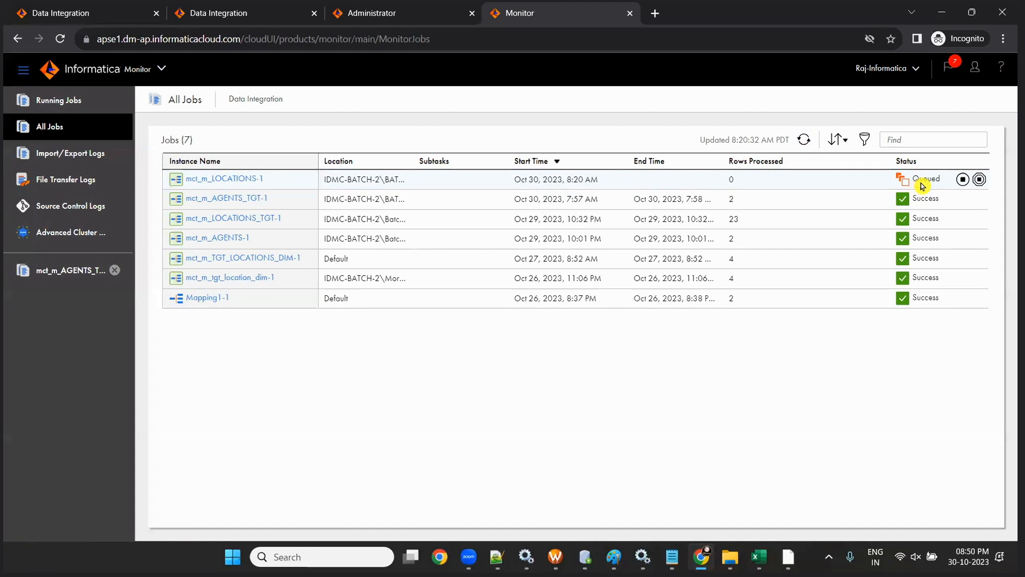
{"action": "left_click", "coordinate": [803, 140]}
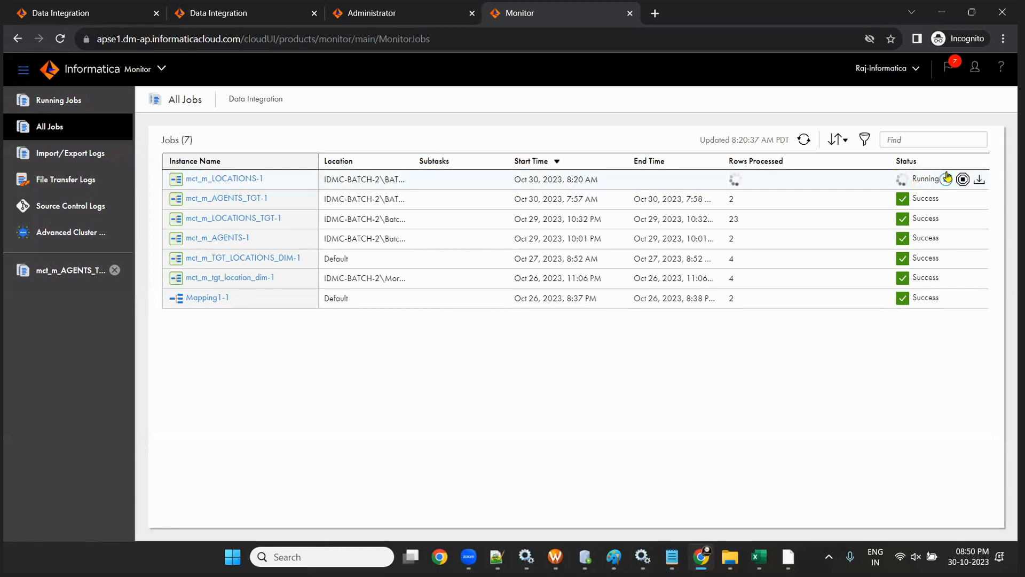
{"action": "left_click", "coordinate": [805, 141]}
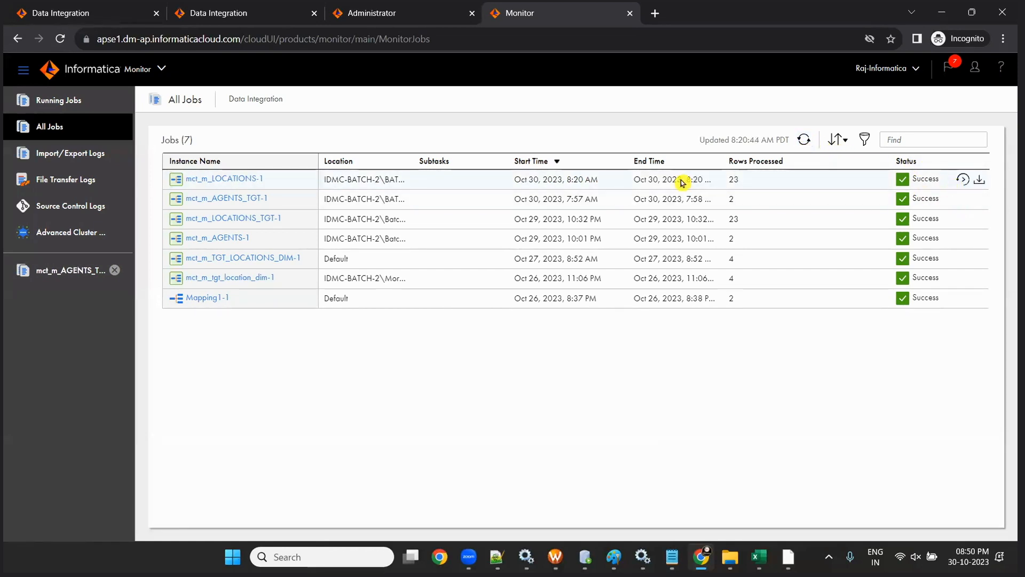
- Review mct_m_LOCATIONS-1 details: 23 rows read, US 4, UK 3, JP 2, others 14 loaded
{"action": "left_click", "coordinate": [733, 180]}
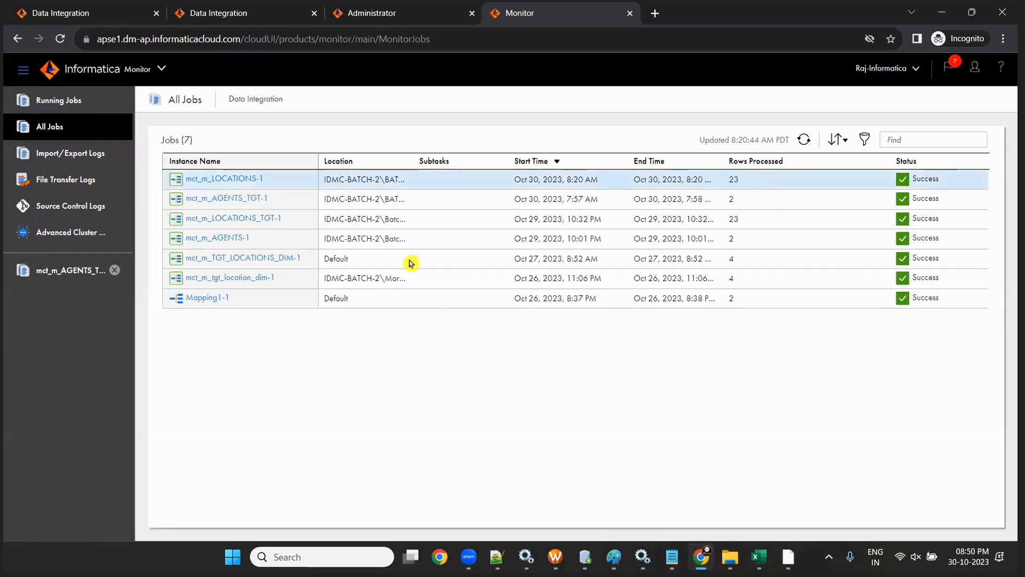
{"action": "left_click", "coordinate": [211, 178]}
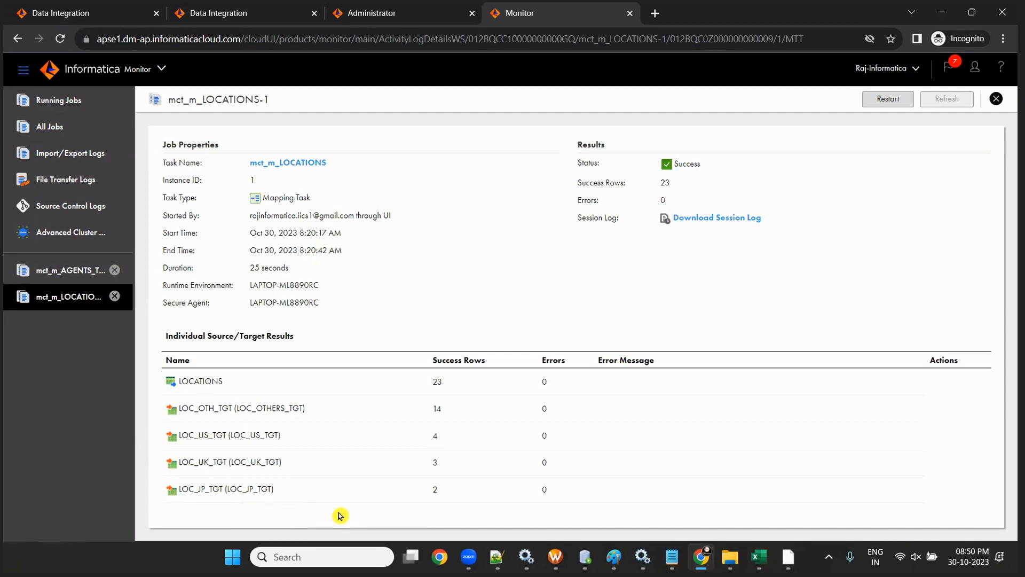
{"action": "left_click_drag", "start_coordinate": [427, 383], "coordinate": [460, 385]}
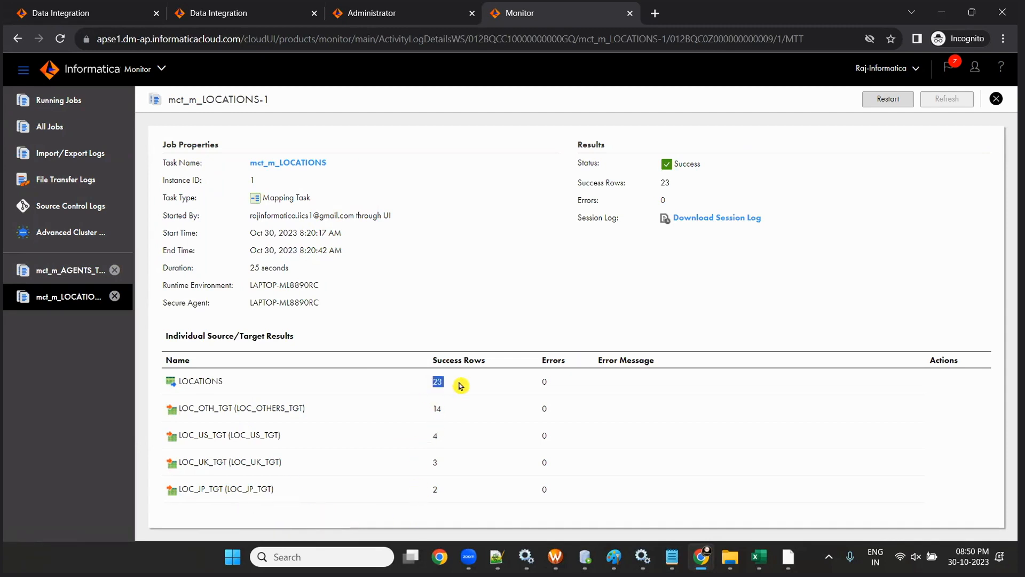
{"action": "left_click_drag", "start_coordinate": [425, 490], "coordinate": [468, 421]}
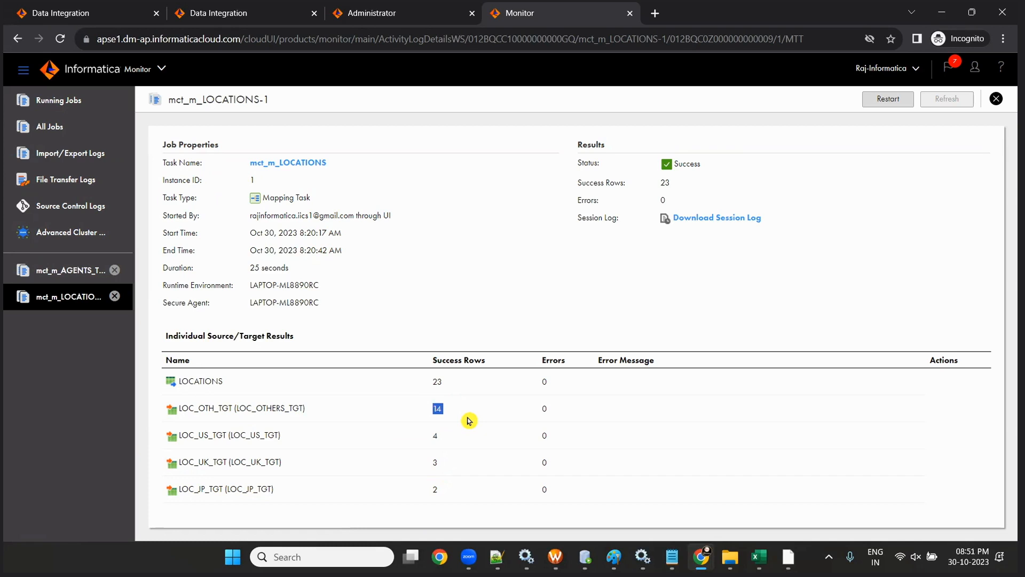
{"action": "left_click", "coordinate": [585, 557]}
- Query LOC_US_TGT and LOC_UK_TGT to check their US and UK location rows
{"action": "scroll", "coordinate": [429, 214], "scroll_direction": "down", "scroll_amount": 4}
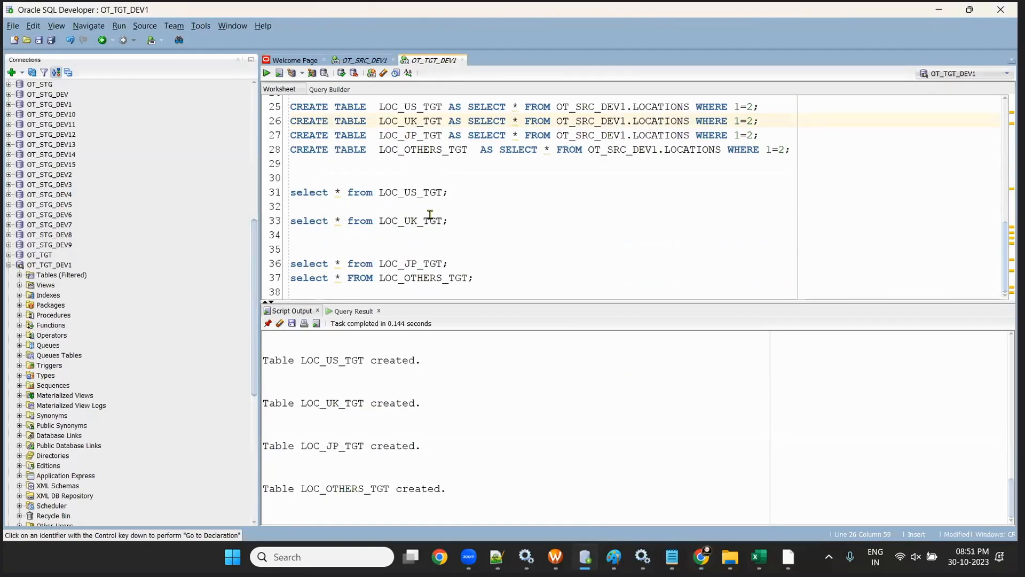
{"action": "left_click", "coordinate": [414, 192]}
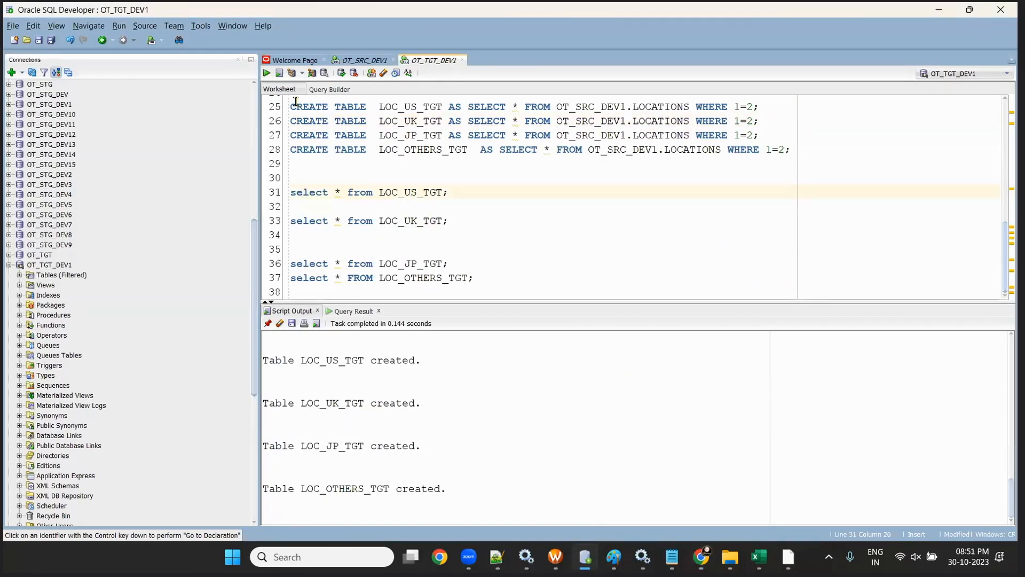
{"action": "left_click", "coordinate": [880, 233]}
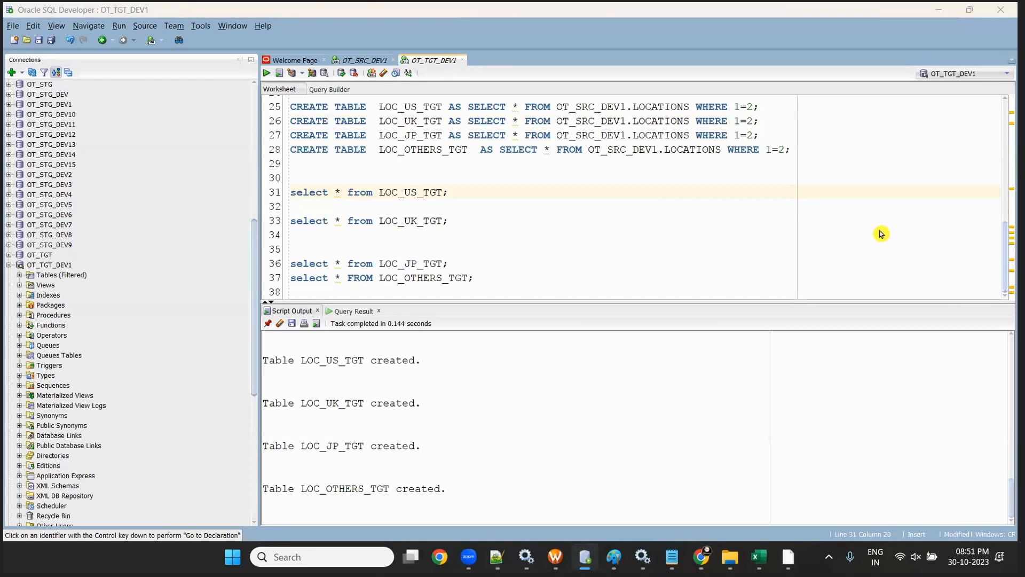
{"action": "left_click", "coordinate": [270, 80]}
{"action": "left_click", "coordinate": [468, 219]}
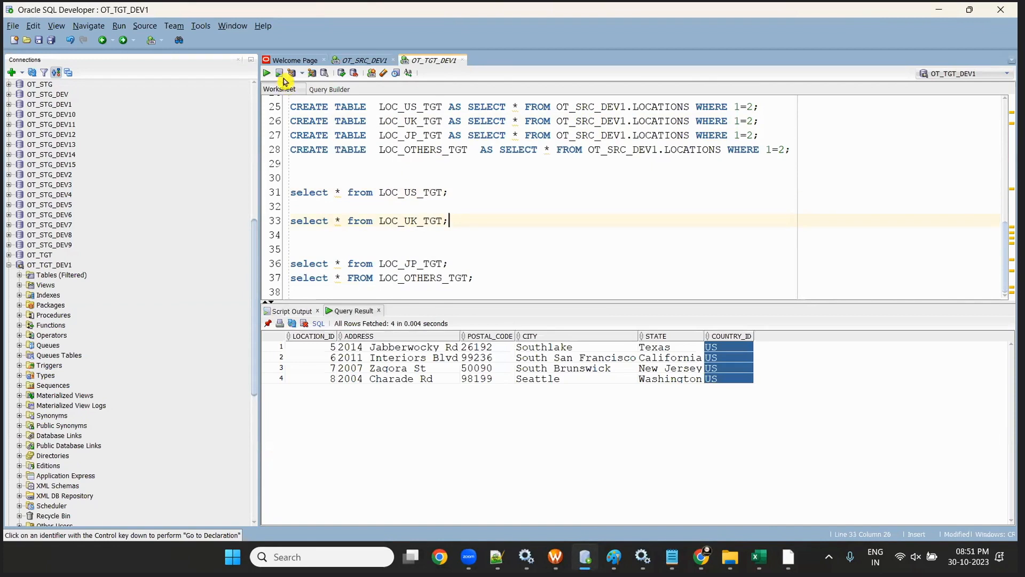
{"action": "left_click", "coordinate": [267, 73]}
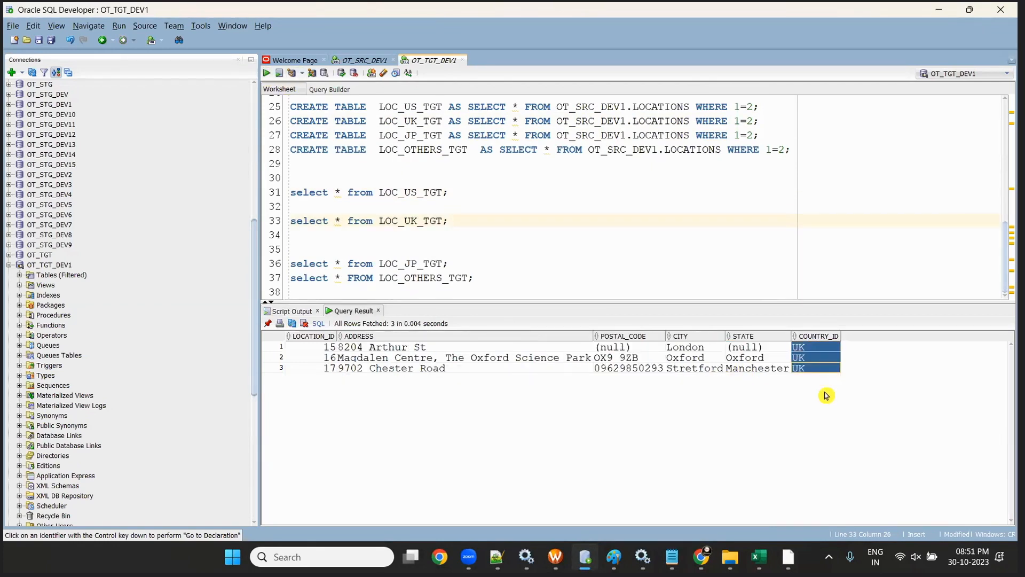
- Query LOC_JP_TGT and LOC_OTHERS_TGT, inspecting the JP codes and the 14 other country codes
{"action": "left_click", "coordinate": [462, 264]}
{"action": "left_click", "coordinate": [267, 73]}
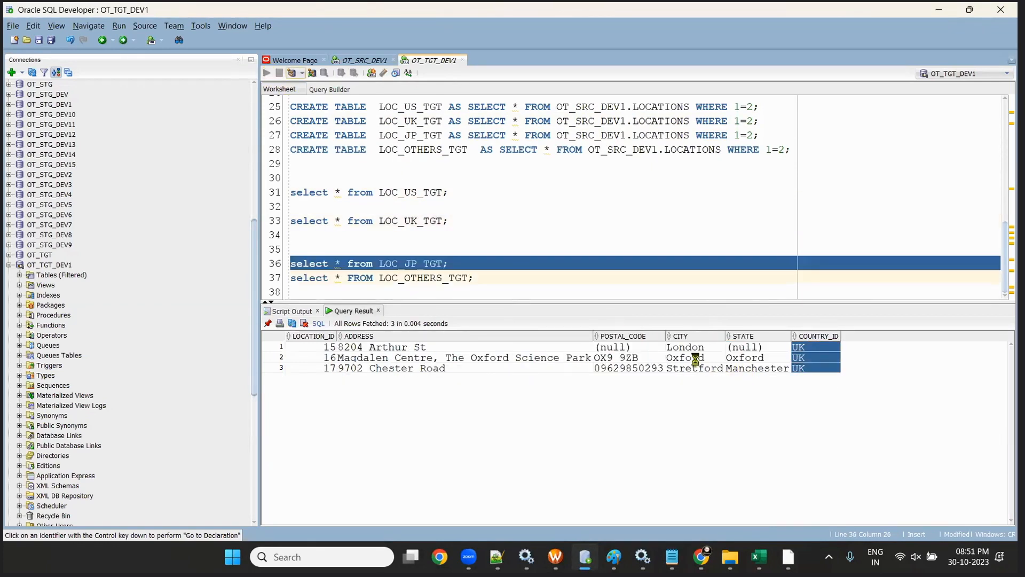
{"action": "left_click_drag", "start_coordinate": [674, 347], "coordinate": [687, 385]}
{"action": "left_click", "coordinate": [489, 276]}
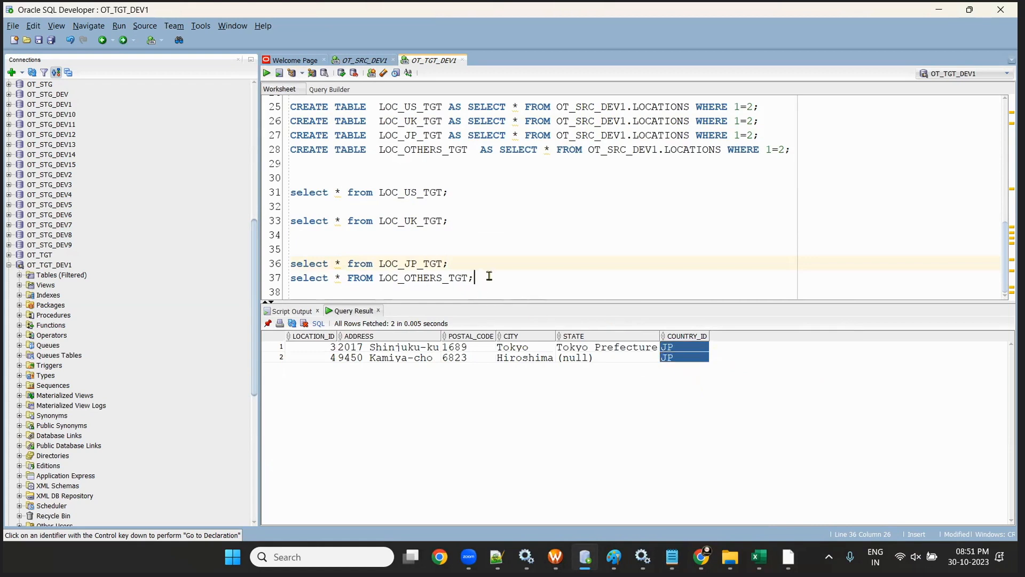
{"action": "left_click", "coordinate": [267, 73]}
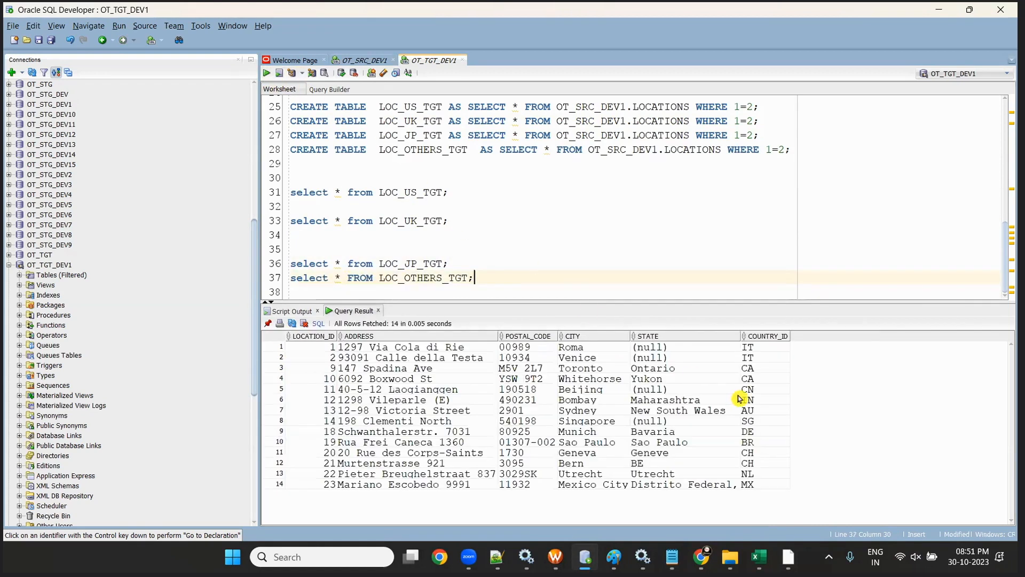
{"action": "left_click_drag", "start_coordinate": [764, 347], "coordinate": [789, 482]}
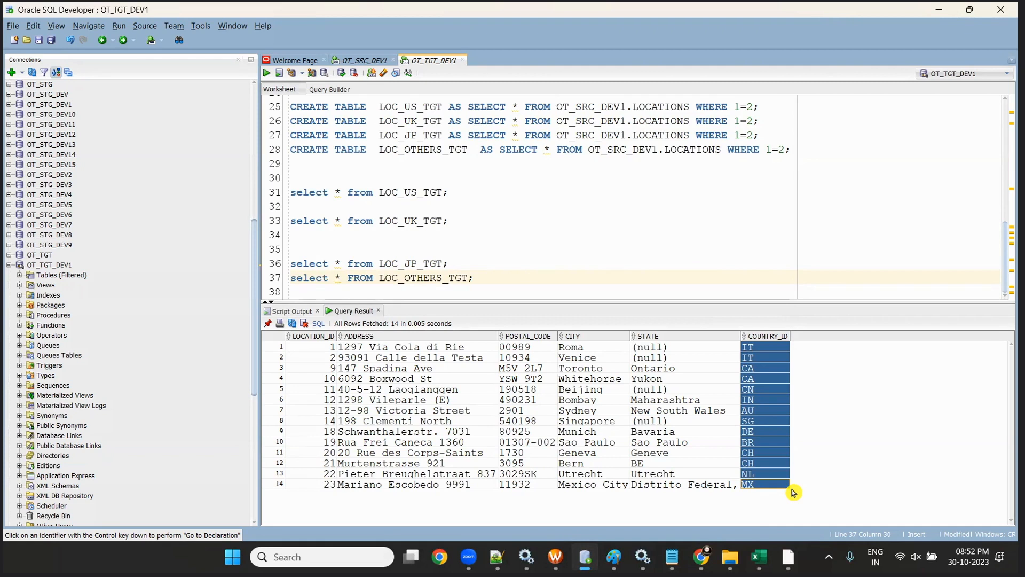
{"action": "left_click", "coordinate": [771, 443]}
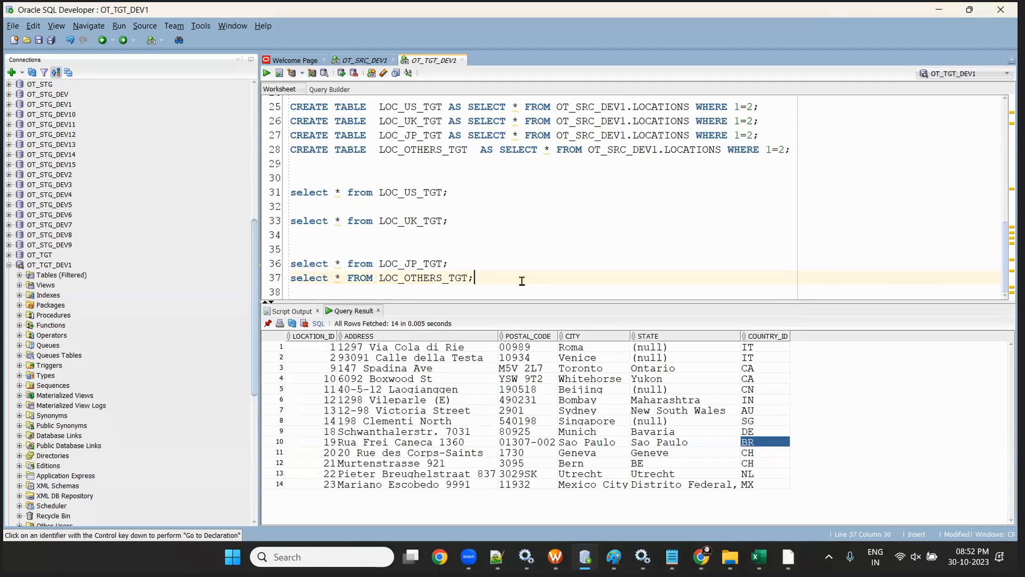
- Insert a blank line between the LOC_JP_TGT and LOC_OTHERS_TGT queries
{"action": "left_click", "coordinate": [498, 268]}
{"action": "key", "text": "Return"}
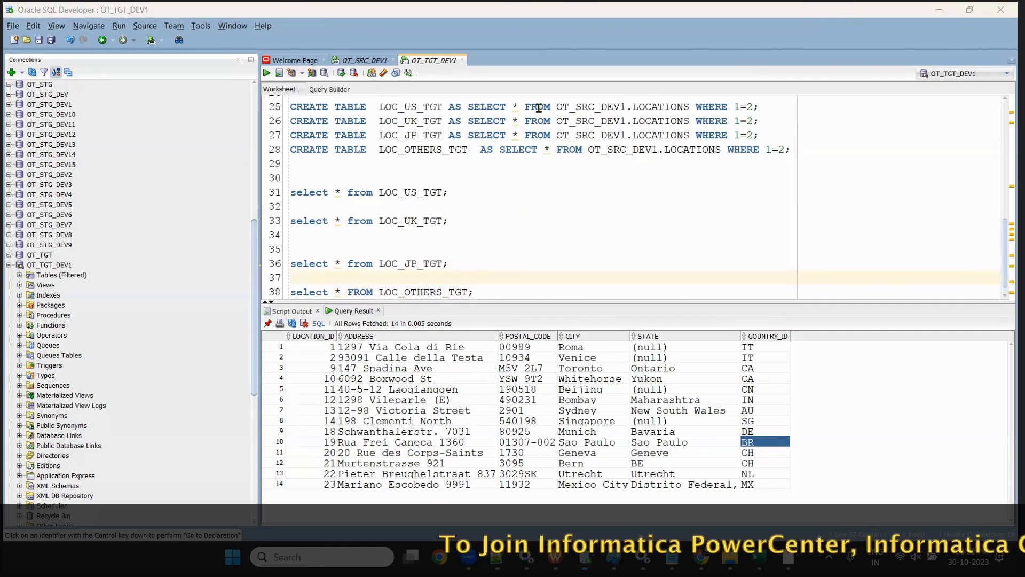
{"action": "left_click", "coordinate": [758, 557]}
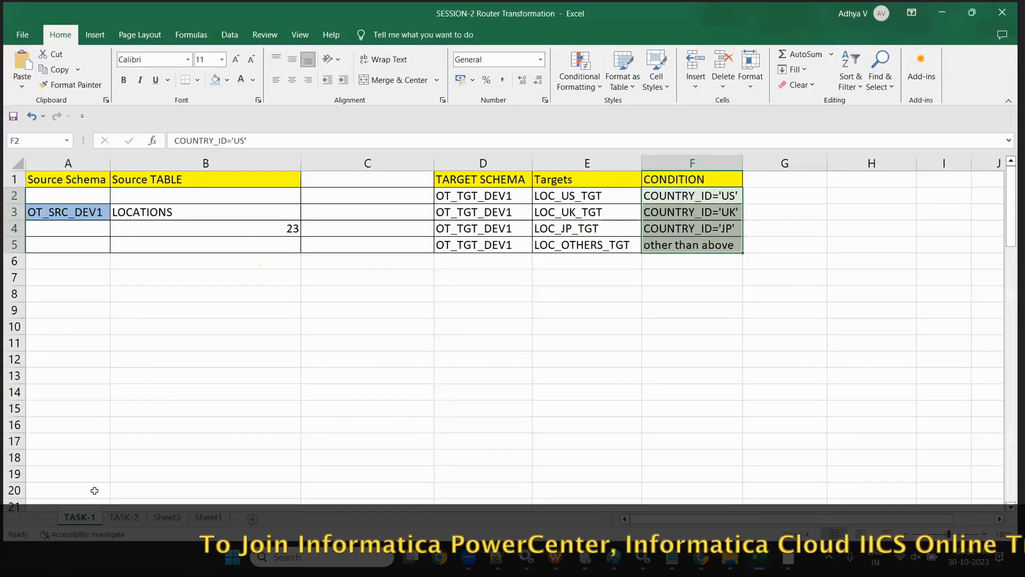
- On the TASK-2 sheet, review the EMPLOYEES source, target table names and JOB_TITLE conditions
{"action": "left_click", "coordinate": [123, 517]}
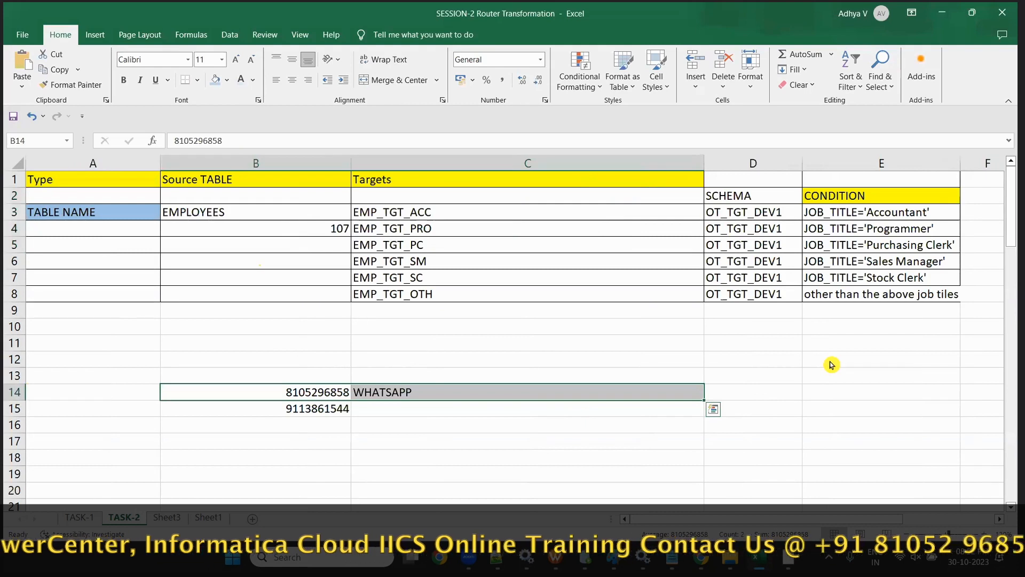
{"action": "left_click", "coordinate": [210, 212]}
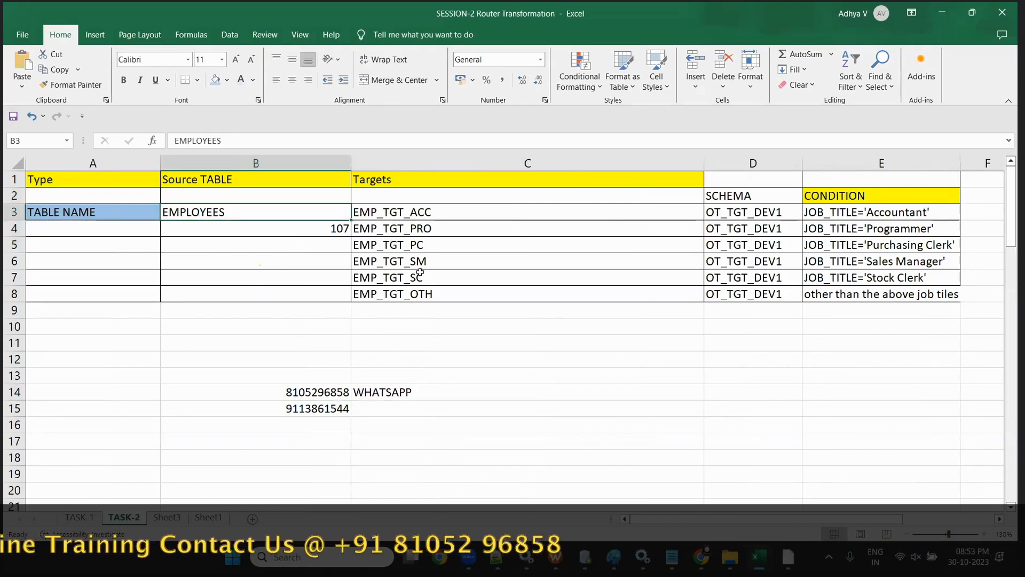
{"action": "left_click_drag", "start_coordinate": [413, 217], "coordinate": [413, 294]}
{"action": "left_click_drag", "start_coordinate": [833, 212], "coordinate": [838, 308]}
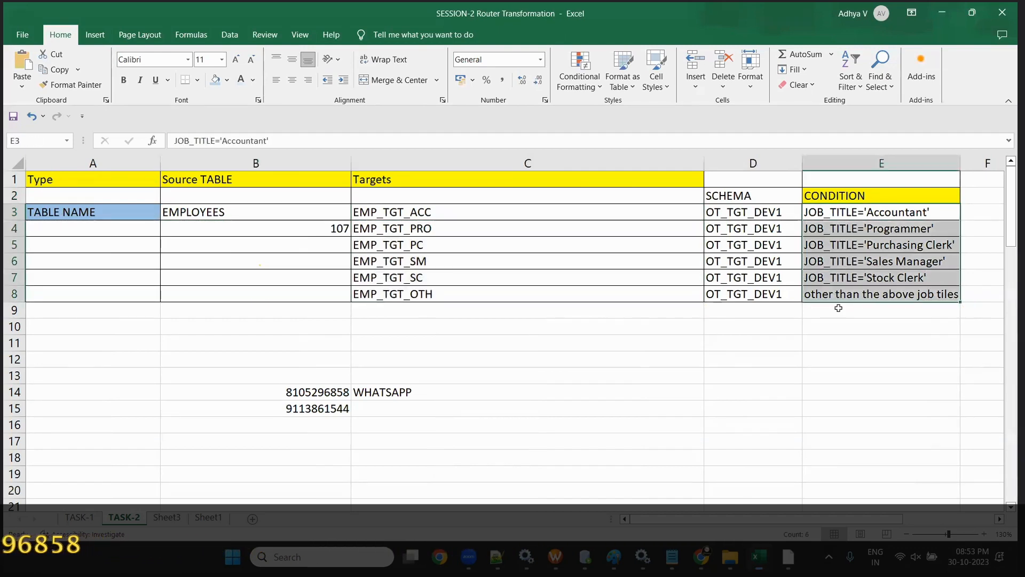
{"action": "left_click_drag", "start_coordinate": [71, 197], "coordinate": [662, 287]}
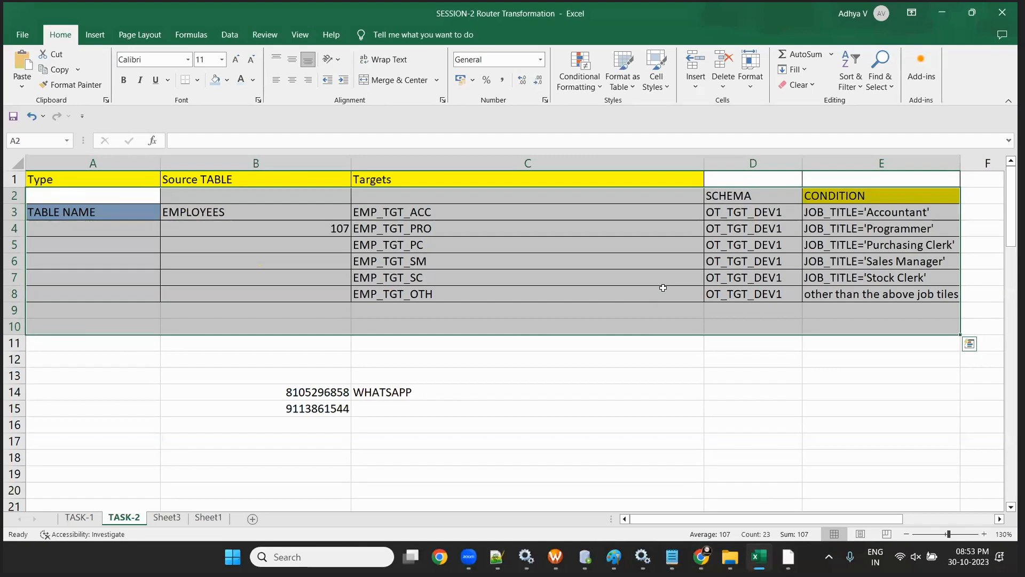
{"action": "left_click", "coordinate": [224, 201]}
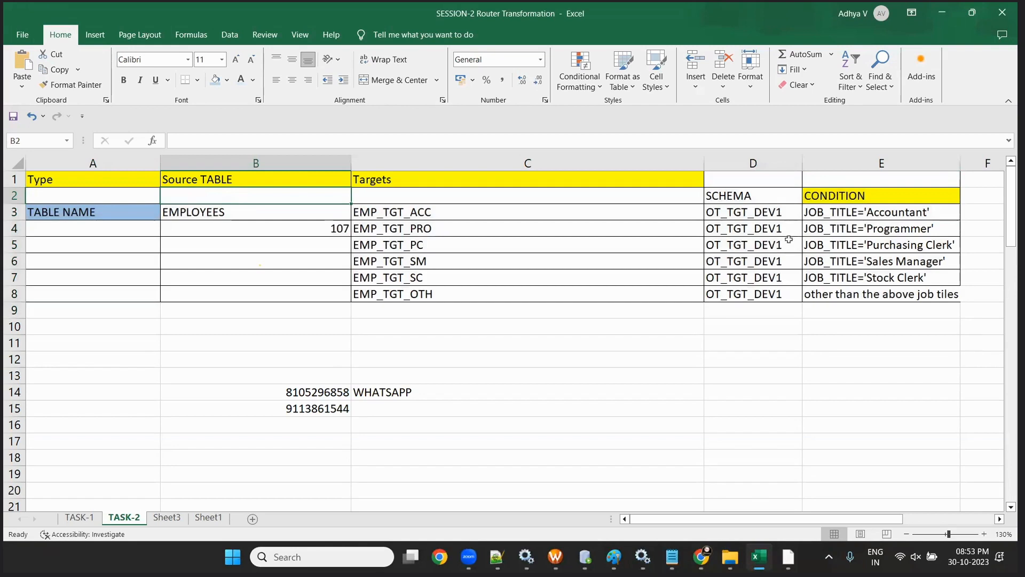
- Highlight the six routing conditions and EMP target names, then bring the Monitor browser back
{"action": "left_click_drag", "start_coordinate": [851, 213], "coordinate": [912, 296]}
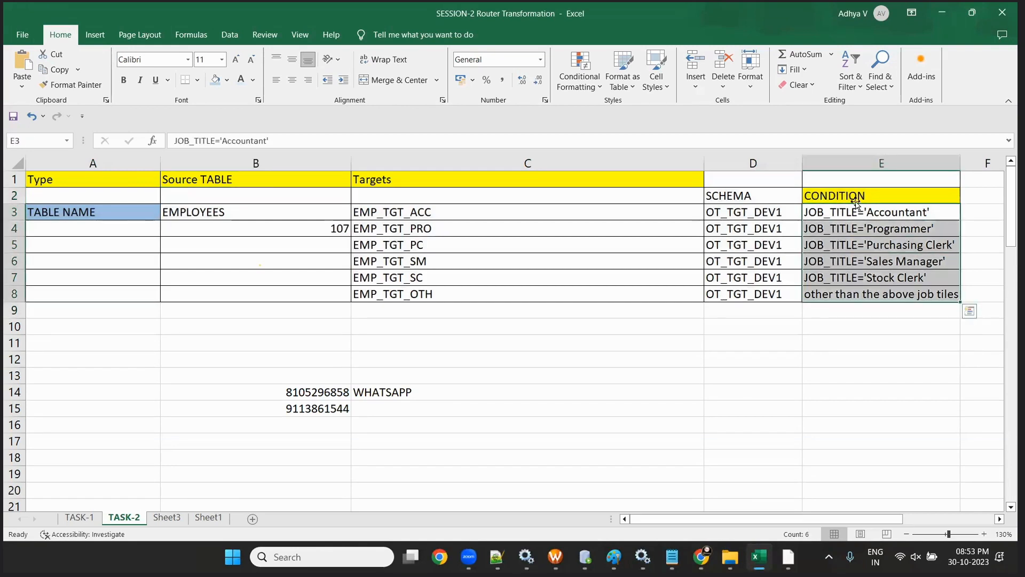
{"action": "left_click_drag", "start_coordinate": [443, 212], "coordinate": [446, 229]}
{"action": "left_click_drag", "start_coordinate": [462, 287], "coordinate": [466, 306]}
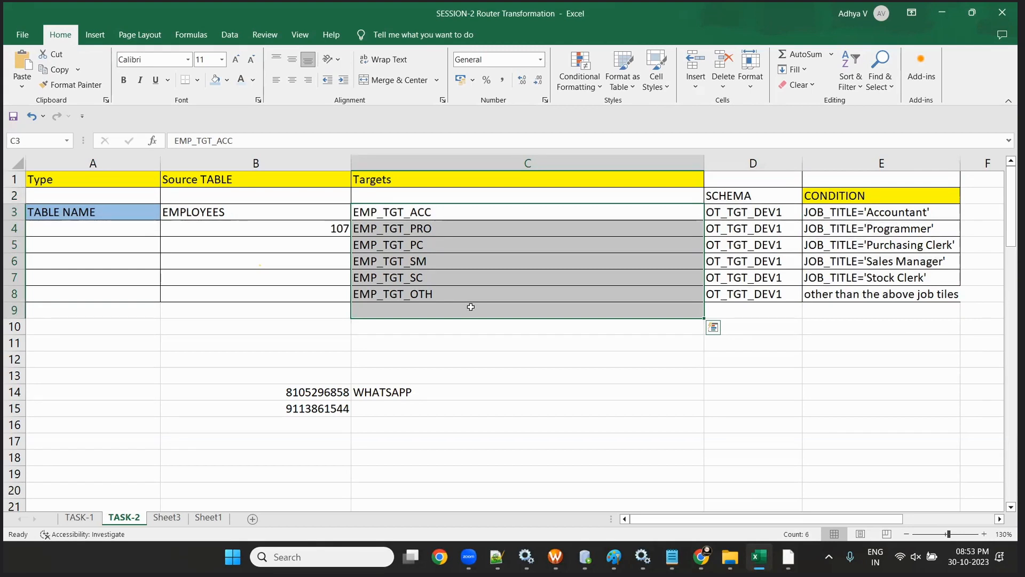
{"action": "left_click", "coordinate": [469, 356]}
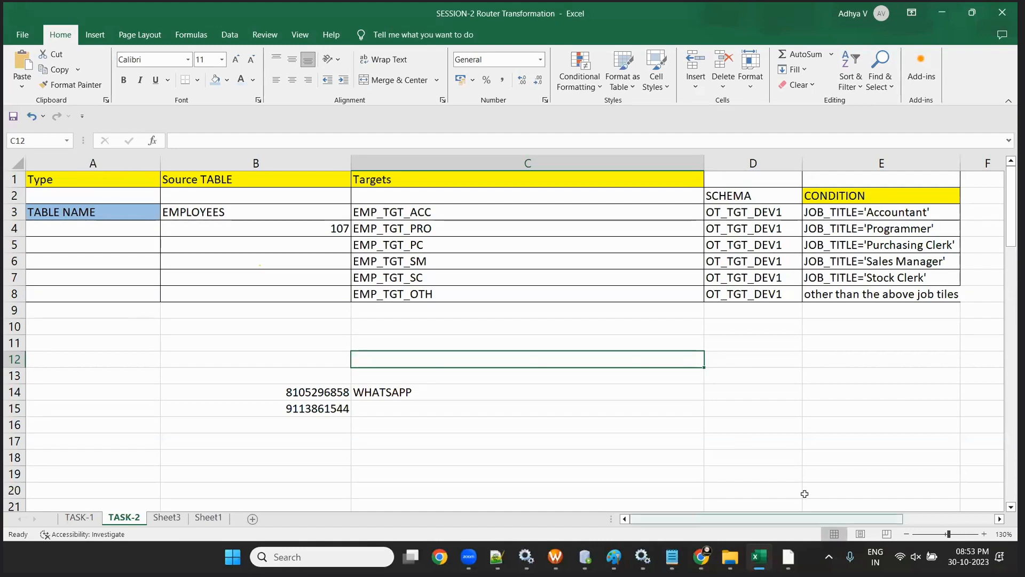
{"action": "left_click", "coordinate": [701, 557]}
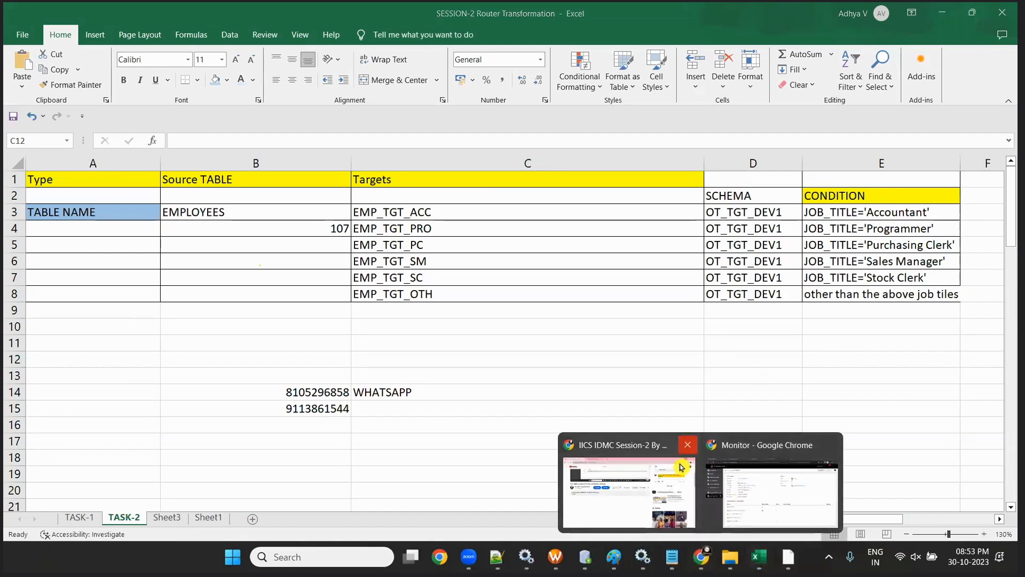
{"action": "left_click", "coordinate": [773, 488]}
- In the YouTube window, search for 'informatica installation by raj'
{"action": "left_click", "coordinate": [701, 557]}
{"action": "left_click", "coordinate": [619, 466]}
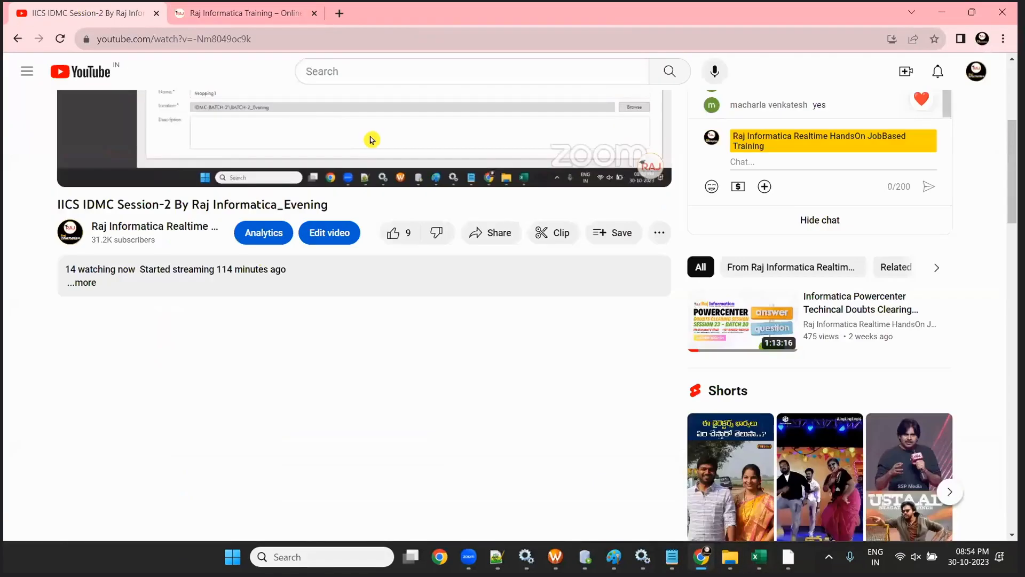
{"action": "scroll", "coordinate": [363, 117], "scroll_direction": "up", "scroll_amount": 5}
{"action": "left_click", "coordinate": [315, 71]}
{"action": "type", "text": "r"}
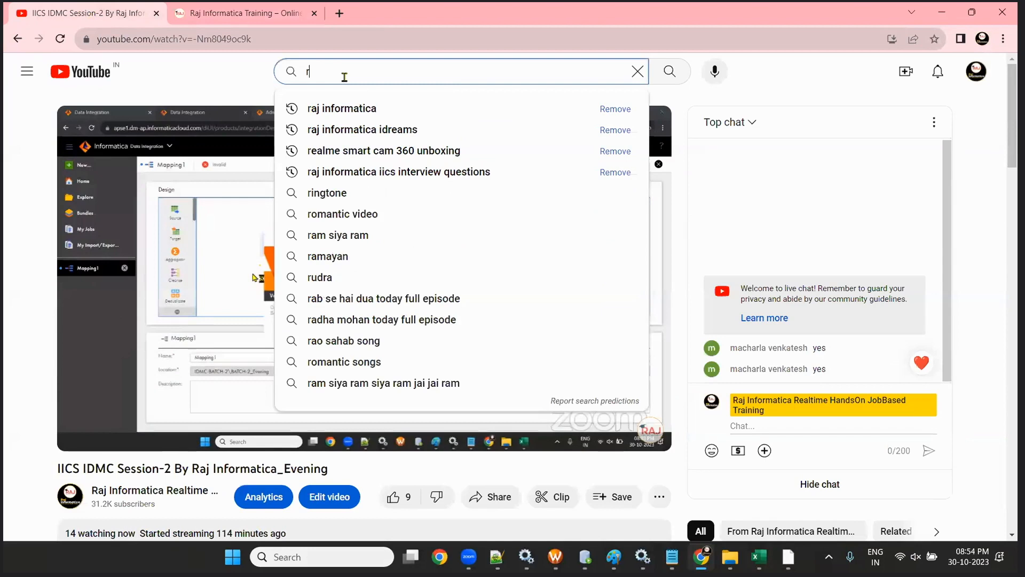
{"action": "type", "text": "aj inform"}
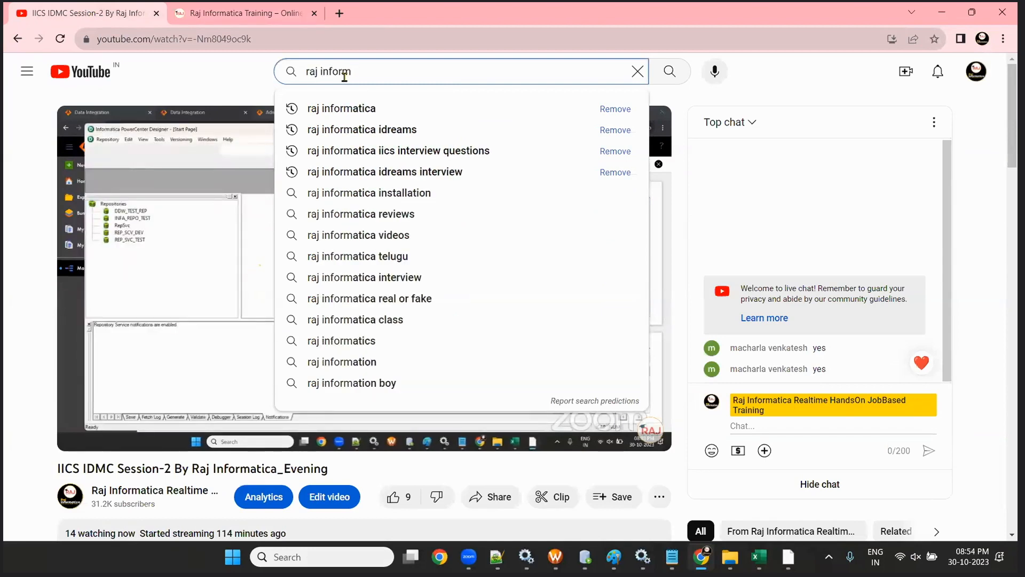
{"action": "key", "text": "BackSpace"}
{"action": "key", "text": "BackSpace"}
{"action": "key", "text": "BackSpace"}
{"action": "key", "text": "BackSpace"}
{"action": "key", "text": "BackSpace"}
{"action": "key", "text": "BackSpace"}
{"action": "key", "text": "BackSpace"}
{"action": "key", "text": "BackSpace"}
{"action": "key", "text": "BackSpace"}
{"action": "key", "text": "BackSpace"}
{"action": "type", "text": "infi"}
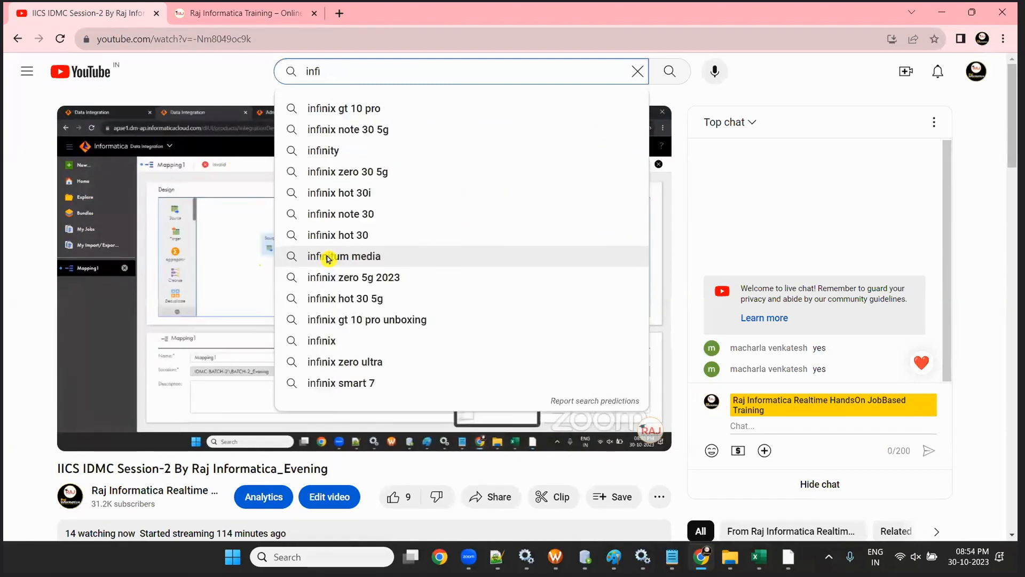
{"action": "key", "text": "BackSpace"}
{"action": "type", "text": "ormatica installation by raj"}
{"action": "key", "text": "Down"}
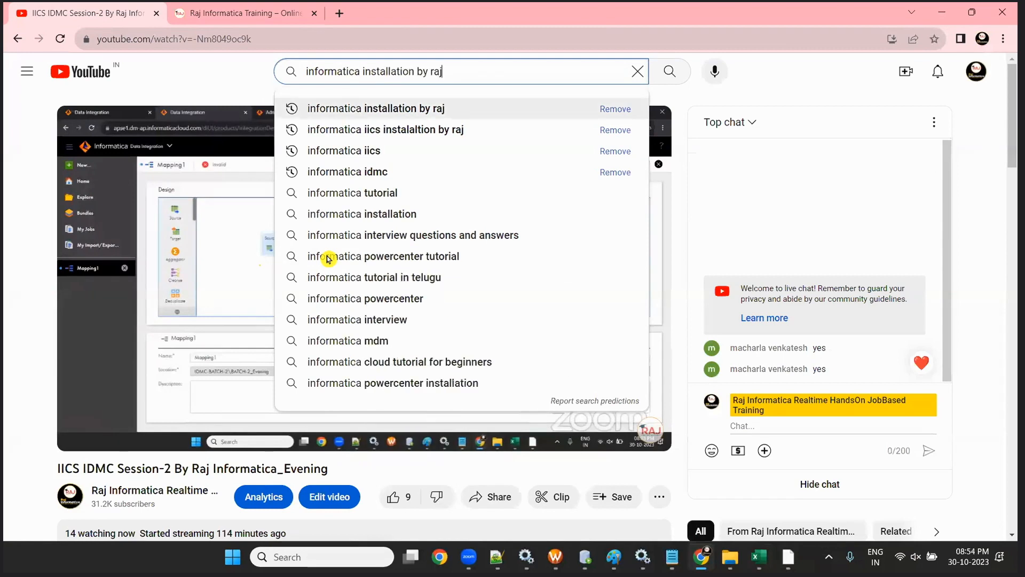
{"action": "key", "text": "Return"}
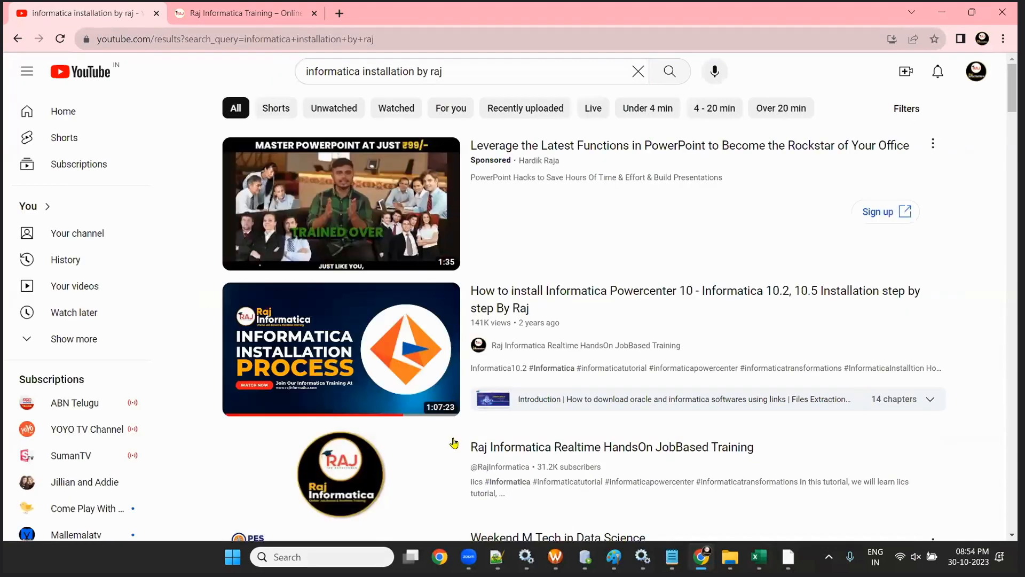
- Open the Informatica Powercenter 10 installation video and read its expanded description
{"action": "left_click", "coordinate": [278, 406]}
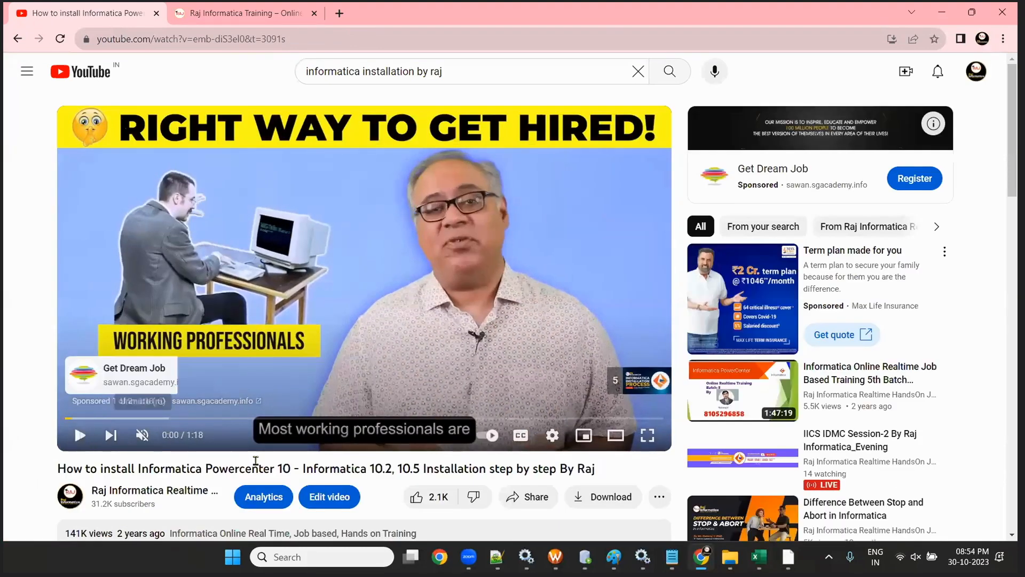
{"action": "scroll", "coordinate": [256, 461], "scroll_direction": "down", "scroll_amount": 4}
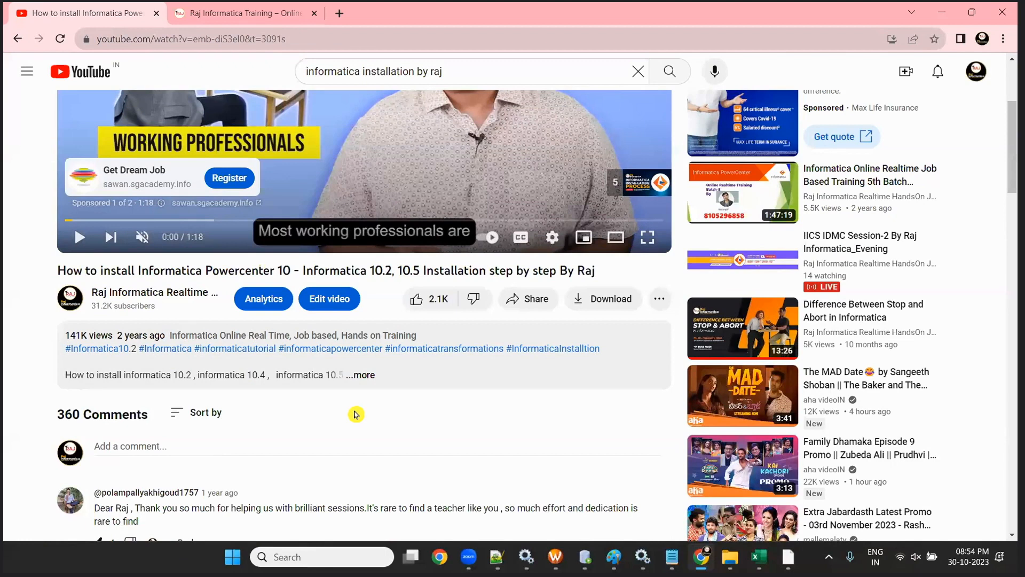
{"action": "left_click", "coordinate": [361, 374]}
{"action": "scroll", "coordinate": [373, 416], "scroll_direction": "down", "scroll_amount": 5}
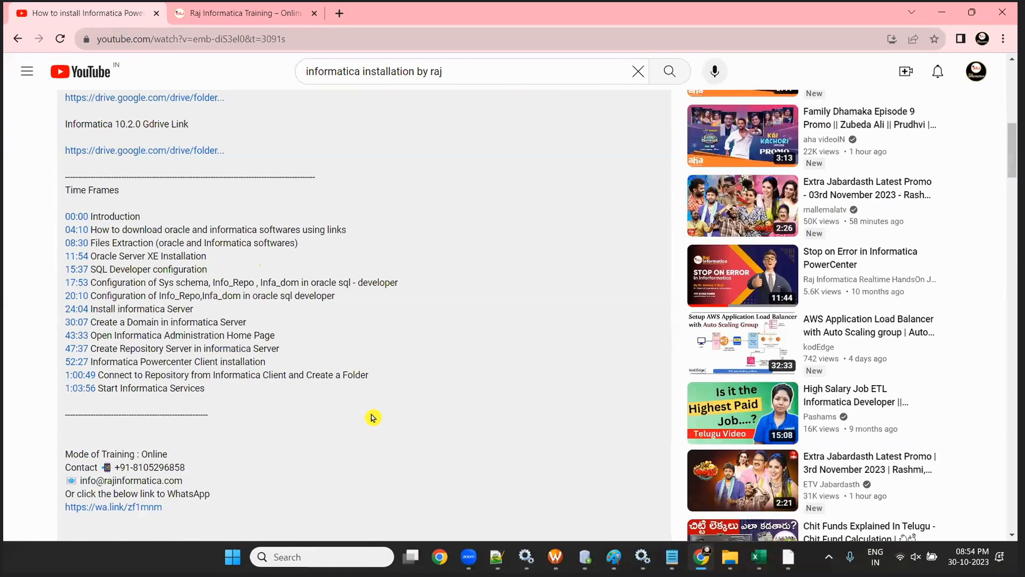
{"action": "scroll", "coordinate": [373, 417], "scroll_direction": "down", "scroll_amount": 6}
{"action": "scroll", "coordinate": [368, 414], "scroll_direction": "up", "scroll_amount": 15}
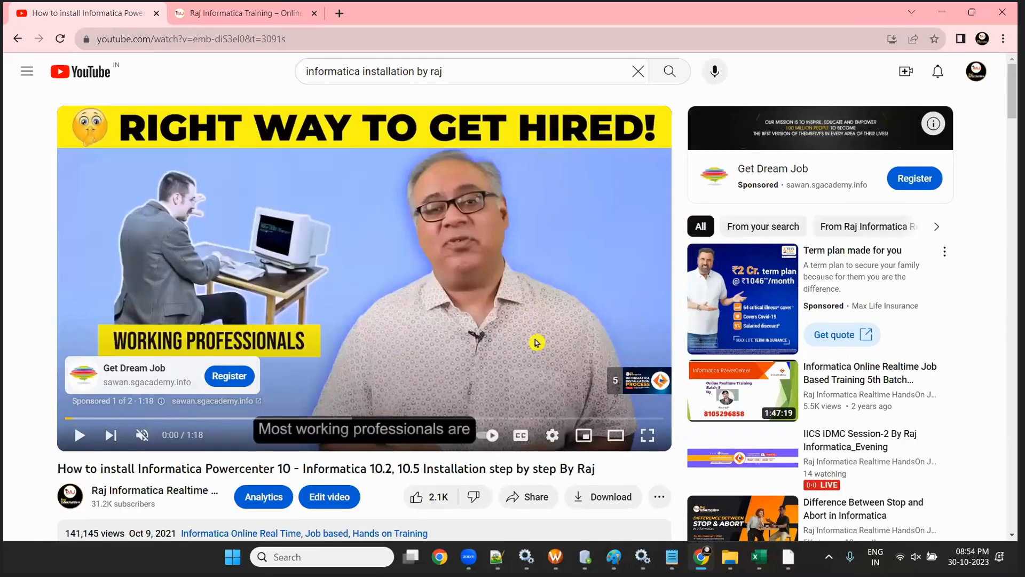
{"action": "scroll", "coordinate": [537, 342], "scroll_direction": "down", "scroll_amount": 6}
- Minimize the browser windows and bring up the Router Transformation session folder
{"action": "left_click", "coordinate": [941, 12]}
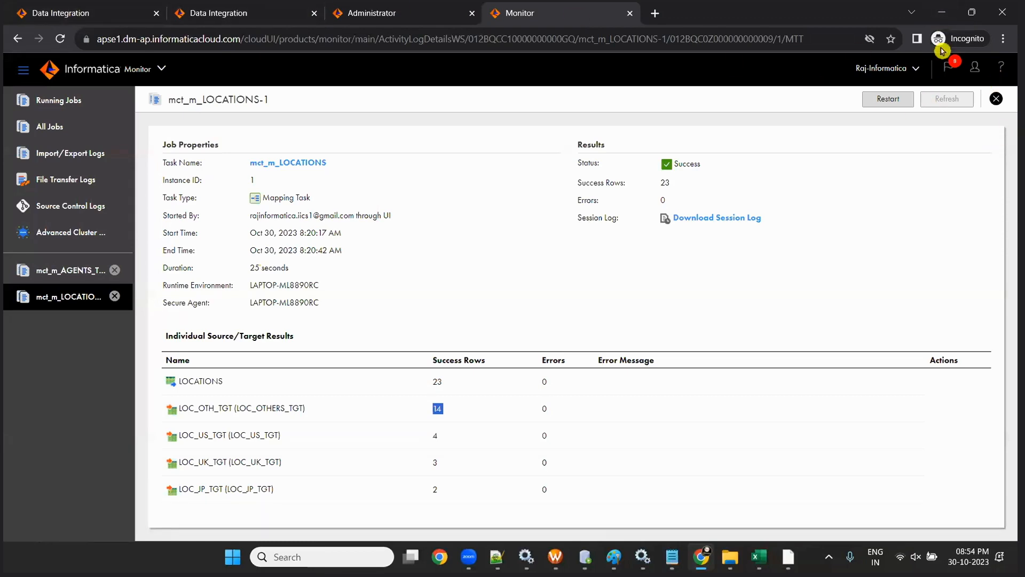
{"action": "left_click", "coordinate": [941, 12]}
{"action": "left_click", "coordinate": [568, 308]}
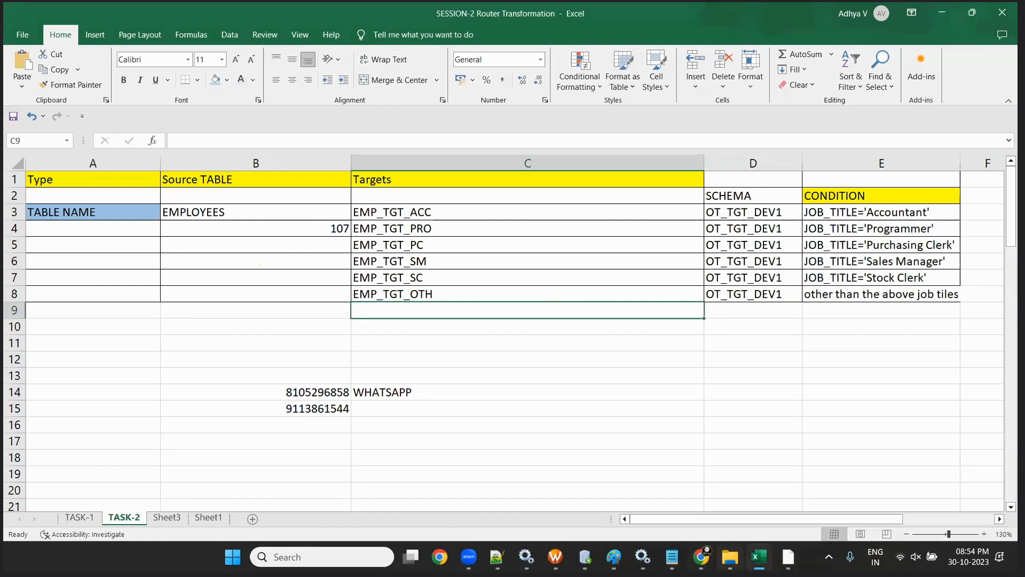
{"action": "left_click", "coordinate": [730, 557]}
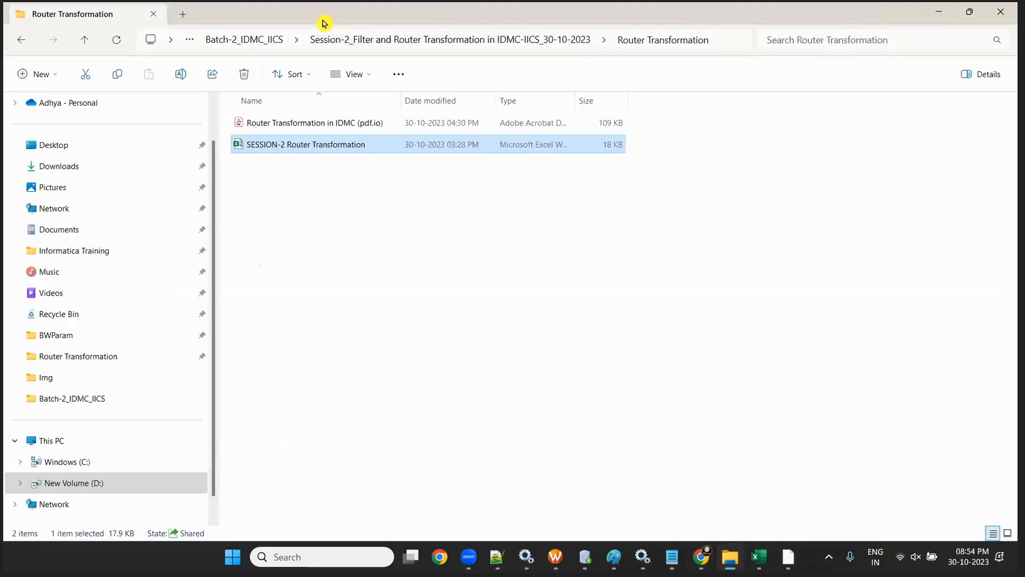
- Open the Session-1 filter transformation PDF from Batch-2_IDMC_IICS, skim it and close it
{"action": "left_click", "coordinate": [274, 40]}
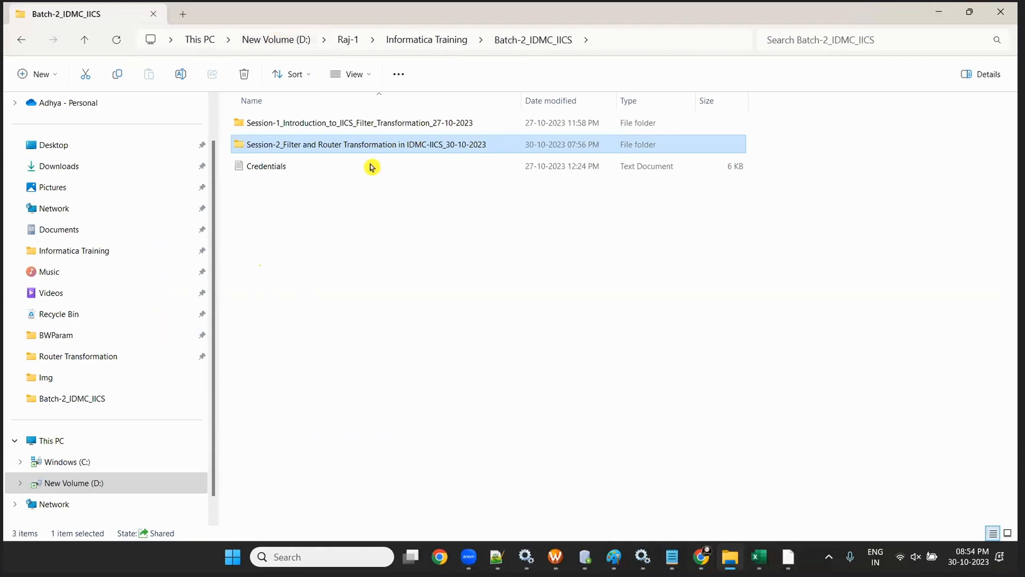
{"action": "double_click", "coordinate": [355, 124]}
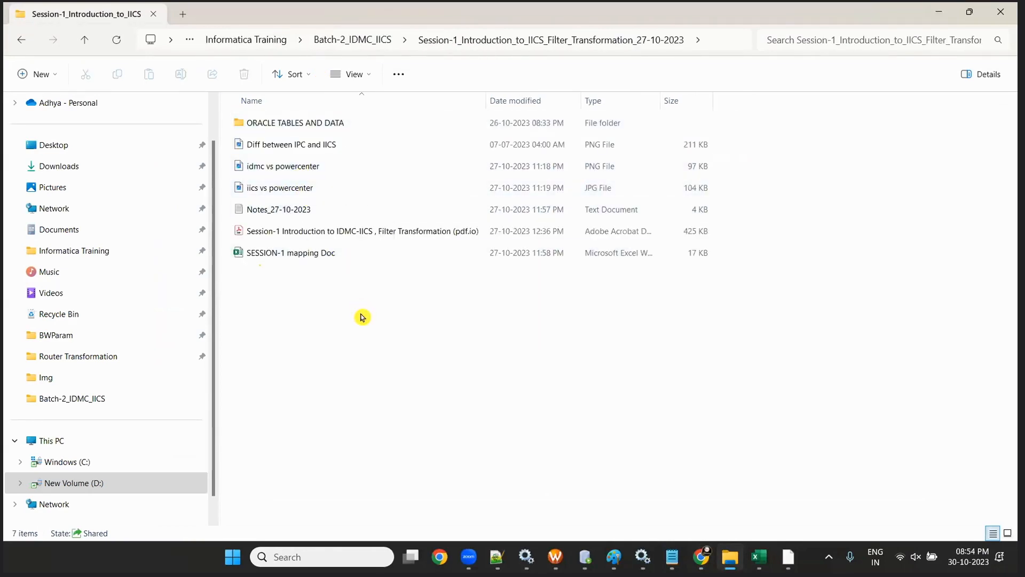
{"action": "left_click", "coordinate": [379, 234]}
{"action": "double_click", "coordinate": [380, 235]}
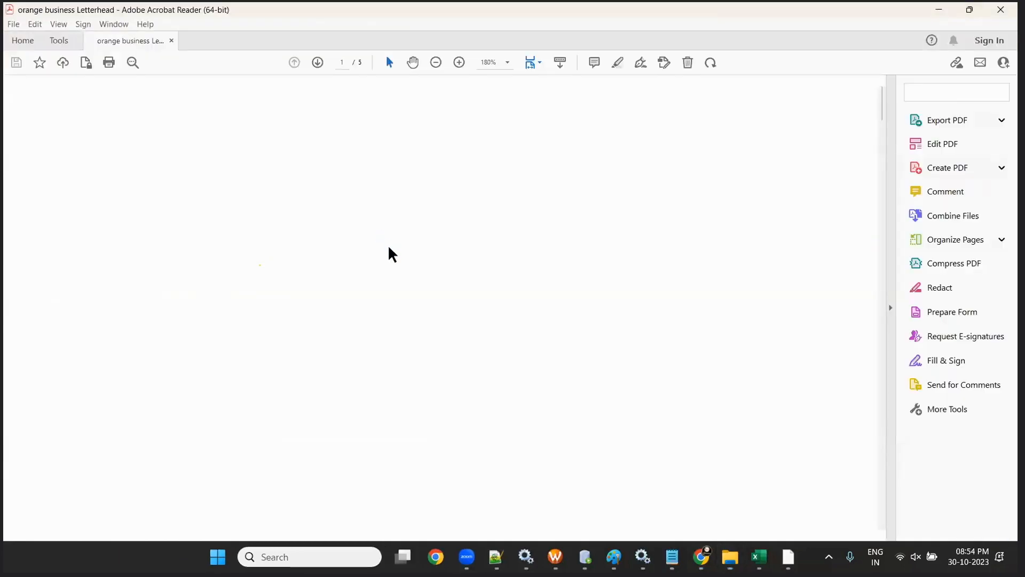
{"action": "scroll", "coordinate": [354, 286], "scroll_direction": "down", "scroll_amount": 3}
{"action": "scroll", "coordinate": [357, 288], "scroll_direction": "up", "scroll_amount": 4}
{"action": "scroll", "coordinate": [358, 288], "scroll_direction": "down", "scroll_amount": 10}
{"action": "scroll", "coordinate": [358, 291], "scroll_direction": "down", "scroll_amount": 20}
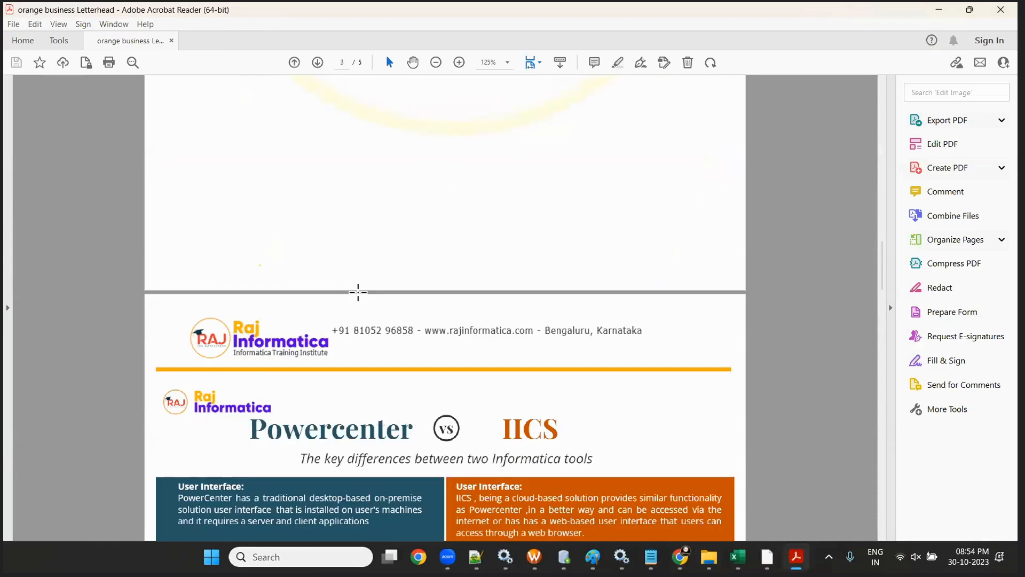
{"action": "scroll", "coordinate": [358, 294], "scroll_direction": "down", "scroll_amount": 20}
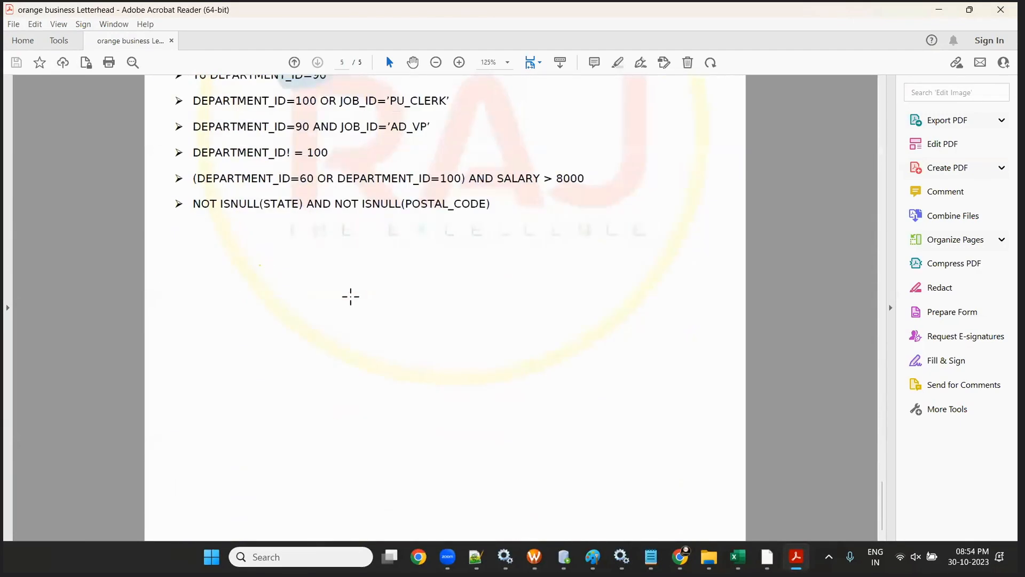
{"action": "left_click", "coordinate": [1001, 10]}
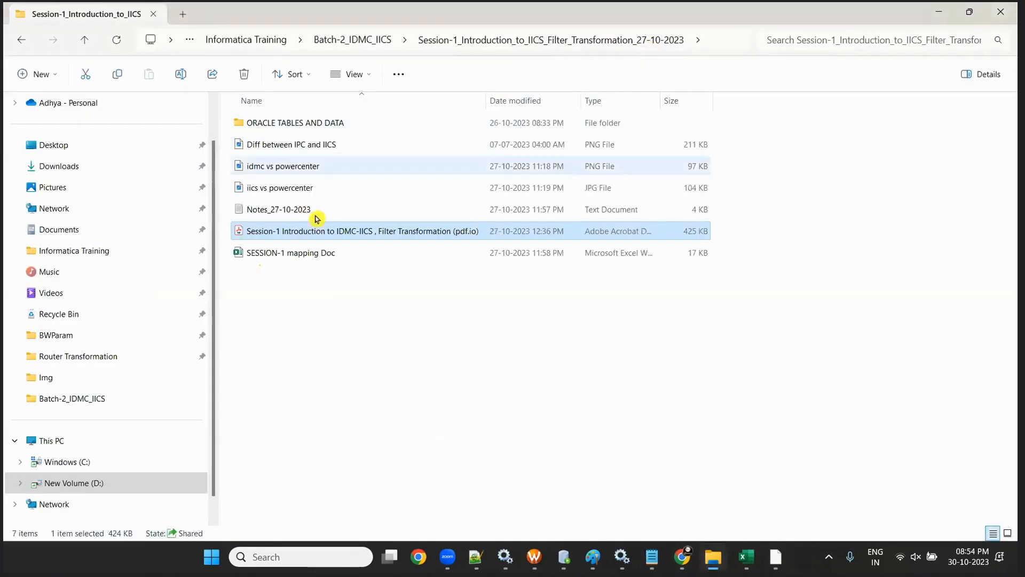
- Open the Router Transformation in IDMC PDF from Session-2 > Router Transformation
{"action": "key", "text": "alt+Left"}
{"action": "left_click", "coordinate": [314, 151]}
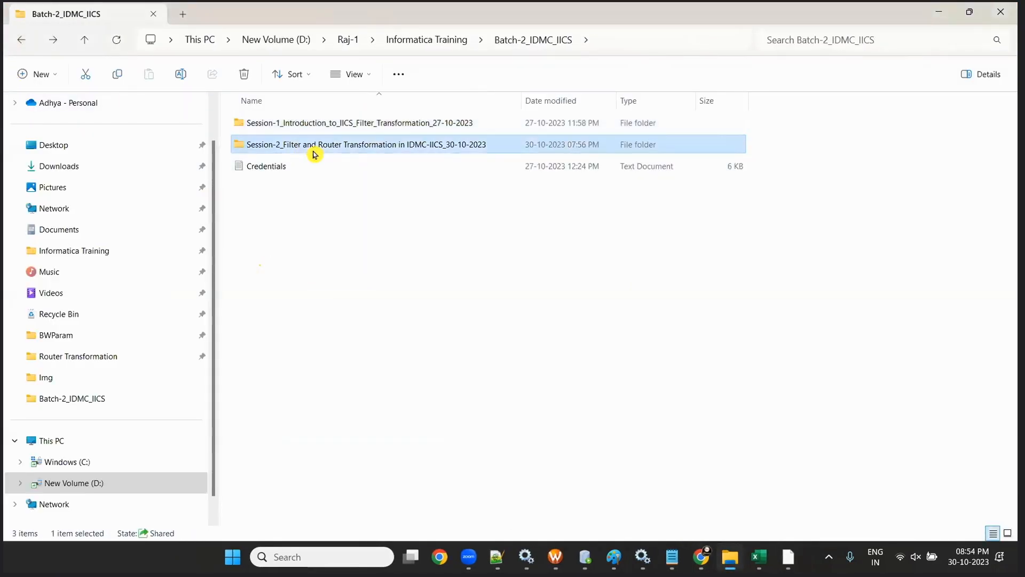
{"action": "double_click", "coordinate": [314, 154]}
{"action": "double_click", "coordinate": [290, 125]}
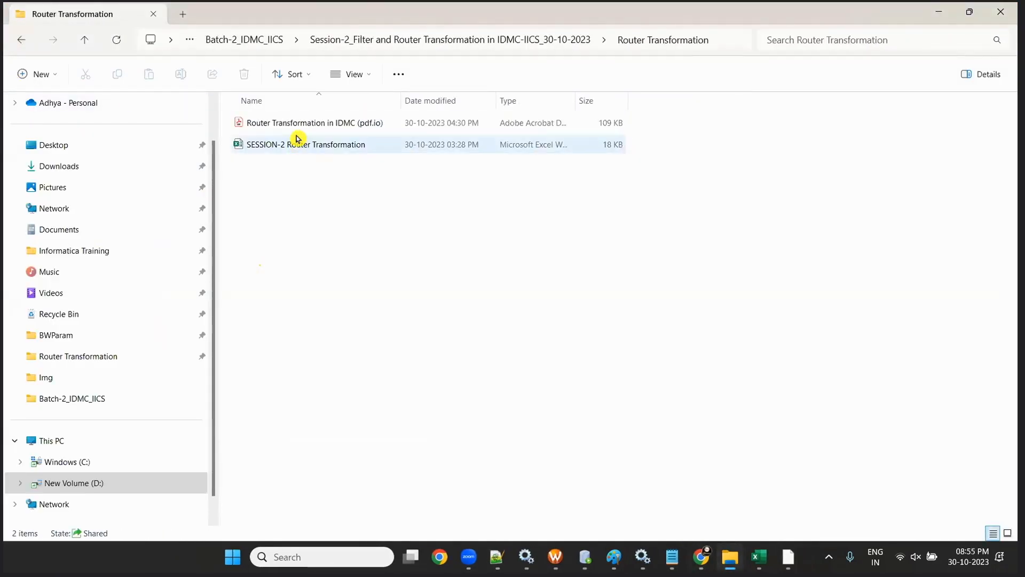
{"action": "left_click", "coordinate": [294, 126]}
{"action": "double_click", "coordinate": [294, 126]}
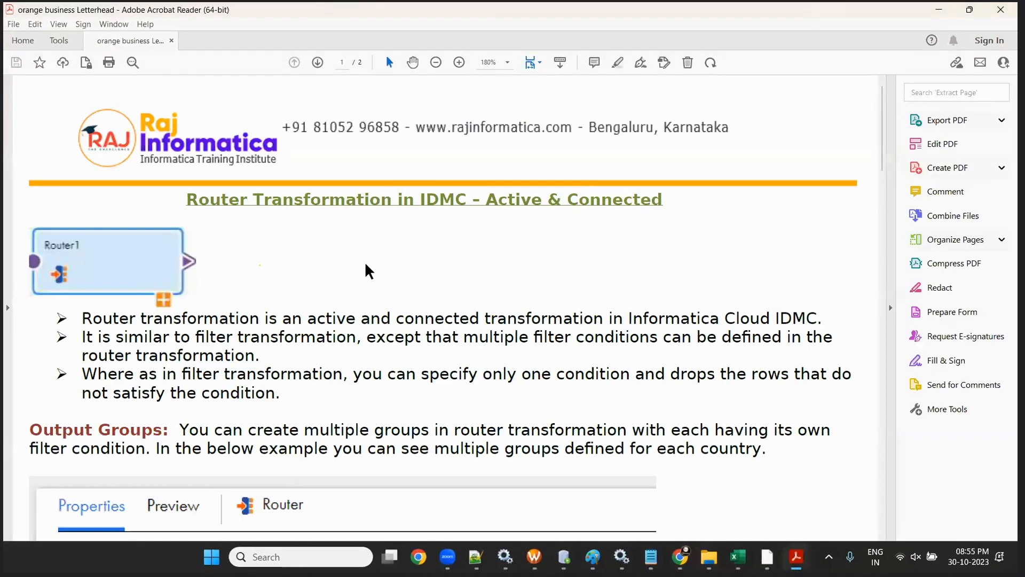
- Scroll through both pages of the router PDF to the Router vs Filter table, then close it
{"action": "scroll", "coordinate": [364, 262], "scroll_direction": "up", "scroll_amount": 2}
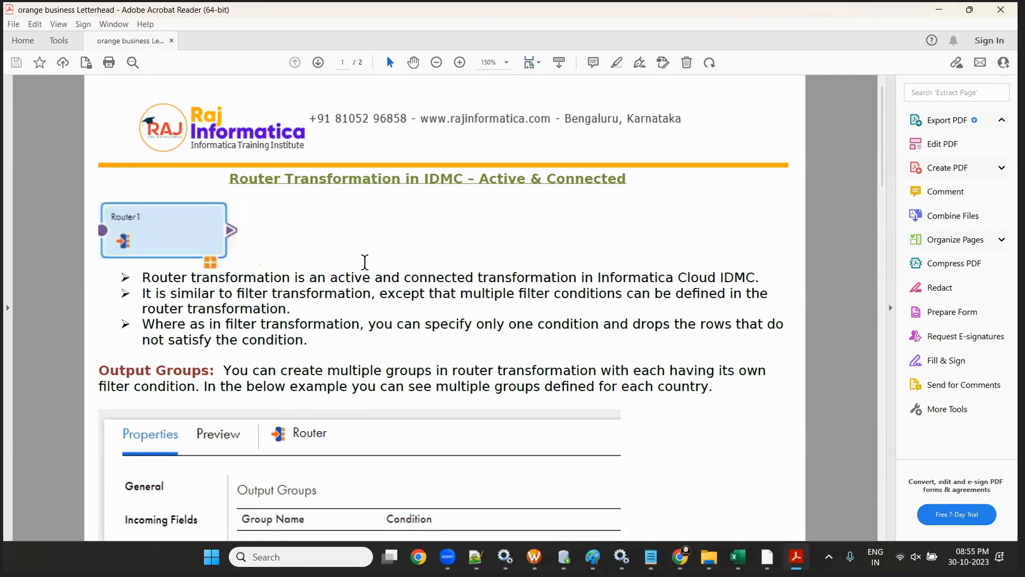
{"action": "scroll", "coordinate": [331, 275], "scroll_direction": "down", "scroll_amount": 2}
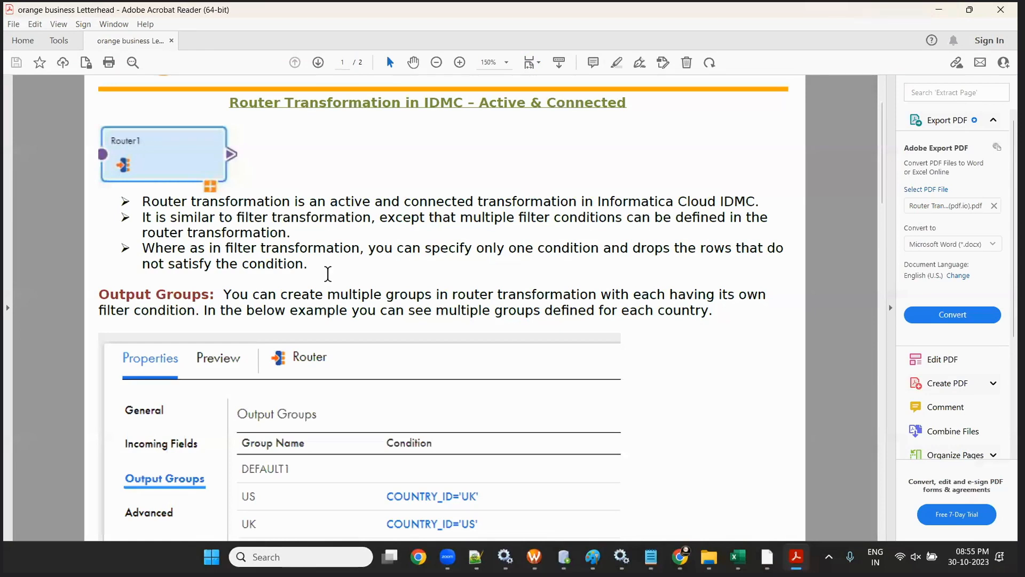
{"action": "scroll", "coordinate": [328, 273], "scroll_direction": "down", "scroll_amount": 20}
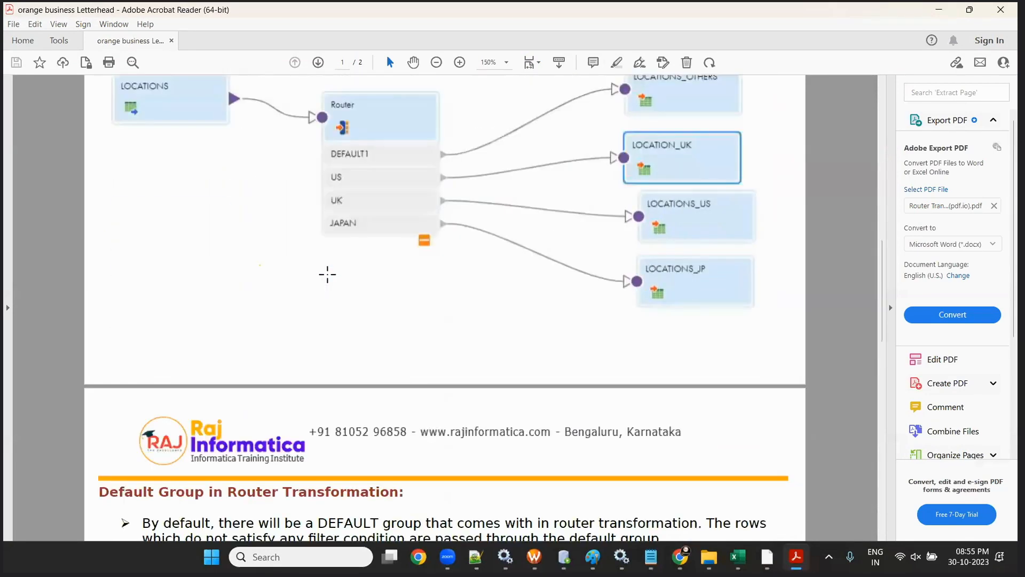
{"action": "scroll", "coordinate": [327, 277], "scroll_direction": "down", "scroll_amount": 12}
{"action": "scroll", "coordinate": [327, 279], "scroll_direction": "up", "scroll_amount": 8}
{"action": "scroll", "coordinate": [327, 278], "scroll_direction": "up", "scroll_amount": 20}
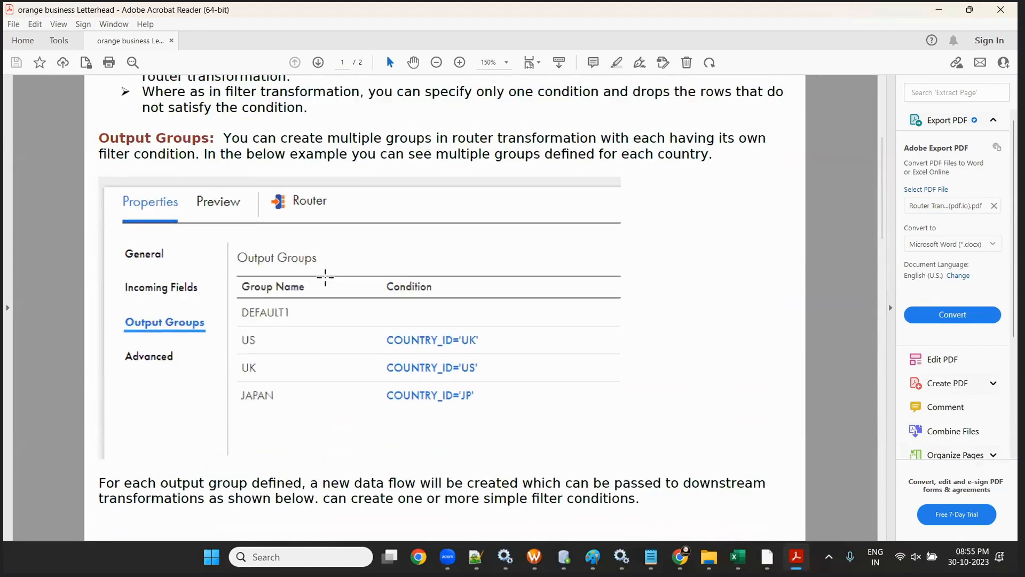
{"action": "scroll", "coordinate": [325, 278], "scroll_direction": "down", "scroll_amount": 20}
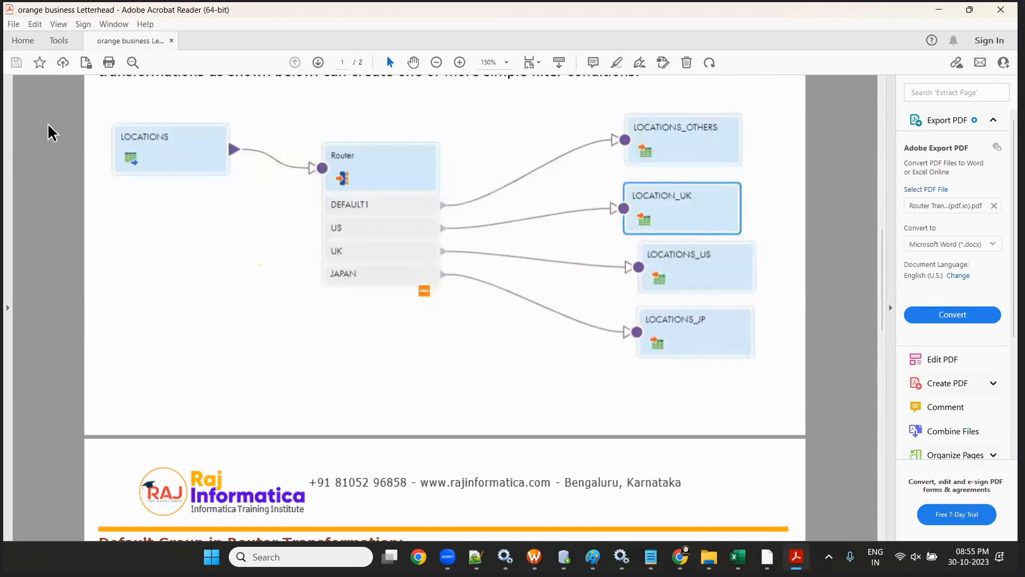
{"action": "scroll", "coordinate": [304, 206], "scroll_direction": "down", "scroll_amount": 10}
{"action": "scroll", "coordinate": [432, 256], "scroll_direction": "down", "scroll_amount": 8}
{"action": "scroll", "coordinate": [435, 262], "scroll_direction": "up", "scroll_amount": 8}
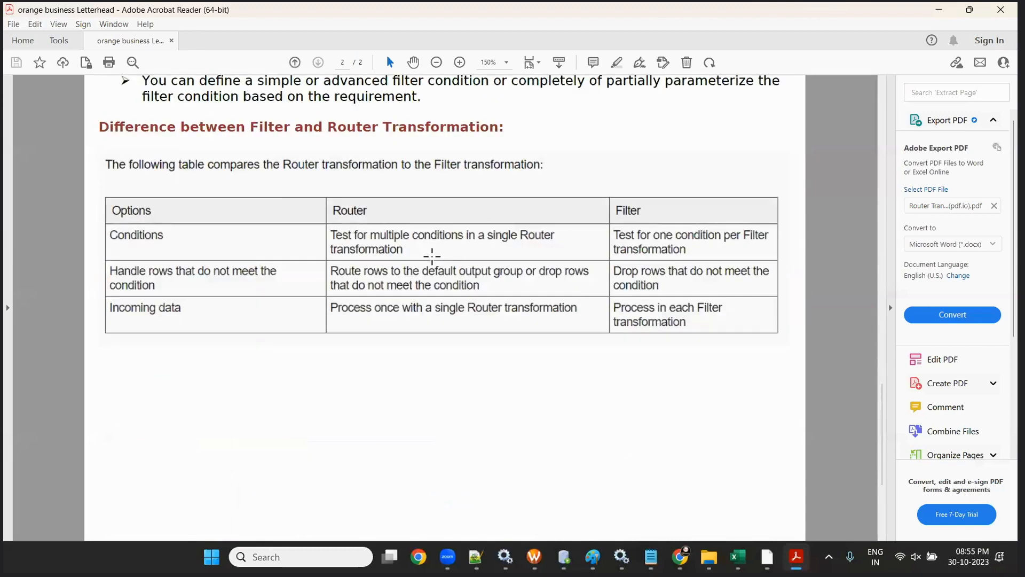
{"action": "left_click", "coordinate": [999, 13]}
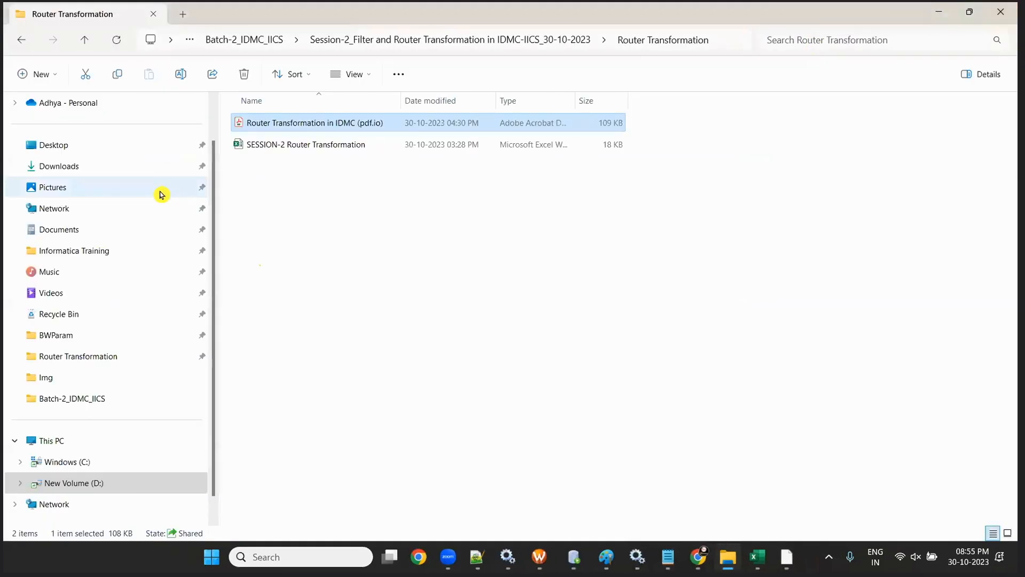
- Go up to the Session-2_Filter and Router Transformation in IDMC-IICS_30-10-2023 folder via the breadcrumb
{"action": "left_click", "coordinate": [512, 43]}
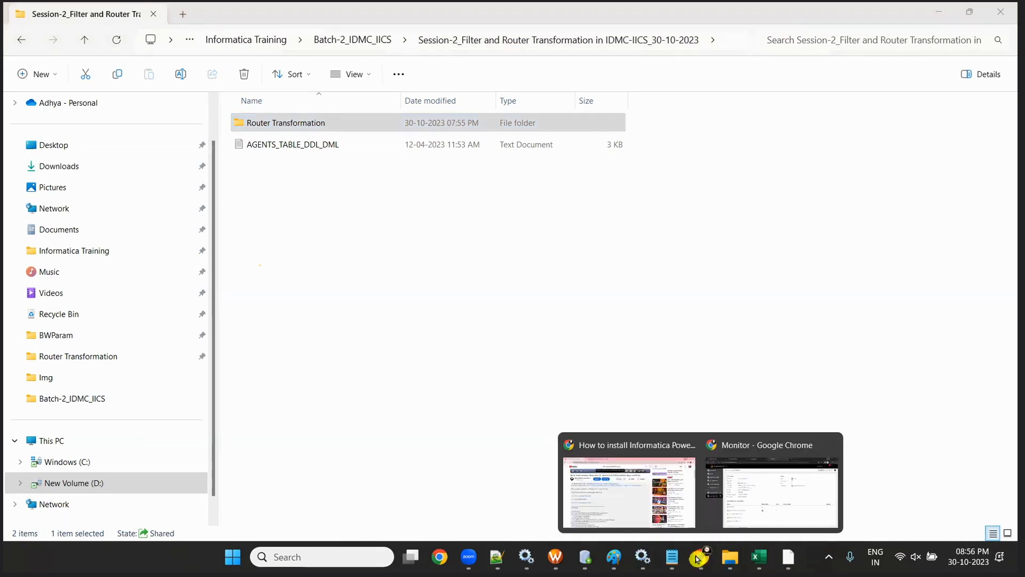
- Go from the YouTube video to the Informatica training channel's page
{"action": "left_click", "coordinate": [629, 480]}
{"action": "scroll", "coordinate": [309, 188], "scroll_direction": "up", "scroll_amount": 5}
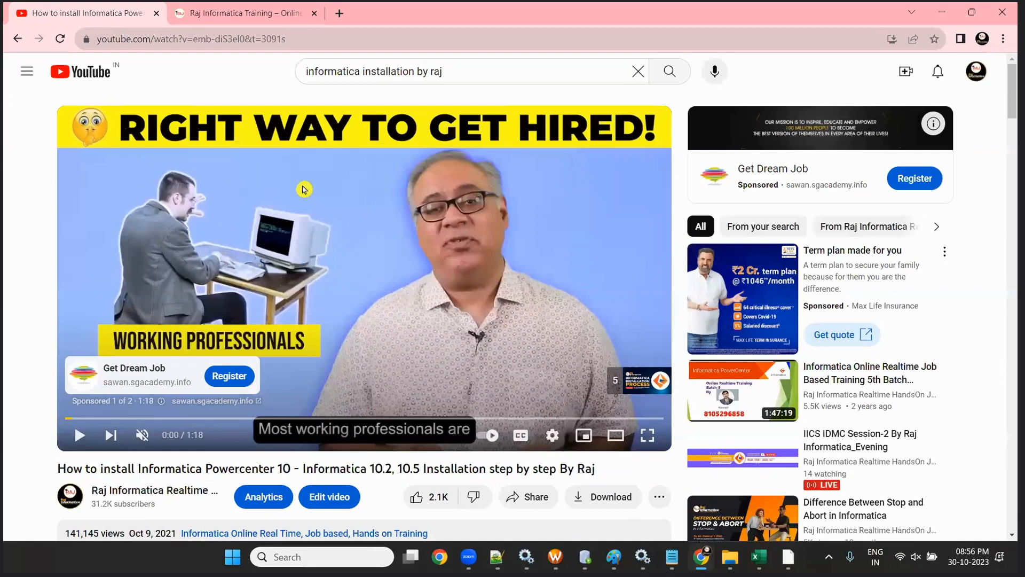
{"action": "scroll", "coordinate": [127, 292], "scroll_direction": "down", "scroll_amount": 4}
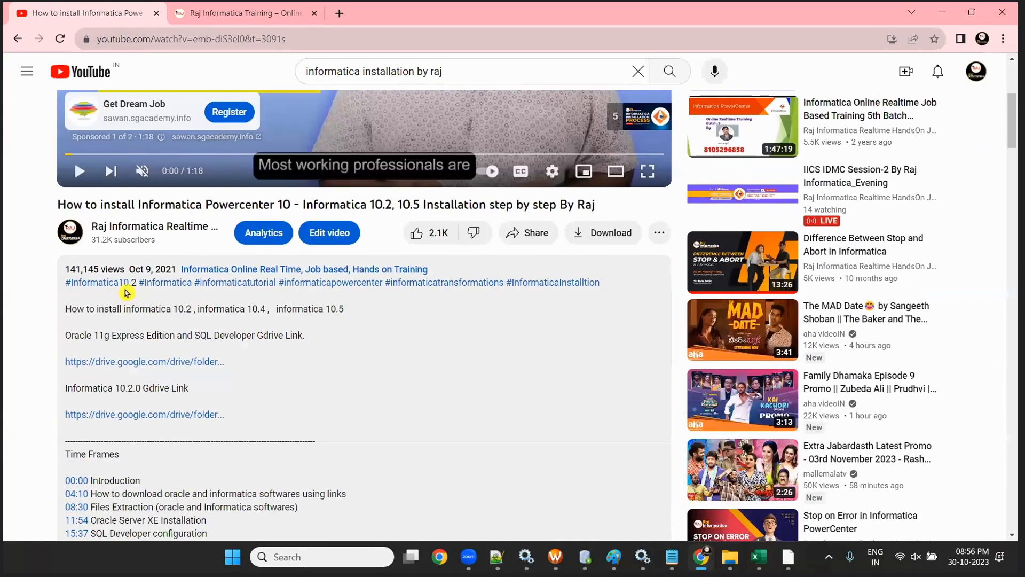
{"action": "left_click", "coordinate": [105, 230]}
- Scroll through the channel's Videos tab listing its uploaded videos
{"action": "scroll", "coordinate": [219, 295], "scroll_direction": "down", "scroll_amount": 3}
{"action": "left_click", "coordinate": [291, 174]}
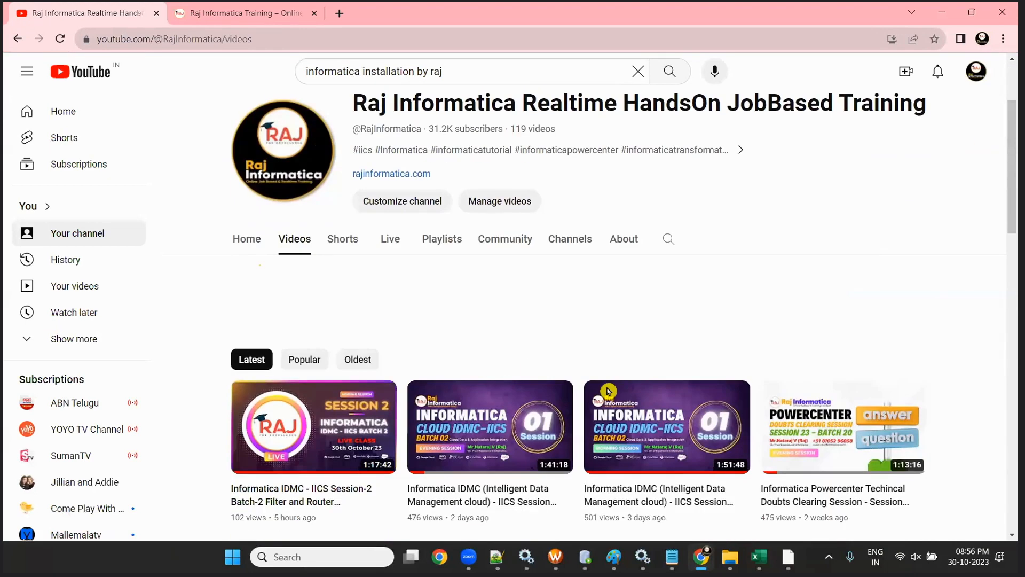
{"action": "scroll", "coordinate": [534, 342], "scroll_direction": "down", "scroll_amount": 5}
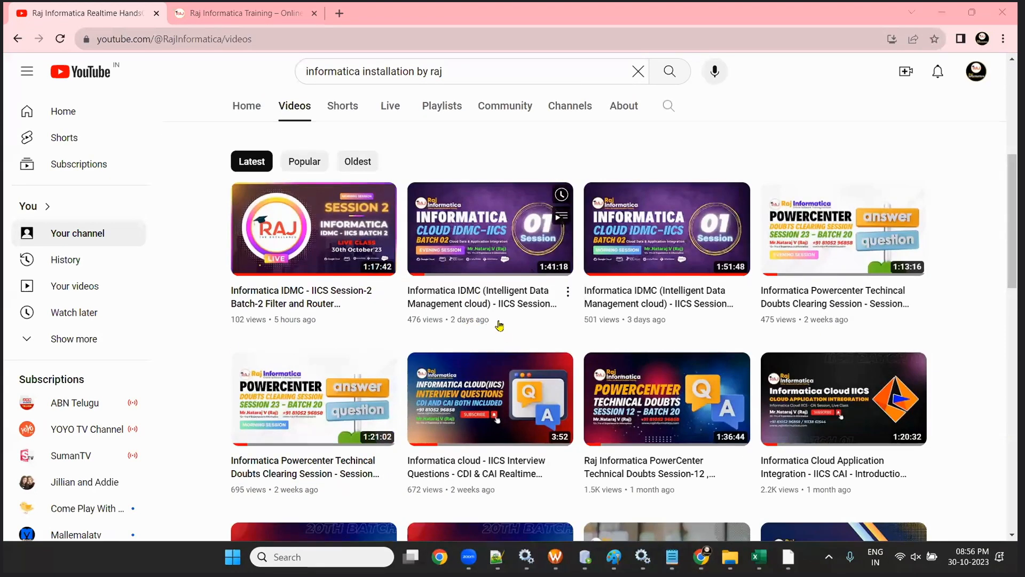
{"action": "scroll", "coordinate": [512, 329], "scroll_direction": "down", "scroll_amount": 4}
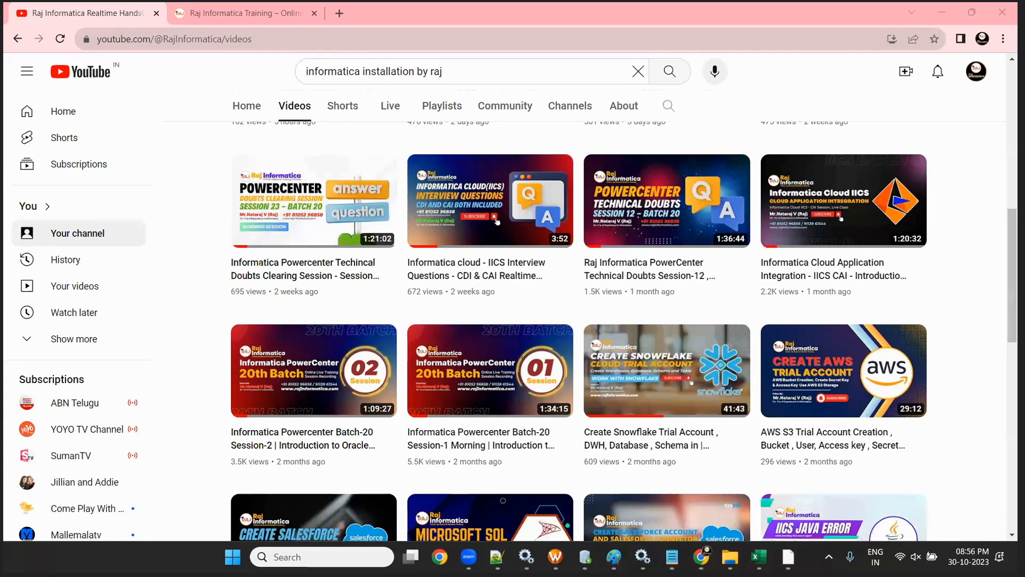
{"action": "scroll", "coordinate": [418, 307], "scroll_direction": "down", "scroll_amount": 4}
{"action": "scroll", "coordinate": [418, 307], "scroll_direction": "down", "scroll_amount": 10}
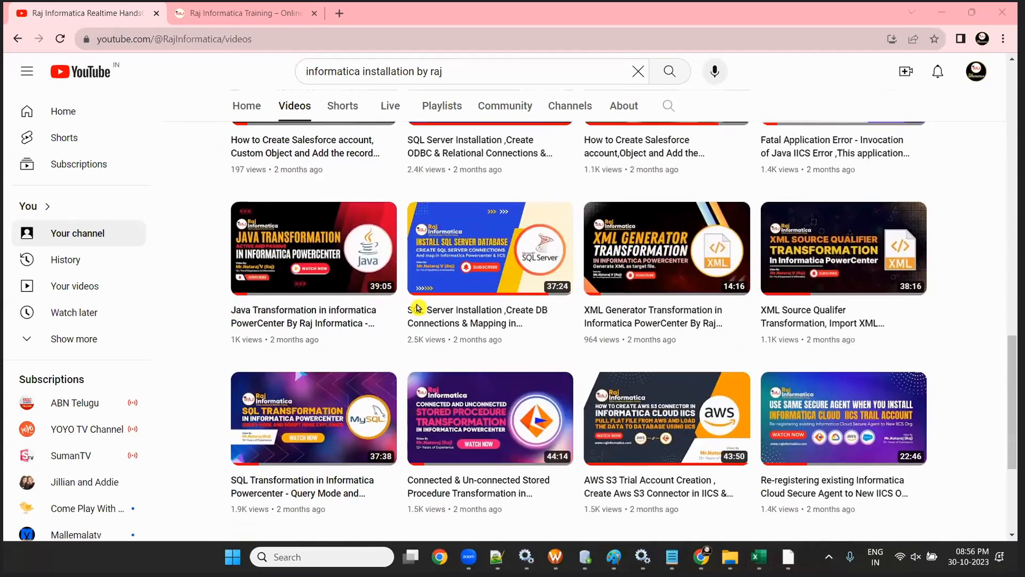
{"action": "scroll", "coordinate": [567, 310], "scroll_direction": "down", "scroll_amount": 2}
{"action": "scroll", "coordinate": [566, 310], "scroll_direction": "down", "scroll_amount": 20}
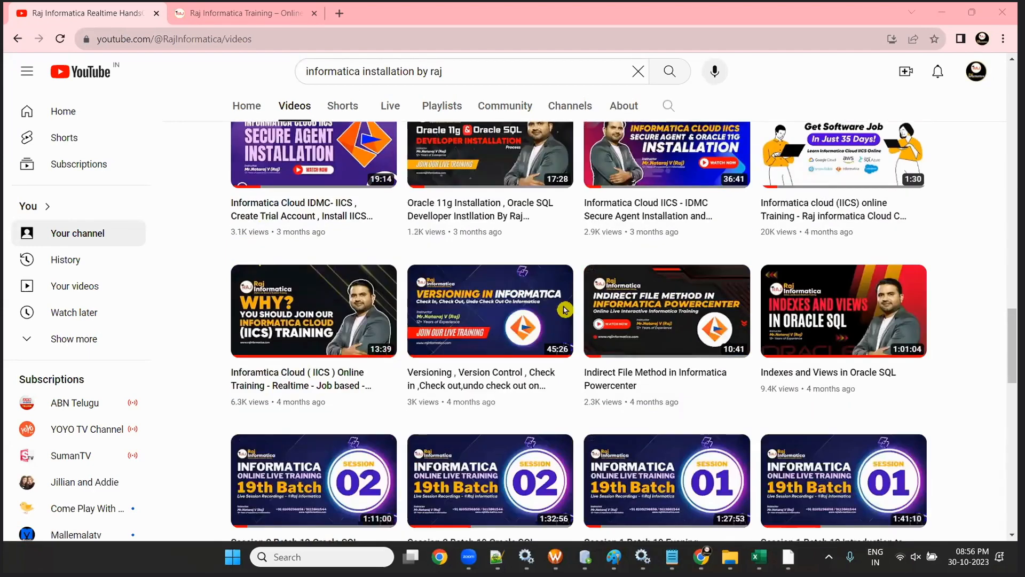
{"action": "scroll", "coordinate": [561, 309], "scroll_direction": "down", "scroll_amount": 15}
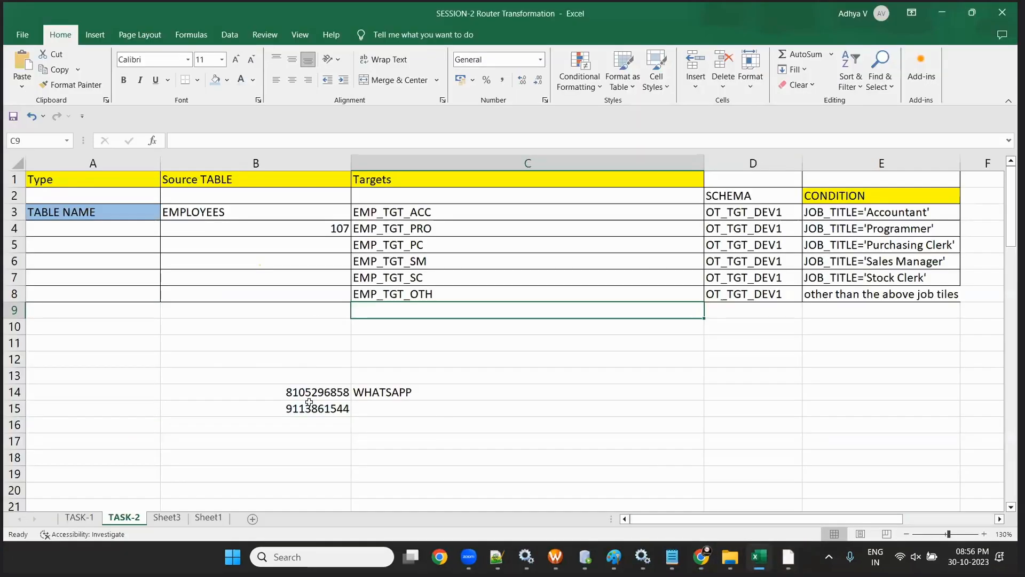
- Highlight the WhatsApp contact numbers in B12:C18, then click a single cell to clear the selection
{"action": "left_click", "coordinate": [257, 391]}
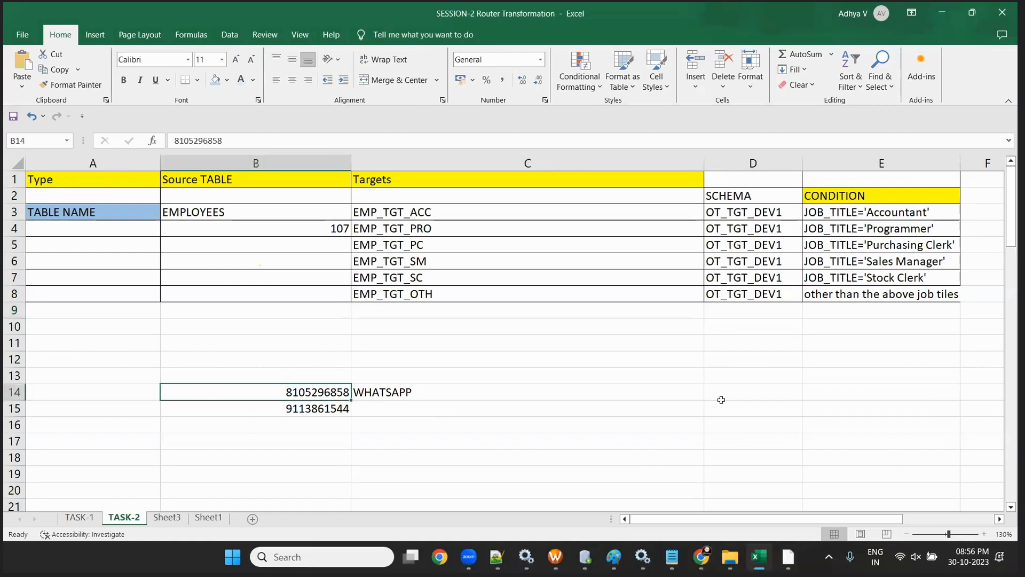
{"action": "left_click", "coordinate": [288, 405]}
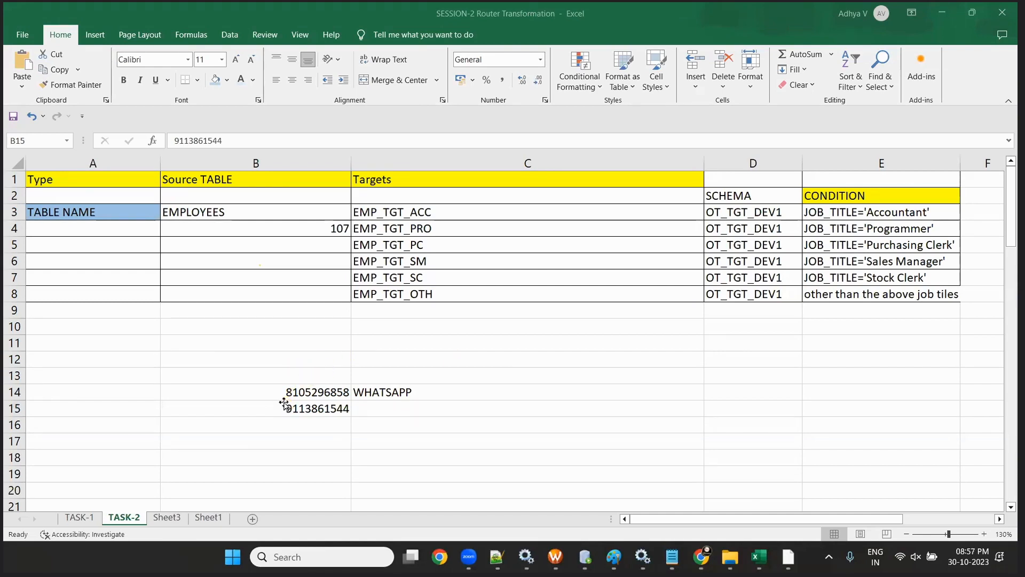
{"action": "left_click_drag", "start_coordinate": [270, 373], "coordinate": [422, 439]}
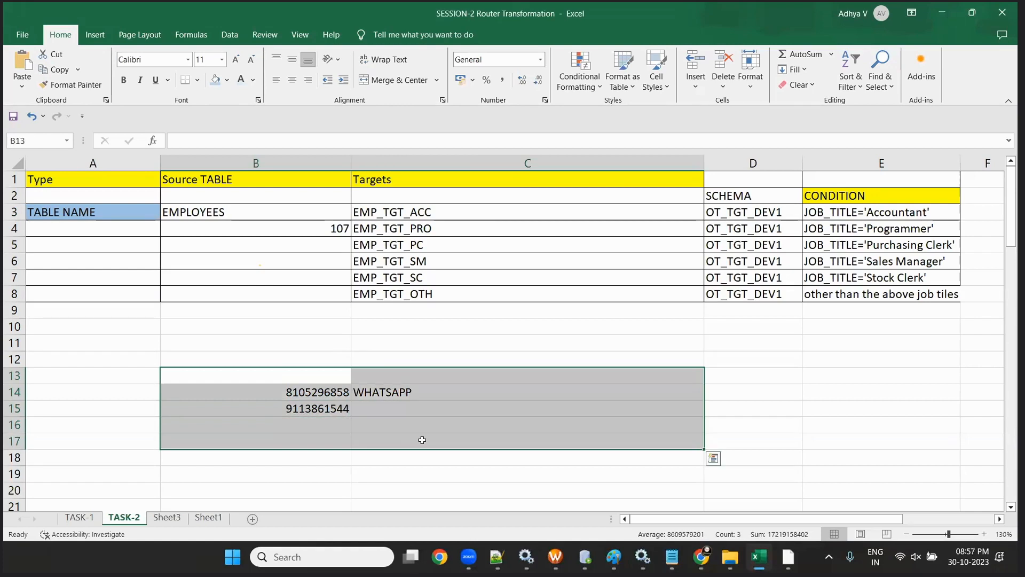
{"action": "left_click_drag", "start_coordinate": [293, 353], "coordinate": [468, 455]}
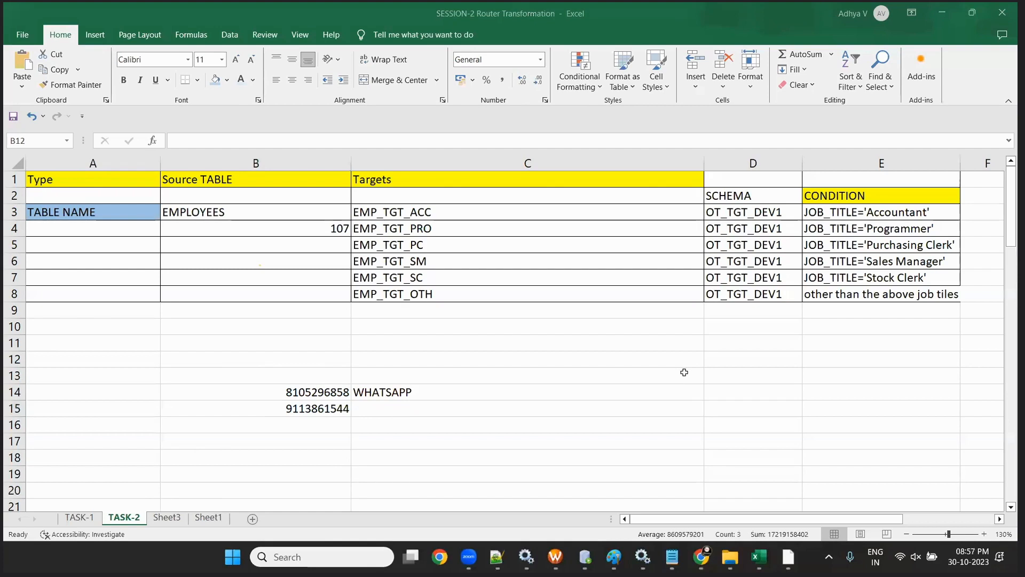
{"action": "key", "text": "super+r"}
{"action": "key", "text": "Return"}
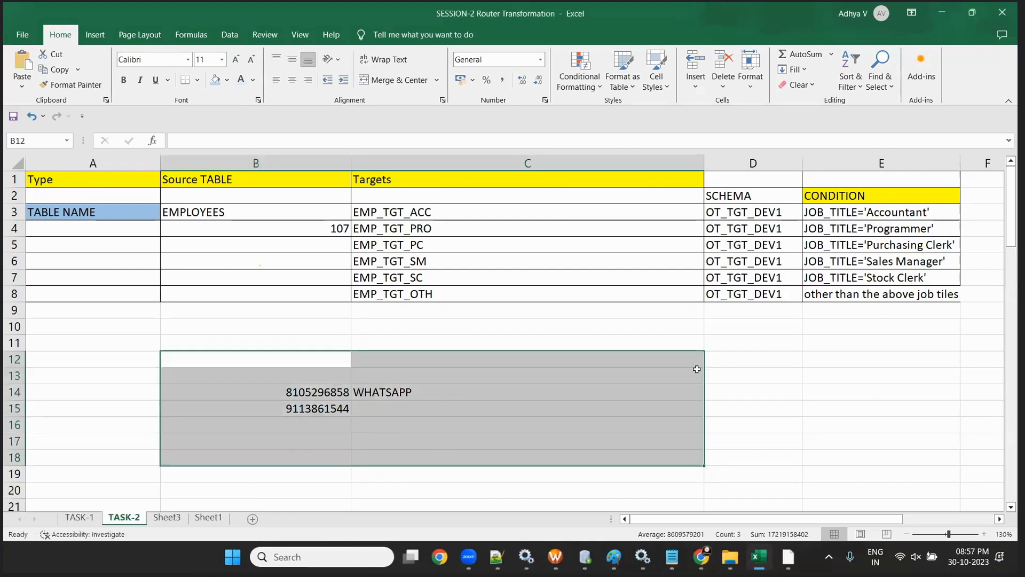
{"action": "left_click", "coordinate": [389, 379]}
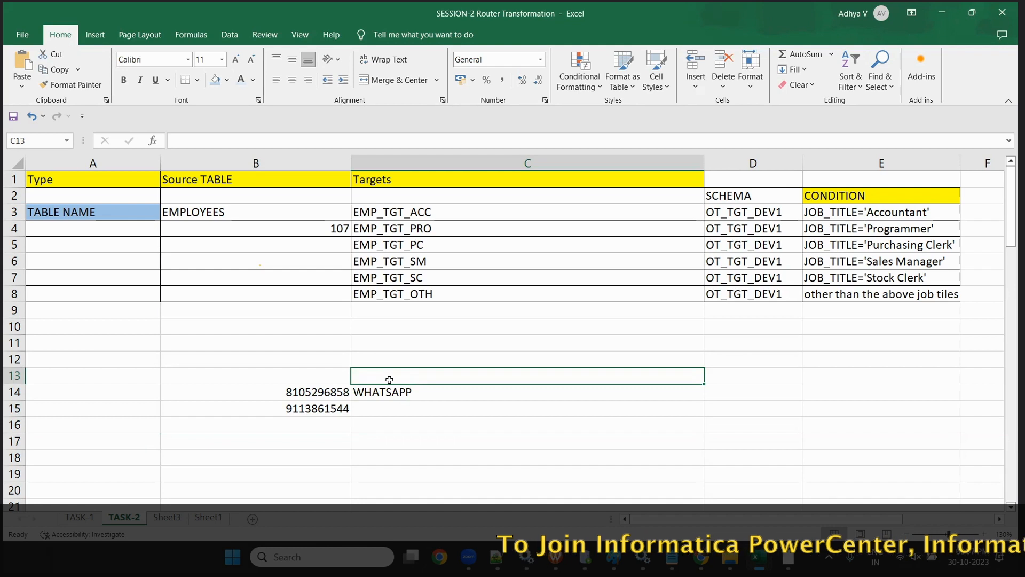
- Enter 'whatsapp group' in B10 and 'website' in B11
{"action": "left_click", "coordinate": [240, 320]}
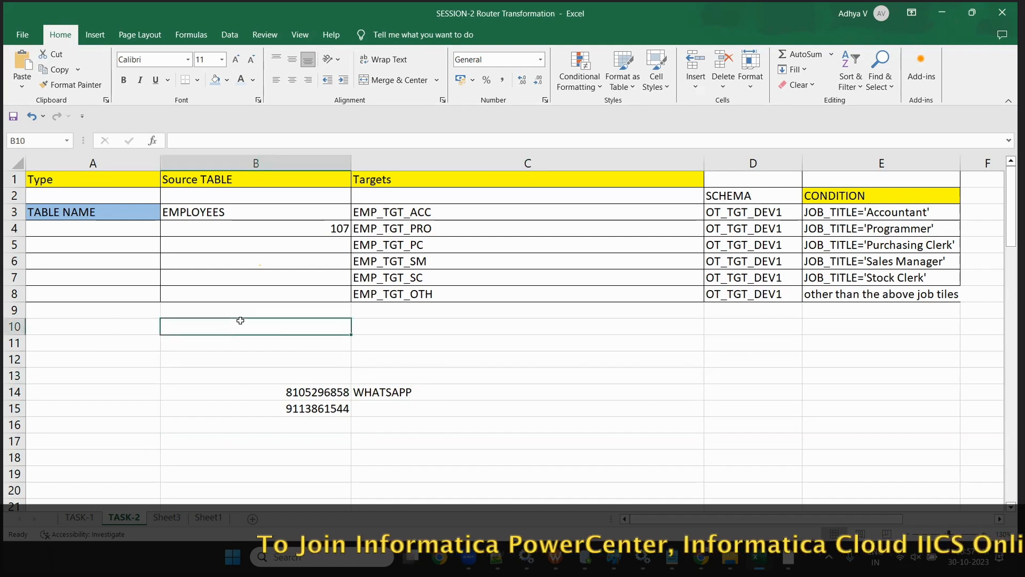
{"action": "type", "text": "what"}
{"action": "key", "text": "BackSpace"}
{"action": "type", "text": "sapp group"}
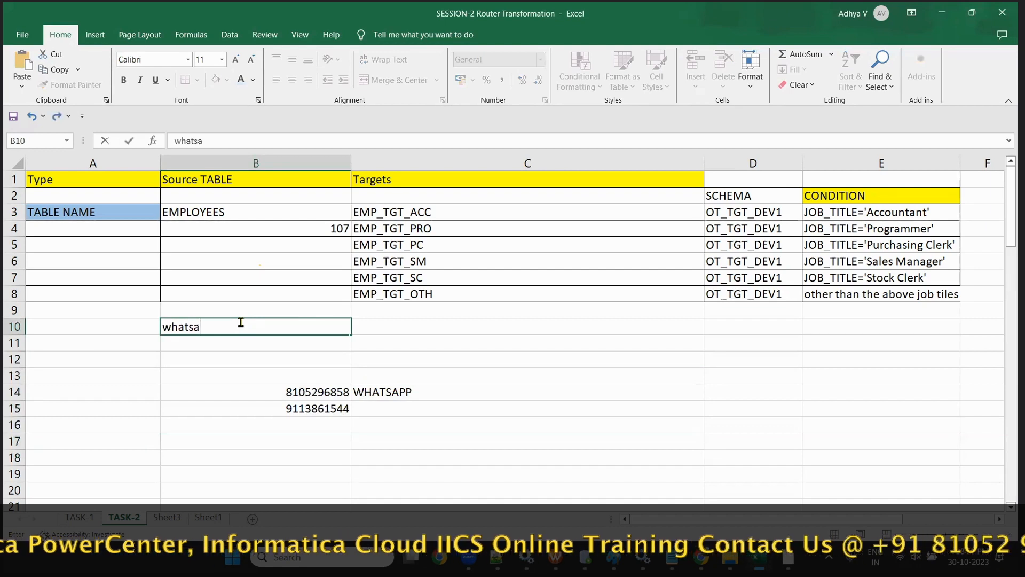
{"action": "key", "text": "Return"}
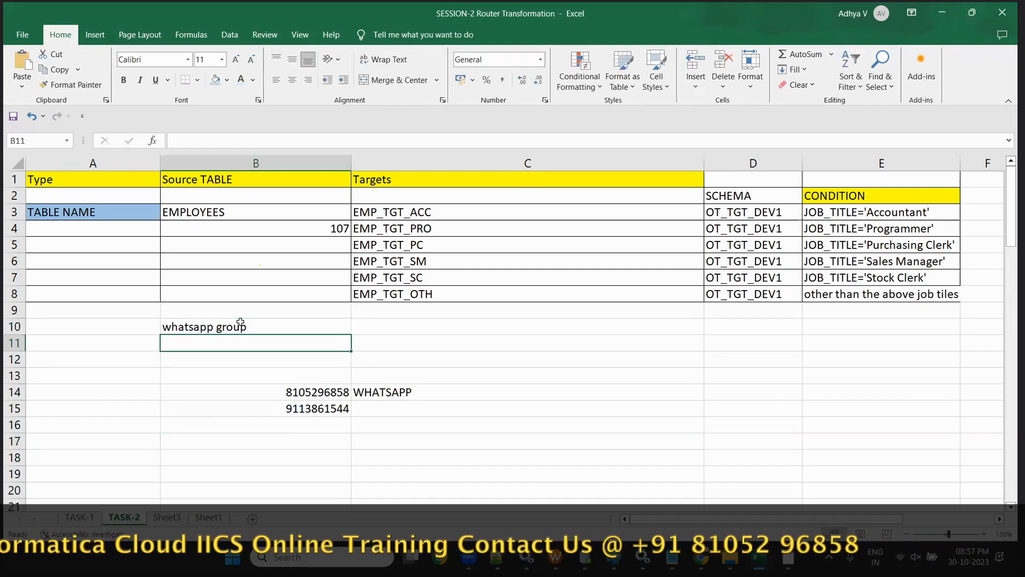
{"action": "type", "text": "website"}
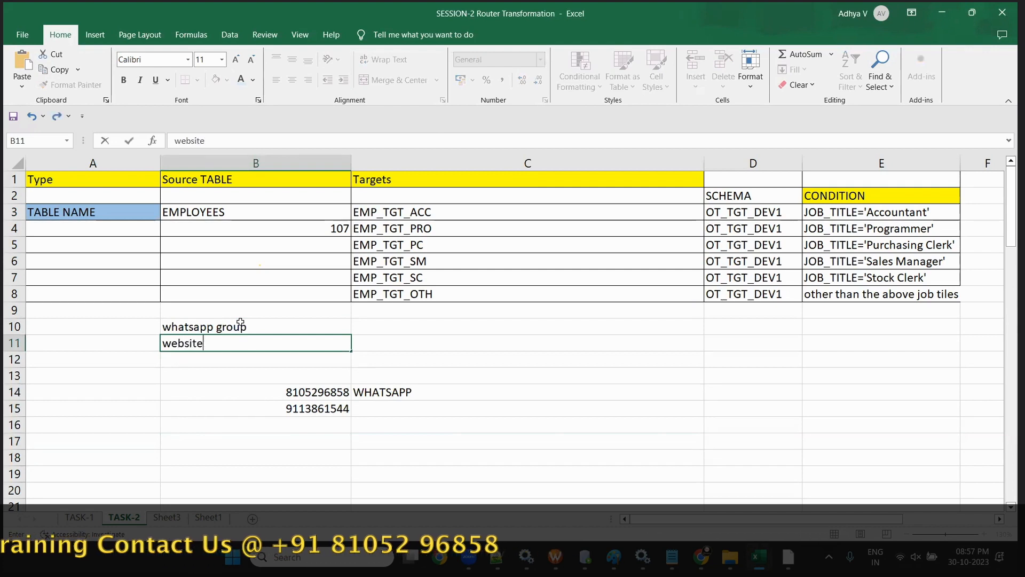
{"action": "key", "text": "Return"}
- Add 'material' and 'recordings' in B12:B13 and select the four new entries
{"action": "type", "text": "material"}
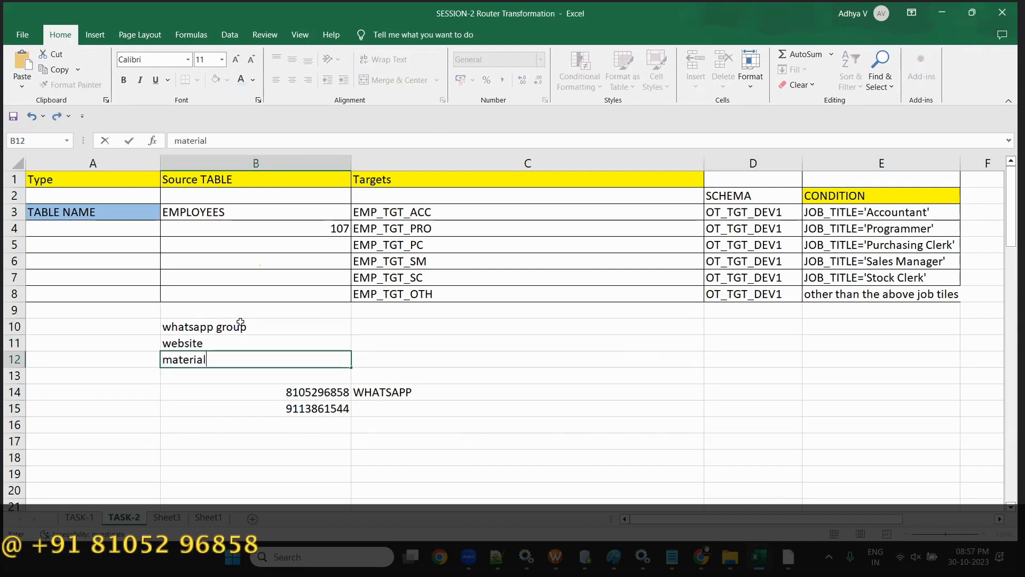
{"action": "key", "text": "Return"}
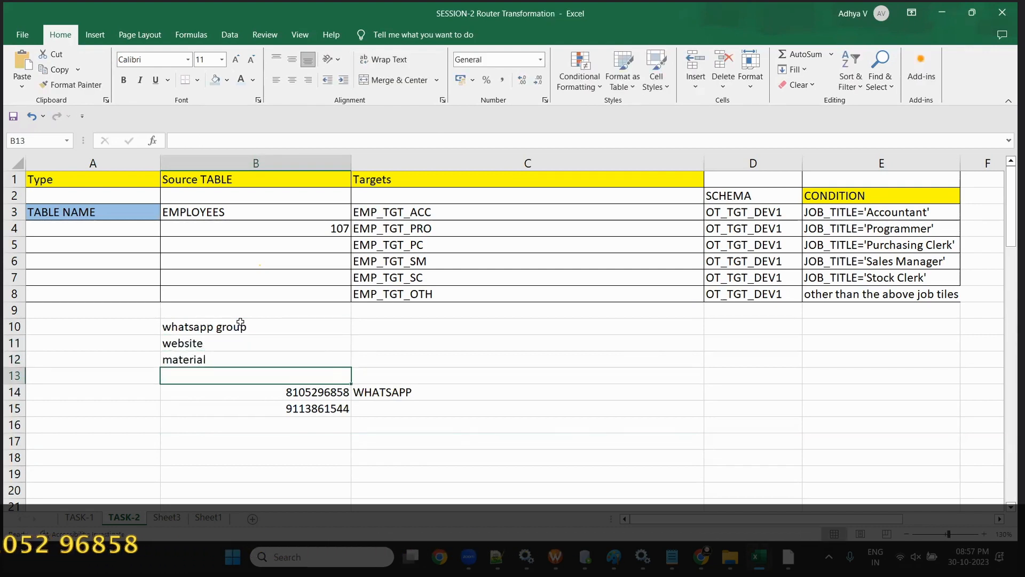
{"action": "type", "text": "recrd"}
{"action": "type", "text": "dr"}
{"action": "key", "text": "BackSpace"}
{"action": "key", "text": "BackSpace"}
{"action": "type", "text": "rdings"}
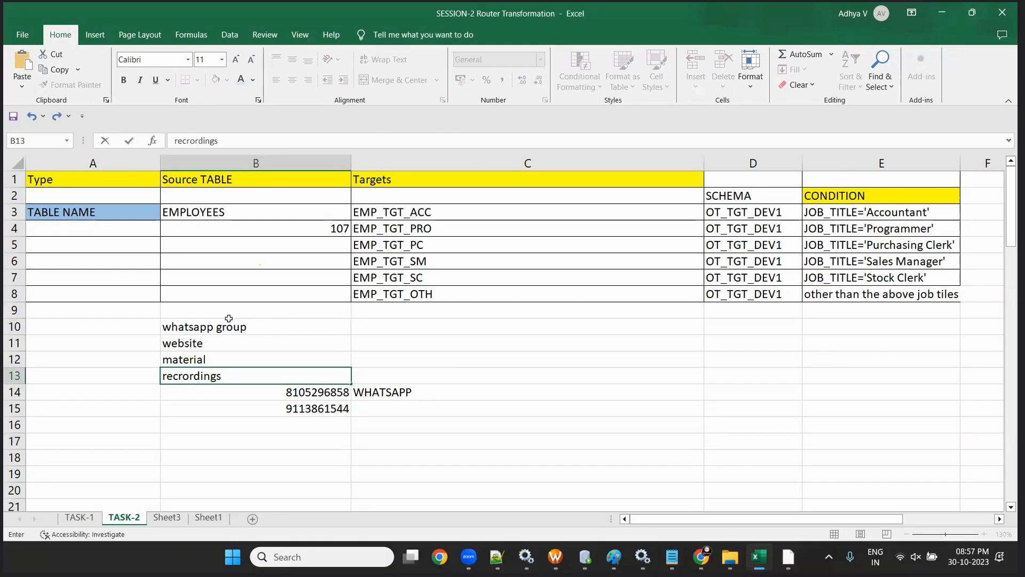
{"action": "left_click_drag", "start_coordinate": [227, 319], "coordinate": [242, 366]}
{"action": "left_click", "coordinate": [556, 428]}
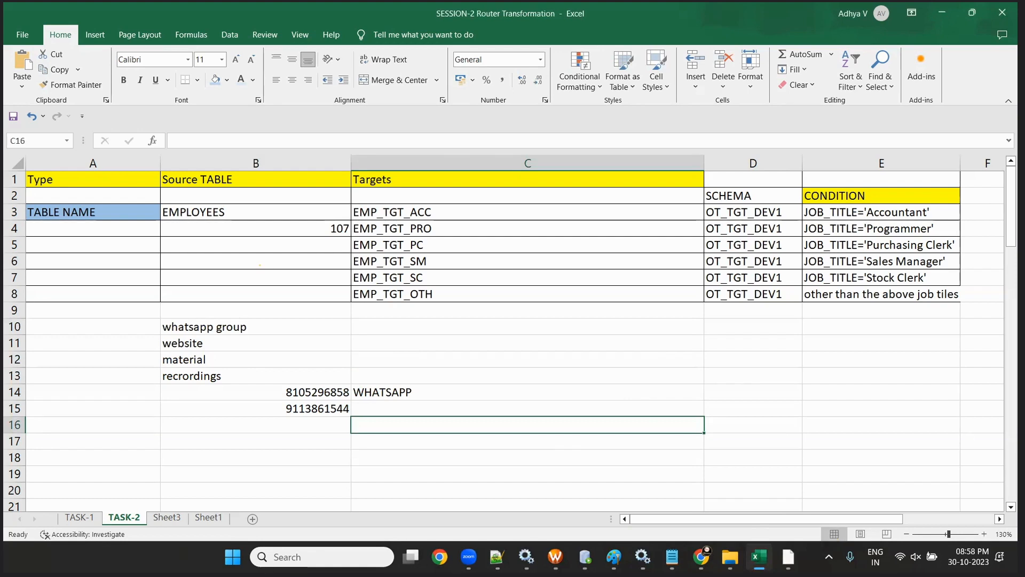
- Check the Informatica job results page, then bring up the browser window with the YouTube channel
{"action": "mouse_move", "coordinate": [730, 557]}
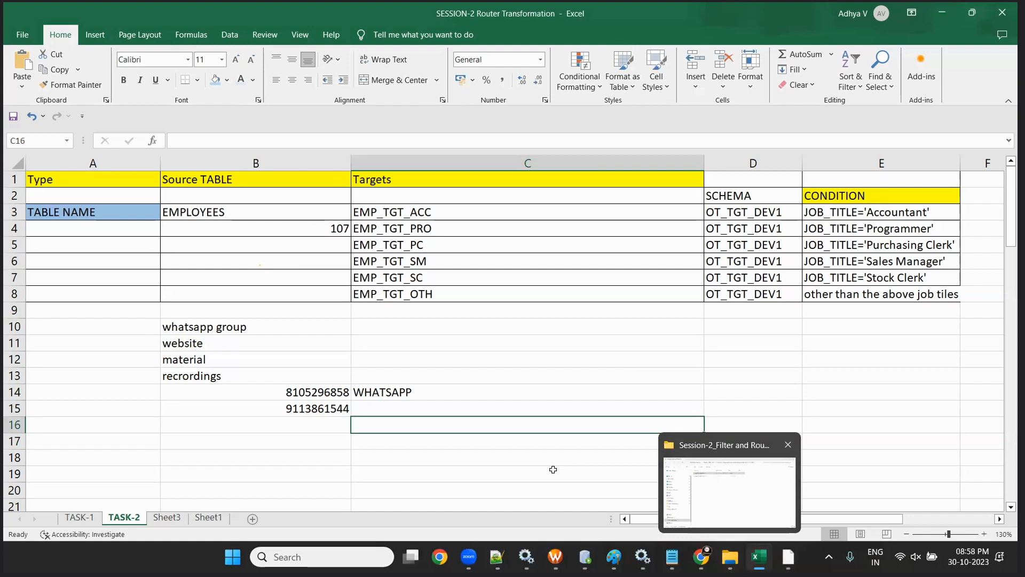
{"action": "mouse_move", "coordinate": [789, 557]}
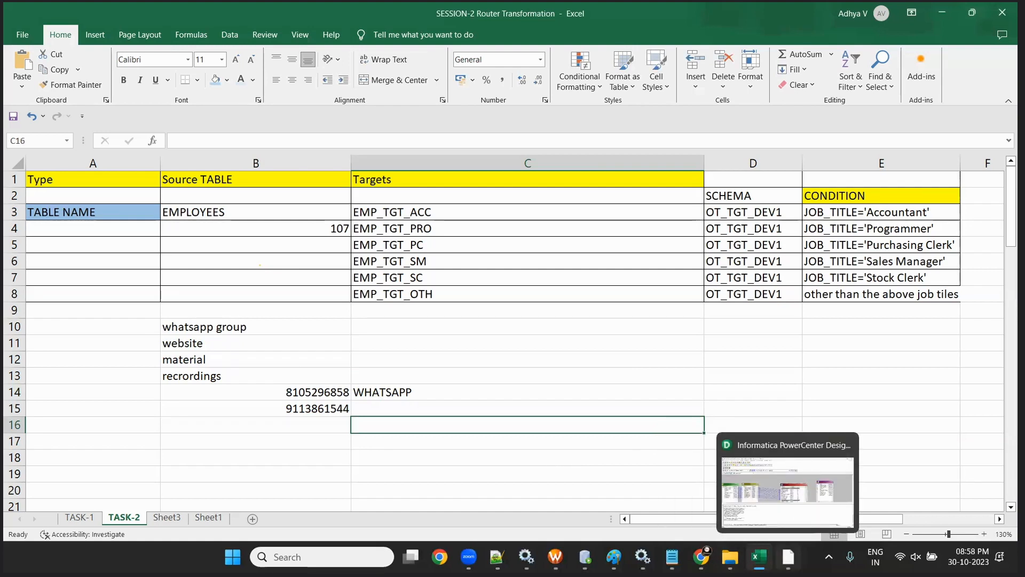
{"action": "left_click", "coordinate": [701, 557]}
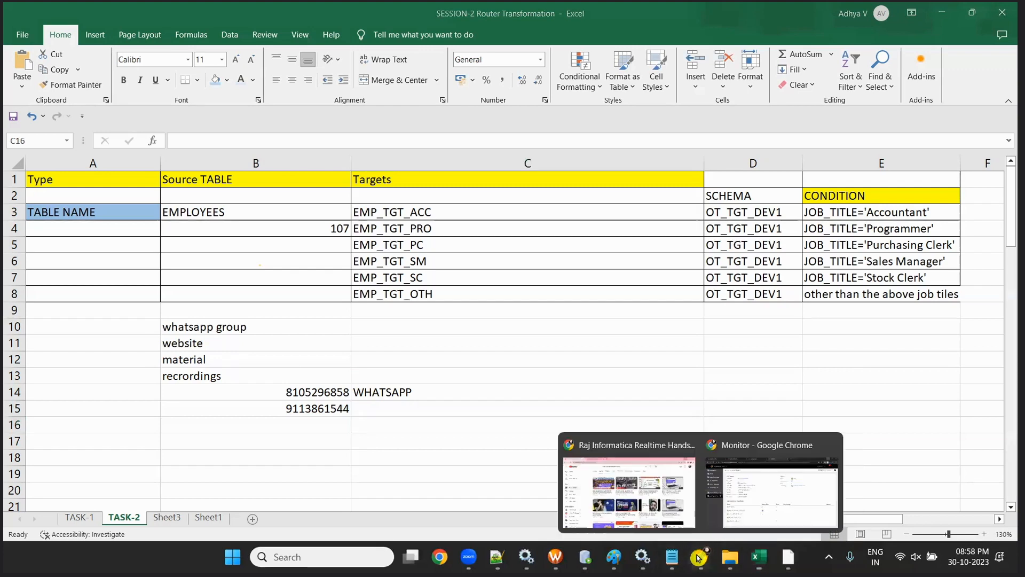
{"action": "left_click", "coordinate": [819, 534]}
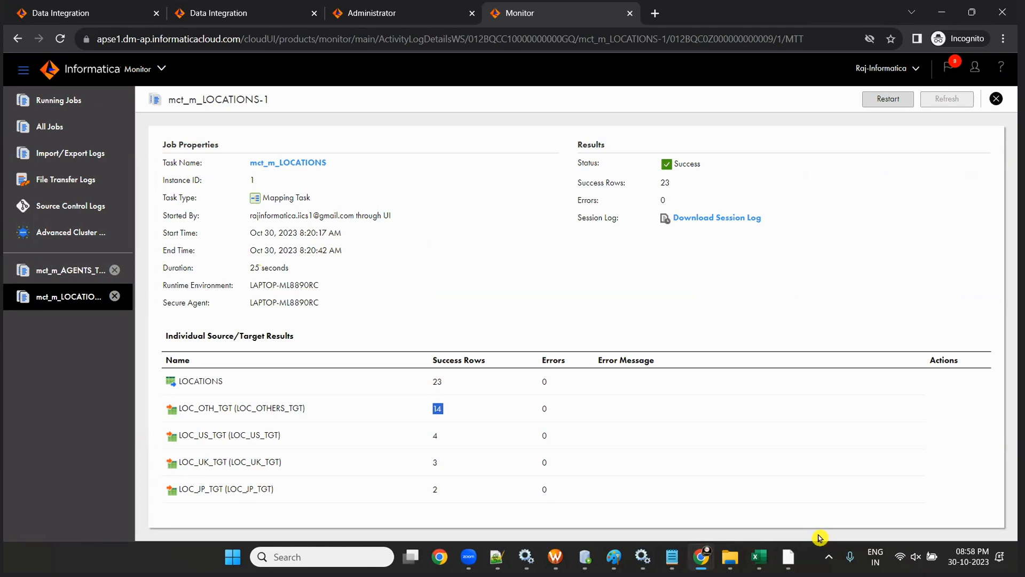
{"action": "left_click", "coordinate": [941, 13]}
{"action": "left_click", "coordinate": [701, 557]}
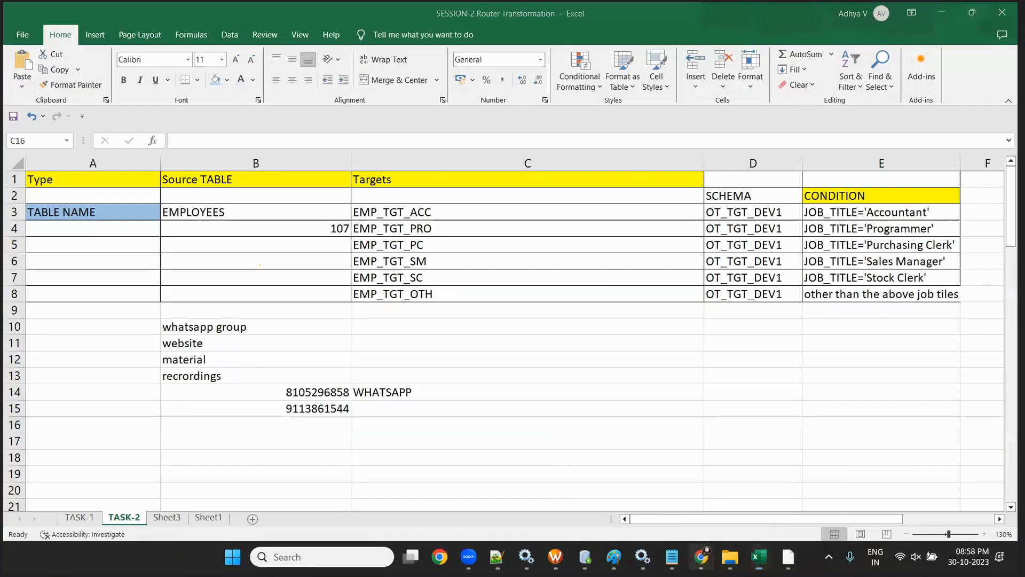
{"action": "left_click", "coordinate": [659, 472]}
- Read through the IICS Interview Questions Set-01 article on rajinformatica.com, then return to the YouTube tab
{"action": "left_click", "coordinate": [283, 13]}
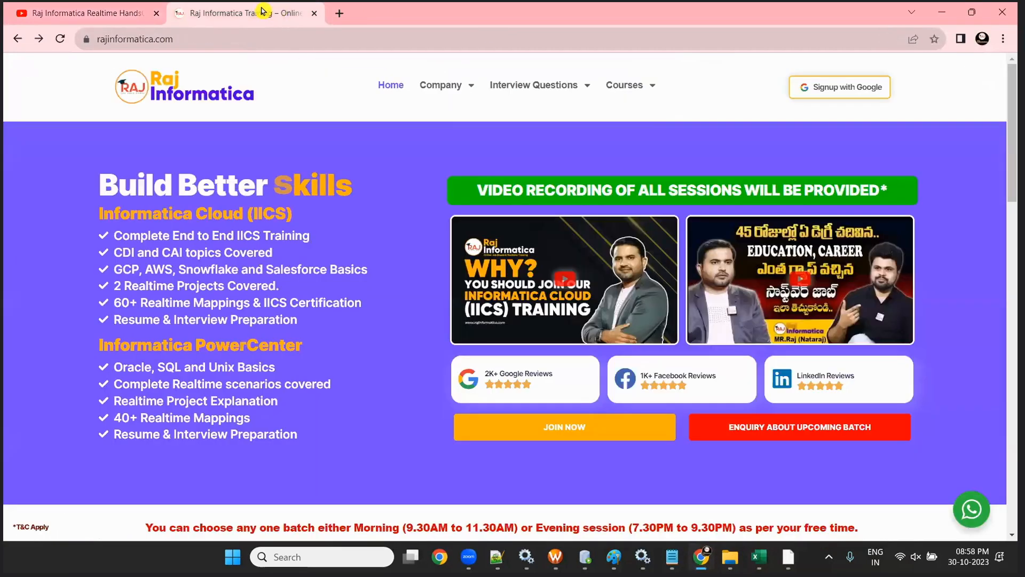
{"action": "mouse_move", "coordinate": [566, 102]}
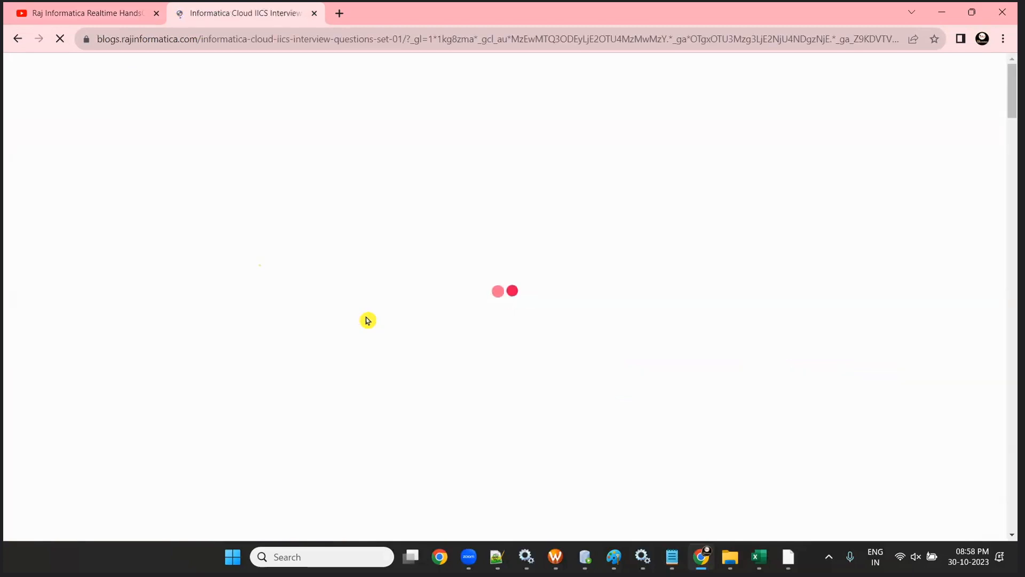
{"action": "scroll", "coordinate": [407, 329], "scroll_direction": "down", "scroll_amount": 5}
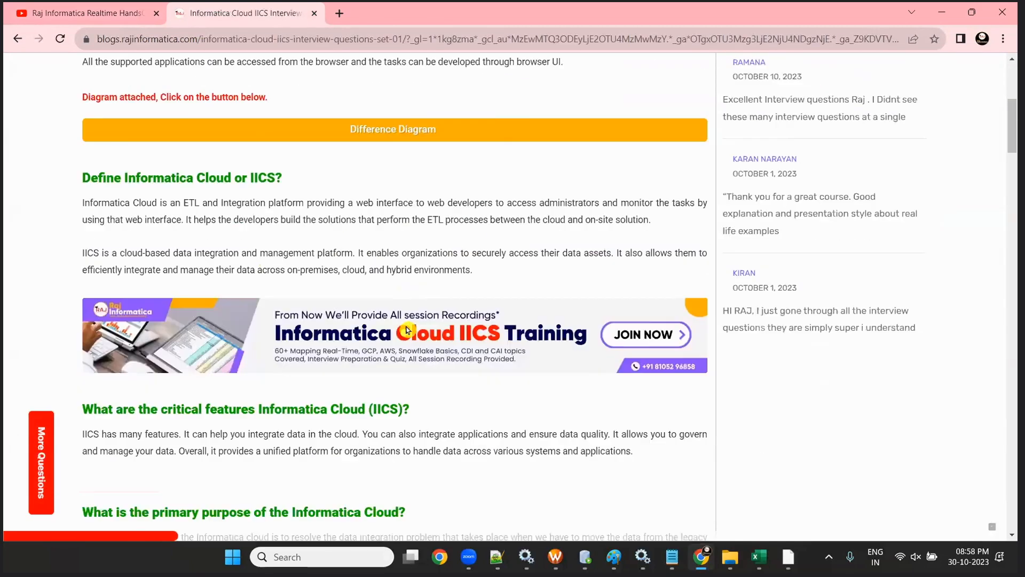
{"action": "scroll", "coordinate": [407, 330], "scroll_direction": "down", "scroll_amount": 20}
{"action": "scroll", "coordinate": [407, 329], "scroll_direction": "down", "scroll_amount": 17}
{"action": "scroll", "coordinate": [407, 329], "scroll_direction": "up", "scroll_amount": 12}
{"action": "scroll", "coordinate": [407, 329], "scroll_direction": "down", "scroll_amount": 3}
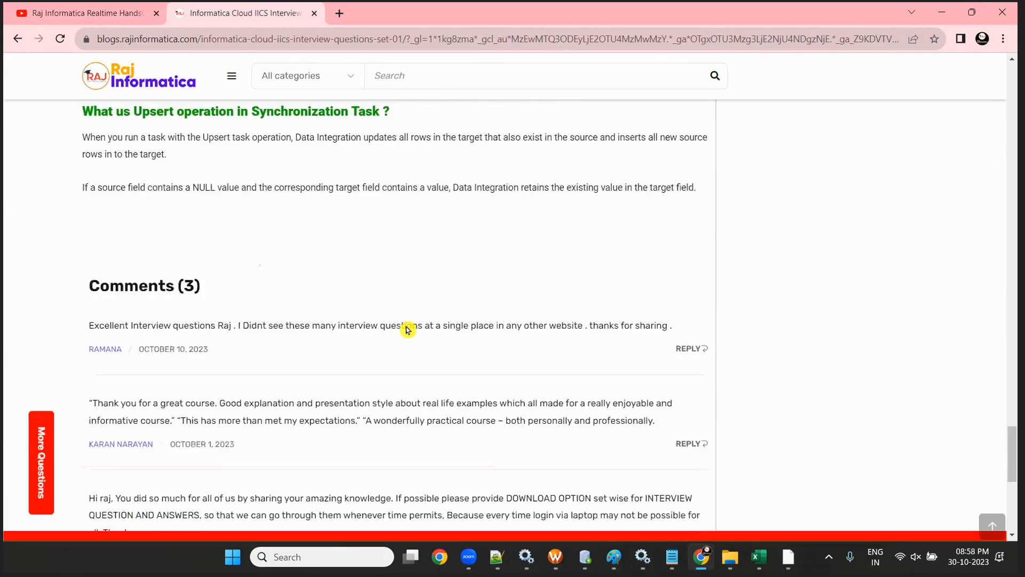
{"action": "scroll", "coordinate": [406, 330], "scroll_direction": "down", "scroll_amount": 3}
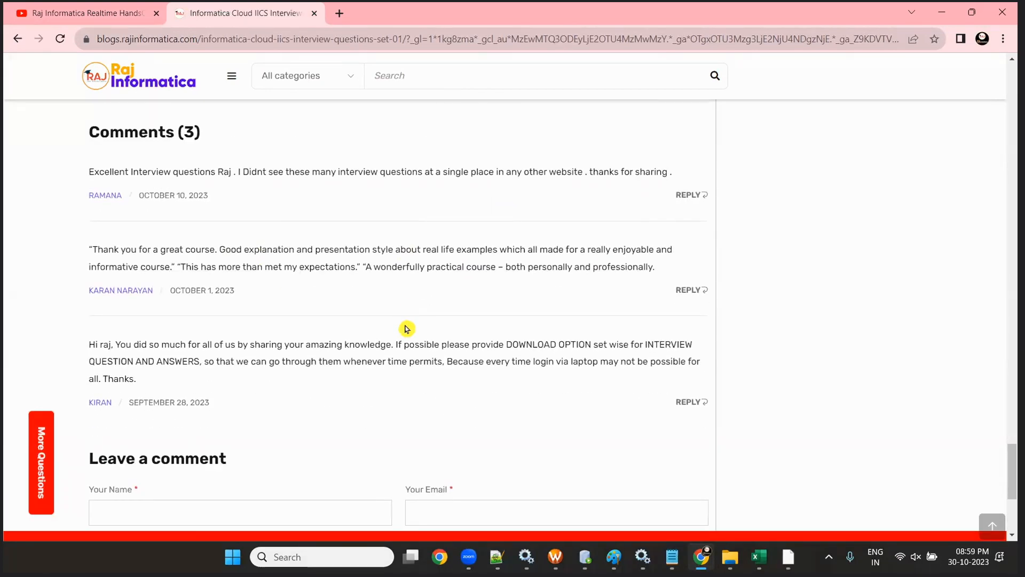
{"action": "scroll", "coordinate": [407, 329], "scroll_direction": "up", "scroll_amount": 15}
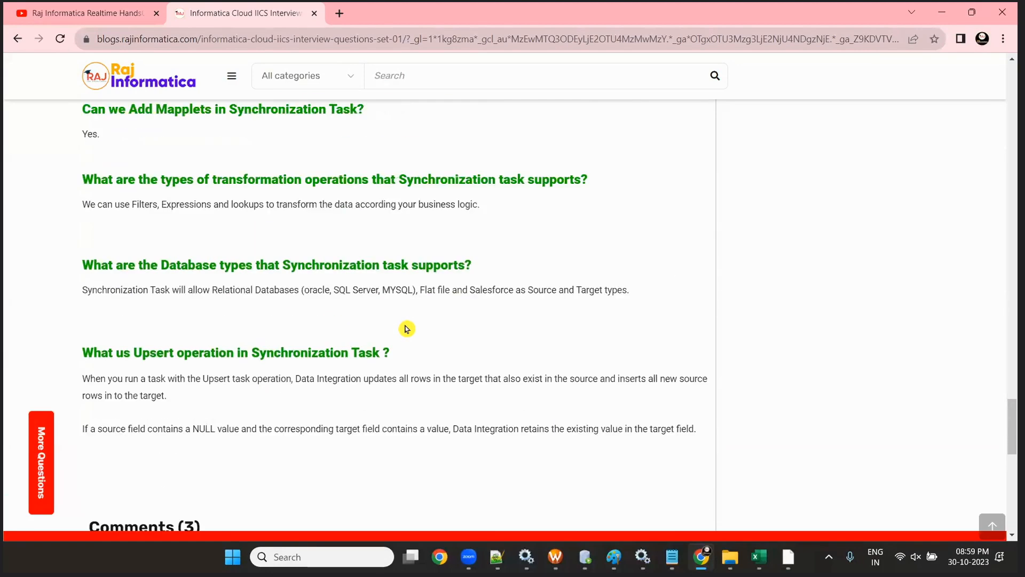
{"action": "scroll", "coordinate": [407, 329], "scroll_direction": "up", "scroll_amount": 20}
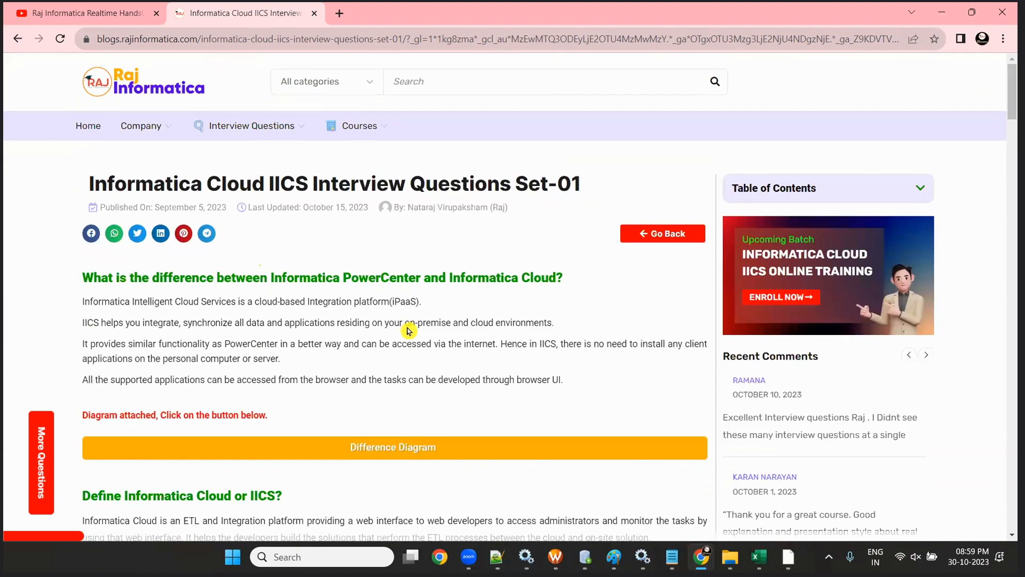
{"action": "left_click", "coordinate": [46, 12]}
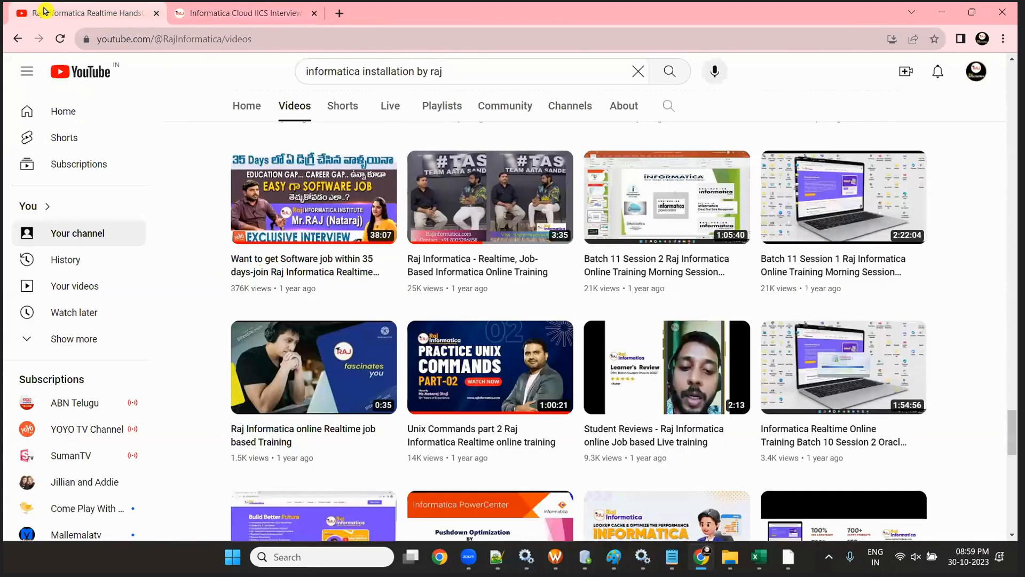
{"action": "scroll", "coordinate": [538, 388], "scroll_direction": "up", "scroll_amount": 20}
{"action": "scroll", "coordinate": [538, 388], "scroll_direction": "up", "scroll_amount": 15}
{"action": "scroll", "coordinate": [539, 386], "scroll_direction": "down", "scroll_amount": 5}
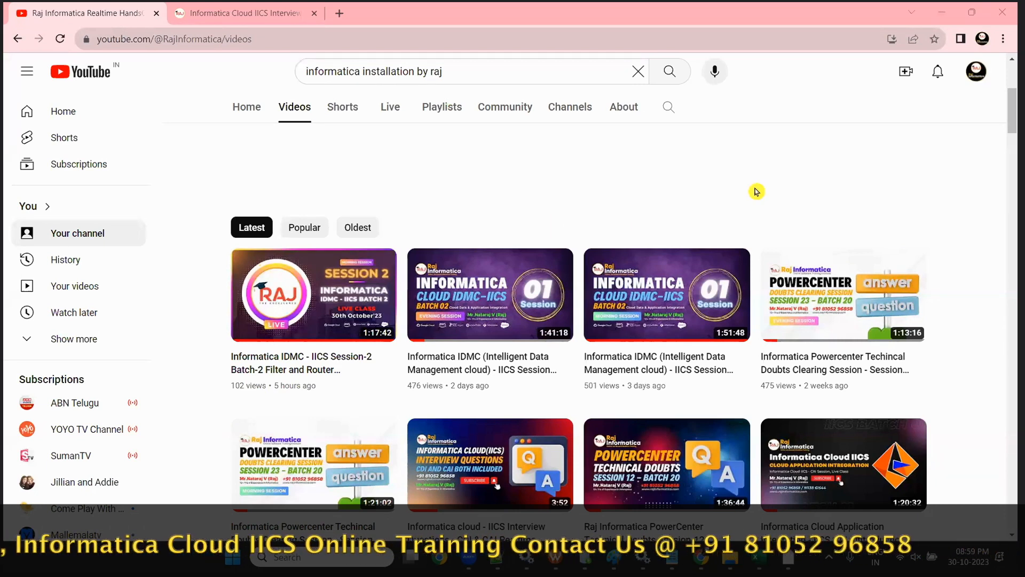
{"action": "scroll", "coordinate": [755, 190], "scroll_direction": "up", "scroll_amount": 5}
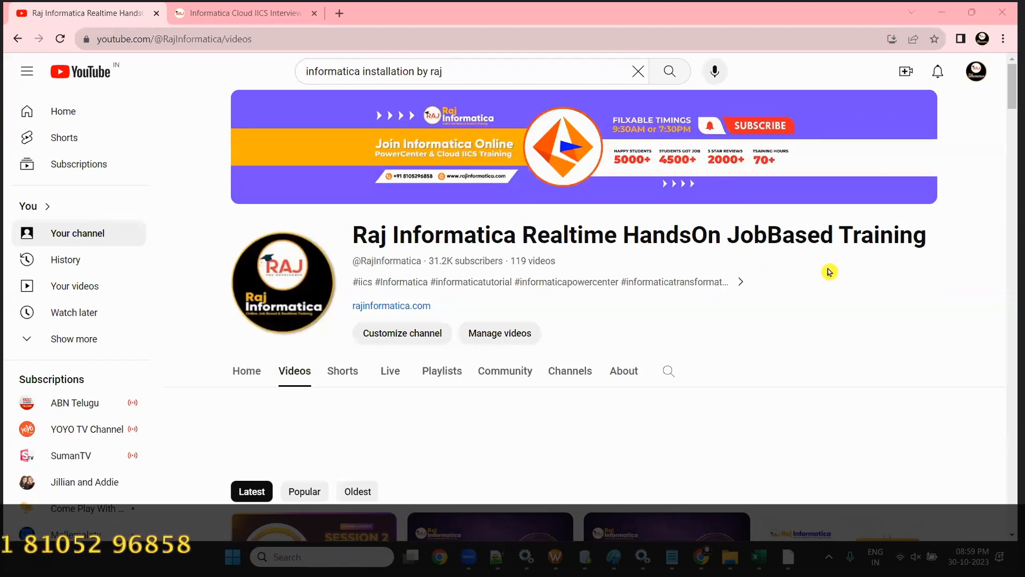
{"action": "scroll", "coordinate": [766, 269], "scroll_direction": "down", "scroll_amount": 5}
{"action": "scroll", "coordinate": [621, 297], "scroll_direction": "up", "scroll_amount": 5}
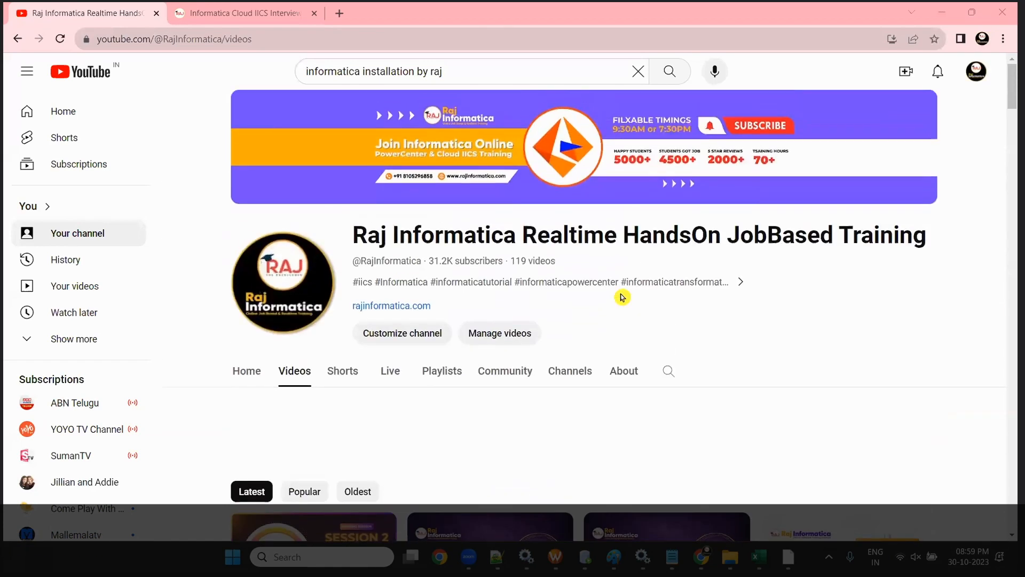
{"action": "mouse_move", "coordinate": [758, 552]}
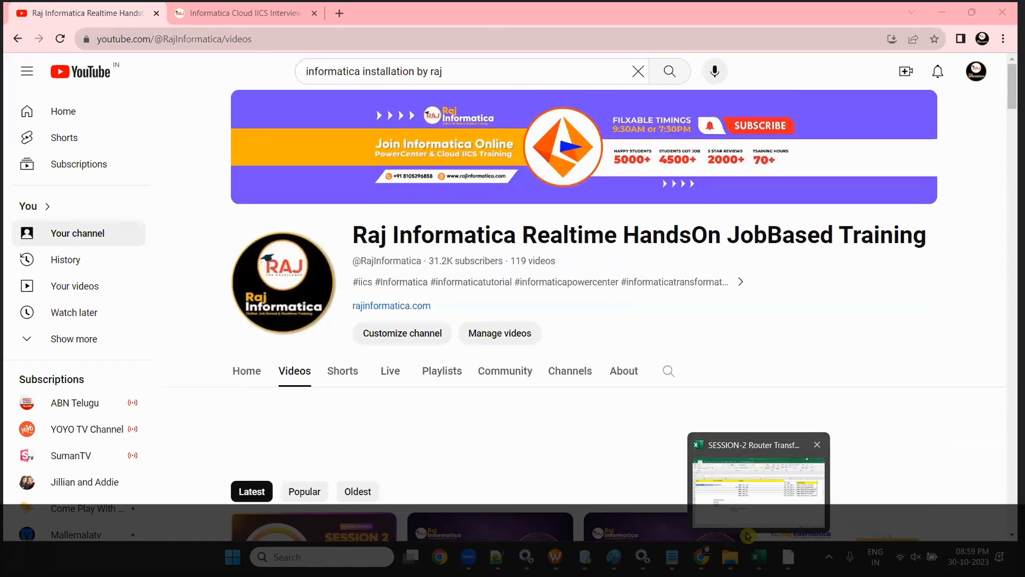